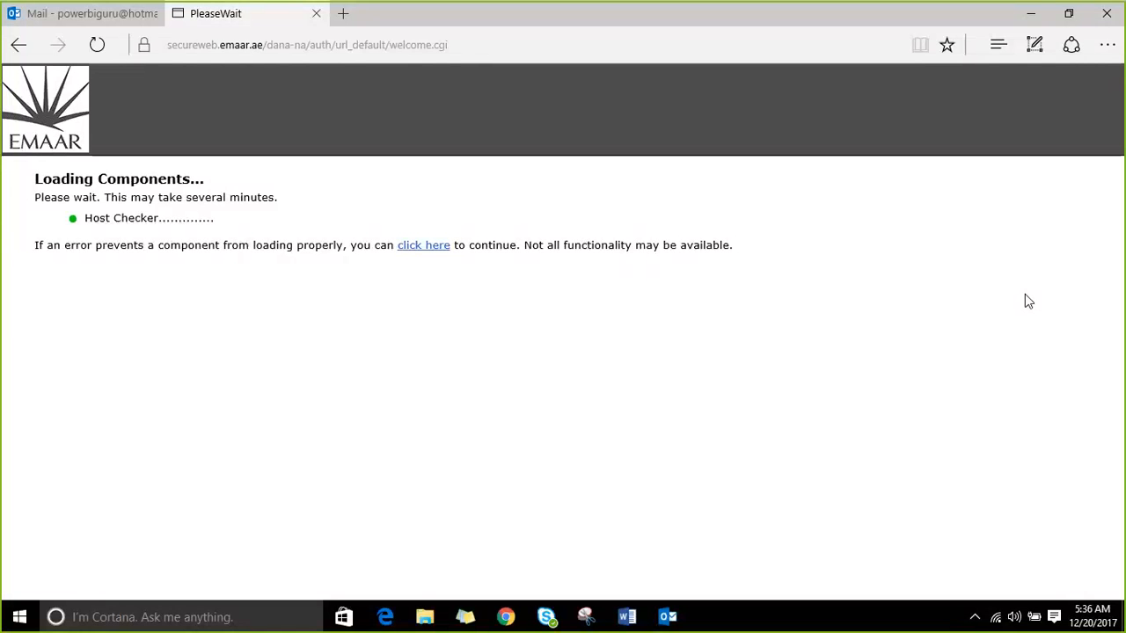
Reload the Pulse Secure page, allow the launcher, and dismiss its error message.
{"action": "left_click", "coordinate": [473, 51]}
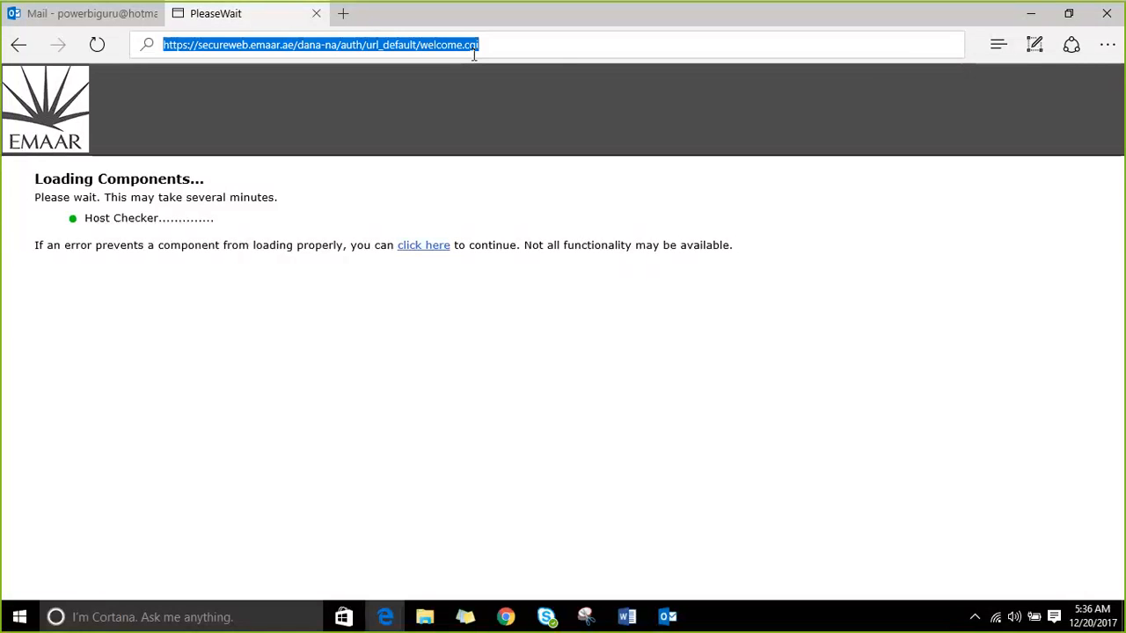
{"action": "key", "text": "Return"}
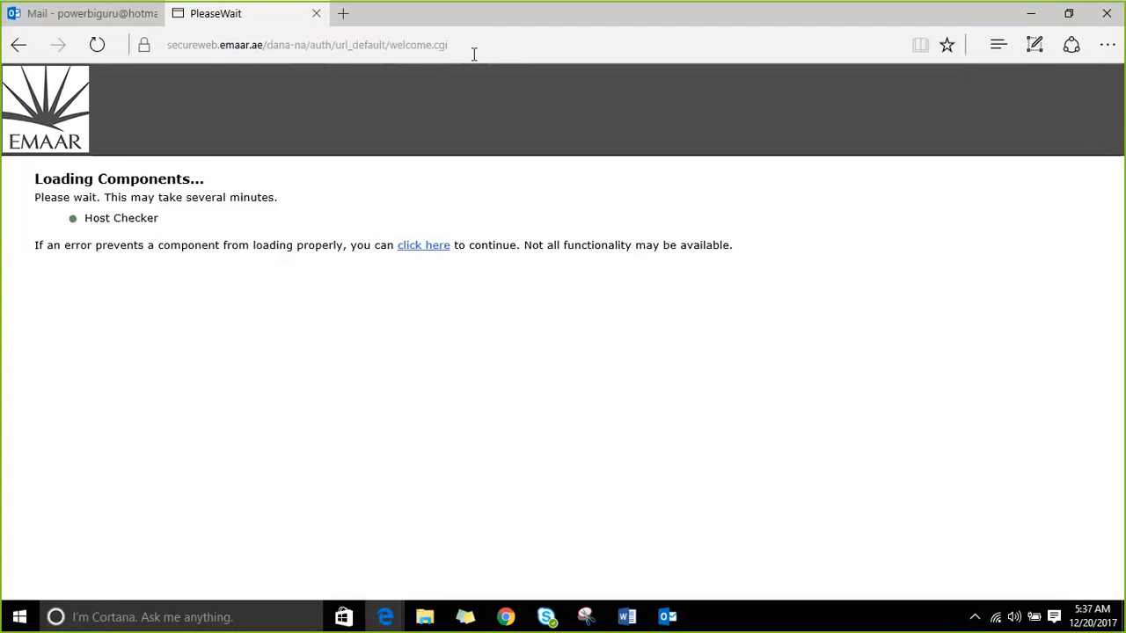
{"action": "left_click", "coordinate": [474, 55]}
{"action": "type", "text": "1.\tOpen https://secureweb.emaar.ae"}
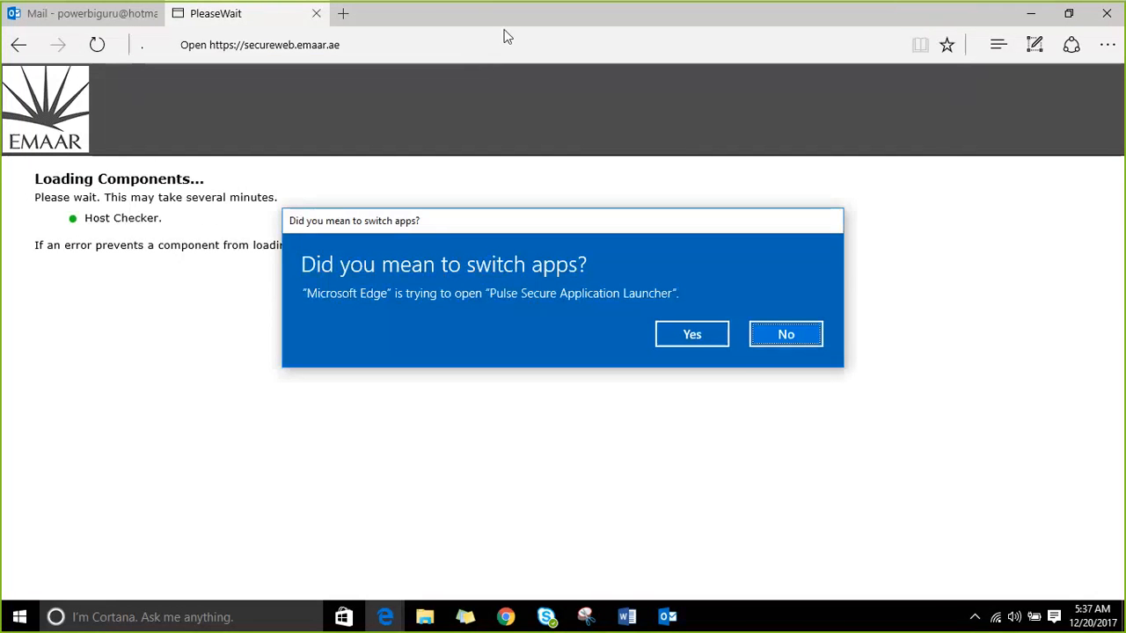
{"action": "left_click", "coordinate": [684, 334]}
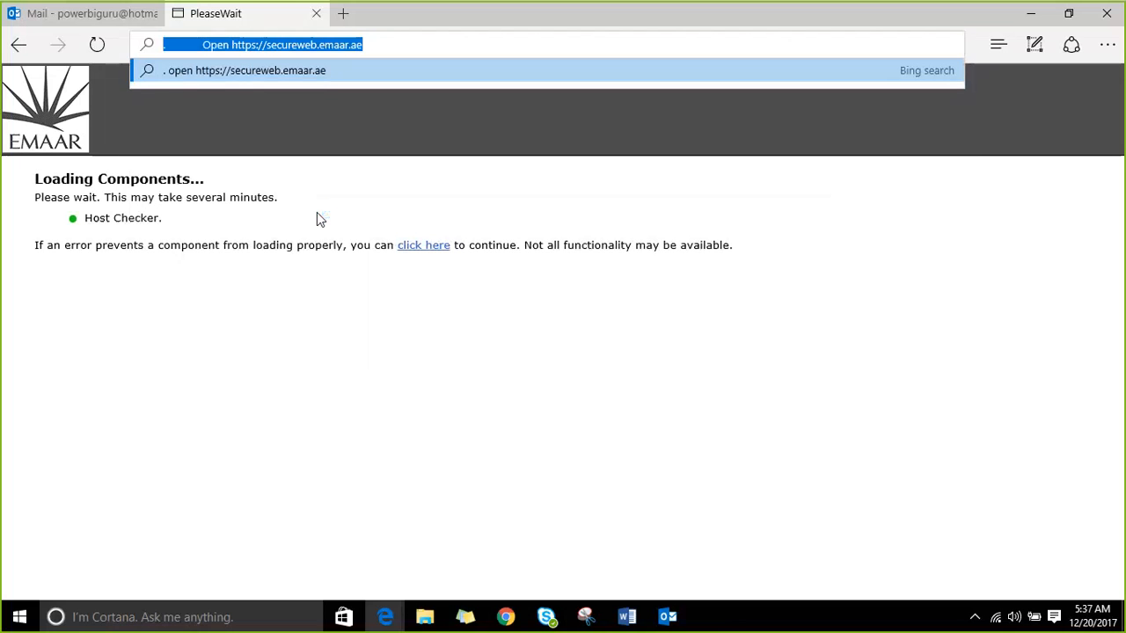
{"action": "left_click", "coordinate": [677, 366]}
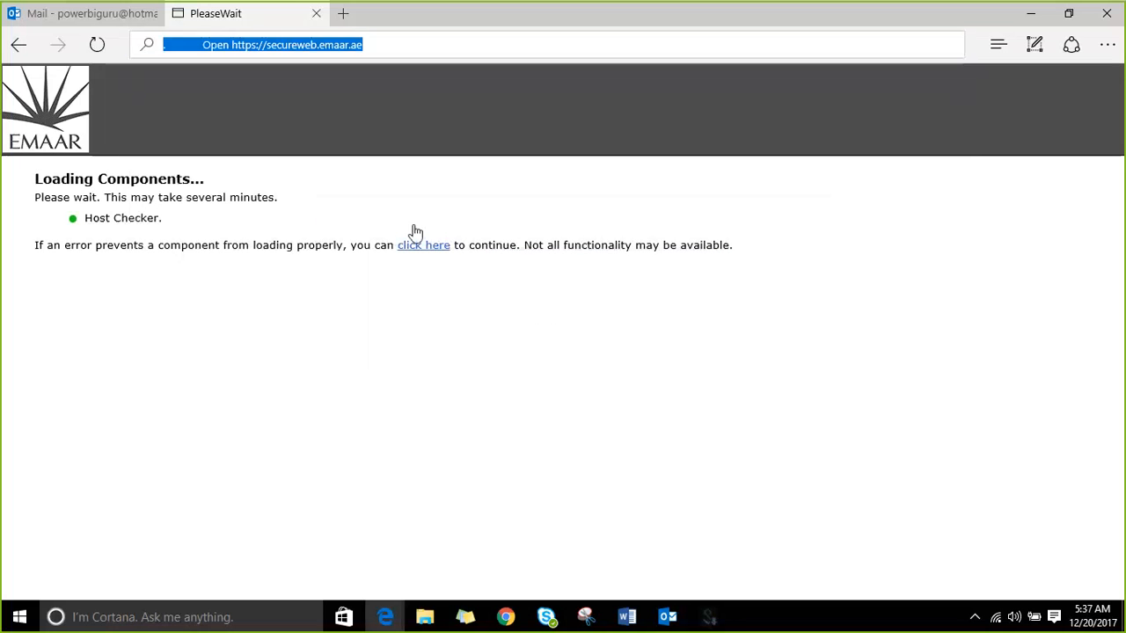
{"action": "type", "text": "ou"}
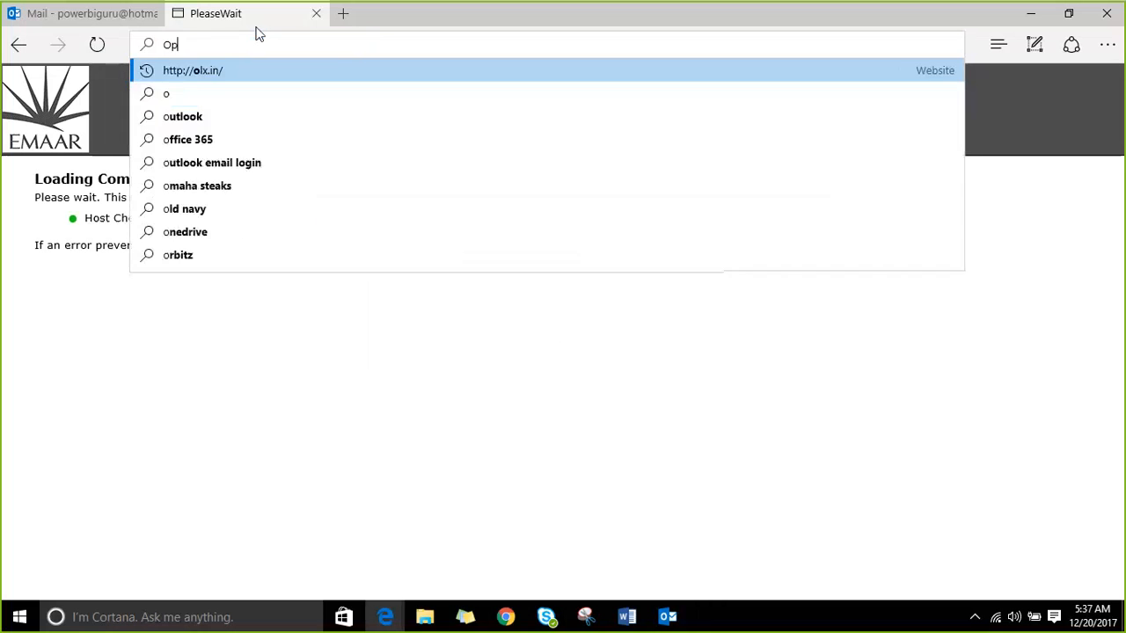
{"action": "key", "text": "BackSpace"}
{"action": "key", "text": "BackSpace"}
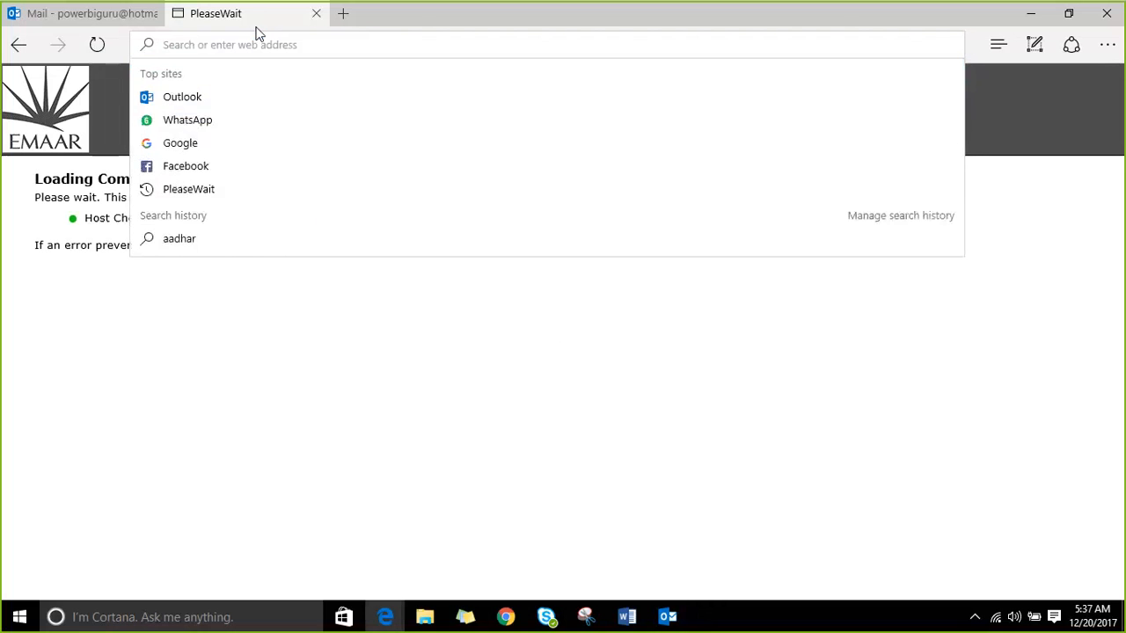
{"action": "type", "text": "Htt"}
{"action": "key", "text": "BackSpace"}
{"action": "key", "text": "BackSpace"}
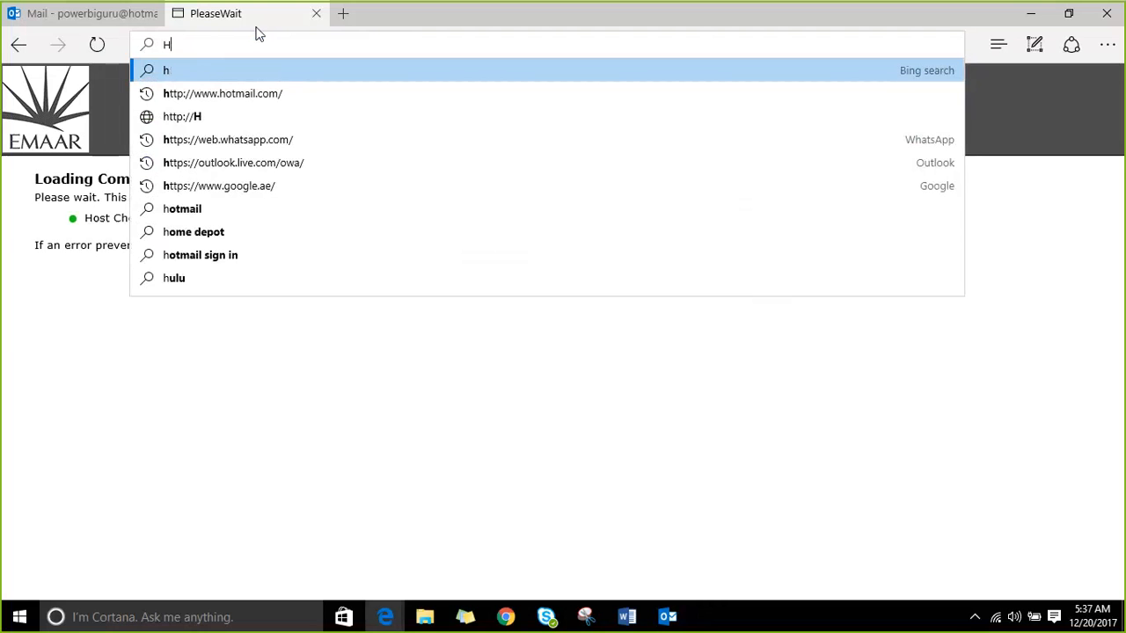
{"action": "key", "text": "BackSpace"}
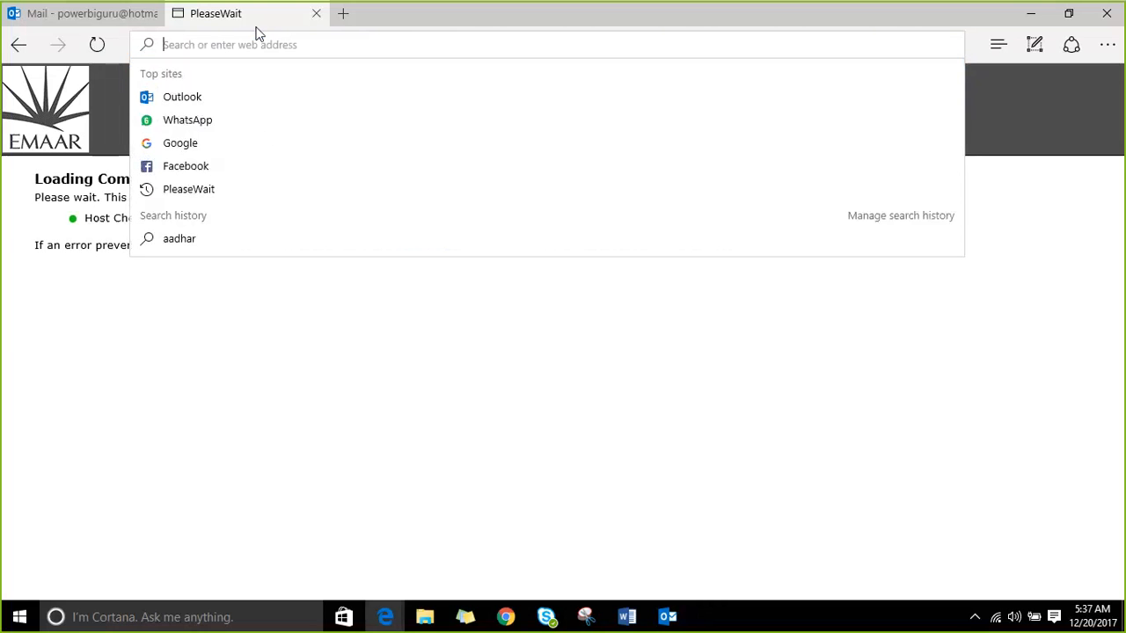
{"action": "type", "text": "1.\tOpen https://secureweb.emaar.ae"}
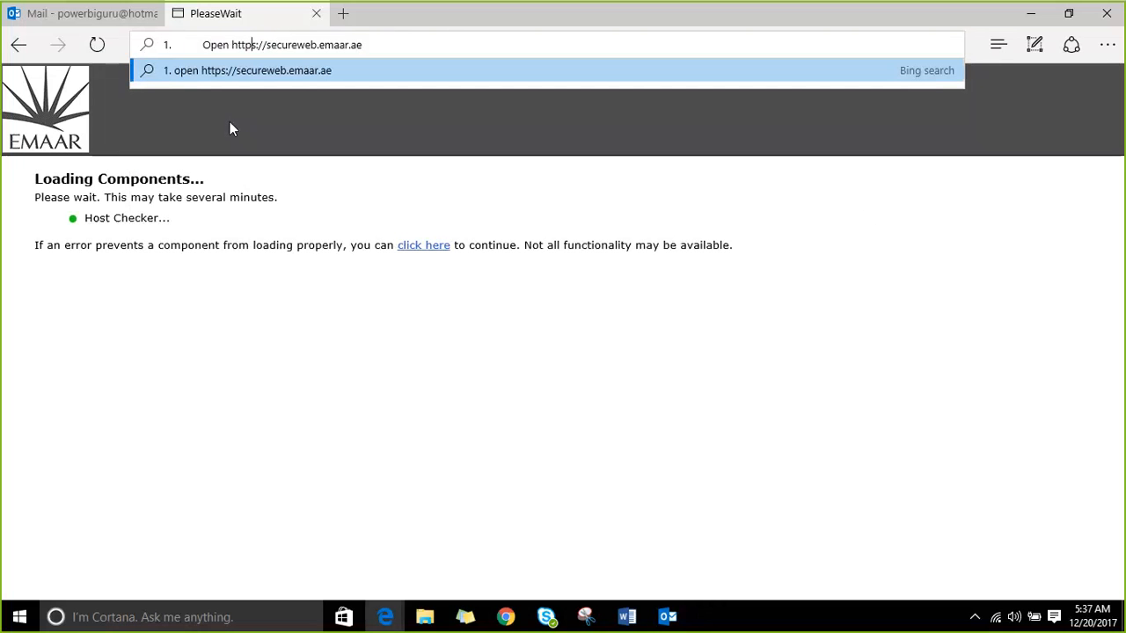
{"action": "key", "text": "Left"}
{"action": "key", "text": "BackSpace"}
{"action": "key", "text": "BackSpace"}
{"action": "key", "text": "BackSpace"}
{"action": "key", "text": "BackSpace"}
{"action": "key", "text": "BackSpace"}
{"action": "key", "text": "BackSpace"}
{"action": "key", "text": "BackSpace"}
{"action": "key", "text": "BackSpace"}
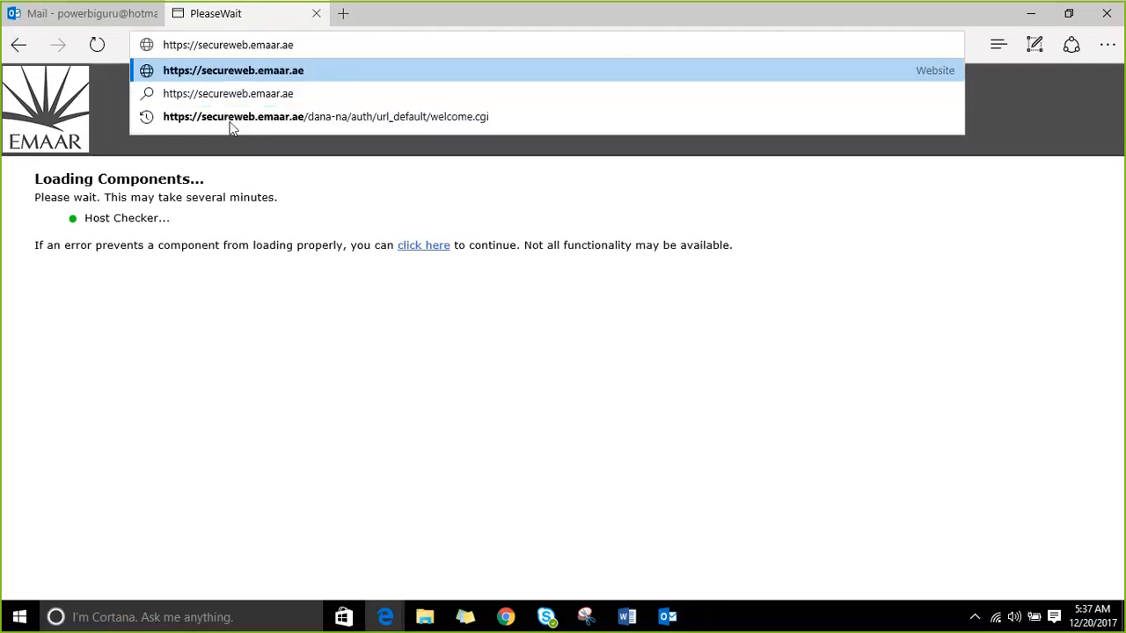
{"action": "key", "text": "Return"}
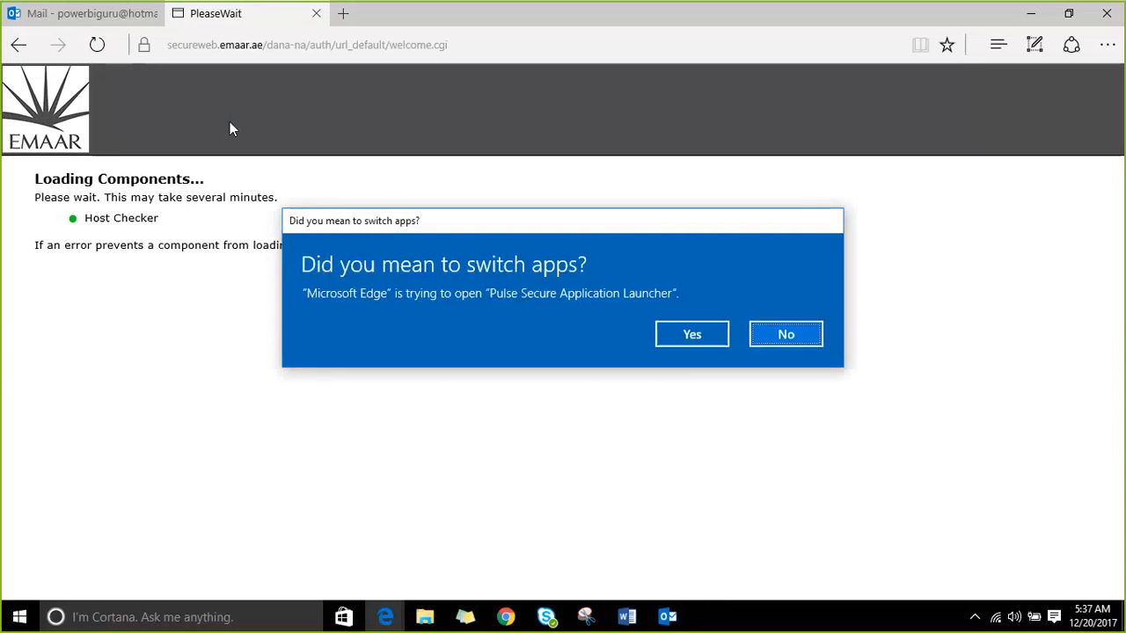
Confirm the switch-apps prompt twice so the Pulse Secure launcher runs and sign-in loads.
{"action": "left_click", "coordinate": [661, 335]}
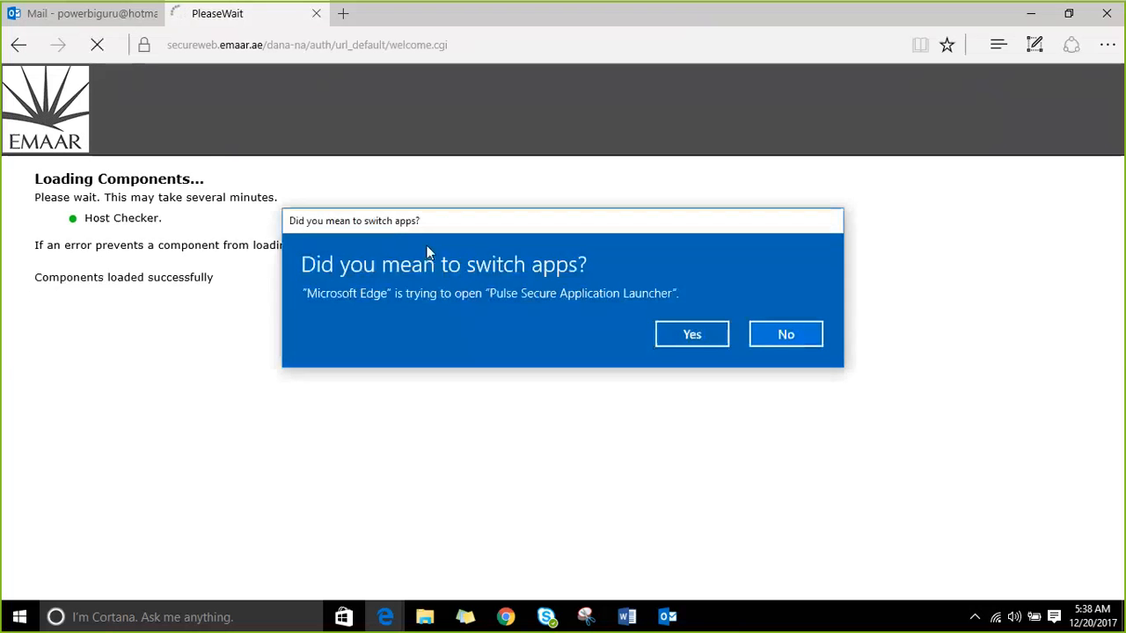
{"action": "left_click", "coordinate": [666, 335]}
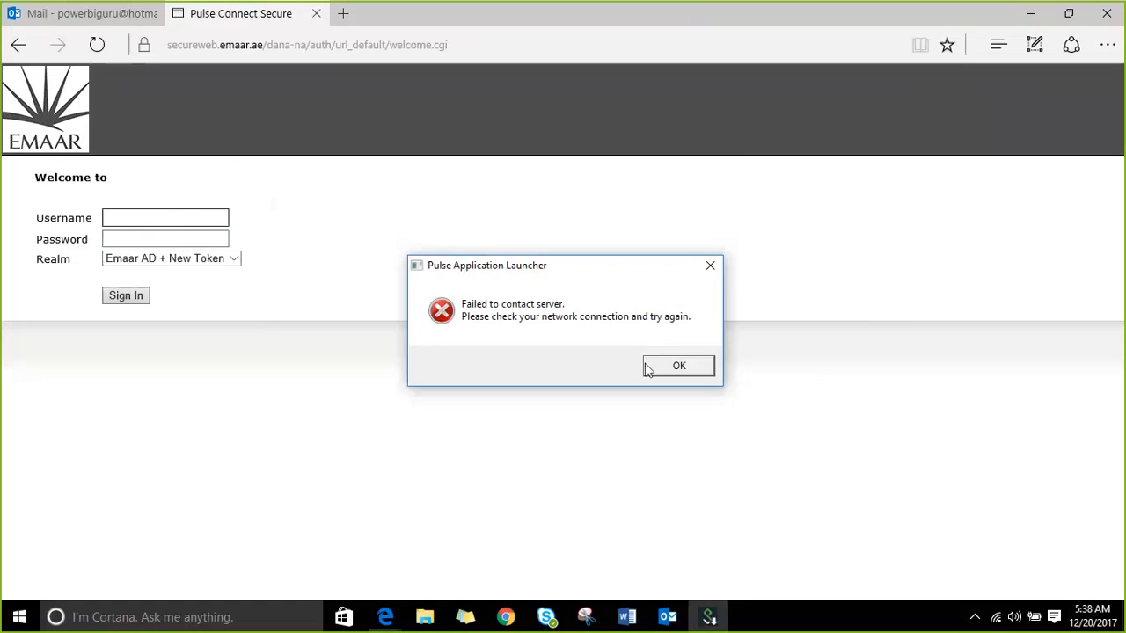
Dismiss the launcher error and sign in with the account username and password.
{"action": "left_click", "coordinate": [675, 366]}
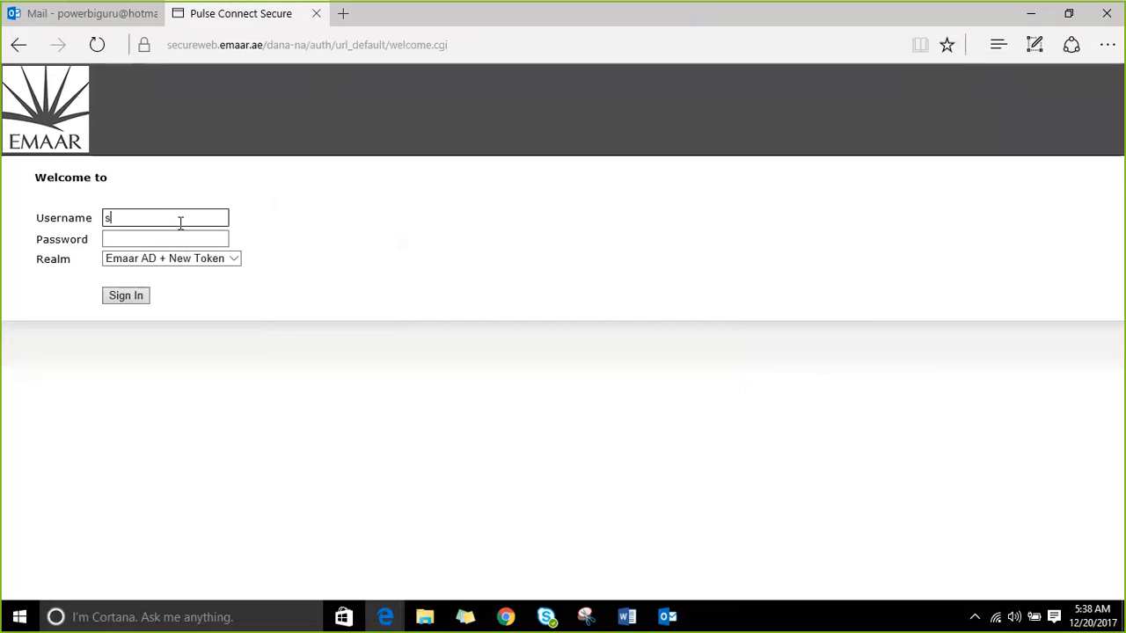
{"action": "key", "text": "Tab"}
{"action": "type", "text": "•••••"}
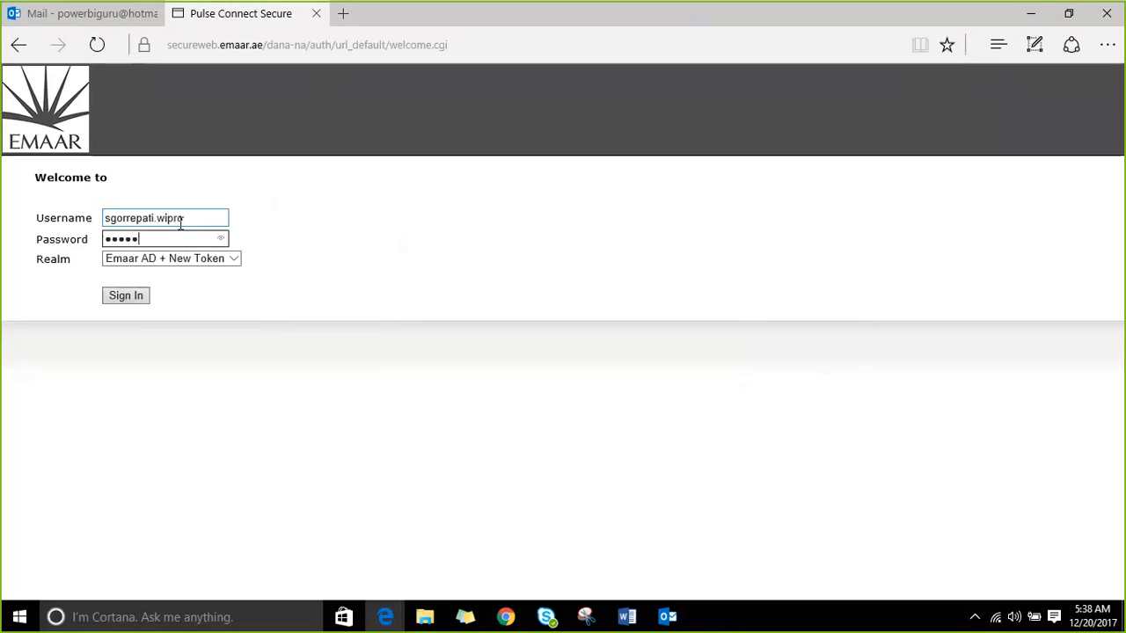
{"action": "type", "text": "••••••••"}
{"action": "left_click", "coordinate": [126, 295]}
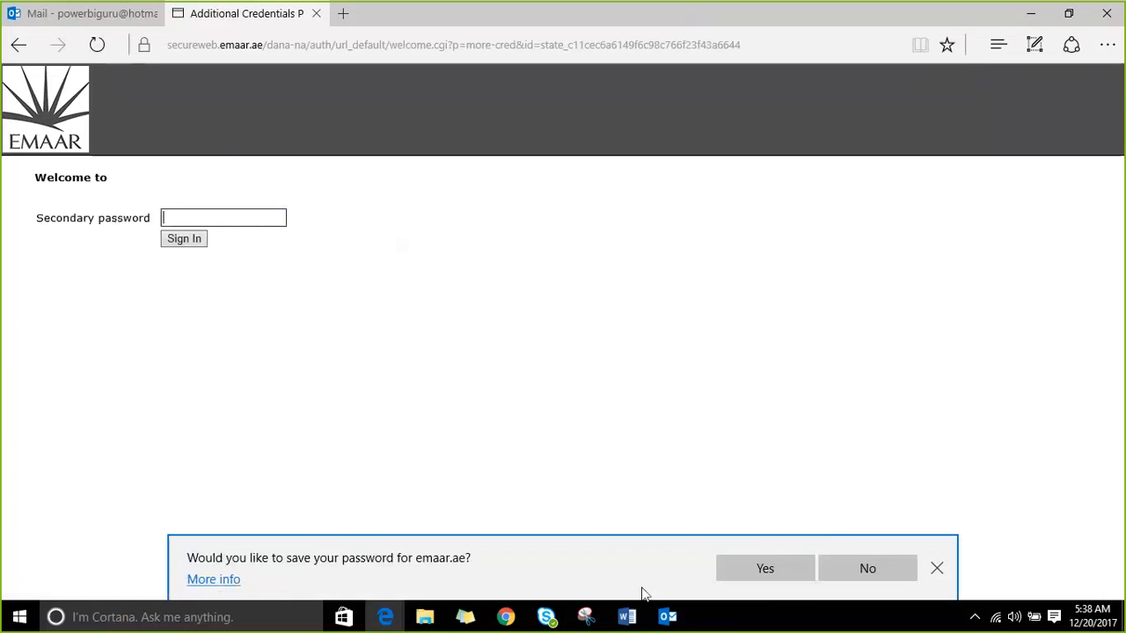
Find the 'RE: New Sec password' email in Outlook, copy the secondary password, and return to Edge.
{"action": "mouse_move", "coordinate": [652, 606]}
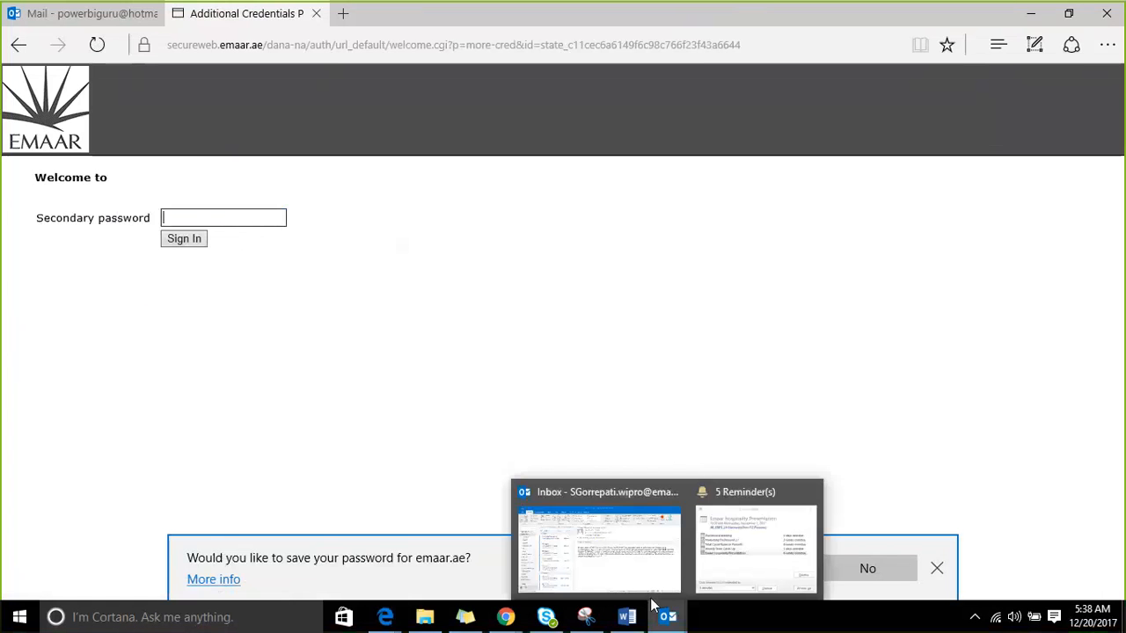
{"action": "left_click", "coordinate": [603, 554]}
{"action": "left_click", "coordinate": [213, 146]}
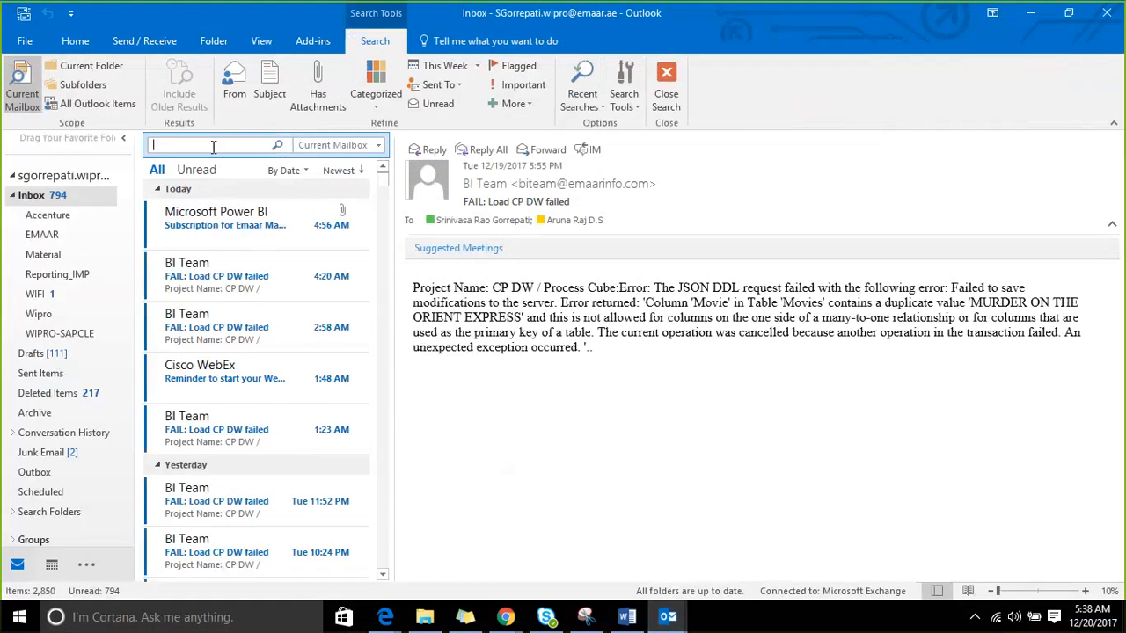
{"action": "type", "text": "sunil"}
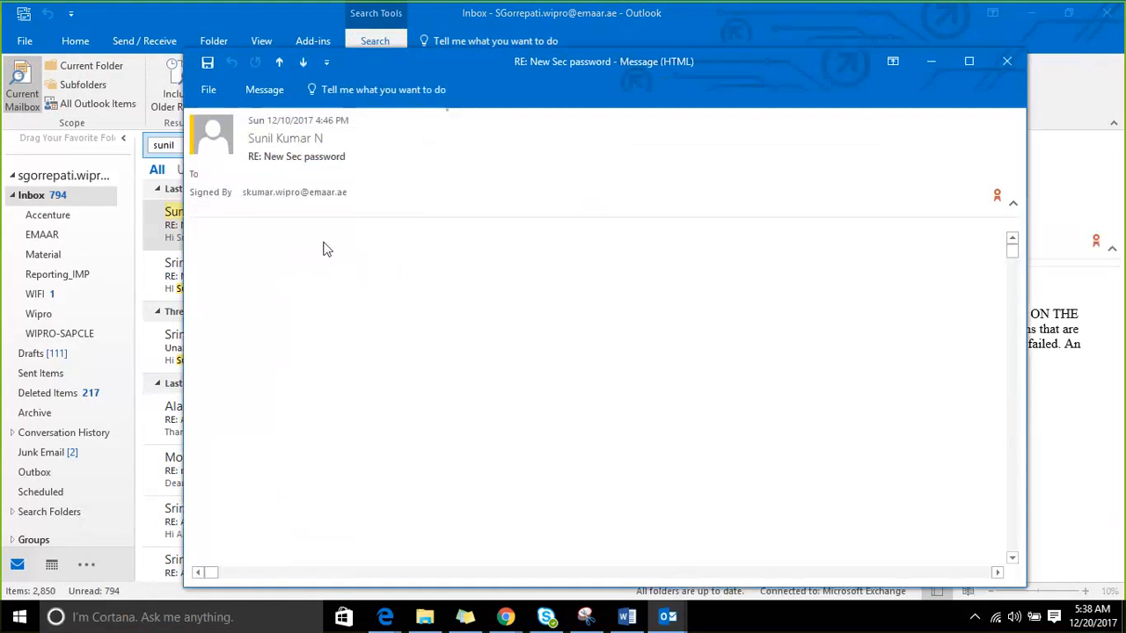
{"action": "scroll", "coordinate": [389, 369], "scroll_direction": "down", "scroll_amount": 8}
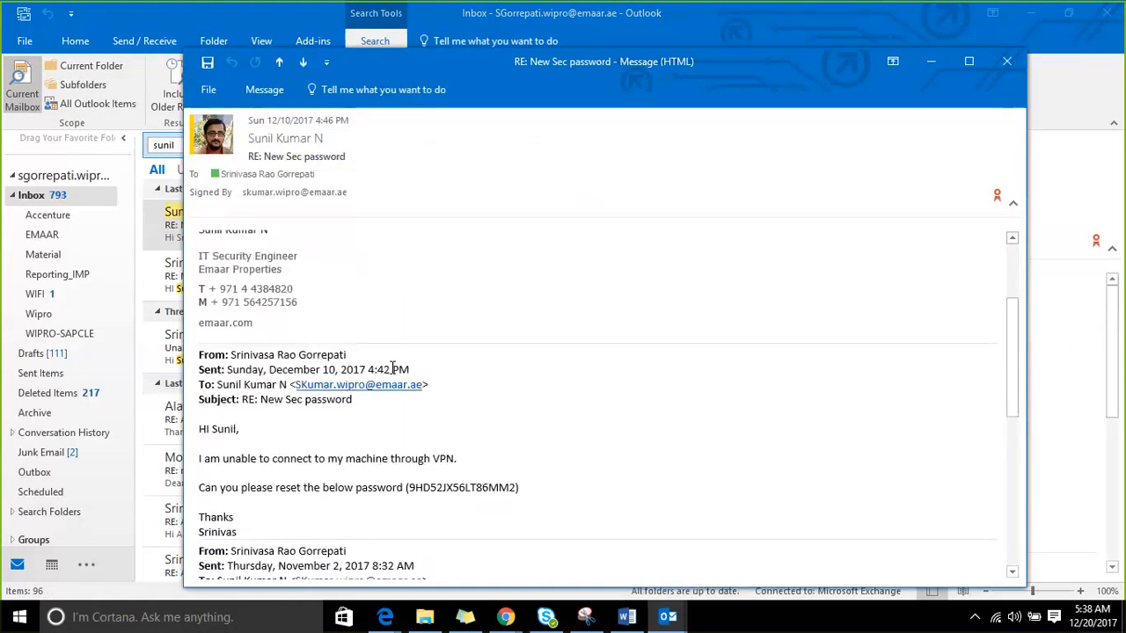
{"action": "scroll", "coordinate": [389, 379], "scroll_direction": "down", "scroll_amount": 3}
{"action": "left_click_drag", "start_coordinate": [407, 260], "coordinate": [518, 262]}
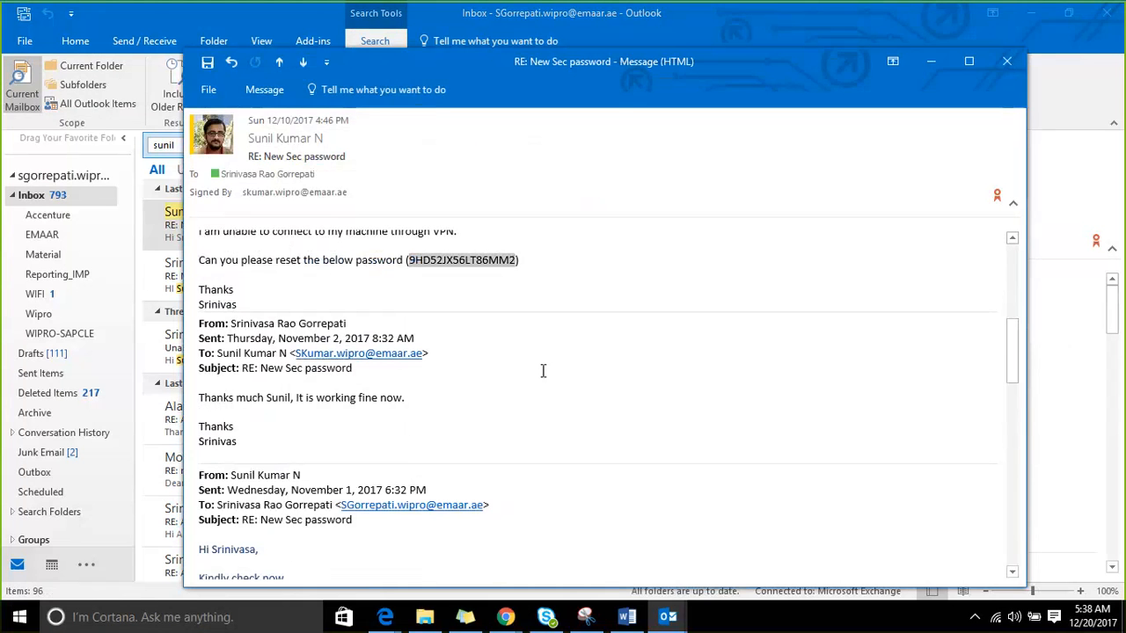
{"action": "key", "text": "ctrl+c"}
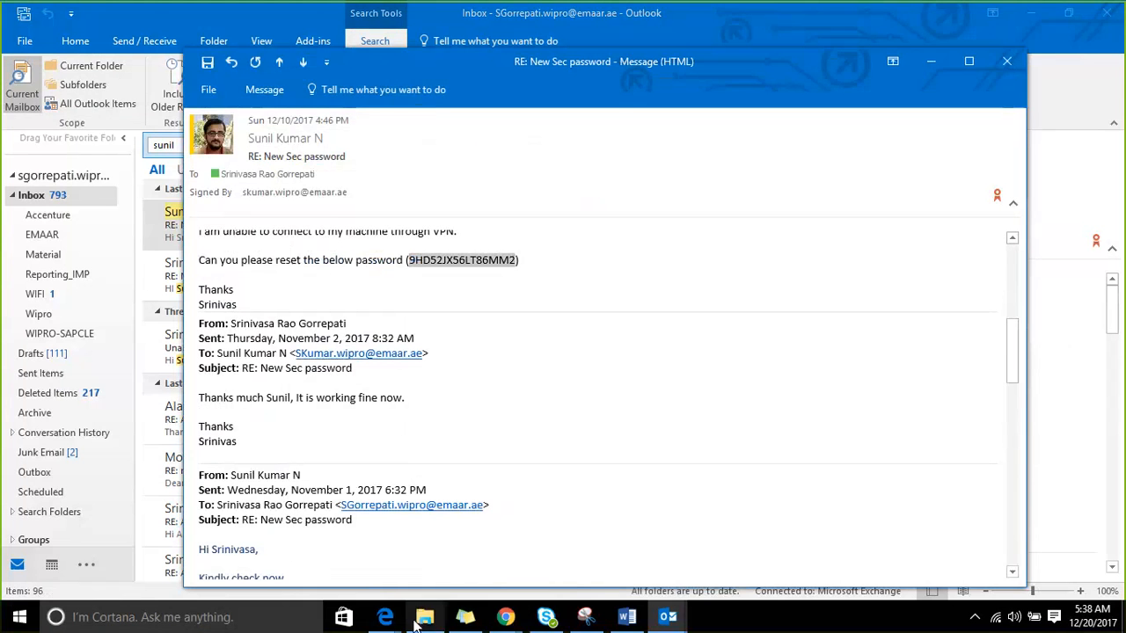
{"action": "mouse_move", "coordinate": [371, 603]}
{"action": "left_click", "coordinate": [295, 550]}
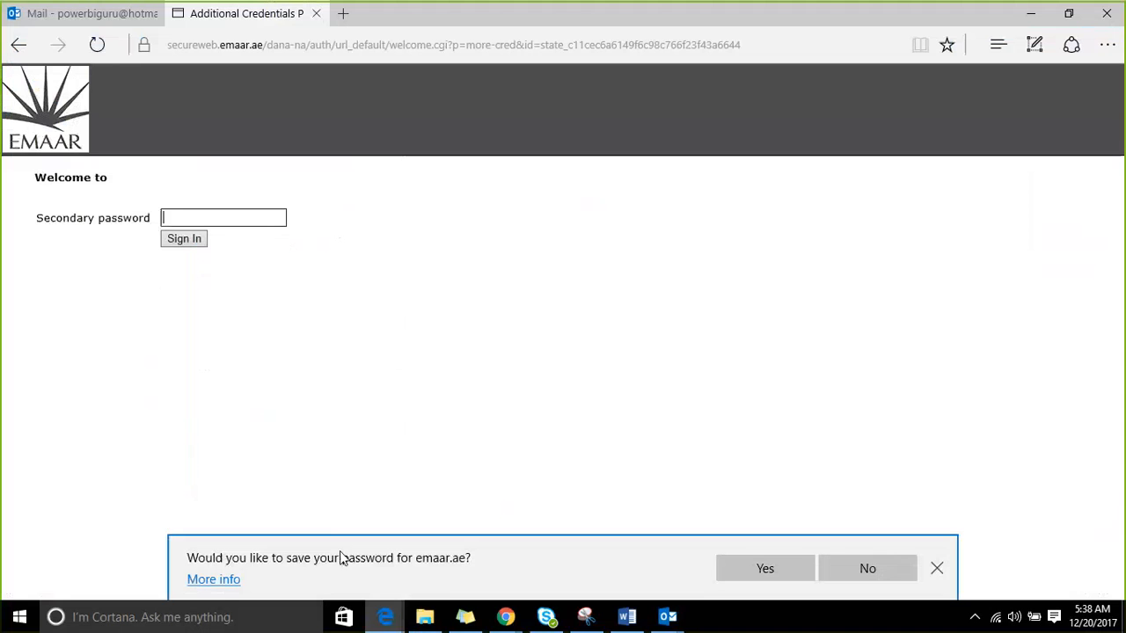
Submit the pasted secondary password, accept the launcher, and start the Terminal Sessions bookmark.
{"action": "key", "text": "ctrl+v"}
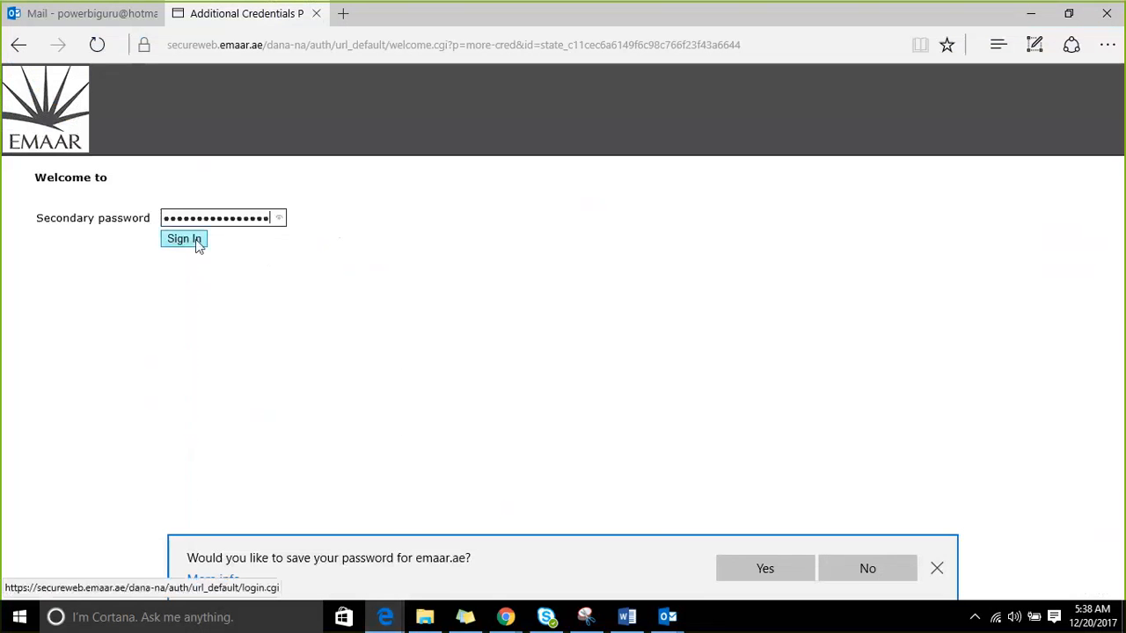
{"action": "left_click", "coordinate": [195, 240]}
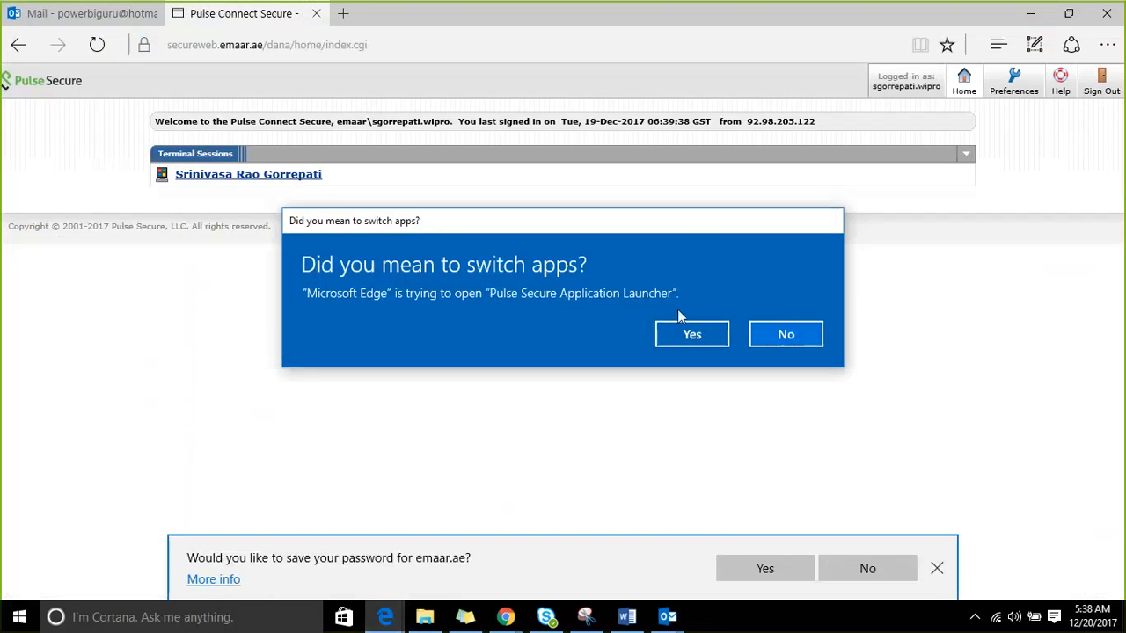
{"action": "left_click", "coordinate": [691, 334]}
{"action": "left_click", "coordinate": [308, 180]}
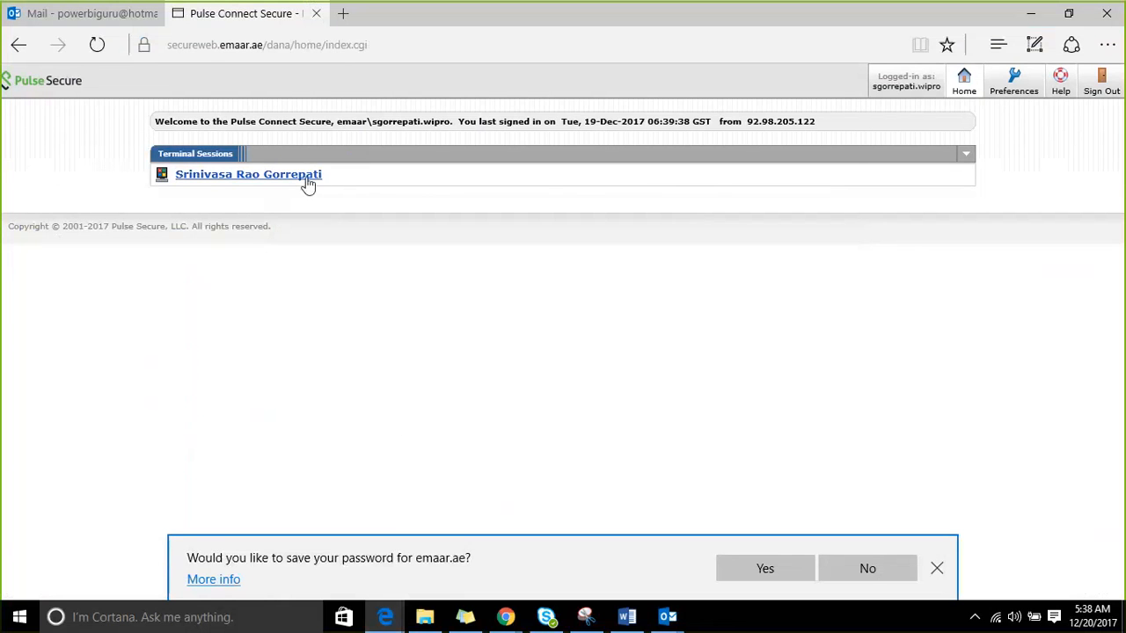
Accept the launcher and log in to 10.67.61.101 with the remote user name and password.
{"action": "left_click", "coordinate": [667, 336]}
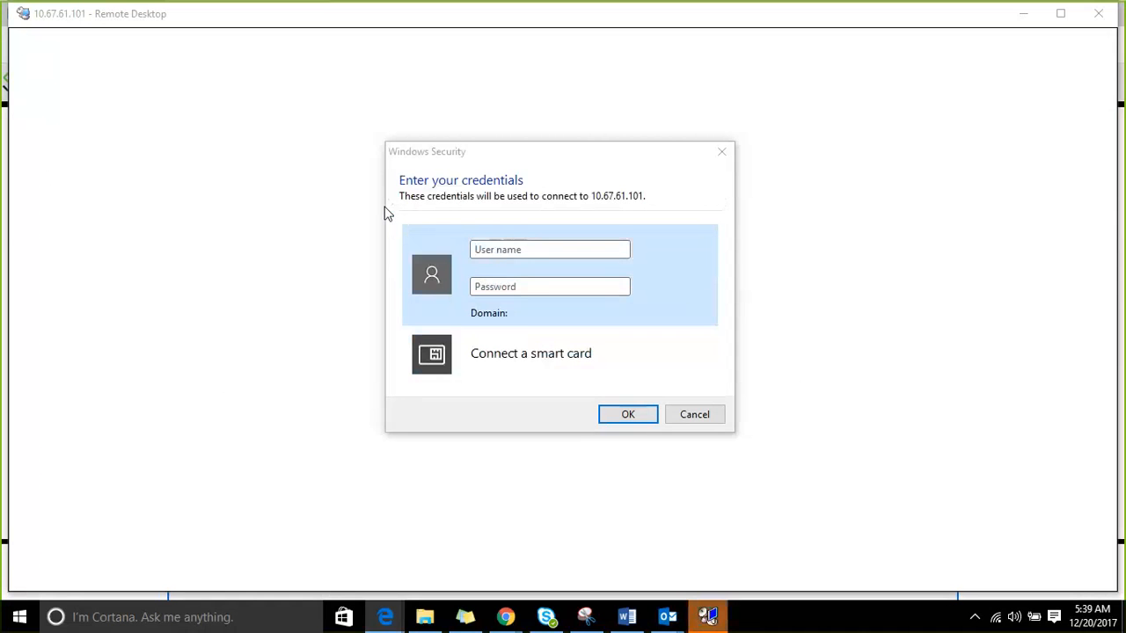
{"action": "left_click", "coordinate": [497, 249]}
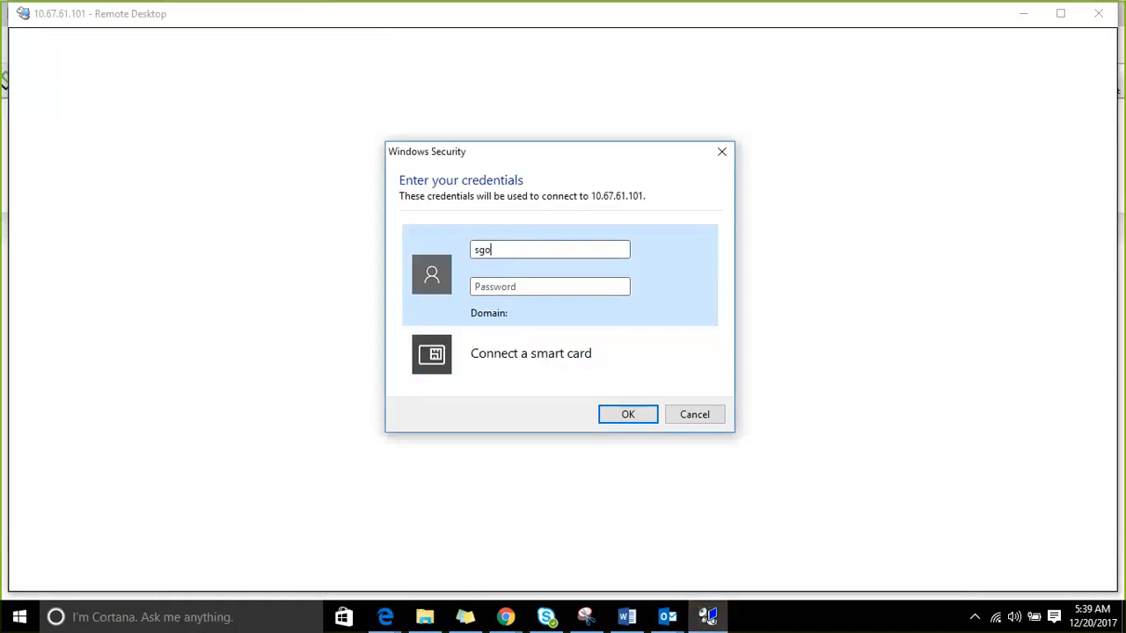
{"action": "key", "text": "Tab"}
{"action": "type", "text": "••••••••••••"}
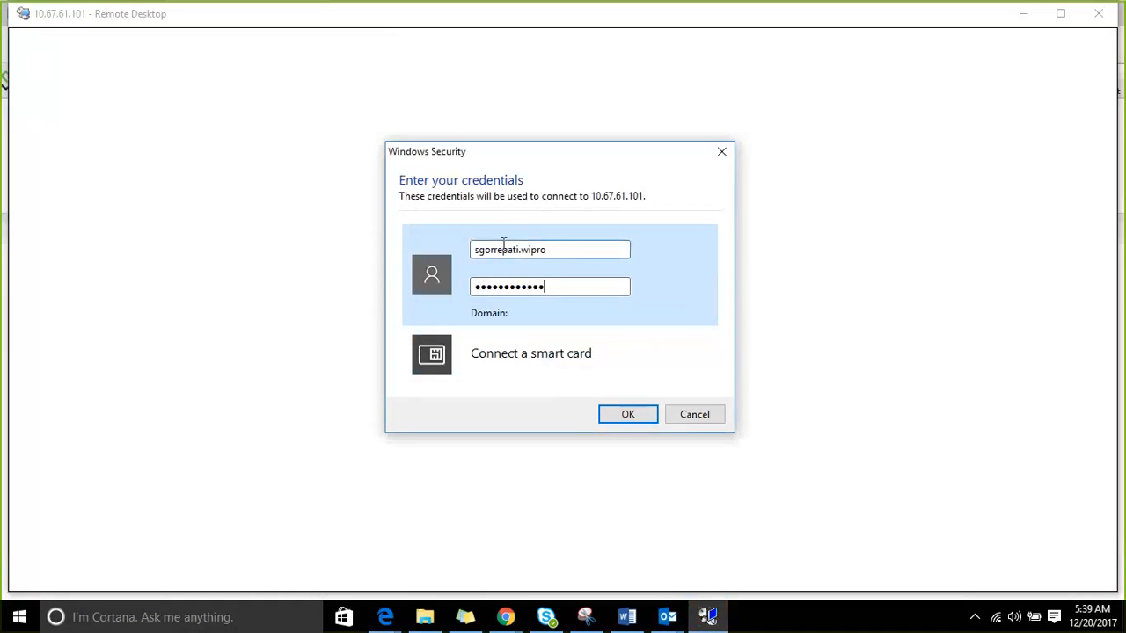
{"action": "left_click", "coordinate": [624, 416]}
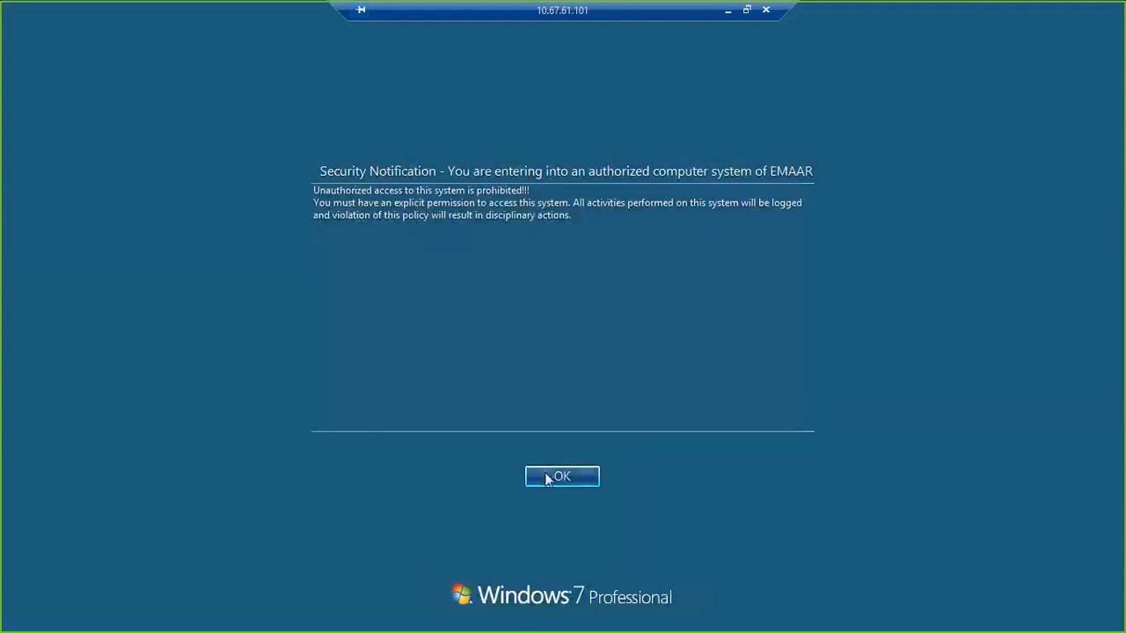
Dismiss the security notice, close the counterfeiting warning, and hide the remote session window.
{"action": "left_click", "coordinate": [547, 478]}
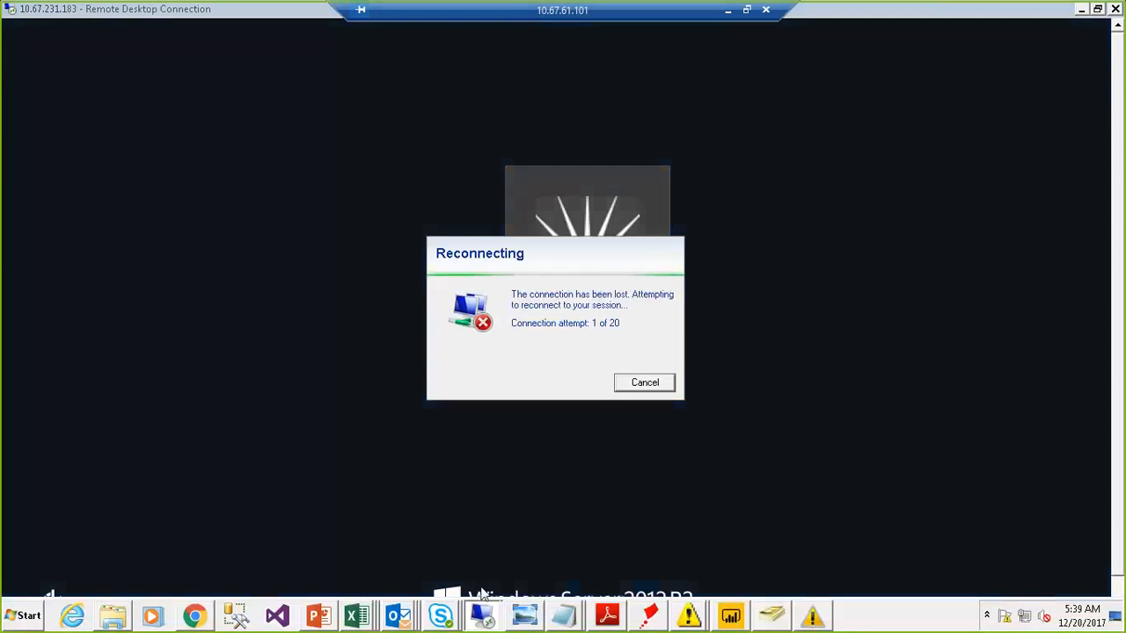
{"action": "left_click", "coordinate": [482, 619]}
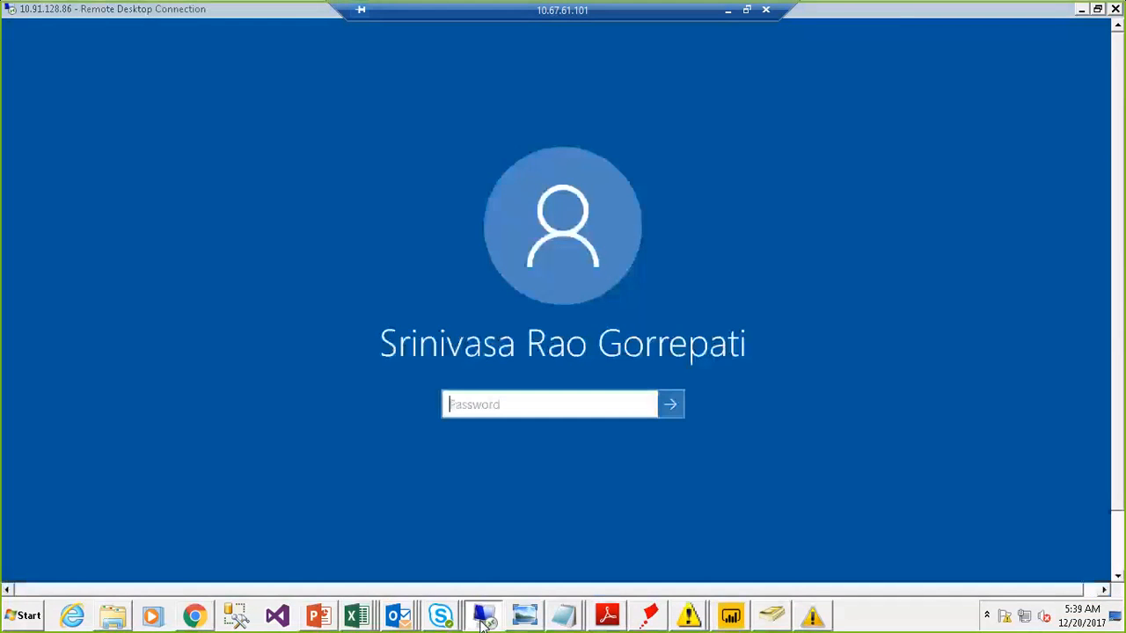
{"action": "left_click", "coordinate": [482, 625]}
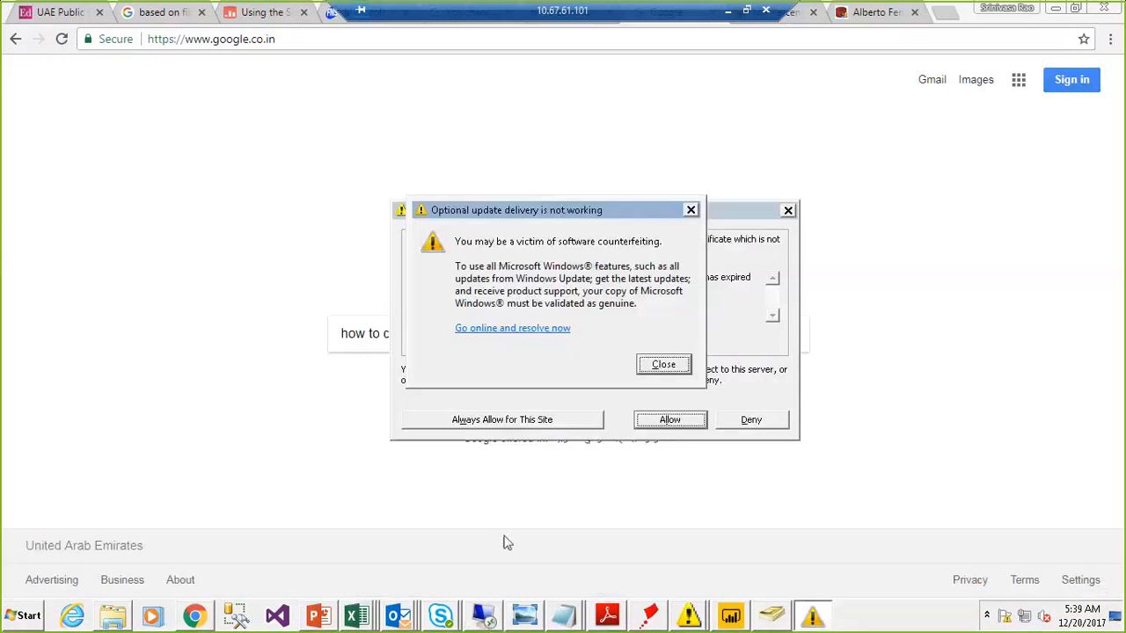
{"action": "left_click", "coordinate": [663, 366]}
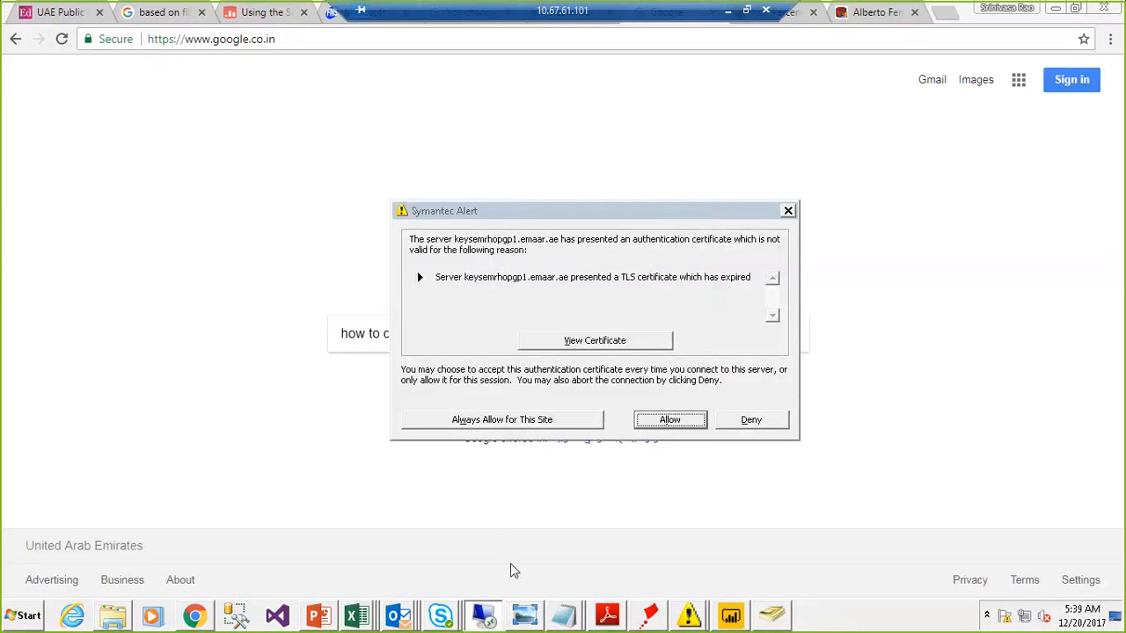
{"action": "left_click", "coordinate": [482, 619]}
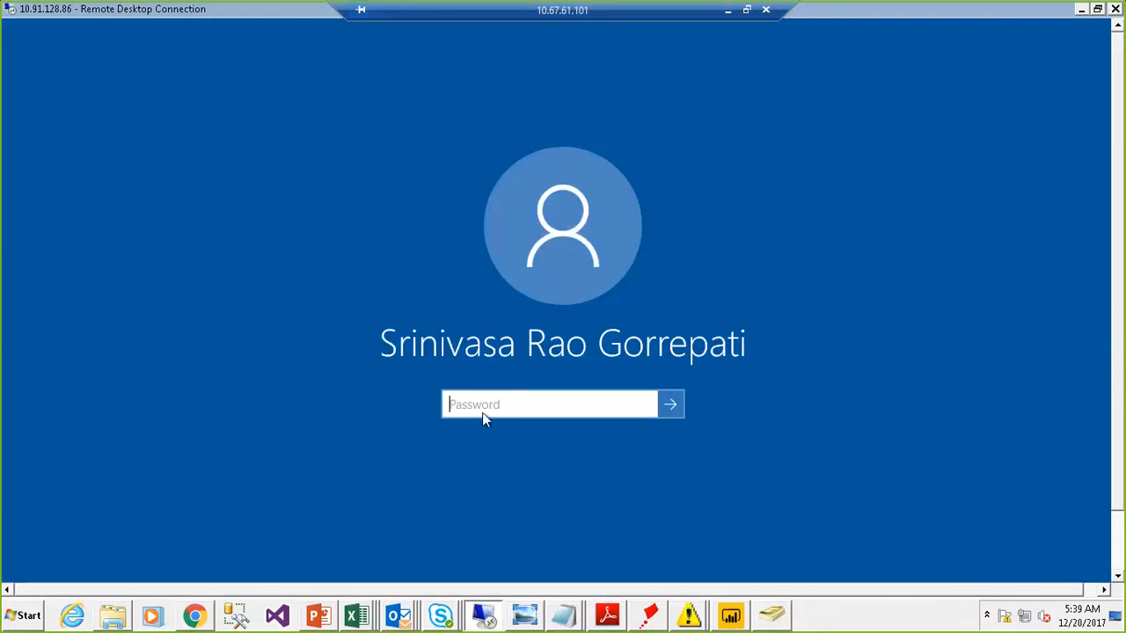
{"action": "left_click", "coordinate": [482, 615]}
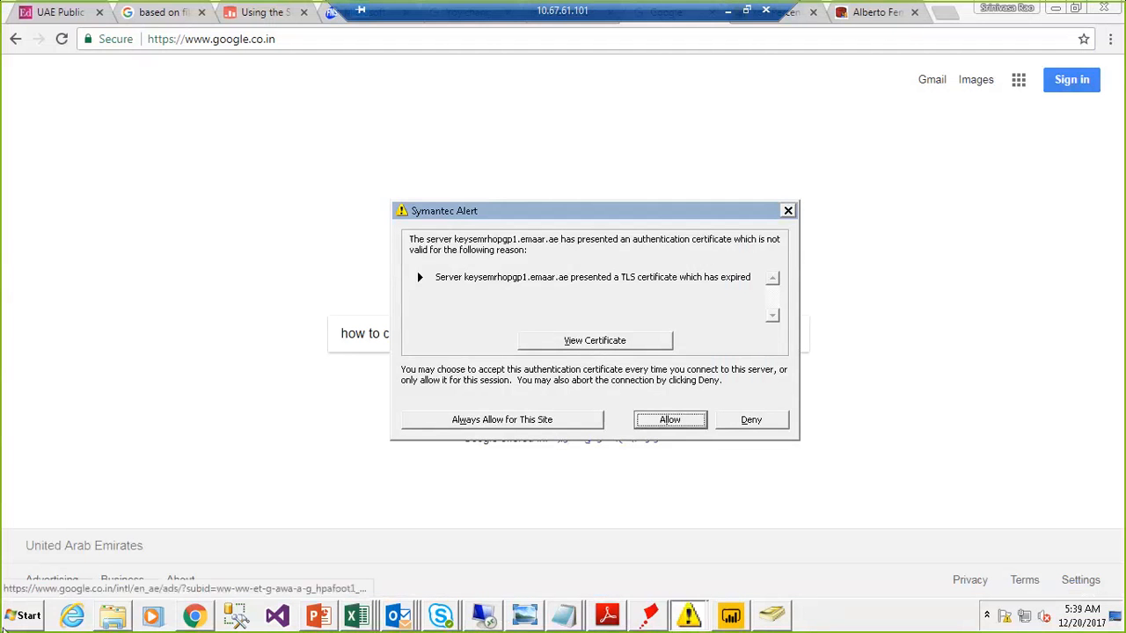
Reconnect to recent host 10.67.231.183 with the password, then minimize the session.
{"action": "key", "text": "super"}
{"action": "mouse_move", "coordinate": [202, 252]}
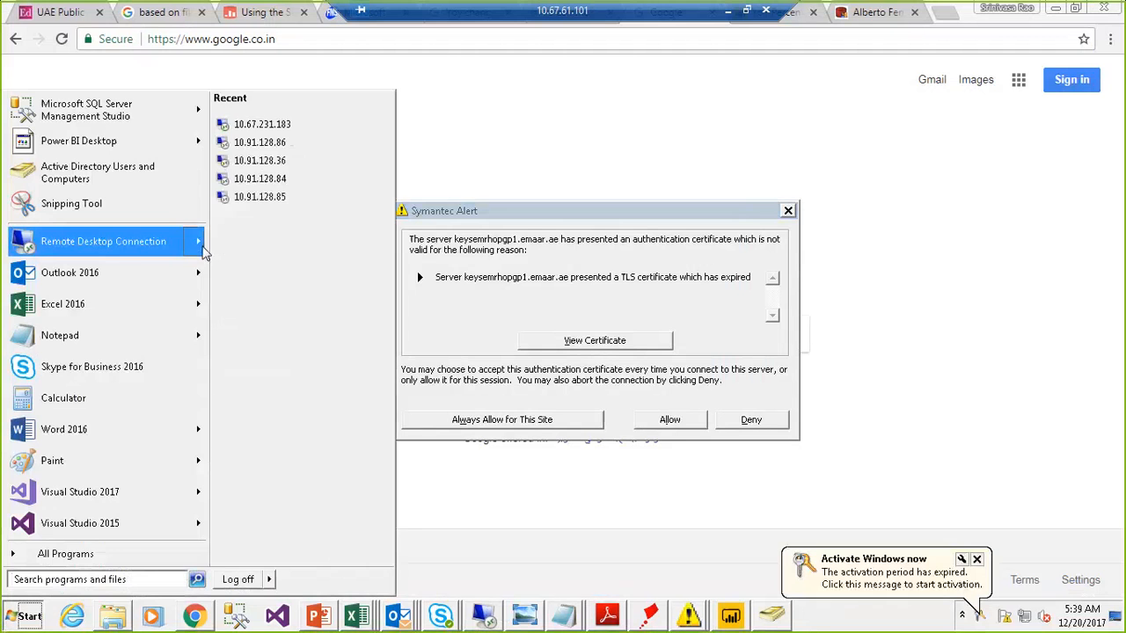
{"action": "left_click", "coordinate": [273, 126]}
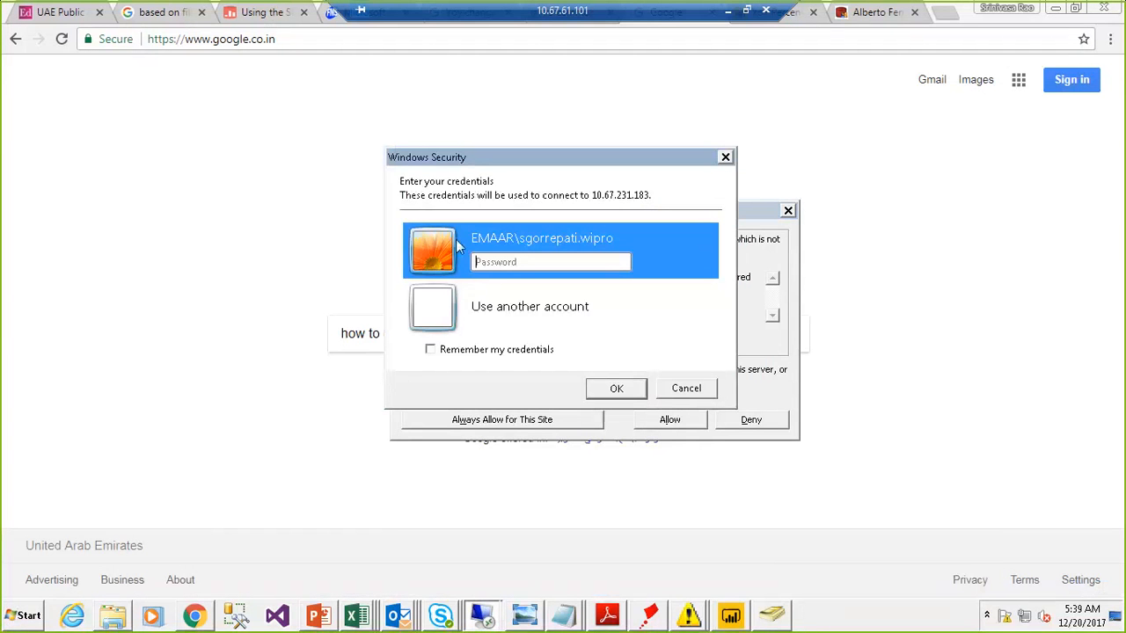
{"action": "type", "text": "••••••••••••"}
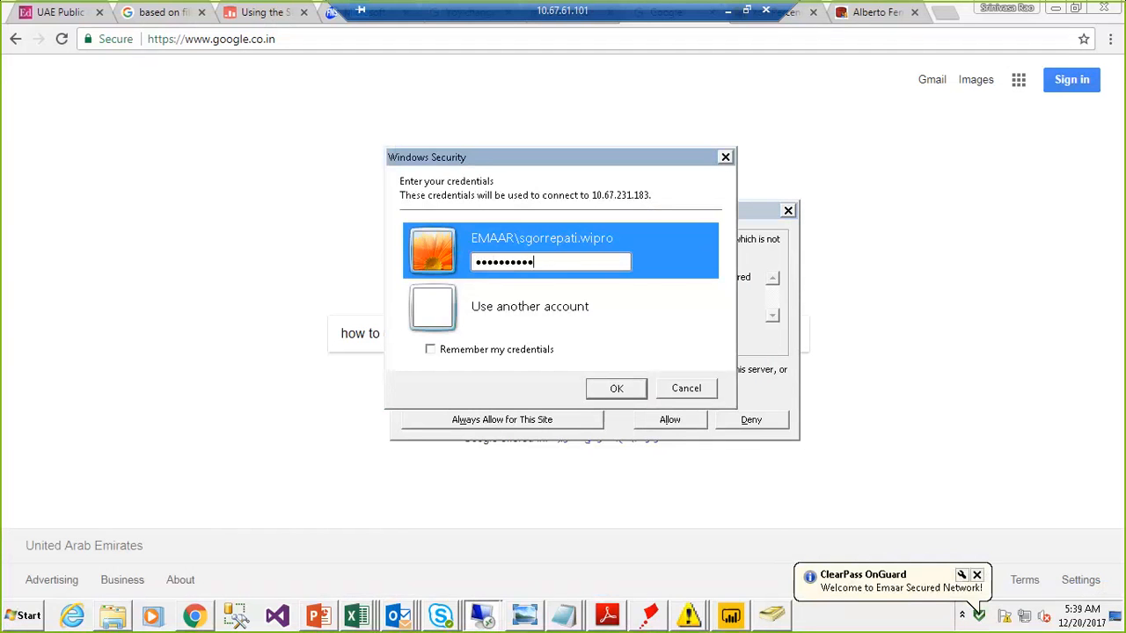
{"action": "left_click", "coordinate": [605, 388]}
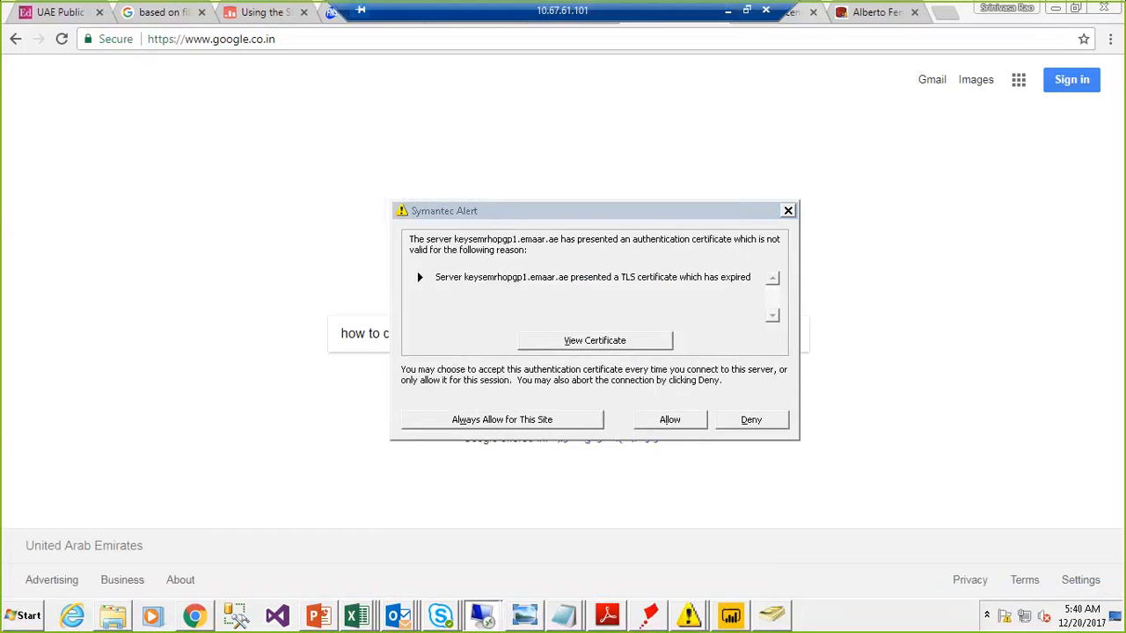
{"action": "left_click", "coordinate": [728, 15]}
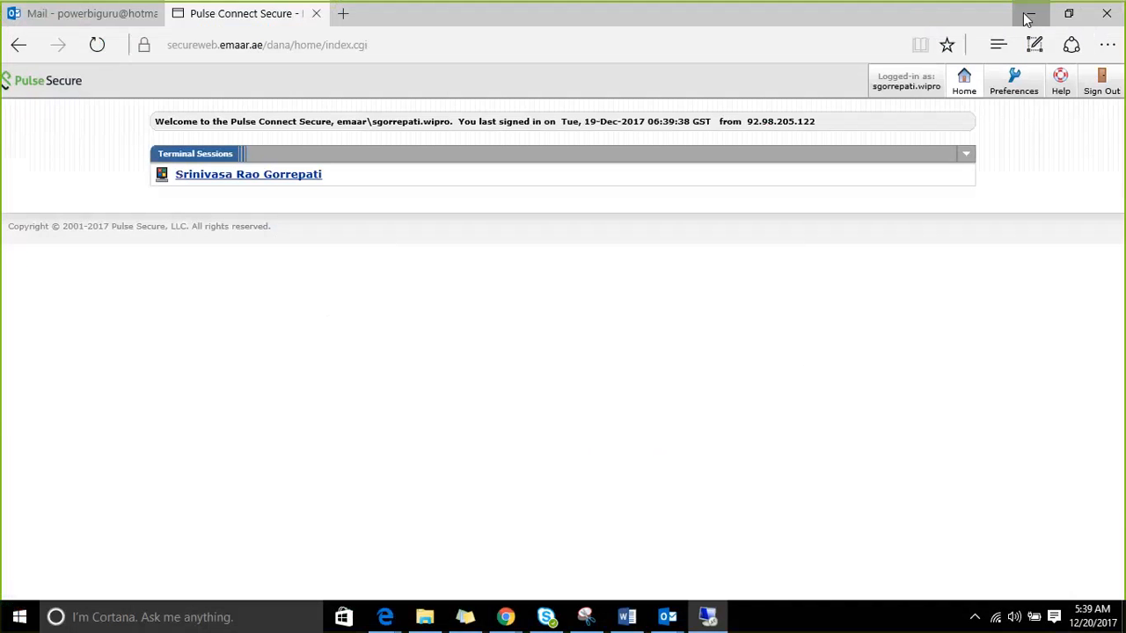
Bring Chrome forward, open a new tab in place of YouTube, and load google.com.
{"action": "left_click", "coordinate": [1027, 16]}
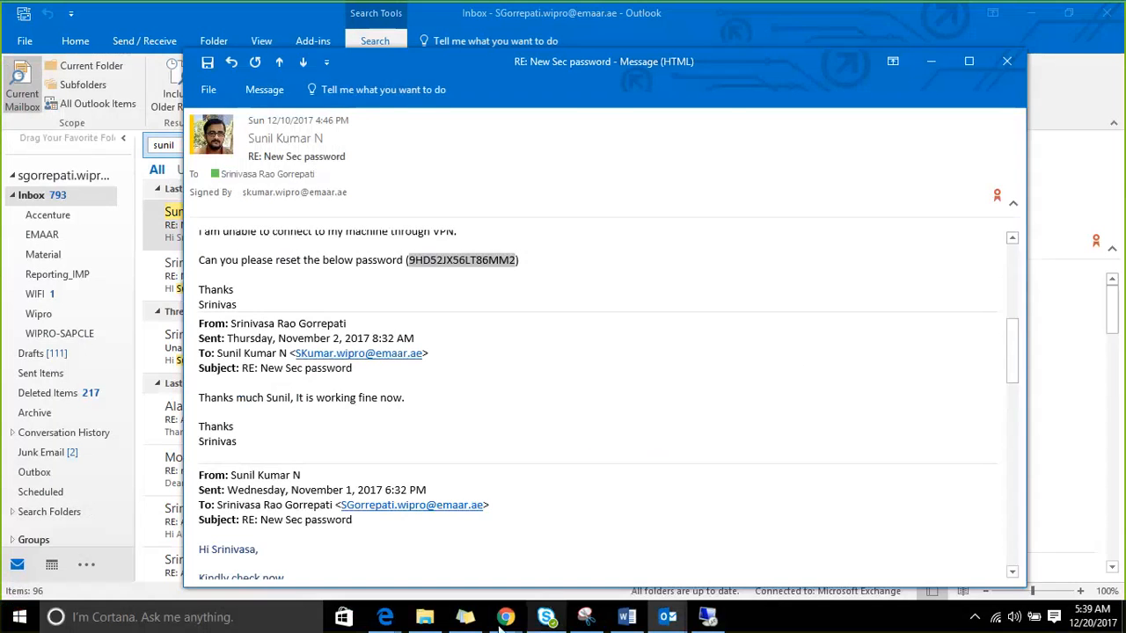
{"action": "mouse_move", "coordinate": [506, 620]}
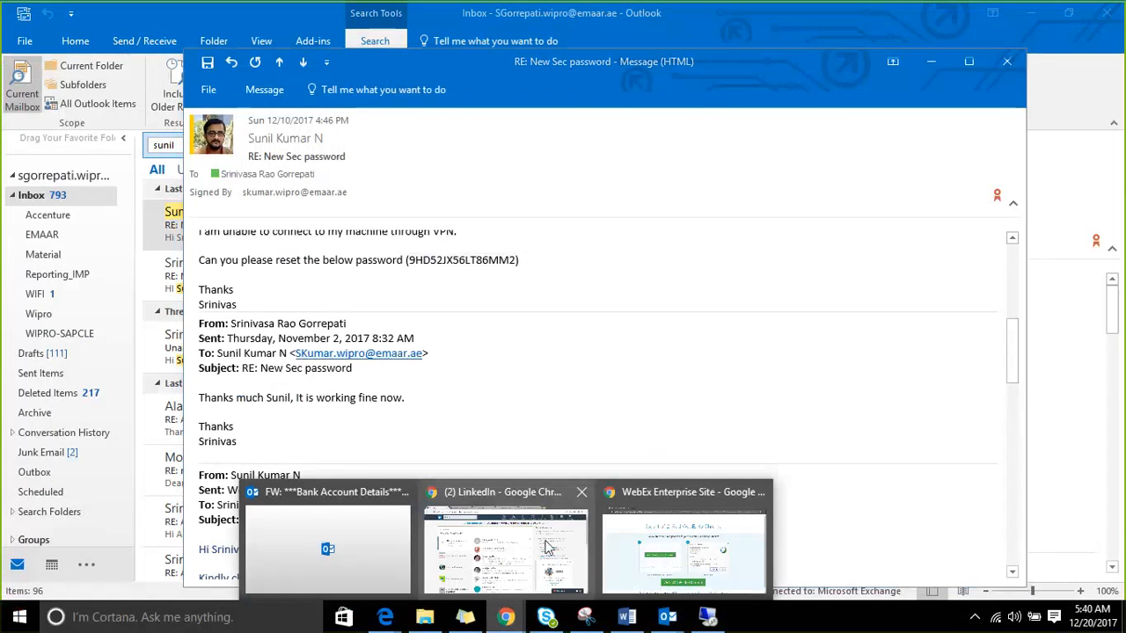
{"action": "left_click", "coordinate": [506, 550]}
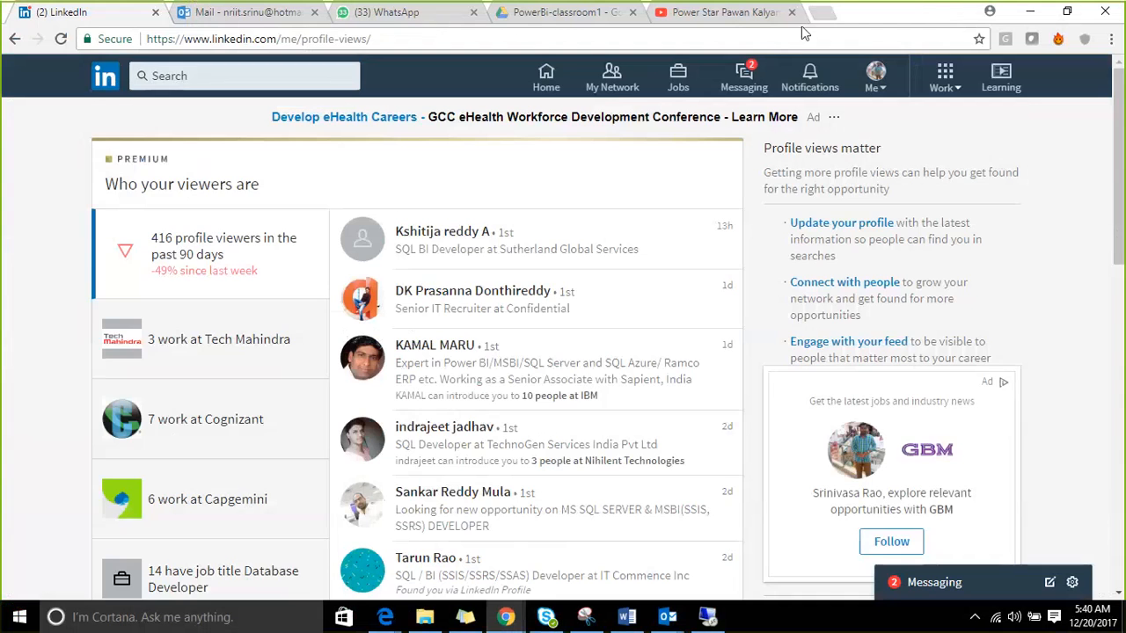
{"action": "left_click", "coordinate": [825, 13]}
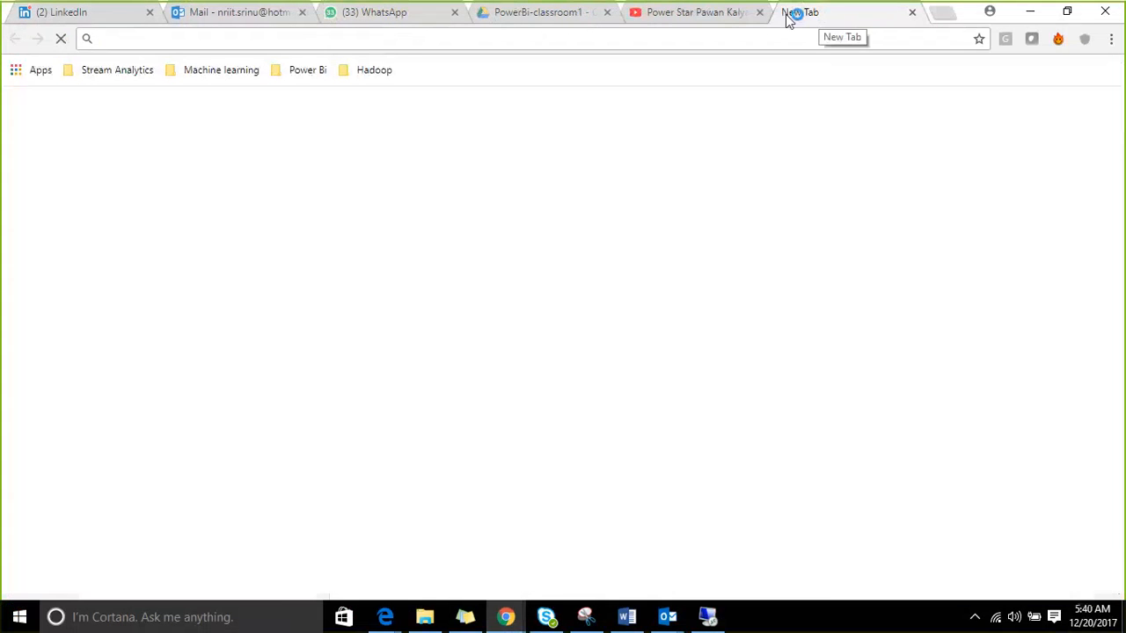
{"action": "left_click", "coordinate": [760, 13]}
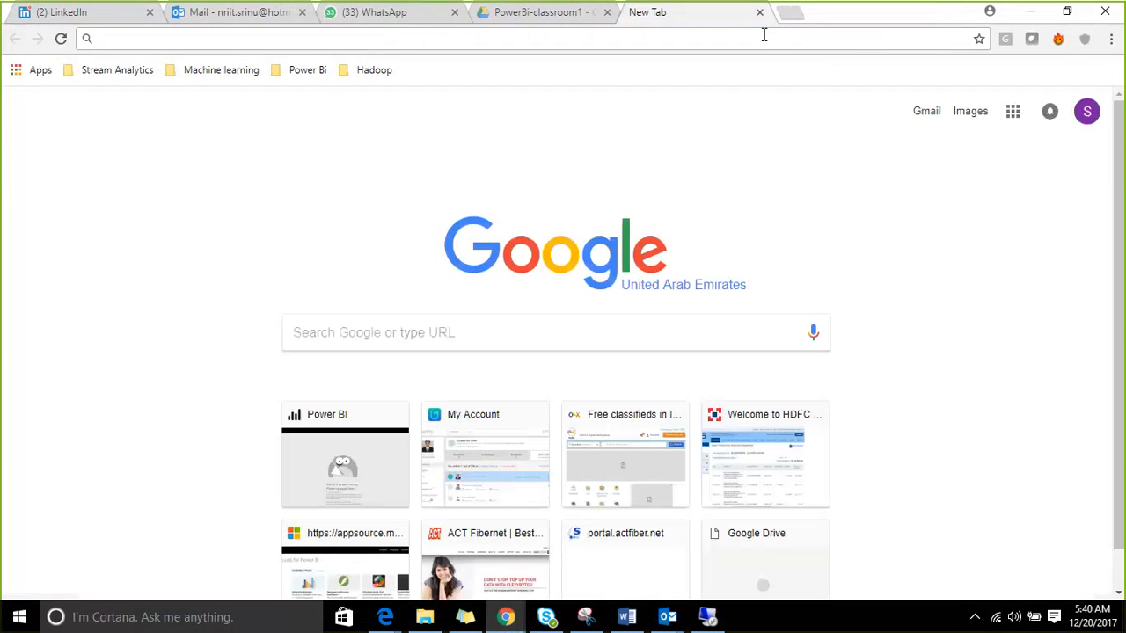
{"action": "type", "text": "ww"}
{"action": "key", "text": "Return"}
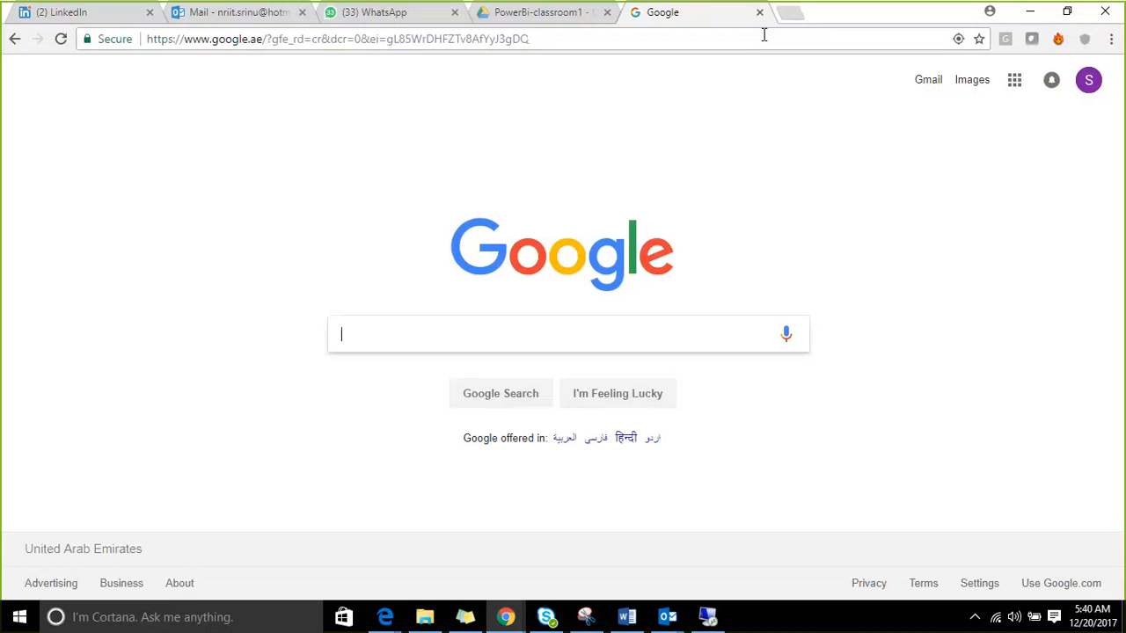
Load portal.azure.com and sign in with the Emaar organisation work account.
{"action": "left_click", "coordinate": [763, 35]}
{"action": "type", "text": "Ap"}
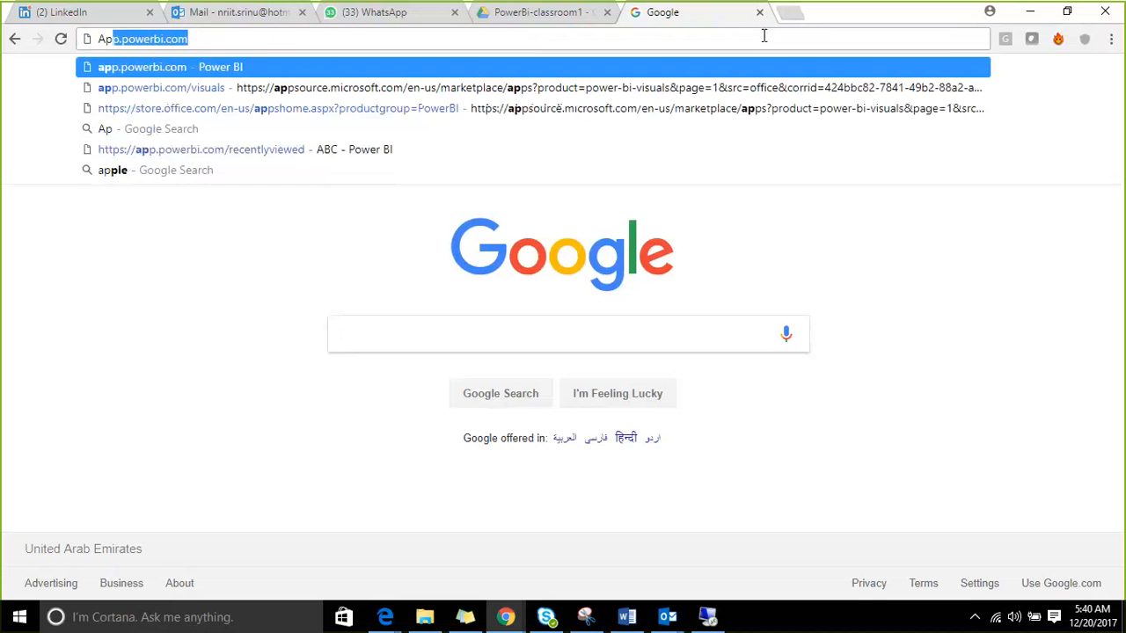
{"action": "key", "text": "Down"}
{"action": "key", "text": "Down"}
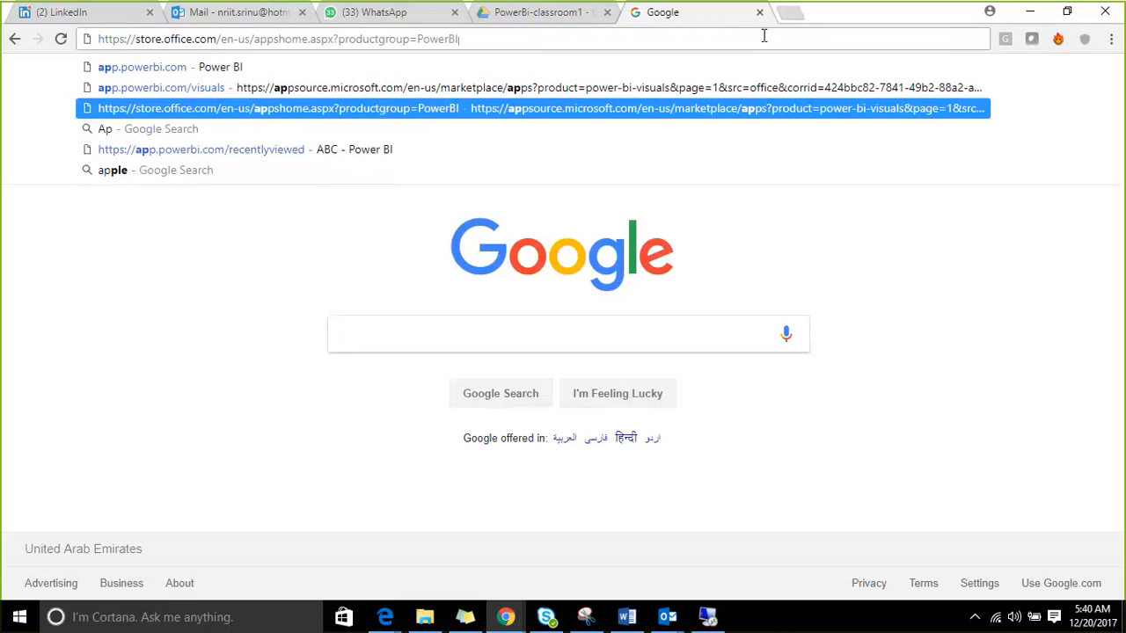
{"action": "key", "text": "ctrl+a"}
{"action": "type", "text": "por"}
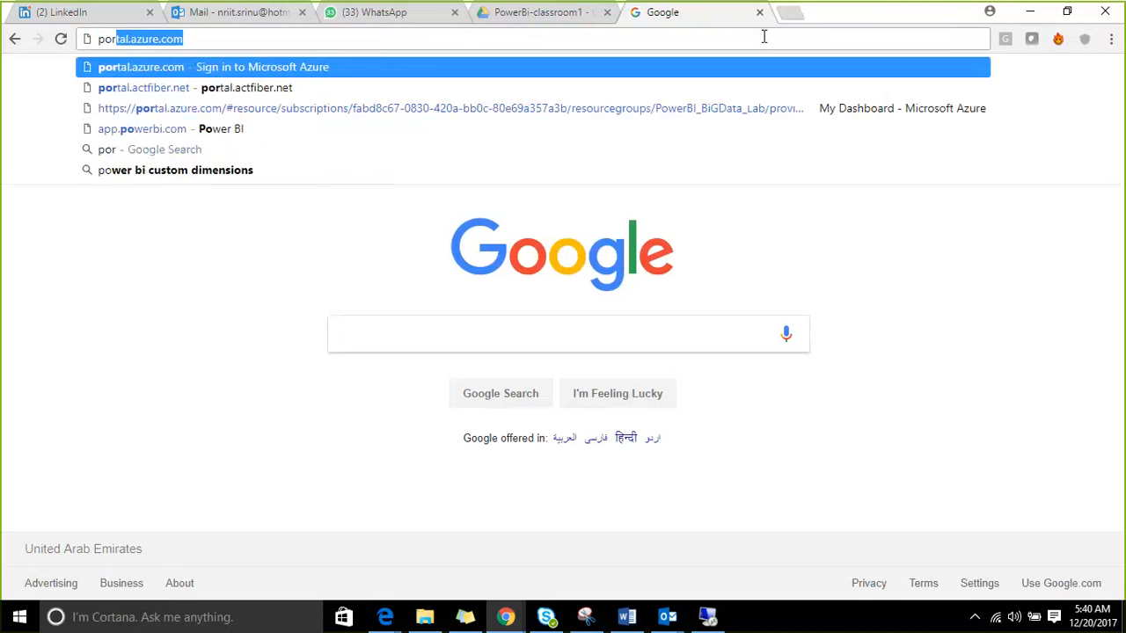
{"action": "key", "text": "Right"}
{"action": "key", "text": "Return"}
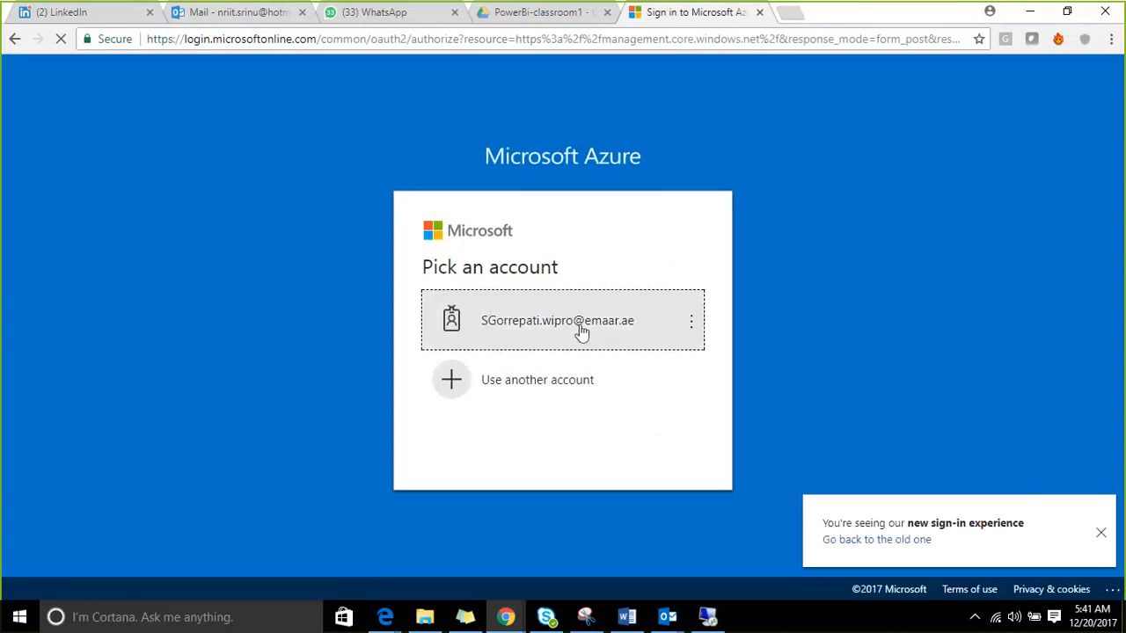
{"action": "left_click", "coordinate": [581, 330]}
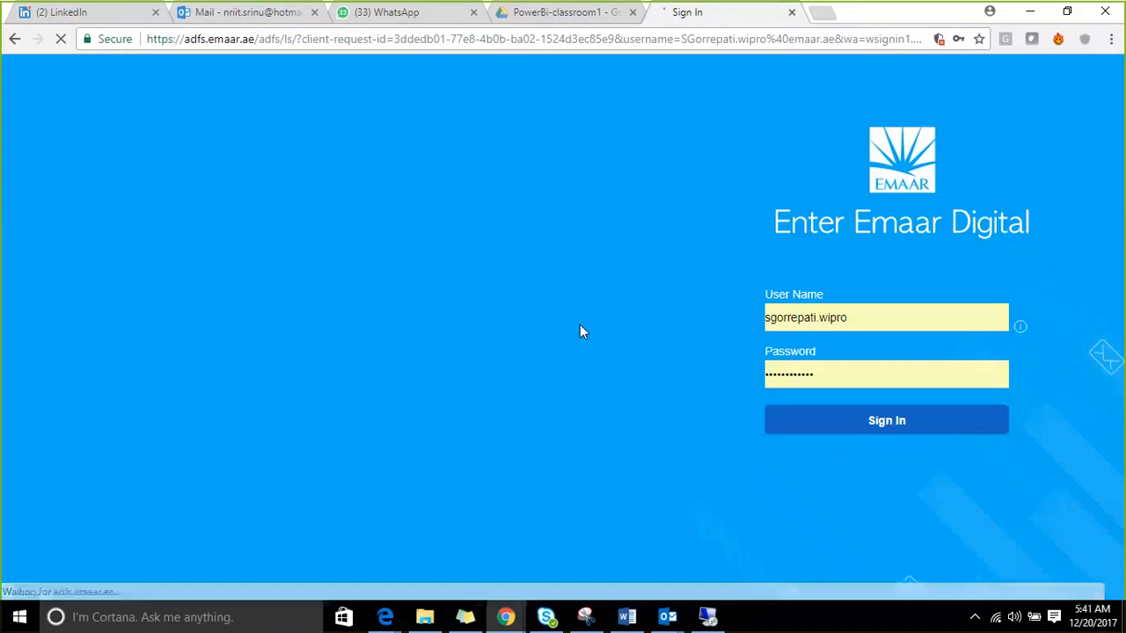
{"action": "left_click", "coordinate": [775, 419]}
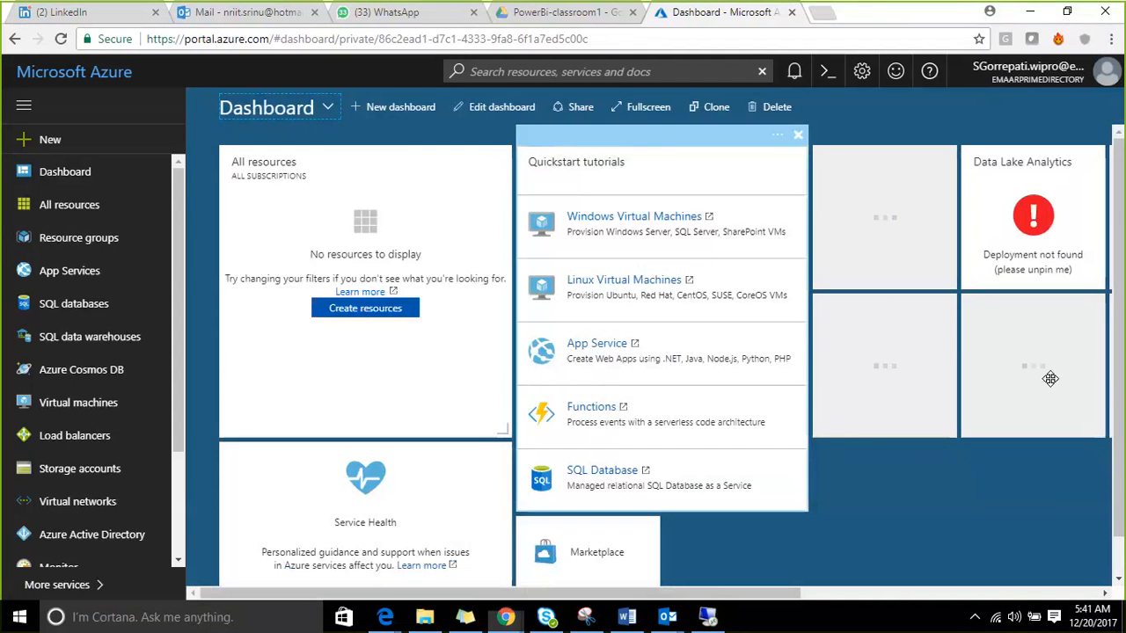
Open PowerbiADW_Demo from the All resources tile and collapse the navigation sidebar.
{"action": "left_click", "coordinate": [1062, 78]}
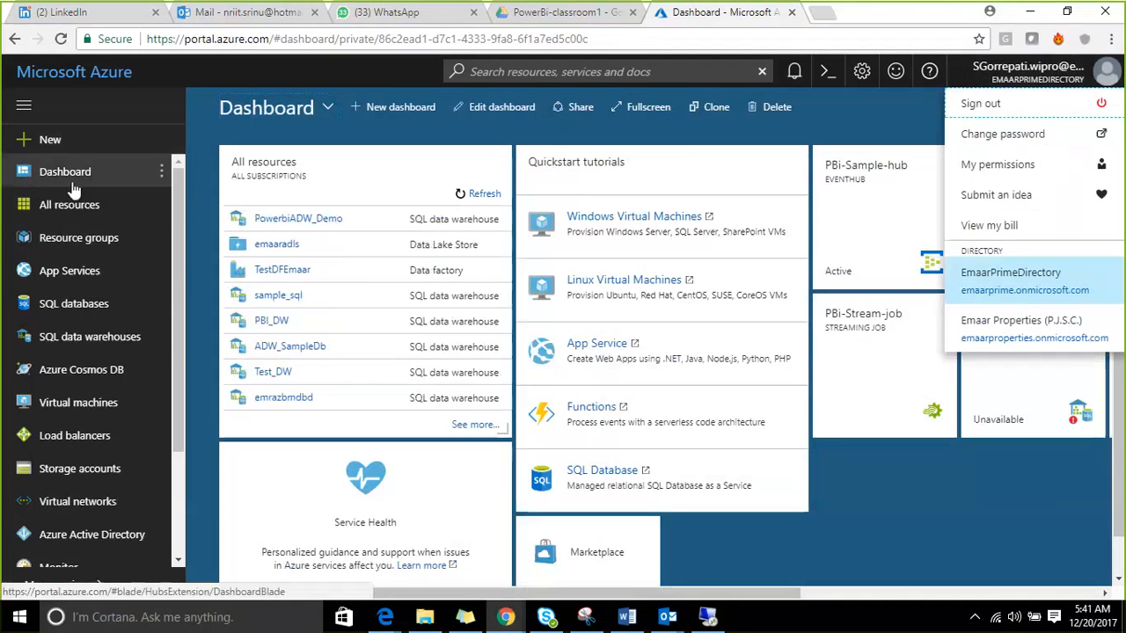
{"action": "left_click", "coordinate": [263, 218]}
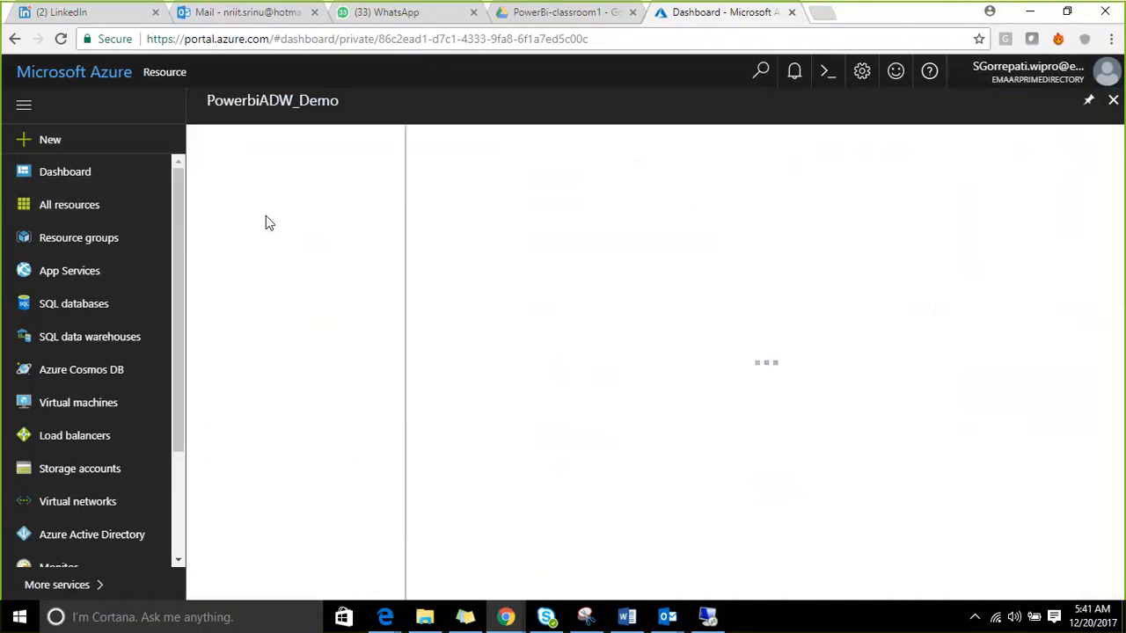
{"action": "left_click", "coordinate": [23, 105]}
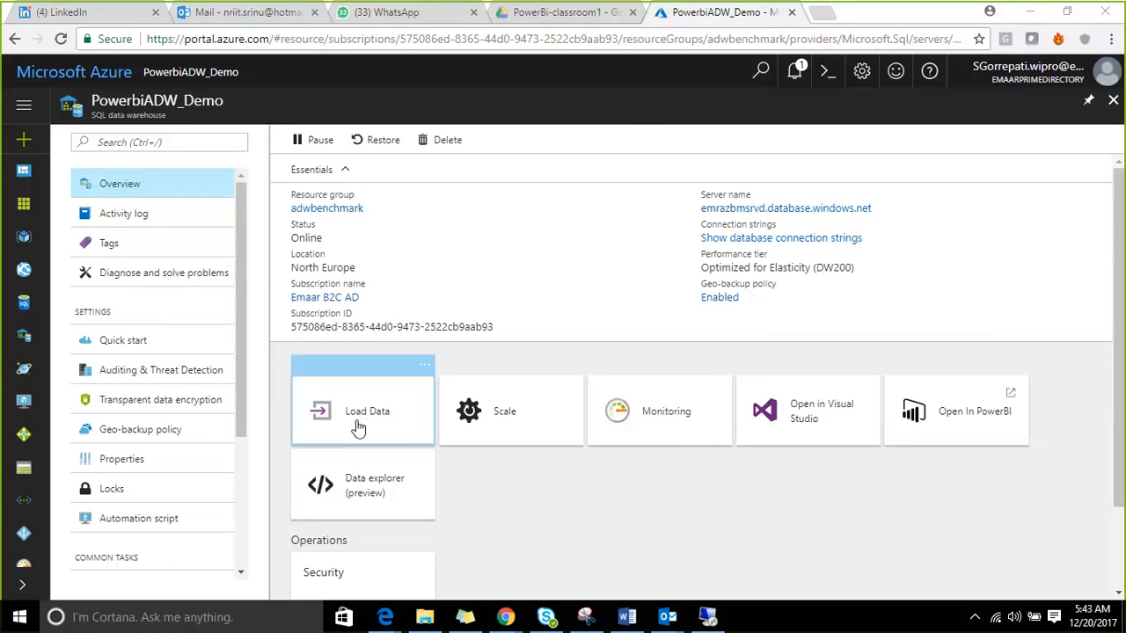
Open the Load Data options for PowerbiADW_Demo and expand the labelled navigation sidebar.
{"action": "left_click", "coordinate": [358, 427]}
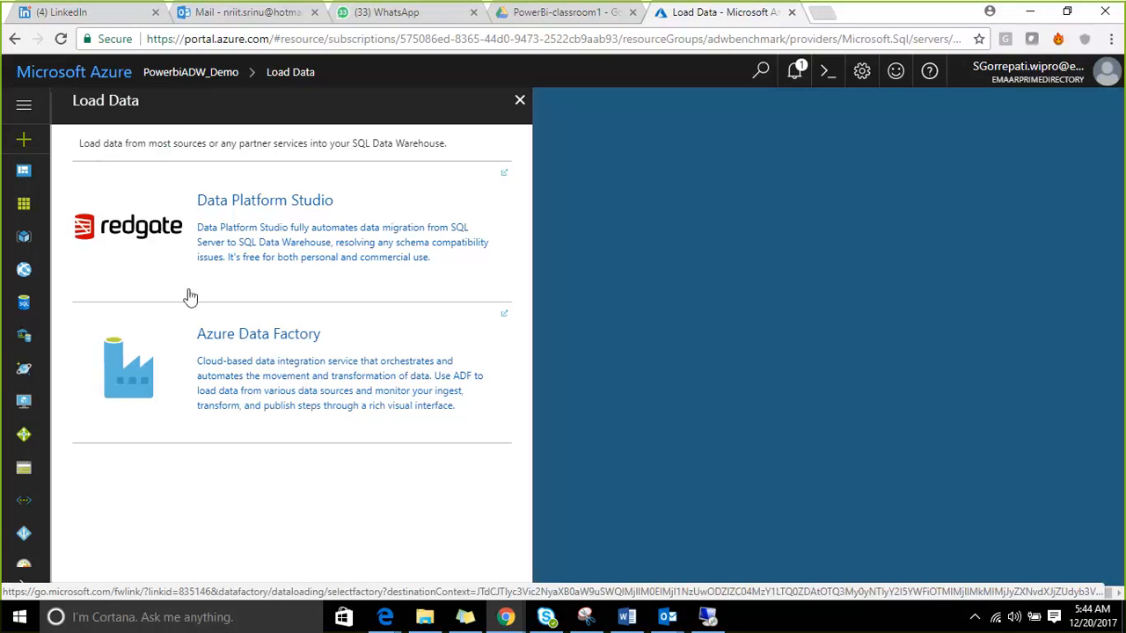
{"action": "left_click", "coordinate": [24, 106]}
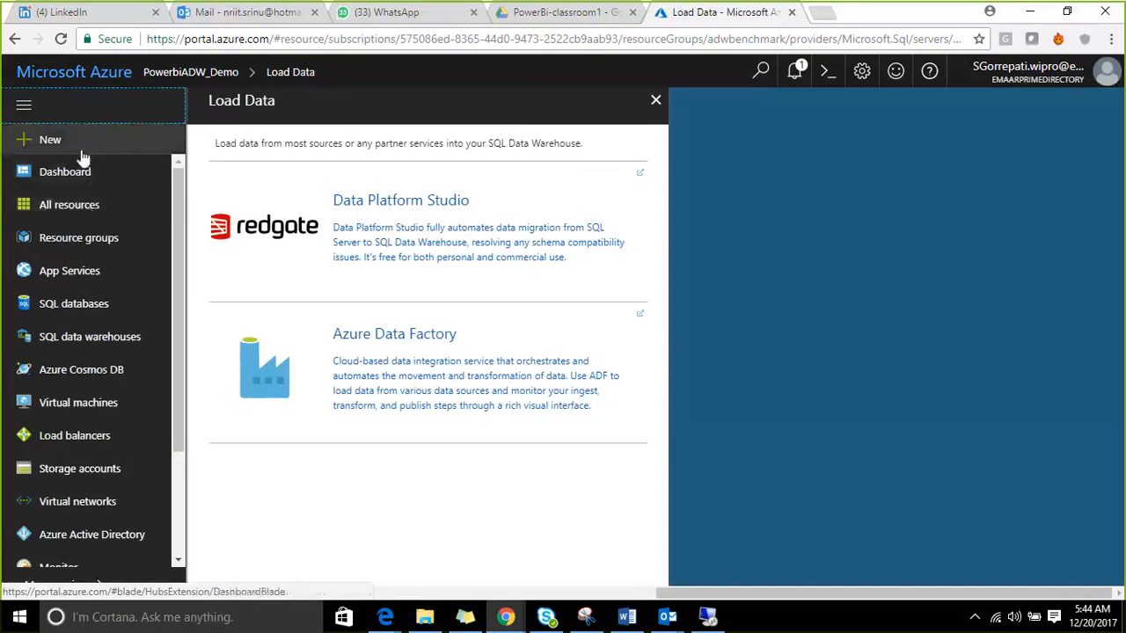
From + New, go to the Storage category and choose Data Lake Store.
{"action": "left_click", "coordinate": [48, 143]}
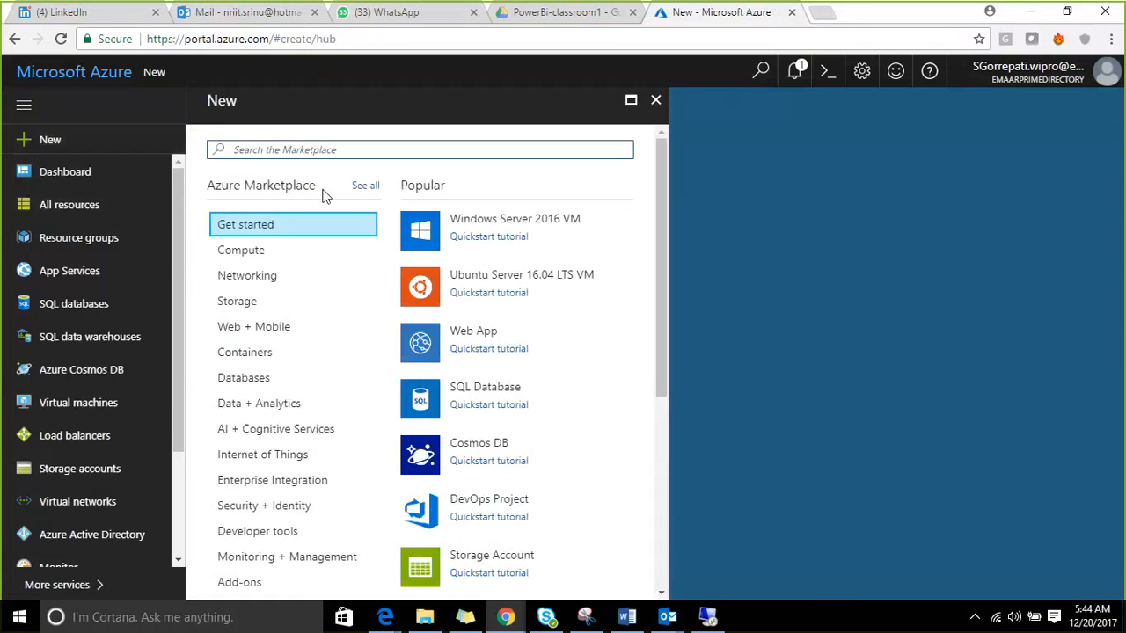
{"action": "left_click", "coordinate": [271, 302]}
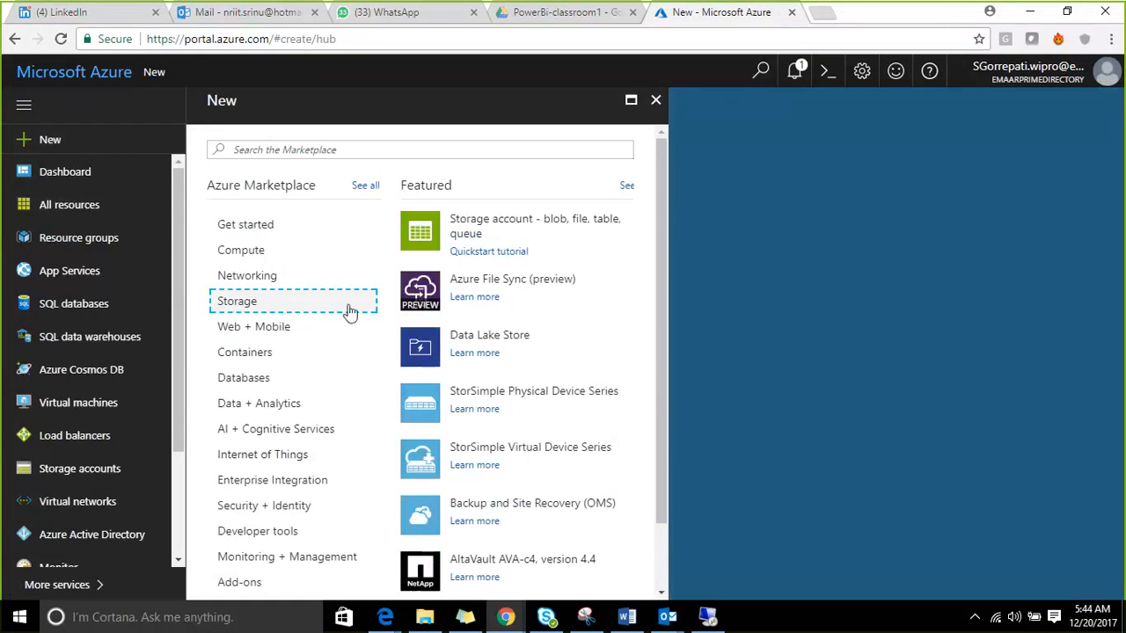
{"action": "left_click", "coordinate": [505, 345]}
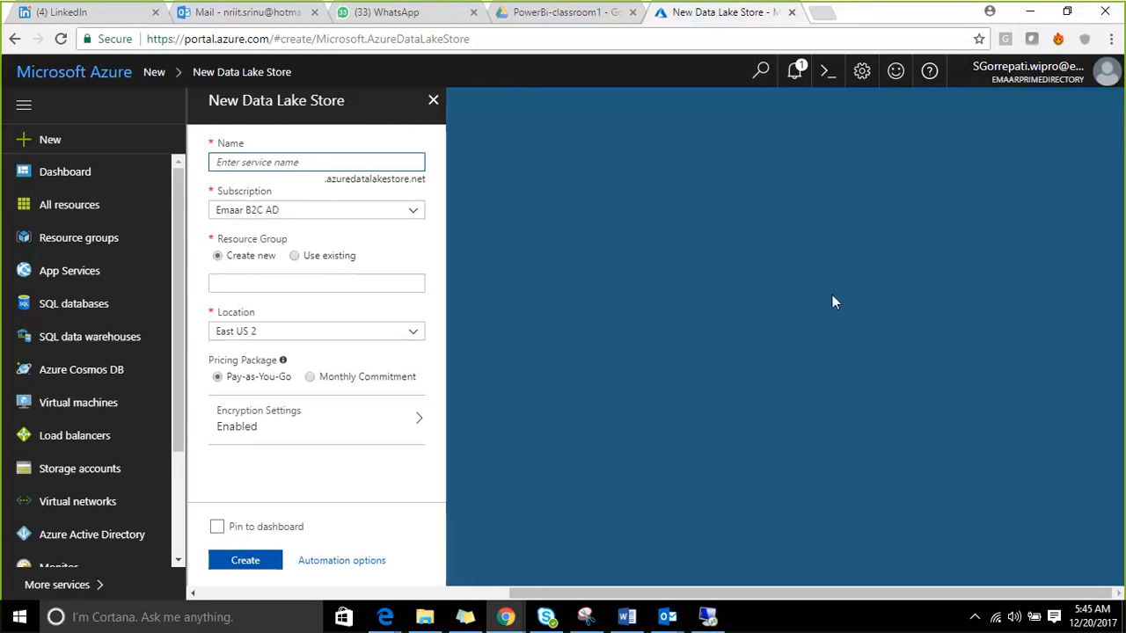
Close the empty New Data Lake Store blade to get back to the Storage listing.
{"action": "left_click", "coordinate": [704, 18]}
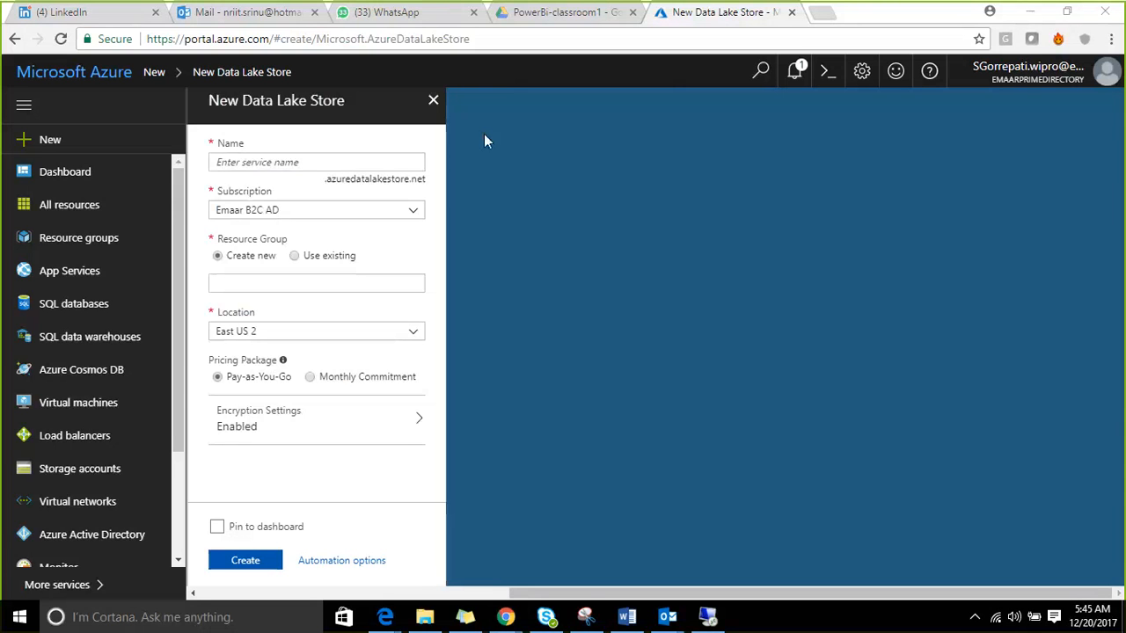
{"action": "left_click", "coordinate": [431, 103]}
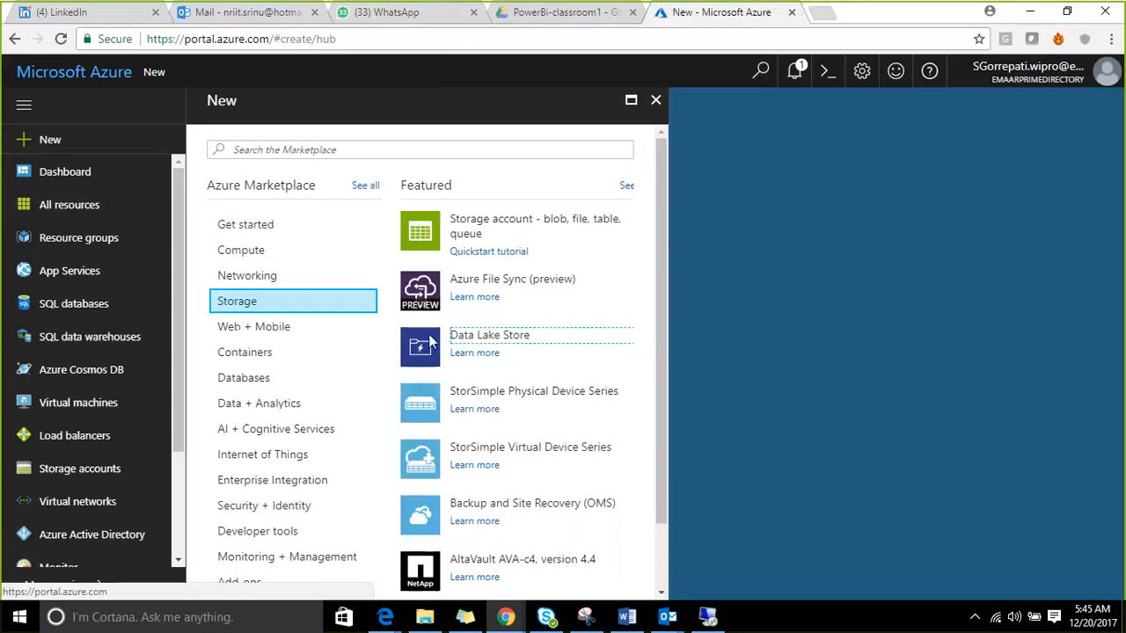
{"action": "left_click", "coordinate": [470, 358]}
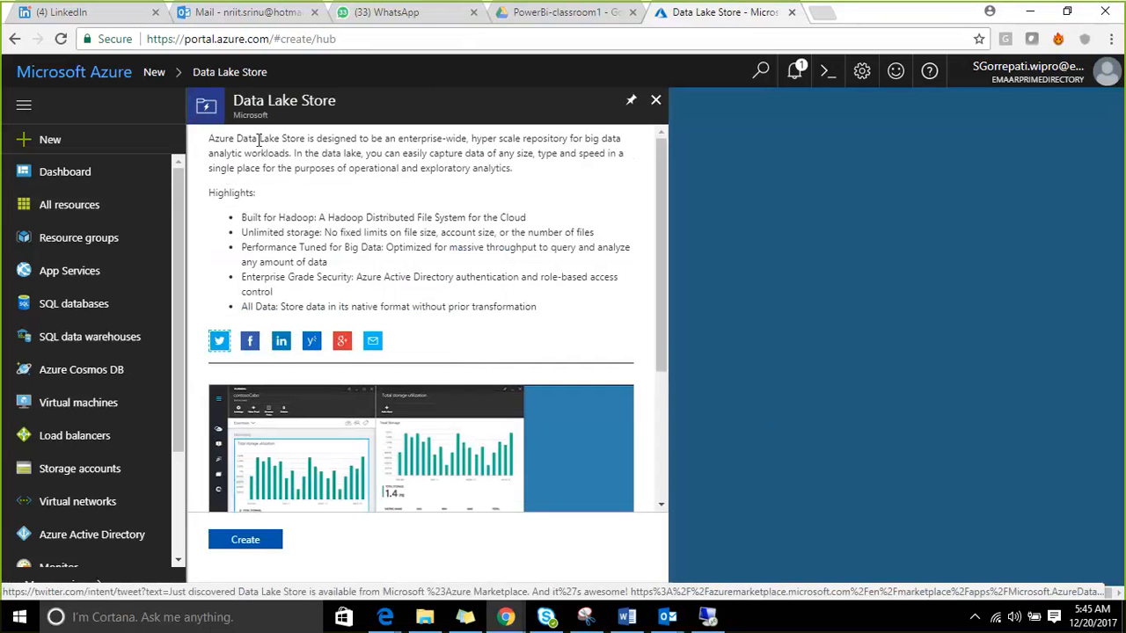
{"action": "left_click_drag", "start_coordinate": [262, 139], "coordinate": [410, 156]}
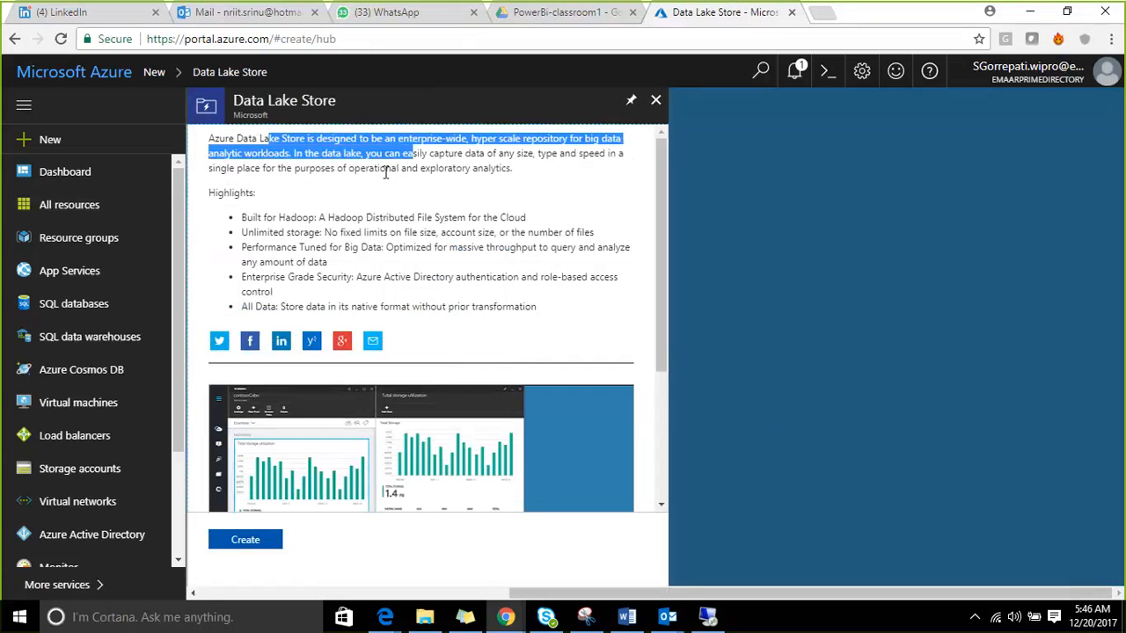
{"action": "left_click", "coordinate": [325, 169]}
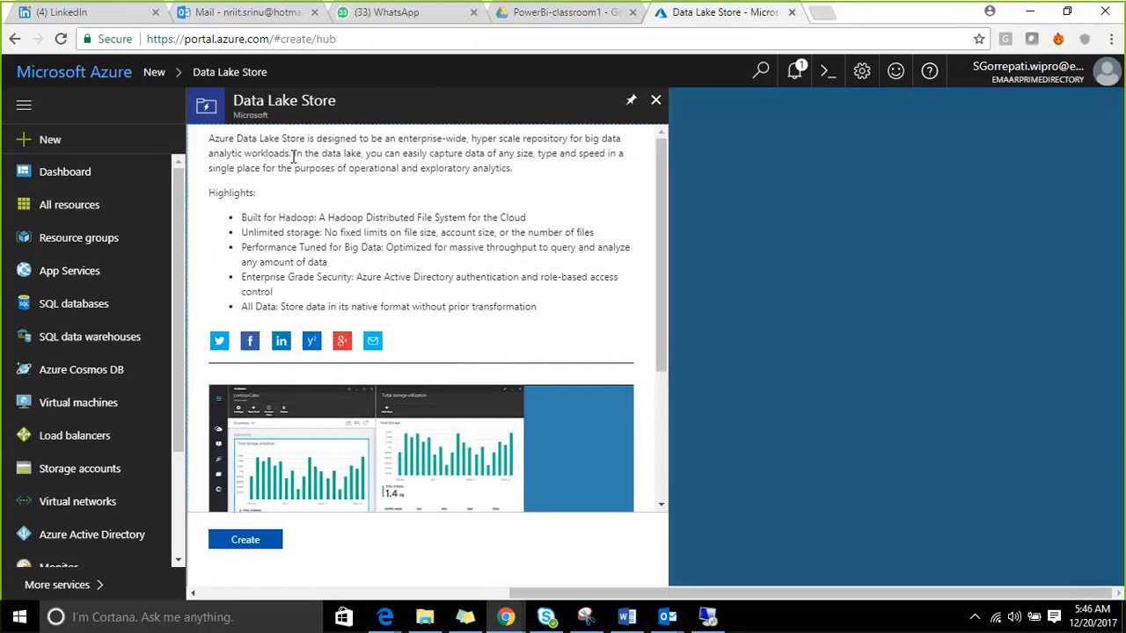
{"action": "left_click_drag", "start_coordinate": [293, 154], "coordinate": [337, 156]}
{"action": "left_click_drag", "start_coordinate": [350, 170], "coordinate": [454, 168]}
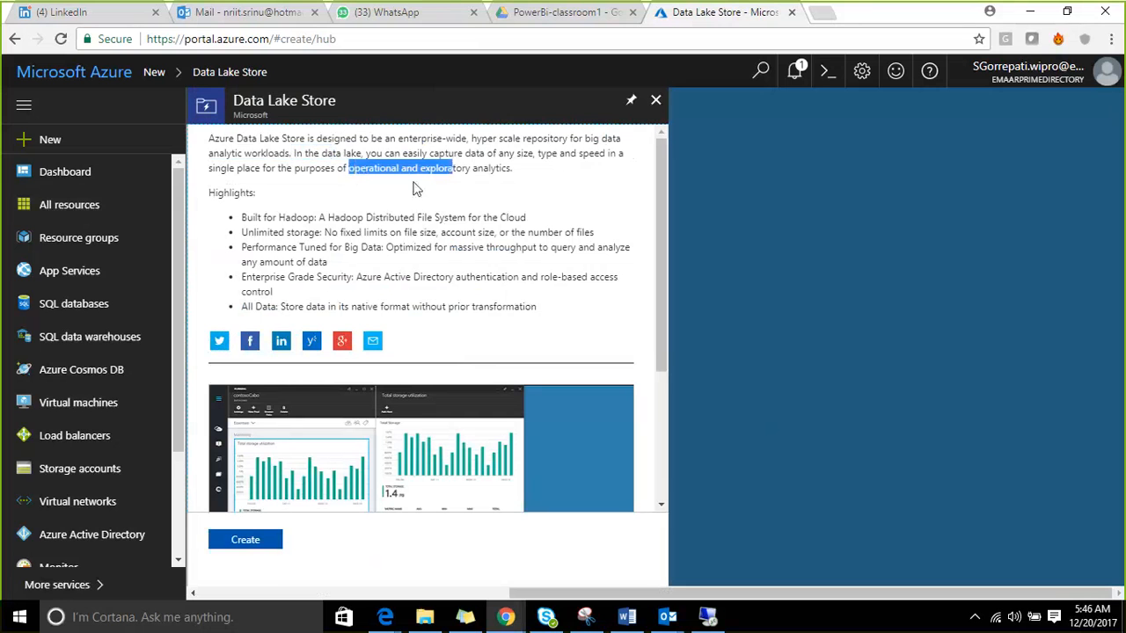
{"action": "left_click", "coordinate": [656, 103]}
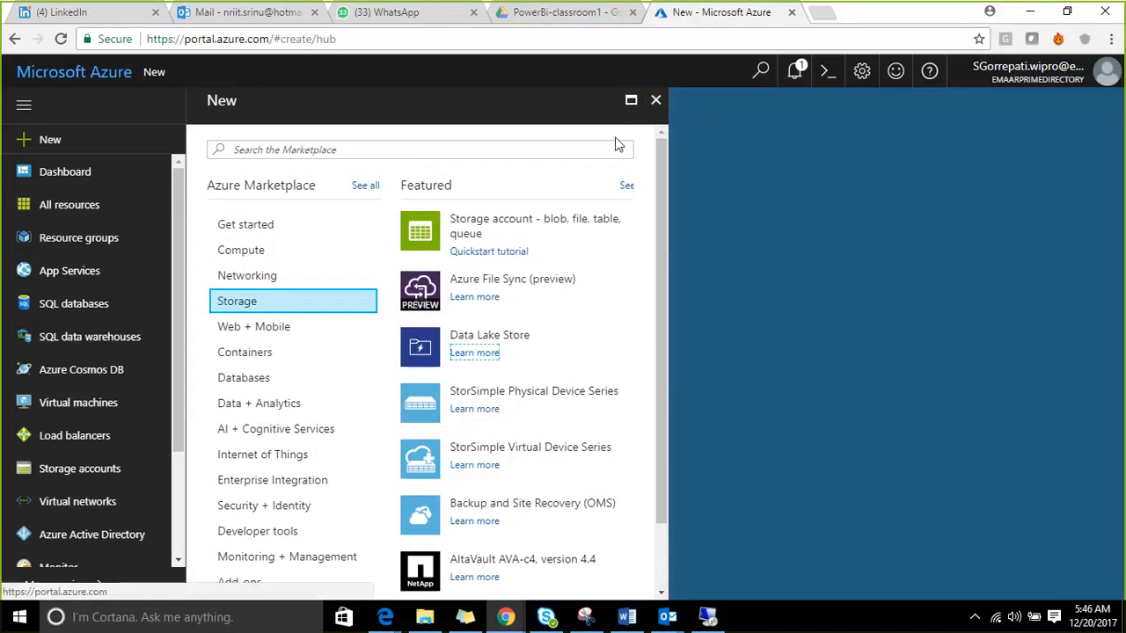
Choose Data Lake Store from the Storage listing and focus the new form's Name field.
{"action": "left_click", "coordinate": [508, 343]}
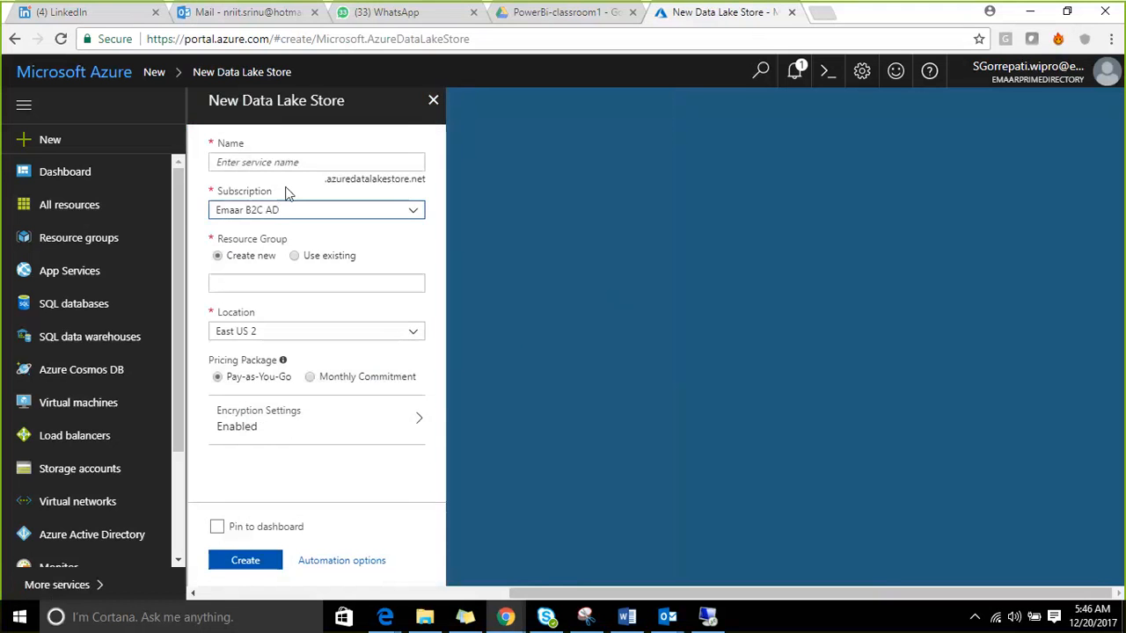
{"action": "left_click", "coordinate": [274, 168]}
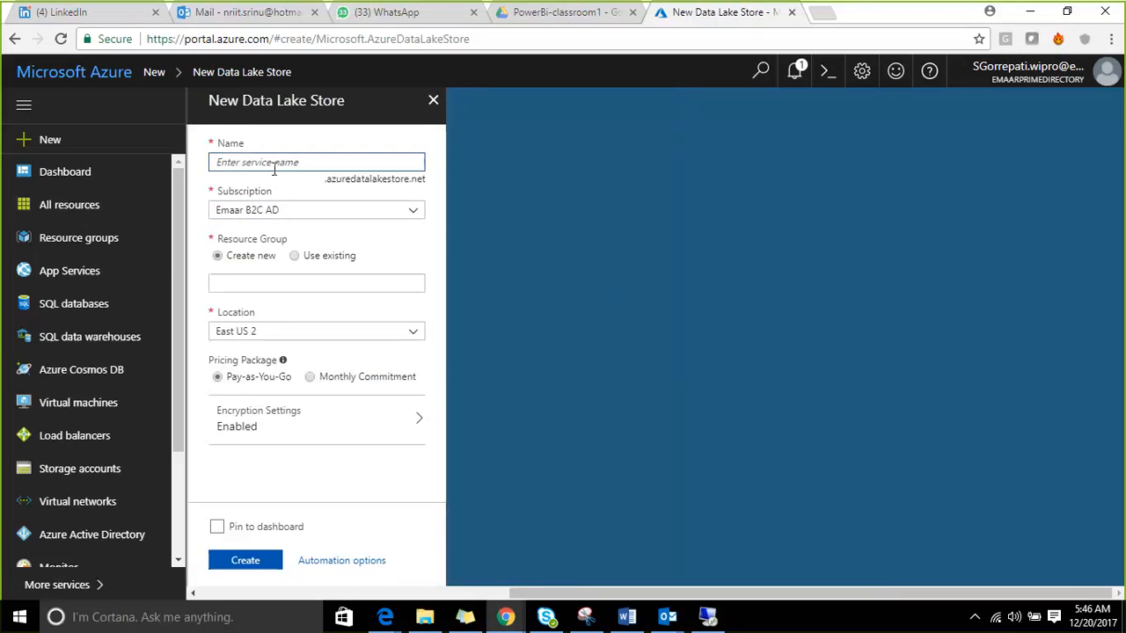
Name the store lowercase testdb, use existing resource group adwbenchmark, and create it.
{"action": "type", "text": "TestDb"}
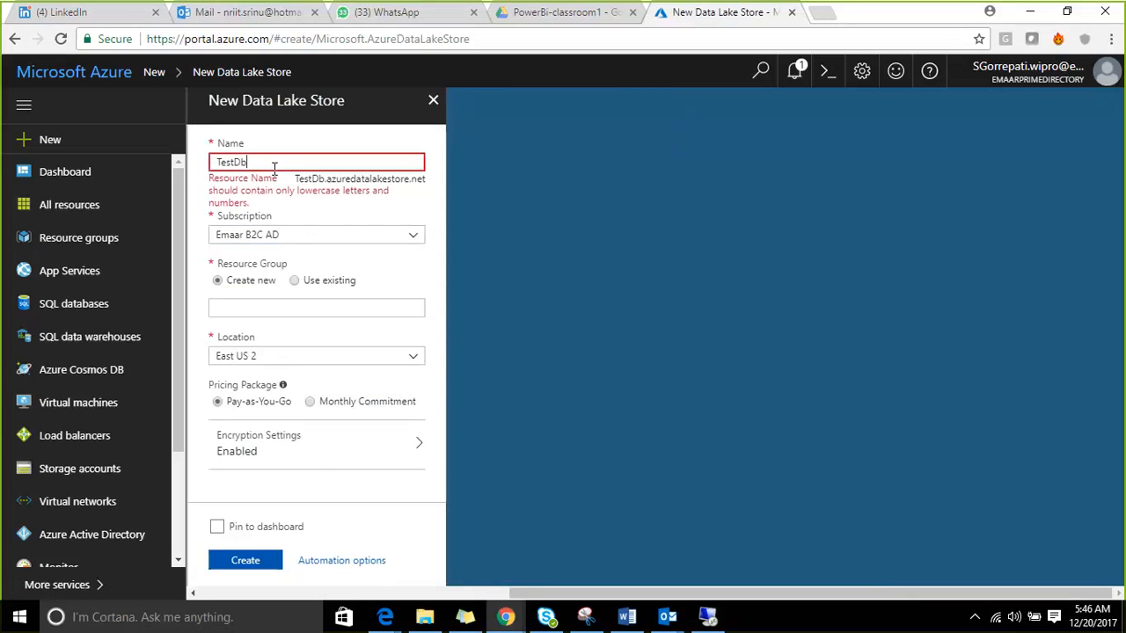
{"action": "key", "text": "BackSpace"}
{"action": "key", "text": "BackSpace"}
{"action": "key", "text": "BackSpace"}
{"action": "key", "text": "BackSpace"}
{"action": "key", "text": "BackSpace"}
{"action": "key", "text": "BackSpace"}
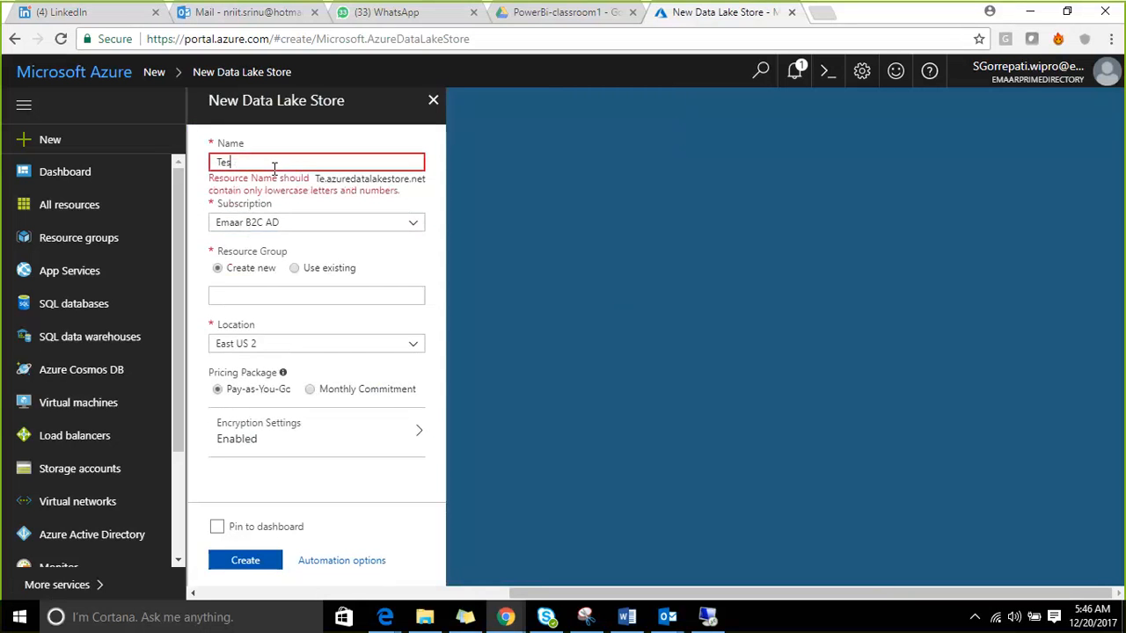
{"action": "type", "text": "testdb"}
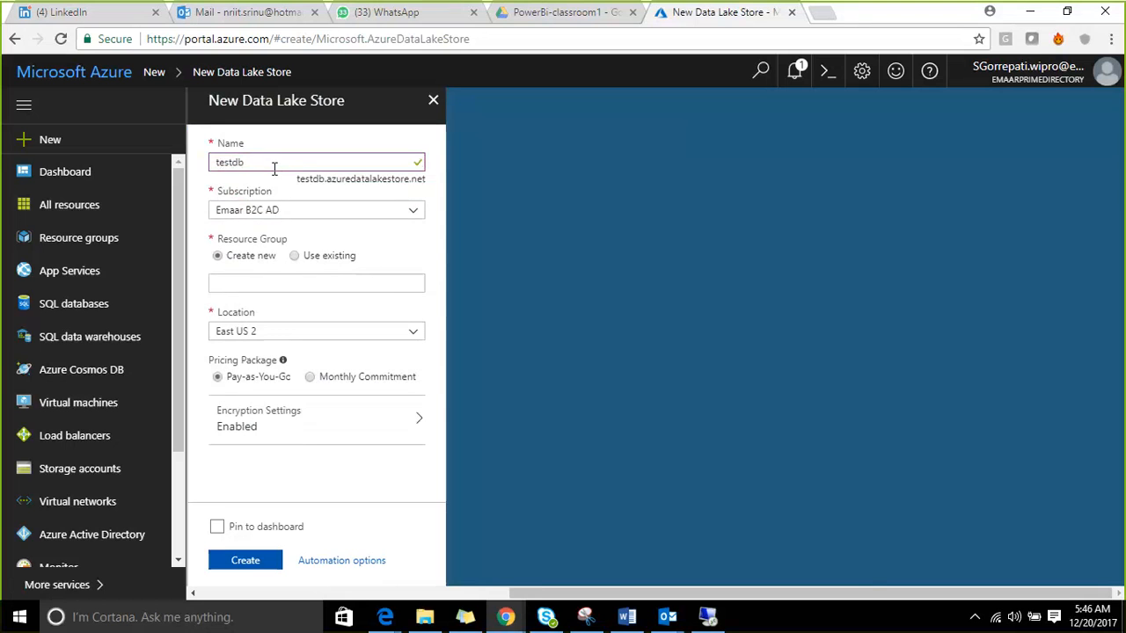
{"action": "left_click", "coordinate": [293, 257]}
{"action": "left_click", "coordinate": [413, 282]}
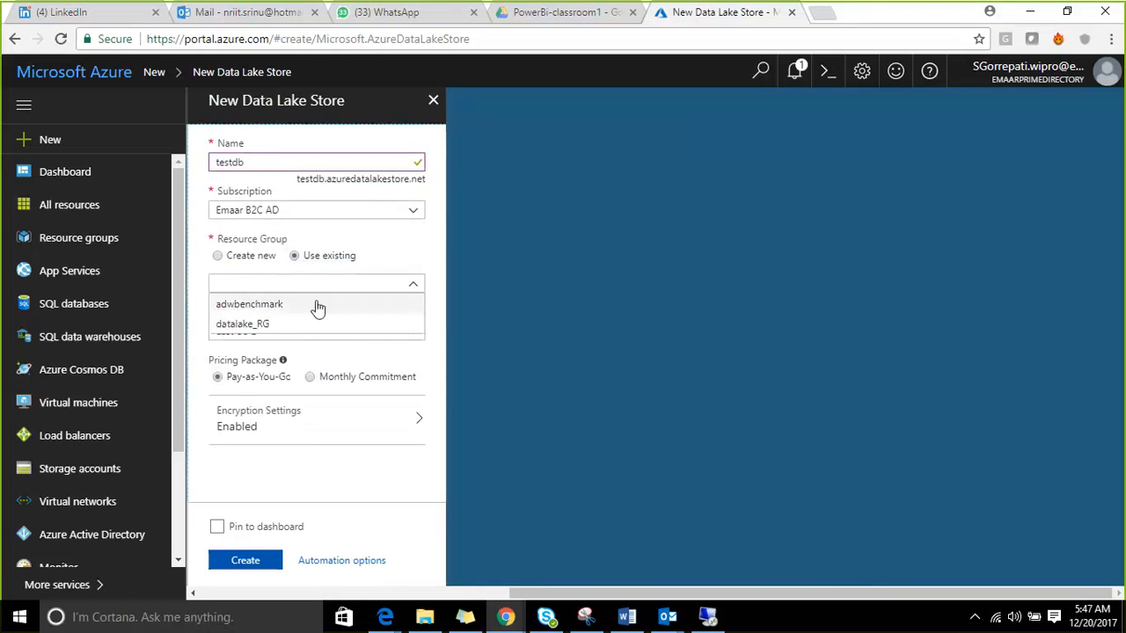
{"action": "left_click", "coordinate": [318, 304]}
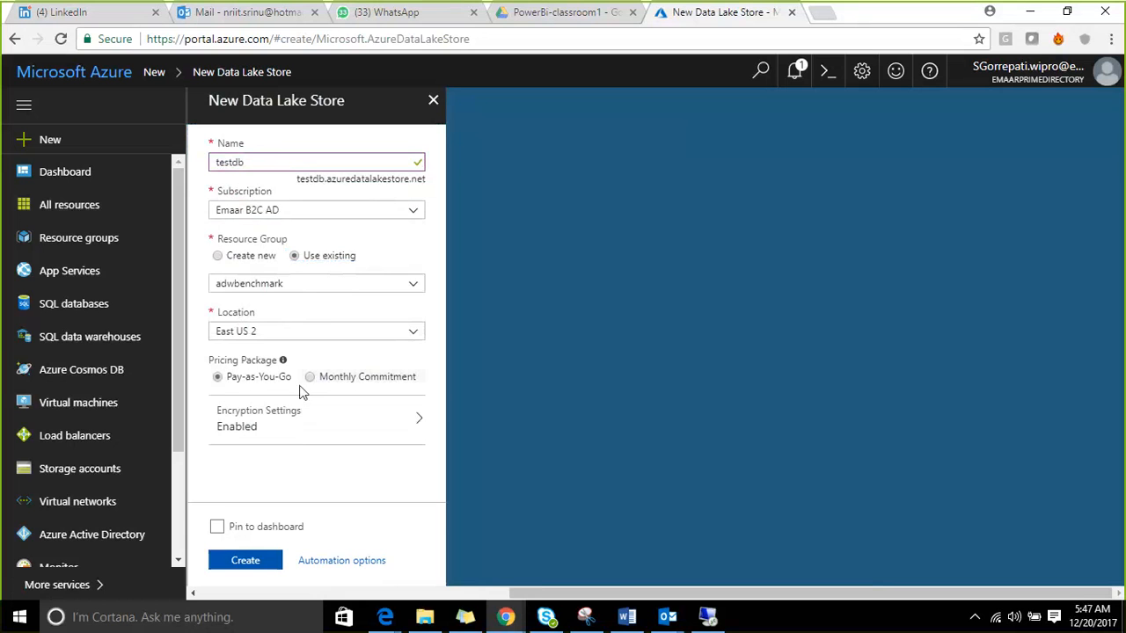
{"action": "left_click", "coordinate": [258, 570]}
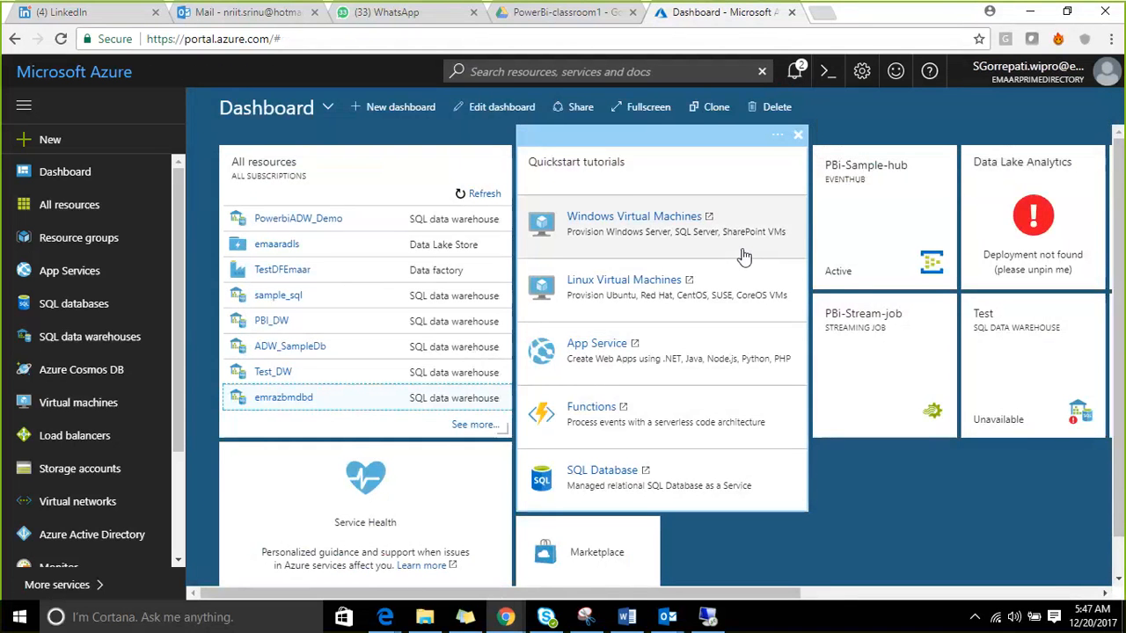
Check the running adwbenchmark deployment in notifications, then open the Windows Start menu.
{"action": "left_click", "coordinate": [796, 73]}
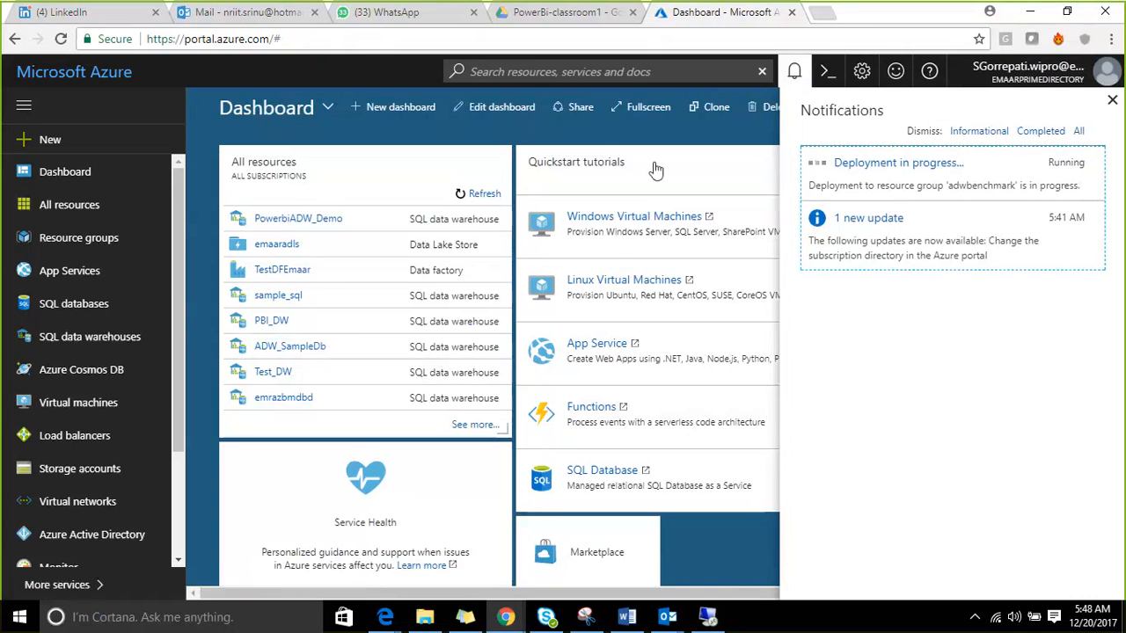
{"action": "left_click", "coordinate": [16, 621]}
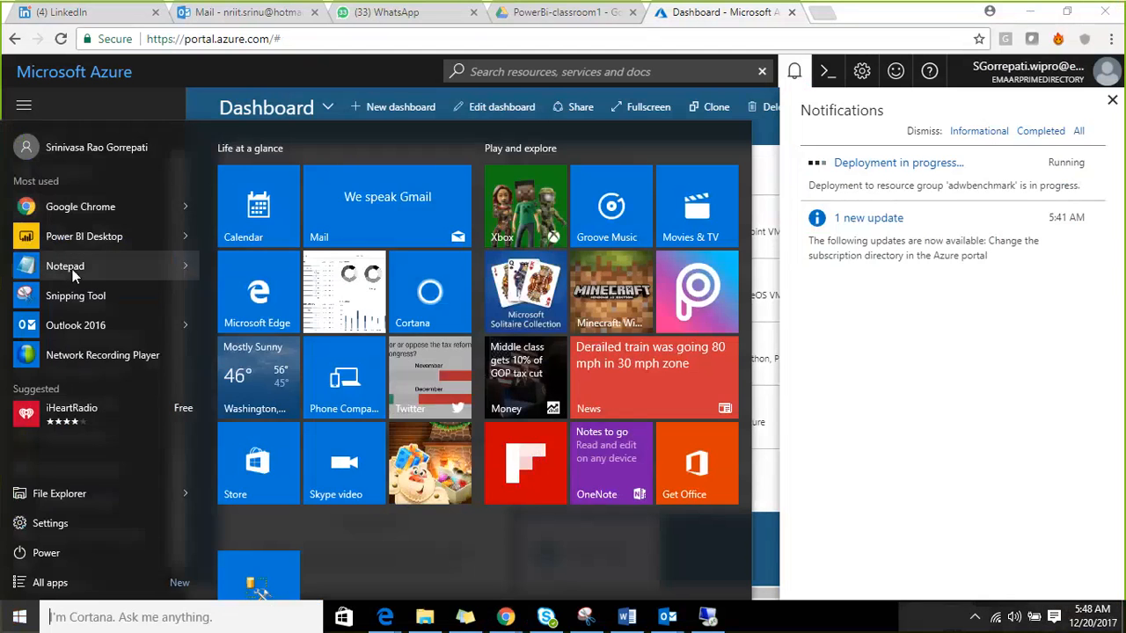
Launch Notepad and reposition its window on screen.
{"action": "left_click", "coordinate": [72, 270]}
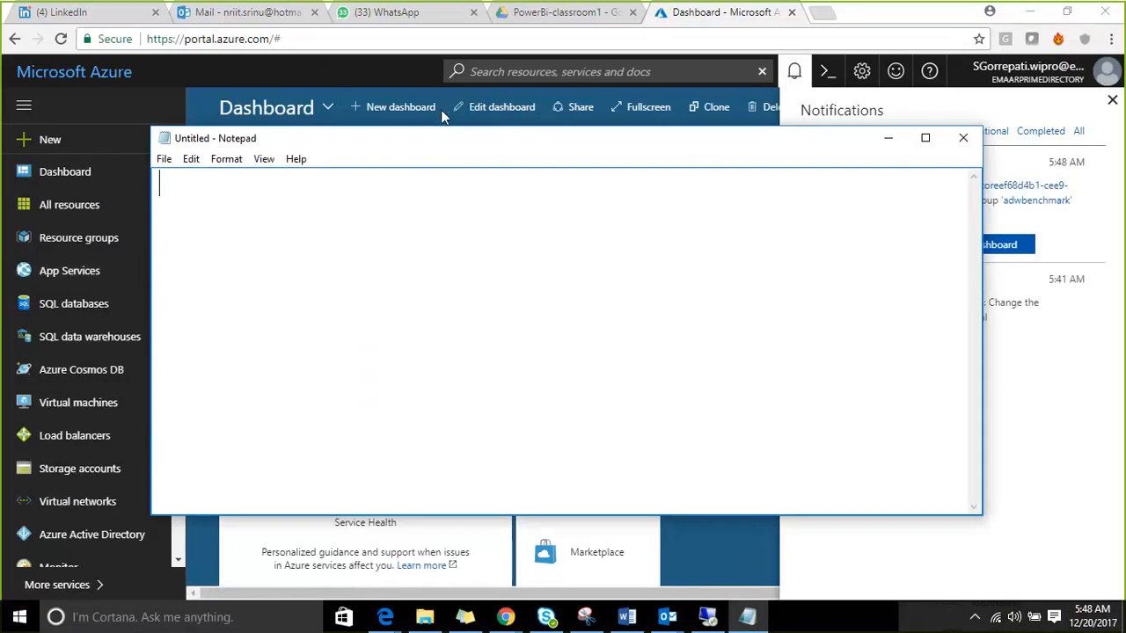
{"action": "left_click_drag", "start_coordinate": [535, 143], "coordinate": [440, 109]}
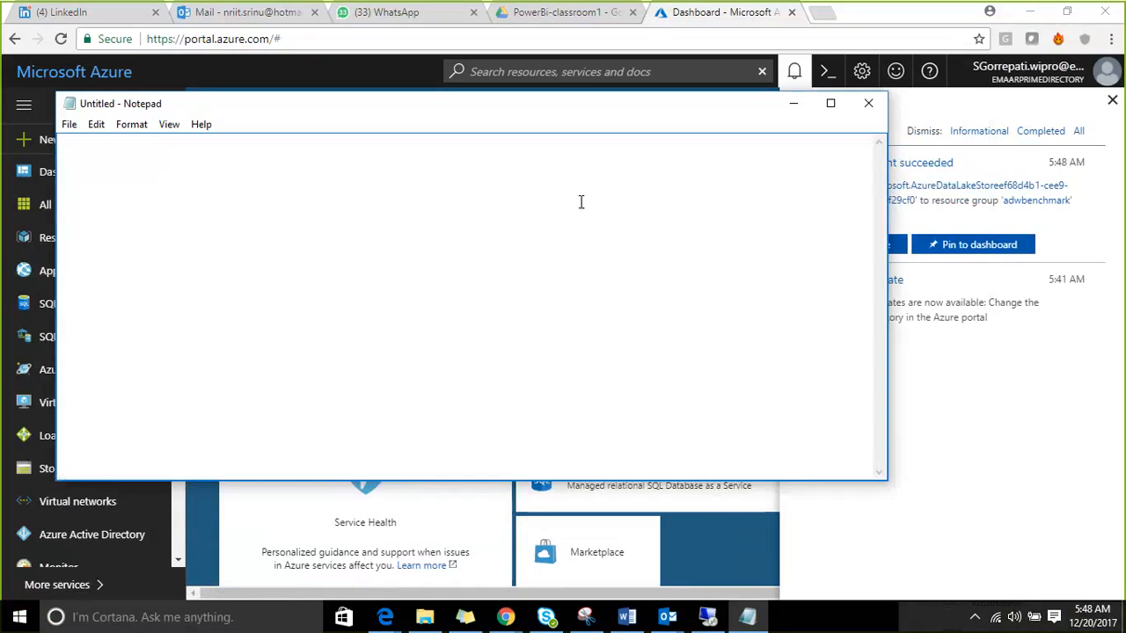
{"action": "left_click", "coordinate": [648, 25]}
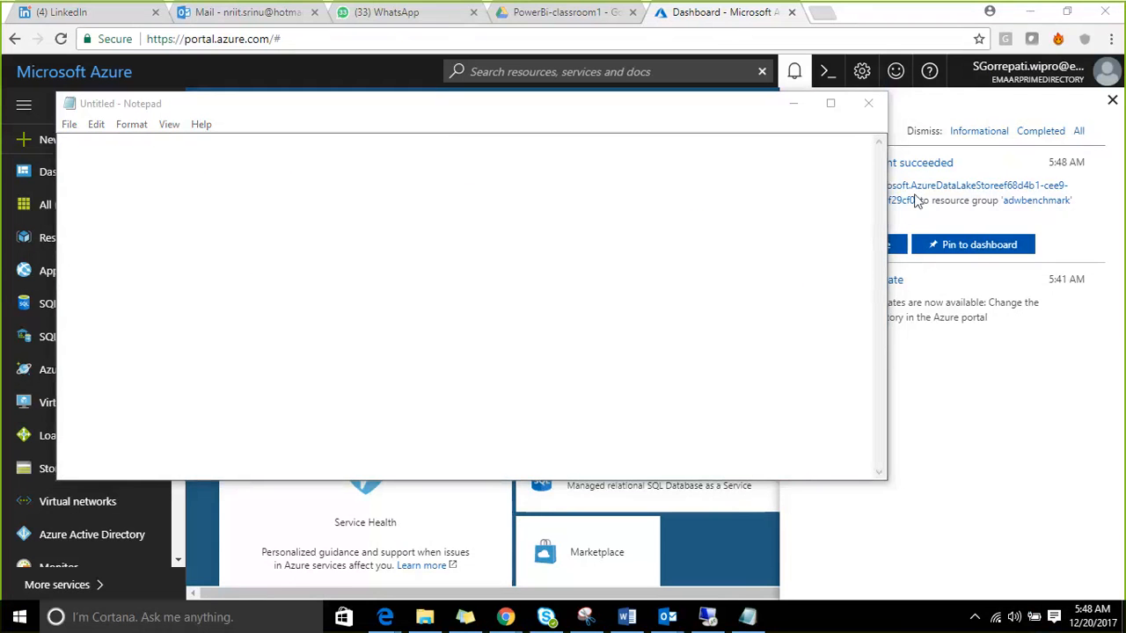
{"action": "left_click", "coordinate": [360, 112]}
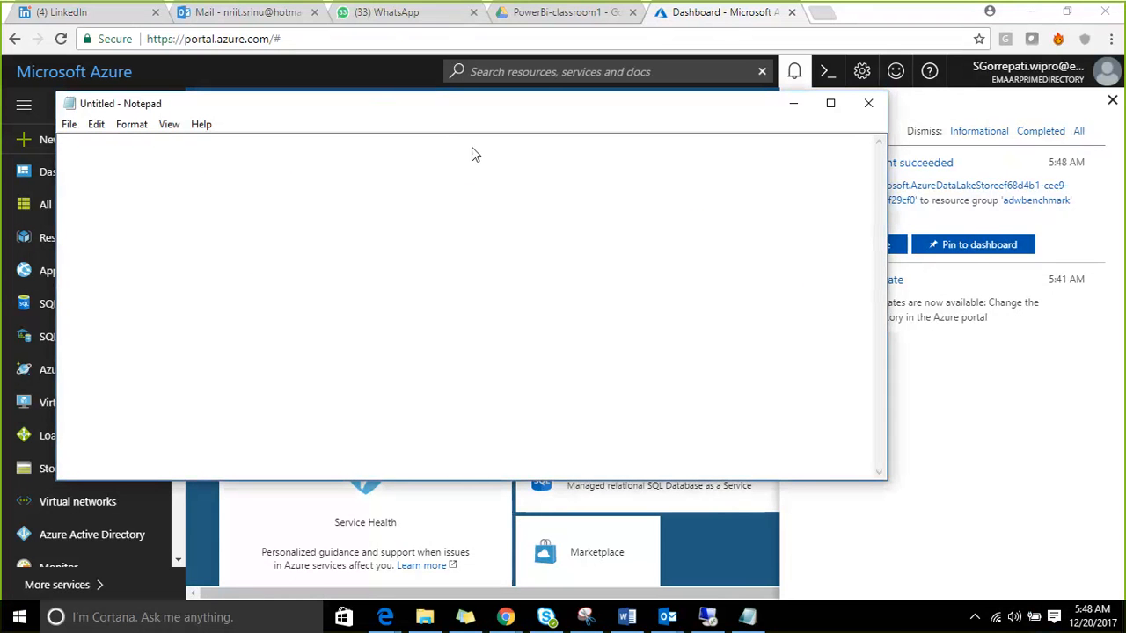
{"action": "left_click_drag", "start_coordinate": [360, 110], "coordinate": [445, 140]}
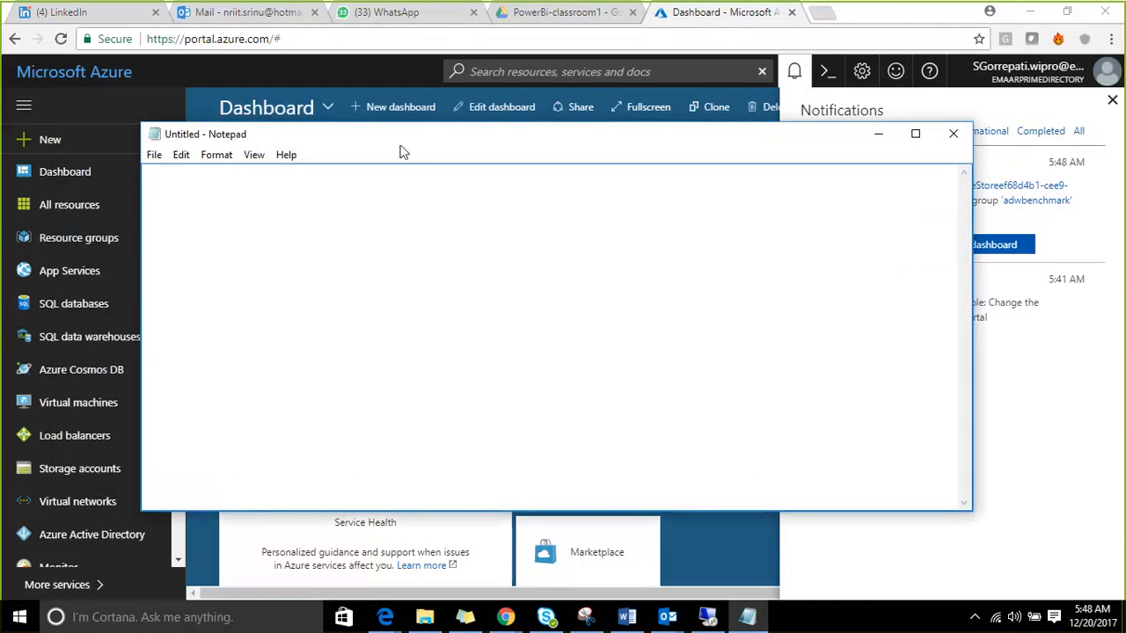
{"action": "left_click_drag", "start_coordinate": [400, 151], "coordinate": [369, 160]}
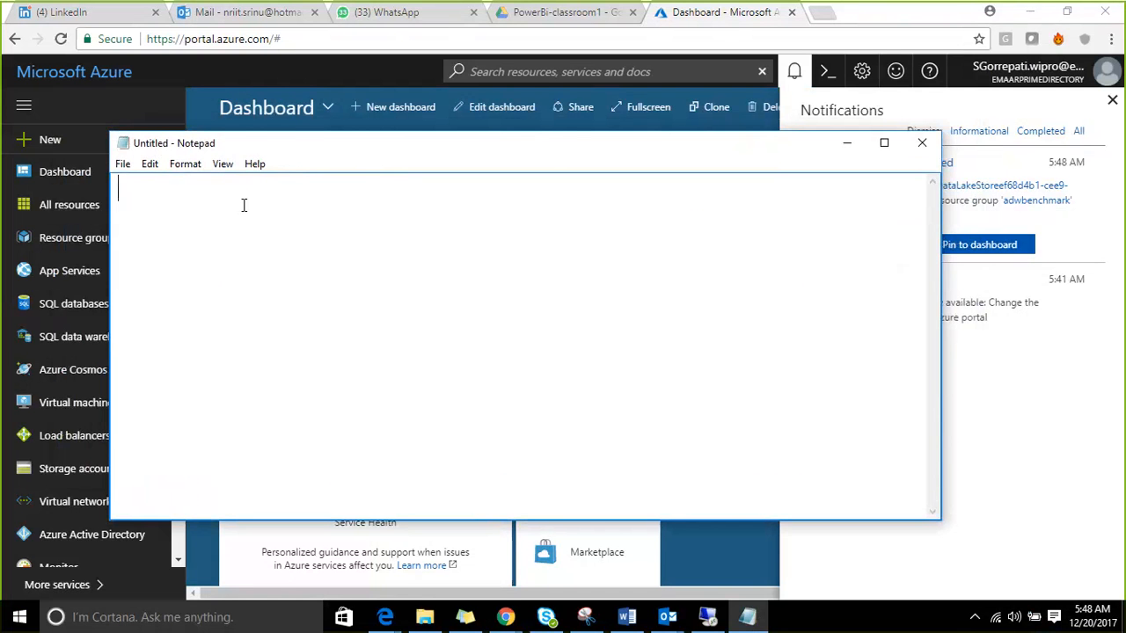
Type two id,name rows starting with 30 and 40, each with a sample name.
{"action": "type", "text": "30,\""}
{"action": "key", "text": "BackSpace"}
{"action": "type", "text": "ram"}
{"action": "key", "text": "Return"}
{"action": "type", "text": "4"}
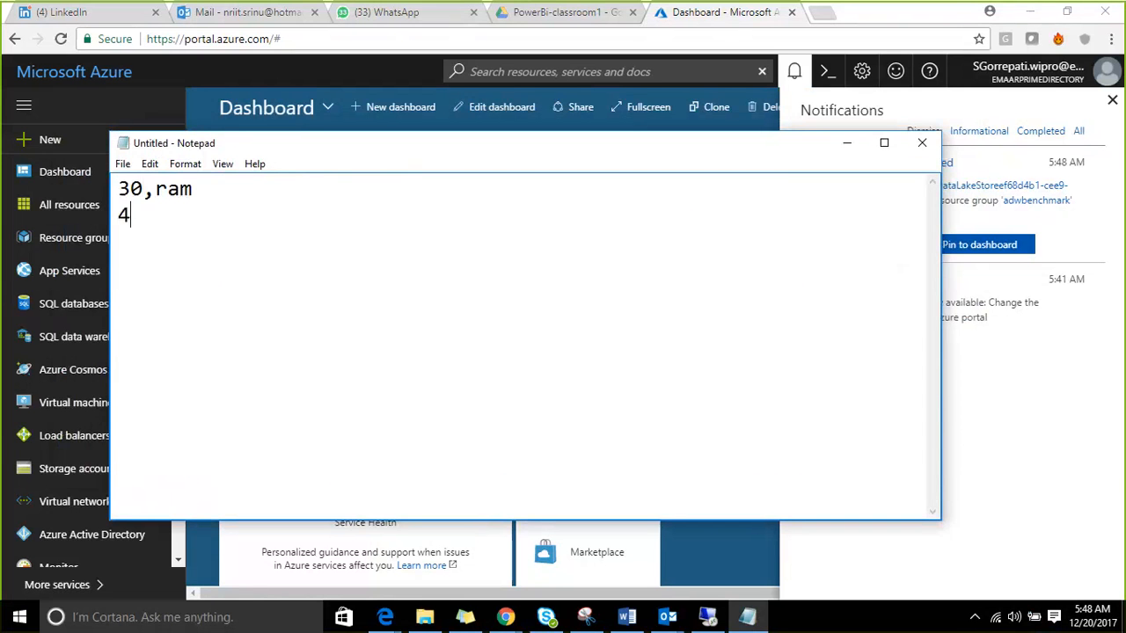
{"action": "type", "text": "0,sriniv"}
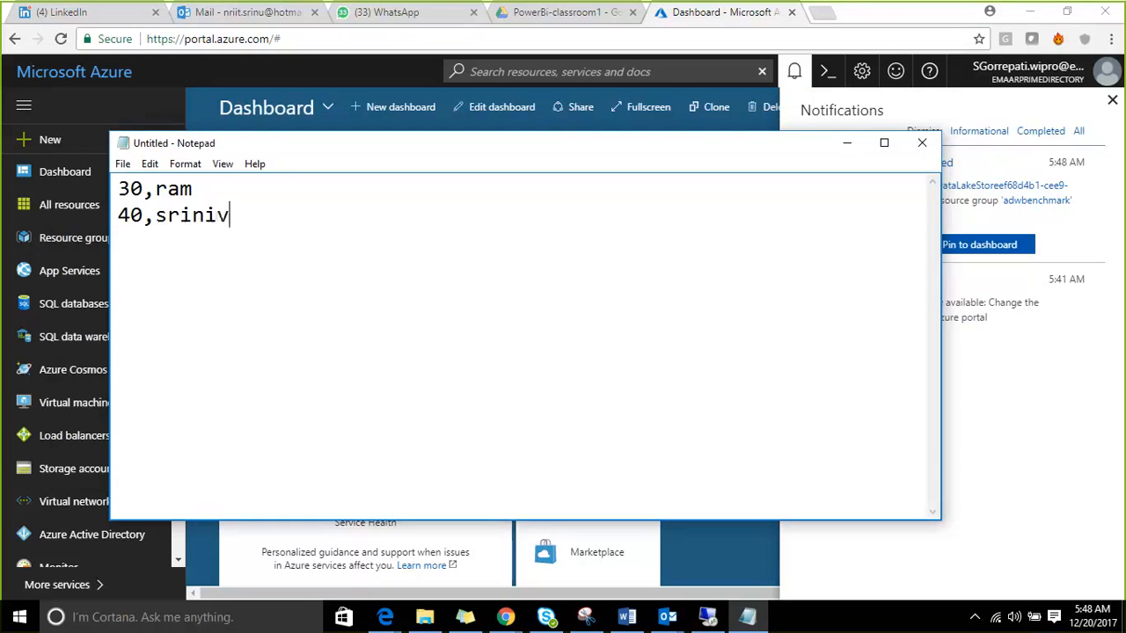
{"action": "type", "text": "as"}
{"action": "left_click", "coordinate": [124, 164]}
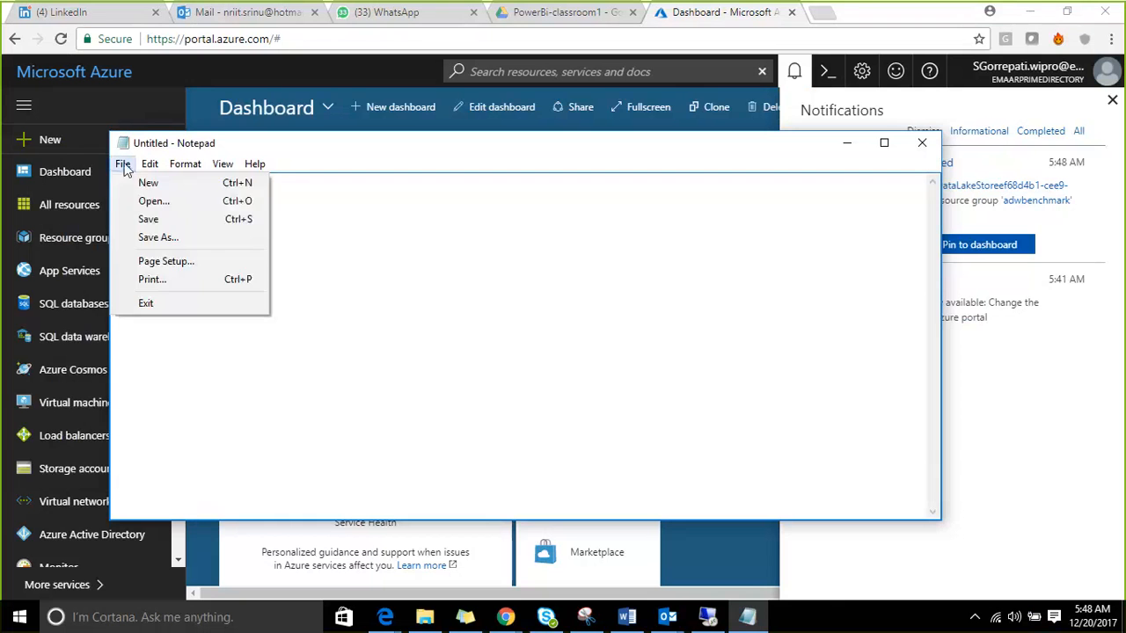
Save the text as data.csv on the Desktop, replacing the existing data.csv.
{"action": "left_click", "coordinate": [146, 241]}
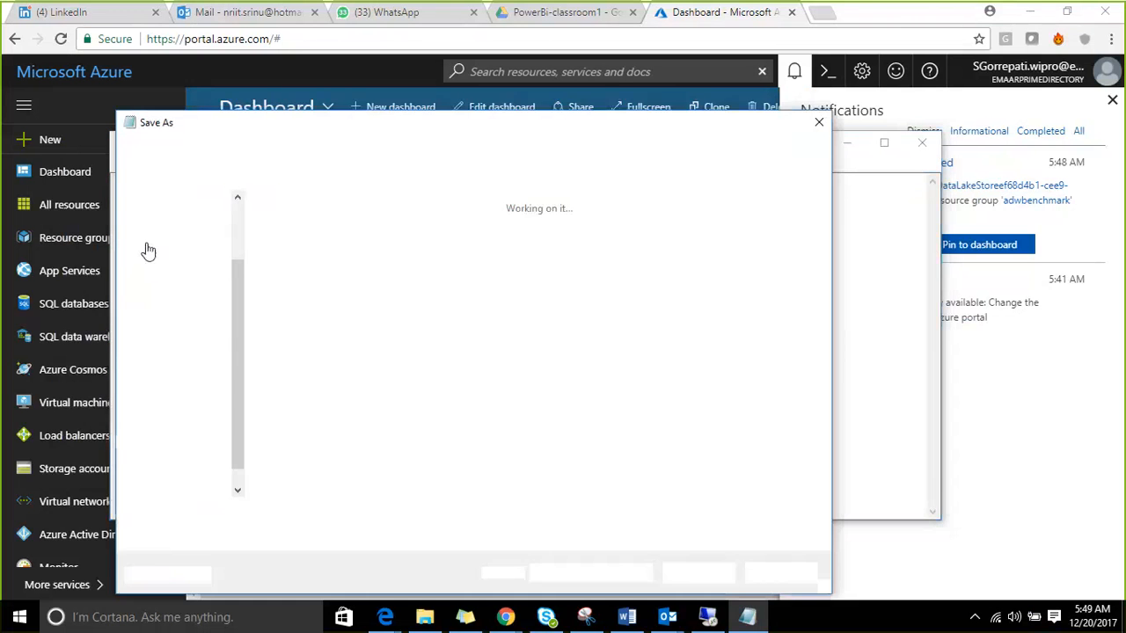
{"action": "left_click", "coordinate": [417, 536]}
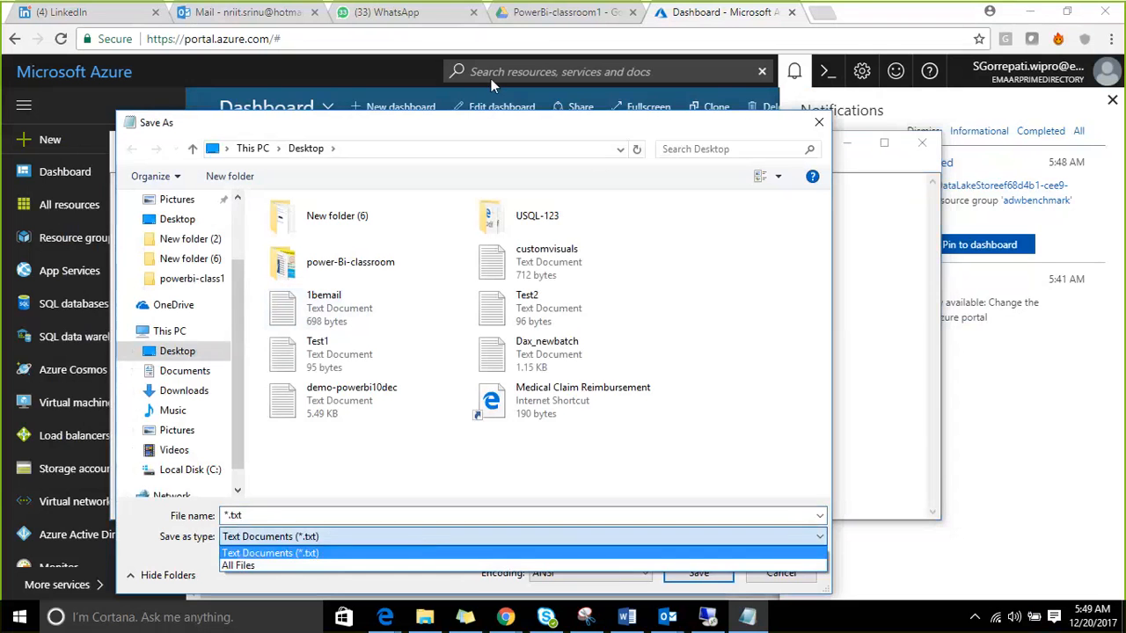
{"action": "left_click", "coordinate": [459, 131]}
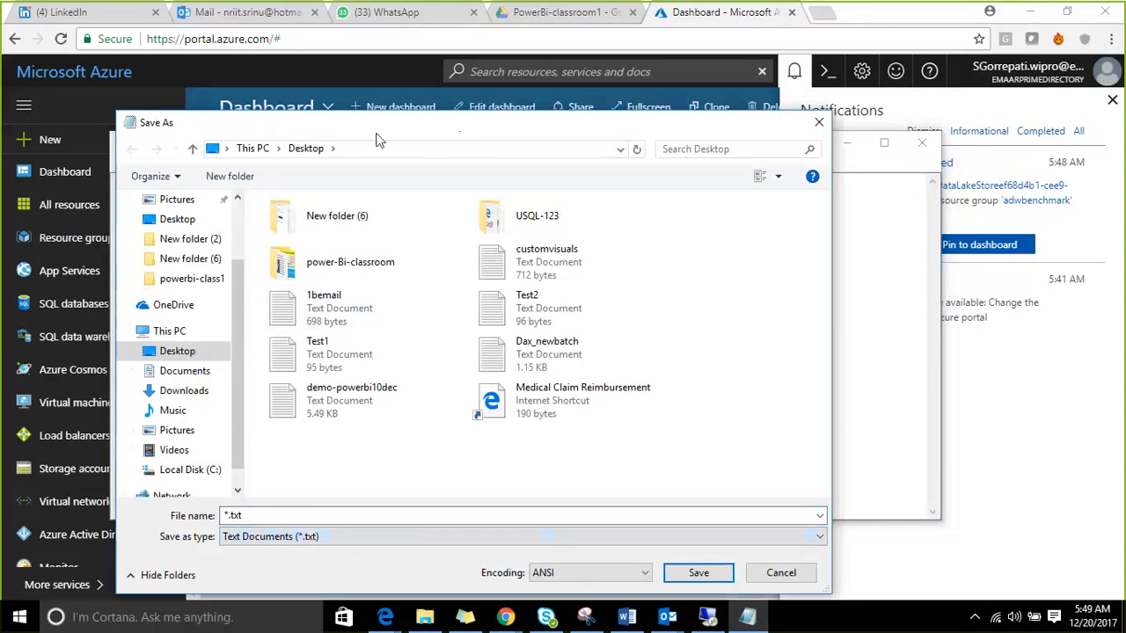
{"action": "left_click_drag", "start_coordinate": [375, 132], "coordinate": [374, 129]}
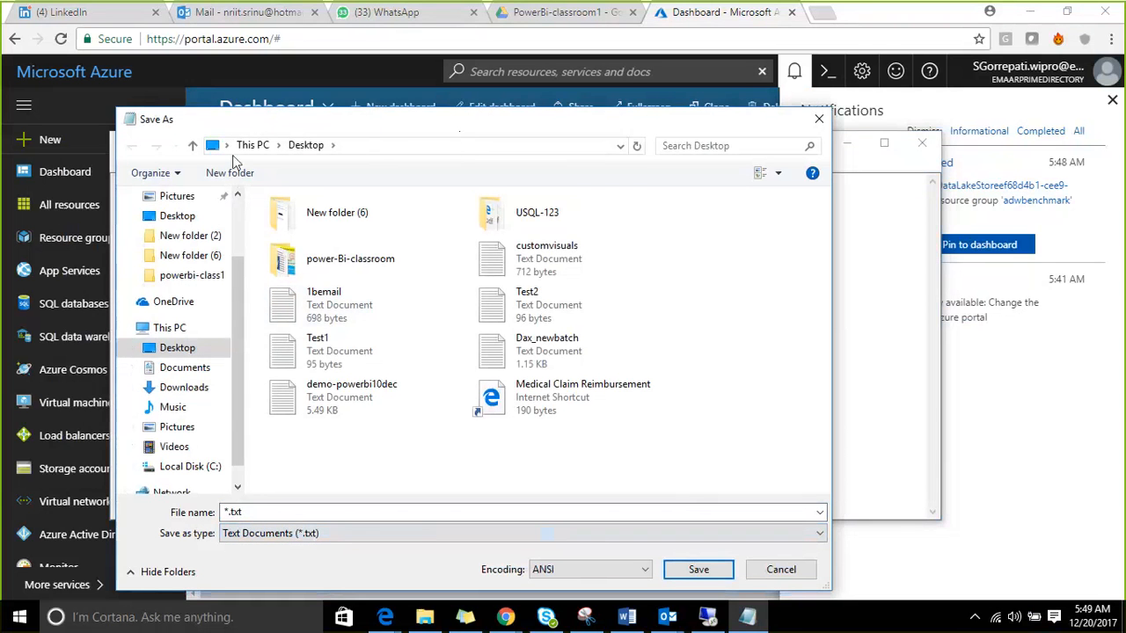
{"action": "left_click_drag", "start_coordinate": [233, 119], "coordinate": [196, 44]}
{"action": "left_click", "coordinate": [279, 432]}
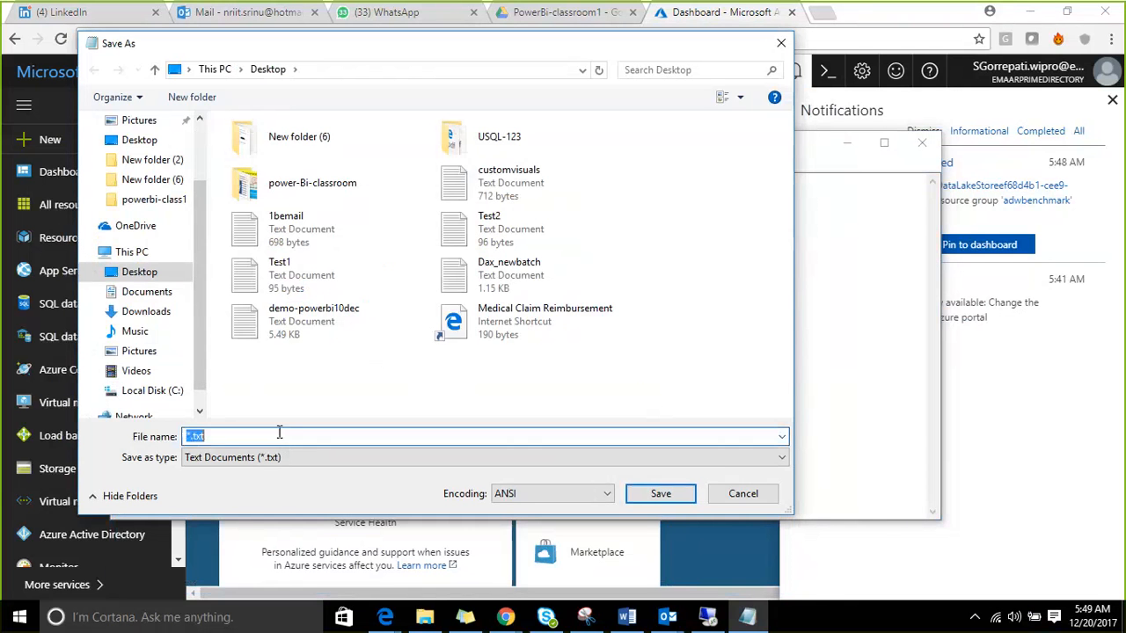
{"action": "type", "text": "Data"}
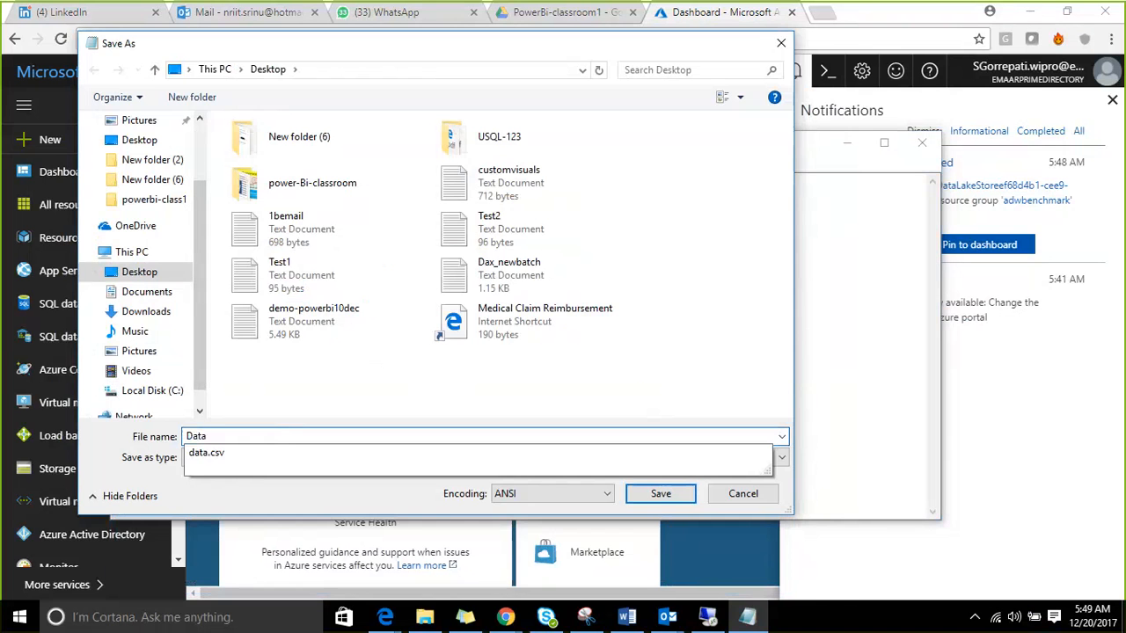
{"action": "key", "text": "Down"}
{"action": "key", "text": "Return"}
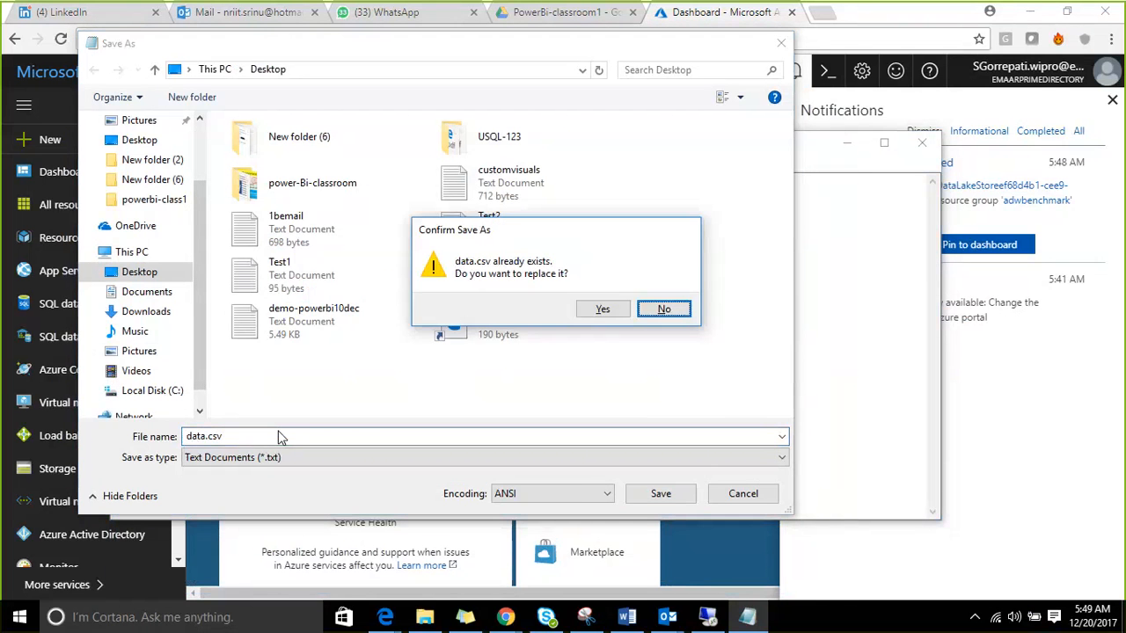
{"action": "key", "text": "y"}
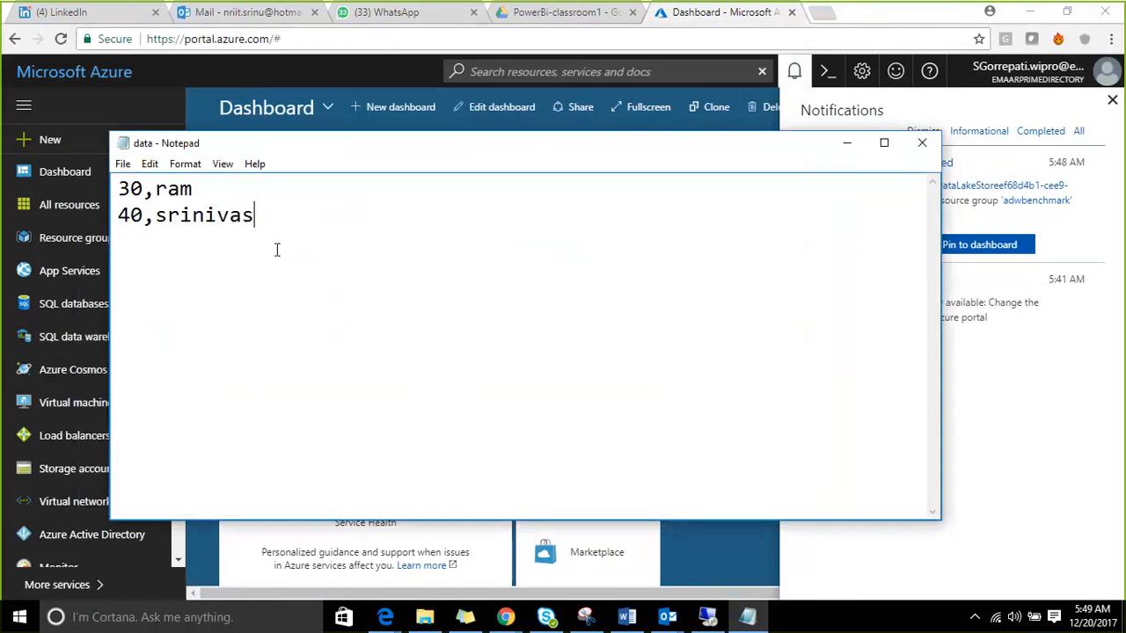
Minimize Notepad, go to the deployed testdb store, and open its empty Data Explorer.
{"action": "left_click", "coordinate": [845, 147]}
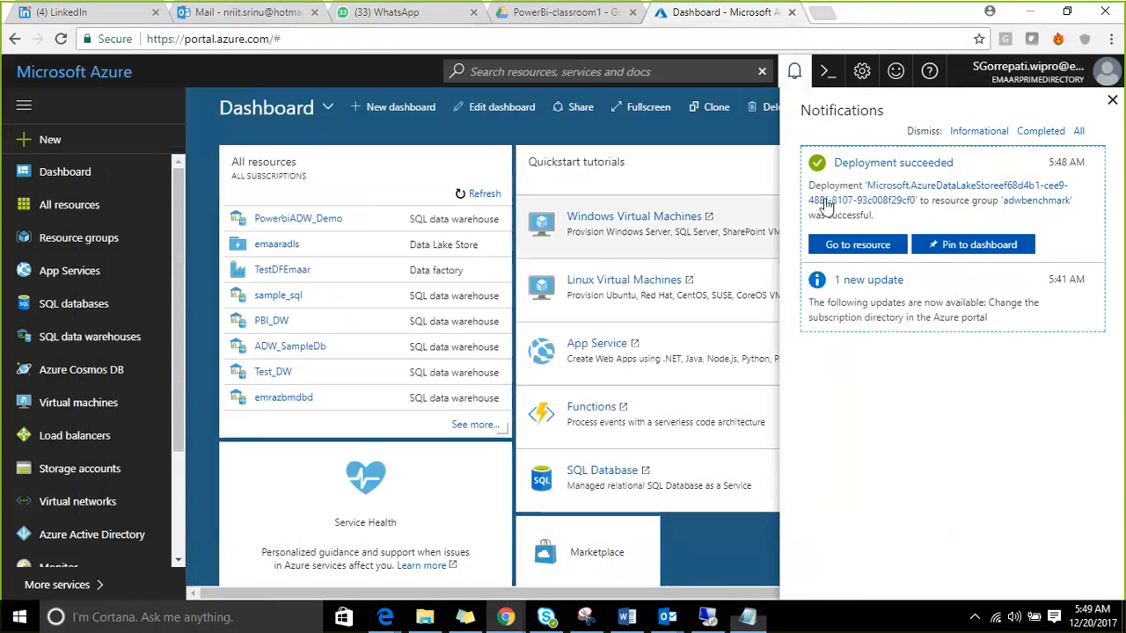
{"action": "left_click", "coordinate": [867, 245]}
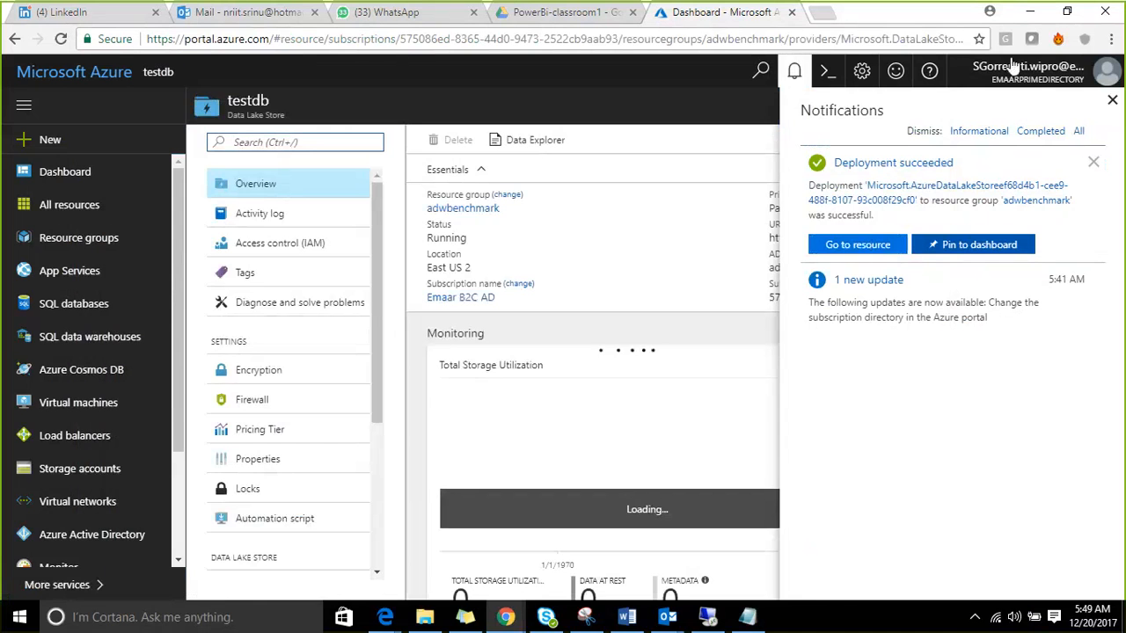
{"action": "left_click", "coordinate": [1114, 107]}
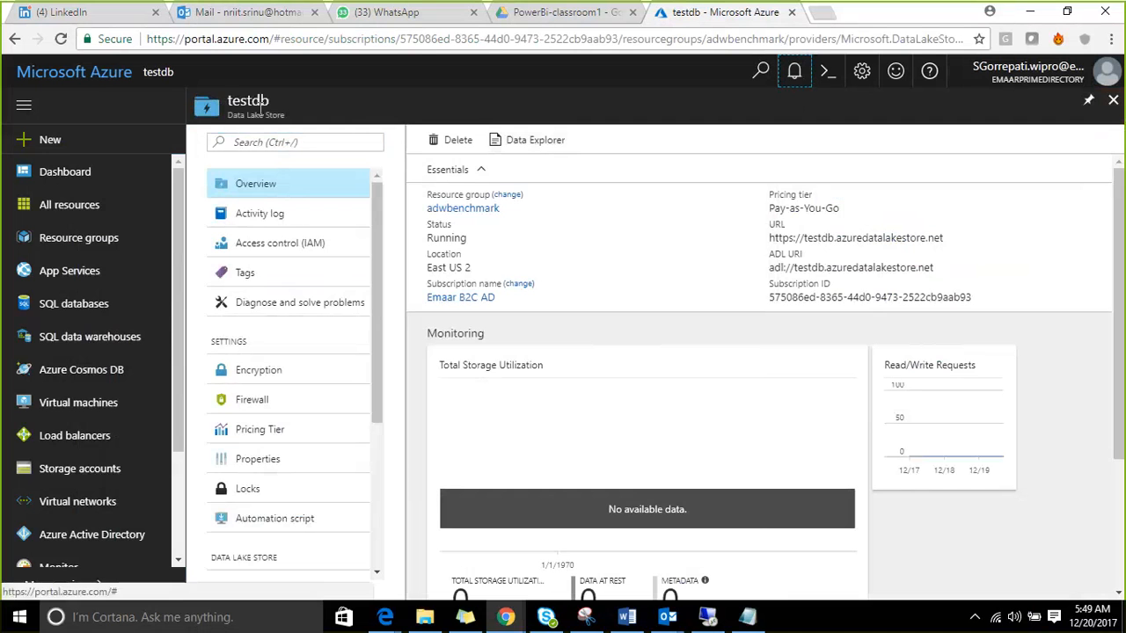
{"action": "left_click_drag", "start_coordinate": [229, 101], "coordinate": [270, 109]}
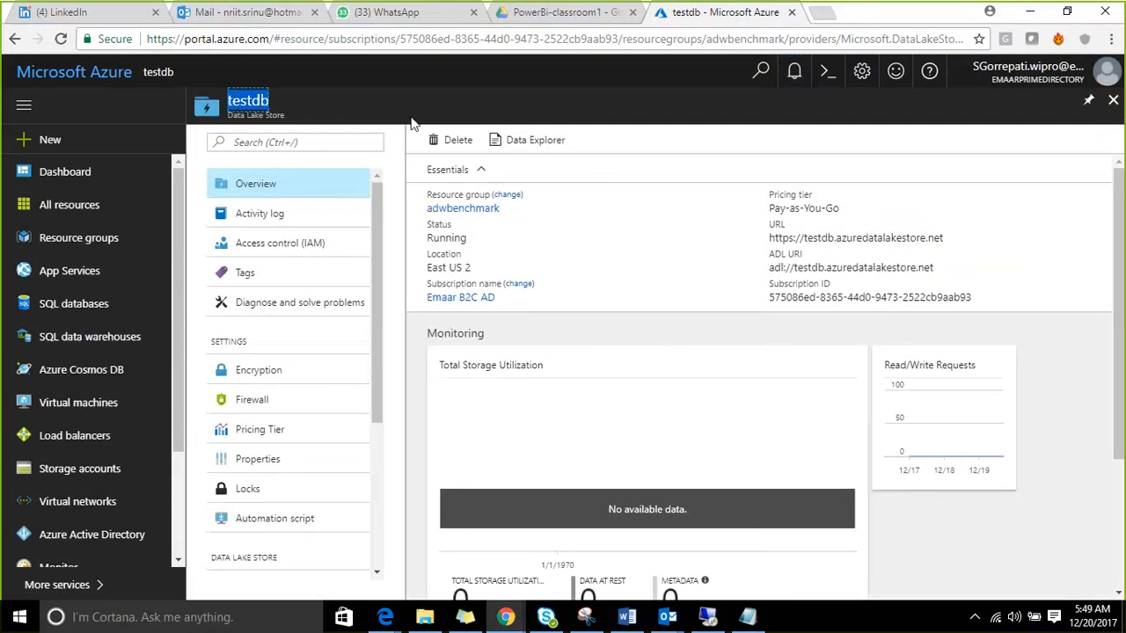
{"action": "left_click", "coordinate": [524, 145]}
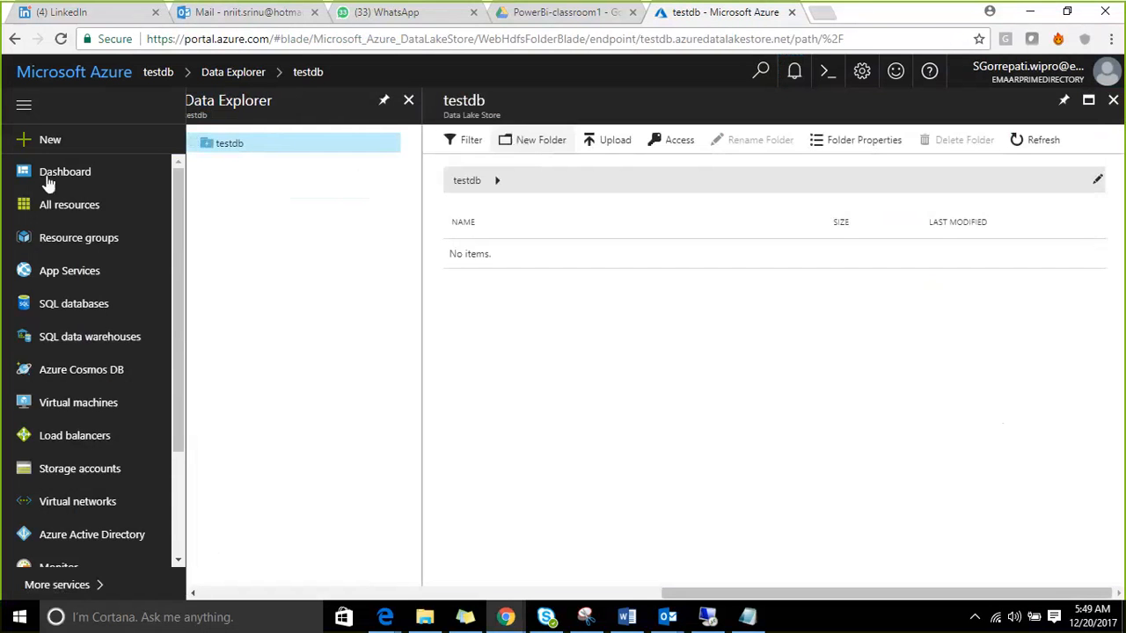
Make a folder named Input at the testdb root, open it, and start Upload.
{"action": "left_click", "coordinate": [24, 105]}
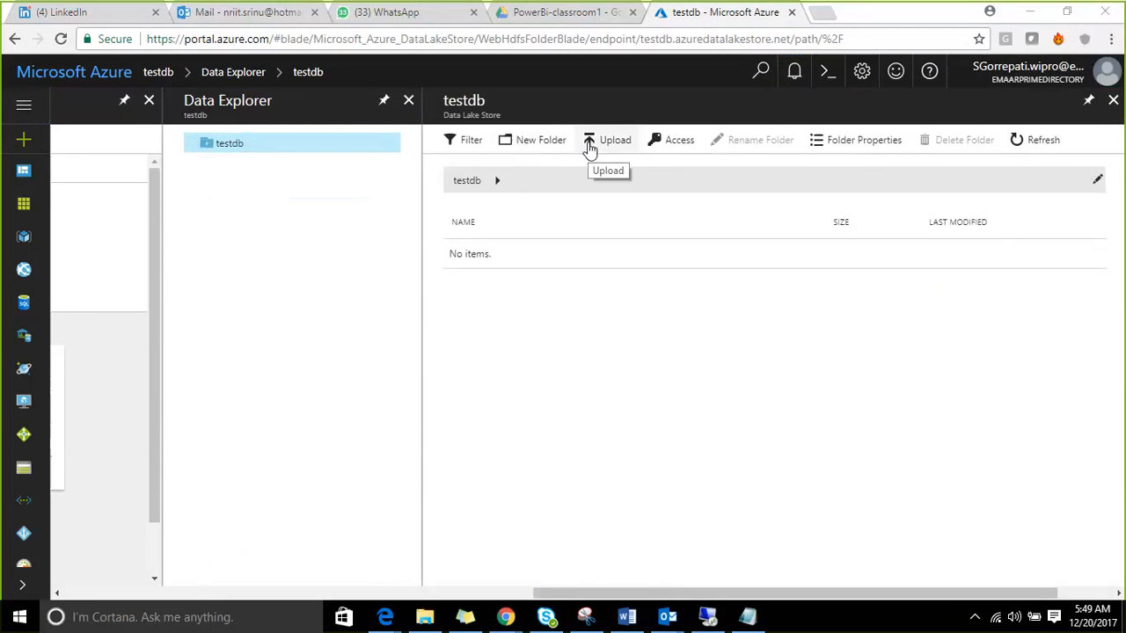
{"action": "left_click", "coordinate": [545, 146]}
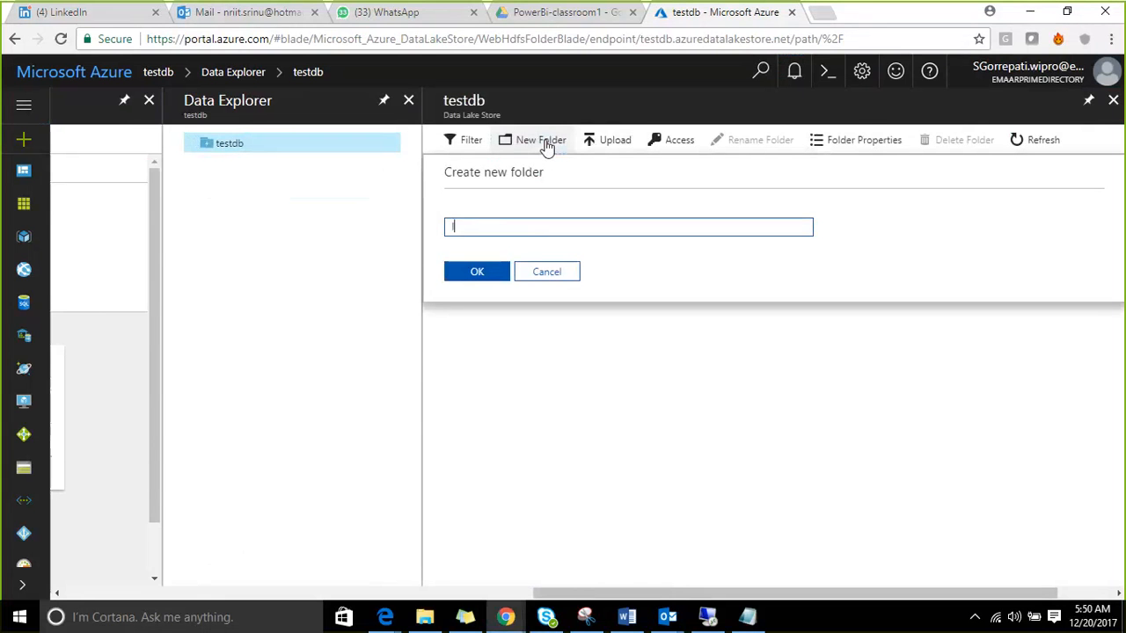
{"action": "type", "text": "Input"}
{"action": "left_click", "coordinate": [484, 274]}
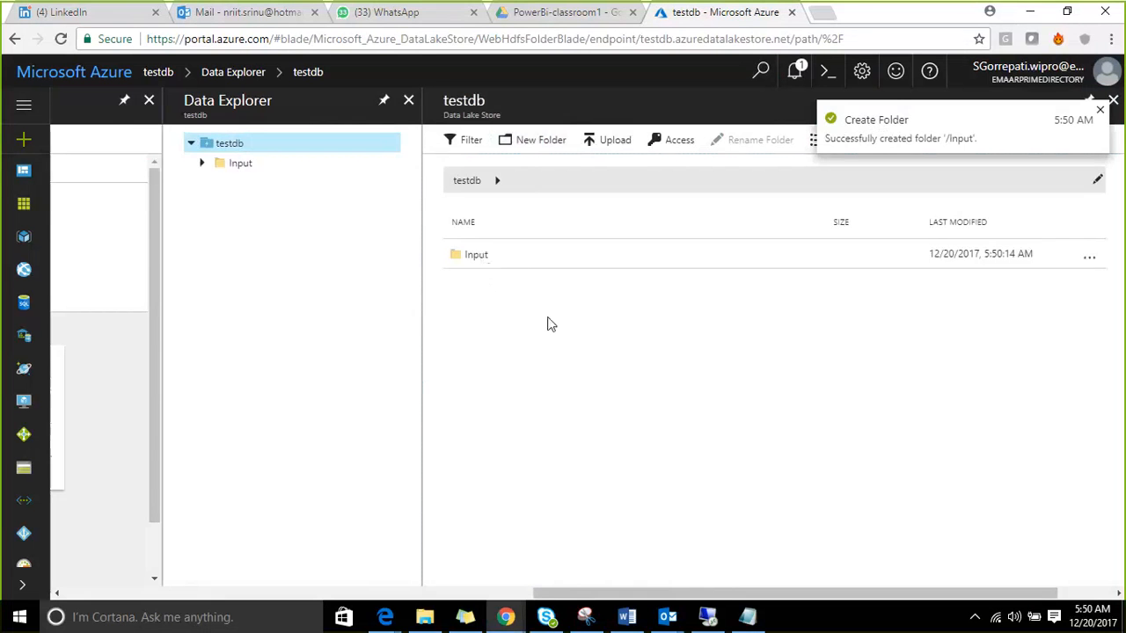
{"action": "left_click", "coordinate": [508, 262]}
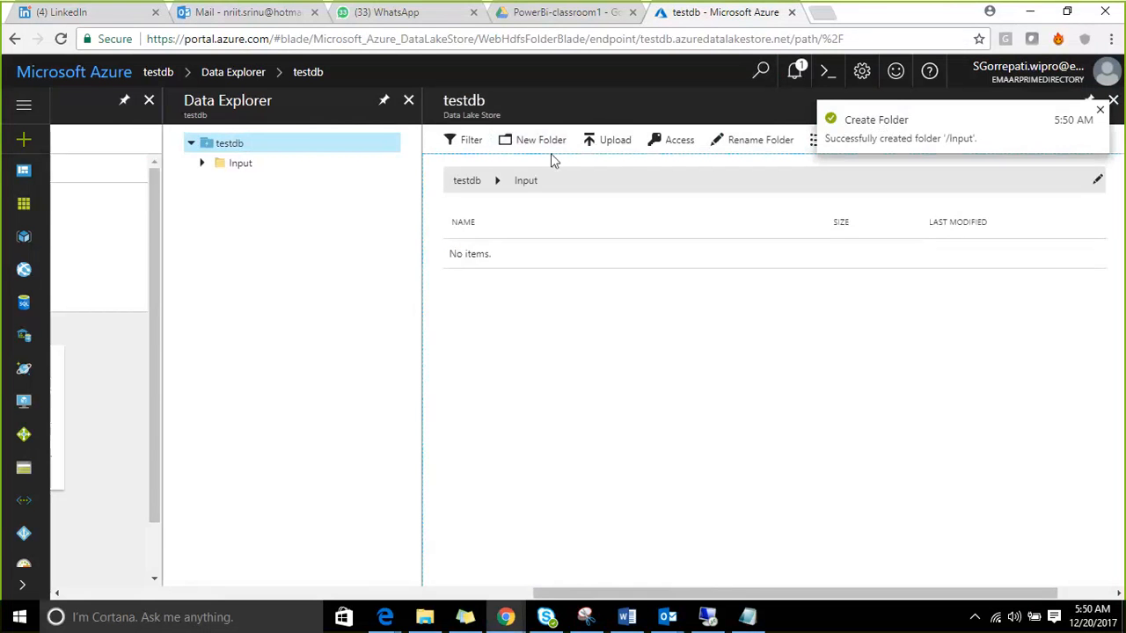
{"action": "left_click", "coordinate": [615, 143]}
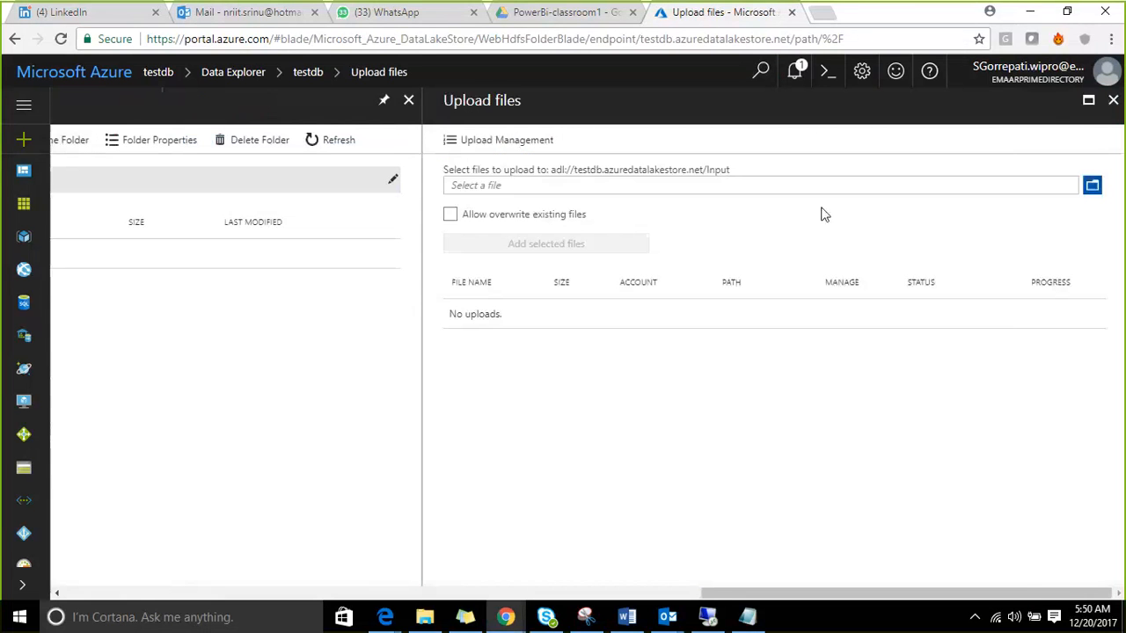
Pick the local file data.csv and add it for upload into testdb's Input folder.
{"action": "left_click", "coordinate": [1092, 185]}
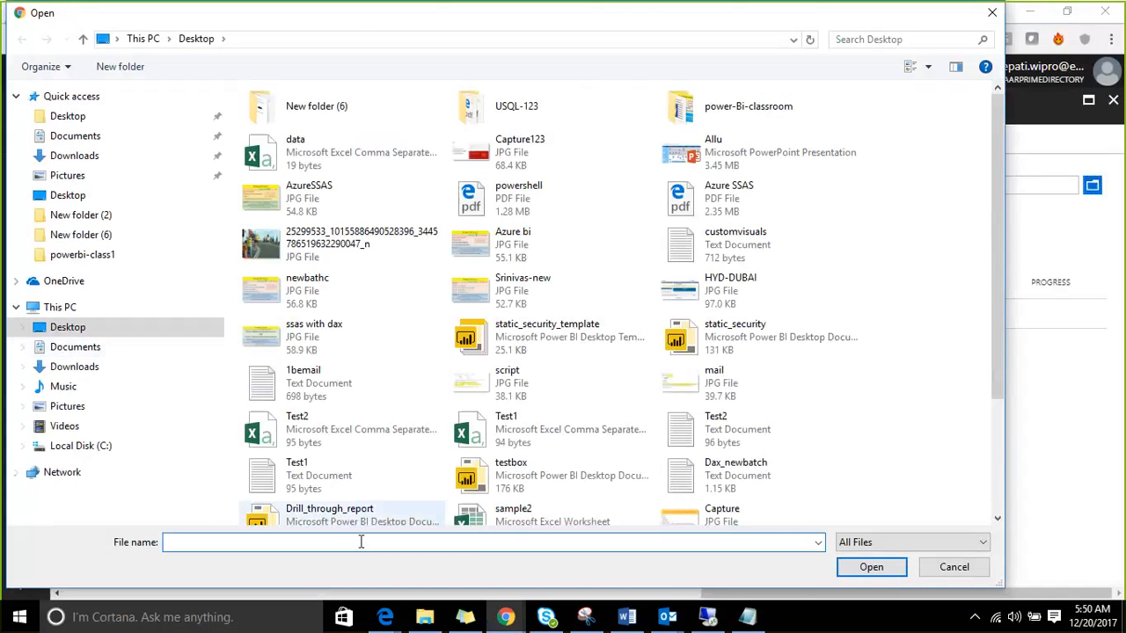
{"action": "type", "text": "data.csv"}
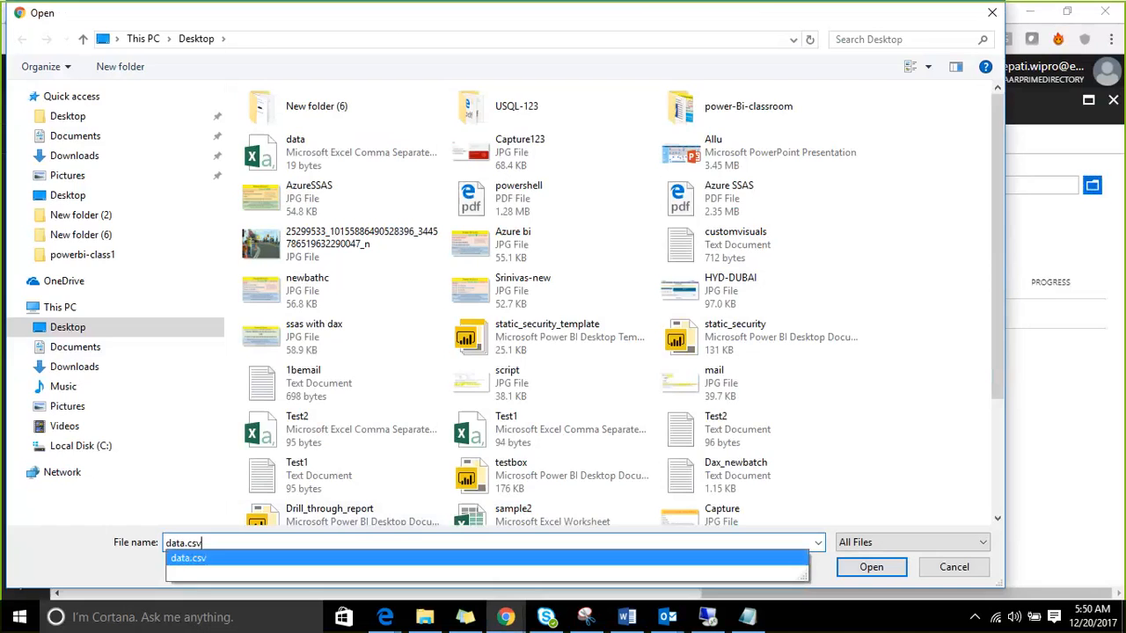
{"action": "key", "text": "Return"}
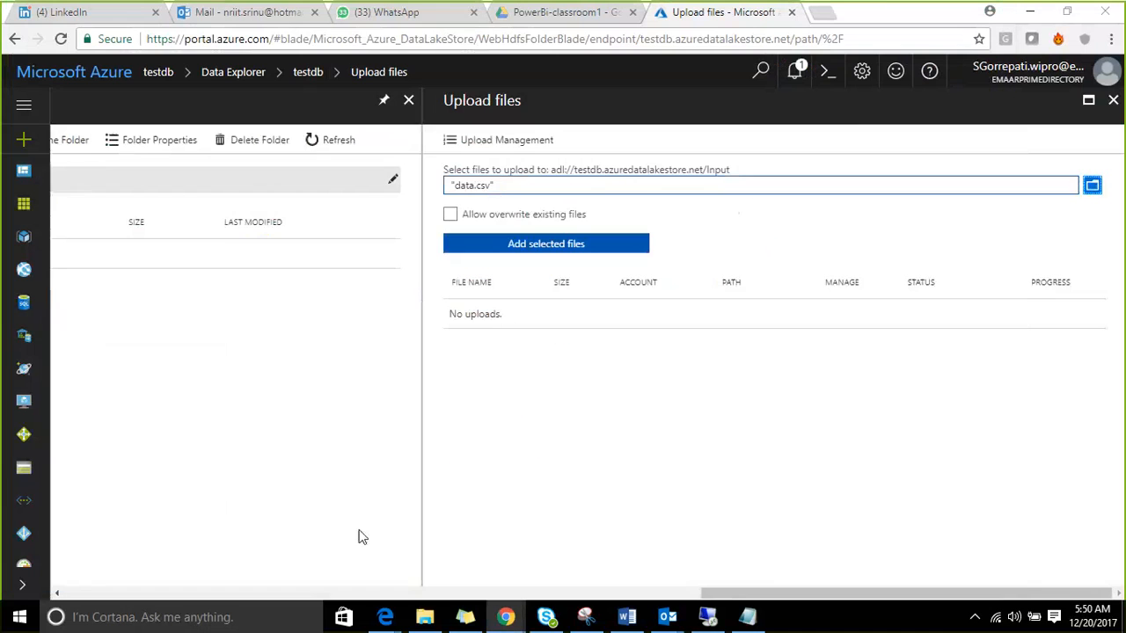
{"action": "left_click", "coordinate": [456, 246]}
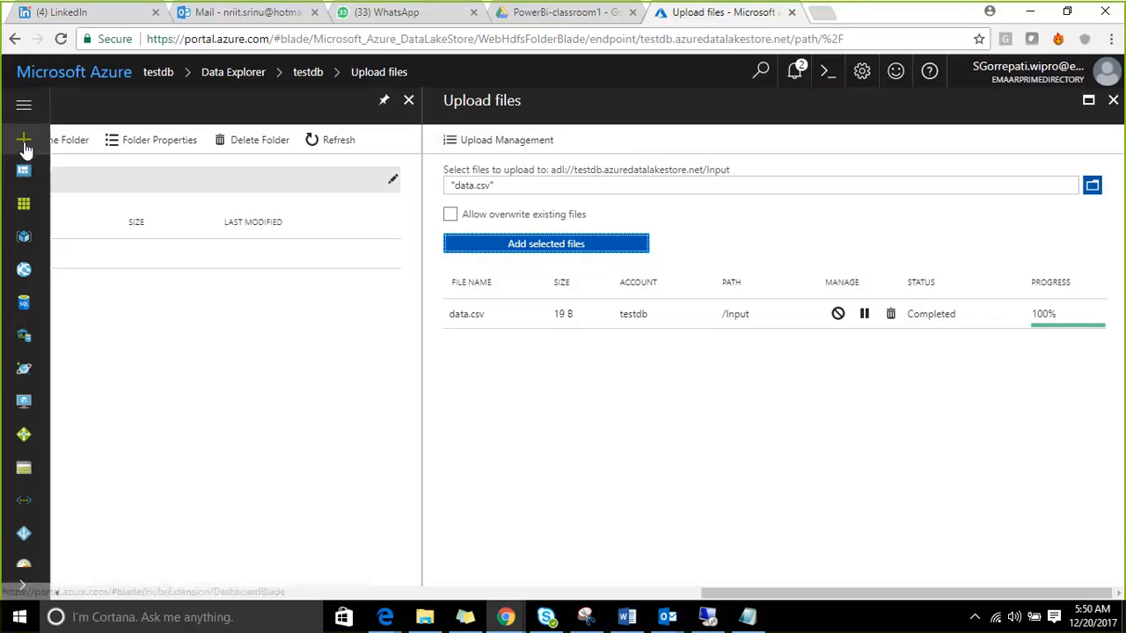
Go from the dashboard to the PowerbiADW_Demo data warehouse and show its Load Data options.
{"action": "left_click", "coordinate": [25, 173]}
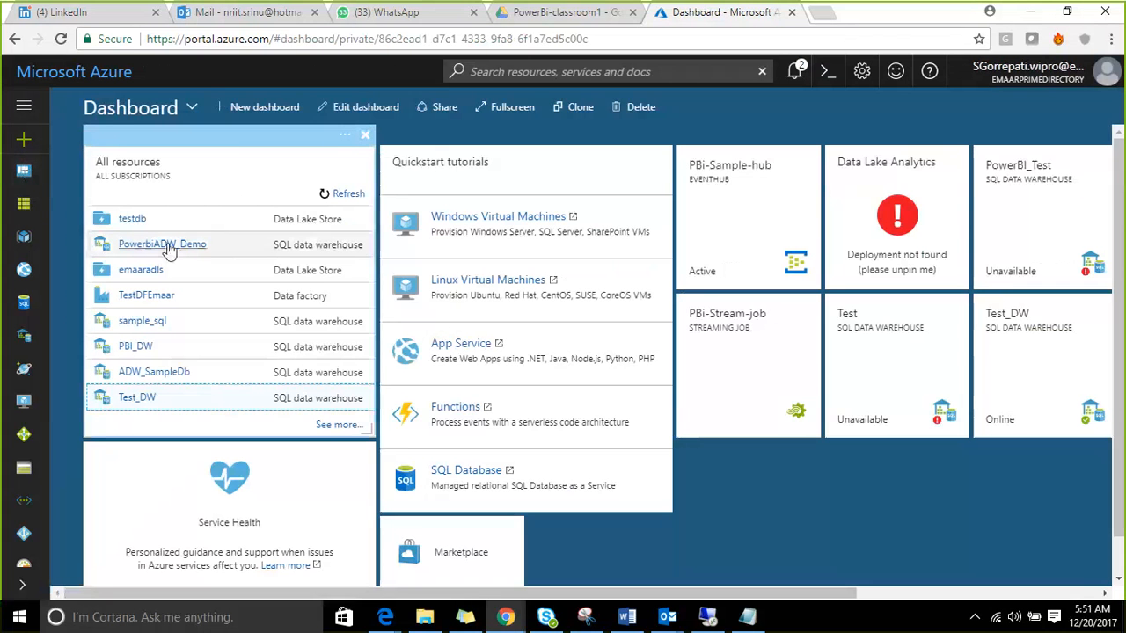
{"action": "left_click", "coordinate": [163, 244]}
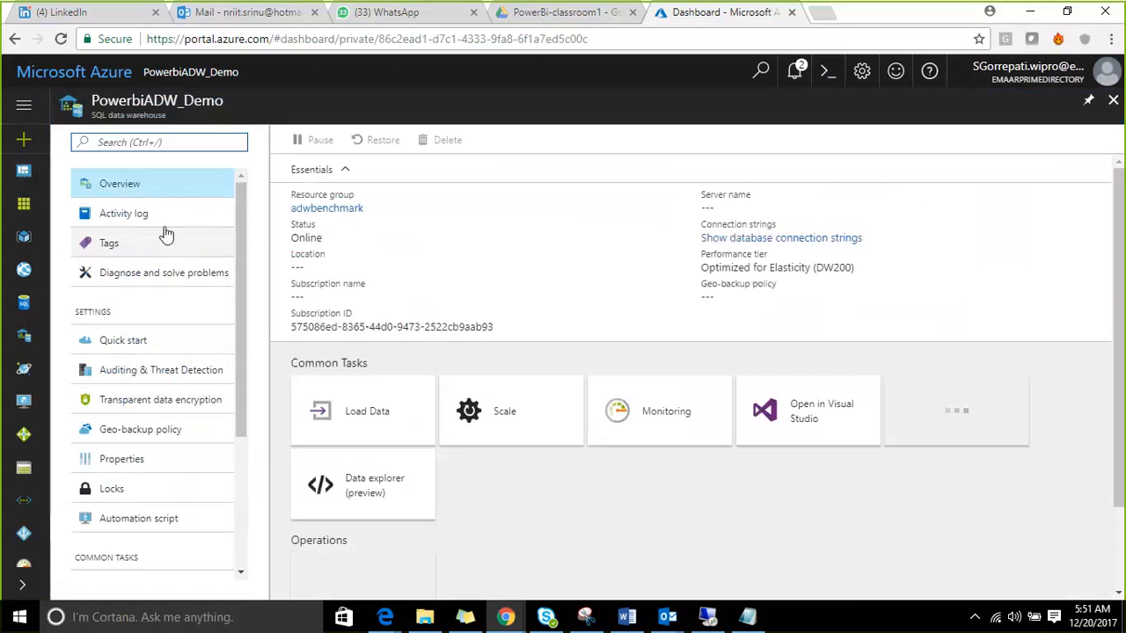
{"action": "left_click", "coordinate": [369, 415]}
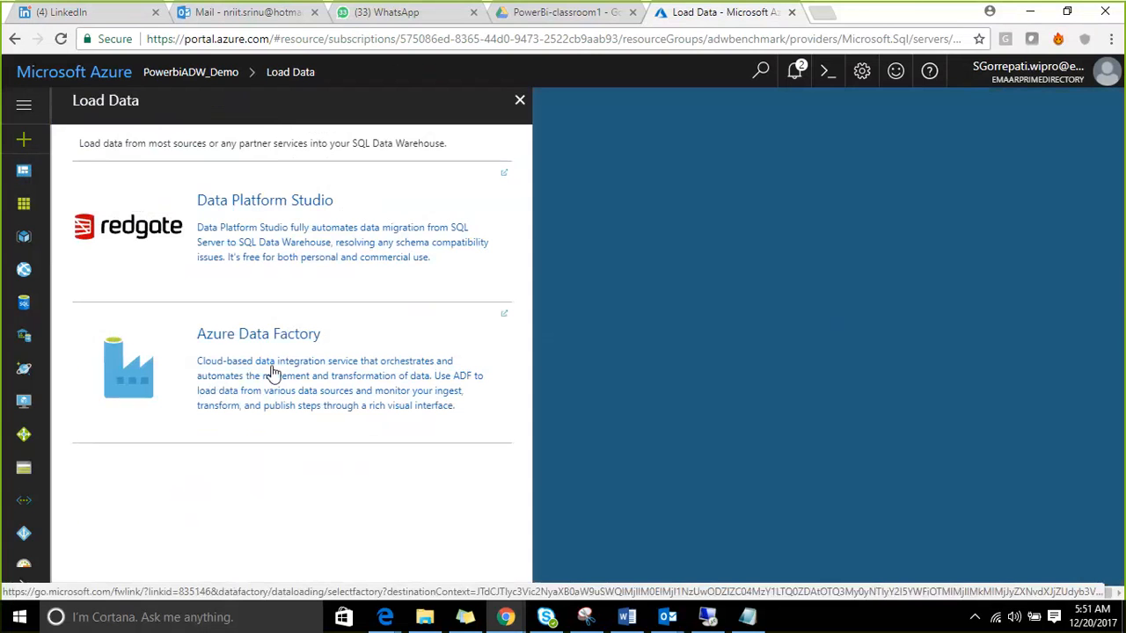
Choose Azure Data Factory as the way to load data into PowerbiADW_Demo.
{"action": "left_click", "coordinate": [272, 373]}
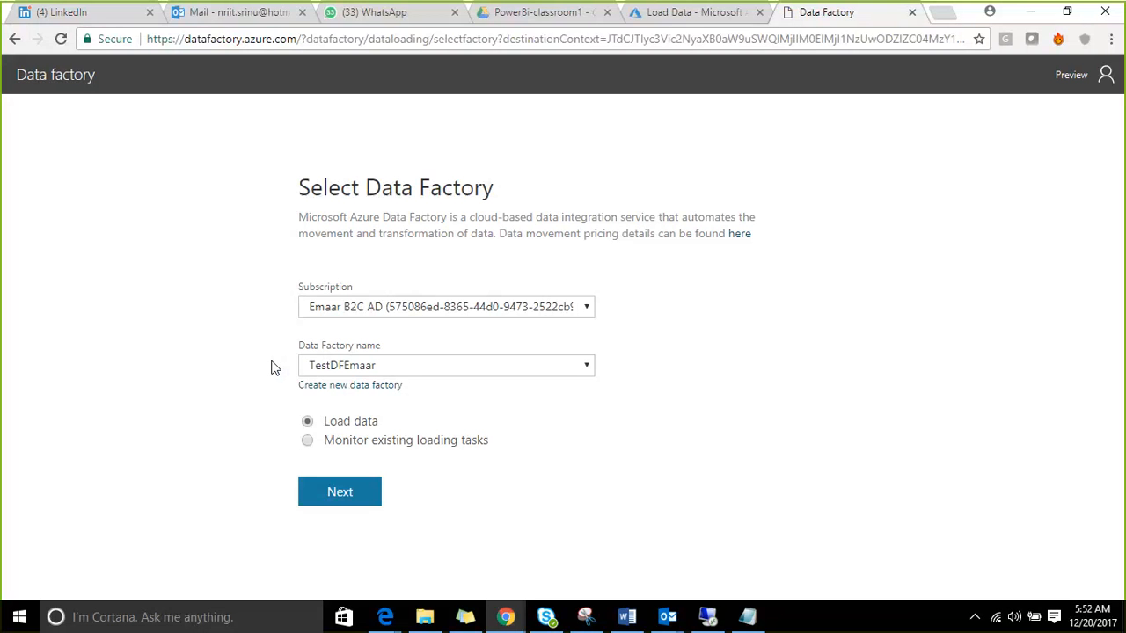
Confirm TestDFEmaar is the only data factory listed, then go back to the Load Data tab.
{"action": "left_click", "coordinate": [416, 368]}
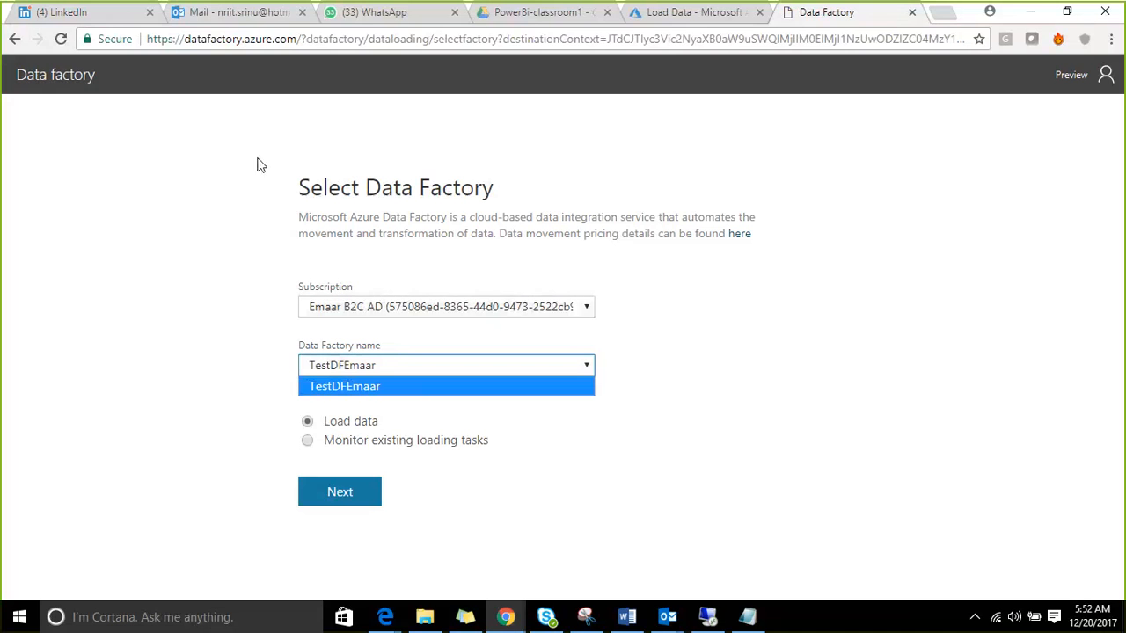
{"action": "left_click", "coordinate": [685, 18]}
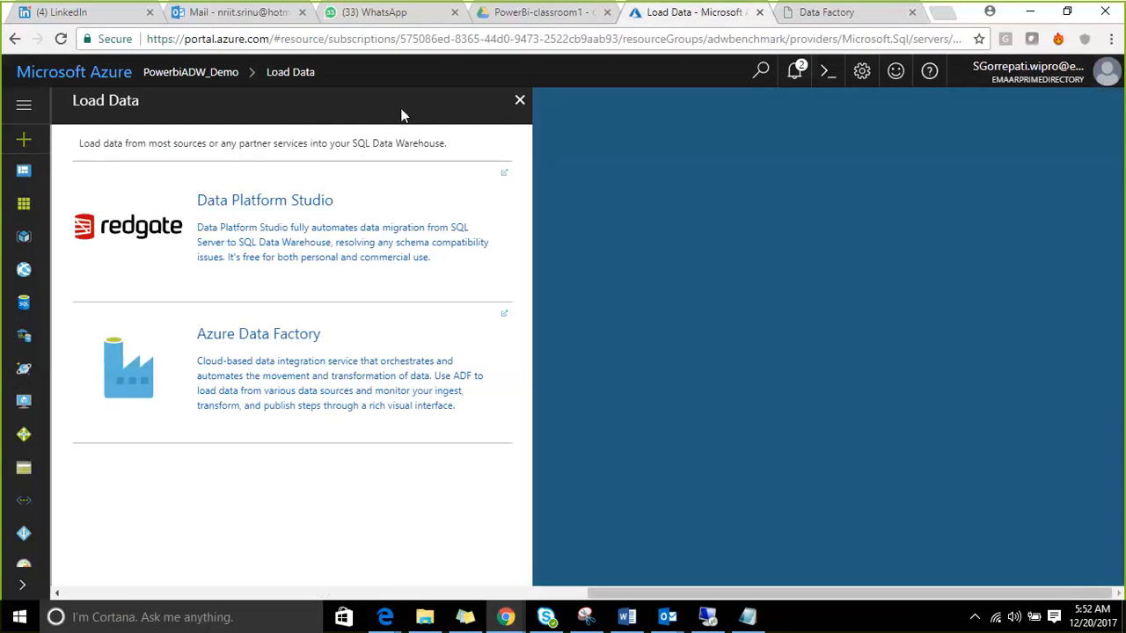
Switch the portal account to the Emaar Properties (P.J.S.C.) directory.
{"action": "left_click", "coordinate": [1040, 88]}
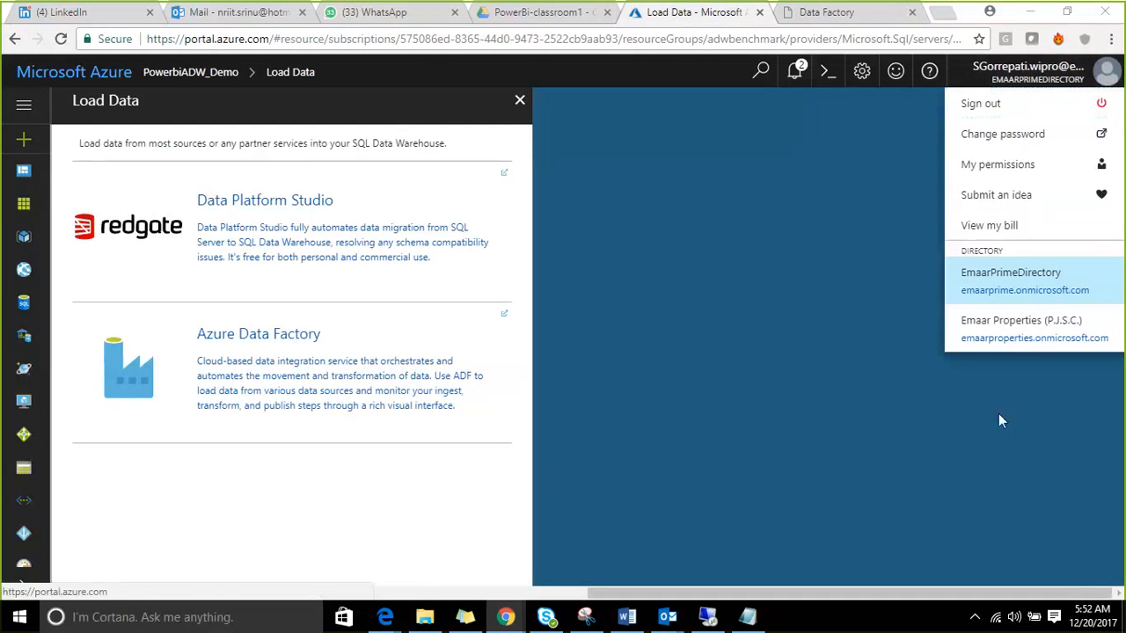
{"action": "left_click", "coordinate": [1016, 339]}
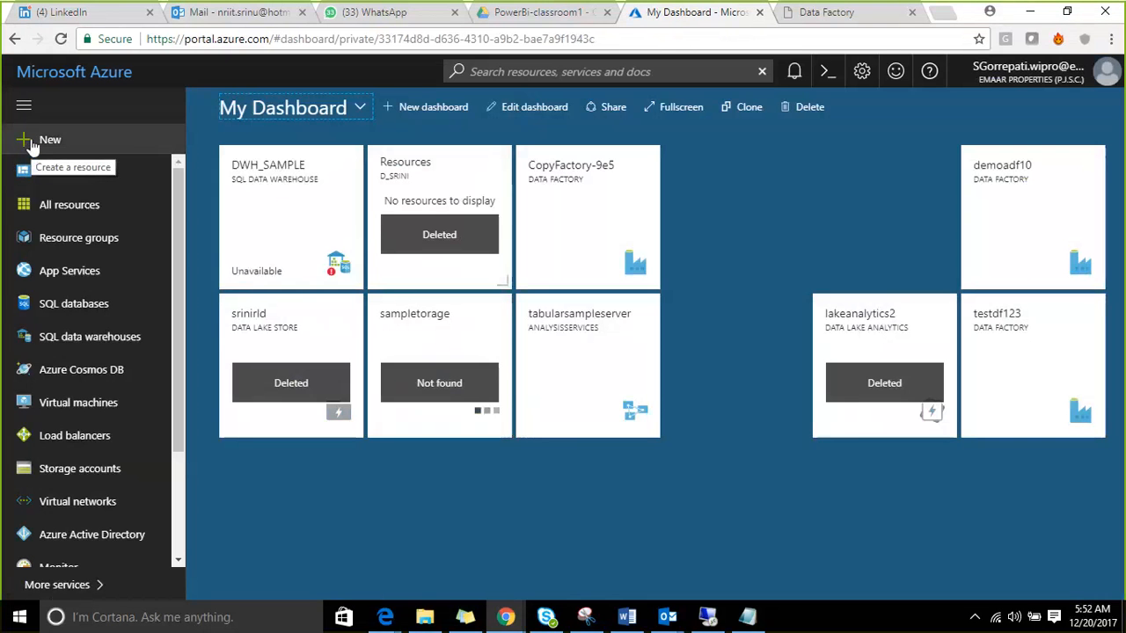
Find Data Factory in the Marketplace and bring up its creation form.
{"action": "left_click", "coordinate": [31, 143]}
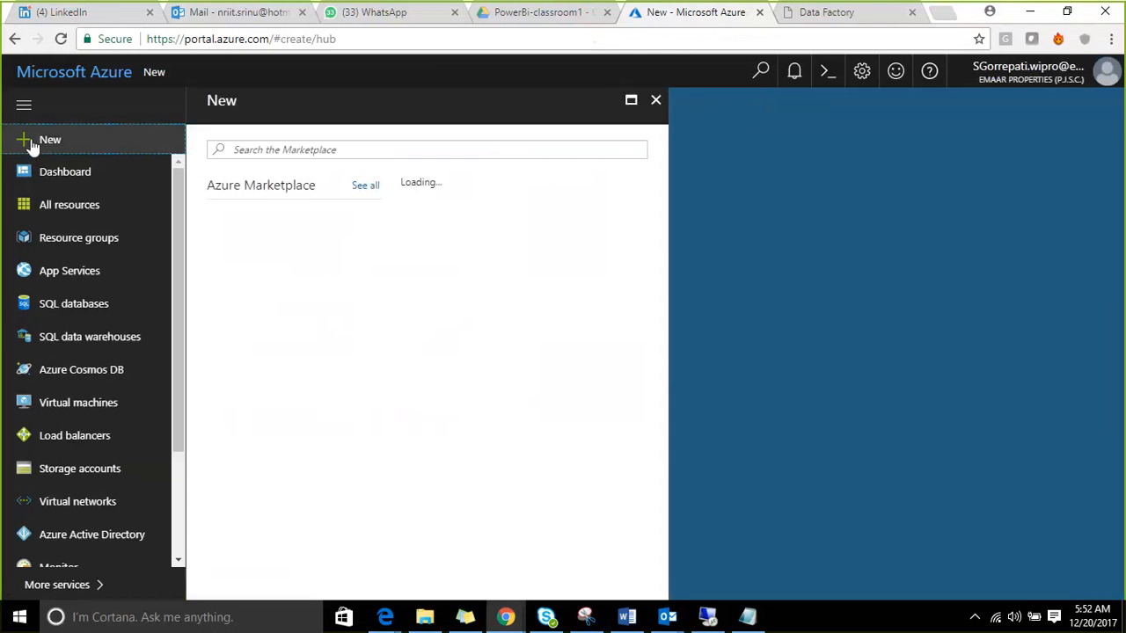
{"action": "left_click", "coordinate": [277, 151]}
{"action": "type", "text": "data "}
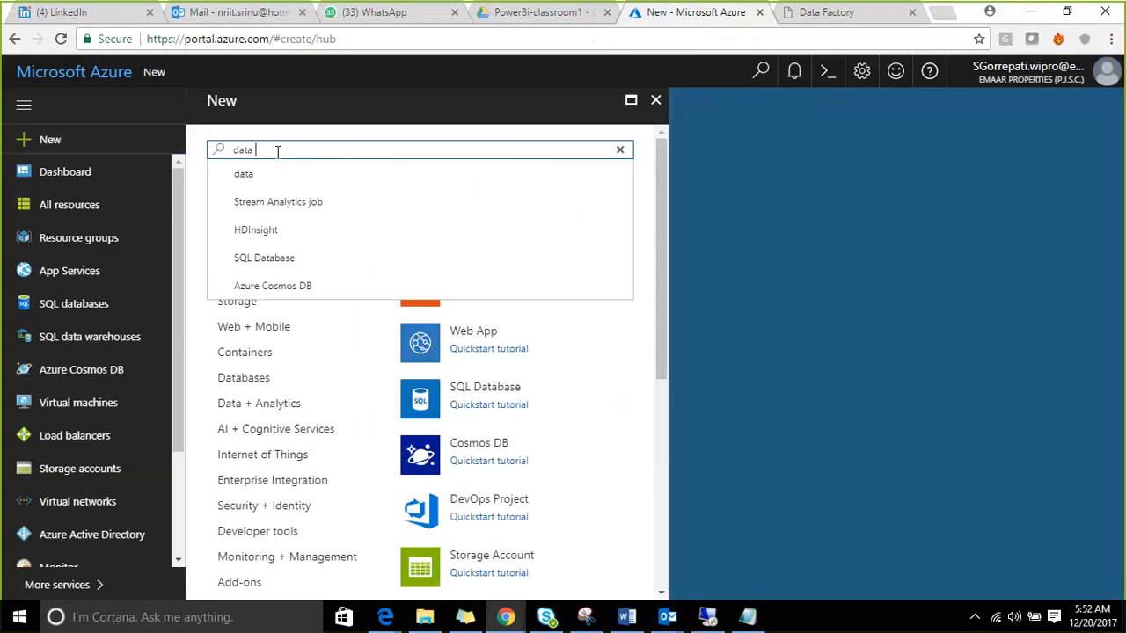
{"action": "type", "text": "fac"}
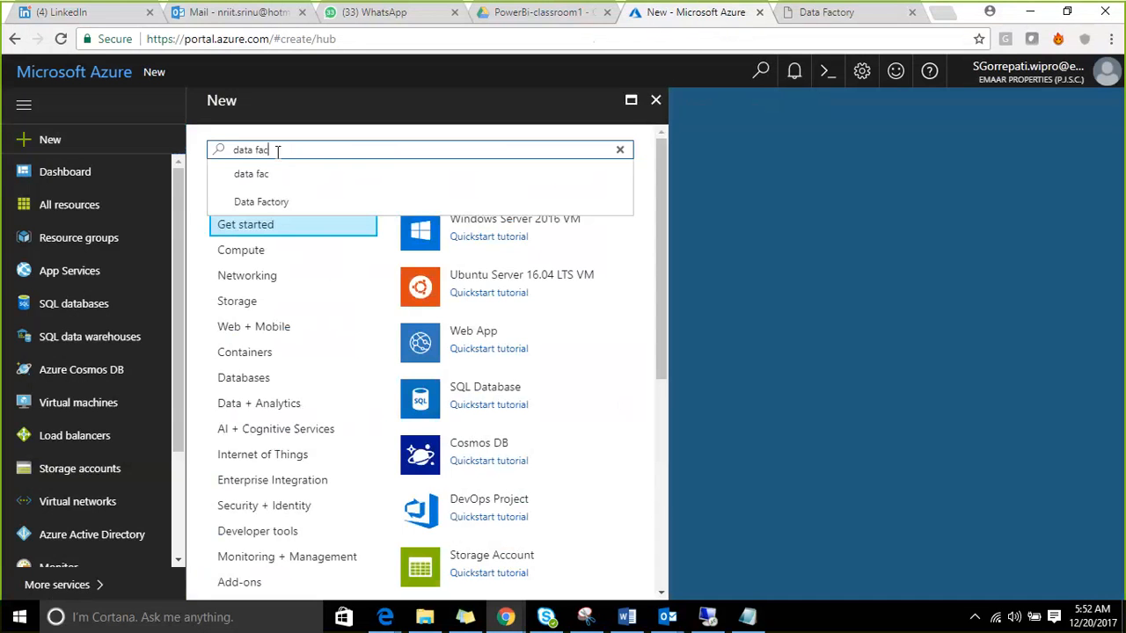
{"action": "left_click", "coordinate": [279, 202]}
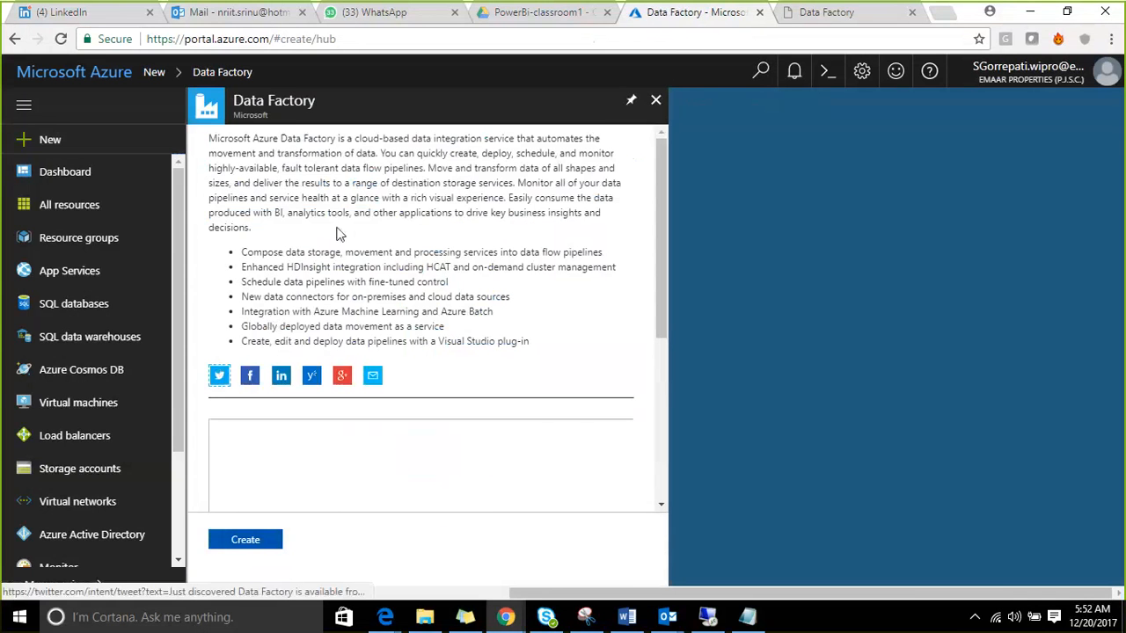
{"action": "left_click_drag", "start_coordinate": [293, 139], "coordinate": [475, 253]}
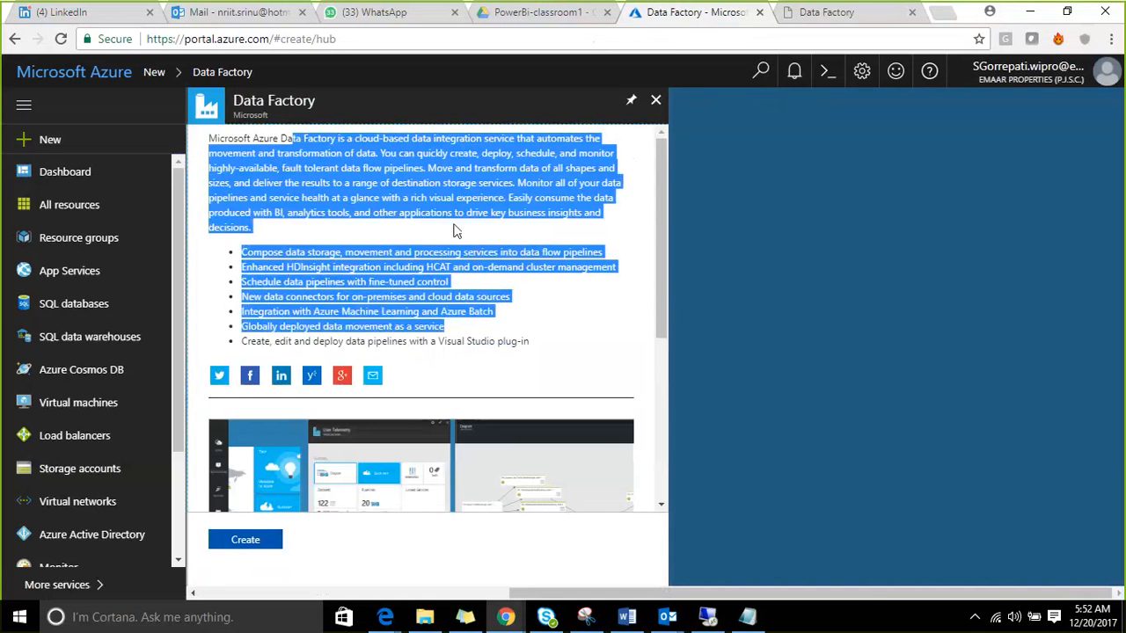
{"action": "left_click", "coordinate": [456, 230]}
{"action": "scroll", "coordinate": [367, 278], "scroll_direction": "down", "scroll_amount": 1}
{"action": "scroll", "coordinate": [368, 278], "scroll_direction": "down", "scroll_amount": 3}
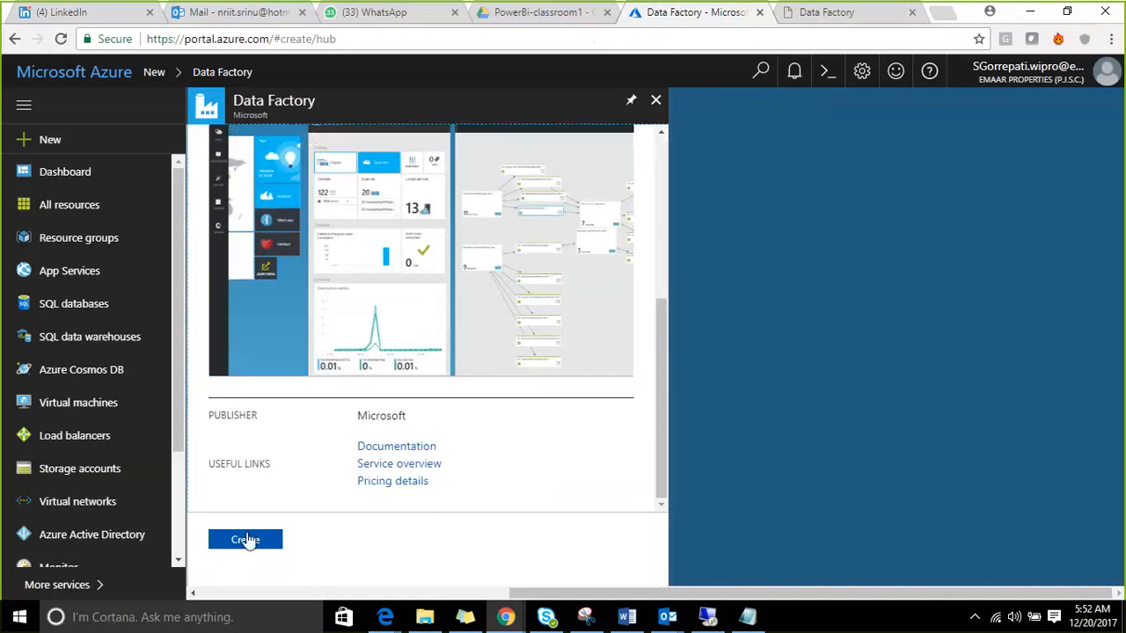
{"action": "left_click", "coordinate": [251, 542]}
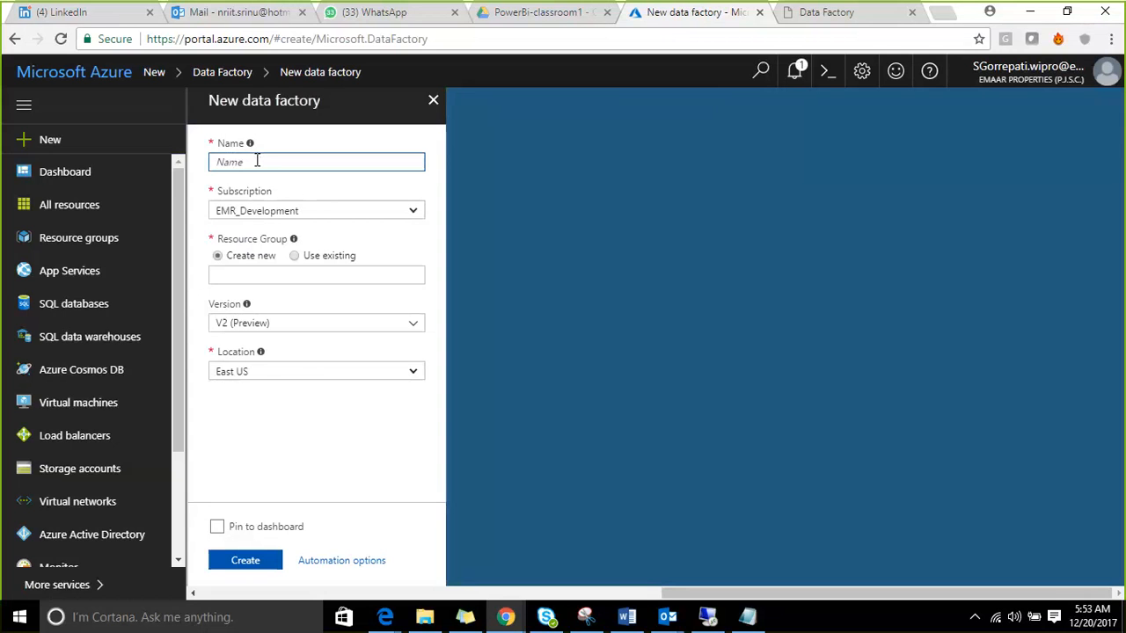
Name the new data factory testdfadw.
{"action": "type", "text": "testdf"}
{"action": "key", "text": "Tab"}
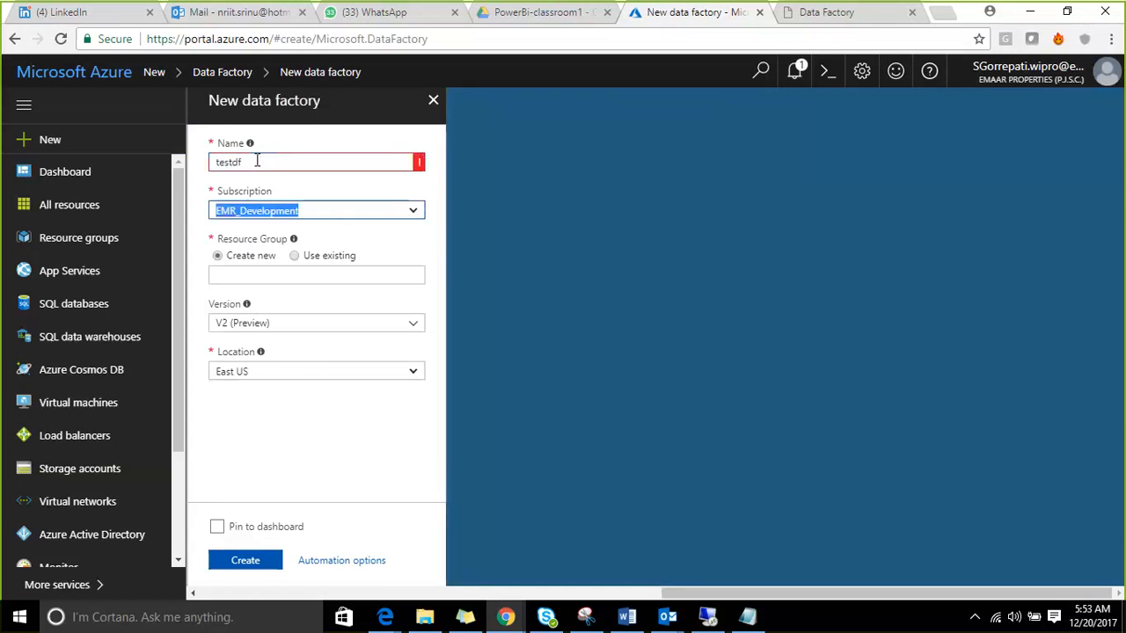
{"action": "left_click", "coordinate": [256, 162]}
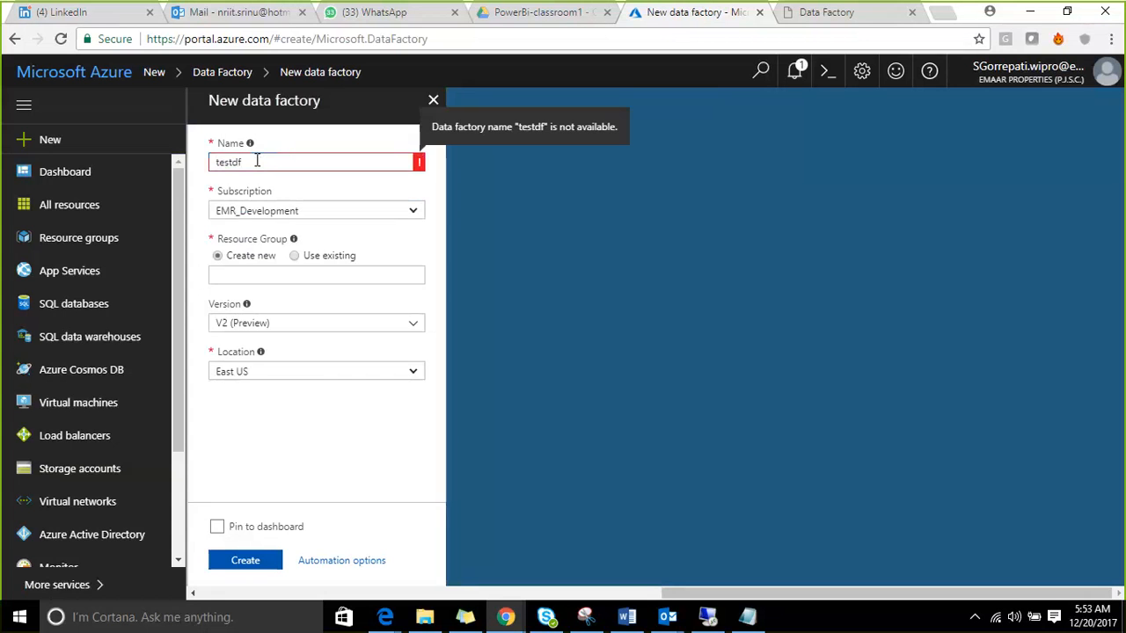
{"action": "type", "text": "adu"}
{"action": "key", "text": "Tab"}
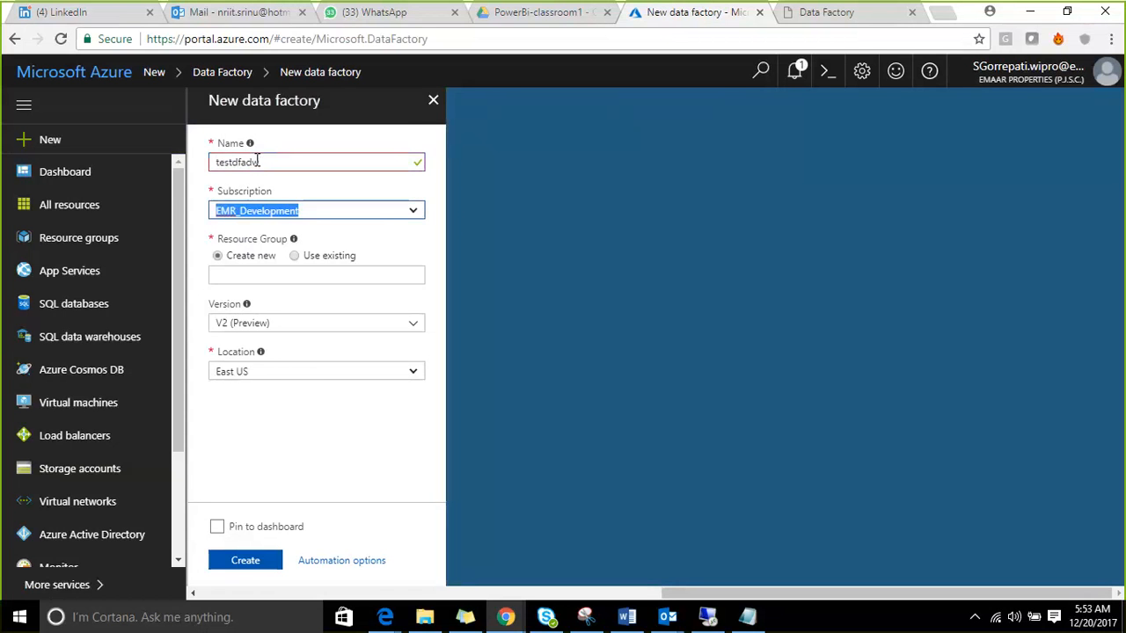
Use existing resource group PowerBI_BiGData_Lab, set version V1, and create the factory.
{"action": "left_click", "coordinate": [296, 260]}
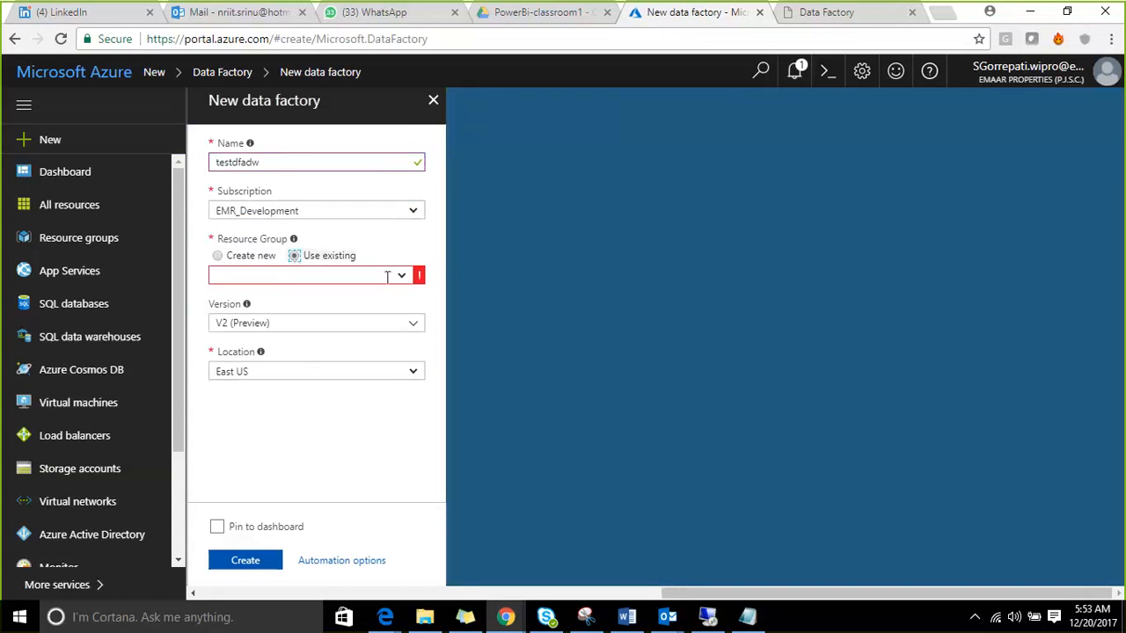
{"action": "left_click", "coordinate": [402, 278]}
{"action": "left_click", "coordinate": [313, 297]}
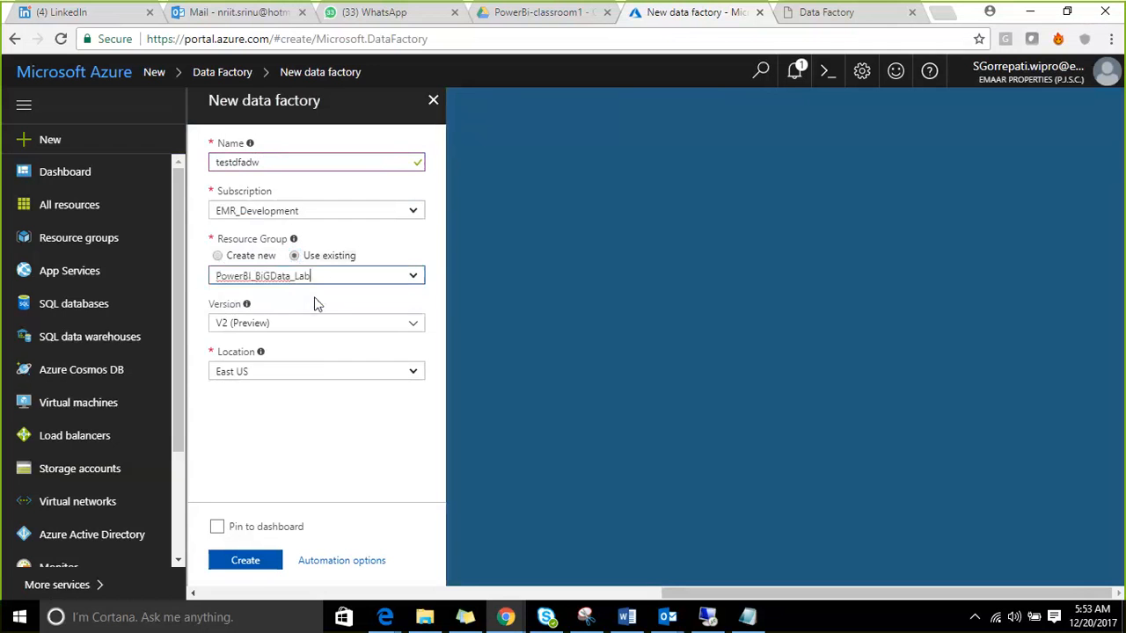
{"action": "left_click", "coordinate": [395, 326]}
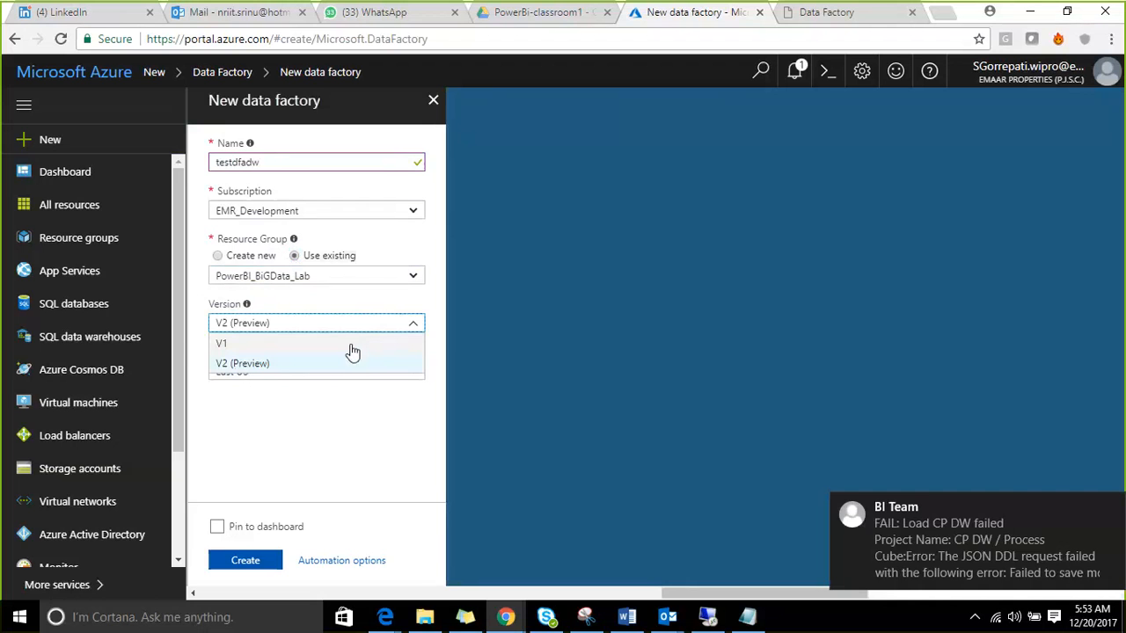
{"action": "left_click", "coordinate": [225, 345]}
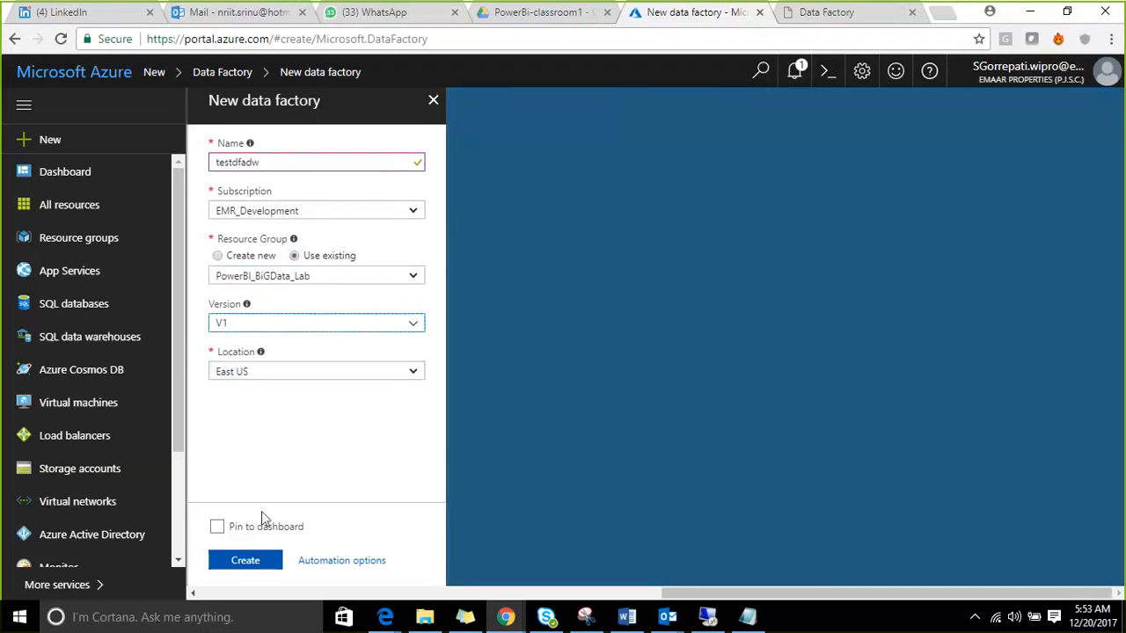
{"action": "left_click", "coordinate": [250, 568]}
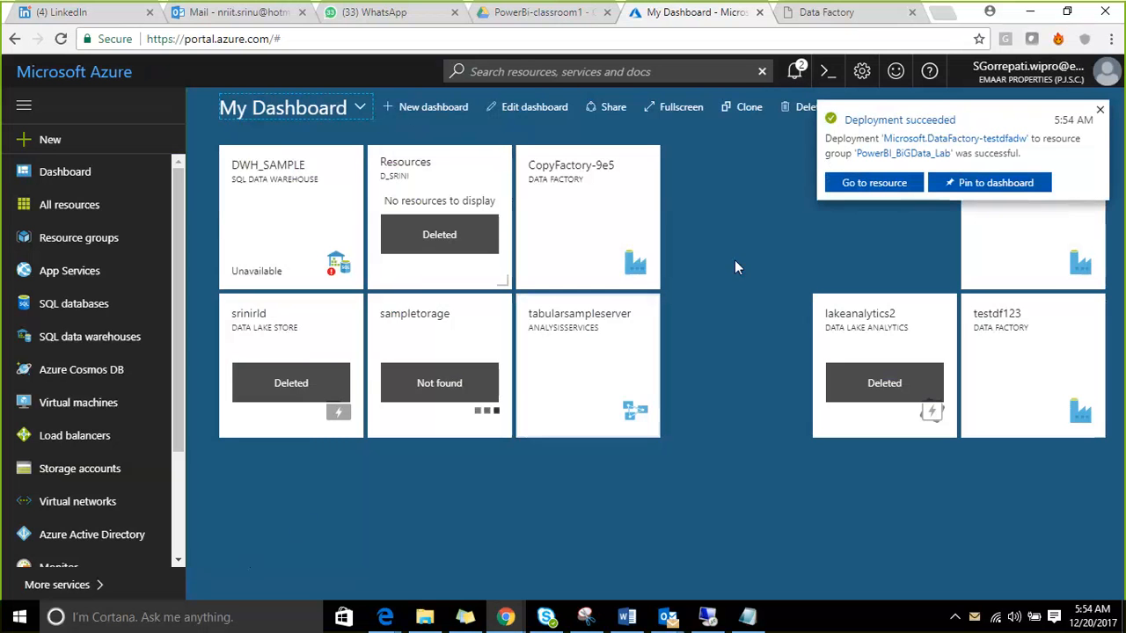
Open the deployed testdfadw data factory and launch its Copy Data wizard.
{"action": "left_click", "coordinate": [832, 183]}
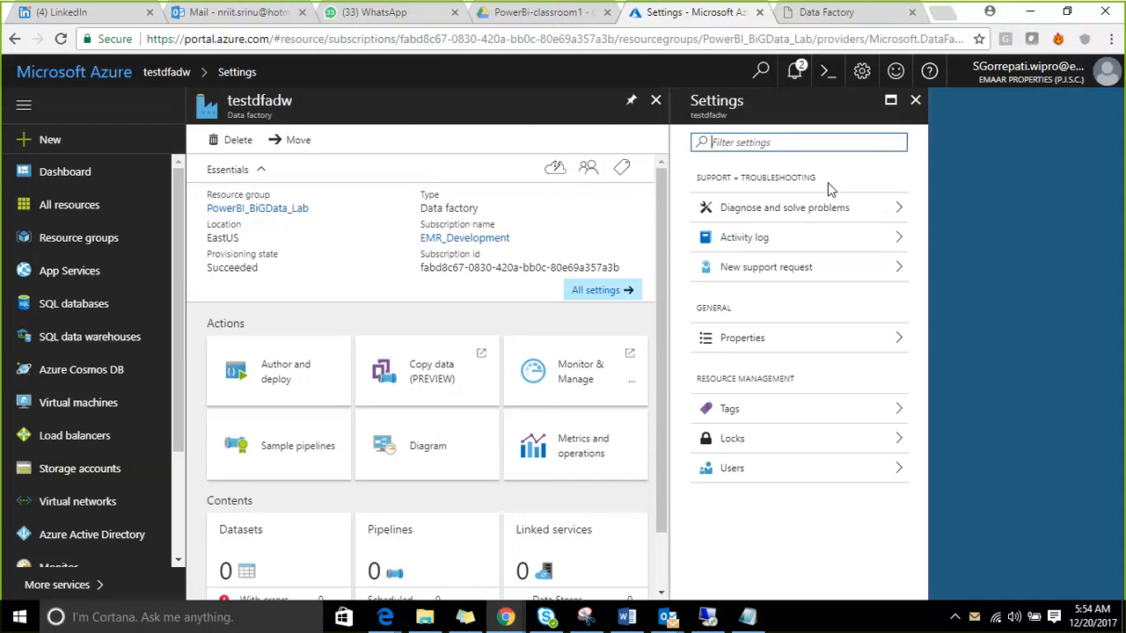
{"action": "left_click", "coordinate": [435, 377]}
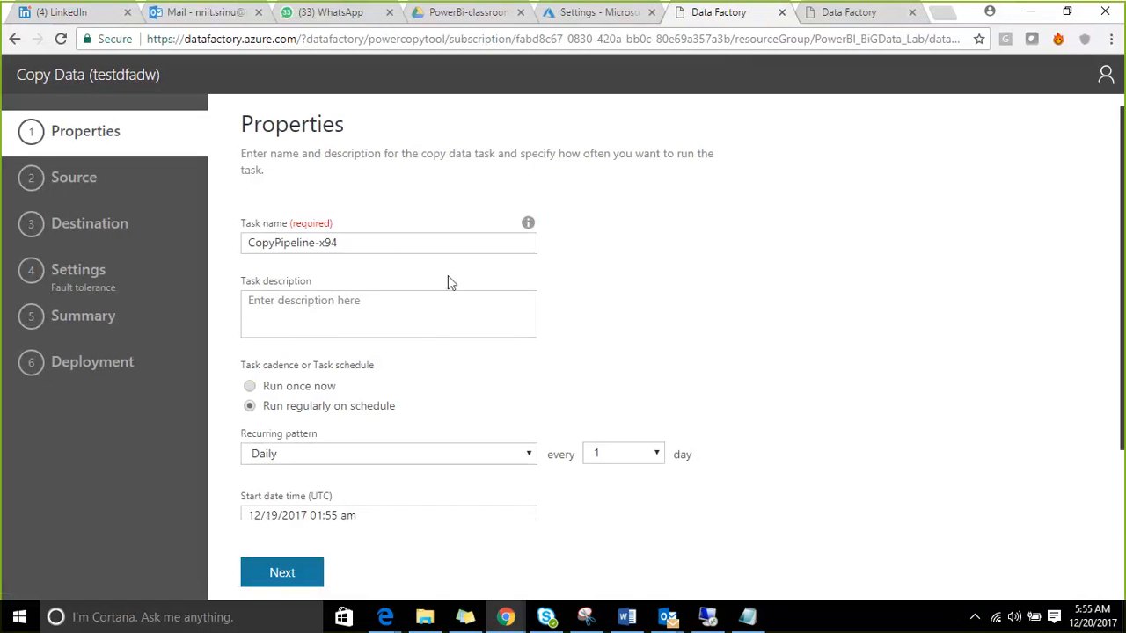
Set the copy task's recurring pattern to Minute, every 15 minutes.
{"action": "scroll", "coordinate": [448, 281], "scroll_direction": "down", "scroll_amount": 2}
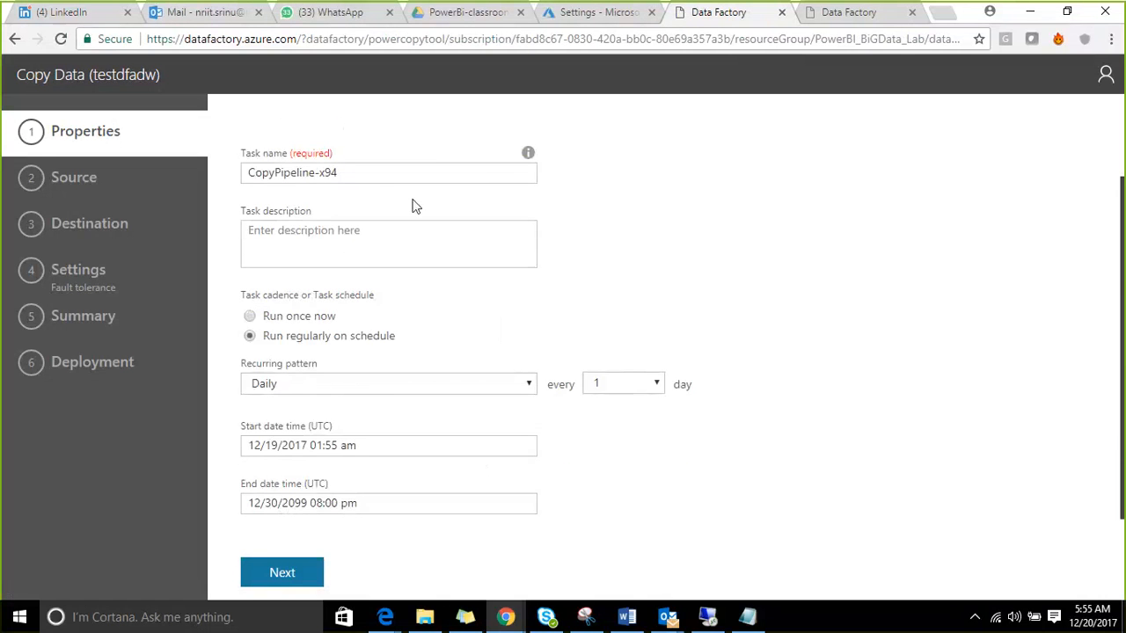
{"action": "scroll", "coordinate": [416, 206], "scroll_direction": "up", "scroll_amount": 2}
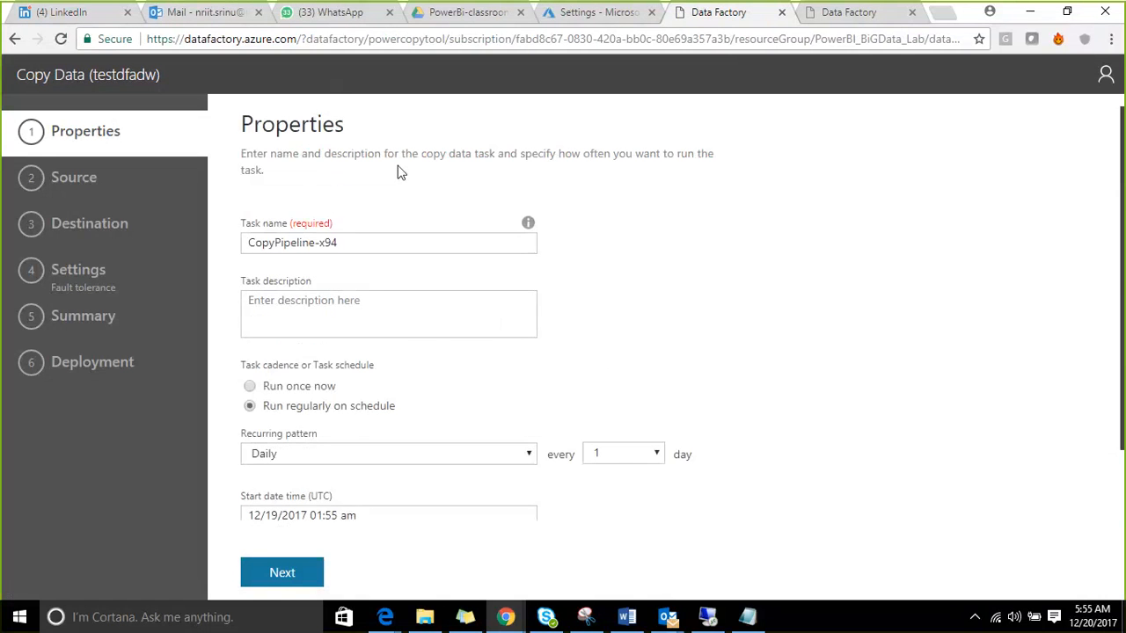
{"action": "scroll", "coordinate": [397, 172], "scroll_direction": "down", "scroll_amount": 2}
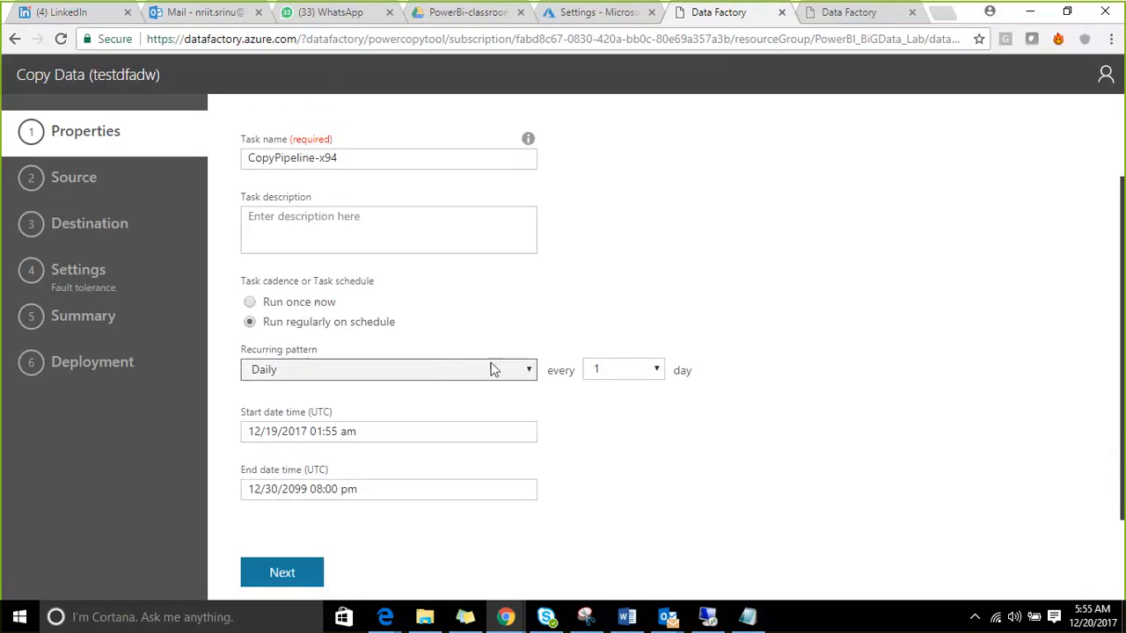
{"action": "left_click", "coordinate": [429, 371]}
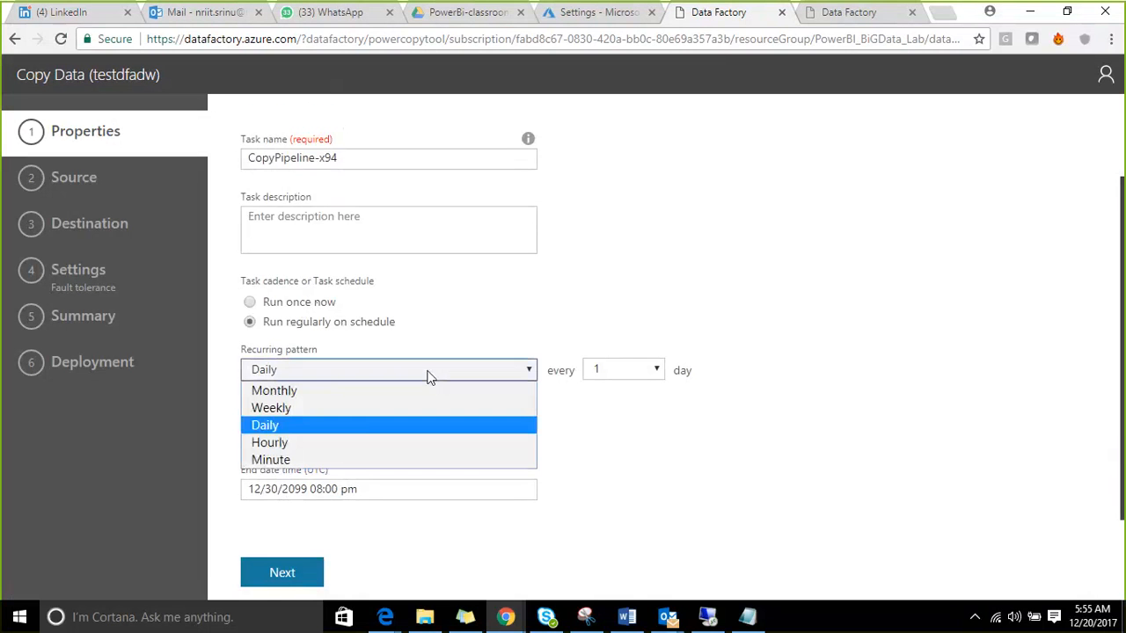
{"action": "left_click", "coordinate": [364, 459]}
{"action": "left_click", "coordinate": [631, 369]}
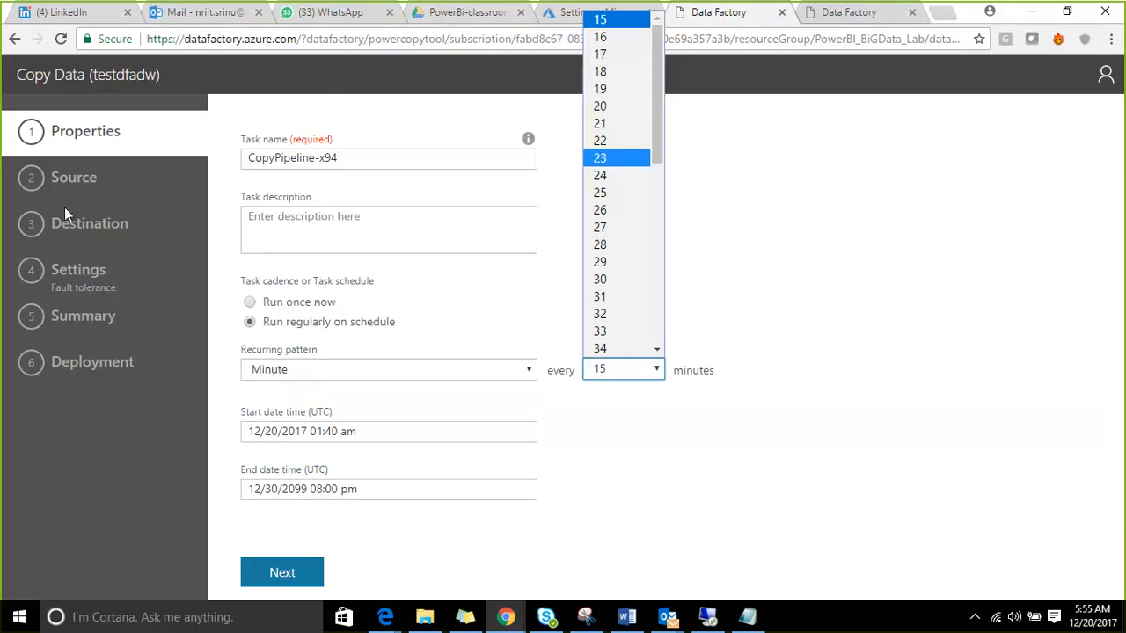
Restore the browser window, return to the Copy Data wizard, and move the window down to reveal Outlook.
{"action": "left_click", "coordinate": [1067, 15]}
{"action": "left_click", "coordinate": [607, 38]}
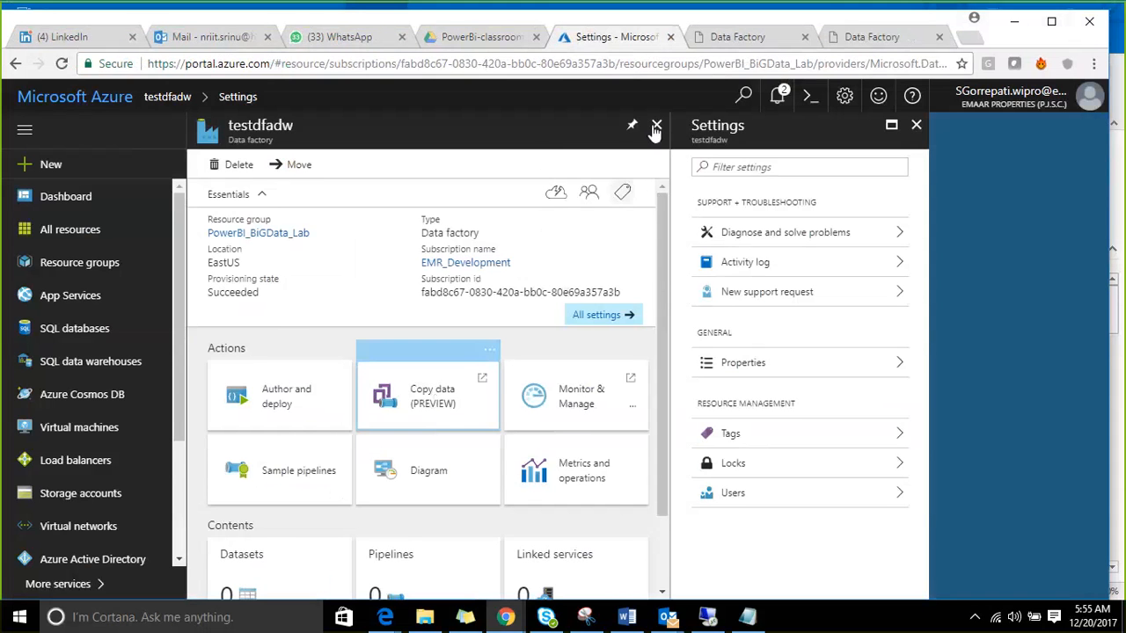
{"action": "left_click", "coordinate": [735, 37]}
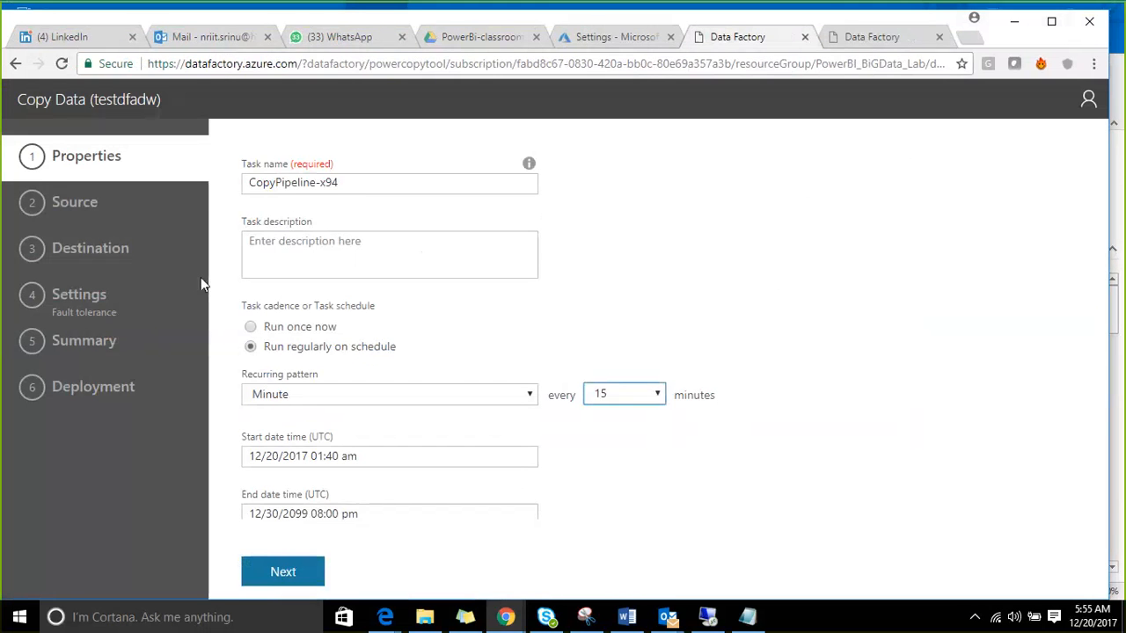
{"action": "scroll", "coordinate": [367, 414], "scroll_direction": "down", "scroll_amount": 1}
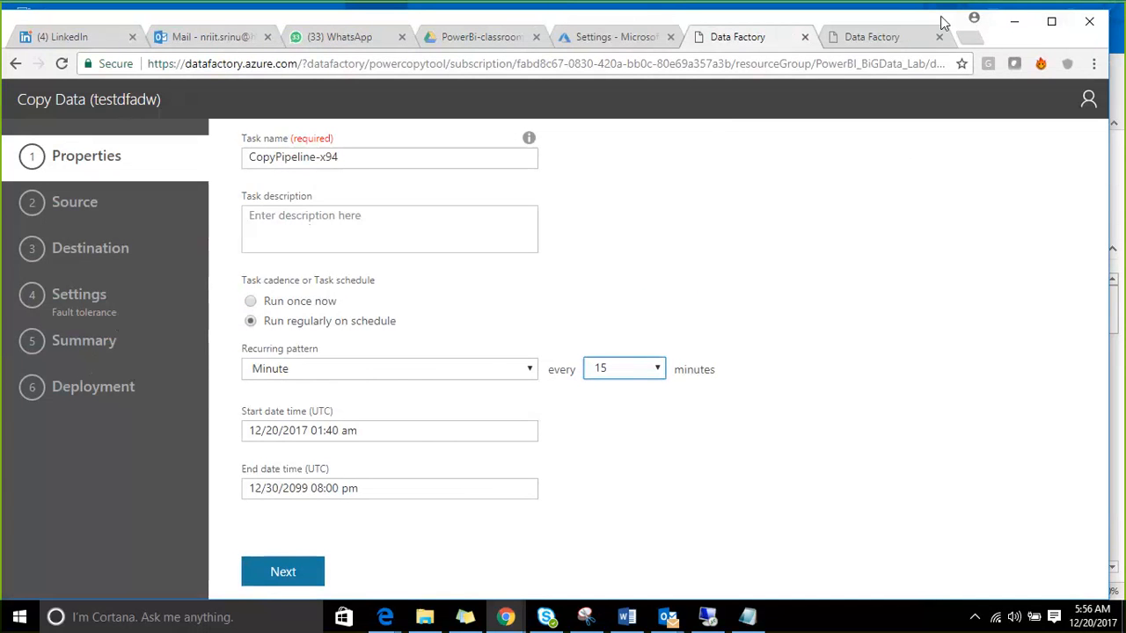
{"action": "left_click_drag", "start_coordinate": [802, 22], "coordinate": [801, 101]}
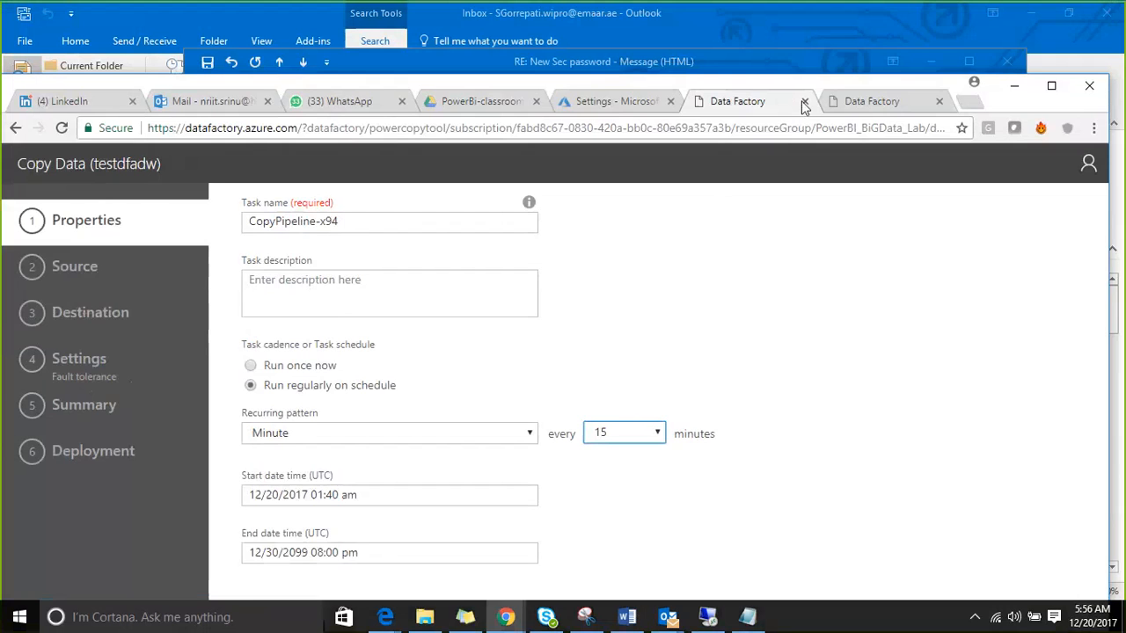
Close the Copy Data wizard, maximize the browser, and switch to the EmaarPrimeDirectory directory.
{"action": "left_click", "coordinate": [804, 102]}
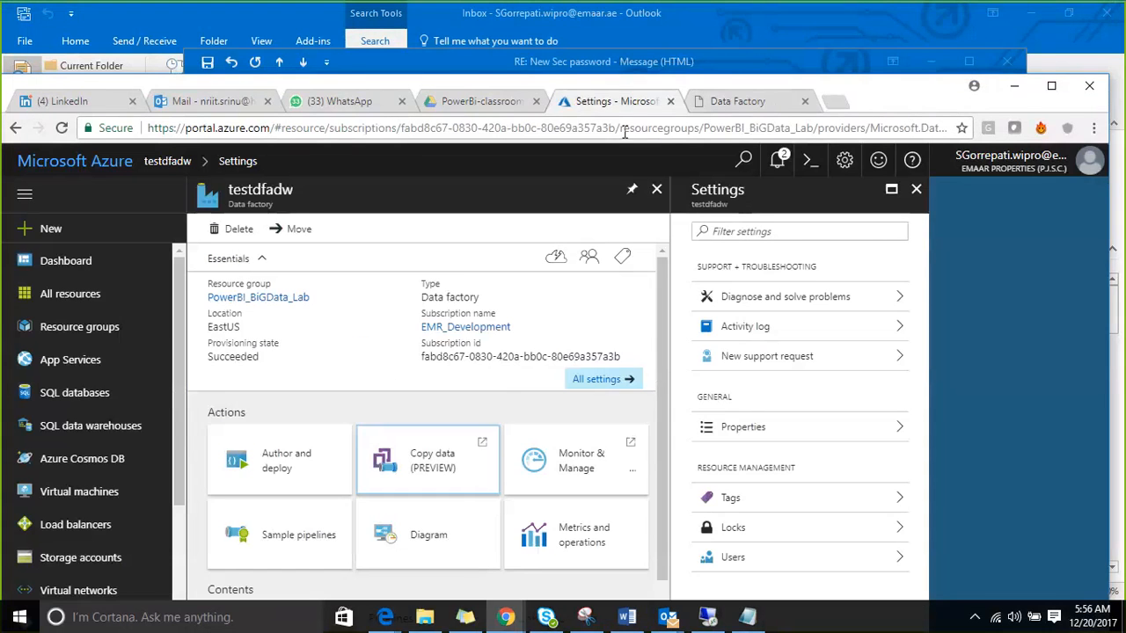
{"action": "left_click", "coordinate": [1050, 92]}
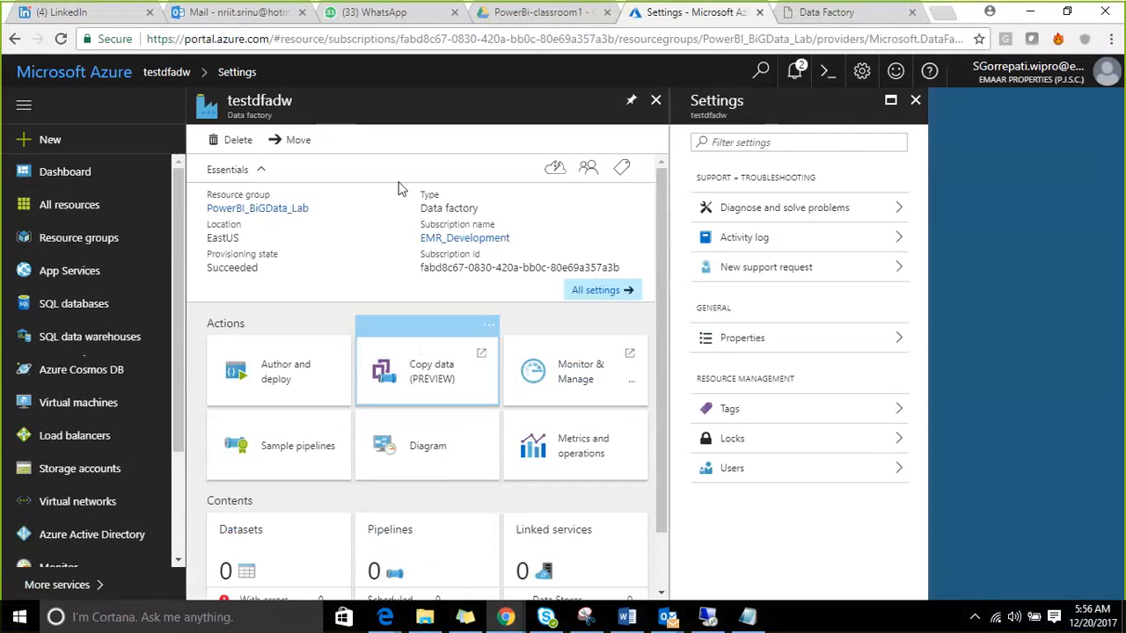
{"action": "left_click", "coordinate": [1003, 77]}
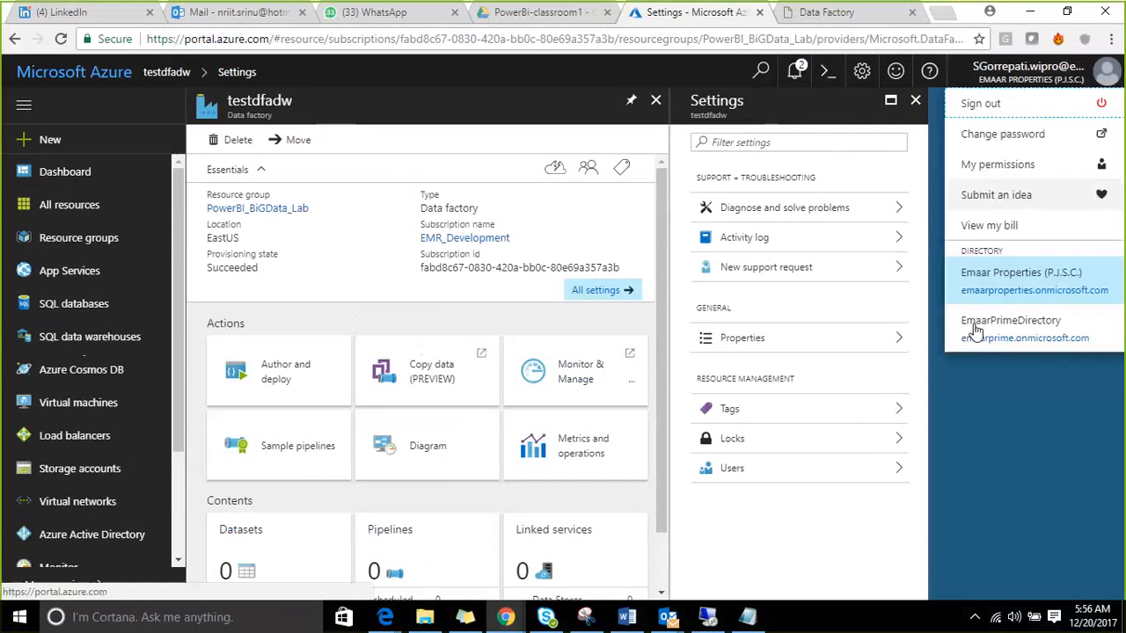
{"action": "left_click", "coordinate": [976, 325]}
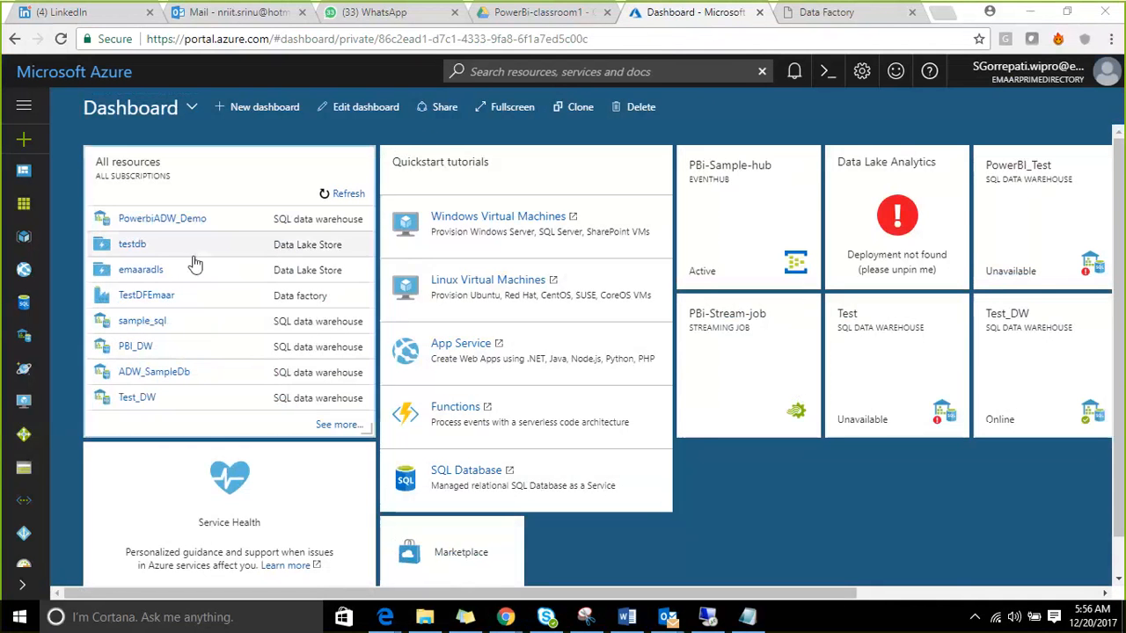
Open the TestDFEmaar data factory from All resources and launch its Copy data (PREVIEW) wizard.
{"action": "left_click", "coordinate": [155, 300]}
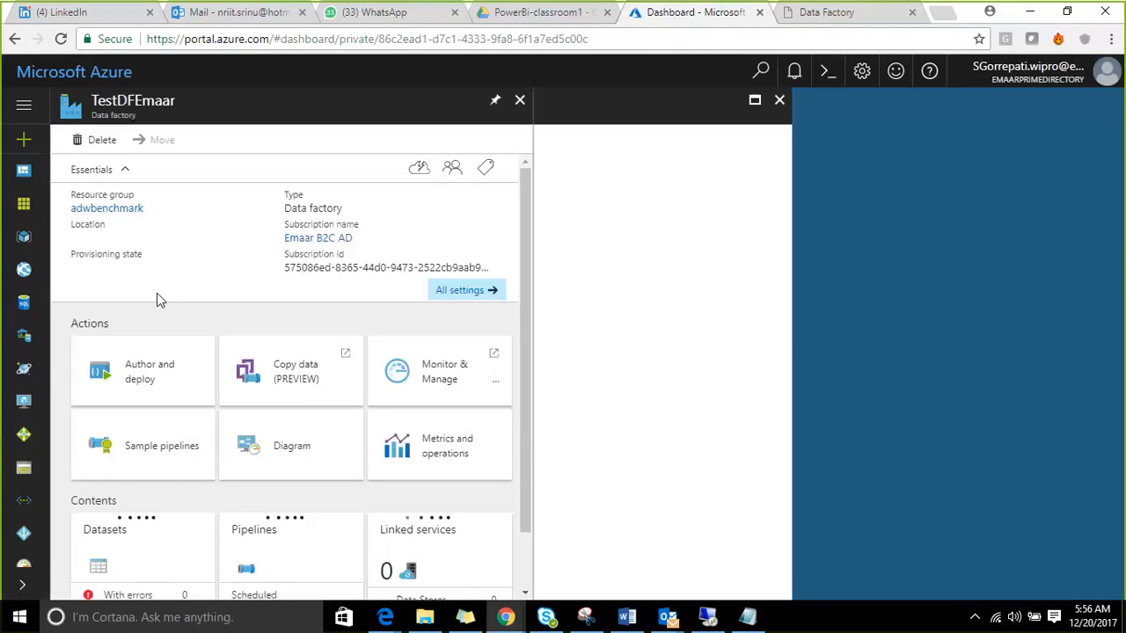
{"action": "left_click", "coordinate": [296, 388]}
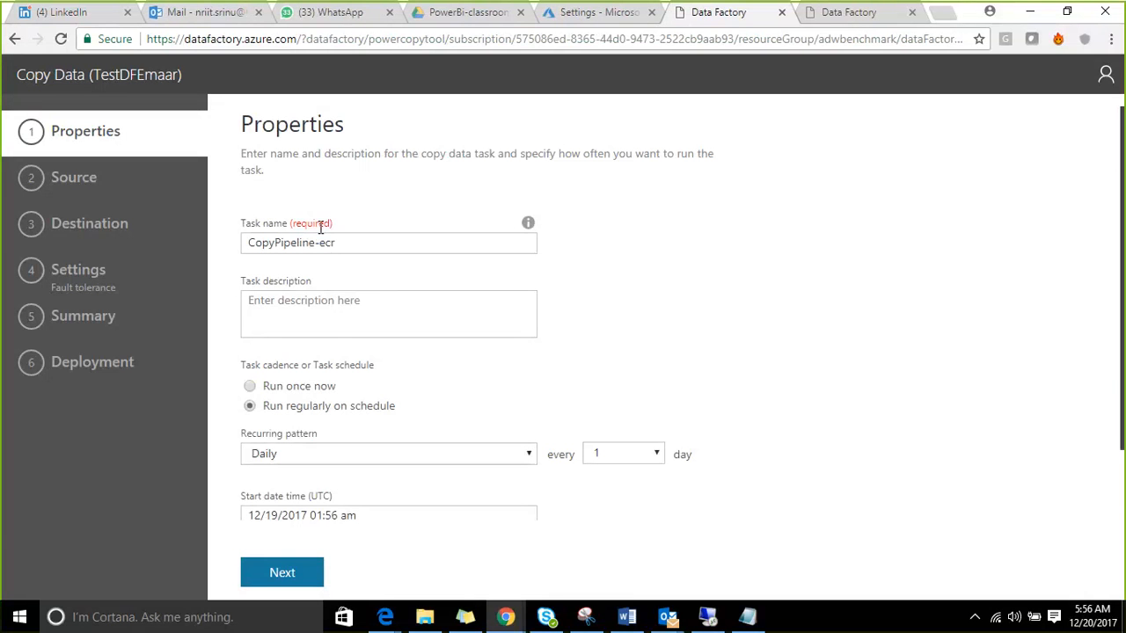
{"action": "scroll", "coordinate": [337, 269], "scroll_direction": "down", "scroll_amount": 1}
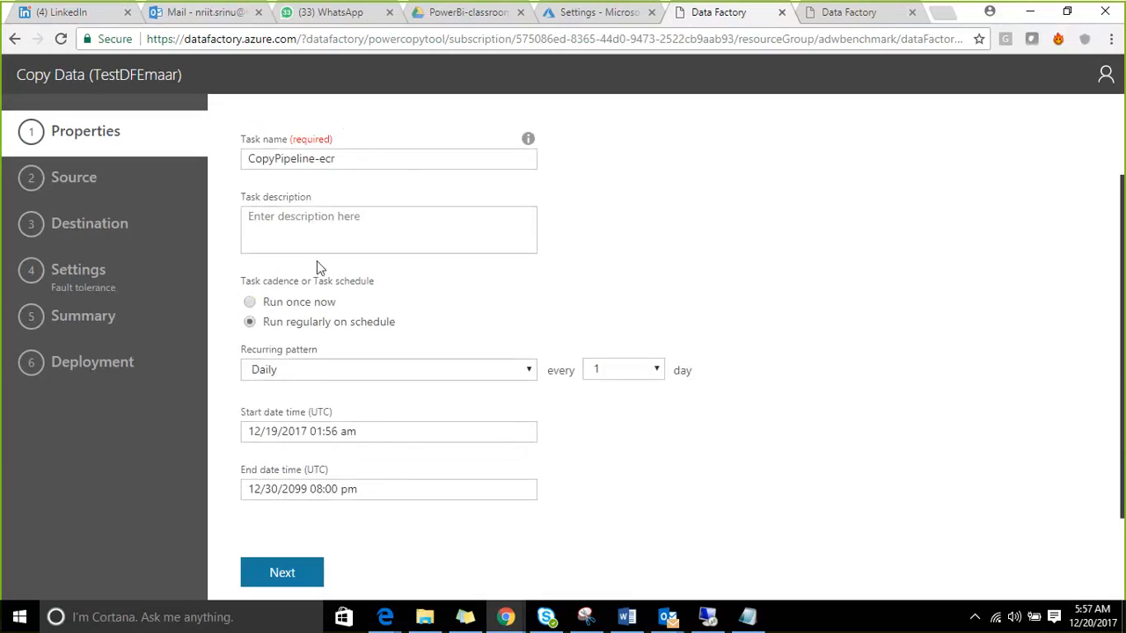
{"action": "scroll", "coordinate": [317, 264], "scroll_direction": "up", "scroll_amount": 1}
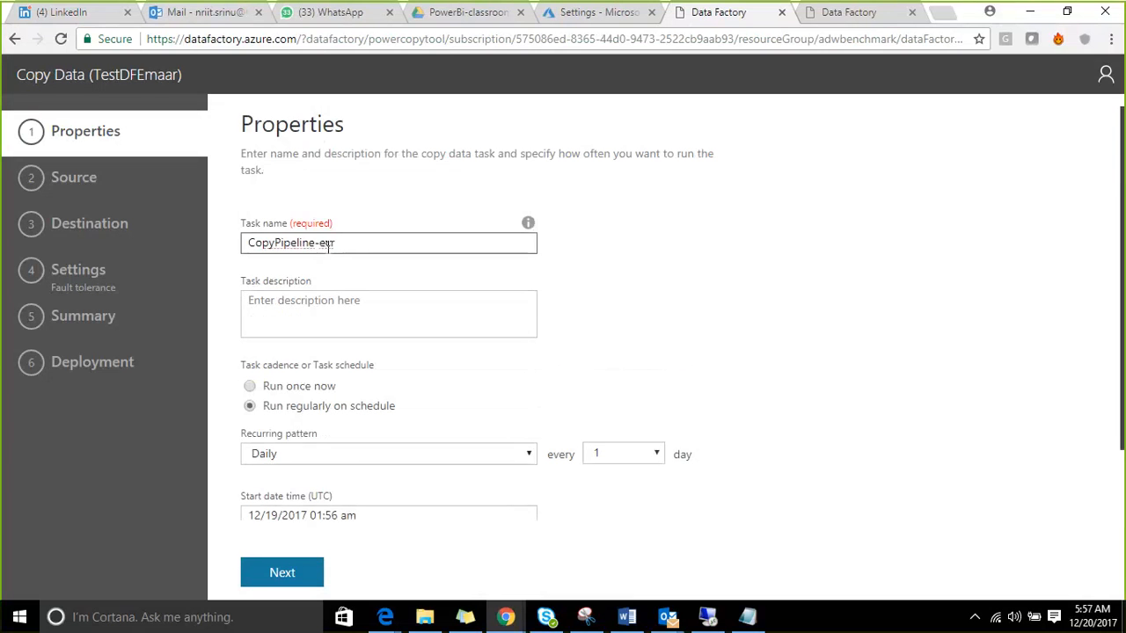
{"action": "left_click", "coordinate": [327, 245]}
{"action": "type", "text": "c"}
{"action": "scroll", "coordinate": [299, 378], "scroll_direction": "down", "scroll_amount": 1}
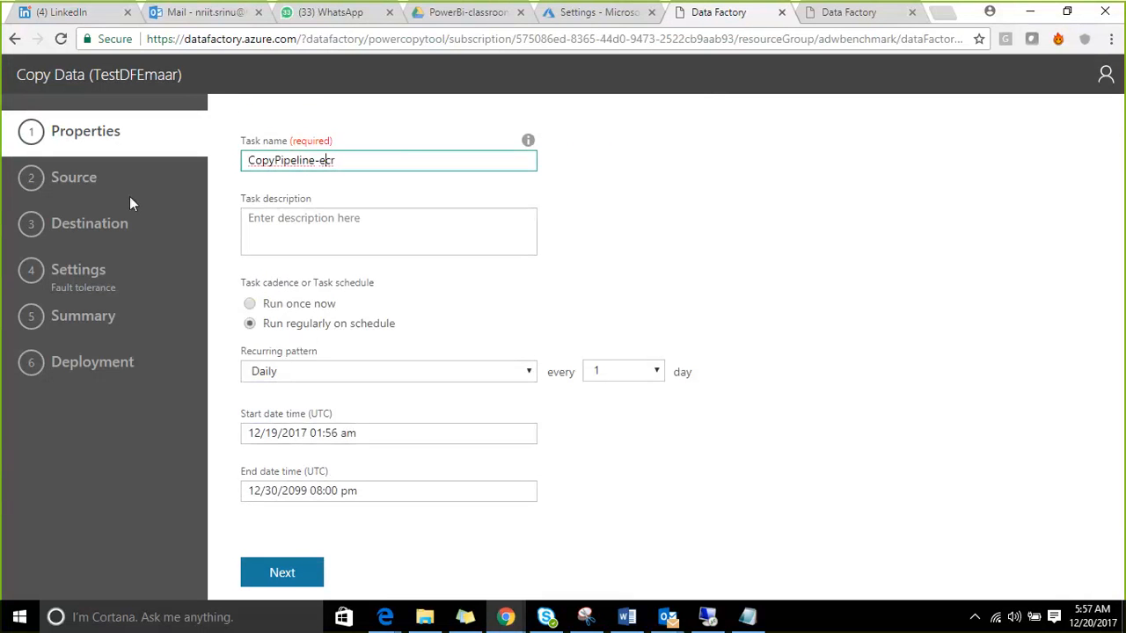
Move from the Properties page to the Source data store list of connectors.
{"action": "left_click", "coordinate": [283, 574]}
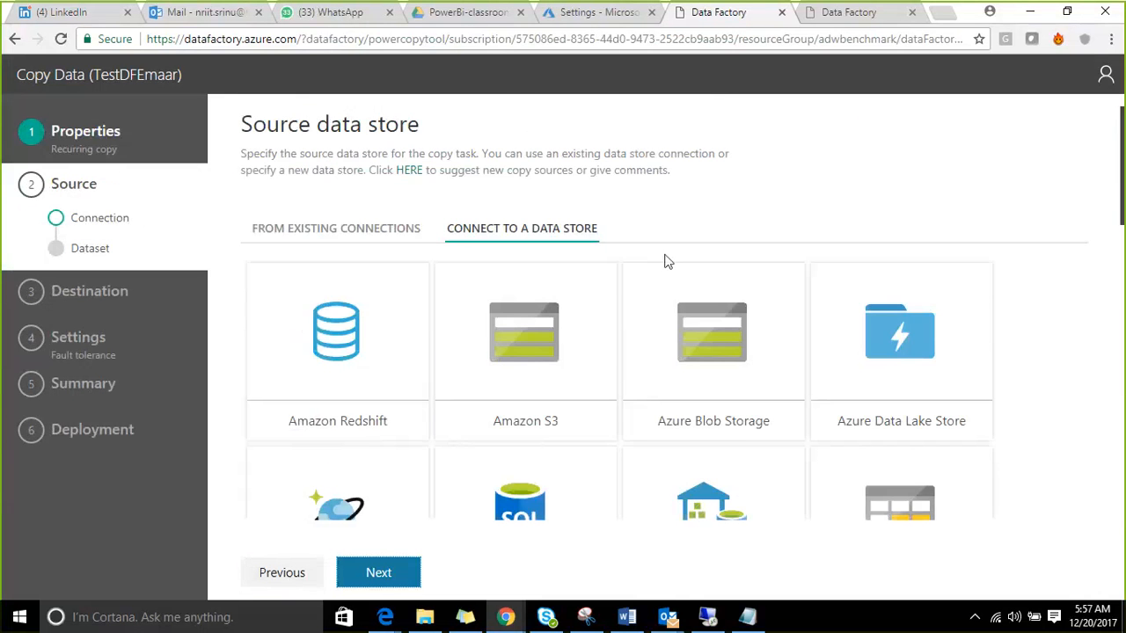
{"action": "scroll", "coordinate": [603, 360], "scroll_direction": "down", "scroll_amount": 9}
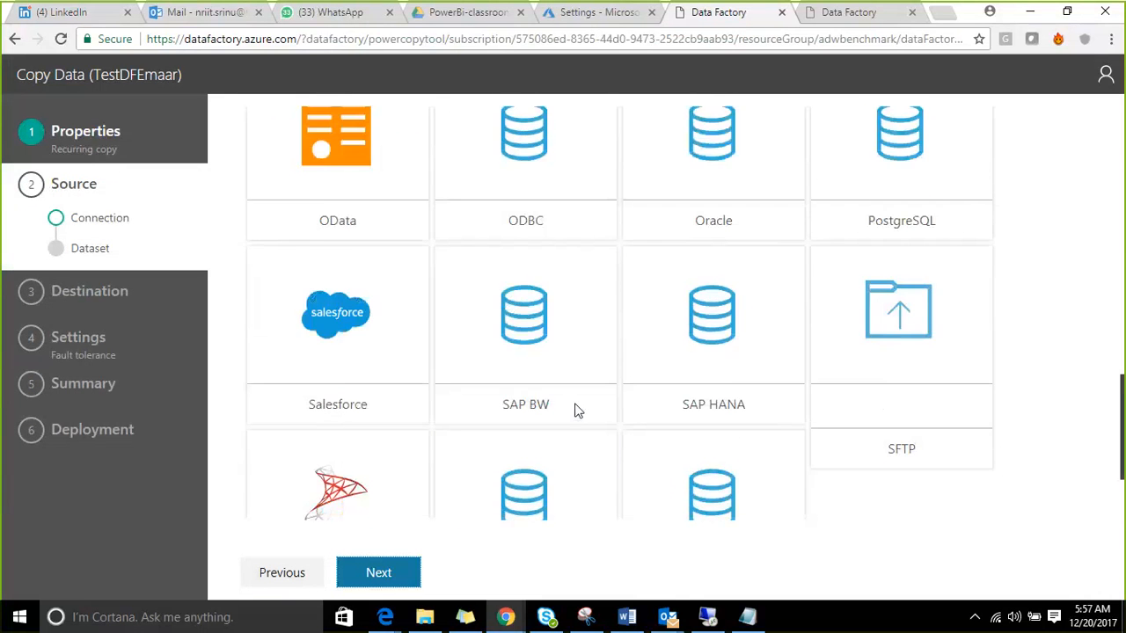
{"action": "scroll", "coordinate": [574, 409], "scroll_direction": "down", "scroll_amount": 1}
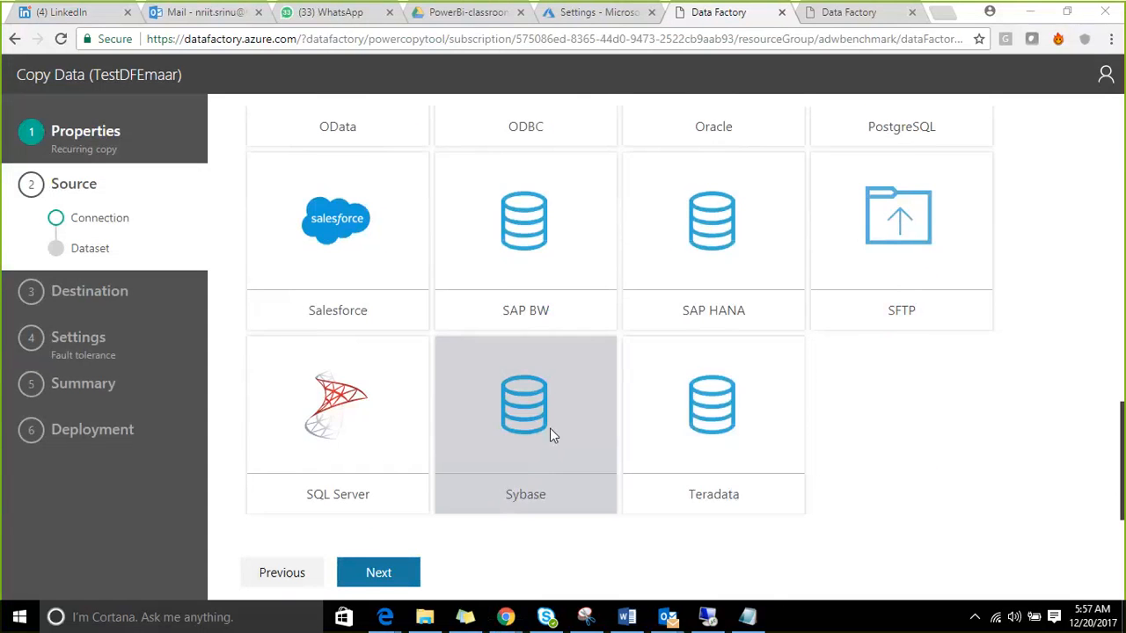
{"action": "scroll", "coordinate": [435, 435], "scroll_direction": "up", "scroll_amount": 1}
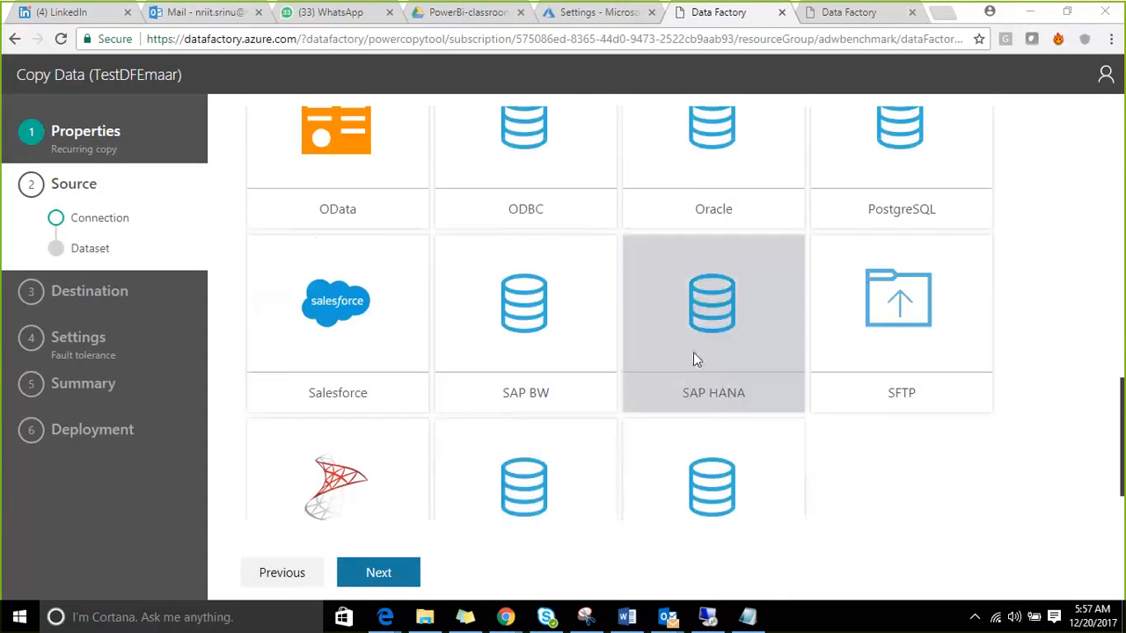
{"action": "scroll", "coordinate": [819, 360], "scroll_direction": "up", "scroll_amount": 1}
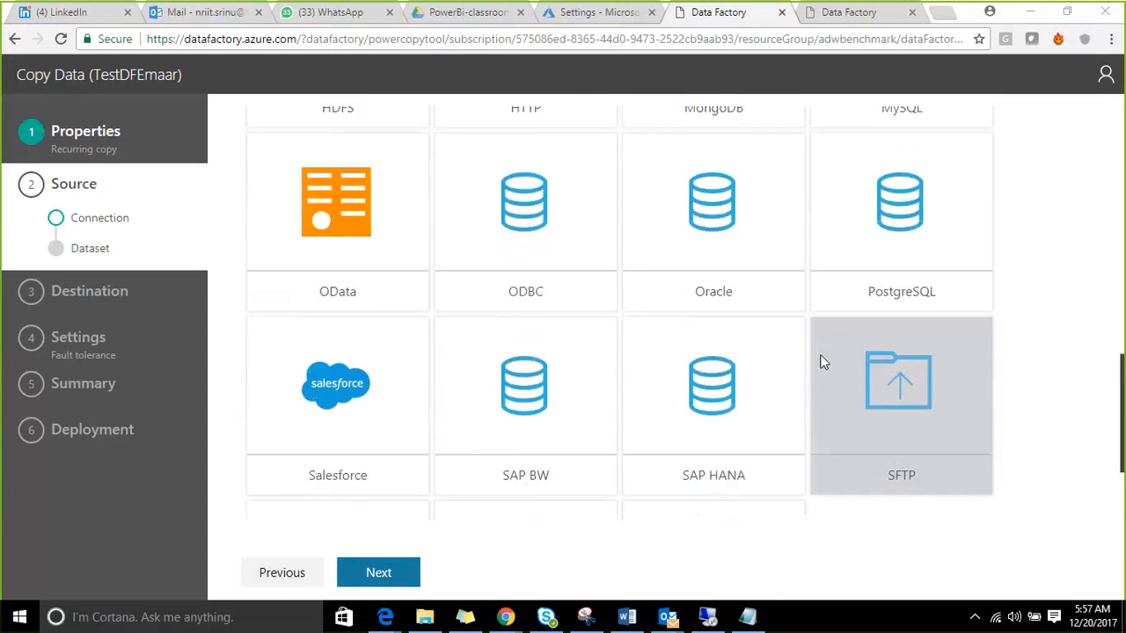
{"action": "scroll", "coordinate": [822, 356], "scroll_direction": "up", "scroll_amount": 1}
{"action": "scroll", "coordinate": [656, 353], "scroll_direction": "up", "scroll_amount": 2}
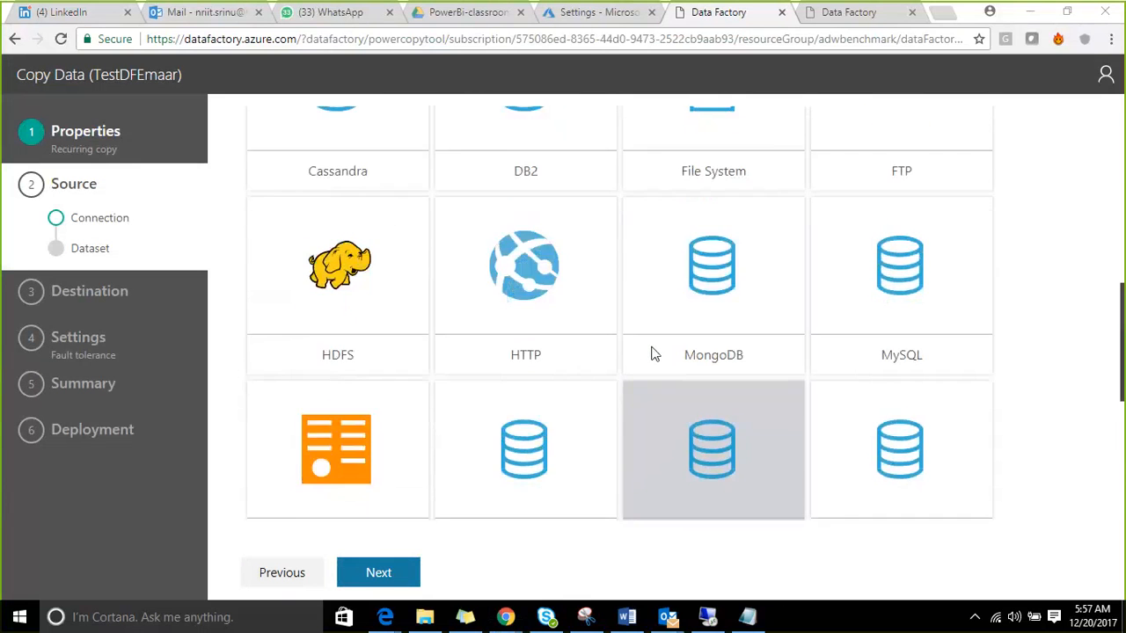
{"action": "scroll", "coordinate": [657, 325], "scroll_direction": "up", "scroll_amount": 2}
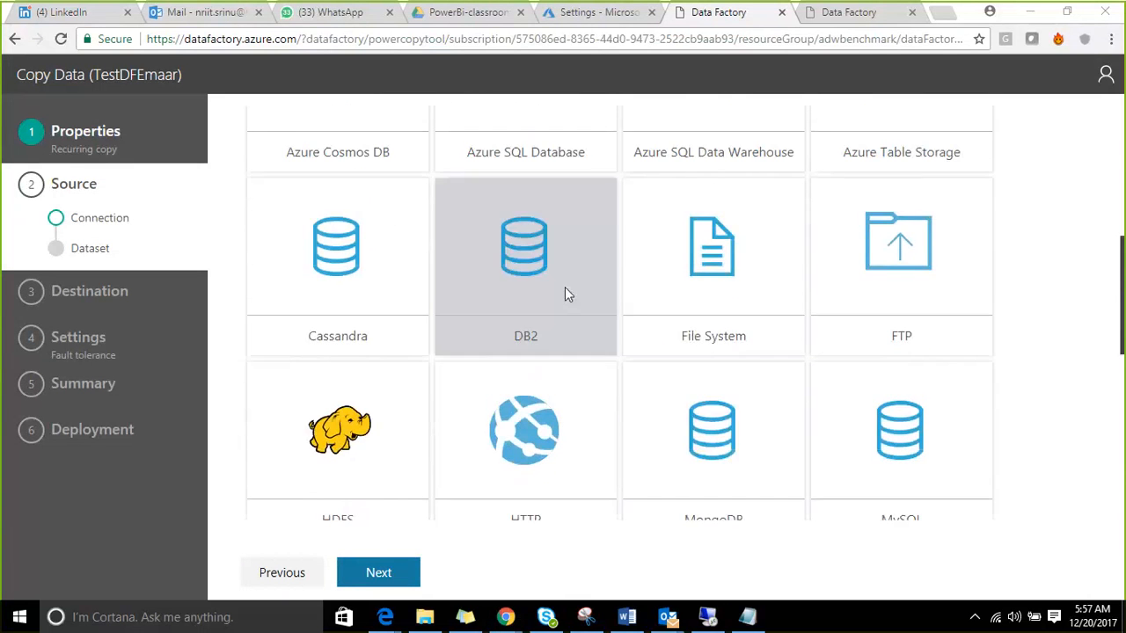
{"action": "scroll", "coordinate": [877, 324], "scroll_direction": "up", "scroll_amount": 2}
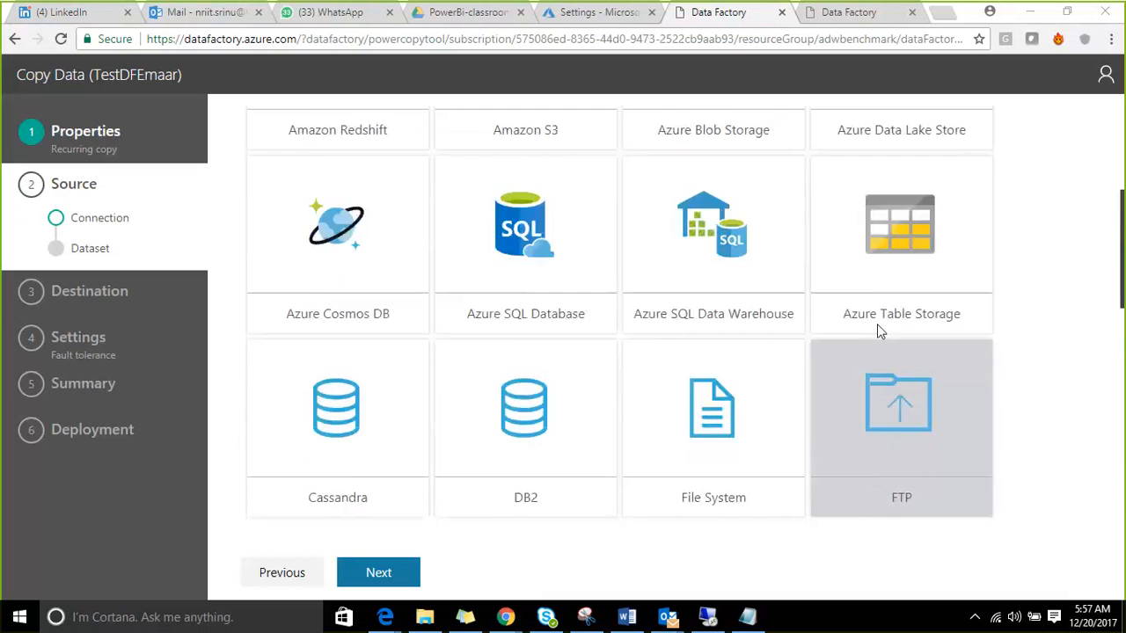
{"action": "scroll", "coordinate": [877, 323], "scroll_direction": "up", "scroll_amount": 1}
{"action": "scroll", "coordinate": [624, 325], "scroll_direction": "up", "scroll_amount": 3}
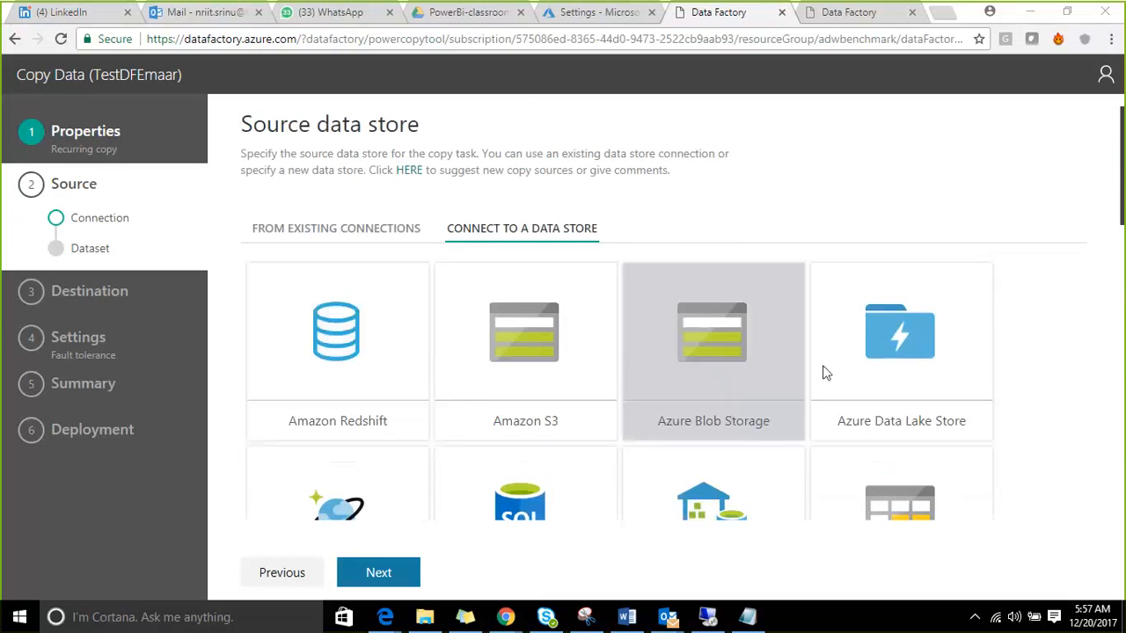
Choose Azure Data Lake Store as the source data store.
{"action": "double_click", "coordinate": [881, 347]}
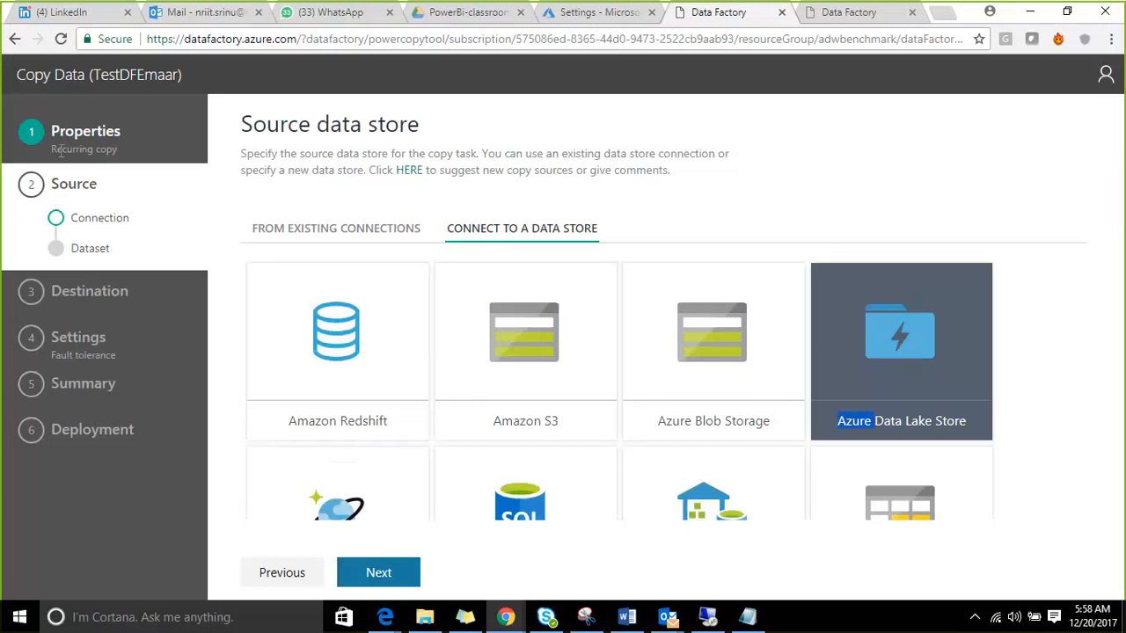
{"action": "scroll", "coordinate": [751, 336], "scroll_direction": "down", "scroll_amount": 1}
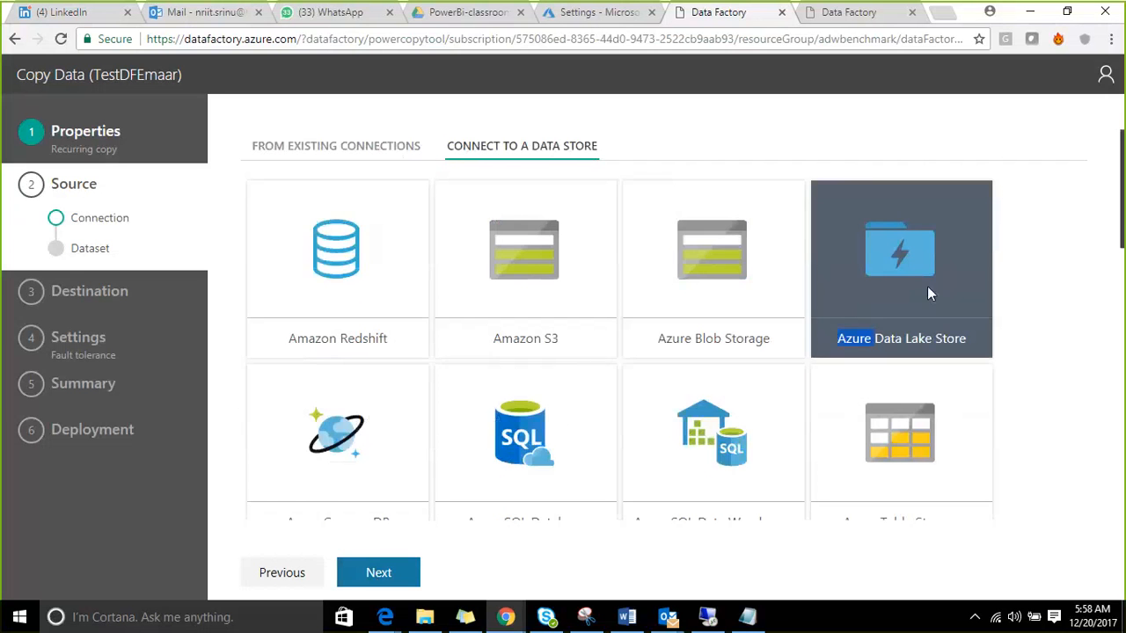
{"action": "left_click", "coordinate": [911, 243]}
{"action": "scroll", "coordinate": [910, 243], "scroll_direction": "down", "scroll_amount": 5}
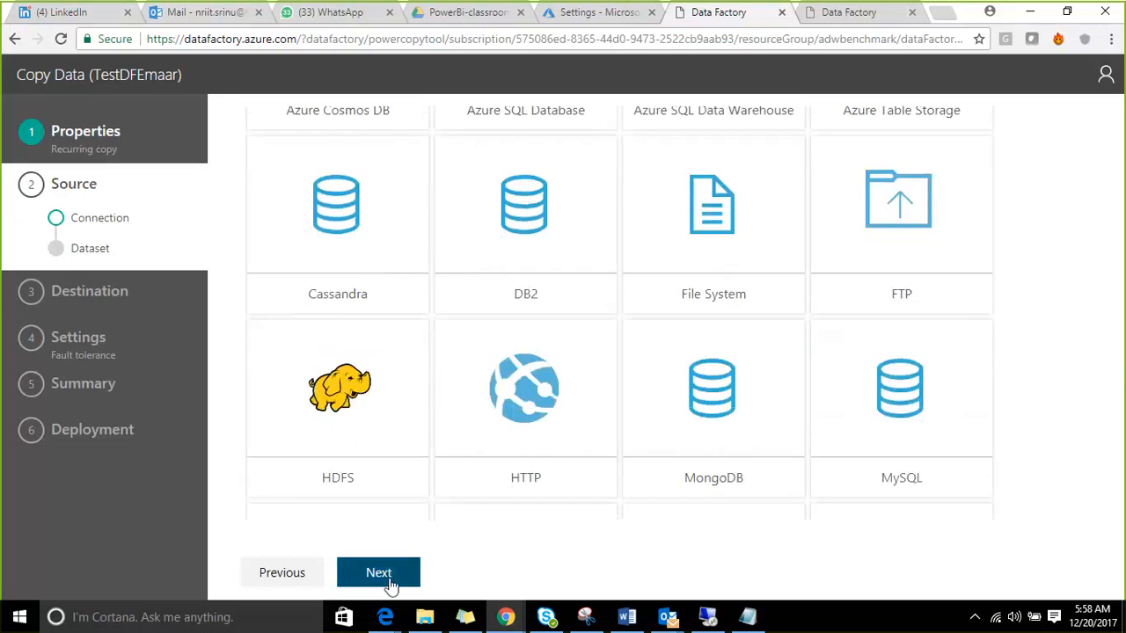
Set the Data Lake selection method to From Azure subscriptions with the Emaar B2C AD subscription.
{"action": "left_click", "coordinate": [387, 579]}
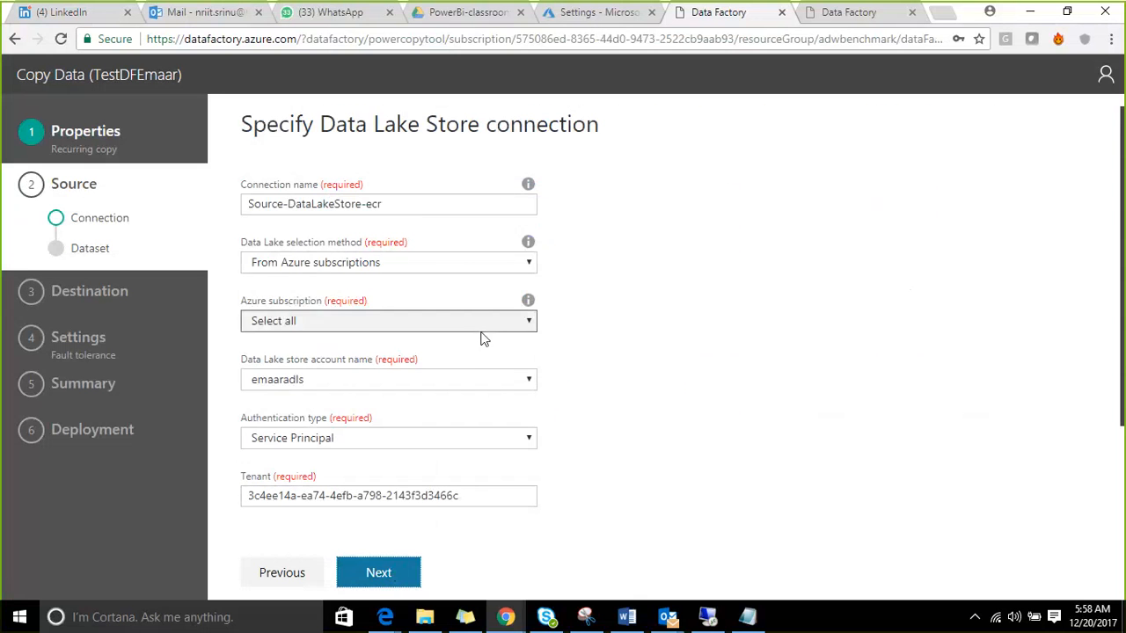
{"action": "left_click", "coordinate": [503, 262]}
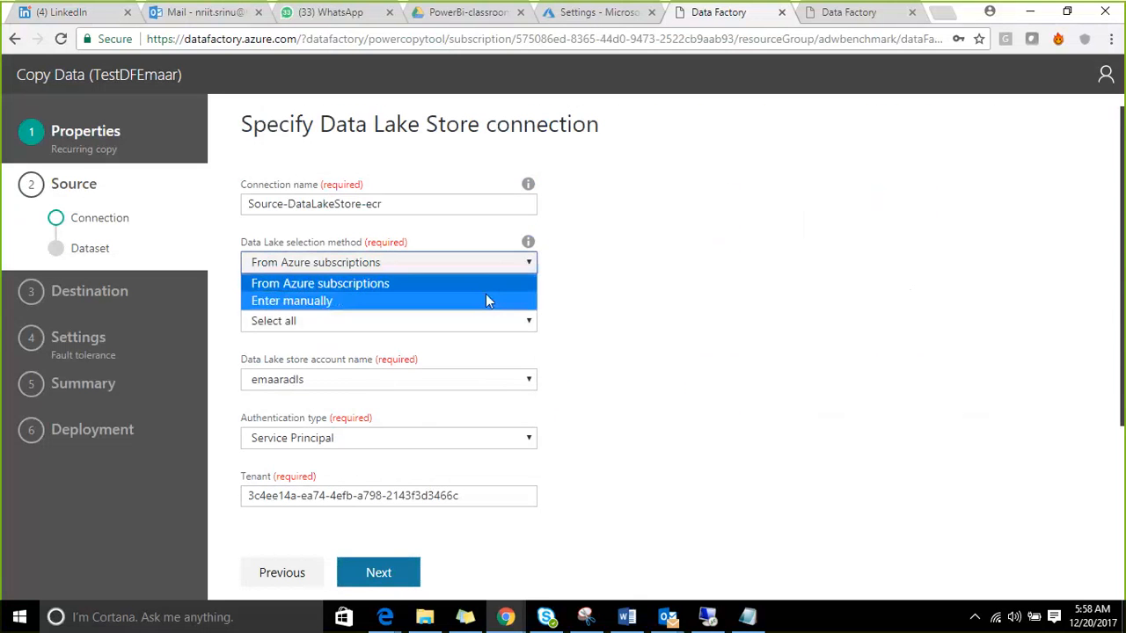
{"action": "left_click", "coordinate": [488, 299]}
{"action": "left_click", "coordinate": [500, 263]}
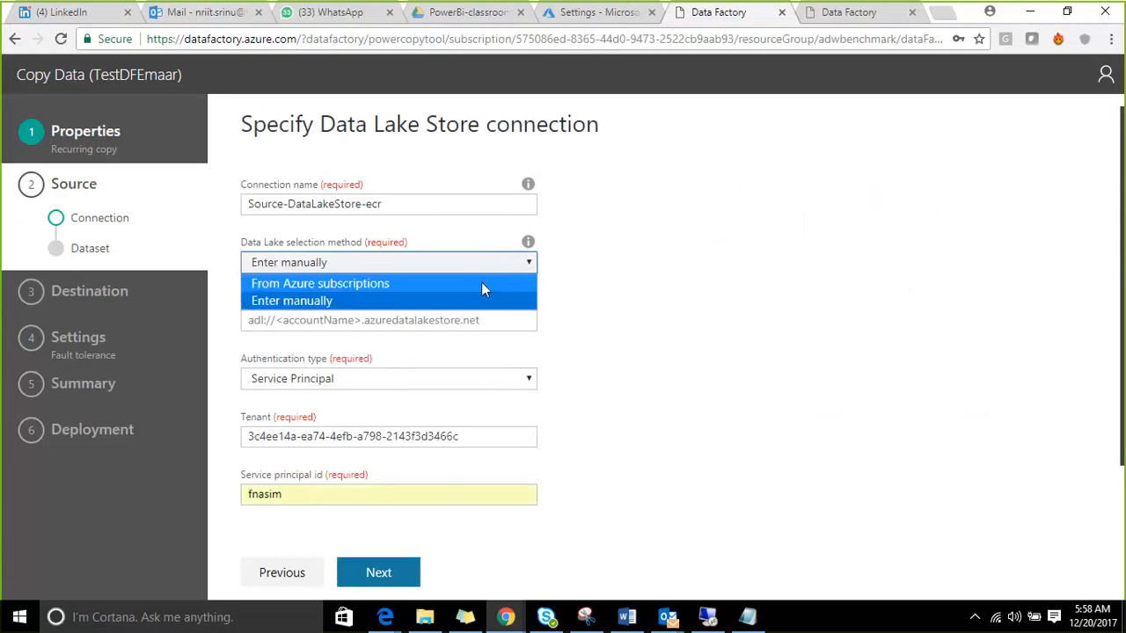
{"action": "left_click", "coordinate": [485, 284]}
{"action": "left_click", "coordinate": [503, 321]}
{"action": "left_click", "coordinate": [431, 361]}
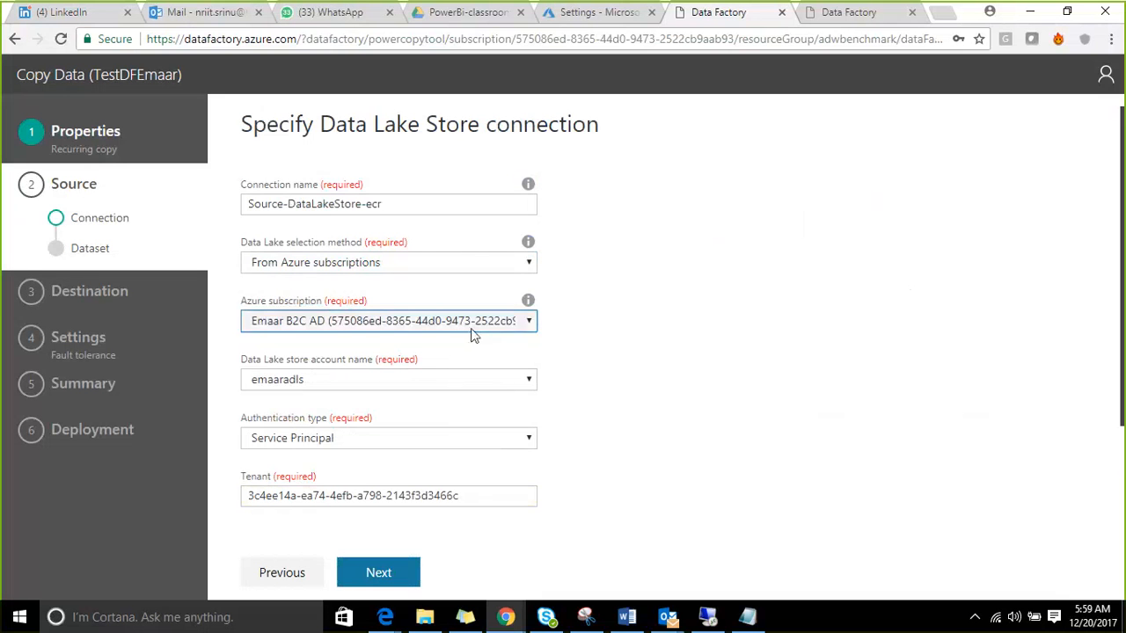
Choose the testdb Data Lake Store account with OAuth authentication and continue.
{"action": "left_click", "coordinate": [413, 384]}
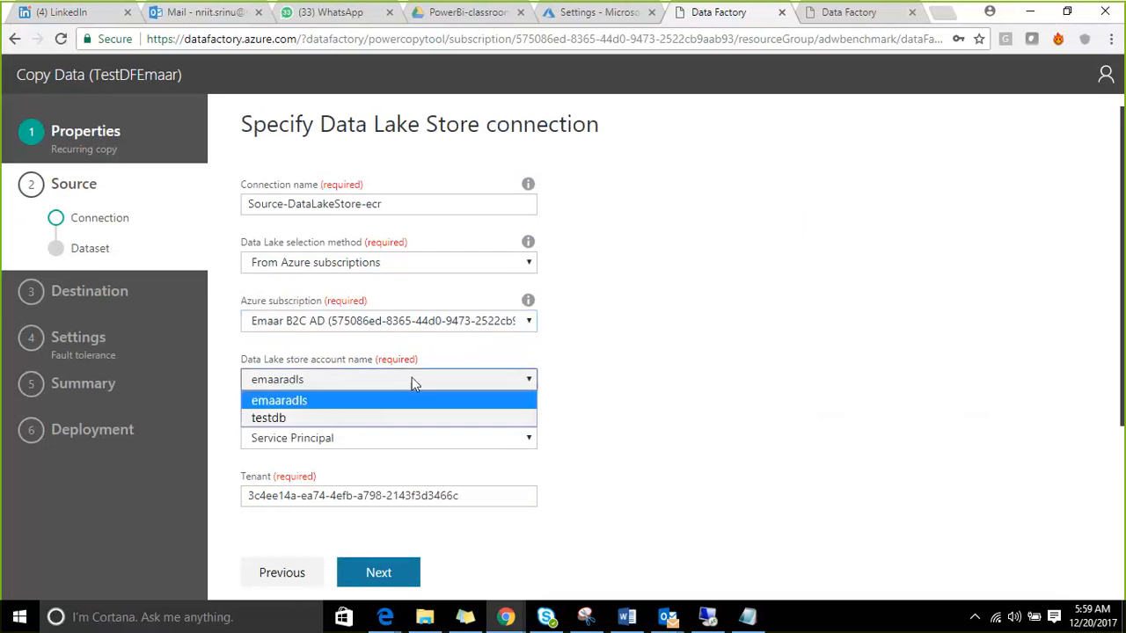
{"action": "left_click", "coordinate": [396, 421]}
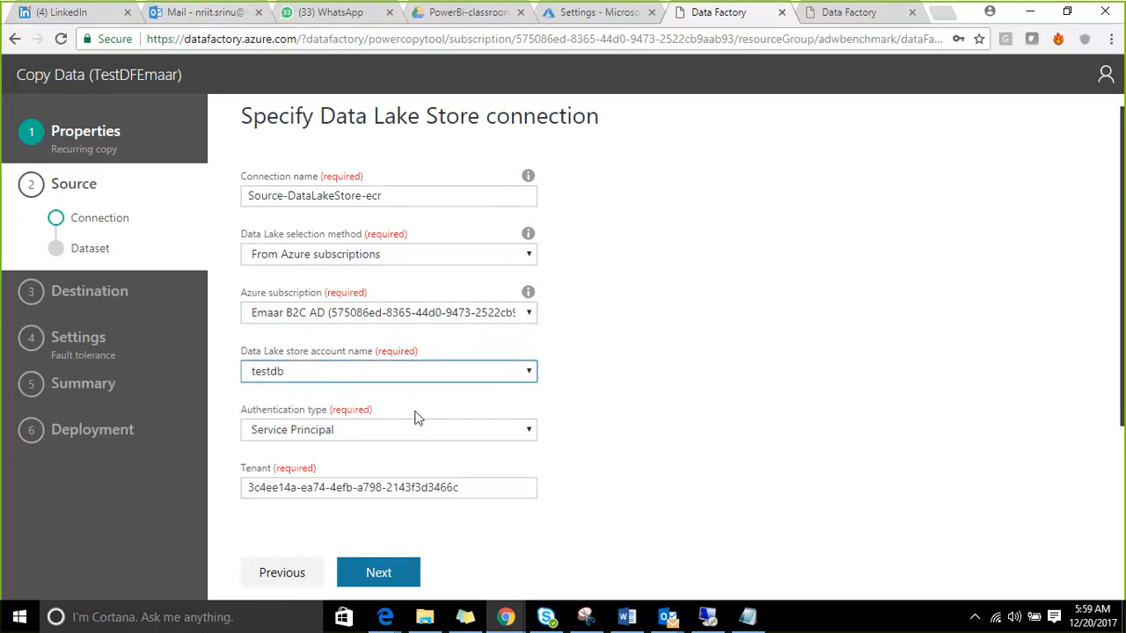
{"action": "scroll", "coordinate": [447, 316], "scroll_direction": "down", "scroll_amount": 2}
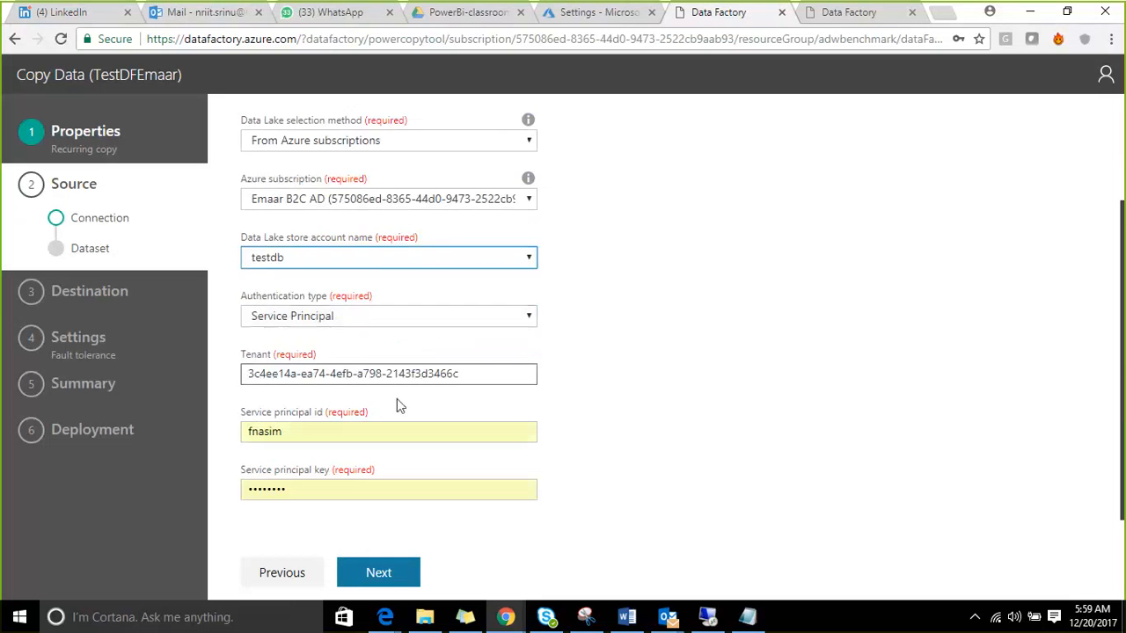
{"action": "left_click", "coordinate": [364, 316]}
{"action": "left_click", "coordinate": [357, 353]}
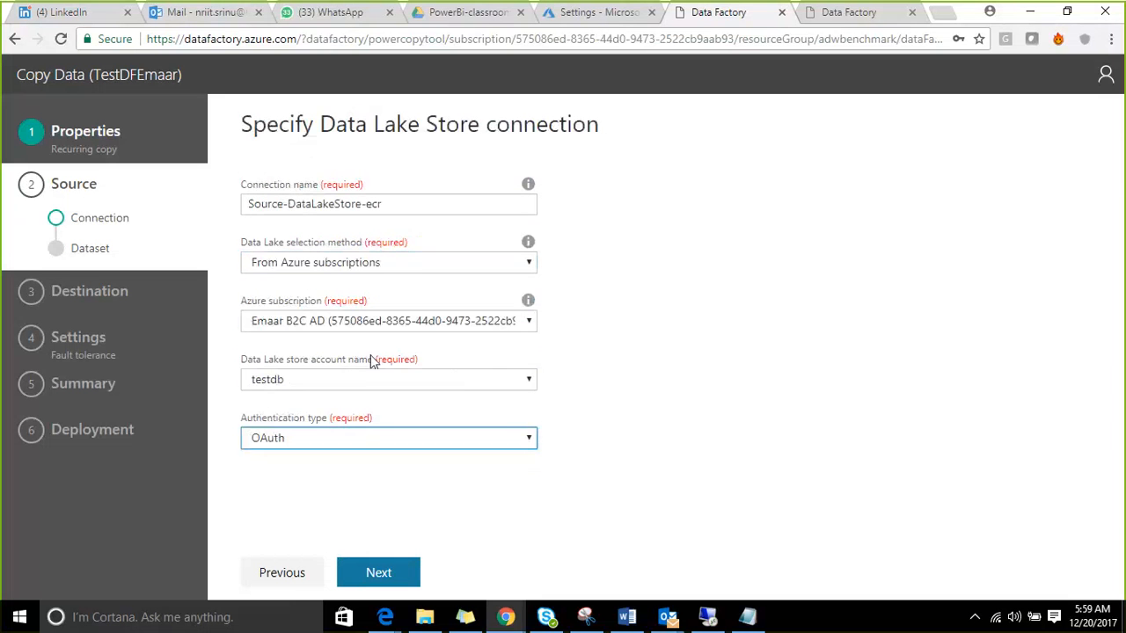
{"action": "left_click", "coordinate": [369, 576]}
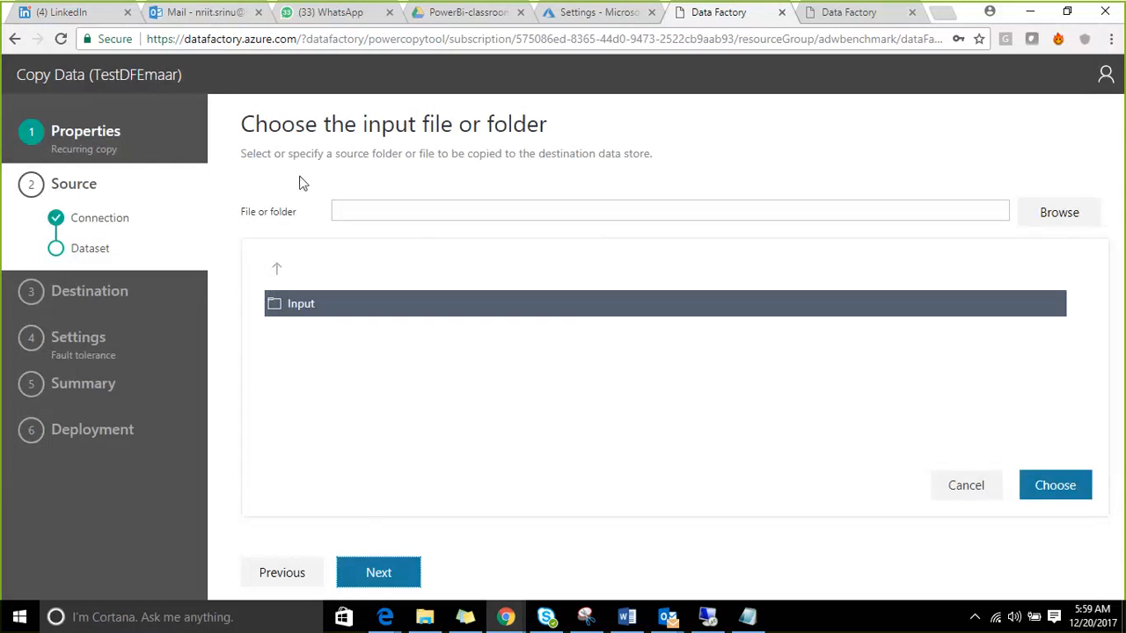
Select Input/data.csv as the source file and continue to file format settings.
{"action": "double_click", "coordinate": [334, 310]}
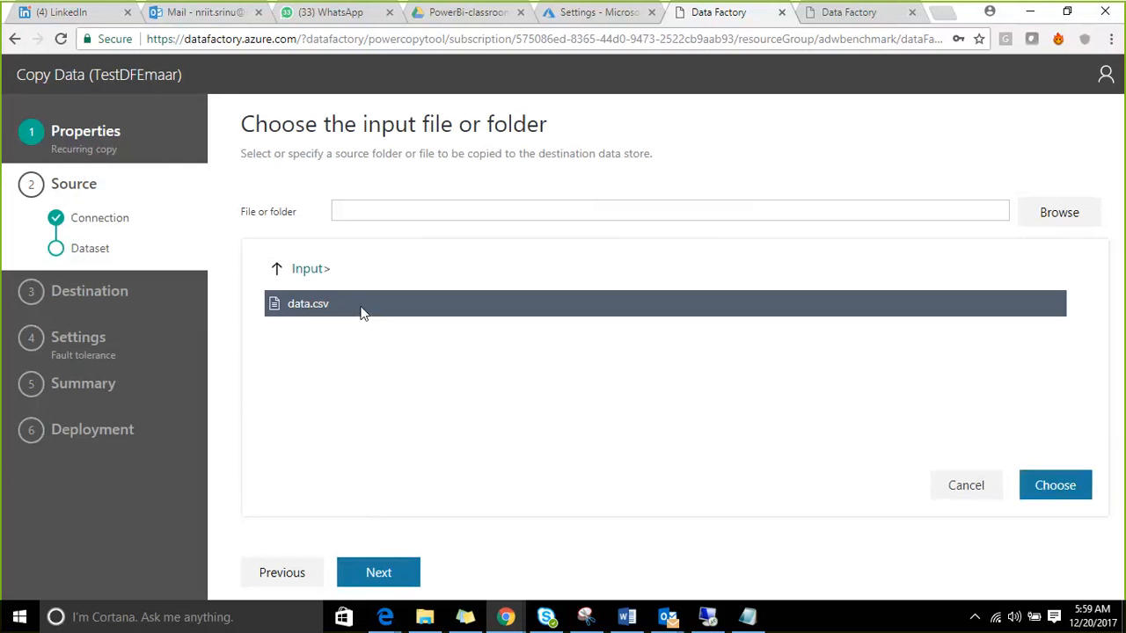
{"action": "double_click", "coordinate": [364, 314]}
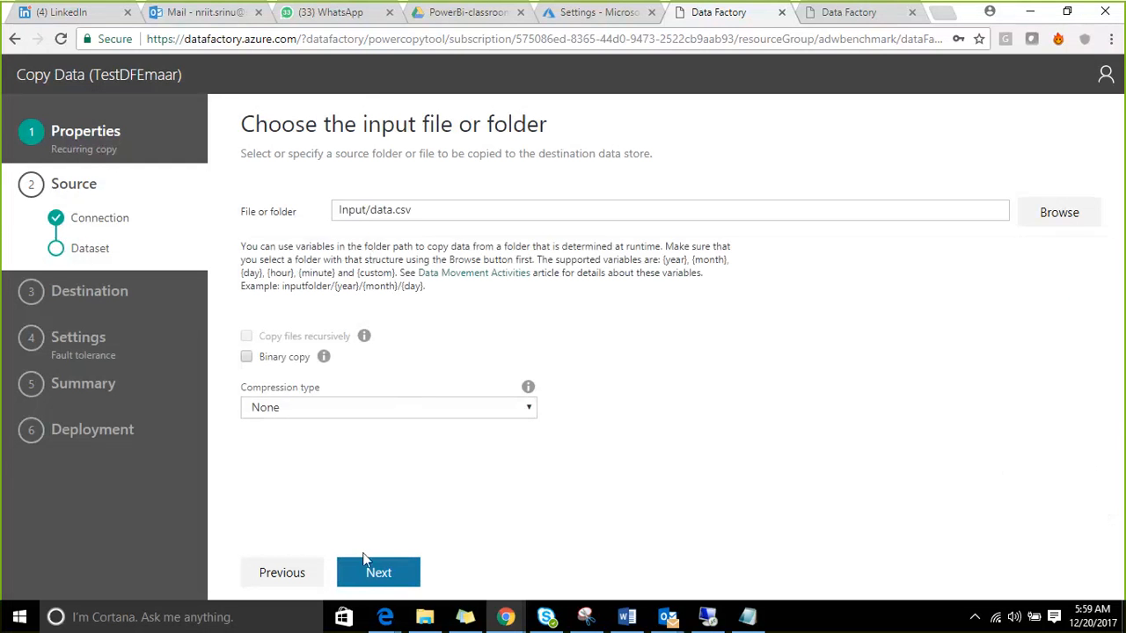
{"action": "left_click", "coordinate": [378, 581]}
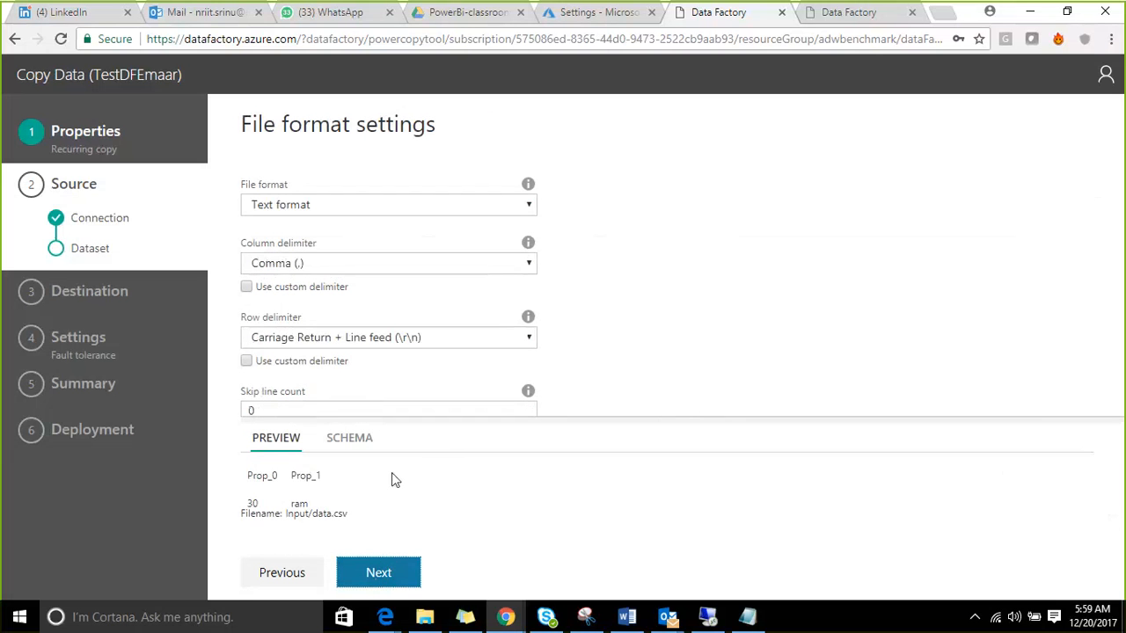
Keep the Comma column delimiter and CRLF rows, check the Prop_0/Prop_1 preview, and continue.
{"action": "scroll", "coordinate": [393, 478], "scroll_direction": "down", "scroll_amount": 1}
{"action": "scroll", "coordinate": [334, 506], "scroll_direction": "up", "scroll_amount": 1}
{"action": "scroll", "coordinate": [292, 484], "scroll_direction": "down", "scroll_amount": 1}
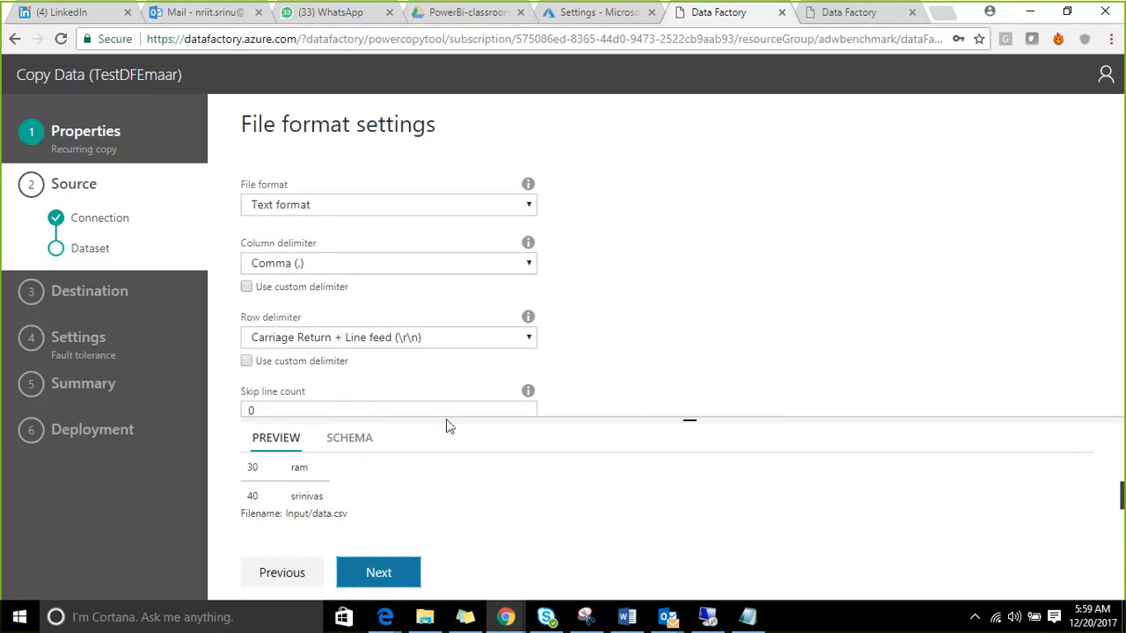
{"action": "scroll", "coordinate": [666, 276], "scroll_direction": "down", "scroll_amount": 2}
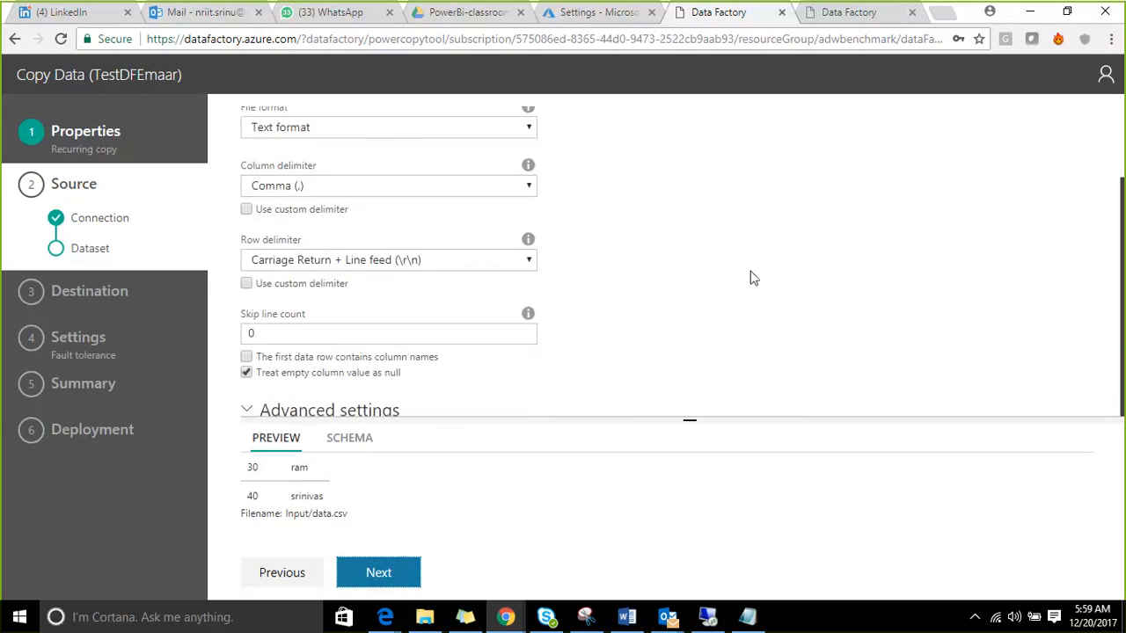
{"action": "scroll", "coordinate": [325, 247], "scroll_direction": "up", "scroll_amount": 2}
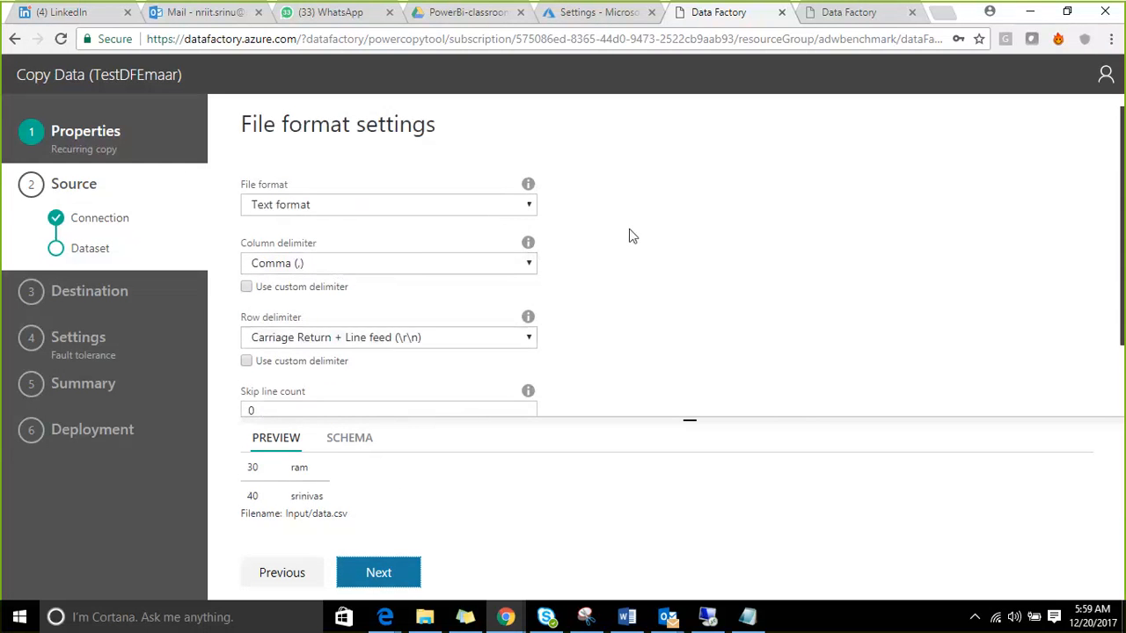
{"action": "scroll", "coordinate": [631, 231], "scroll_direction": "down", "scroll_amount": 2}
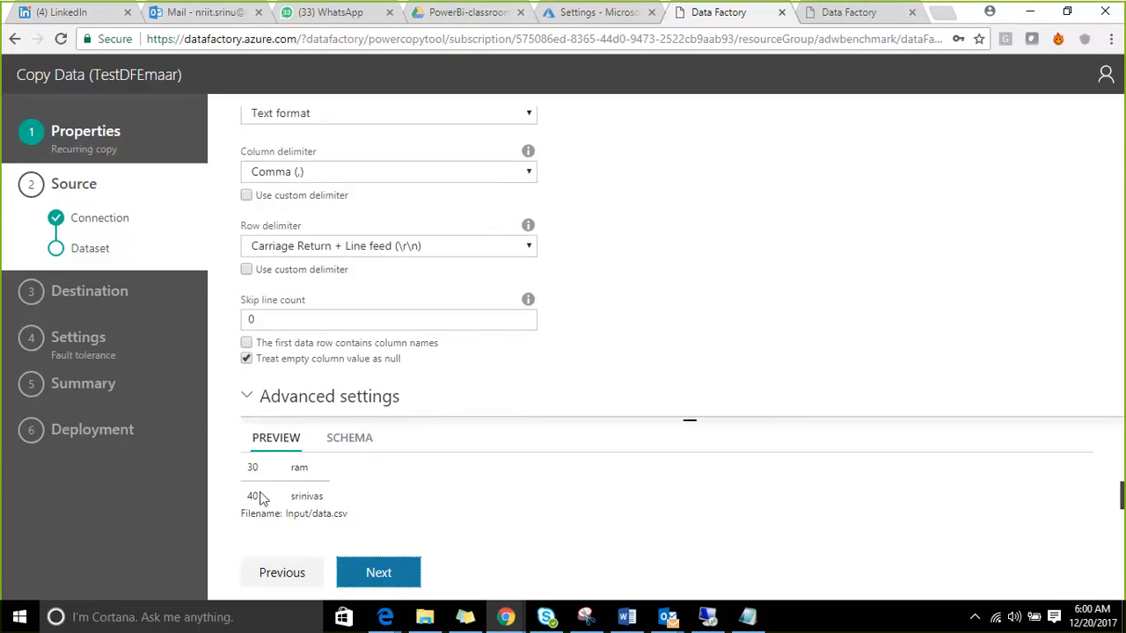
{"action": "left_click", "coordinate": [446, 175]}
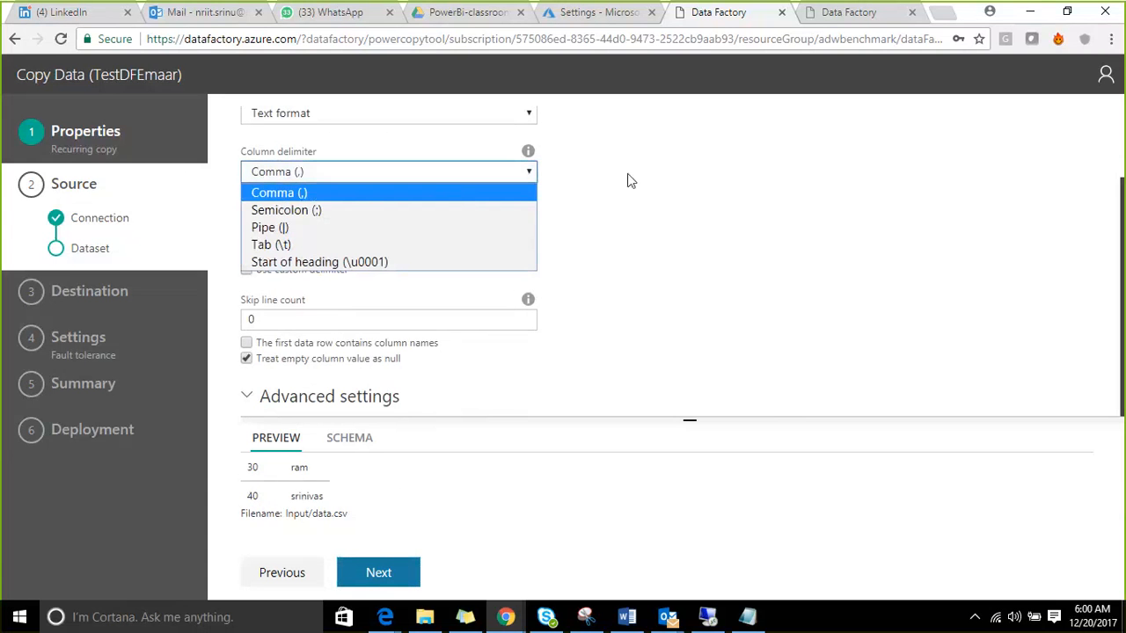
{"action": "left_click", "coordinate": [685, 180]}
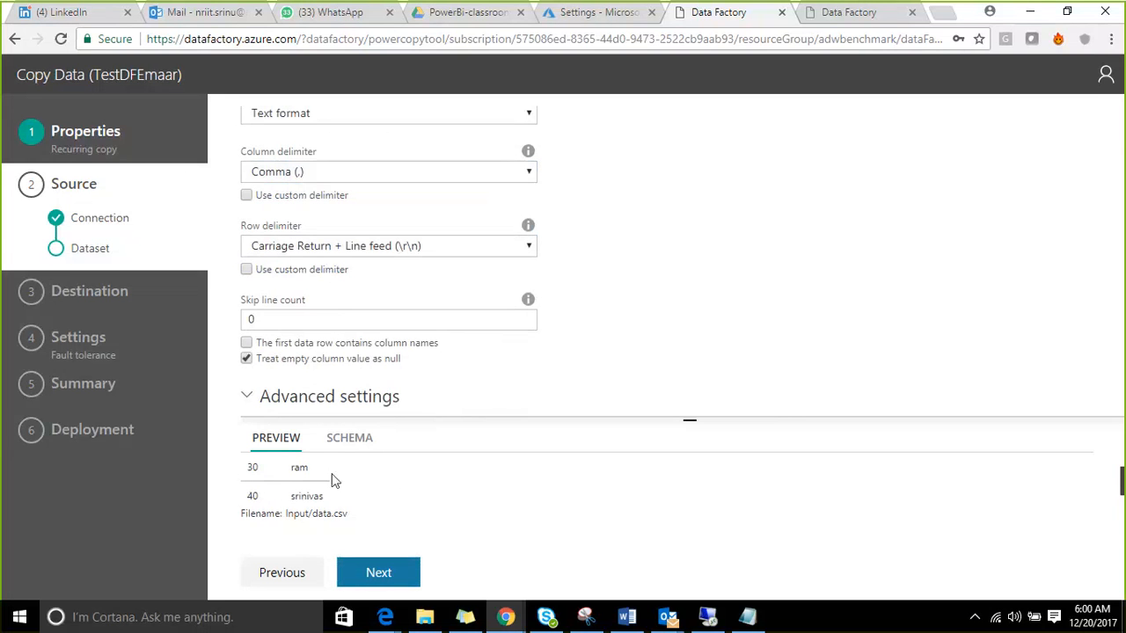
{"action": "scroll", "coordinate": [334, 478], "scroll_direction": "up", "scroll_amount": 2}
{"action": "left_click_drag", "start_coordinate": [250, 478], "coordinate": [348, 487]}
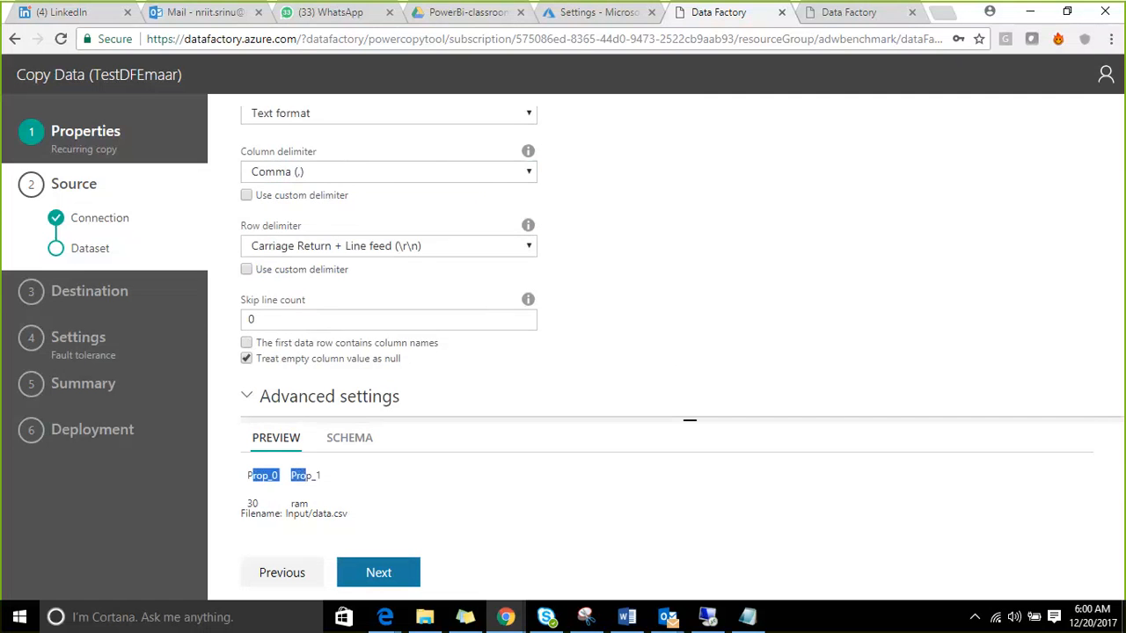
{"action": "left_click", "coordinate": [345, 579]}
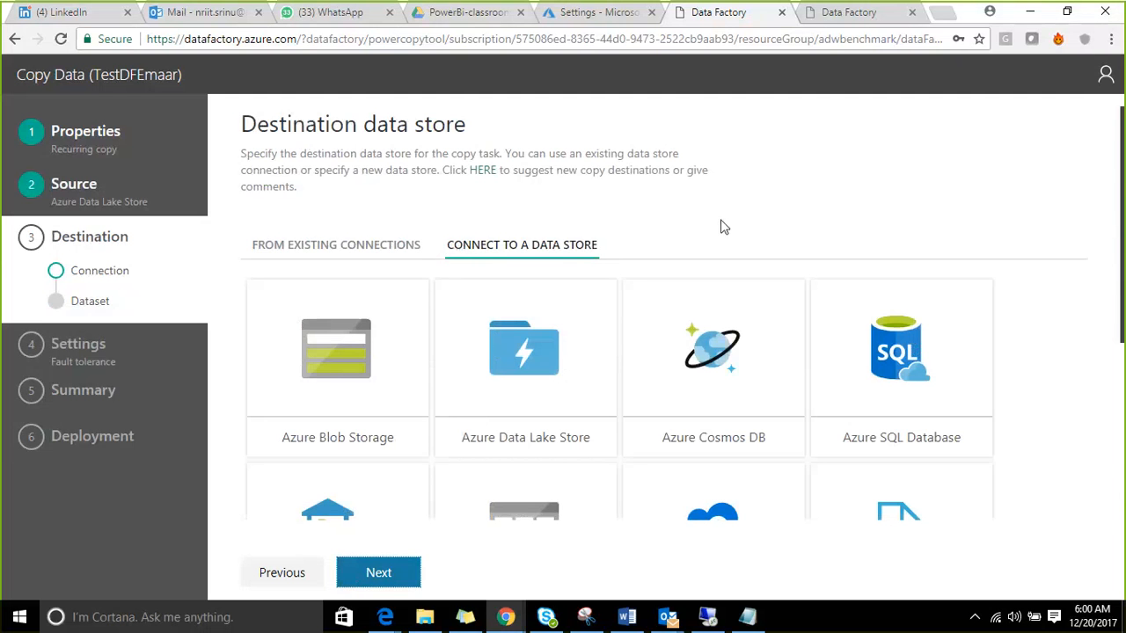
Select the Azure SQL Data Warehouse tile as the destination store.
{"action": "scroll", "coordinate": [717, 256], "scroll_direction": "down", "scroll_amount": 3}
{"action": "scroll", "coordinate": [791, 281], "scroll_direction": "up", "scroll_amount": 3}
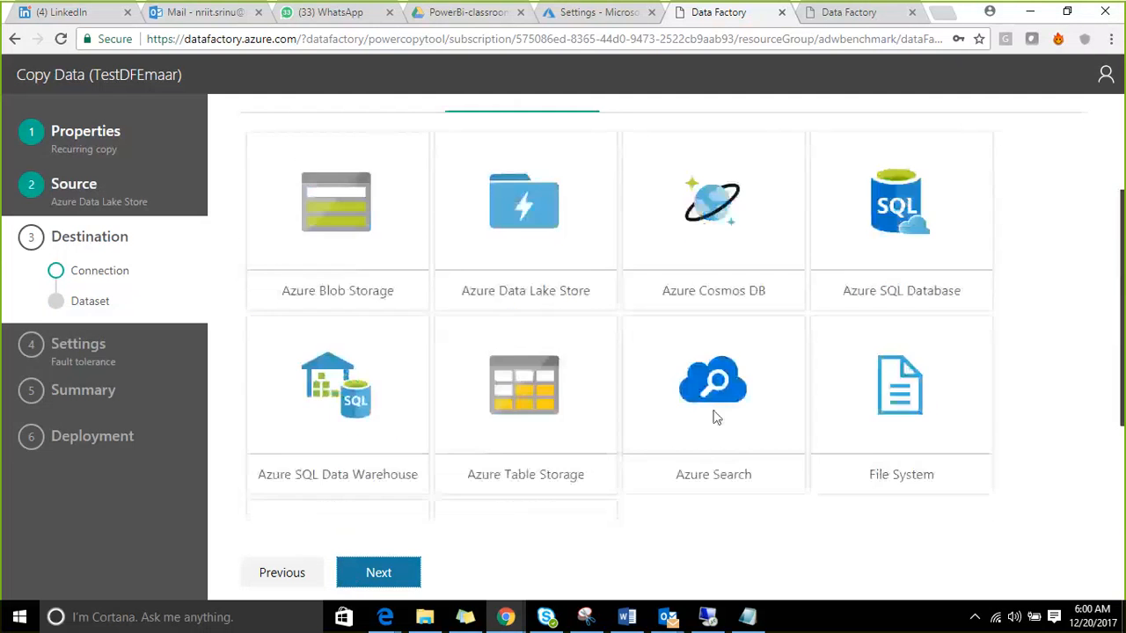
{"action": "scroll", "coordinate": [800, 268], "scroll_direction": "down", "scroll_amount": 3}
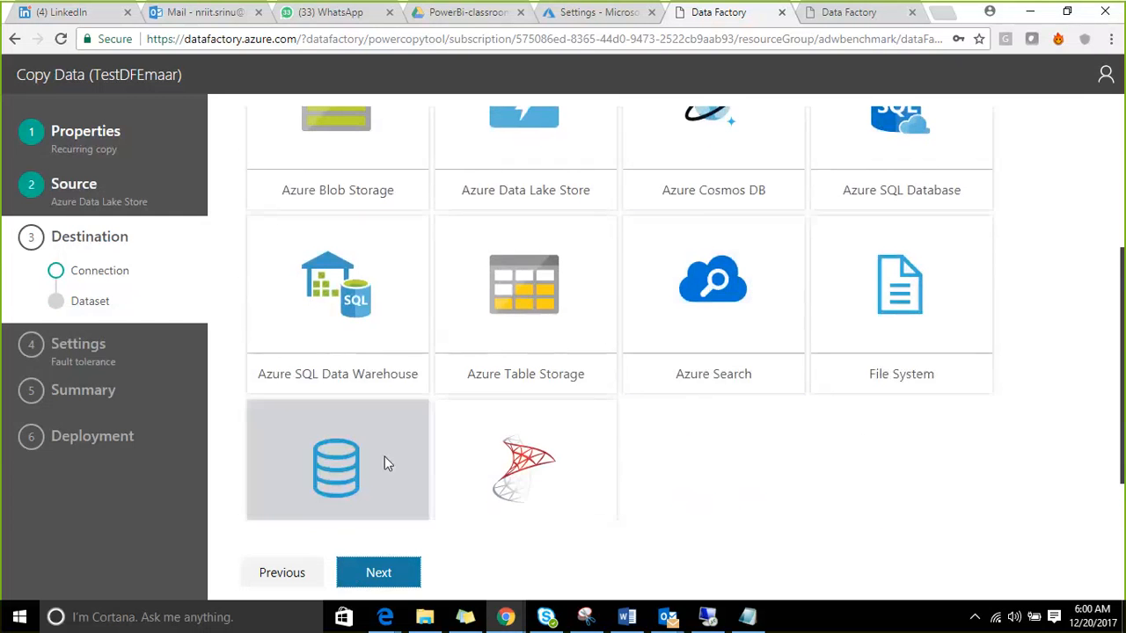
{"action": "scroll", "coordinate": [400, 440], "scroll_direction": "down", "scroll_amount": 1}
{"action": "scroll", "coordinate": [363, 237], "scroll_direction": "up", "scroll_amount": 3}
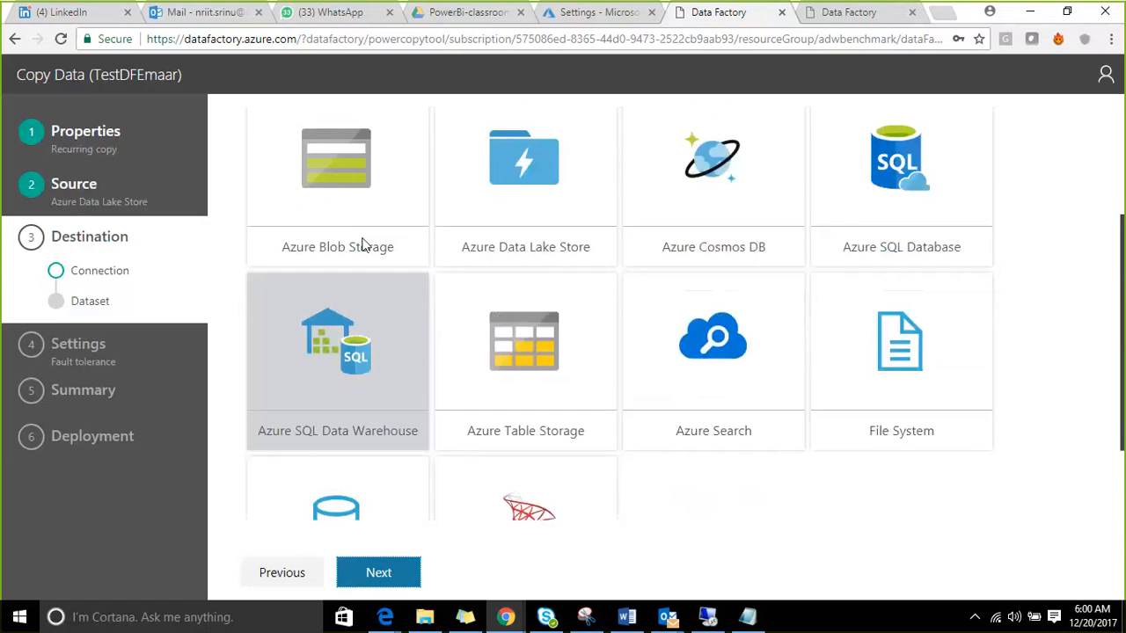
{"action": "left_click", "coordinate": [335, 398]}
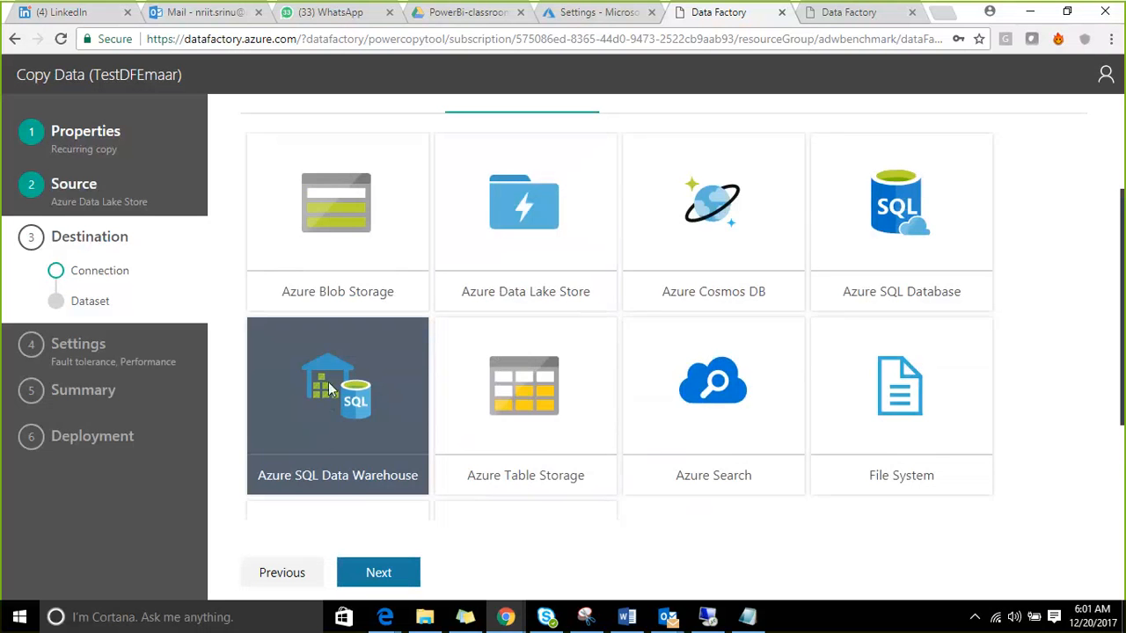
Connect the destination to database ADW_SampleDb under the Emaar B2C AD subscription and continue.
{"action": "left_click", "coordinate": [380, 581]}
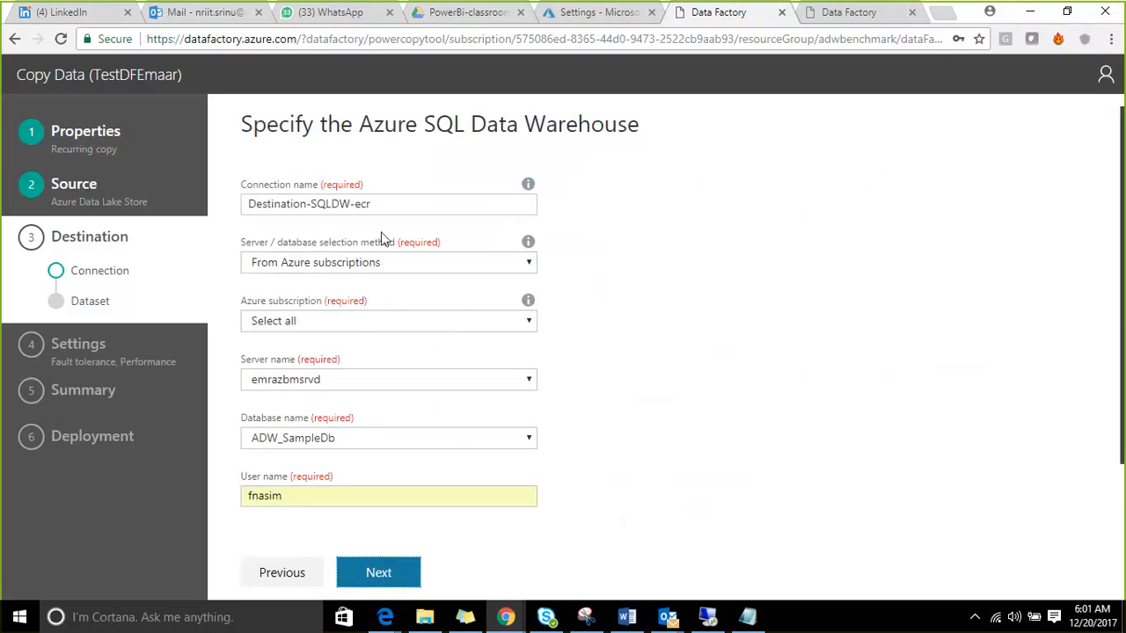
{"action": "left_click", "coordinate": [444, 320]}
{"action": "left_click", "coordinate": [417, 357]}
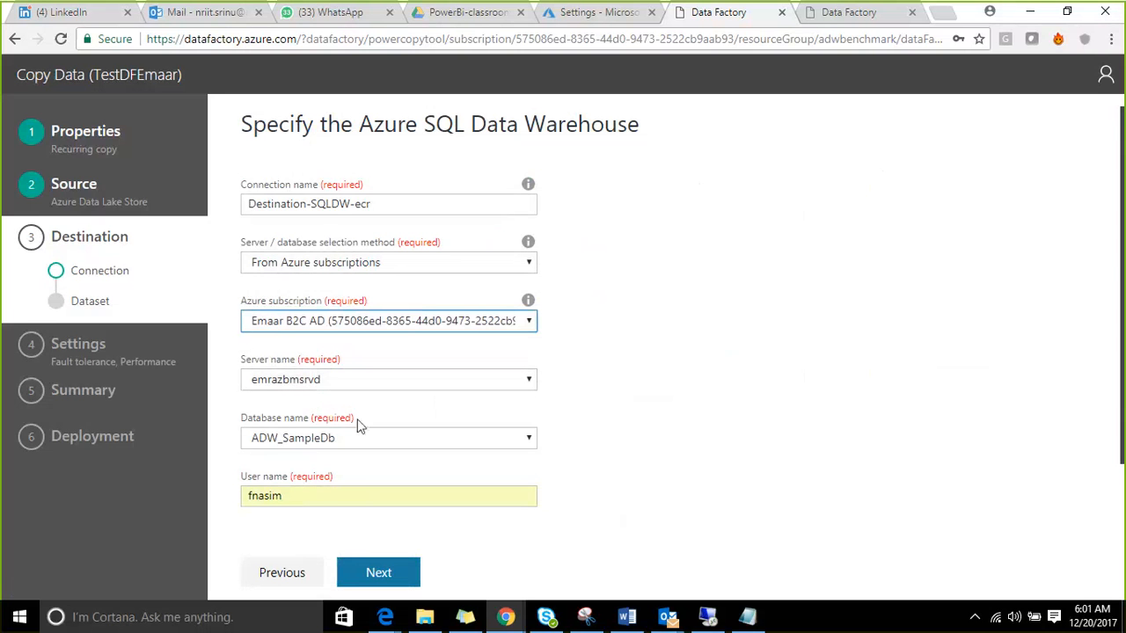
{"action": "left_click", "coordinate": [403, 439]}
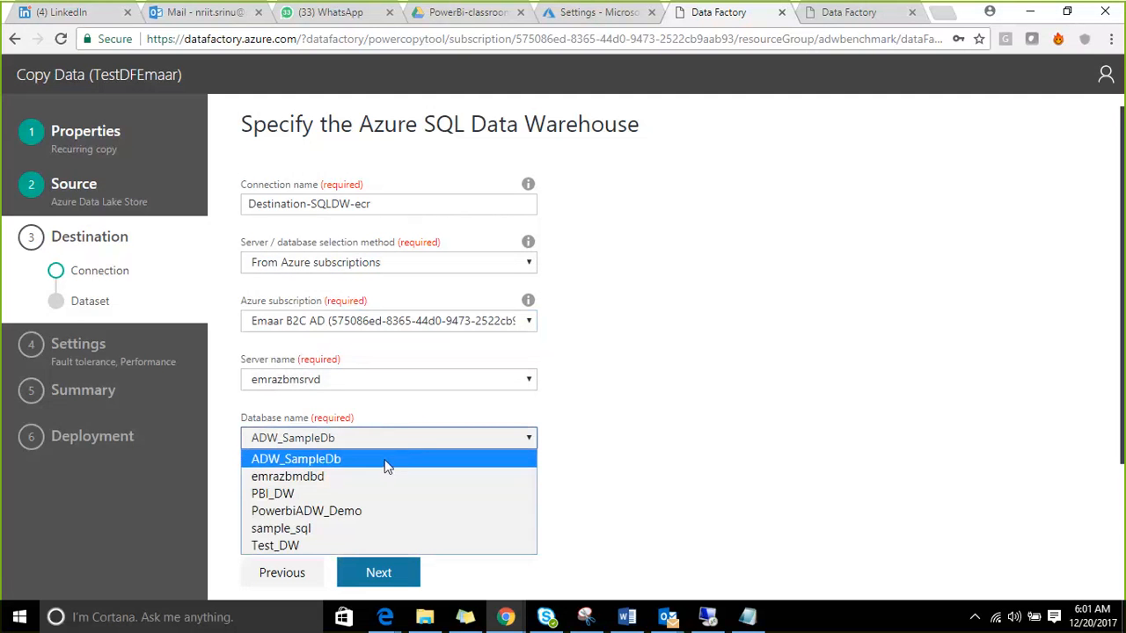
{"action": "left_click", "coordinate": [387, 460]}
{"action": "scroll", "coordinate": [616, 344], "scroll_direction": "down", "scroll_amount": 1}
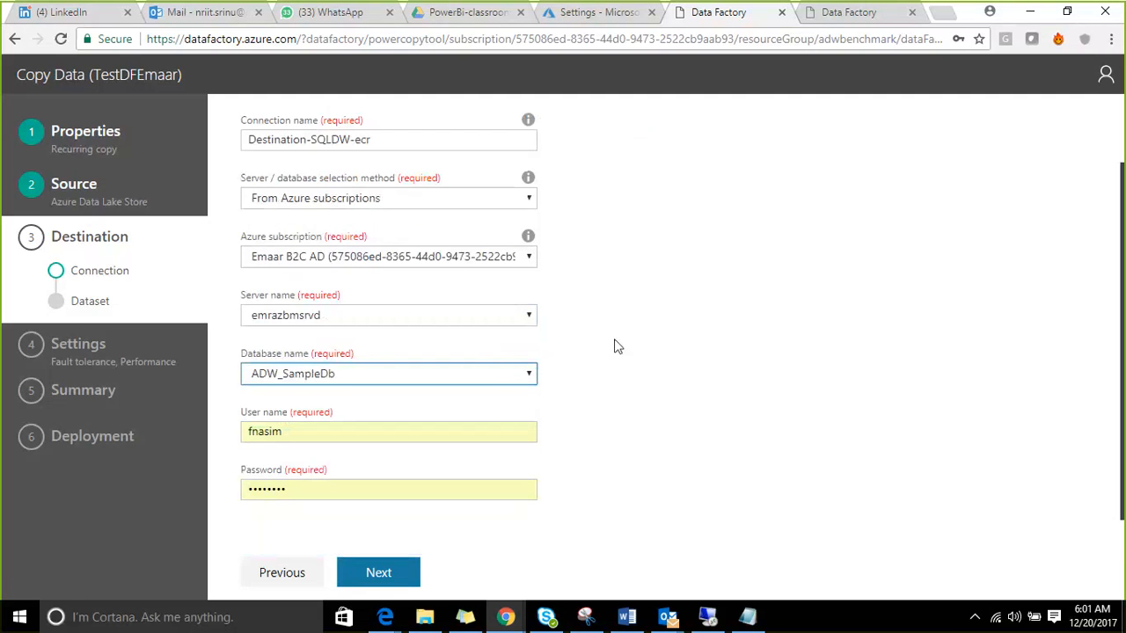
{"action": "left_click", "coordinate": [377, 573]}
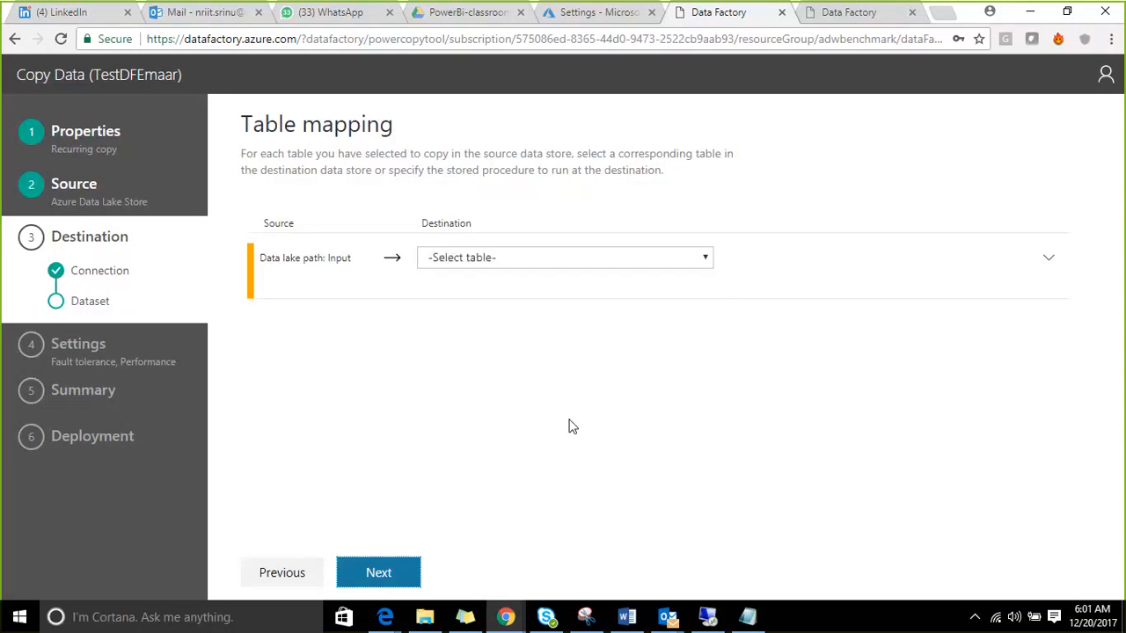
Go back and change the destination database to PowerbiADW_Demo, then return to table mapping.
{"action": "left_click", "coordinate": [616, 258]}
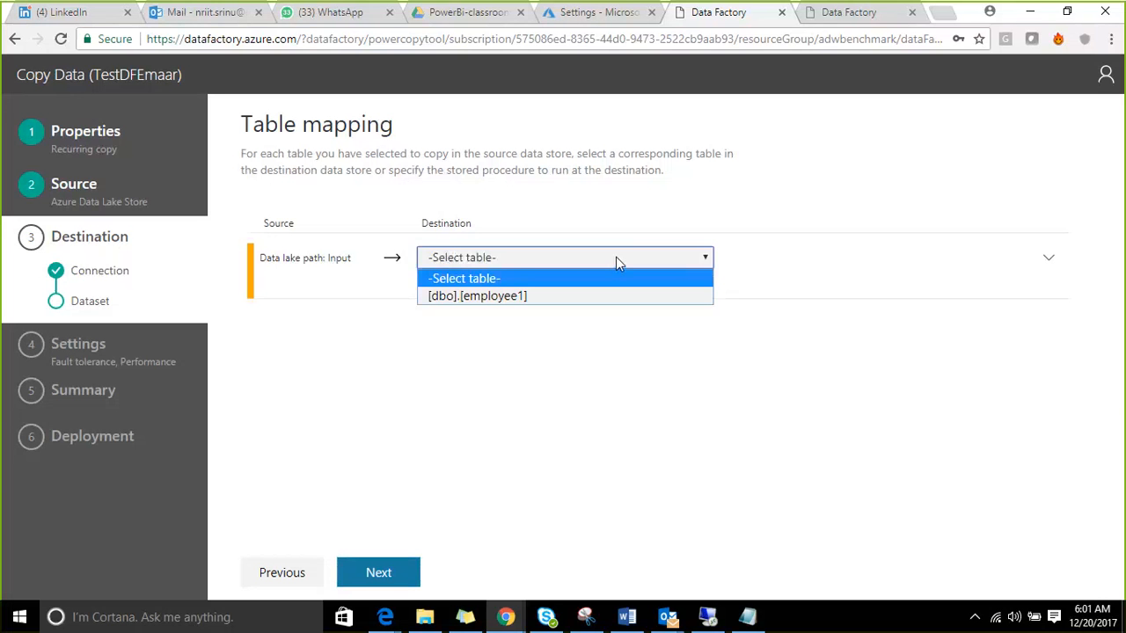
{"action": "left_click", "coordinate": [282, 573]}
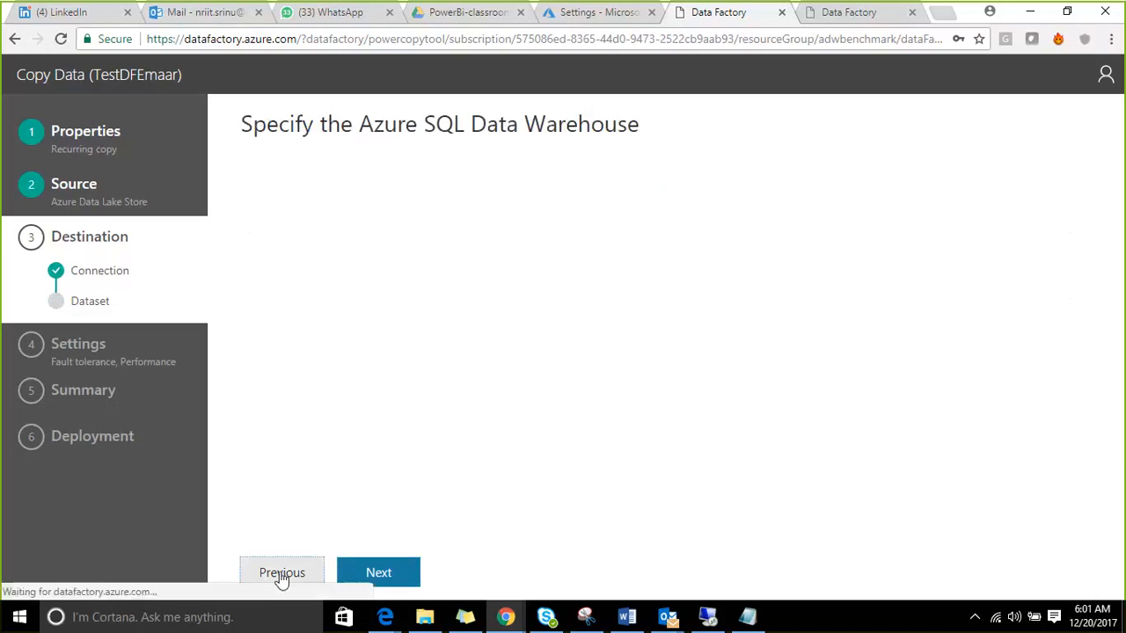
{"action": "left_click", "coordinate": [488, 433]}
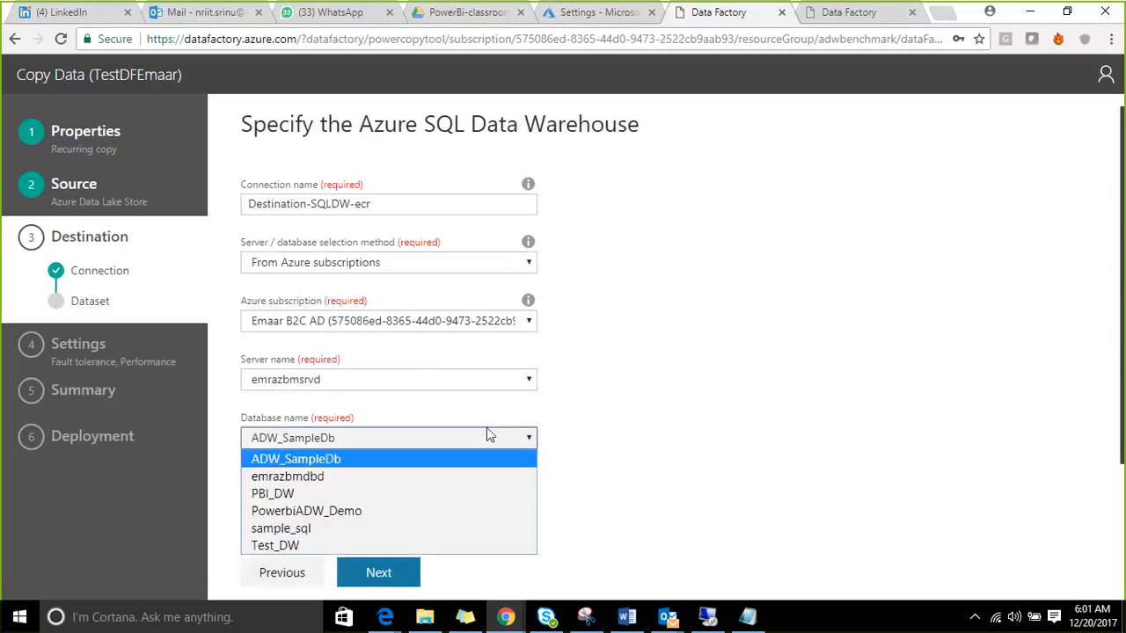
{"action": "left_click", "coordinate": [389, 511]}
{"action": "scroll", "coordinate": [536, 379], "scroll_direction": "down", "scroll_amount": 1}
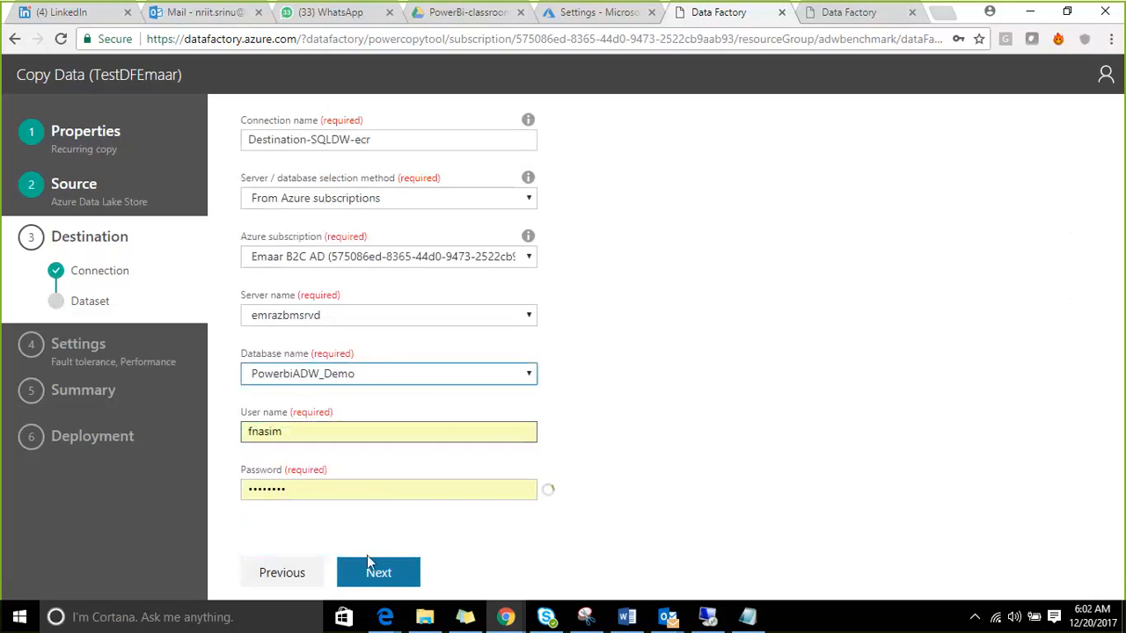
{"action": "left_click", "coordinate": [374, 572]}
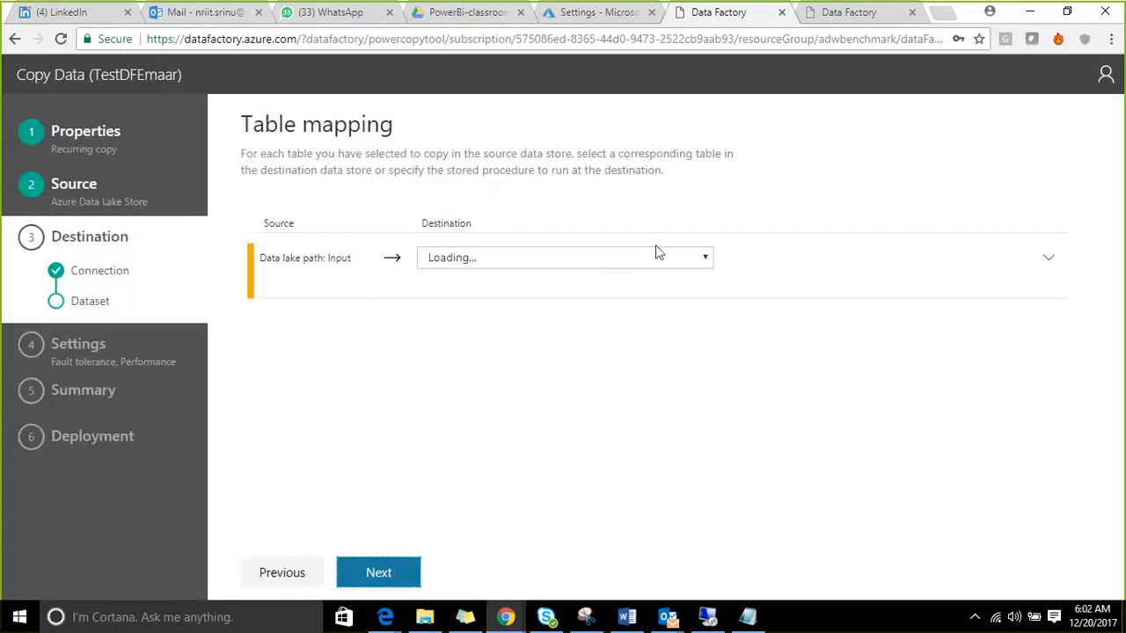
{"action": "left_click", "coordinate": [649, 258]}
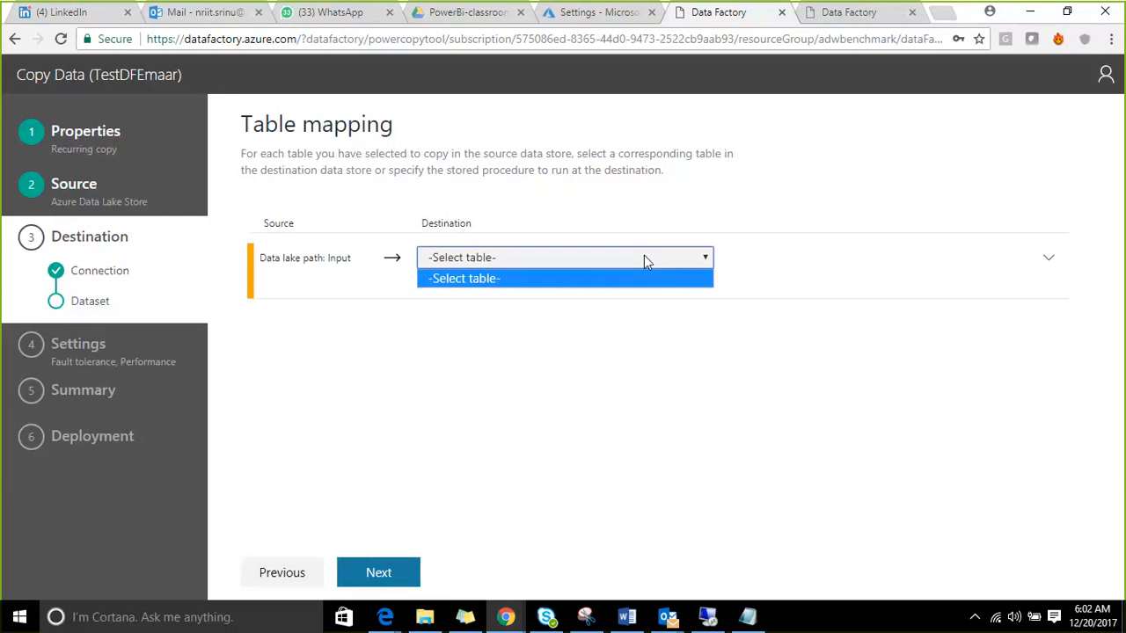
Set [dbo].[emp] as the destination table for Data lake path: Input and continue.
{"action": "left_click", "coordinate": [673, 266]}
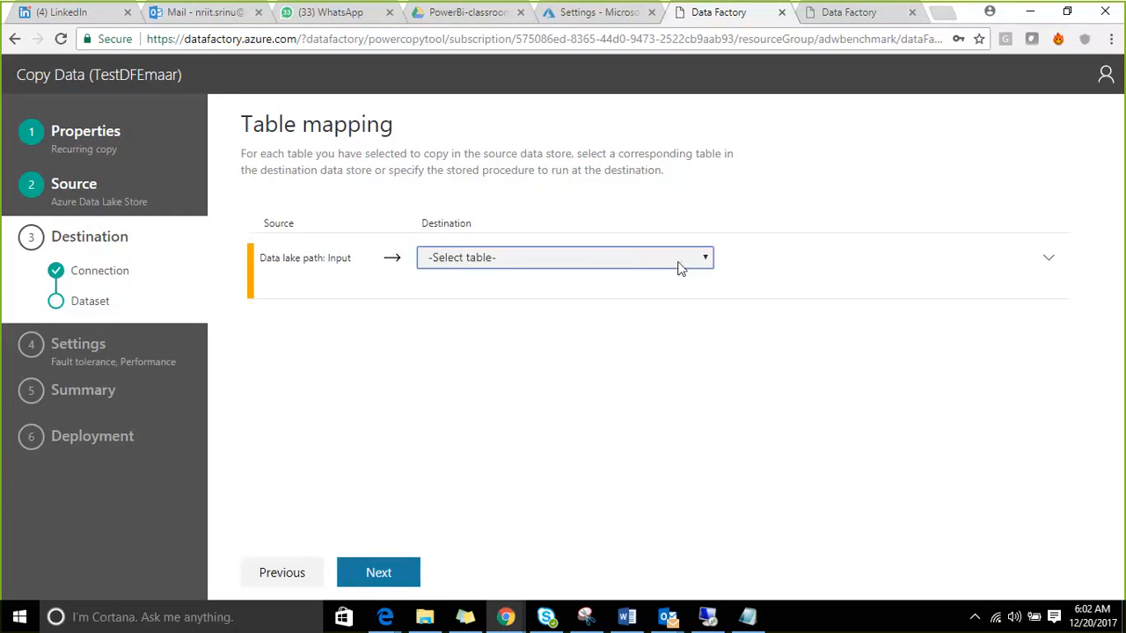
{"action": "left_click", "coordinate": [701, 261]}
{"action": "left_click", "coordinate": [1052, 263]}
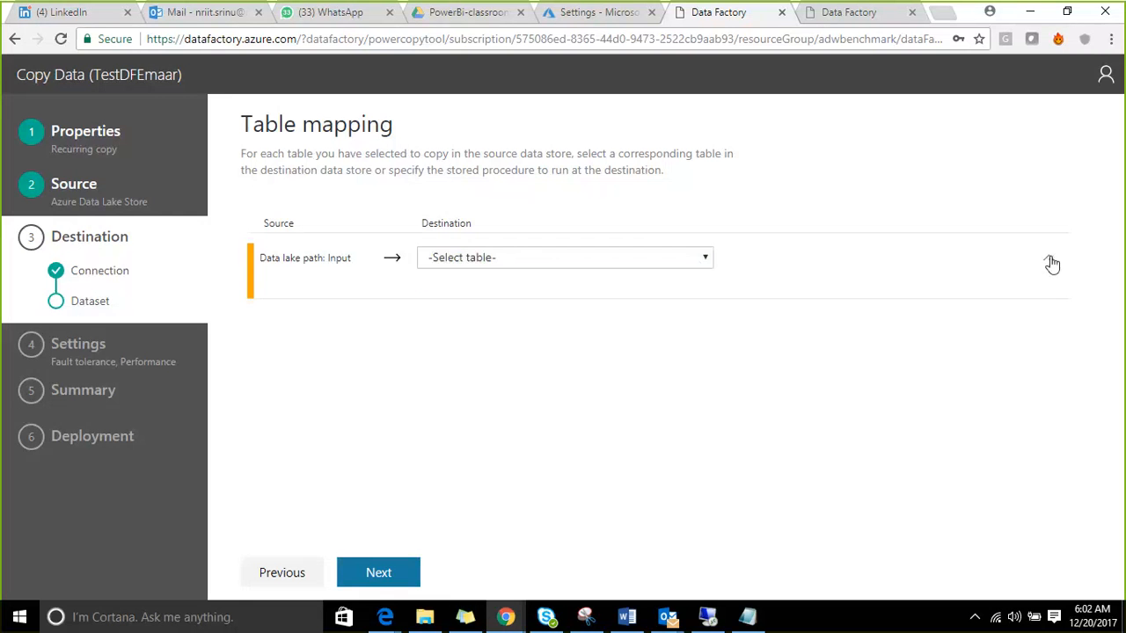
{"action": "left_click", "coordinate": [680, 262]}
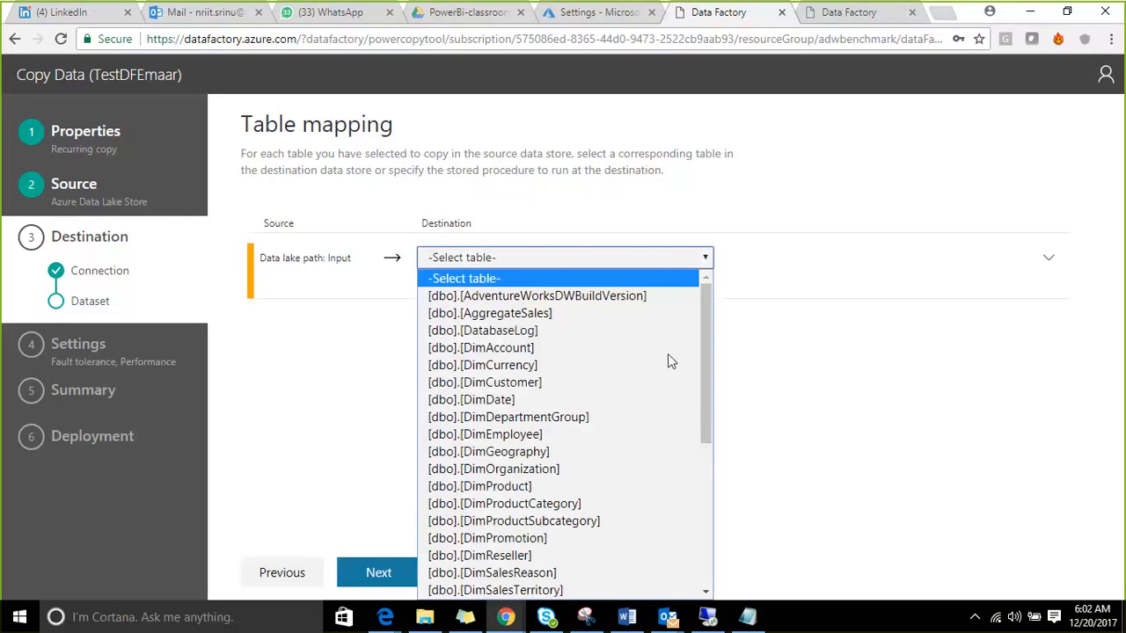
{"action": "scroll", "coordinate": [669, 439], "scroll_direction": "down", "scroll_amount": 5}
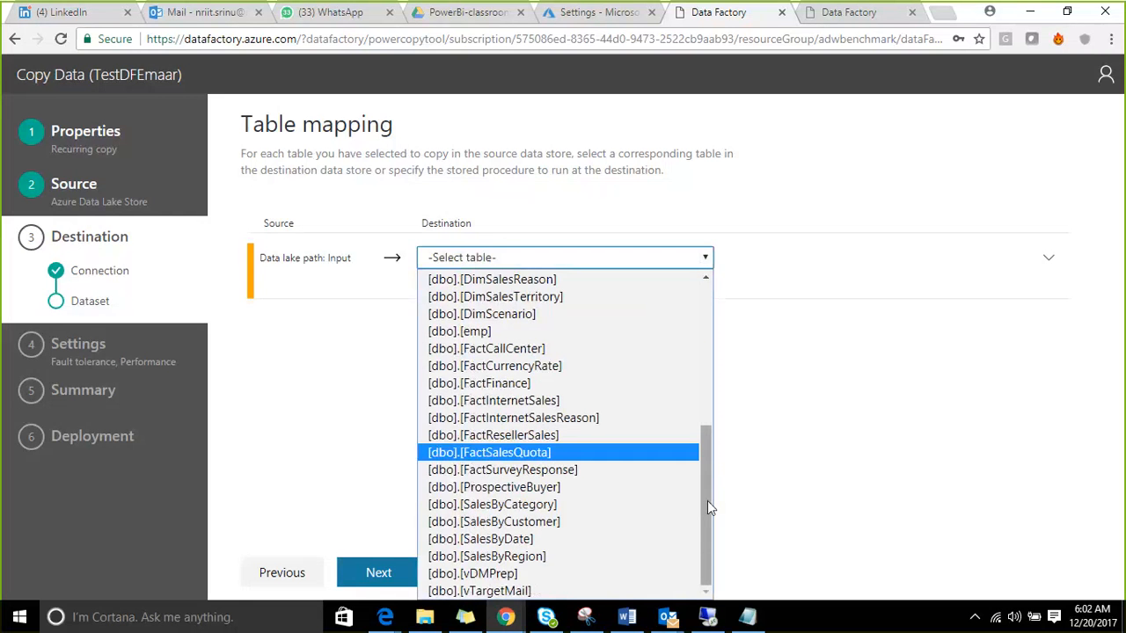
{"action": "left_click", "coordinate": [475, 331]}
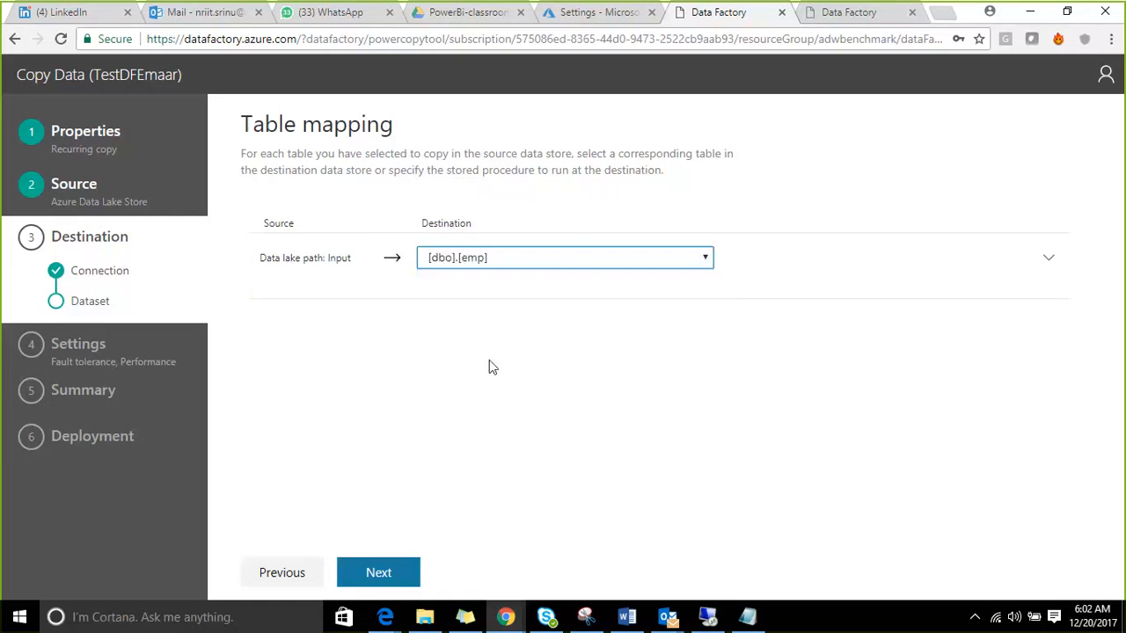
{"action": "left_click", "coordinate": [396, 573]}
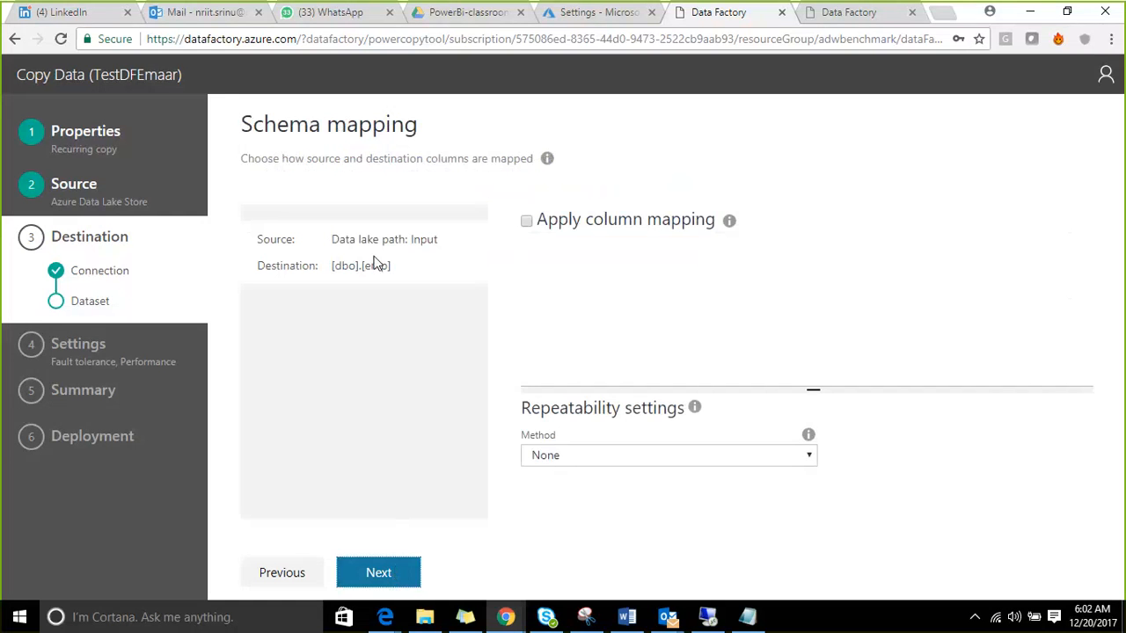
Enable Apply column mapping with Prop_0→eid and Prop_1→ename, then continue to Settings.
{"action": "left_click", "coordinate": [526, 222]}
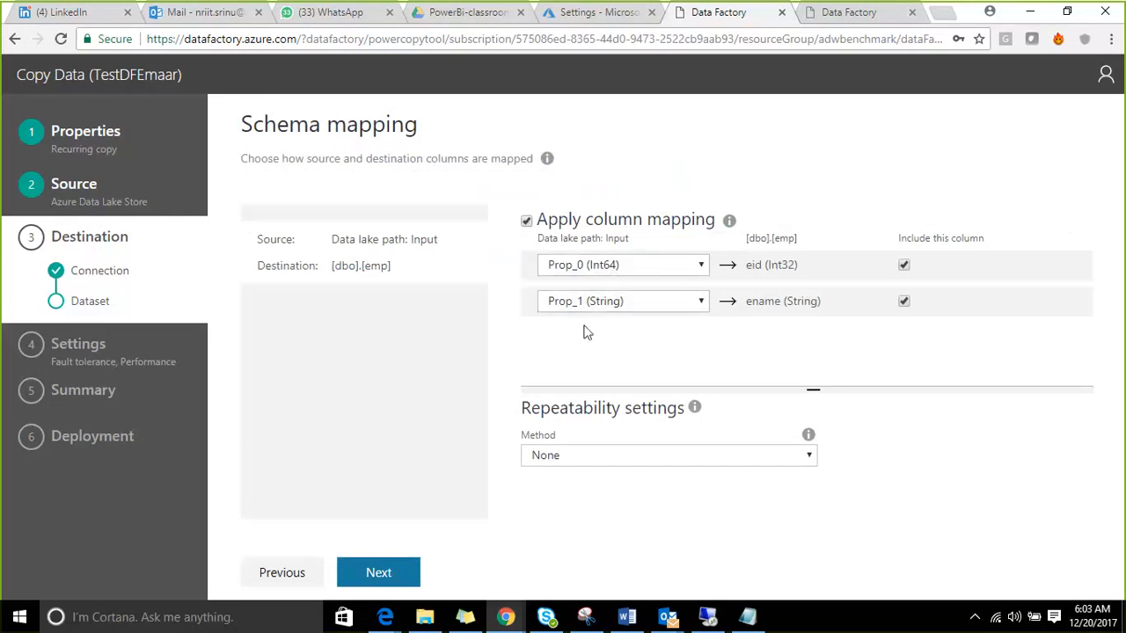
{"action": "left_click", "coordinate": [406, 573]}
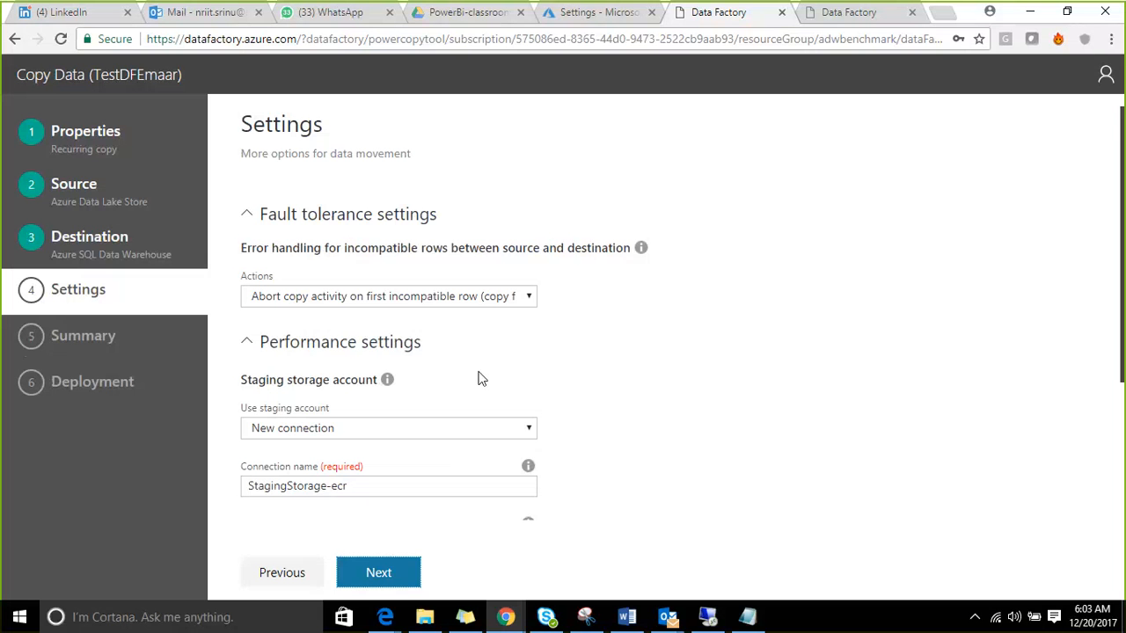
Keep abort-on-incompatible-row fault tolerance and StagingStorage-ecr staging, then continue to the Summary.
{"action": "scroll", "coordinate": [392, 352], "scroll_direction": "down", "scroll_amount": 1}
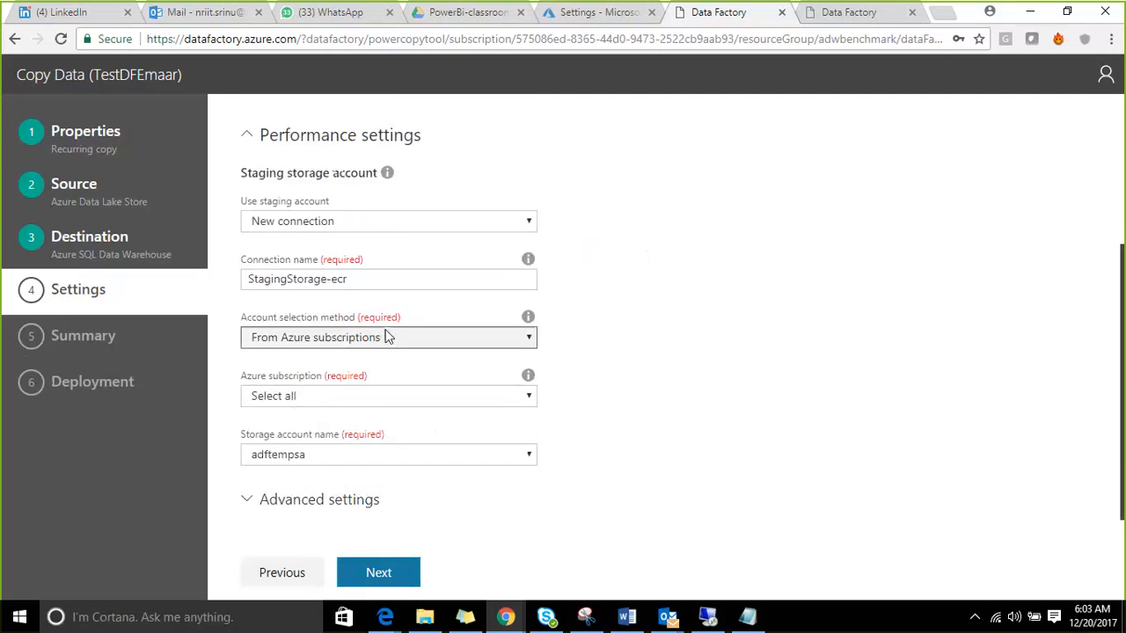
{"action": "scroll", "coordinate": [369, 316], "scroll_direction": "up", "scroll_amount": 1}
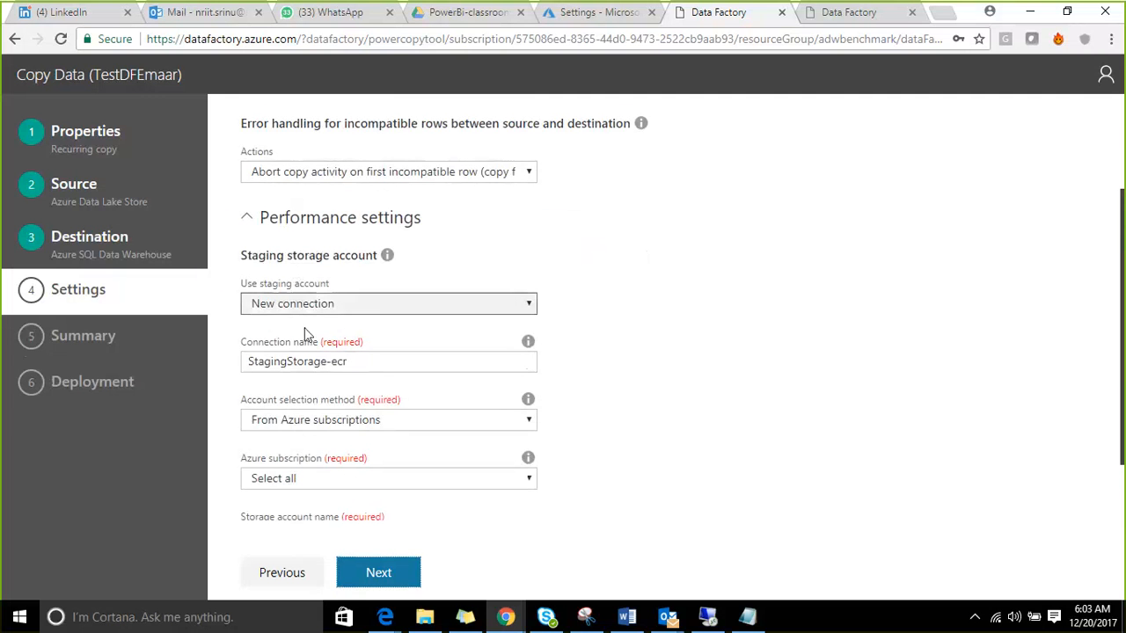
{"action": "scroll", "coordinate": [294, 348], "scroll_direction": "down", "scroll_amount": 1}
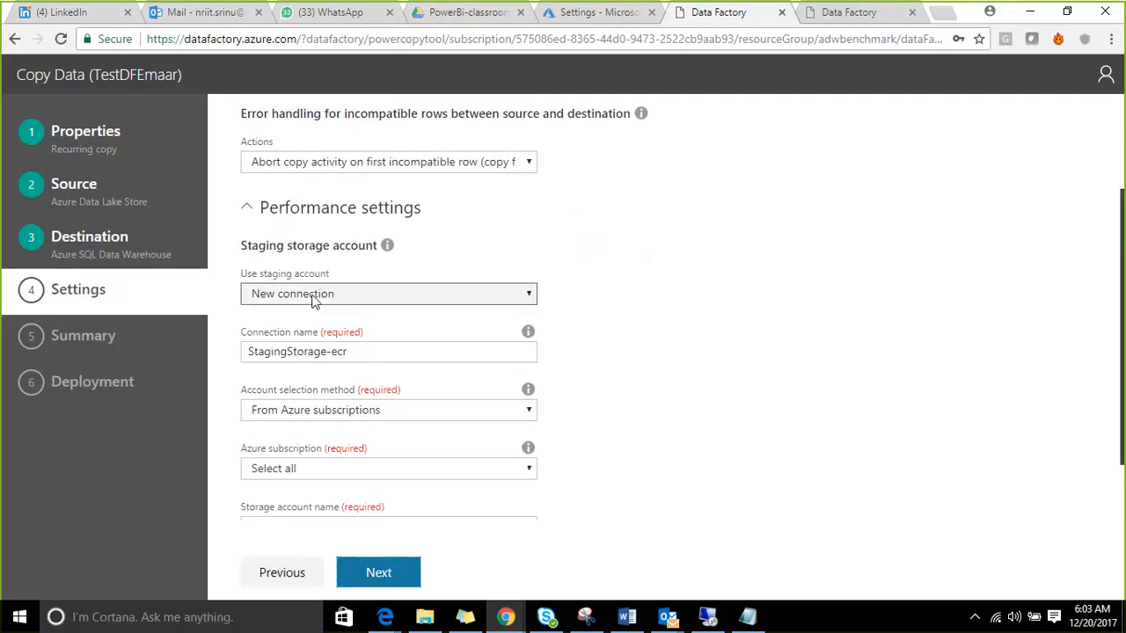
{"action": "scroll", "coordinate": [309, 318], "scroll_direction": "up", "scroll_amount": 2}
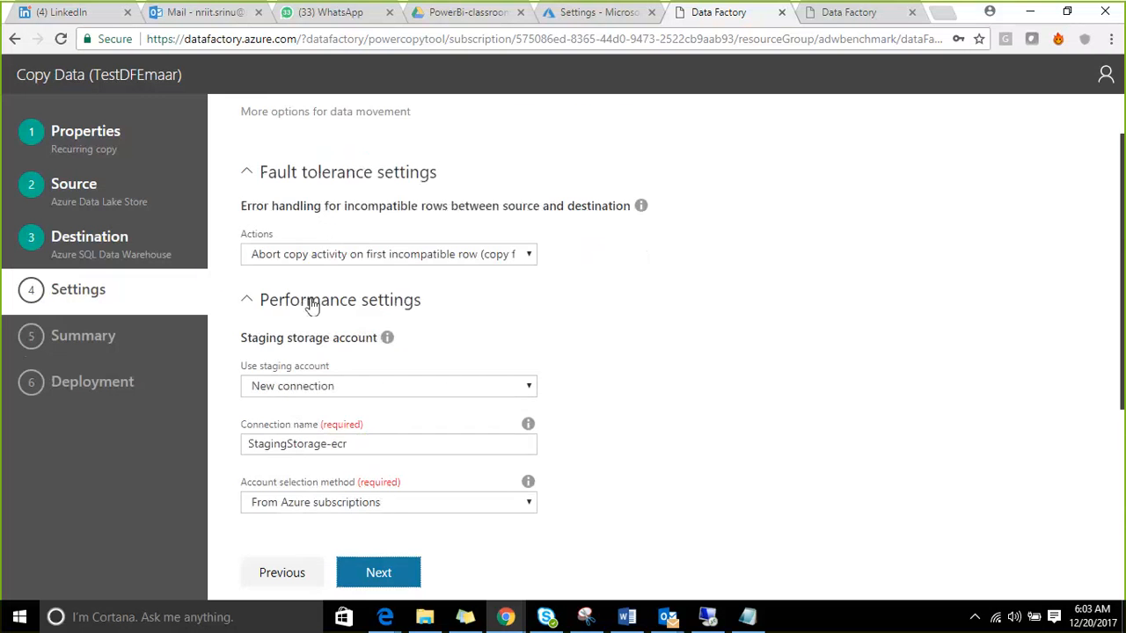
{"action": "left_click", "coordinate": [377, 573]}
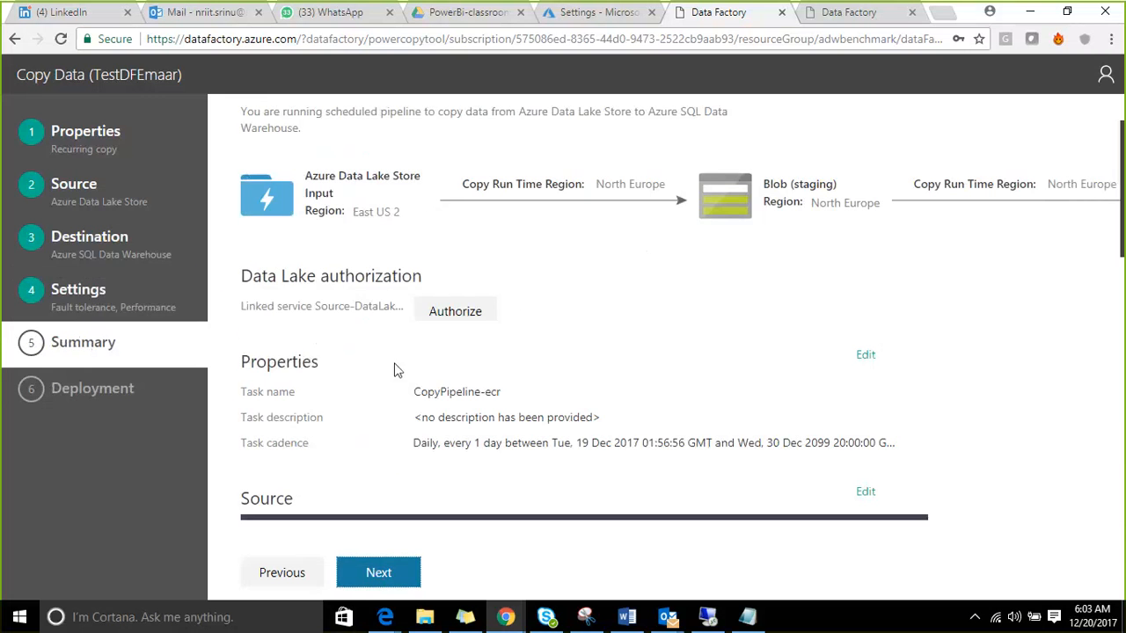
Authorize the Data Lake linked service by signing in with the organisation account e-mail, then deploy CopyPipeline-ecr.
{"action": "scroll", "coordinate": [422, 329], "scroll_direction": "down", "scroll_amount": 3}
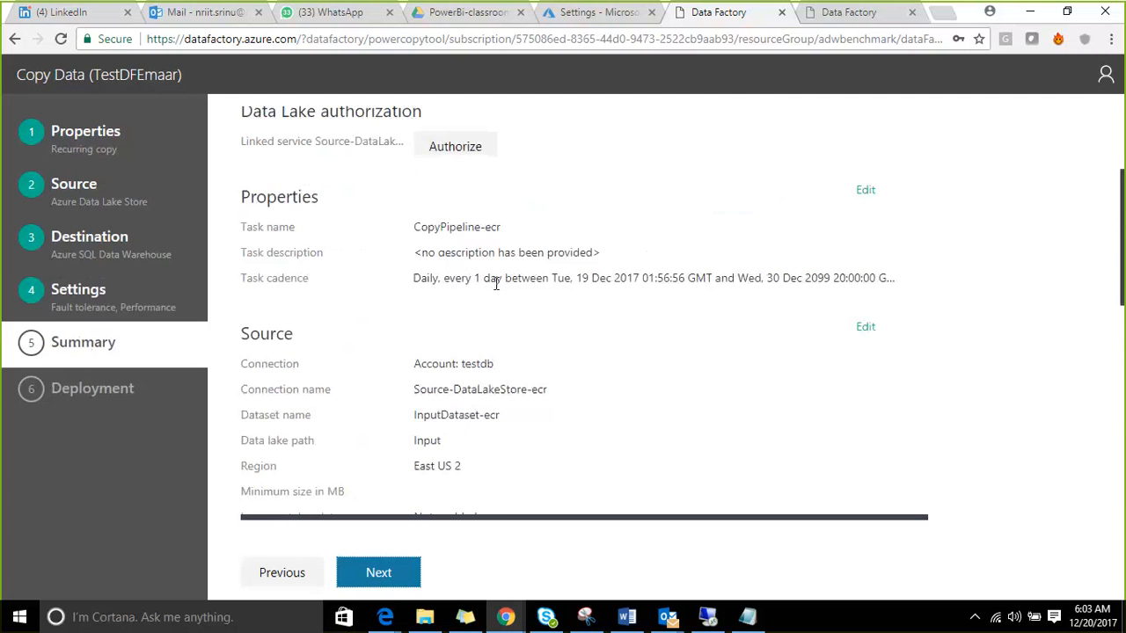
{"action": "scroll", "coordinate": [510, 342], "scroll_direction": "down", "scroll_amount": 6}
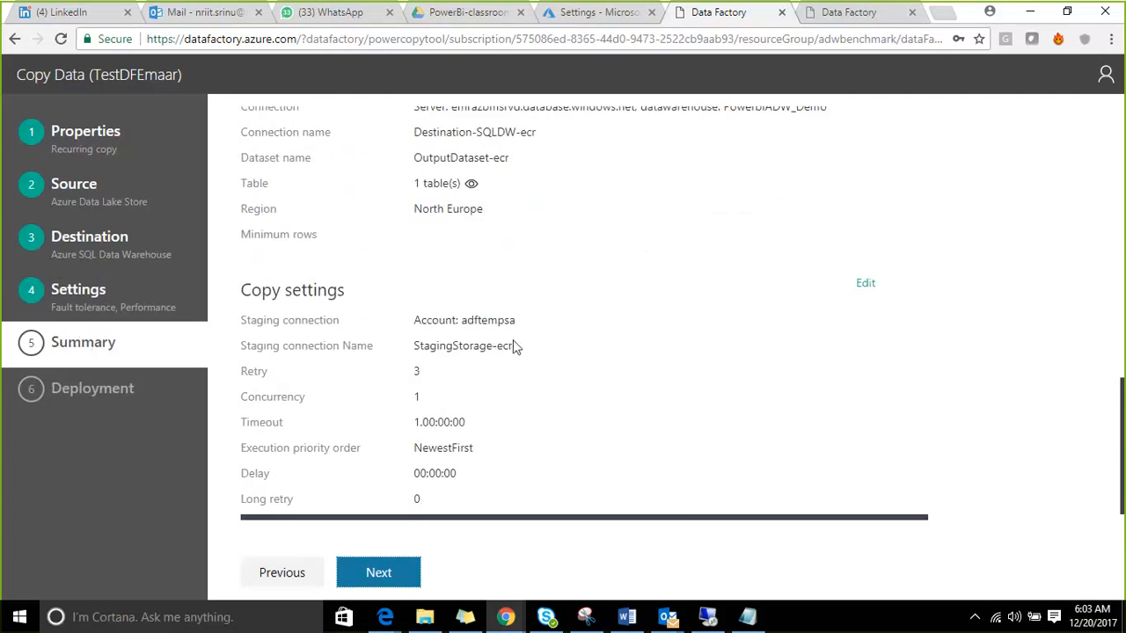
{"action": "scroll", "coordinate": [515, 346], "scroll_direction": "up", "scroll_amount": 5}
{"action": "scroll", "coordinate": [514, 346], "scroll_direction": "up", "scroll_amount": 5}
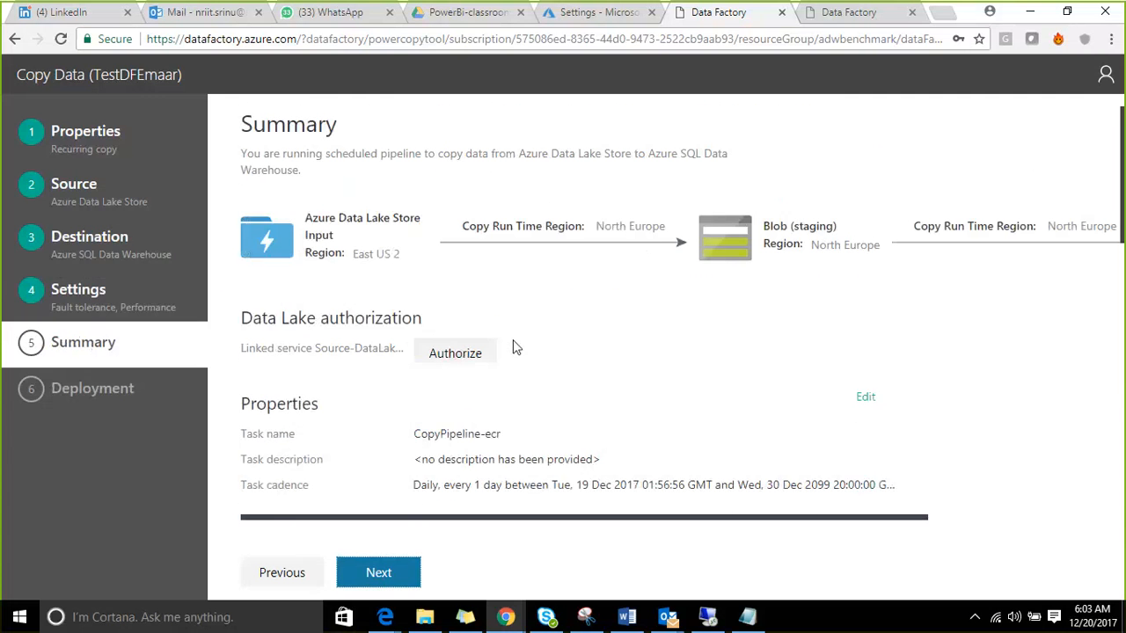
{"action": "left_click", "coordinate": [459, 356]}
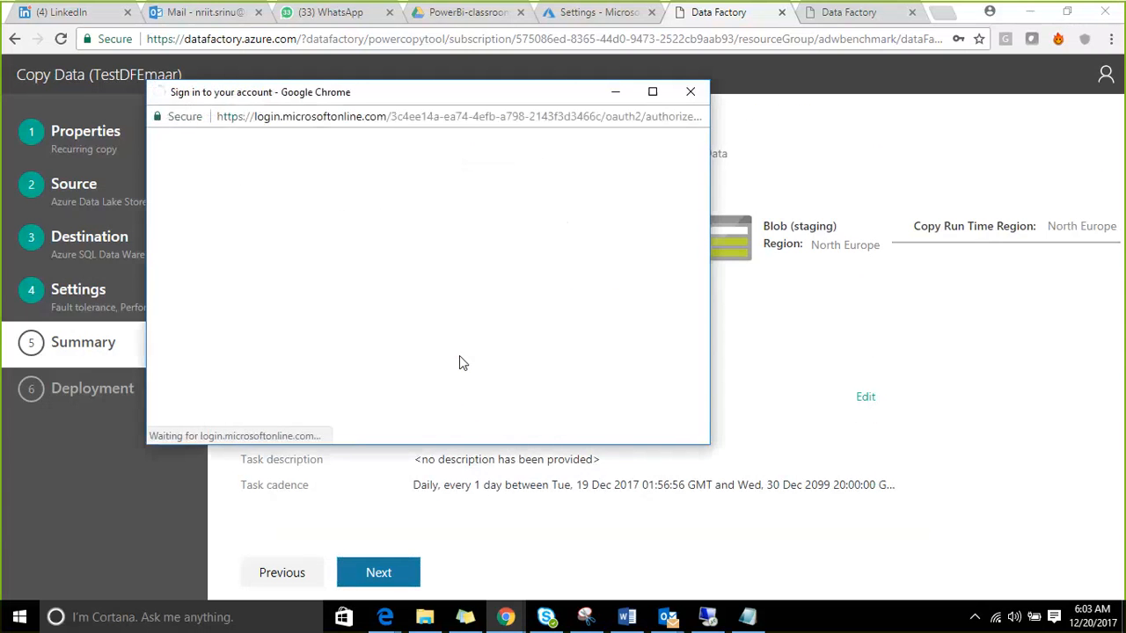
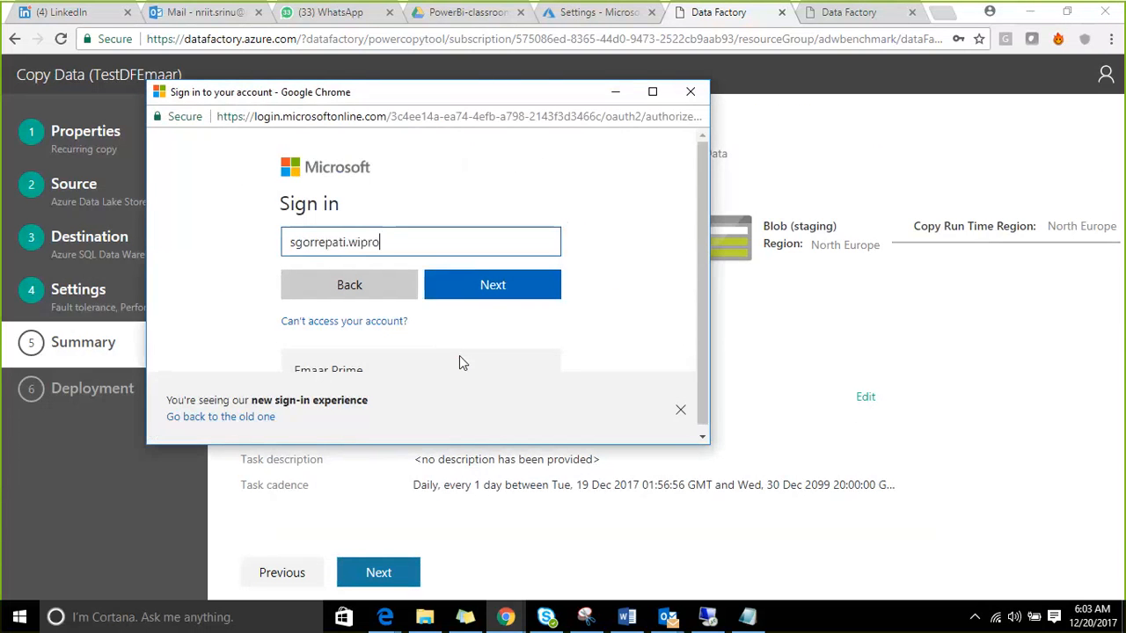
{"action": "left_click", "coordinate": [504, 293]}
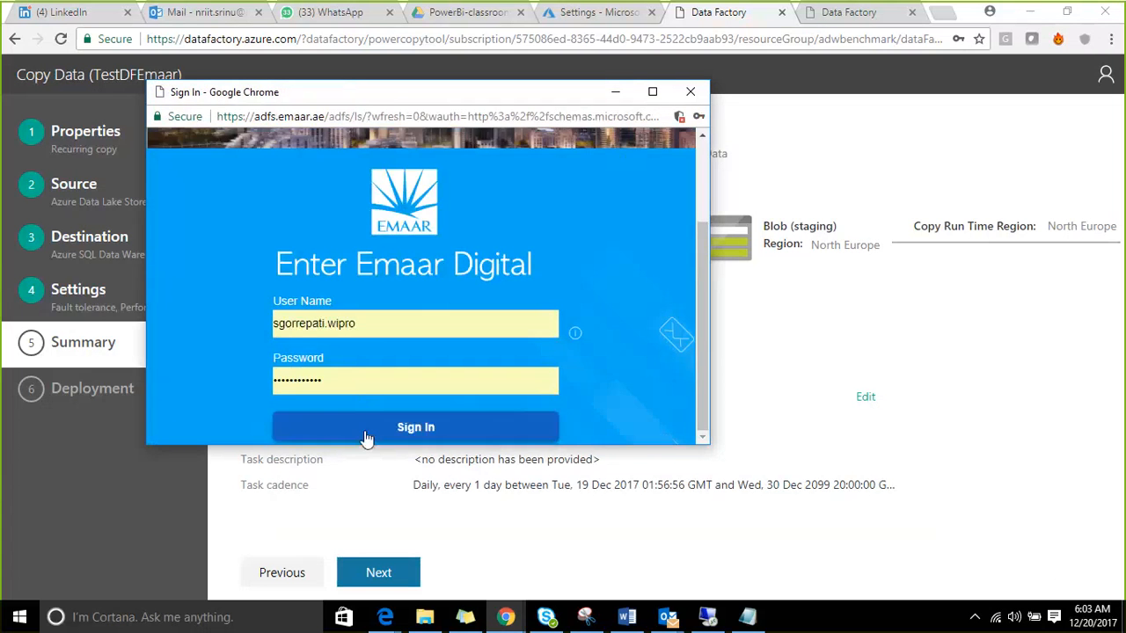
{"action": "left_click", "coordinate": [367, 436]}
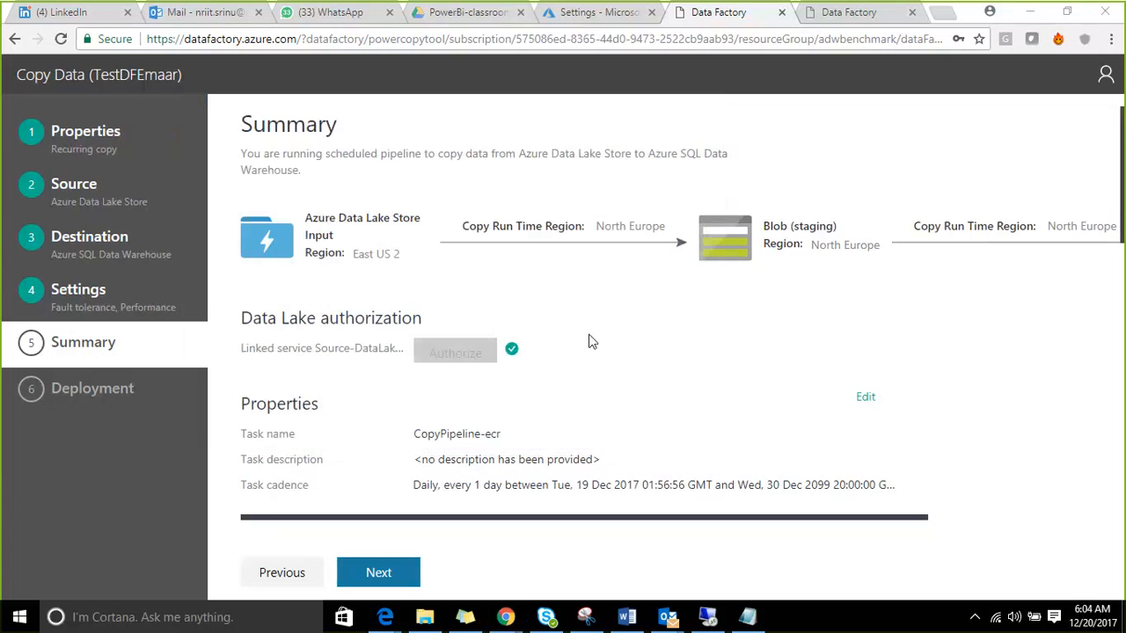
{"action": "left_click", "coordinate": [389, 585]}
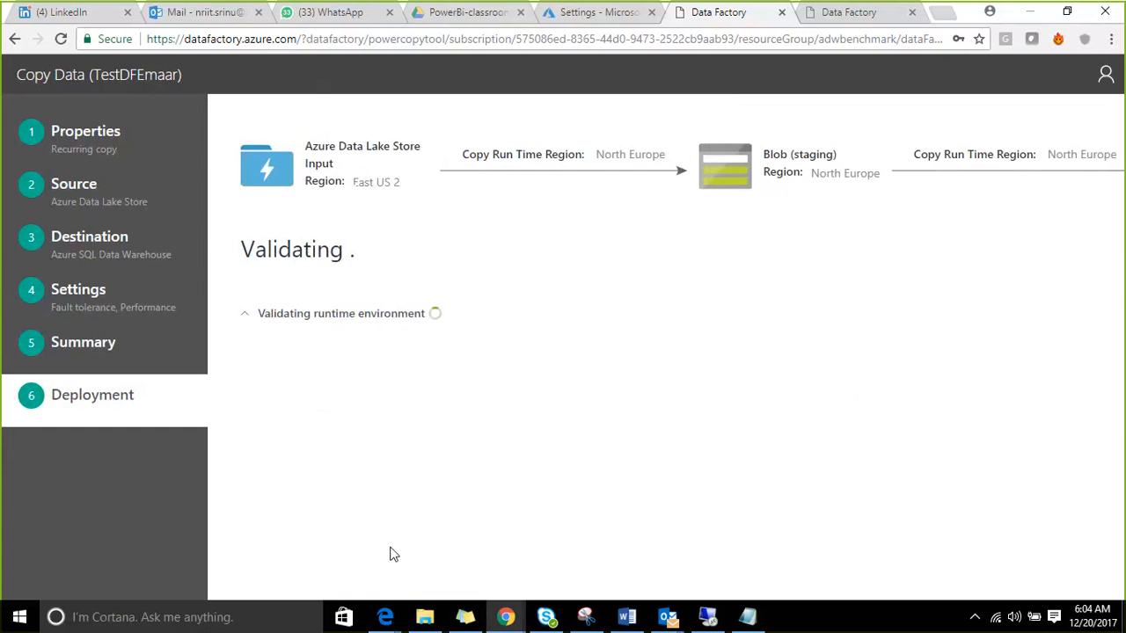
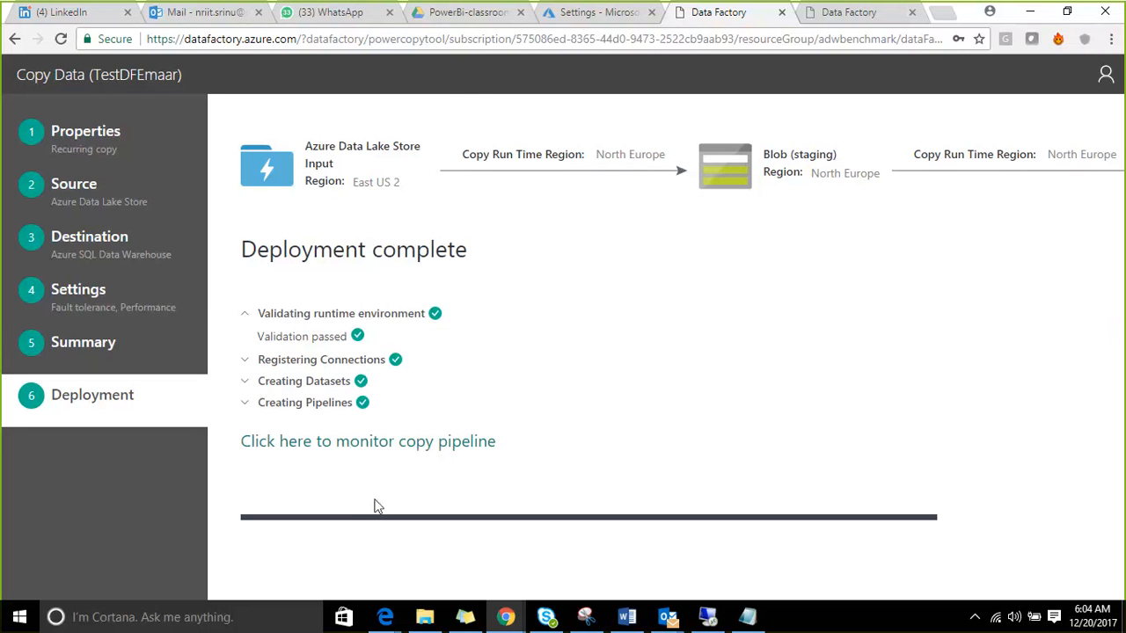
Monitor CopyPipeline-ecr until its copy activity window reads Ready, then switch to the remote desktop.
{"action": "left_click", "coordinate": [345, 444]}
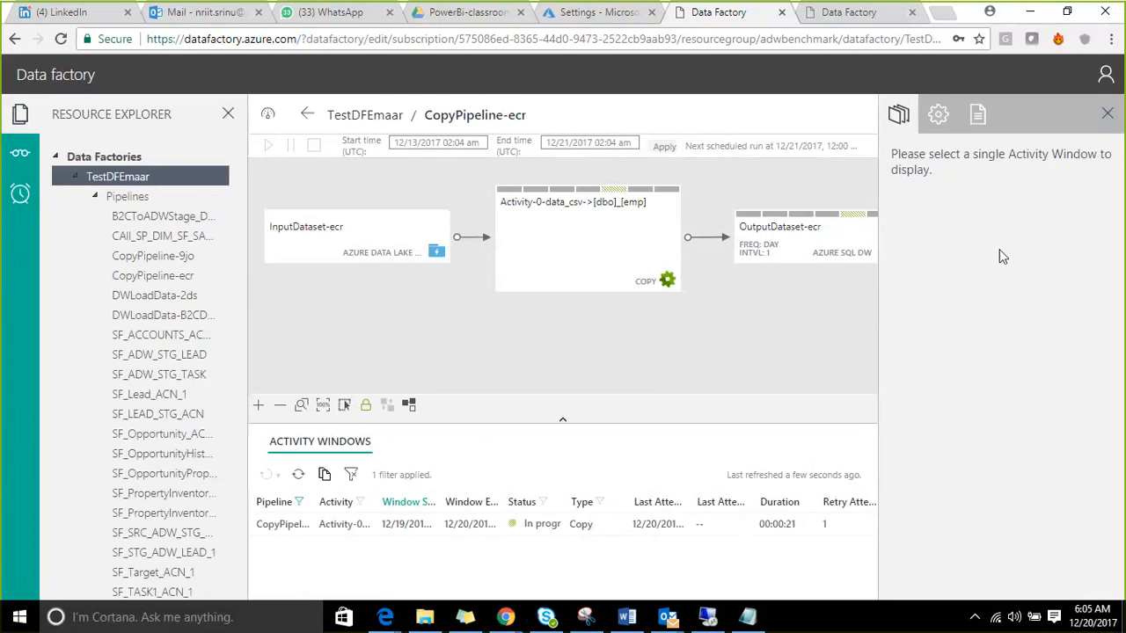
{"action": "left_click_drag", "start_coordinate": [461, 396], "coordinate": [492, 397]}
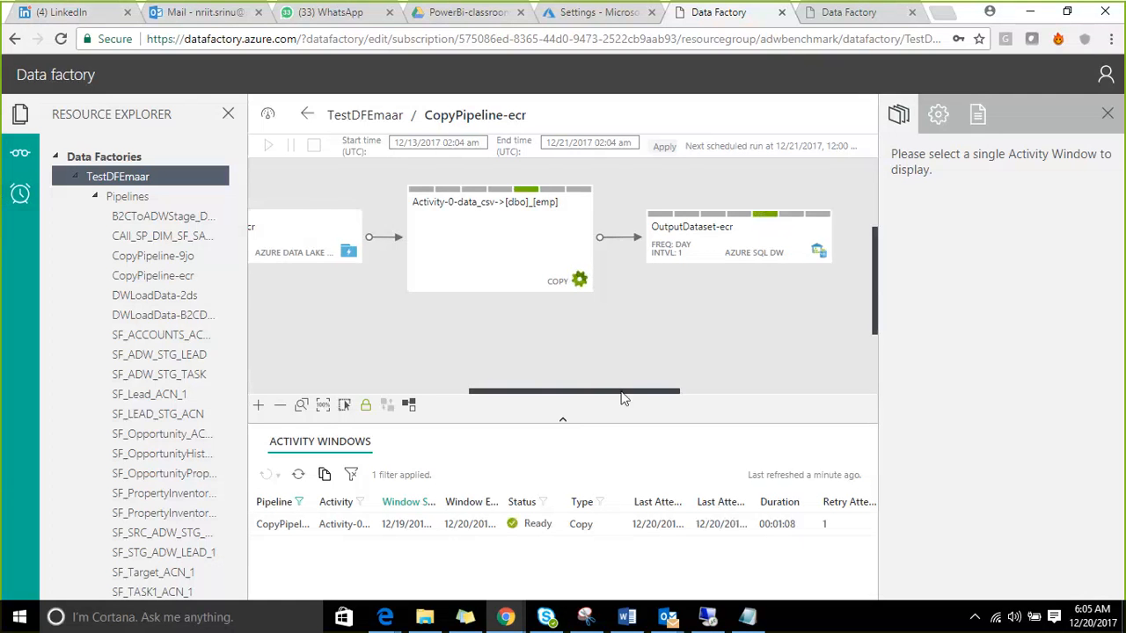
{"action": "left_click_drag", "start_coordinate": [625, 394], "coordinate": [410, 397]}
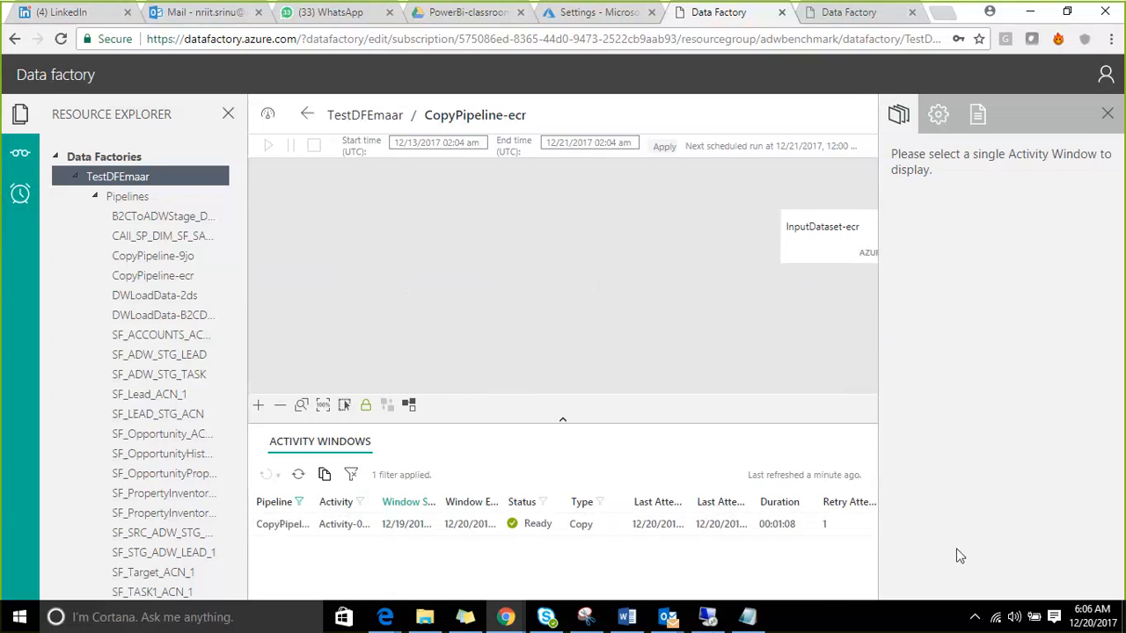
{"action": "left_click", "coordinate": [723, 623]}
Unlock the remote session with the account password and dismiss the server security notice.
{"action": "left_click", "coordinate": [573, 420]}
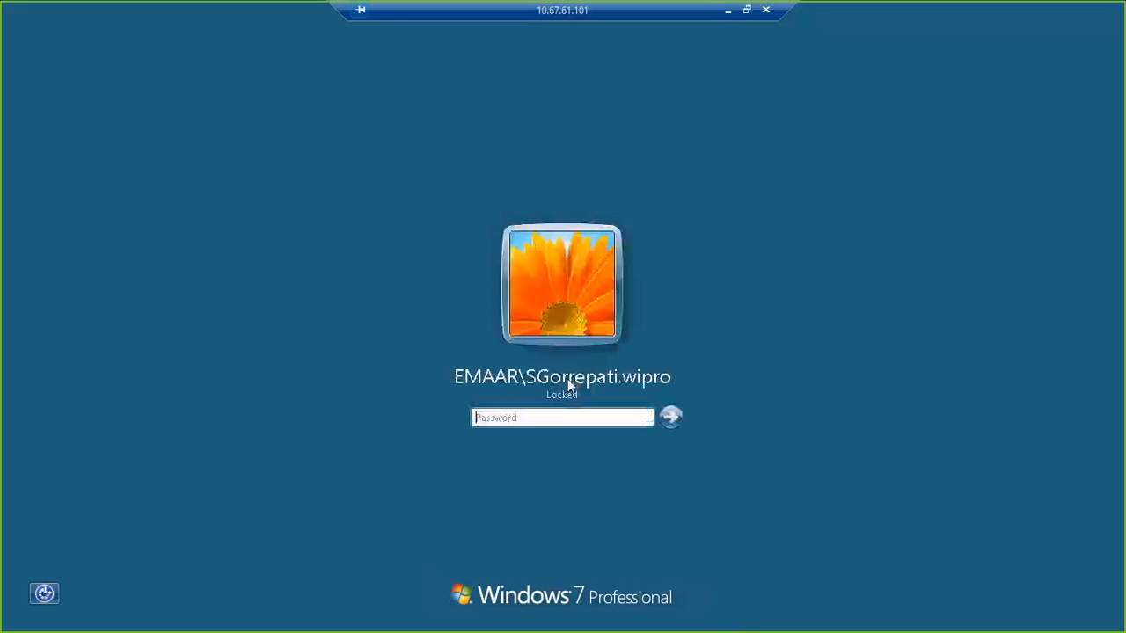
{"action": "type", "text": "••••••••"}
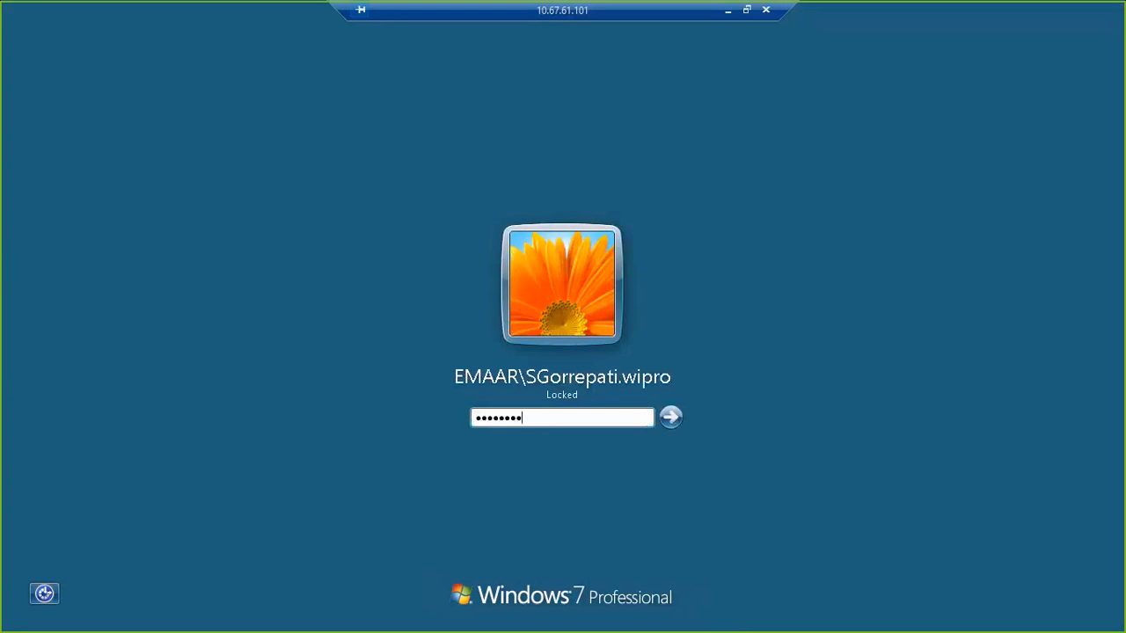
{"action": "type", "text": "••••"}
{"action": "left_click", "coordinate": [667, 424]}
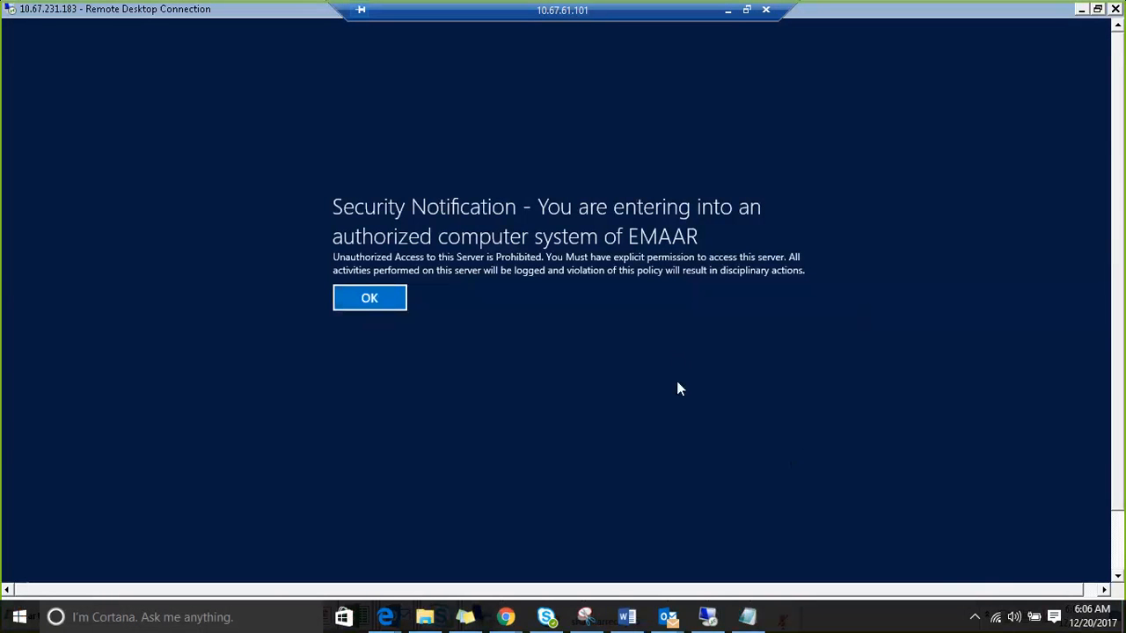
{"action": "left_click", "coordinate": [376, 296]}
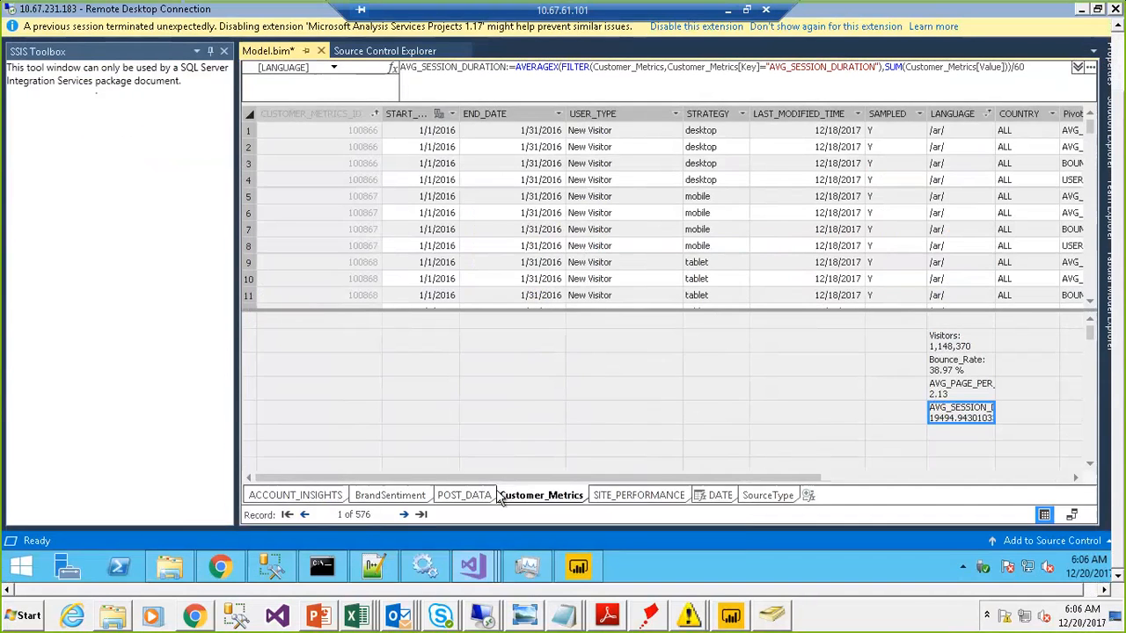
Bring the SQL Server Management Studio window forward from the remote taskbar.
{"action": "mouse_move", "coordinate": [483, 570]}
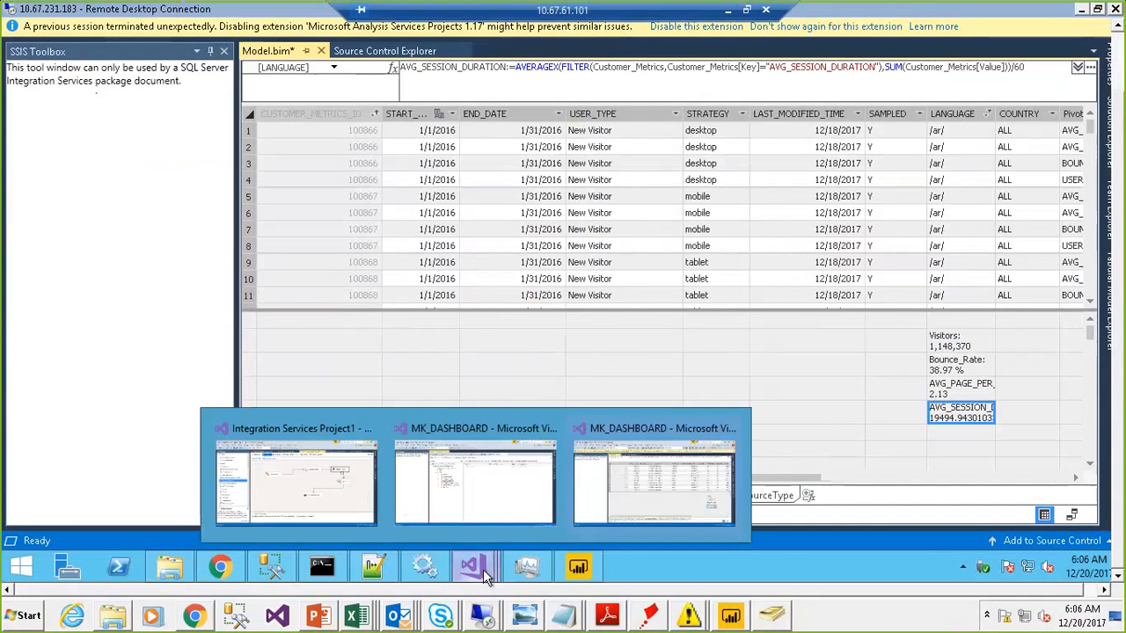
{"action": "mouse_move", "coordinate": [292, 567]}
{"action": "left_click", "coordinate": [272, 494]}
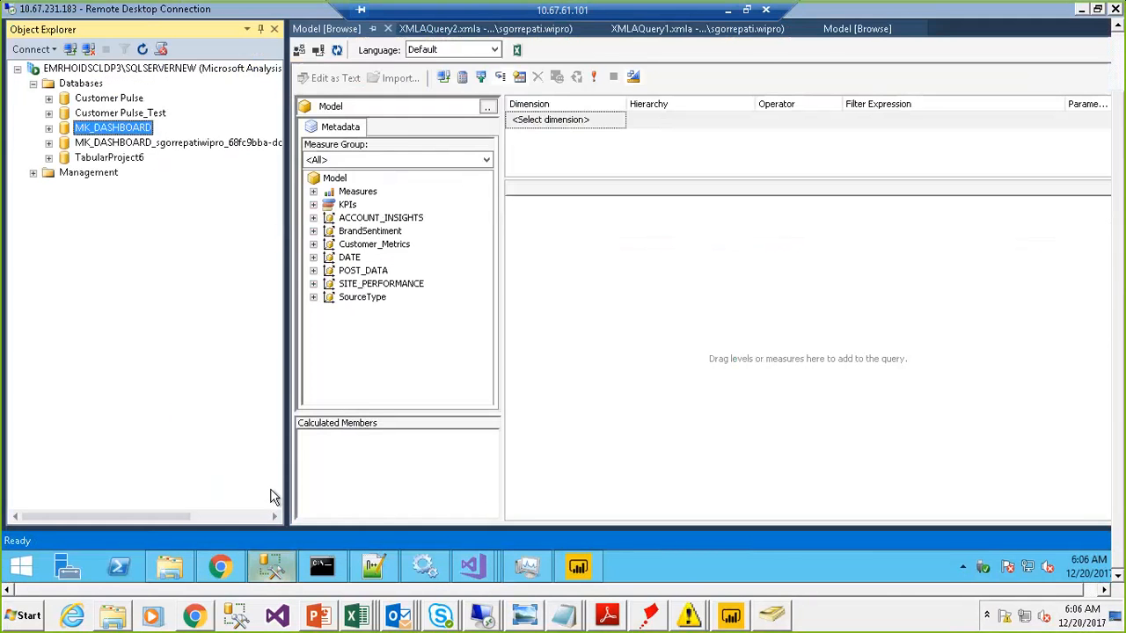
Connect the Database Engine to emrctpprod.database.windows.net and expand its databases.
{"action": "left_click", "coordinate": [67, 50]}
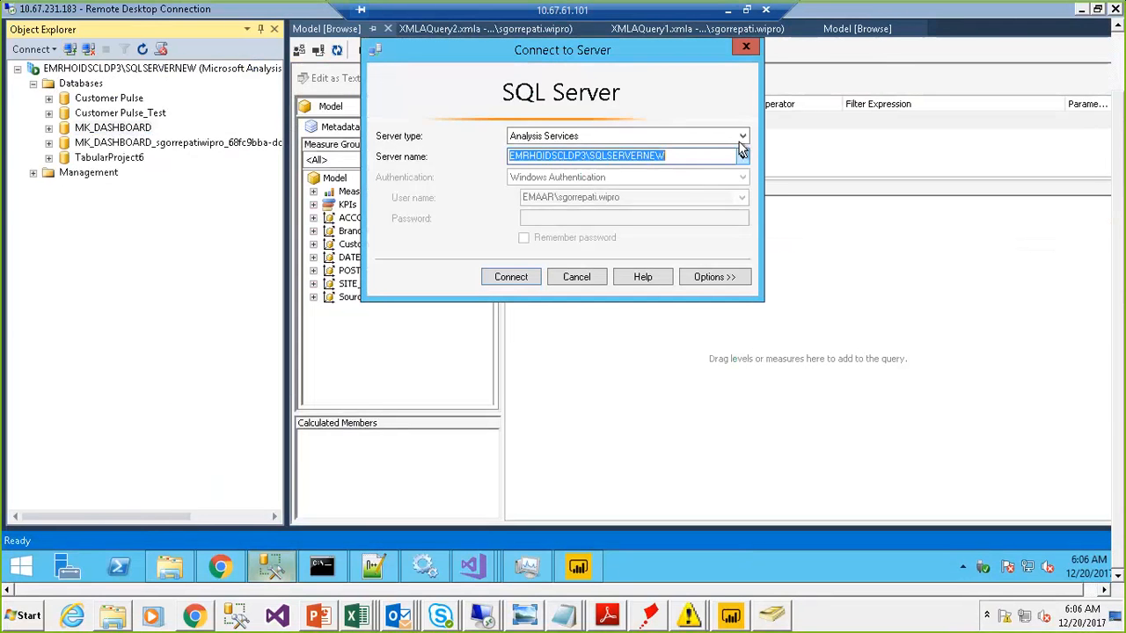
{"action": "left_click", "coordinate": [704, 136]}
{"action": "left_click", "coordinate": [654, 147]}
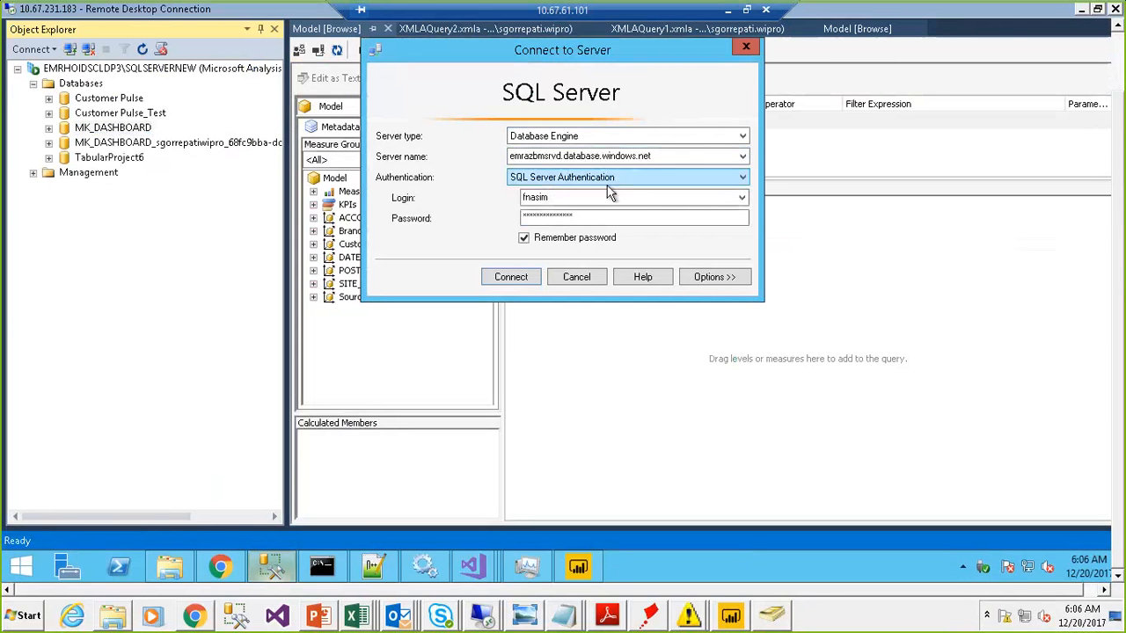
{"action": "left_click", "coordinate": [742, 156]}
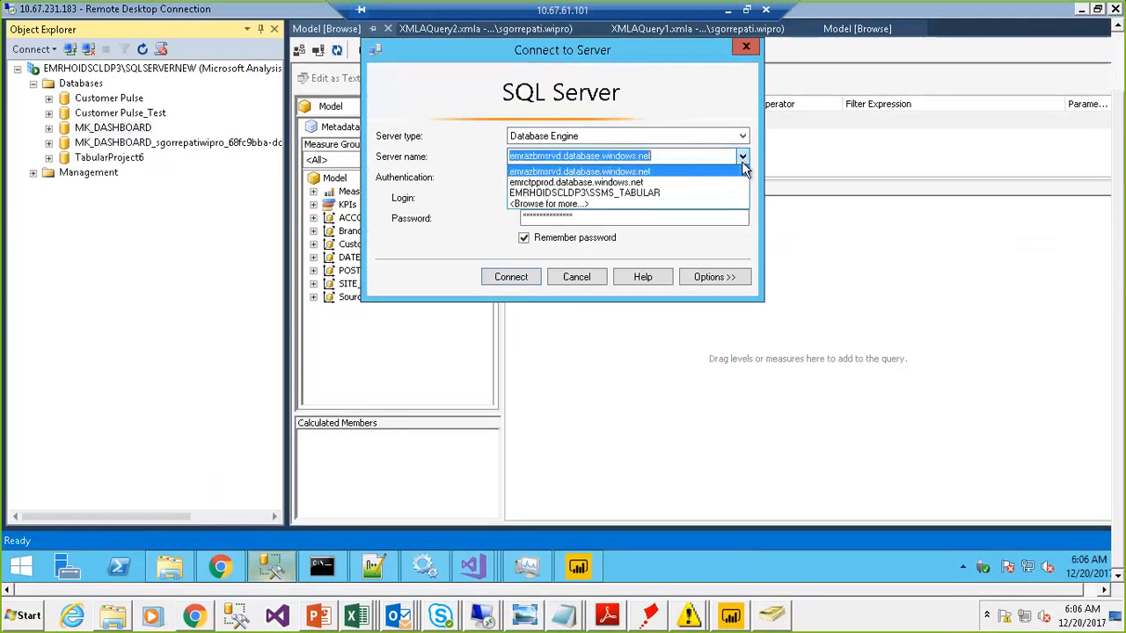
{"action": "left_click", "coordinate": [655, 182]}
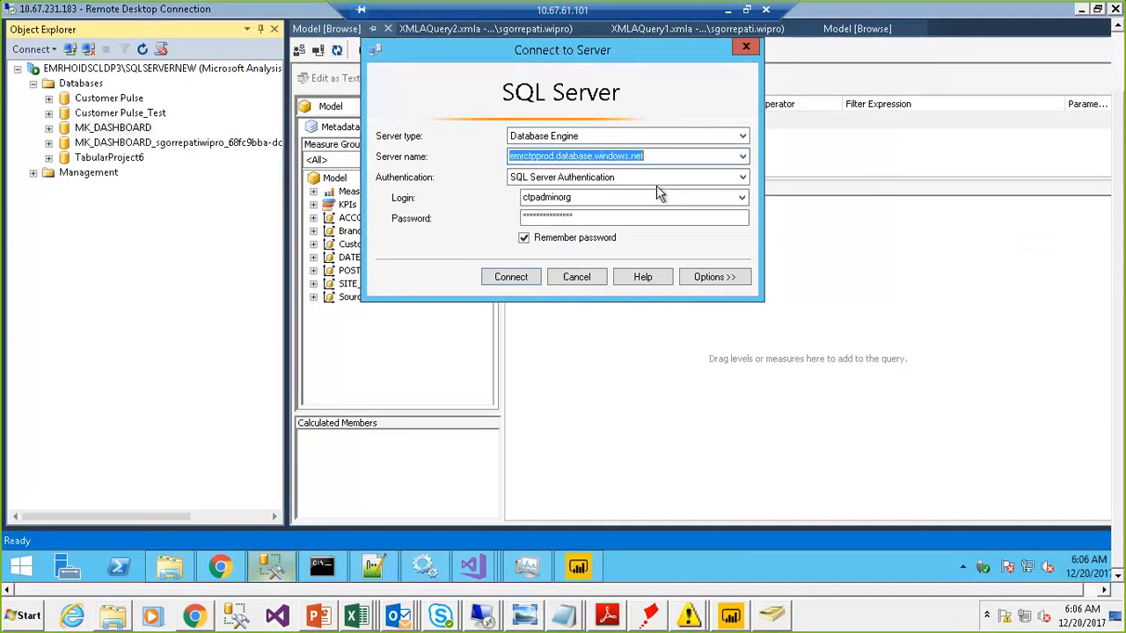
{"action": "left_click", "coordinate": [510, 278]}
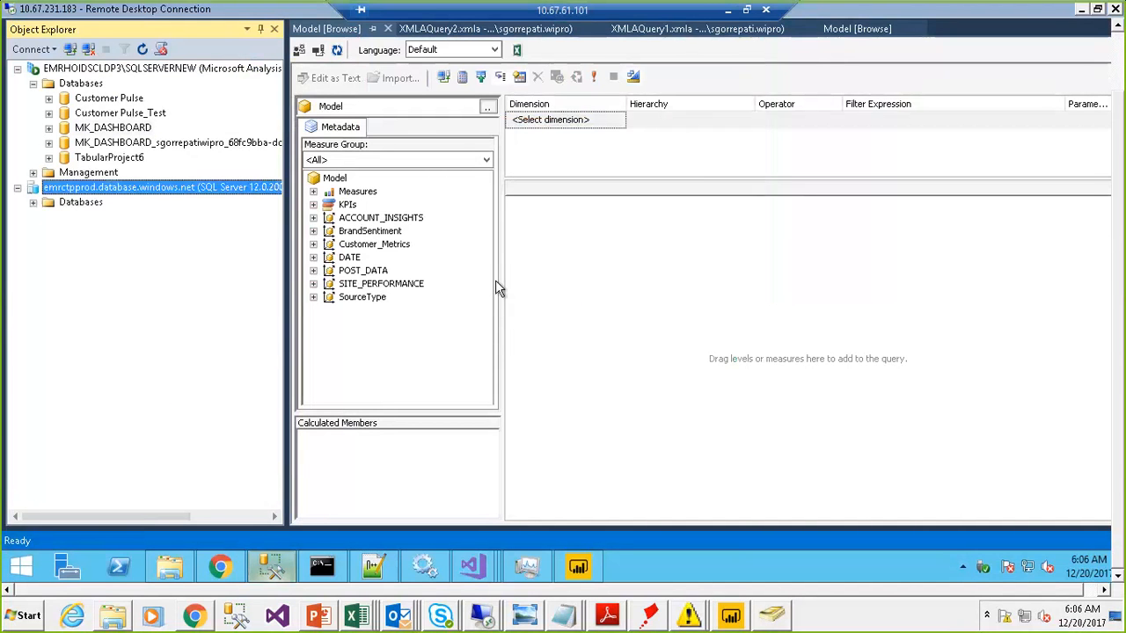
{"action": "left_click", "coordinate": [34, 203]}
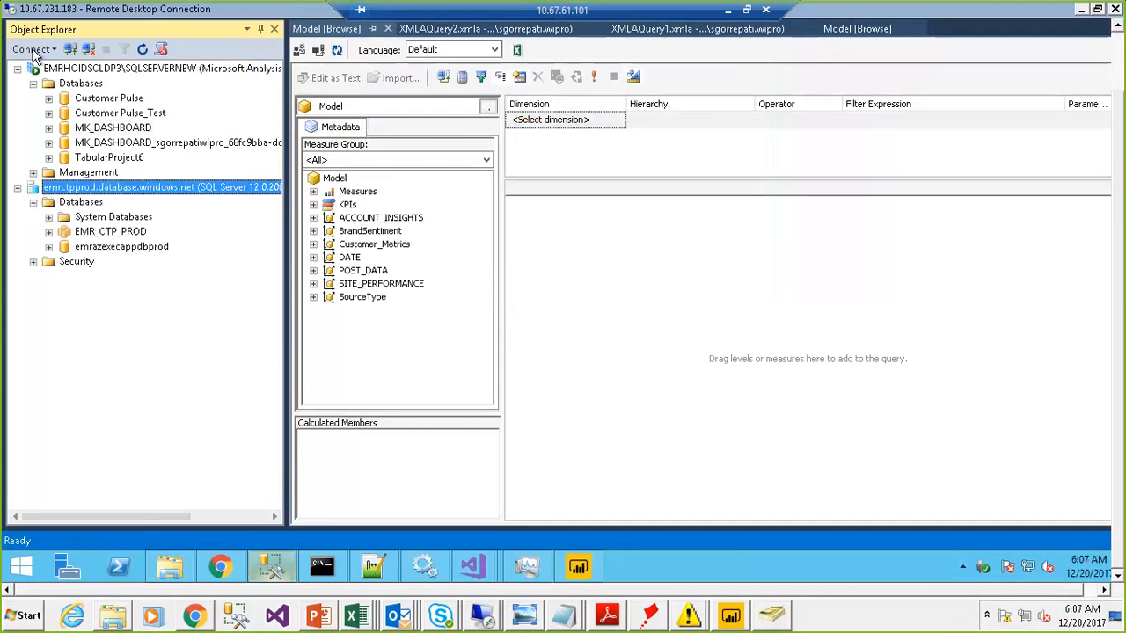
Connect to emrazbmsrvd.database.windows.net and expand its Databases folder.
{"action": "left_click", "coordinate": [71, 49]}
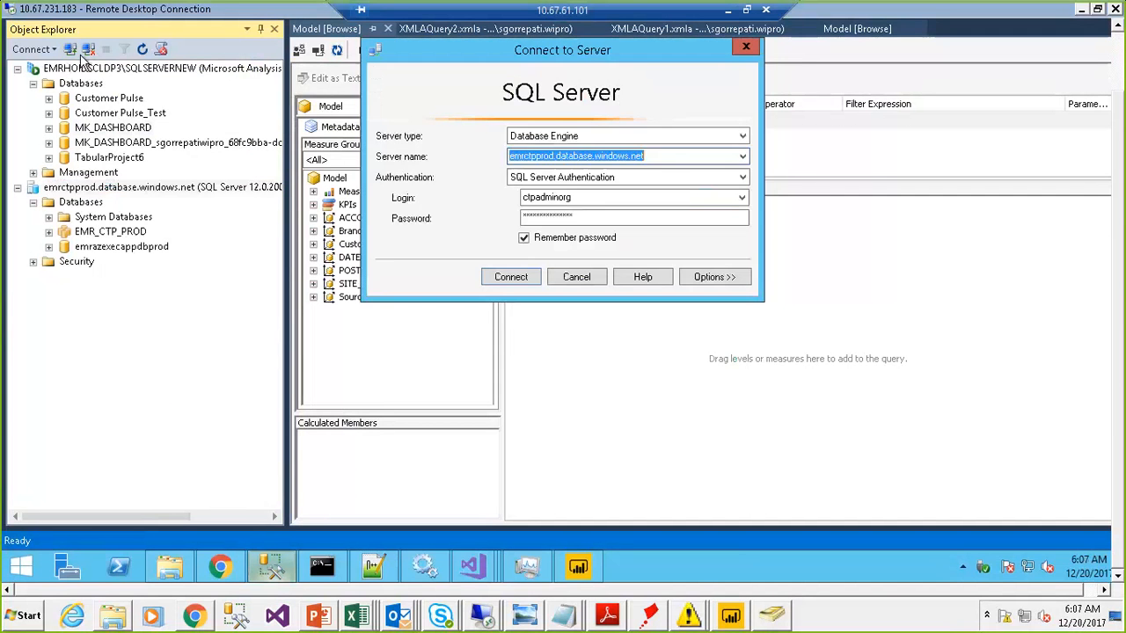
{"action": "left_click", "coordinate": [744, 156]}
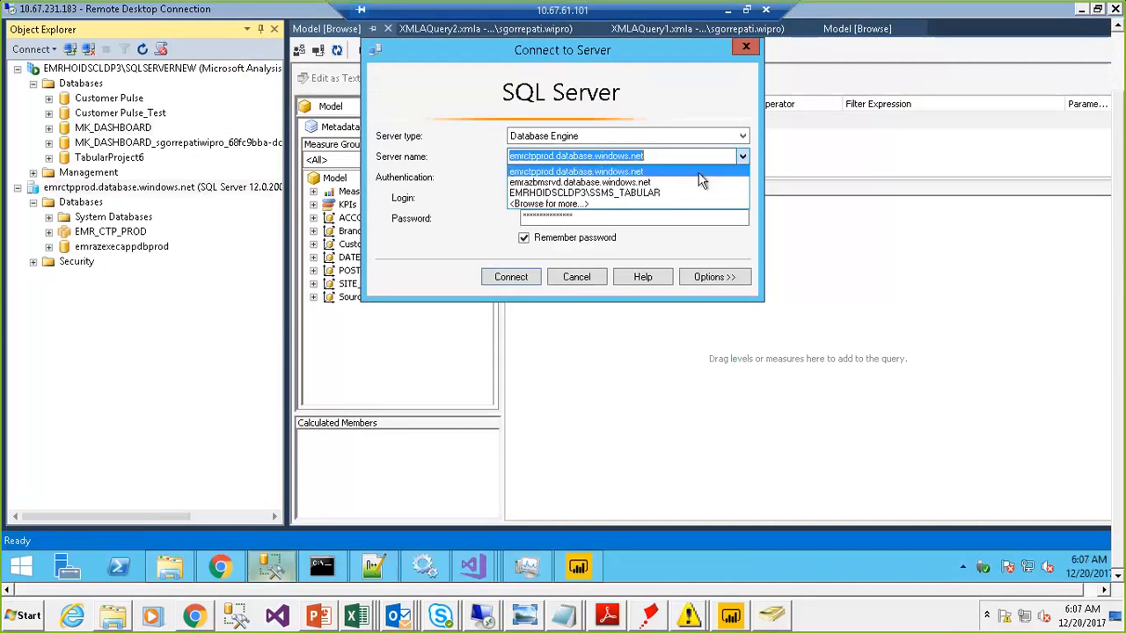
{"action": "left_click", "coordinate": [677, 170]}
{"action": "left_click", "coordinate": [743, 158]}
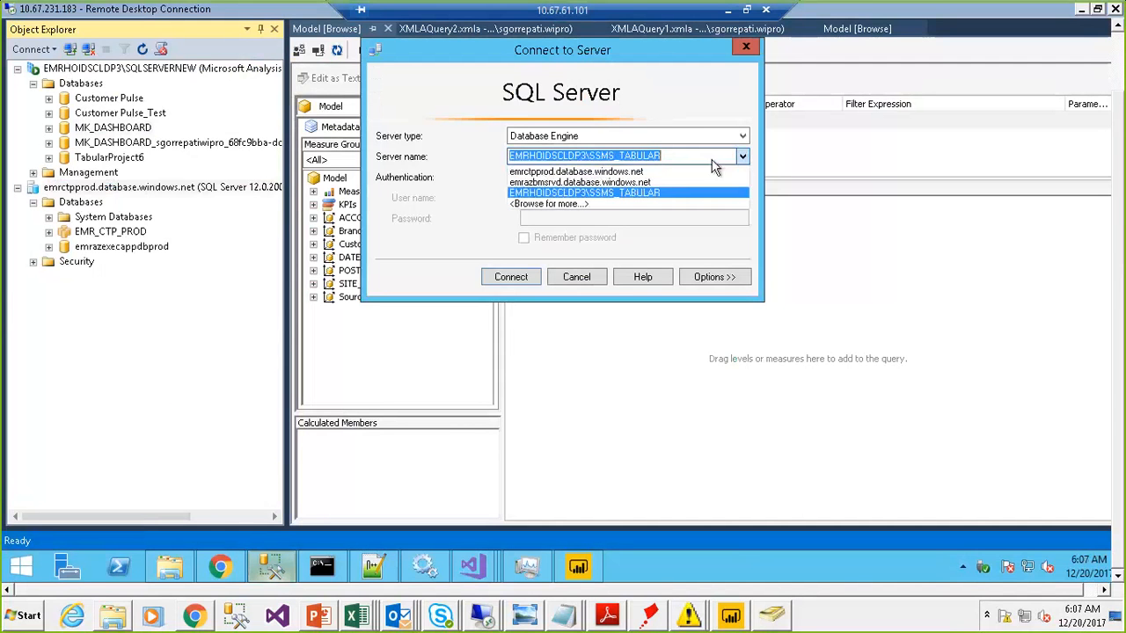
{"action": "left_click", "coordinate": [674, 183]}
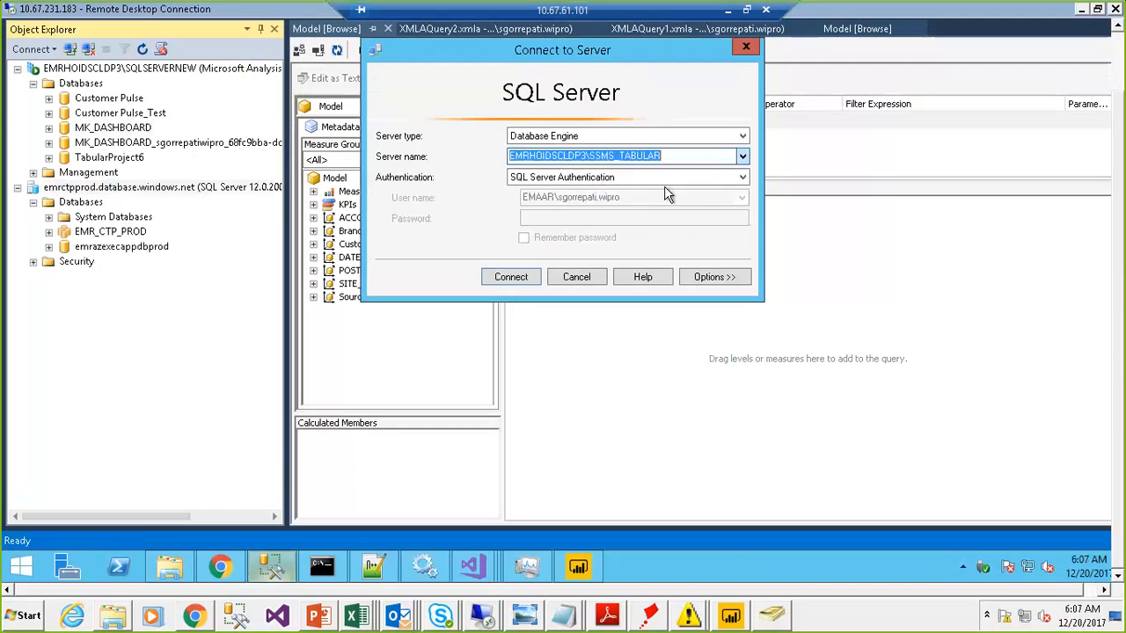
{"action": "left_click", "coordinate": [522, 275]}
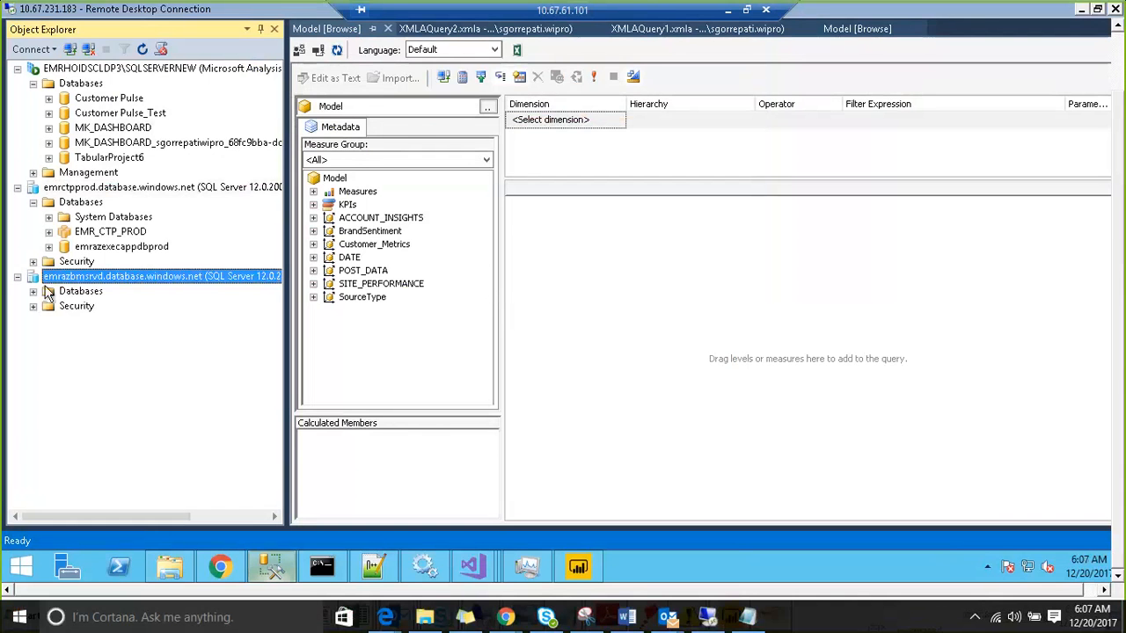
{"action": "left_click", "coordinate": [33, 292]}
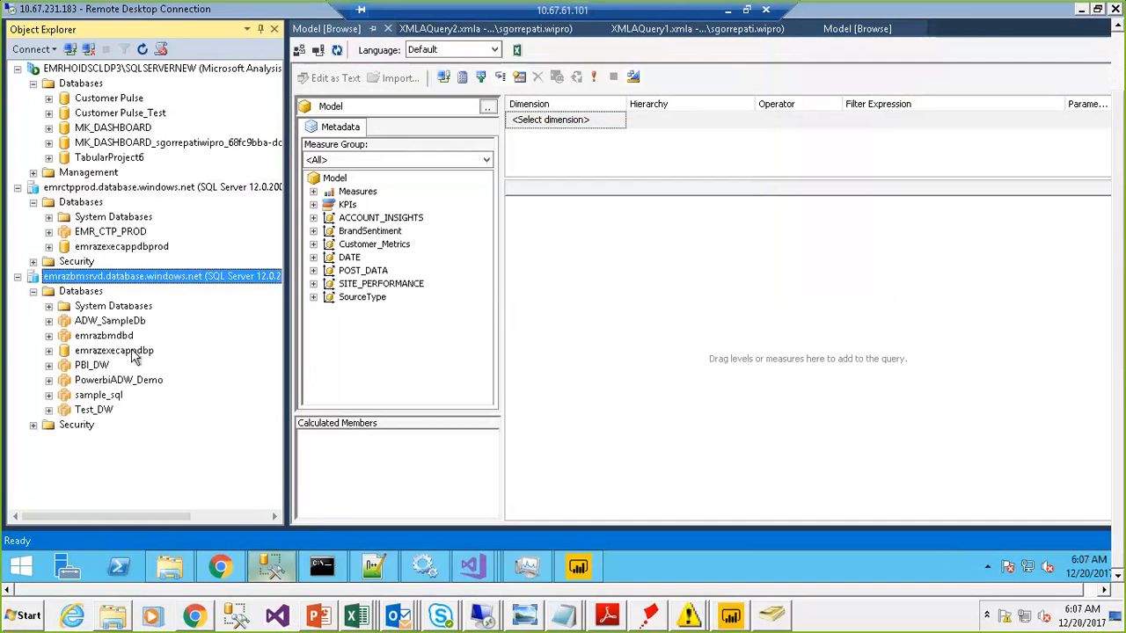
Start a new query on PowerbiADW_Demo reading 'select * from [dbo].[emp]', dragging in the emp table.
{"action": "right_click", "coordinate": [132, 380]}
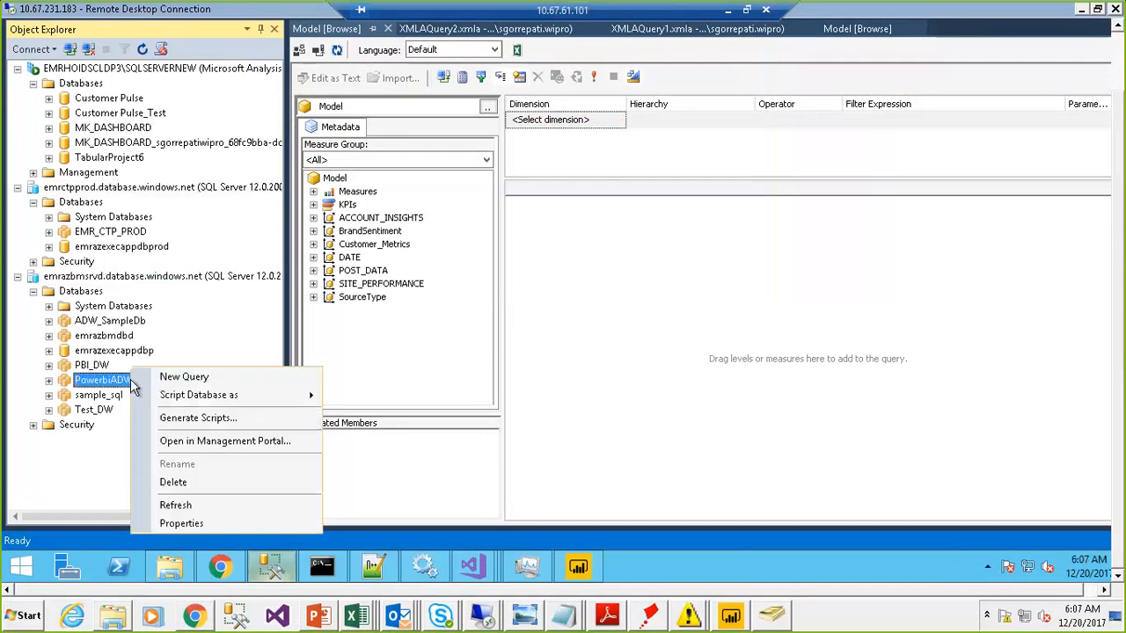
{"action": "left_click", "coordinate": [213, 378]}
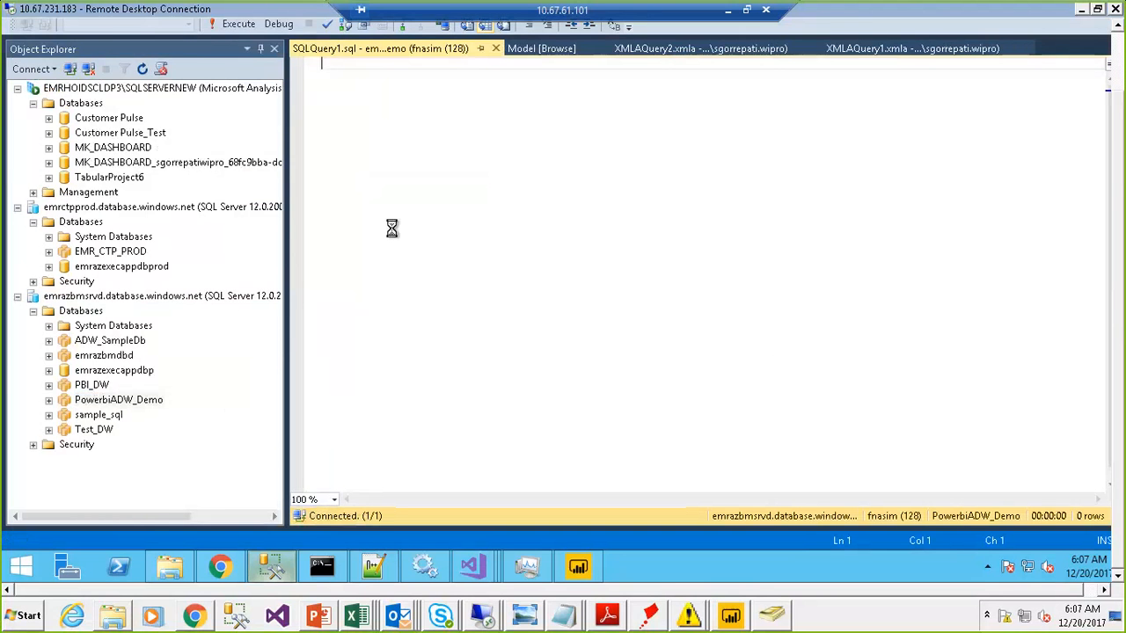
{"action": "type", "text": "select * from"}
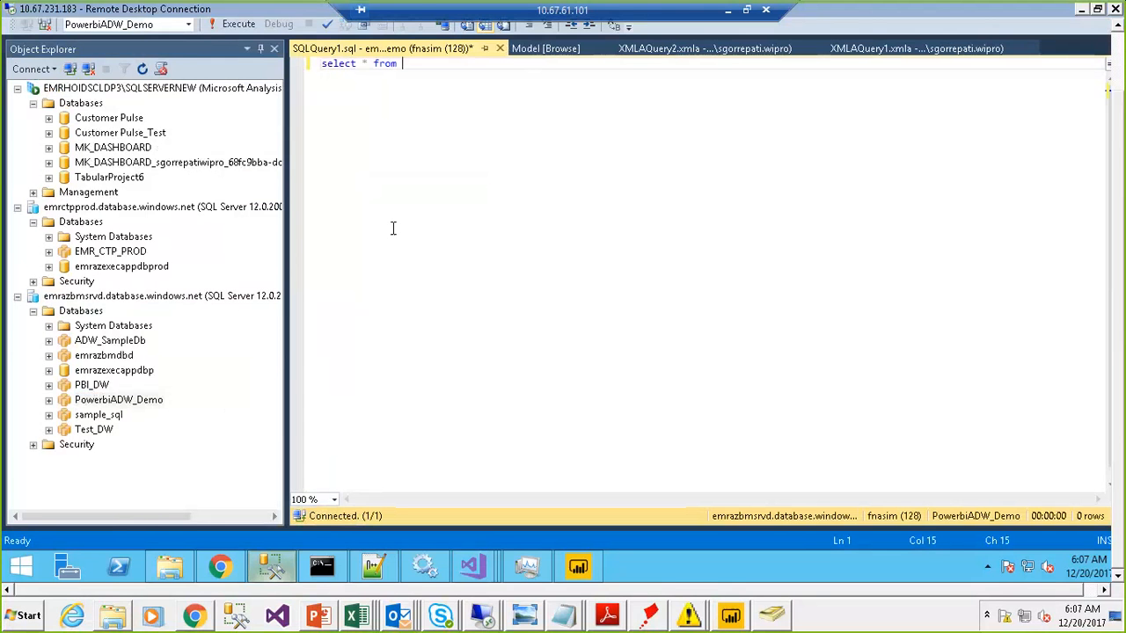
{"action": "left_click", "coordinate": [49, 399]}
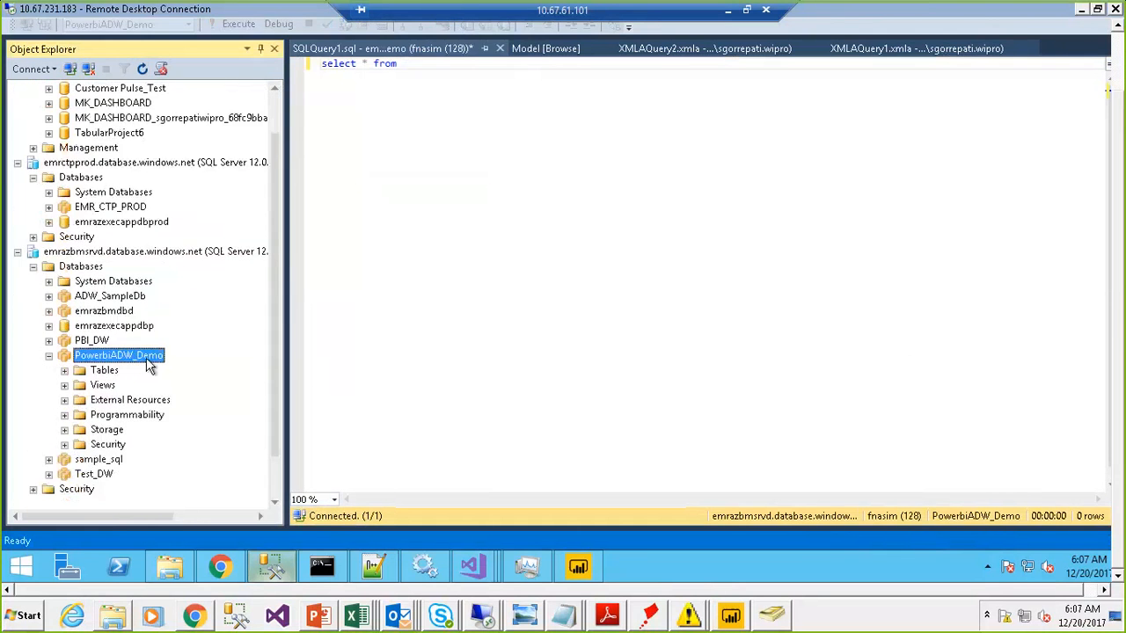
{"action": "left_click", "coordinate": [65, 371]}
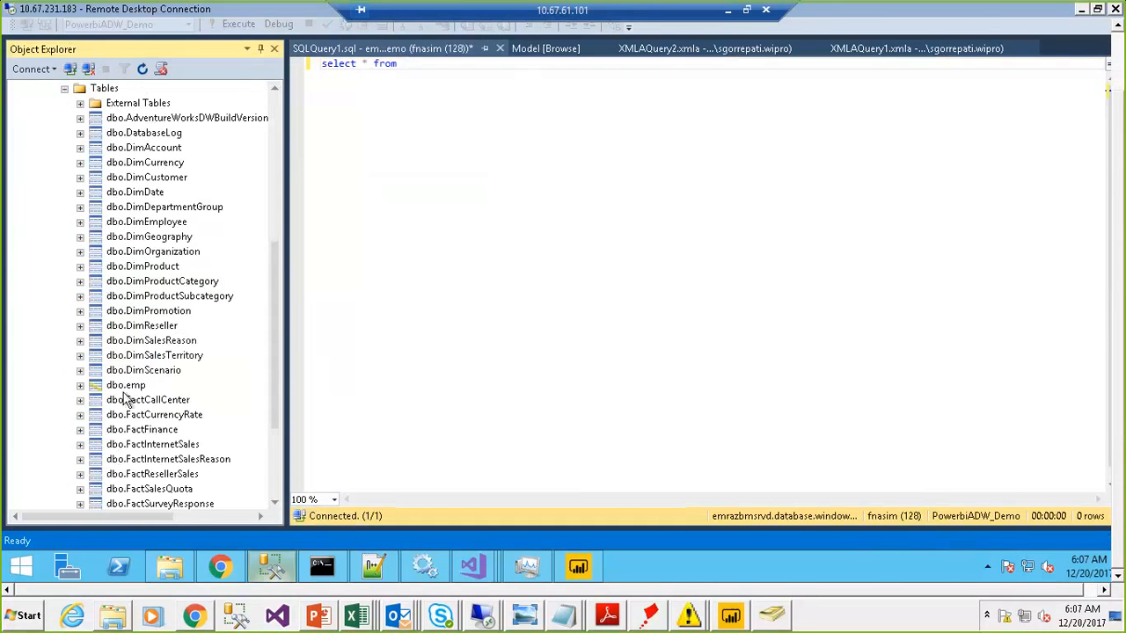
{"action": "left_click_drag", "start_coordinate": [127, 392], "coordinate": [431, 120]}
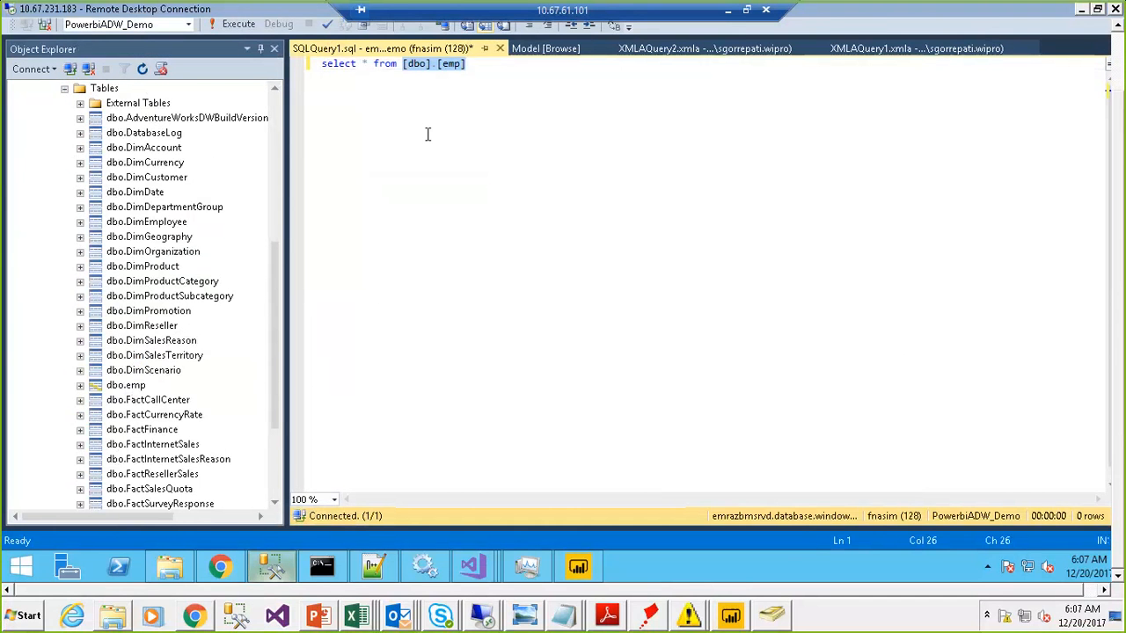
{"action": "left_click", "coordinate": [427, 134]}
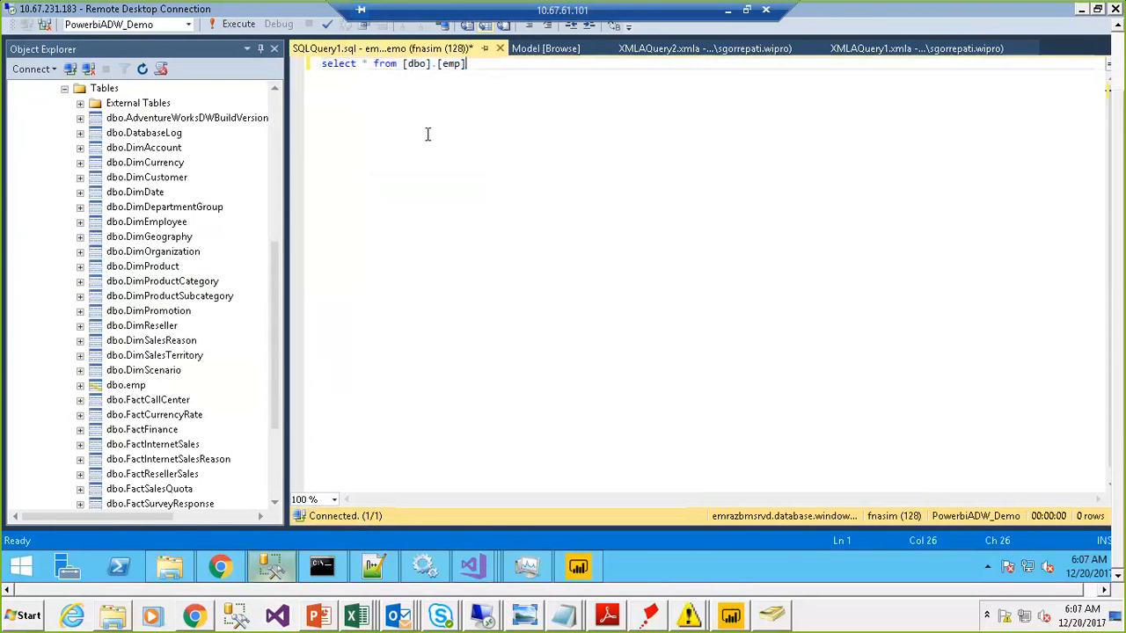
Execute the query and review the four returned eid and ename rows.
{"action": "key", "text": "shift+Home"}
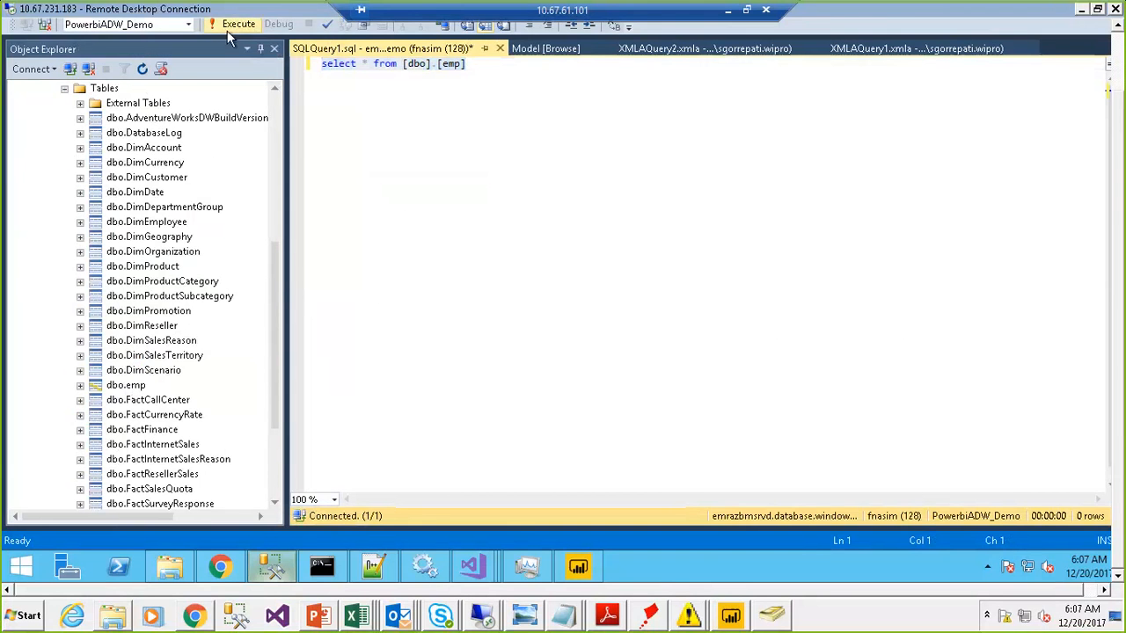
{"action": "left_click", "coordinate": [227, 31]}
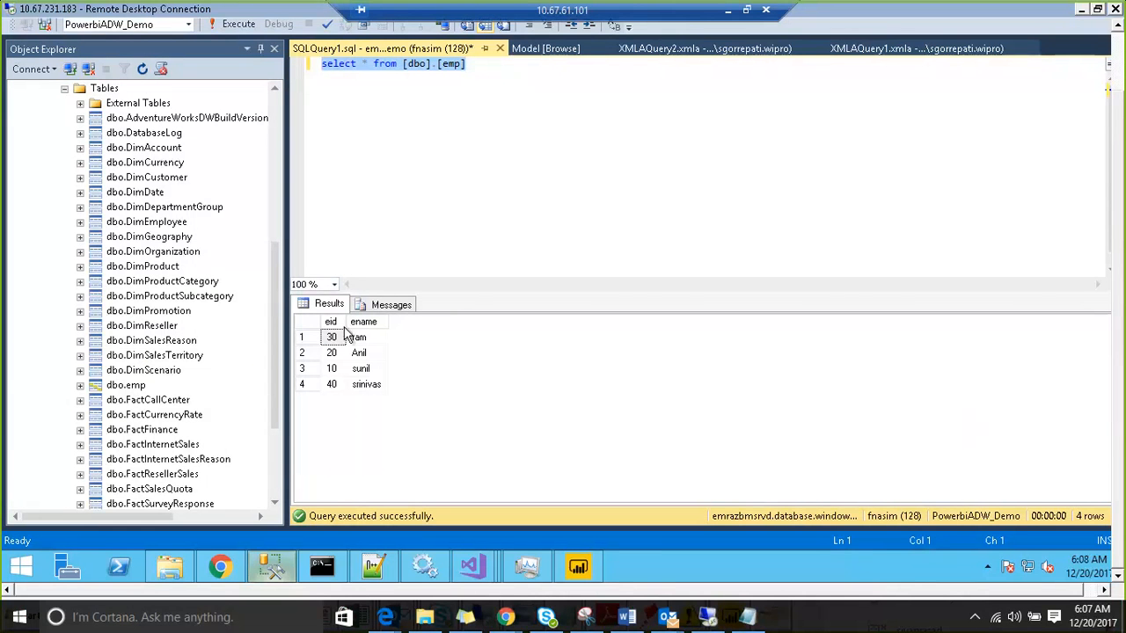
{"action": "left_click", "coordinate": [343, 371]}
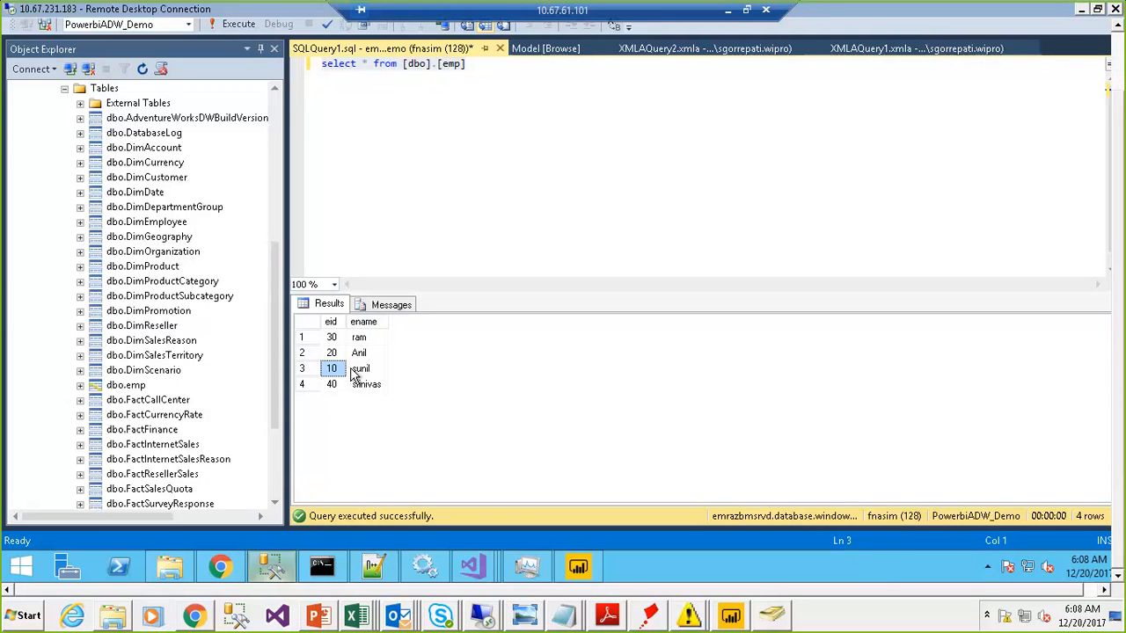
Minimize the remote session and return to the Azure portal factory settings page locally.
{"action": "left_click", "coordinate": [1084, 9]}
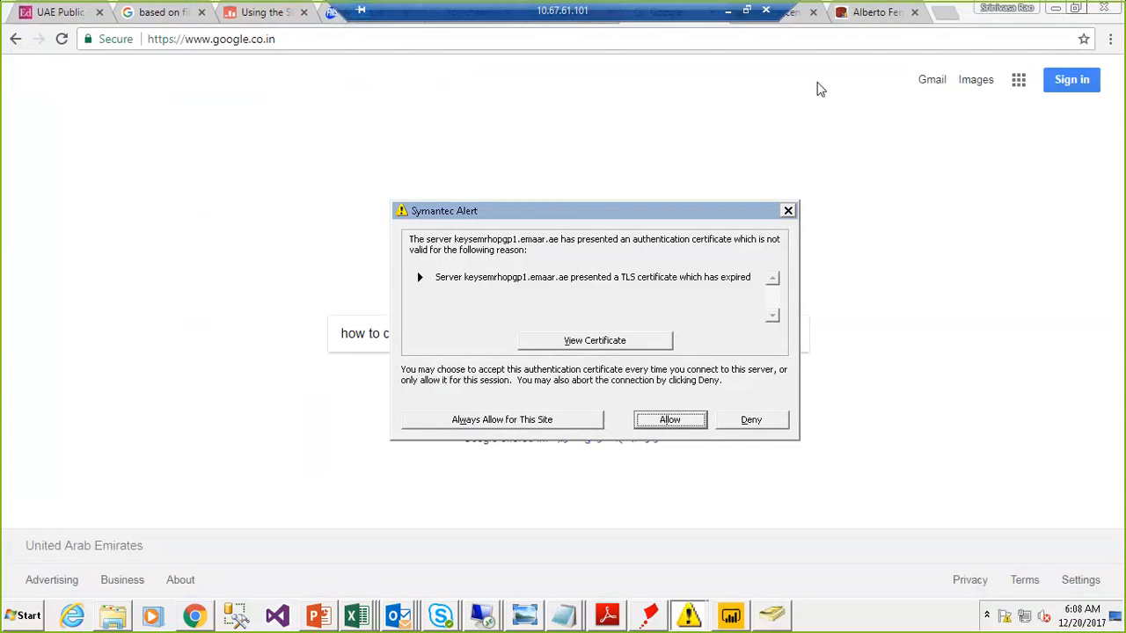
{"action": "left_click", "coordinate": [726, 10]}
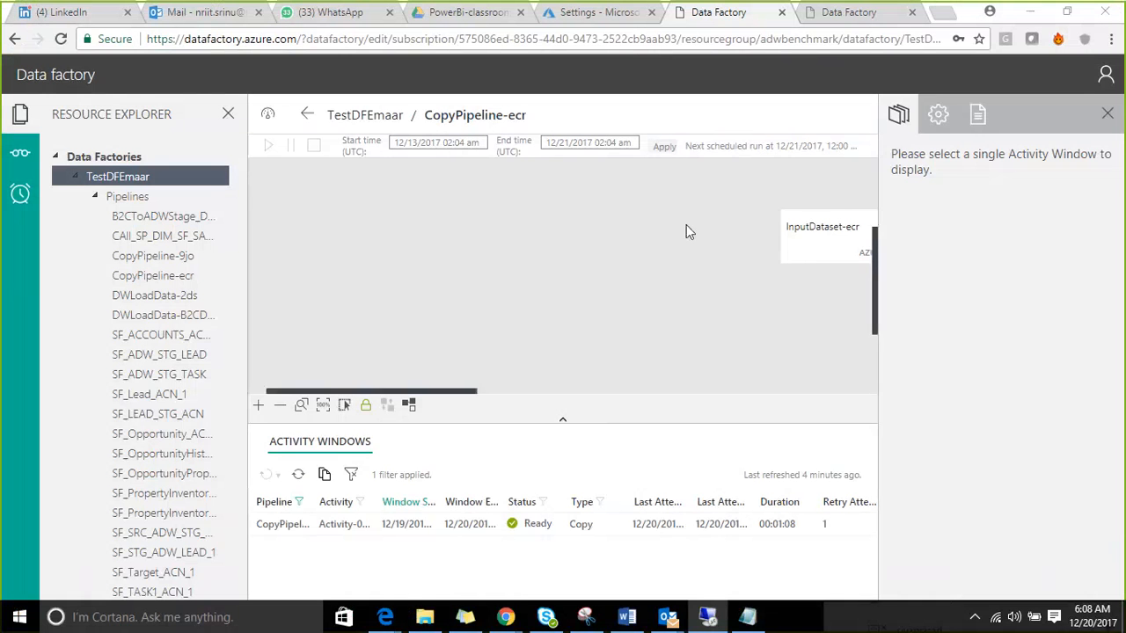
{"action": "mouse_move", "coordinate": [448, 392]}
{"action": "left_mouse_down"}
{"action": "mouse_move", "coordinate": [775, 394]}
{"action": "mouse_move", "coordinate": [429, 400]}
{"action": "left_mouse_up"}
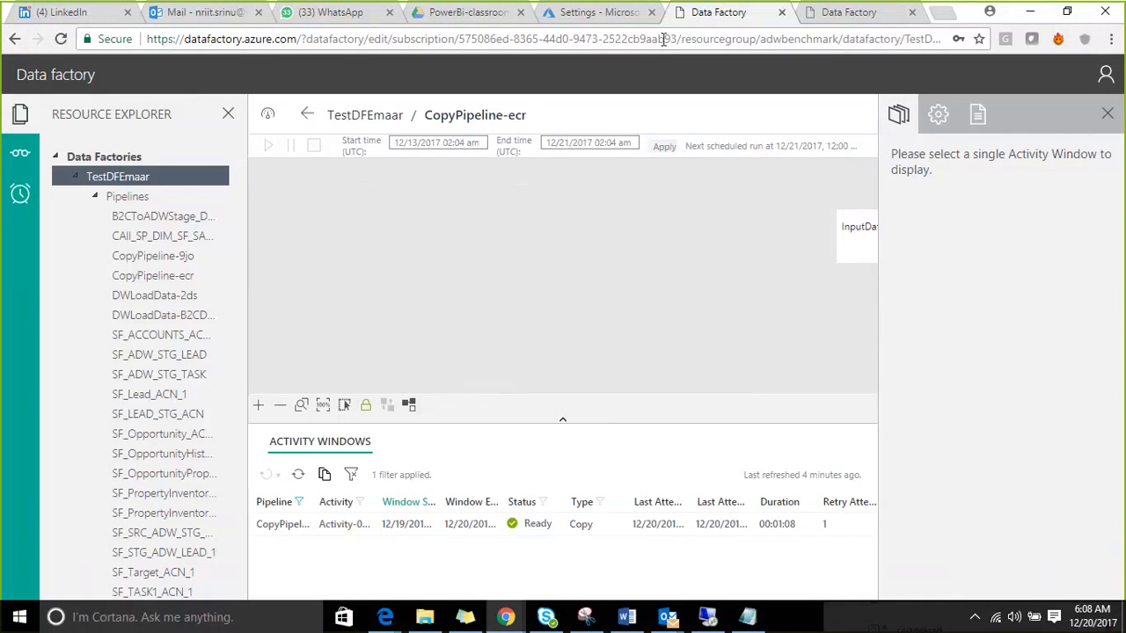
{"action": "left_click", "coordinate": [1068, 13]}
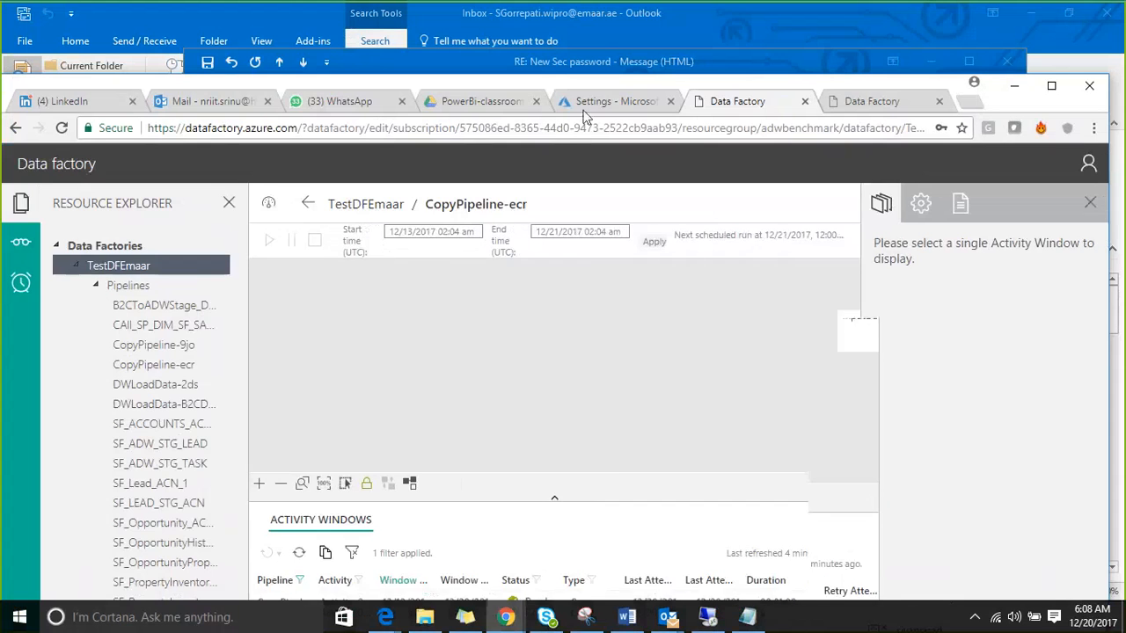
{"action": "left_click", "coordinate": [583, 109]}
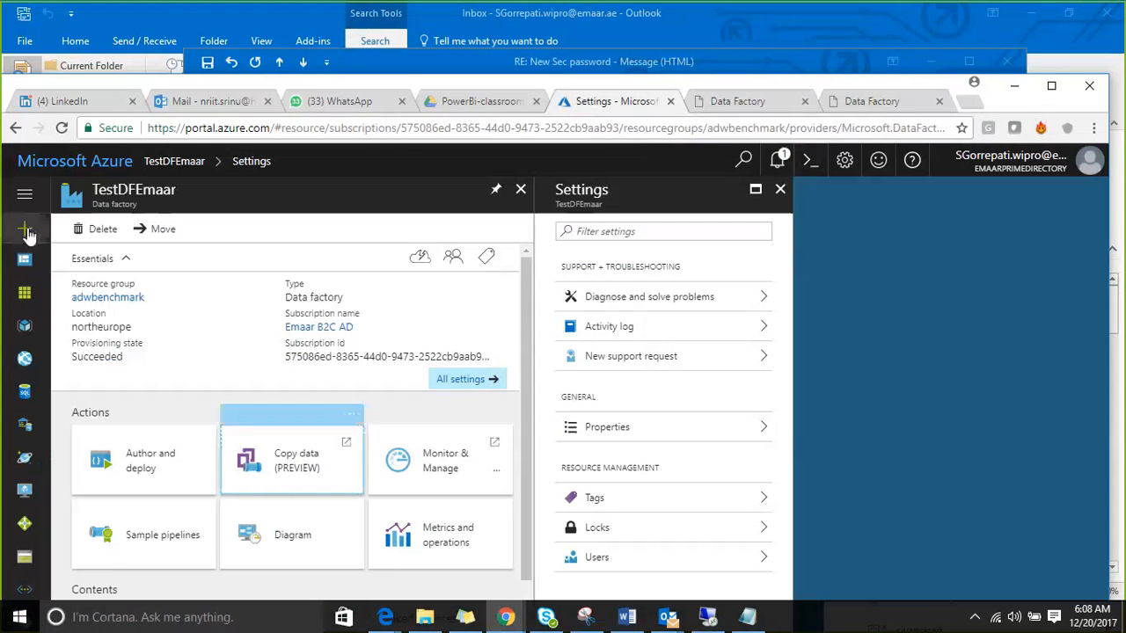
{"action": "scroll", "coordinate": [211, 395], "scroll_direction": "down", "scroll_amount": 1}
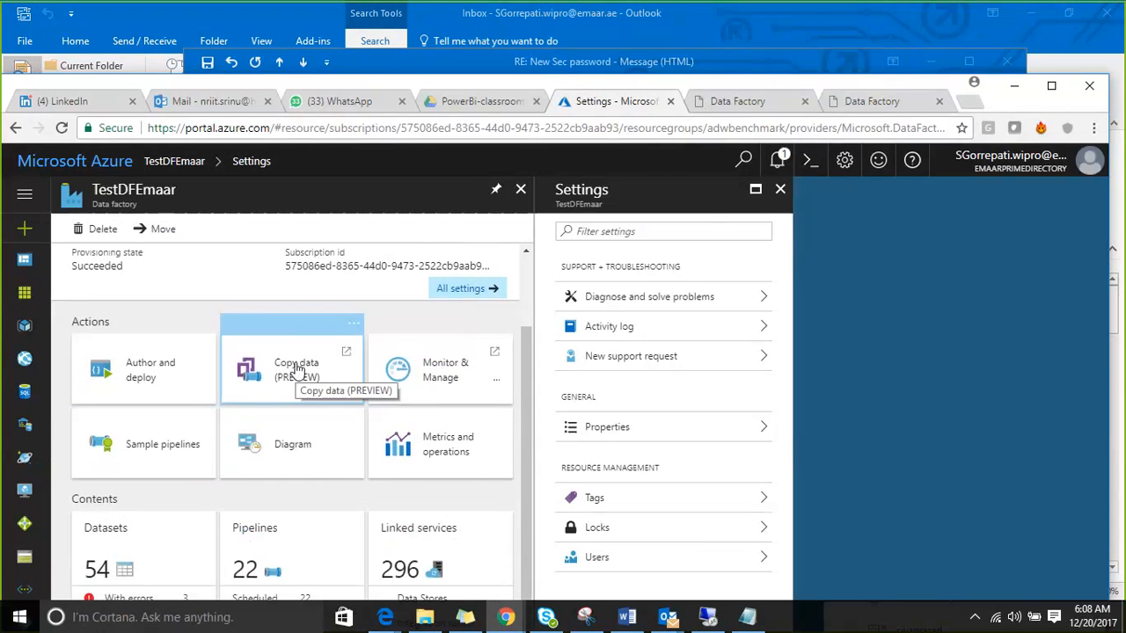
From the dashboard, open PowerbiADW_Demo and load data with Azure Data Factory.
{"action": "left_click", "coordinate": [24, 194]}
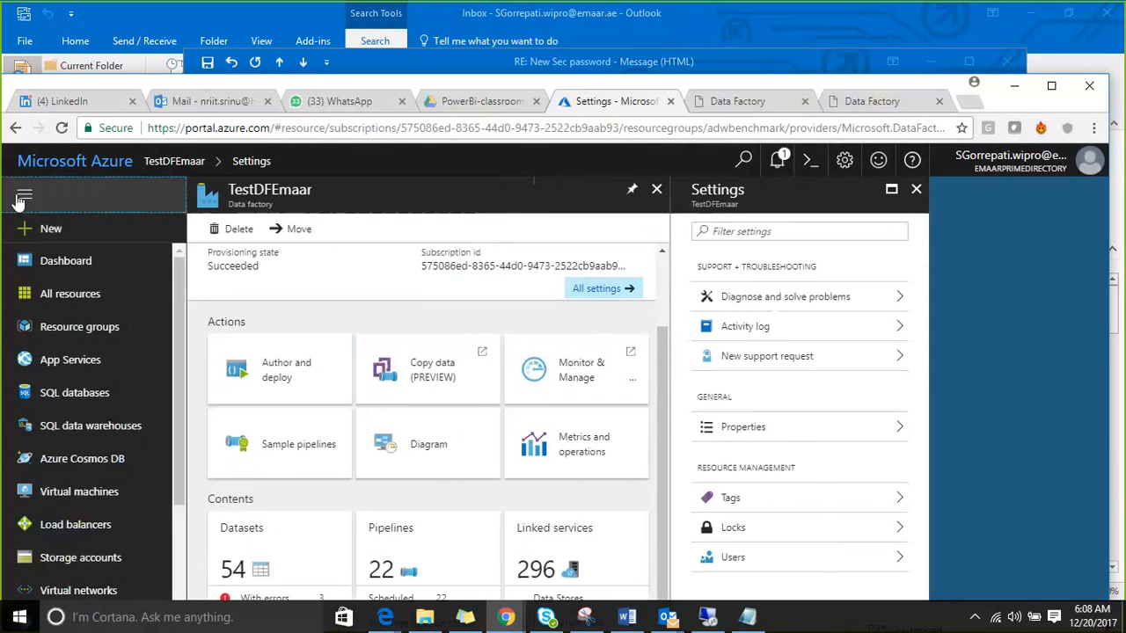
{"action": "left_click", "coordinate": [78, 264]}
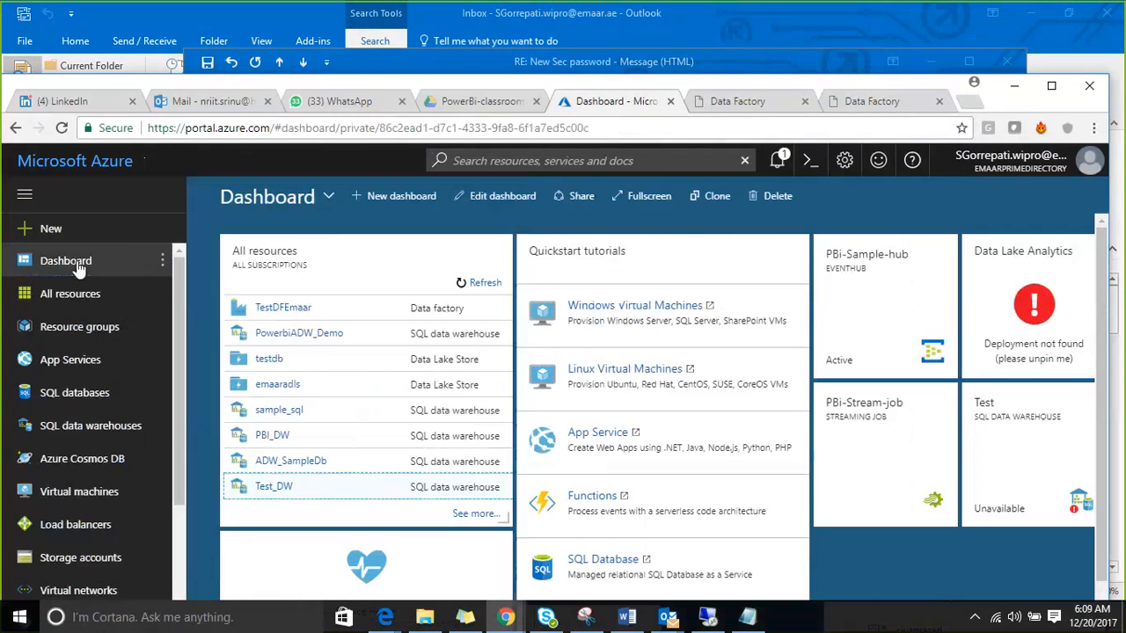
{"action": "left_click", "coordinate": [293, 339]}
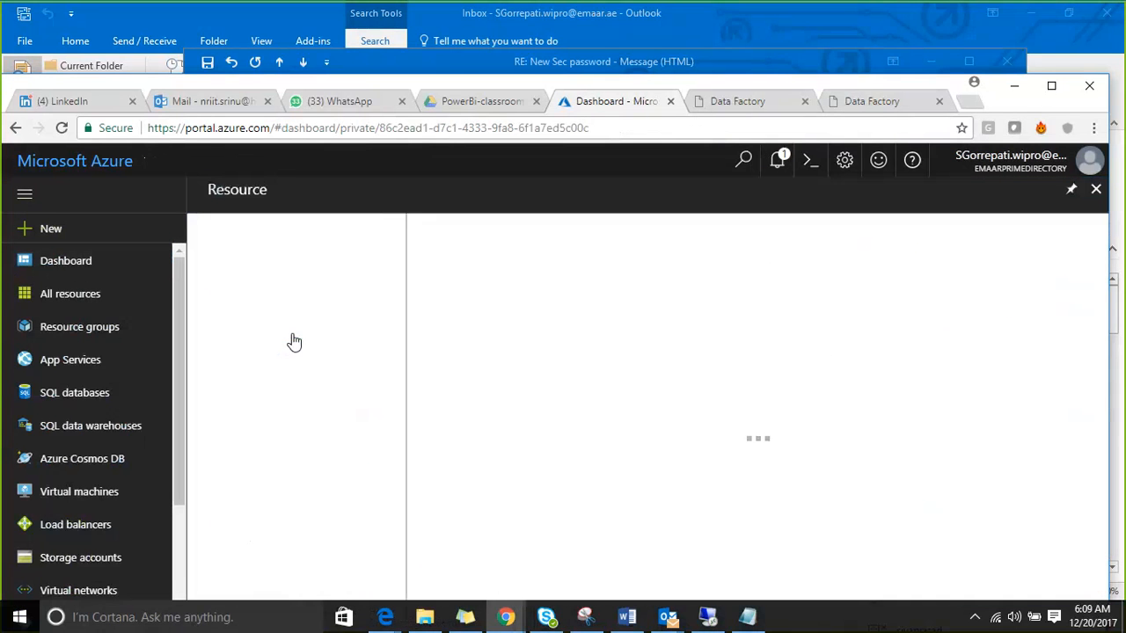
{"action": "left_click", "coordinate": [1053, 89]}
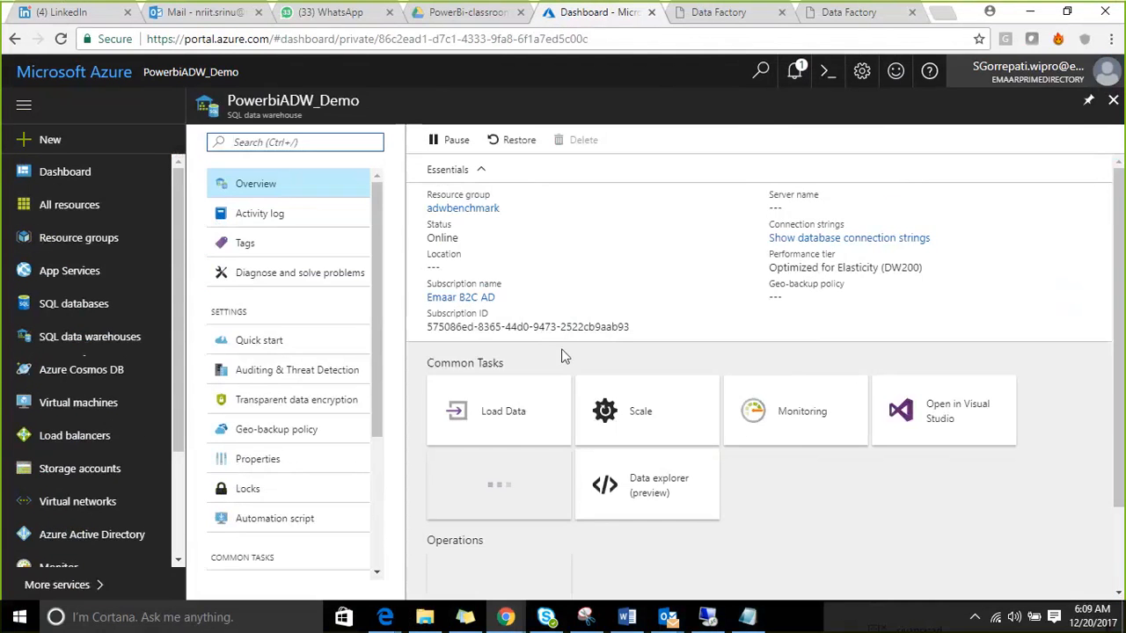
{"action": "left_click", "coordinate": [514, 430]}
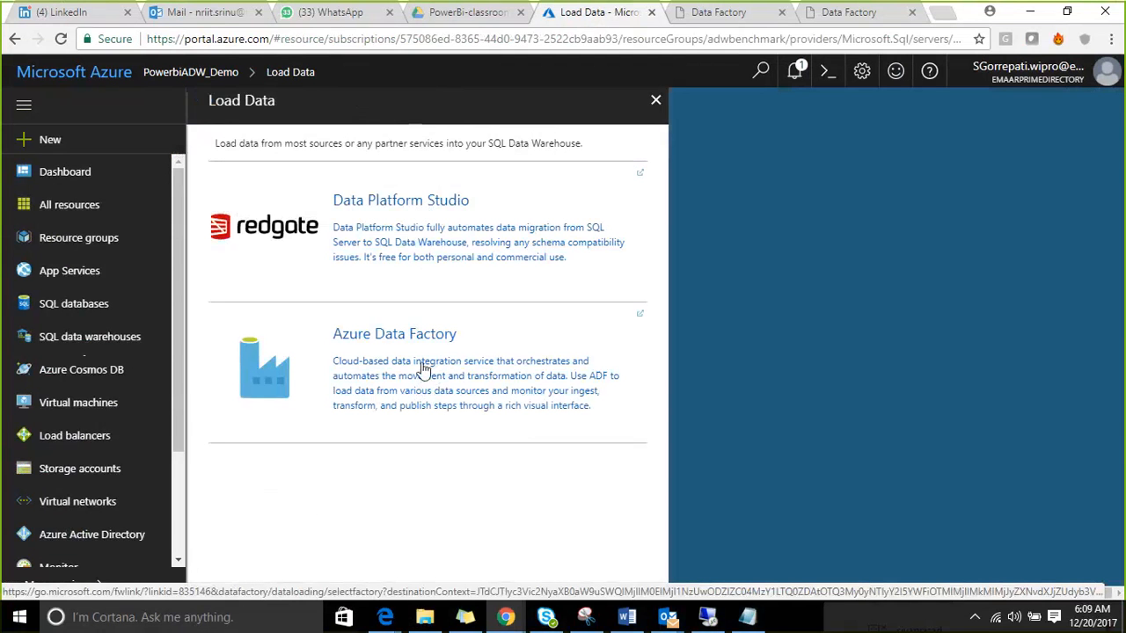
{"action": "left_click", "coordinate": [426, 381]}
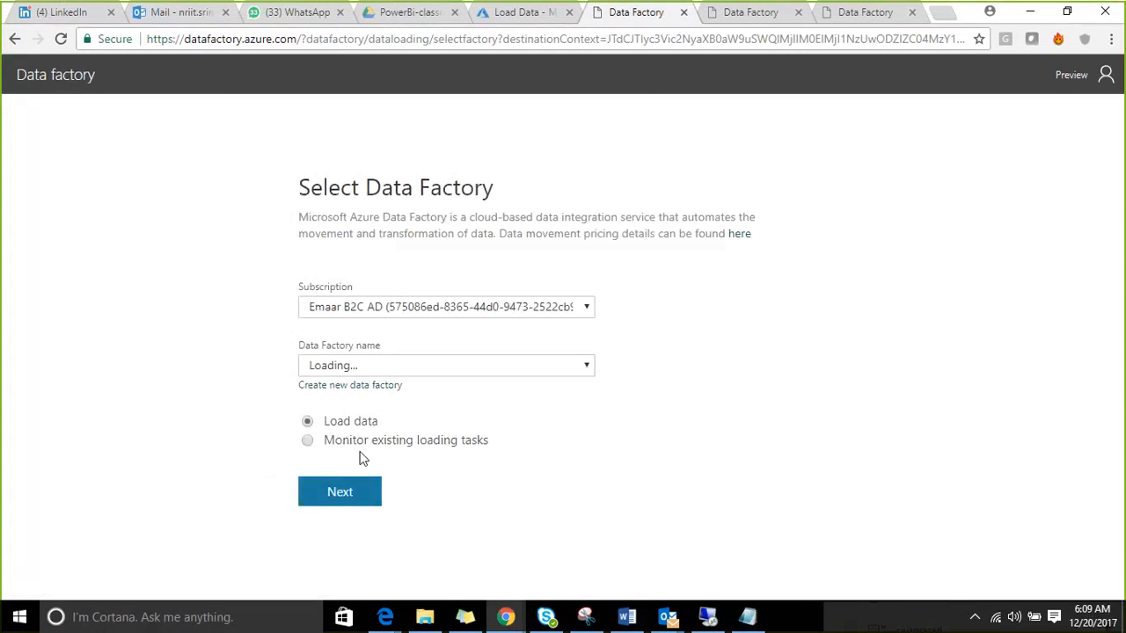
Continue with TestDFEmaar and choose Azure Data Lake Store as the copy source.
{"action": "left_click", "coordinate": [340, 493]}
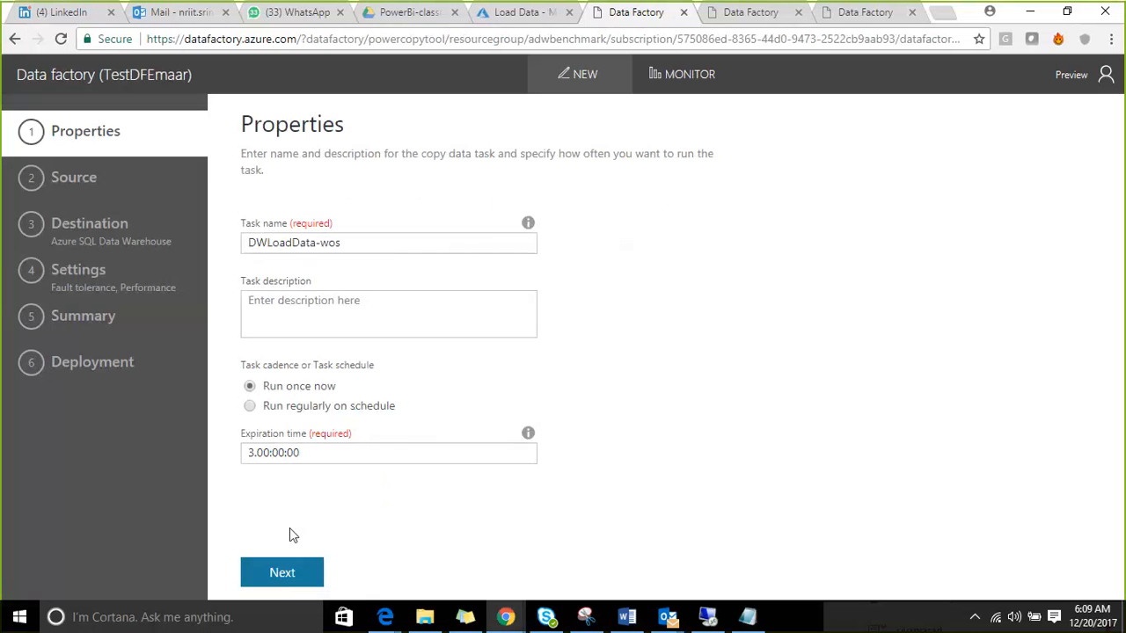
{"action": "left_click", "coordinate": [290, 580]}
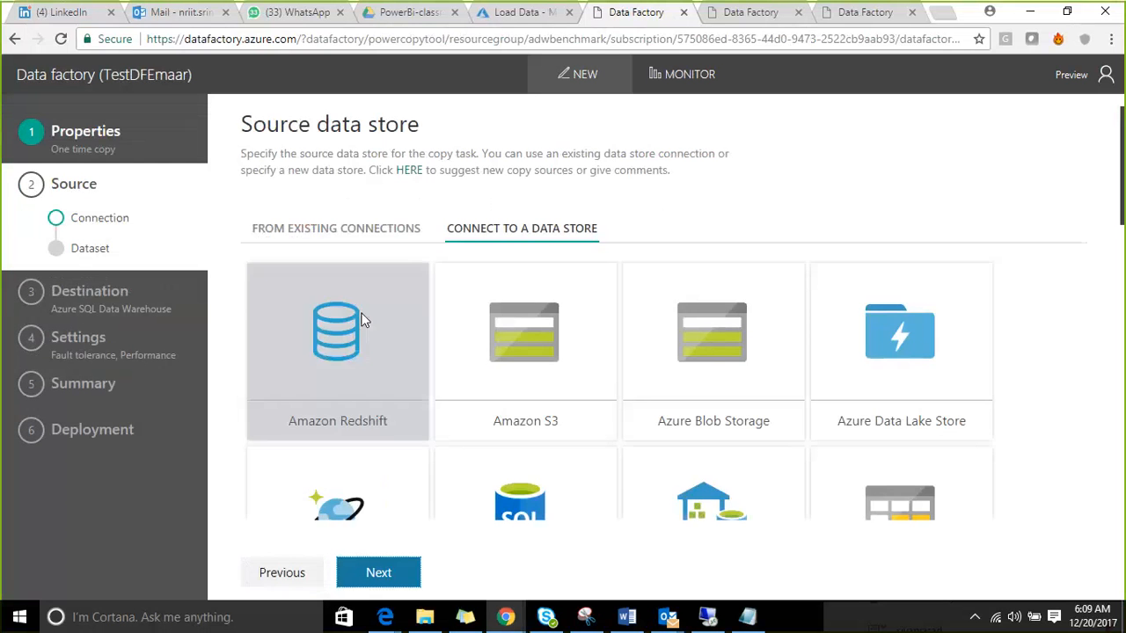
{"action": "scroll", "coordinate": [946, 189], "scroll_direction": "down", "scroll_amount": 4}
{"action": "scroll", "coordinate": [939, 205], "scroll_direction": "up", "scroll_amount": 2}
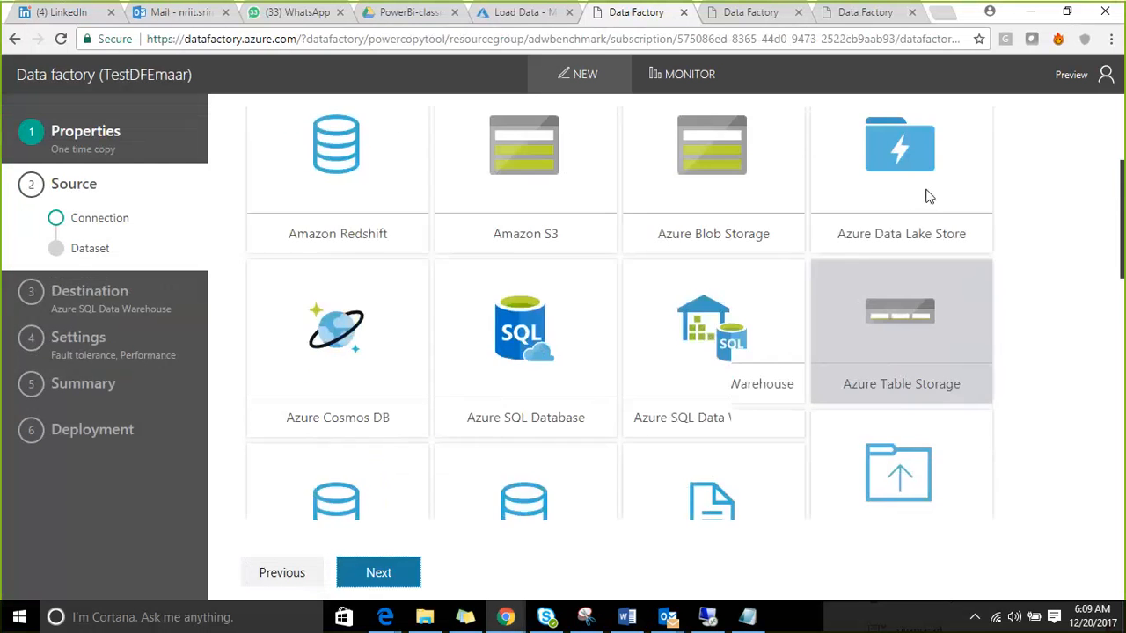
{"action": "left_click", "coordinate": [925, 193]}
{"action": "left_click", "coordinate": [417, 587]}
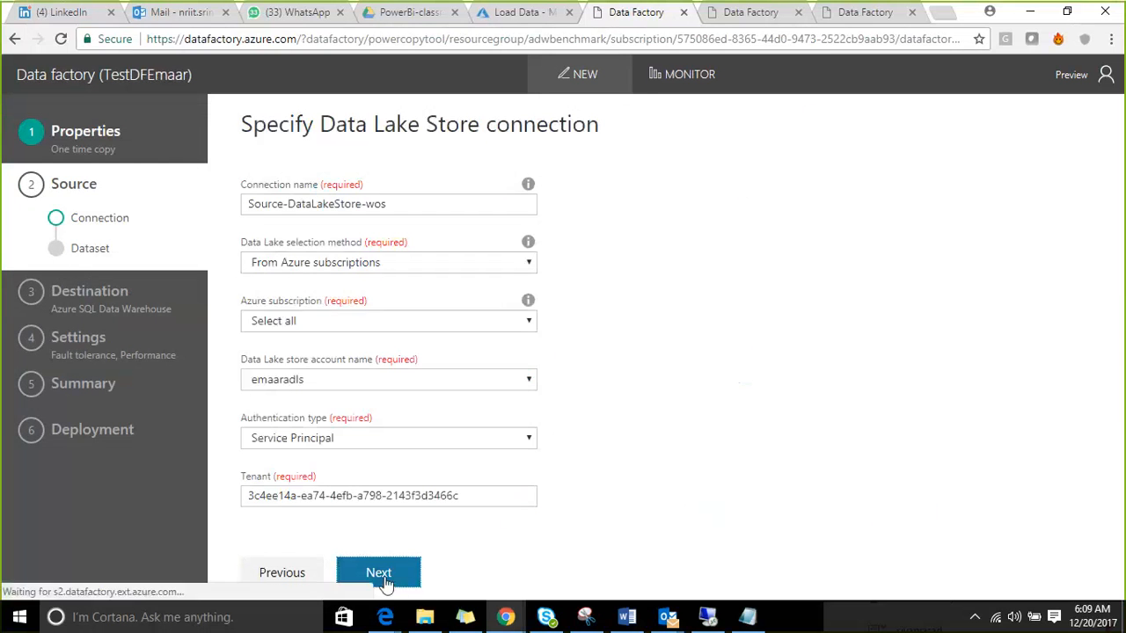
Pick the specific Azure subscription and set the Data Lake authentication type to OAuth.
{"action": "left_click", "coordinate": [449, 328]}
{"action": "left_click", "coordinate": [435, 359]}
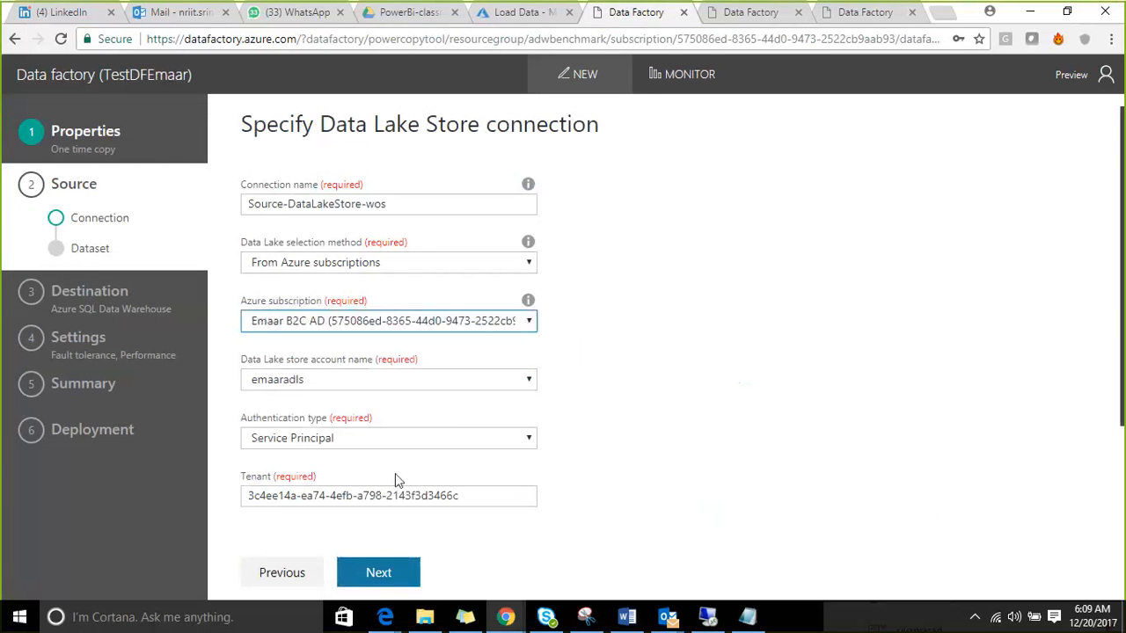
{"action": "left_click", "coordinate": [388, 572]}
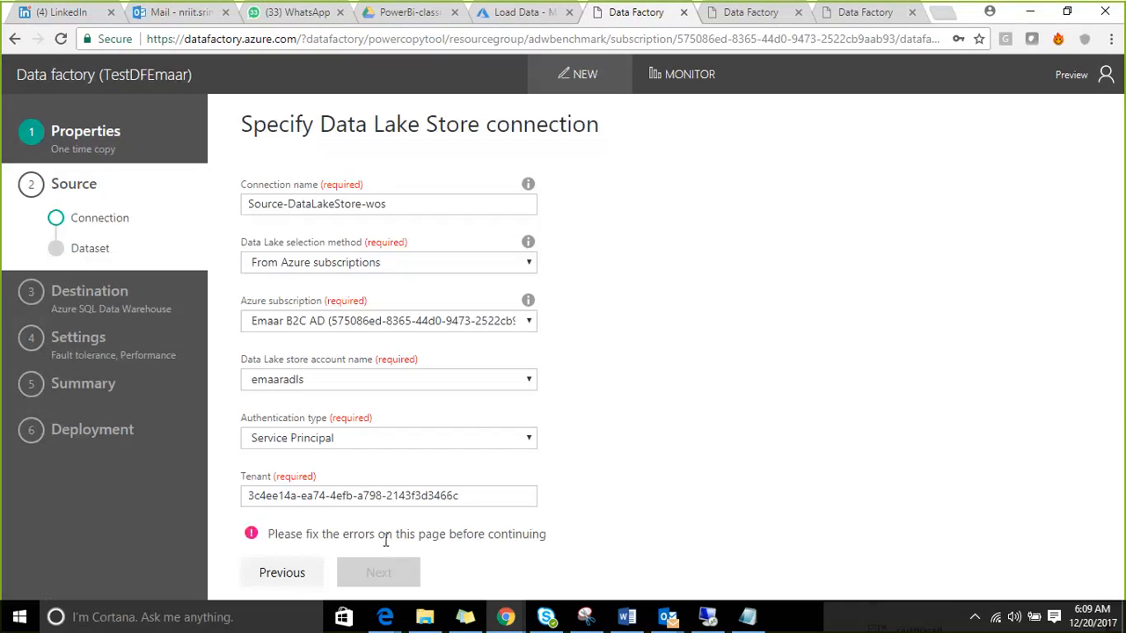
{"action": "scroll", "coordinate": [455, 440], "scroll_direction": "down", "scroll_amount": 1}
{"action": "left_click", "coordinate": [485, 356]}
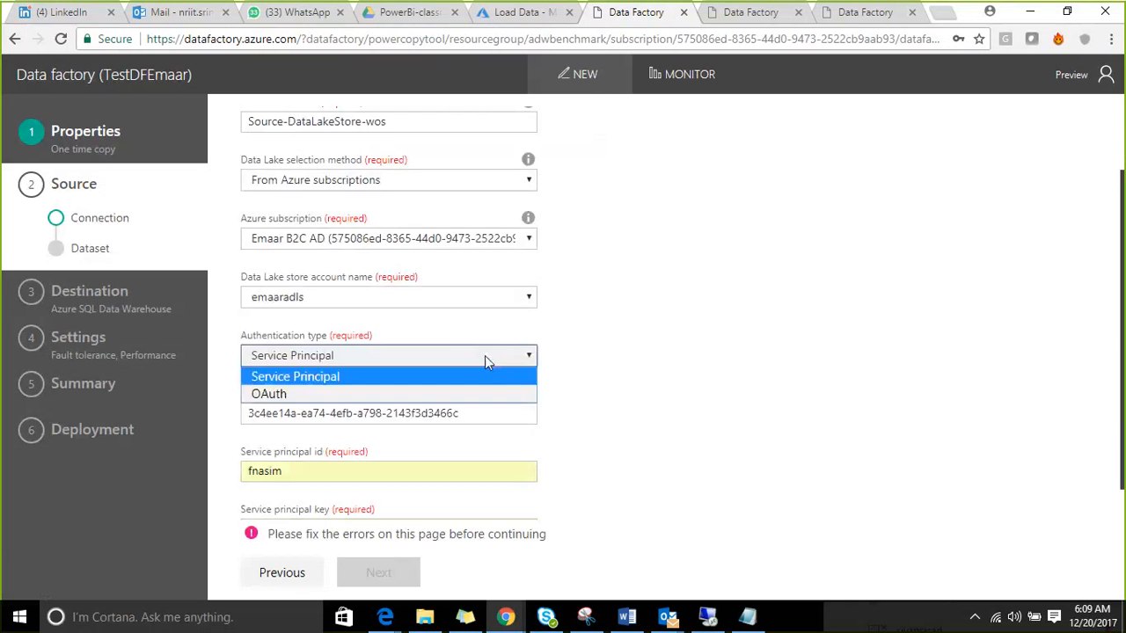
{"action": "left_click", "coordinate": [440, 396]}
{"action": "left_click", "coordinate": [383, 573]}
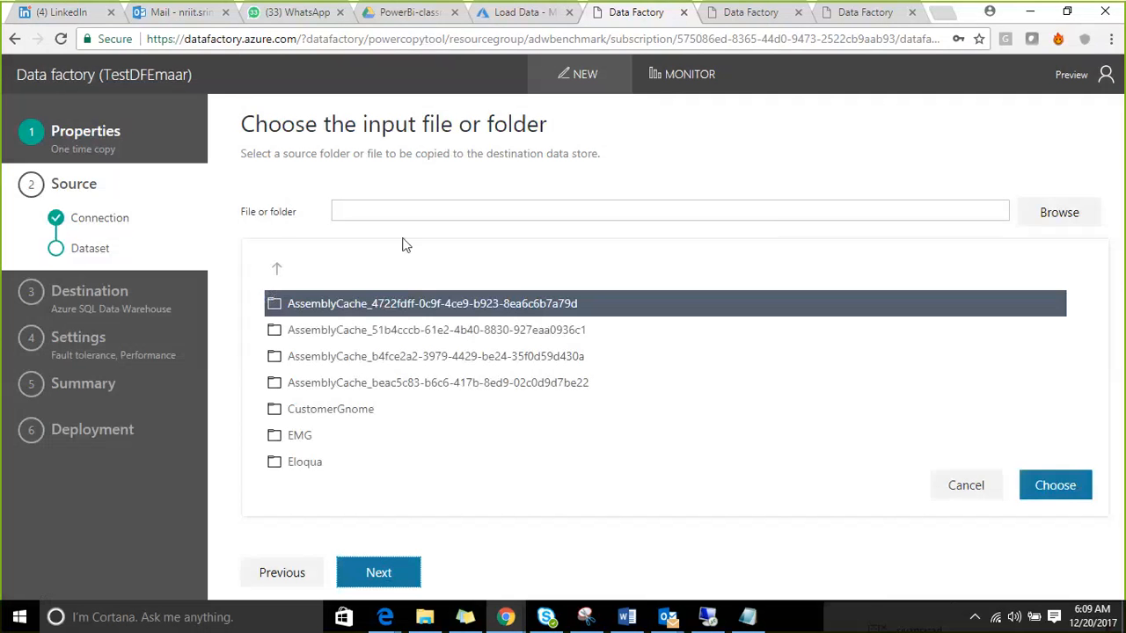
Change the Data Lake connection to use the testdb store account.
{"action": "left_click", "coordinate": [258, 585]}
{"action": "left_click", "coordinate": [458, 381]}
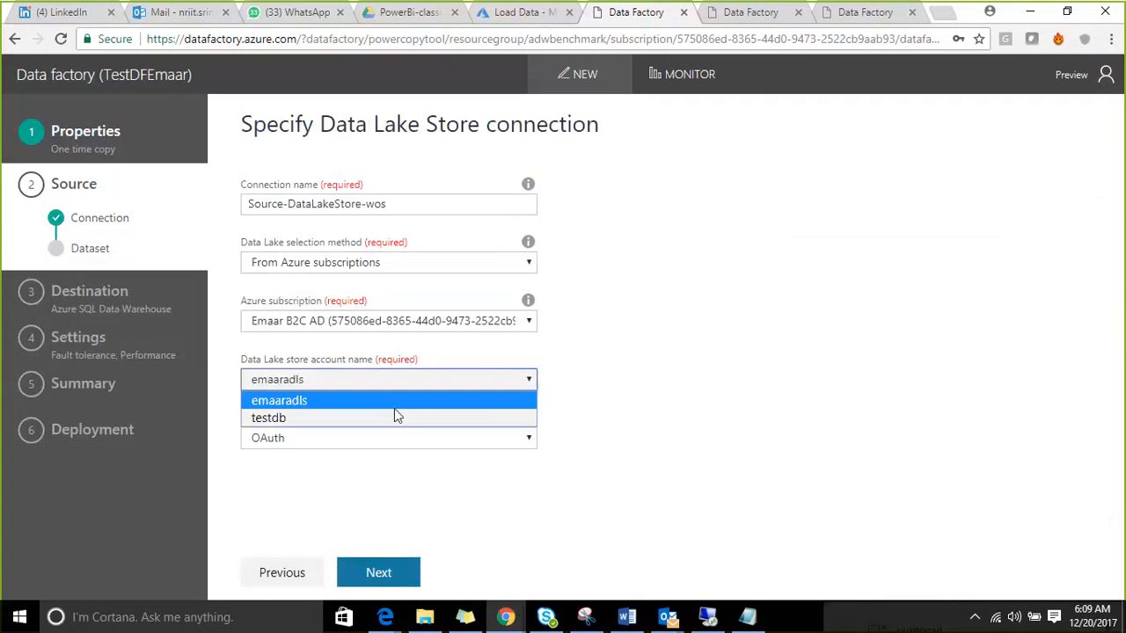
{"action": "left_click", "coordinate": [395, 414]}
{"action": "left_click", "coordinate": [369, 570]}
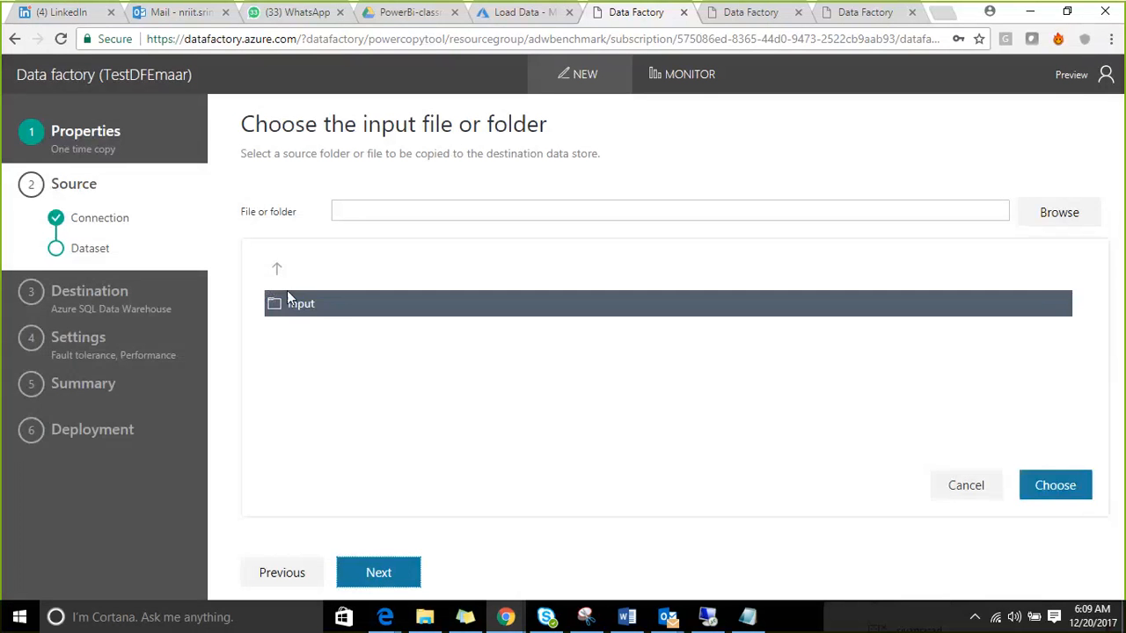
Take Input/data.csv as the source file and accept the file format settings.
{"action": "double_click", "coordinate": [344, 301]}
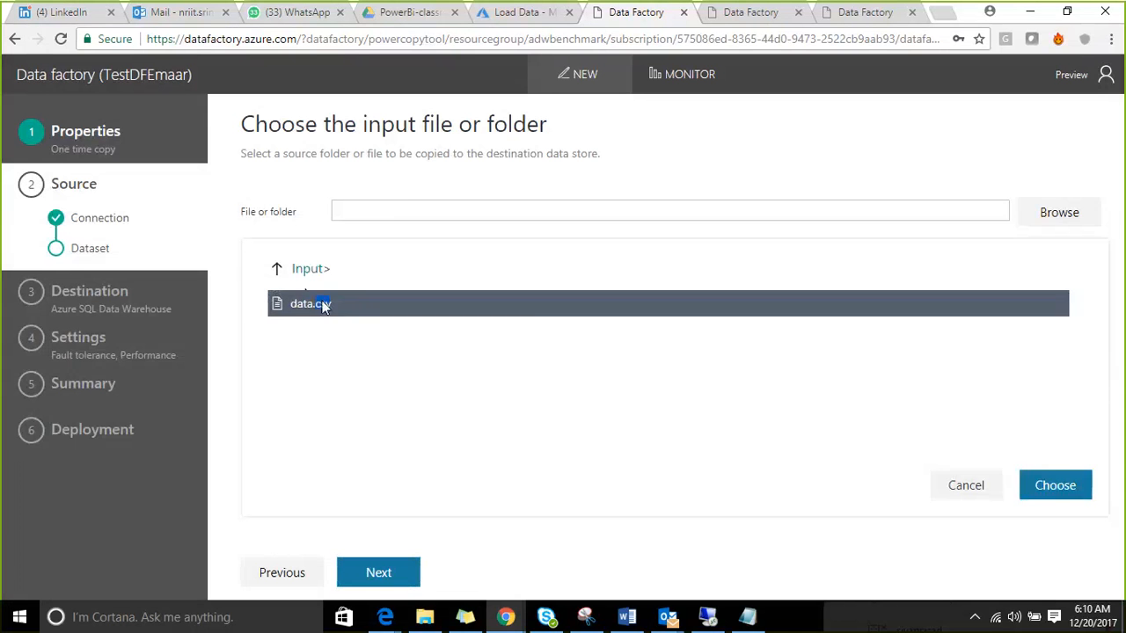
{"action": "double_click", "coordinate": [319, 304]}
{"action": "left_click", "coordinate": [361, 567]}
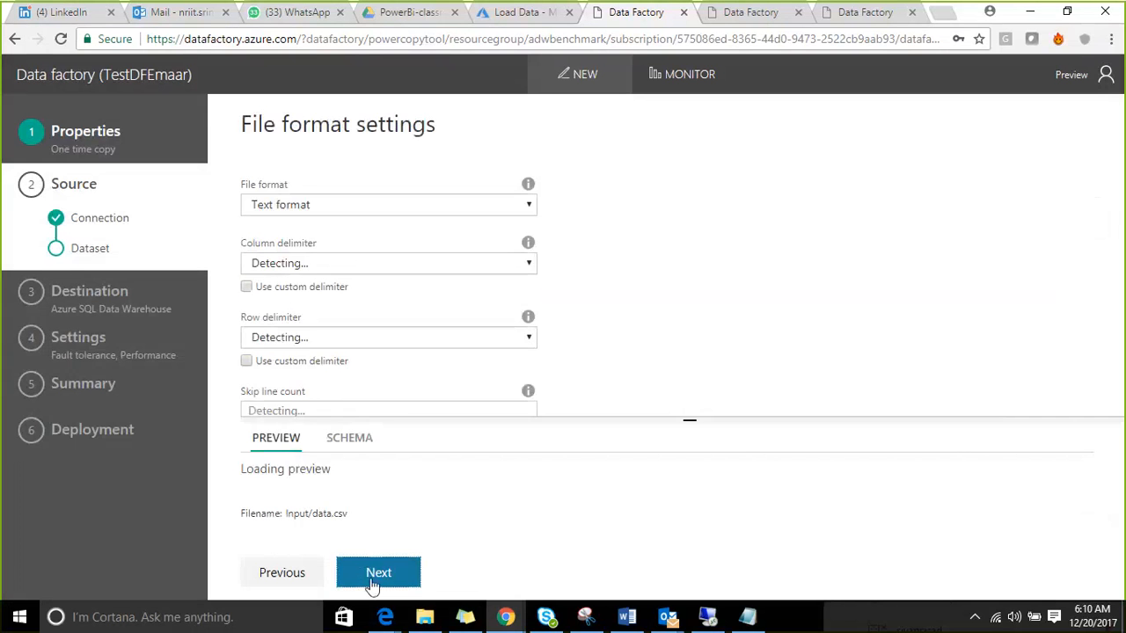
{"action": "scroll", "coordinate": [405, 397], "scroll_direction": "down", "scroll_amount": 1}
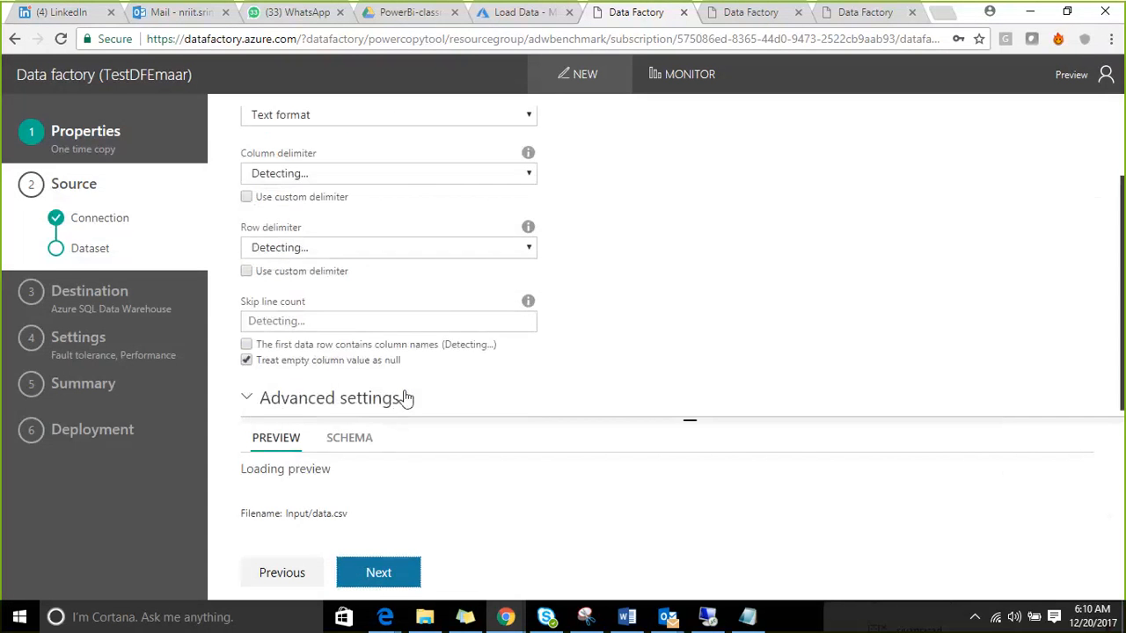
{"action": "left_click", "coordinate": [383, 573]}
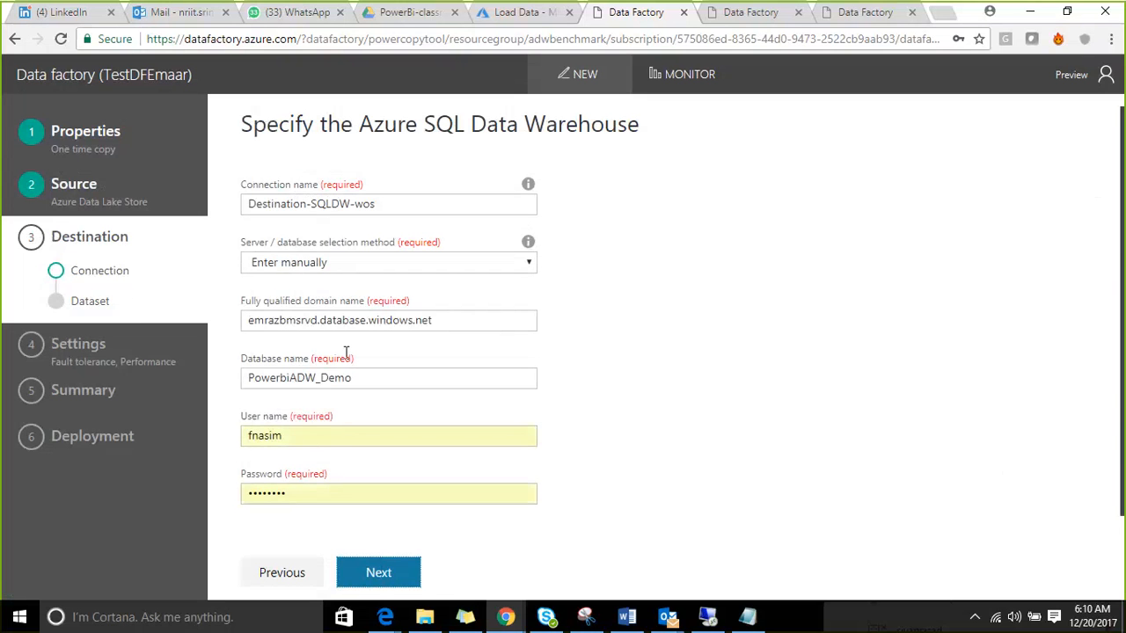
{"action": "left_click", "coordinate": [327, 380]}
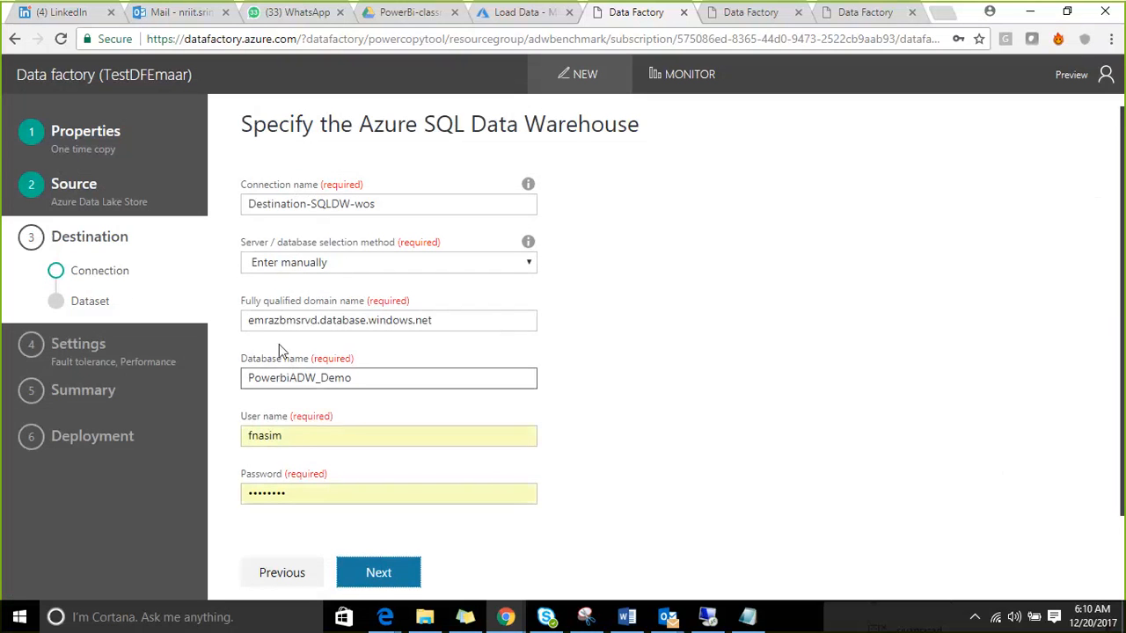
{"action": "left_click", "coordinate": [268, 322]}
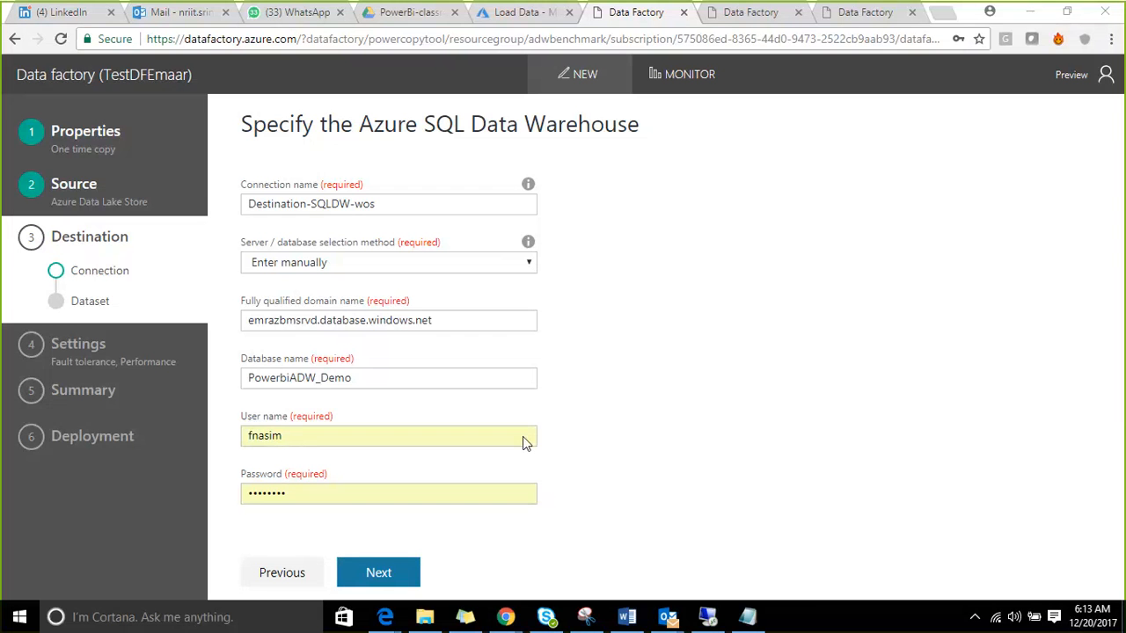
Step back through the wizard to the source data store choices.
{"action": "left_click", "coordinate": [269, 581]}
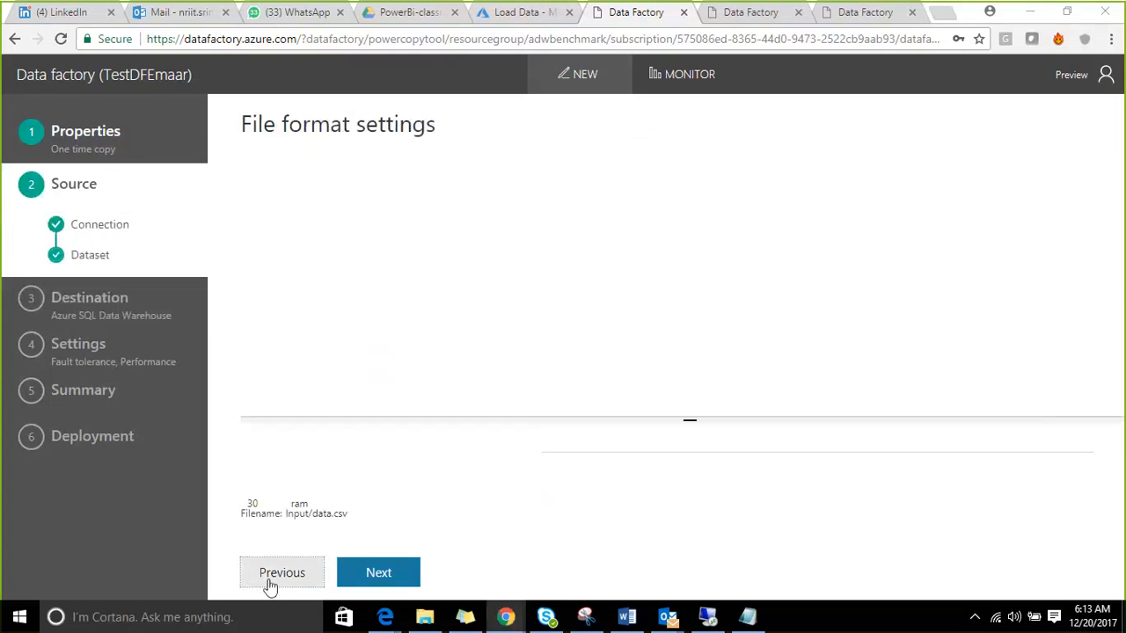
{"action": "left_click", "coordinate": [270, 581]}
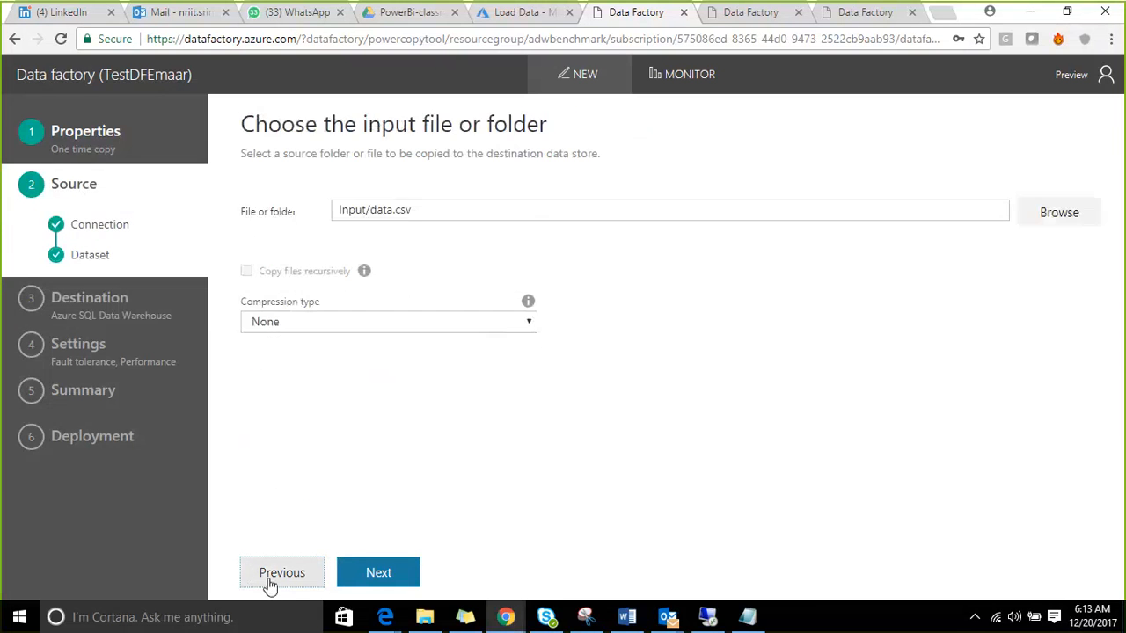
{"action": "left_click", "coordinate": [282, 579]}
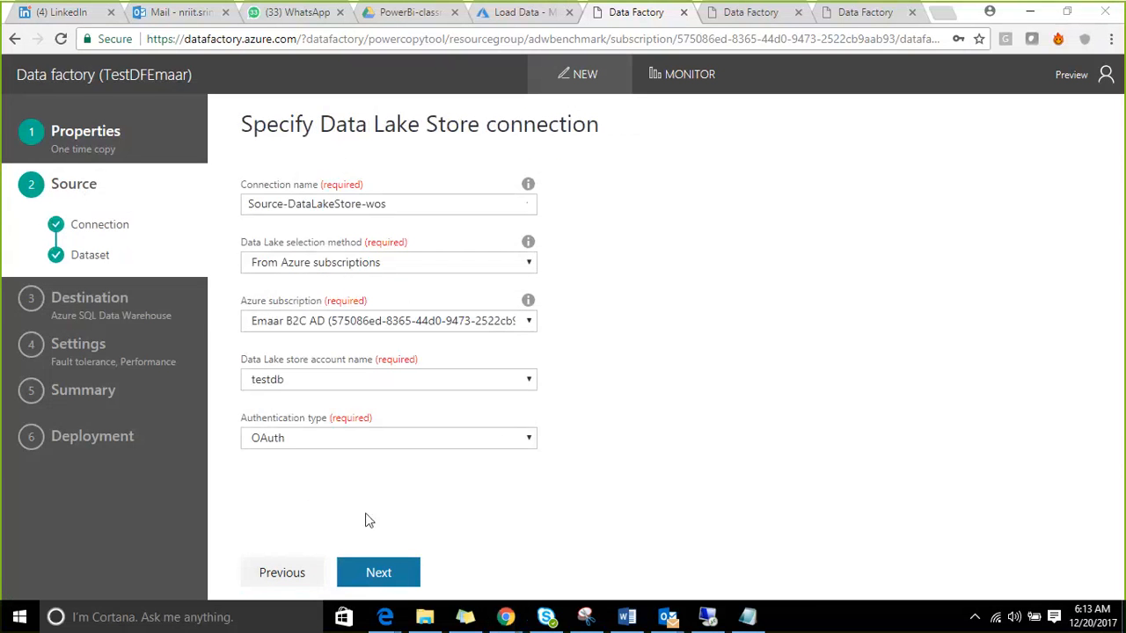
{"action": "left_click", "coordinate": [305, 575]}
Browse the connector tiles with Azure Data Lake Store still selected, then switch to the third browser tab.
{"action": "scroll", "coordinate": [730, 373], "scroll_direction": "down", "scroll_amount": 10}
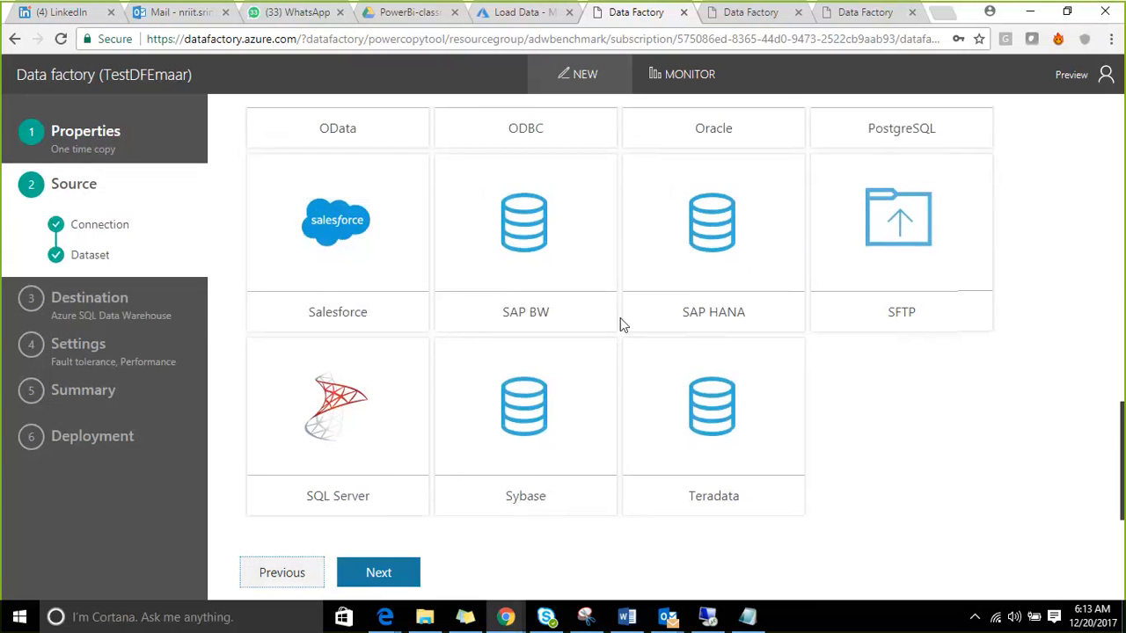
{"action": "scroll", "coordinate": [620, 322], "scroll_direction": "up", "scroll_amount": 5}
{"action": "scroll", "coordinate": [620, 322], "scroll_direction": "up", "scroll_amount": 3}
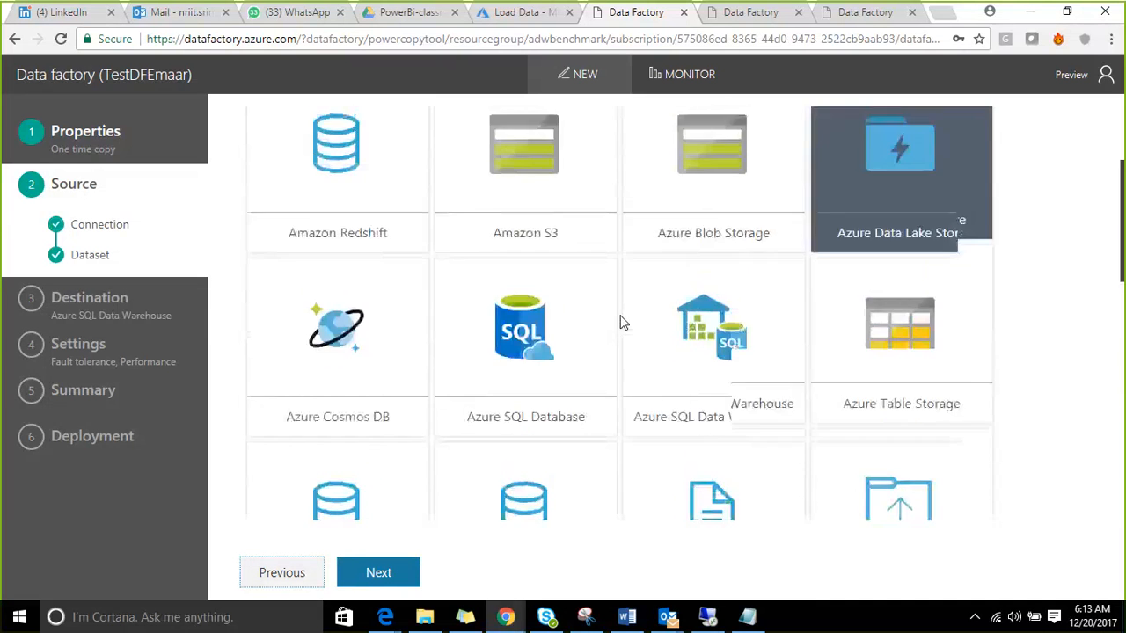
{"action": "scroll", "coordinate": [669, 386], "scroll_direction": "down", "scroll_amount": 3}
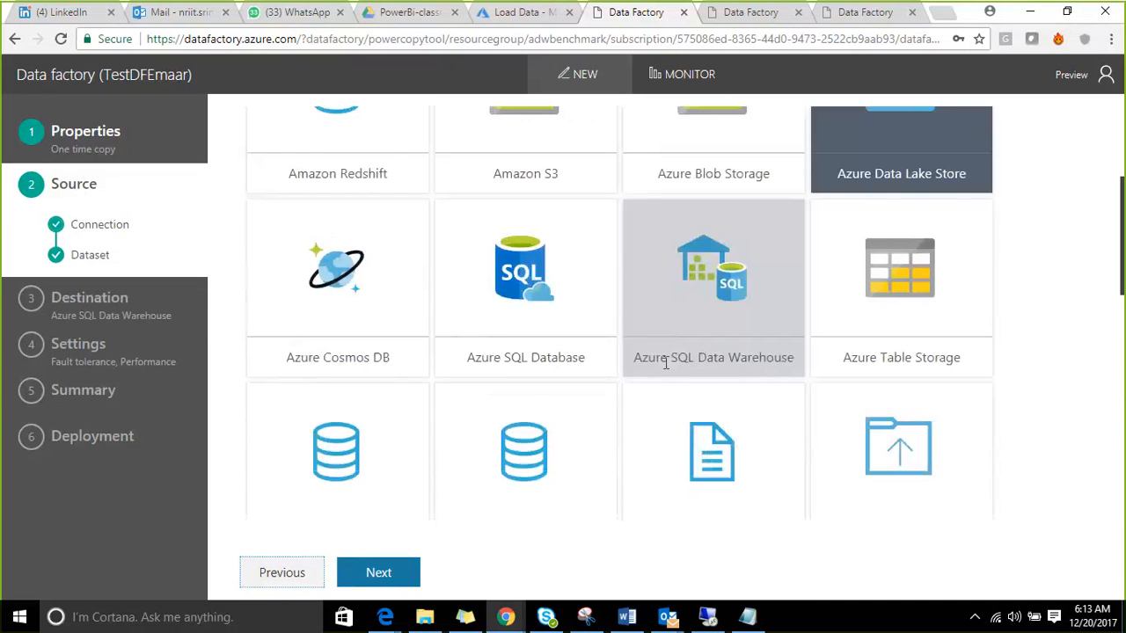
{"action": "scroll", "coordinate": [666, 363], "scroll_direction": "down", "scroll_amount": 10}
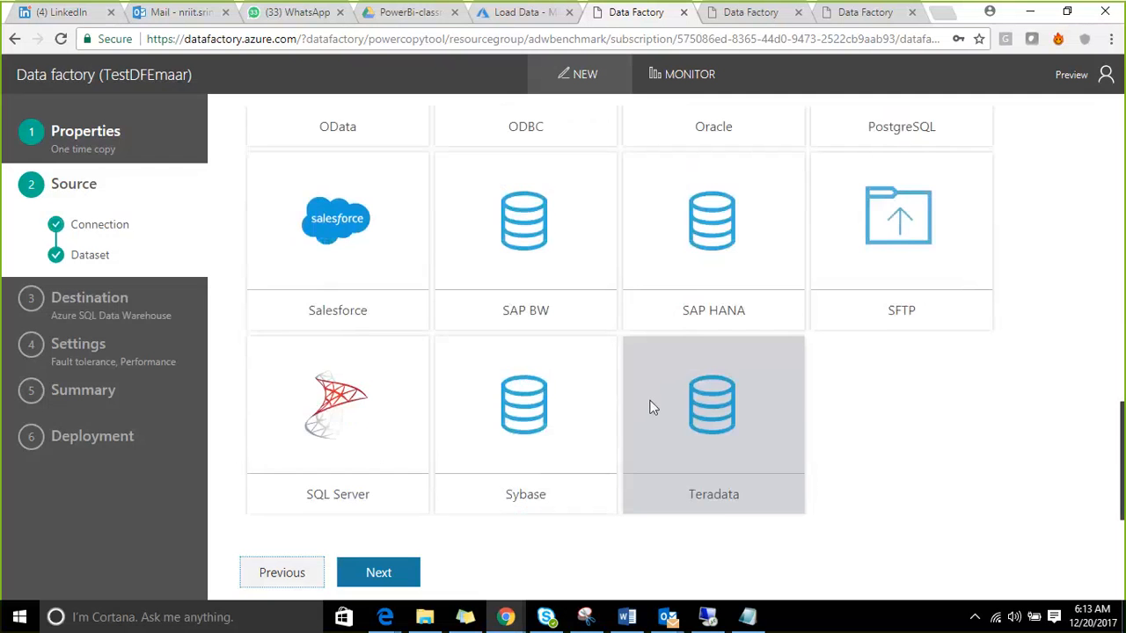
{"action": "scroll", "coordinate": [632, 425], "scroll_direction": "up", "scroll_amount": 1}
{"action": "scroll", "coordinate": [613, 441], "scroll_direction": "up", "scroll_amount": 15}
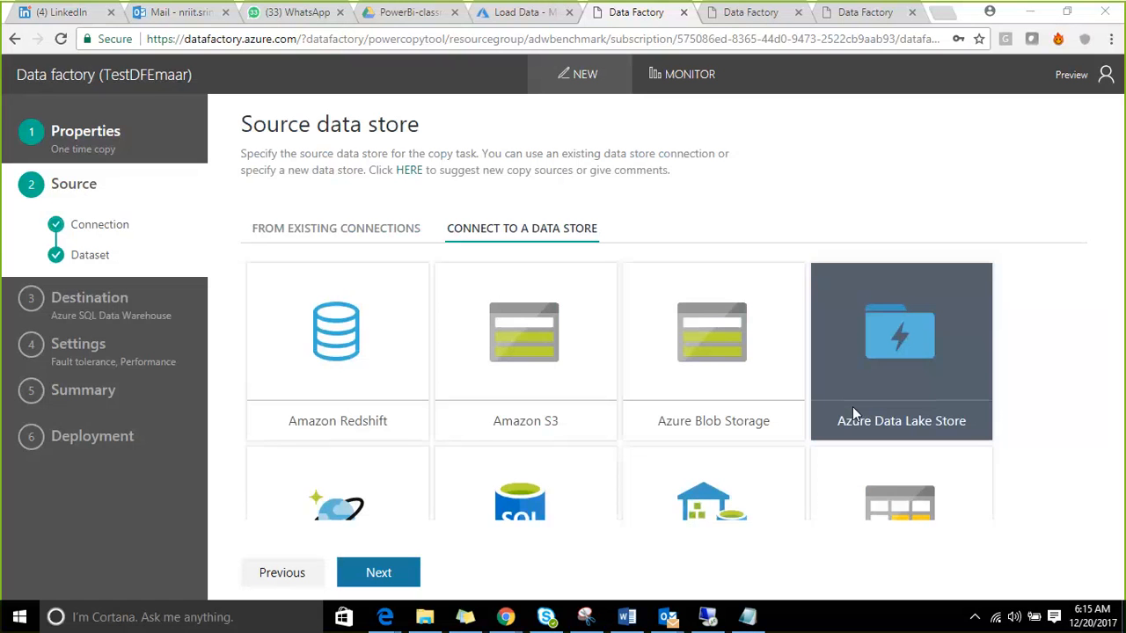
{"action": "left_click", "coordinate": [887, 16]}
Go to google.com and search for 'calling storeed procedure through adf'.
{"action": "type", "text": "google.com"}
{"action": "key", "text": "Return"}
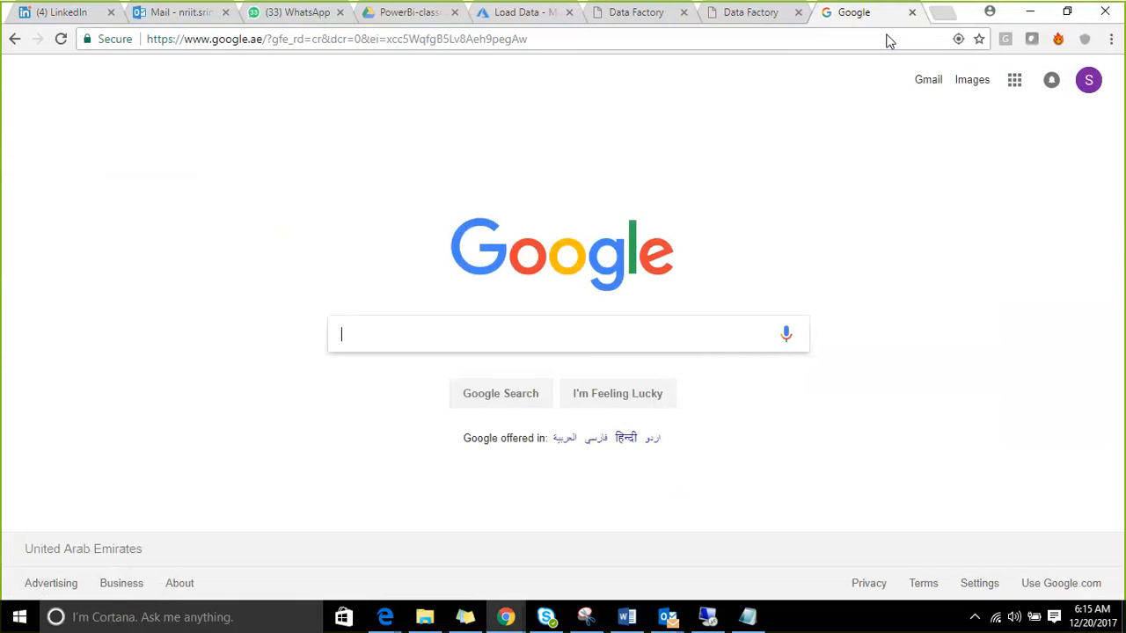
{"action": "type", "text": "calling store"}
{"action": "type", "text": "ed pr"}
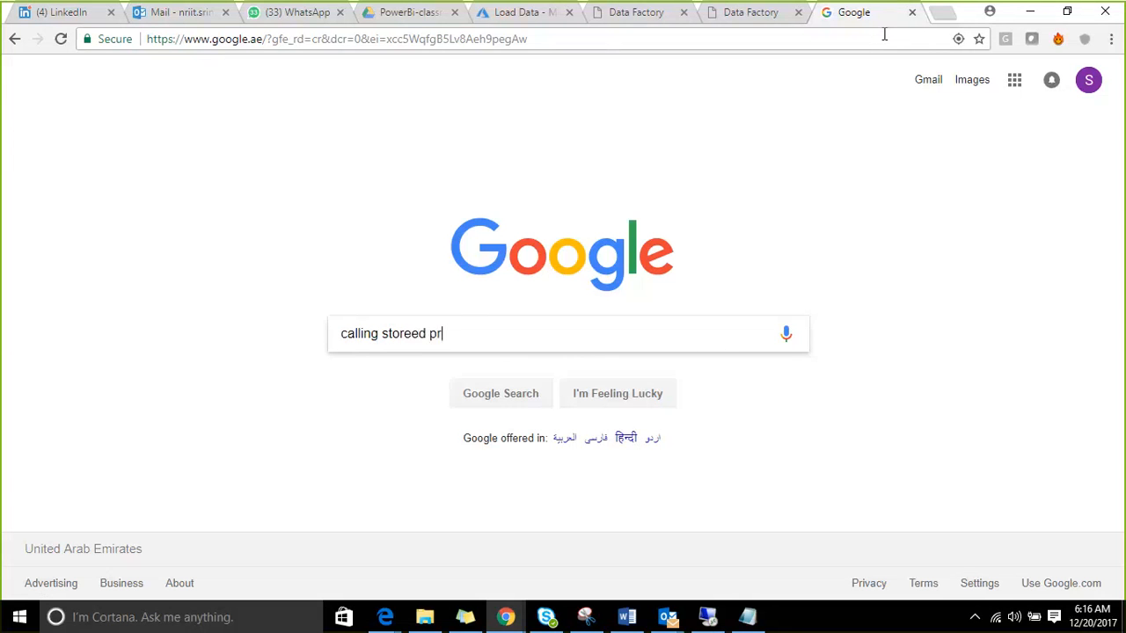
{"action": "type", "text": "ocedure through "}
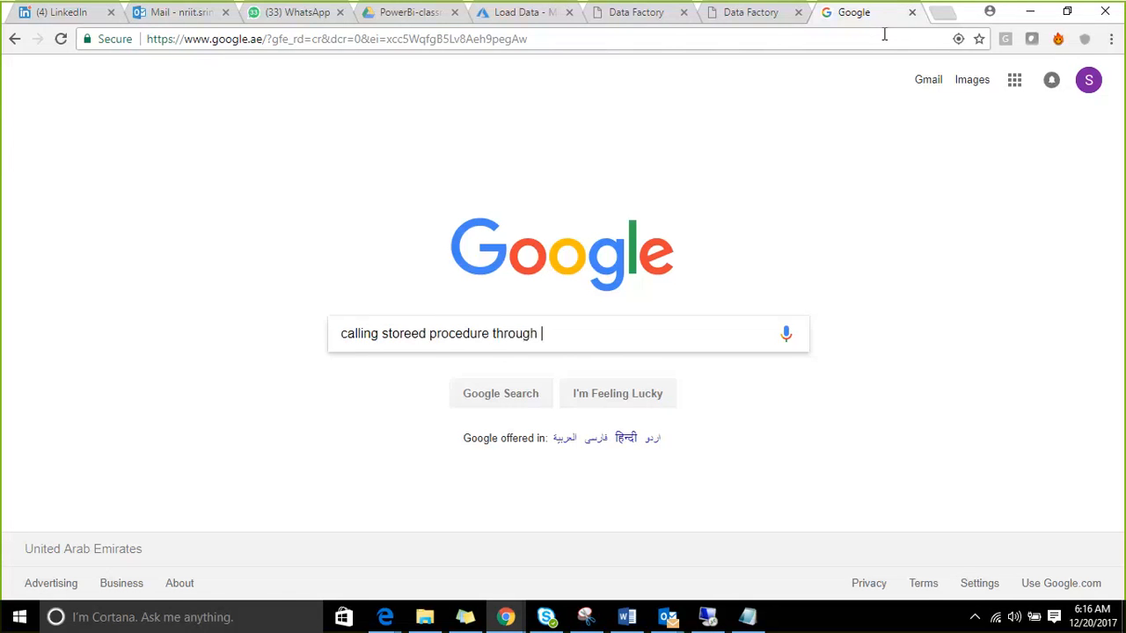
{"action": "type", "text": "adf"}
{"action": "key", "text": "Return"}
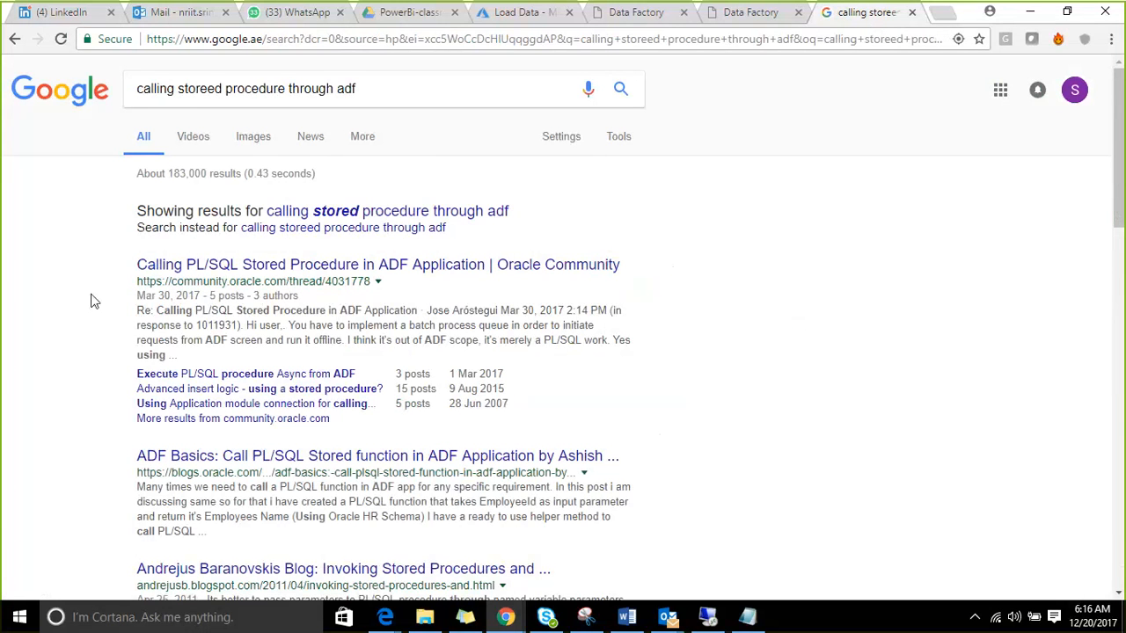
Refine the search to 'azure data factory' and open the Stored Procedure activity Microsoft Docs article.
{"action": "scroll", "coordinate": [94, 302], "scroll_direction": "down", "scroll_amount": 3}
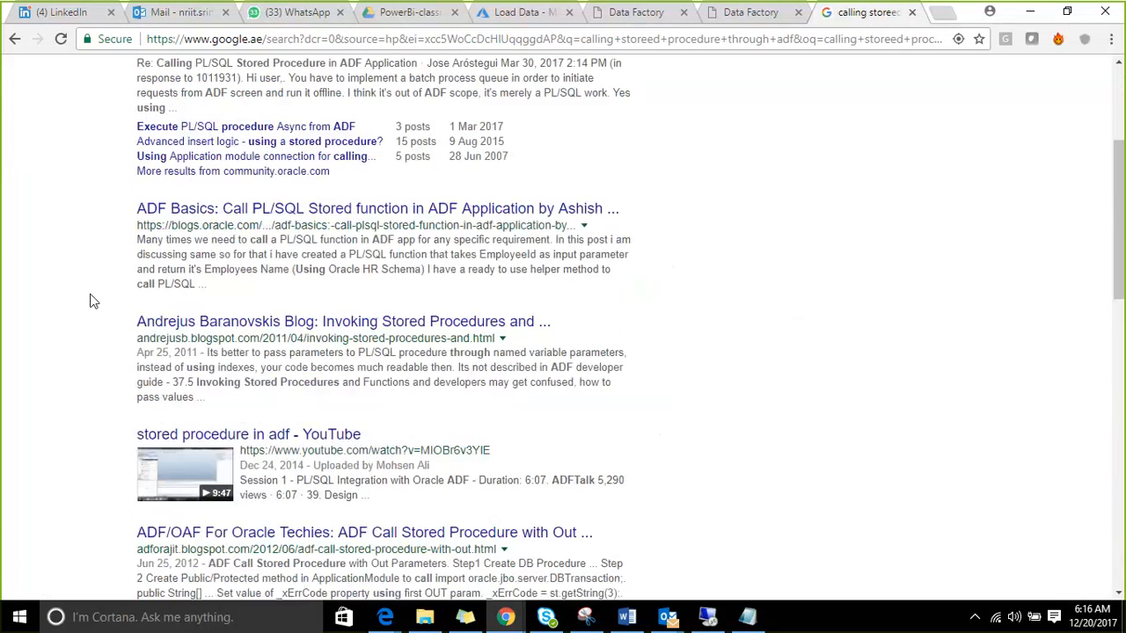
{"action": "scroll", "coordinate": [94, 302], "scroll_direction": "down", "scroll_amount": 3}
{"action": "scroll", "coordinate": [370, 117], "scroll_direction": "up", "scroll_amount": 6}
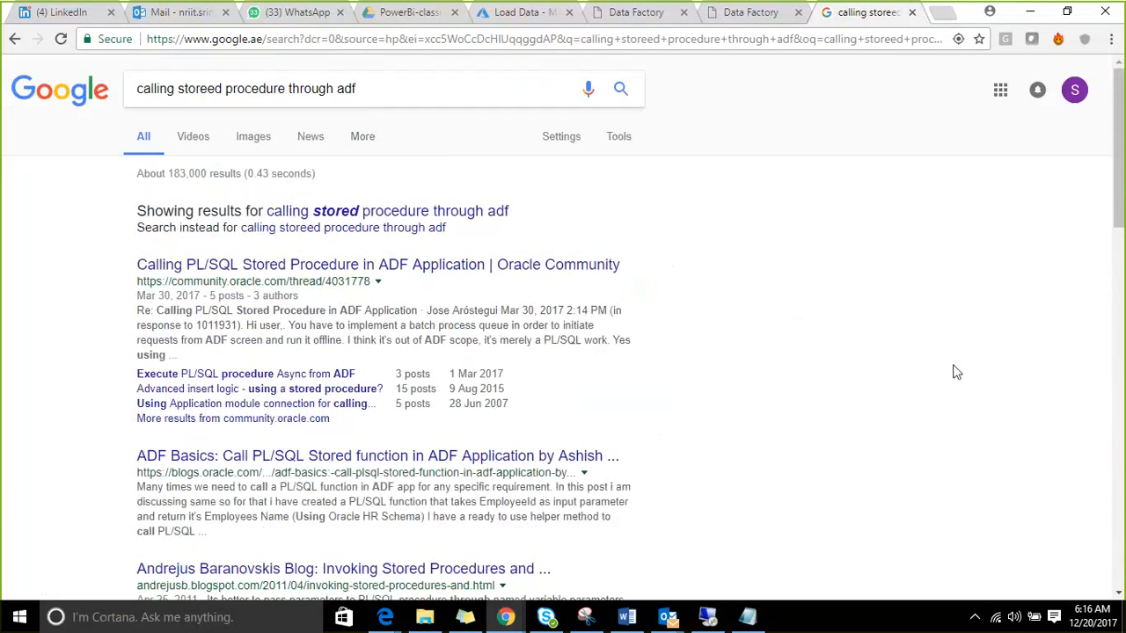
{"action": "left_click", "coordinate": [352, 85]}
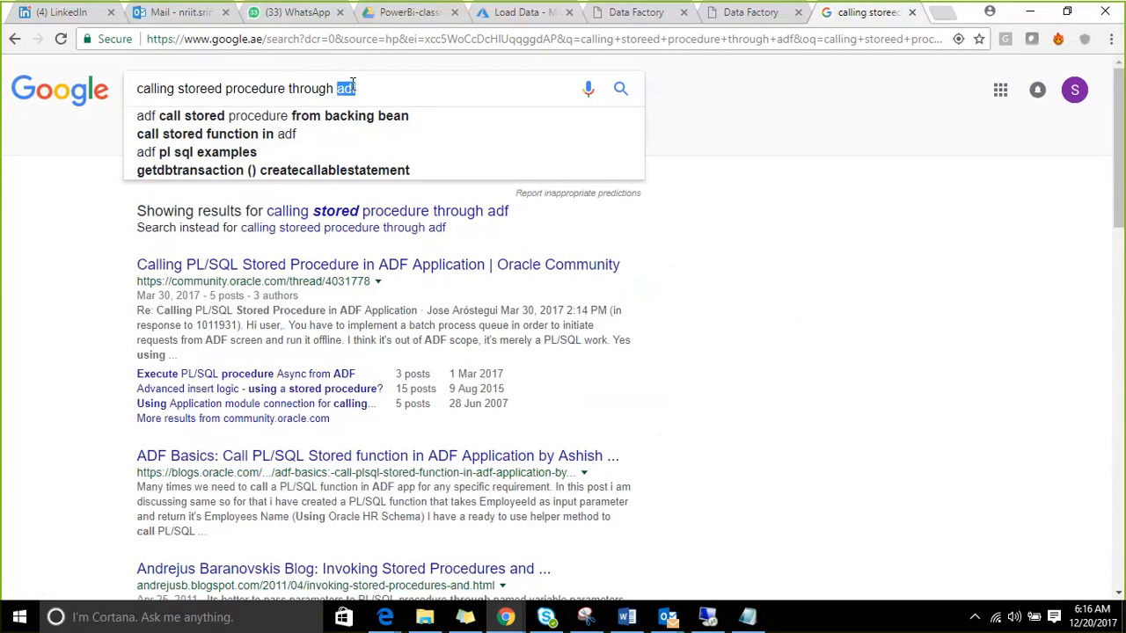
{"action": "type", "text": "azure"}
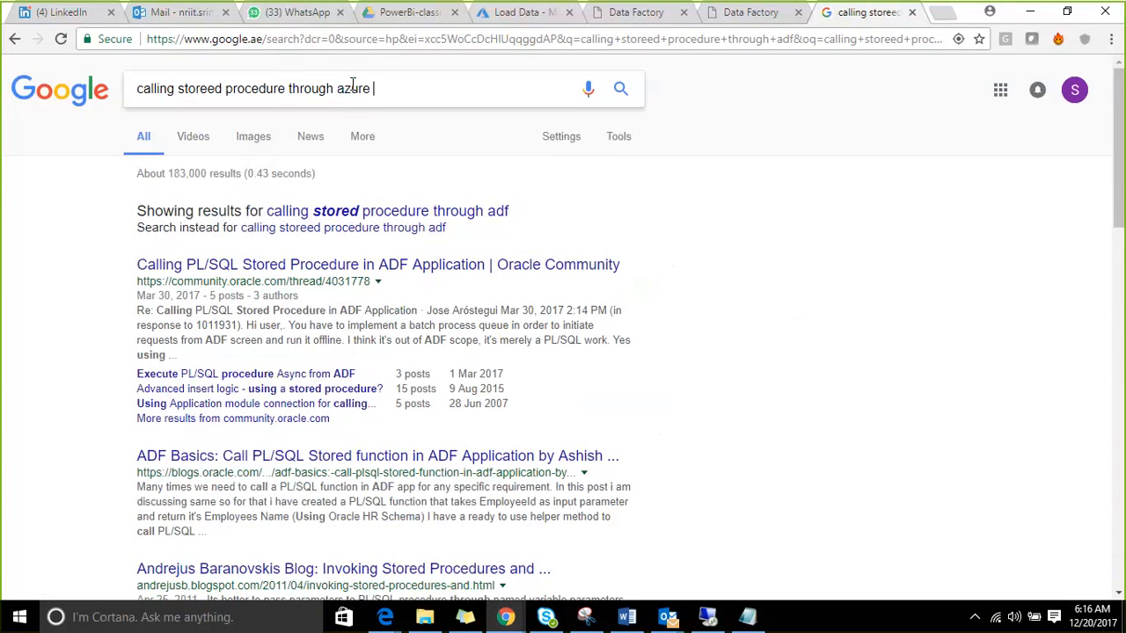
{"action": "type", "text": " data factory"}
{"action": "key", "text": "Return"}
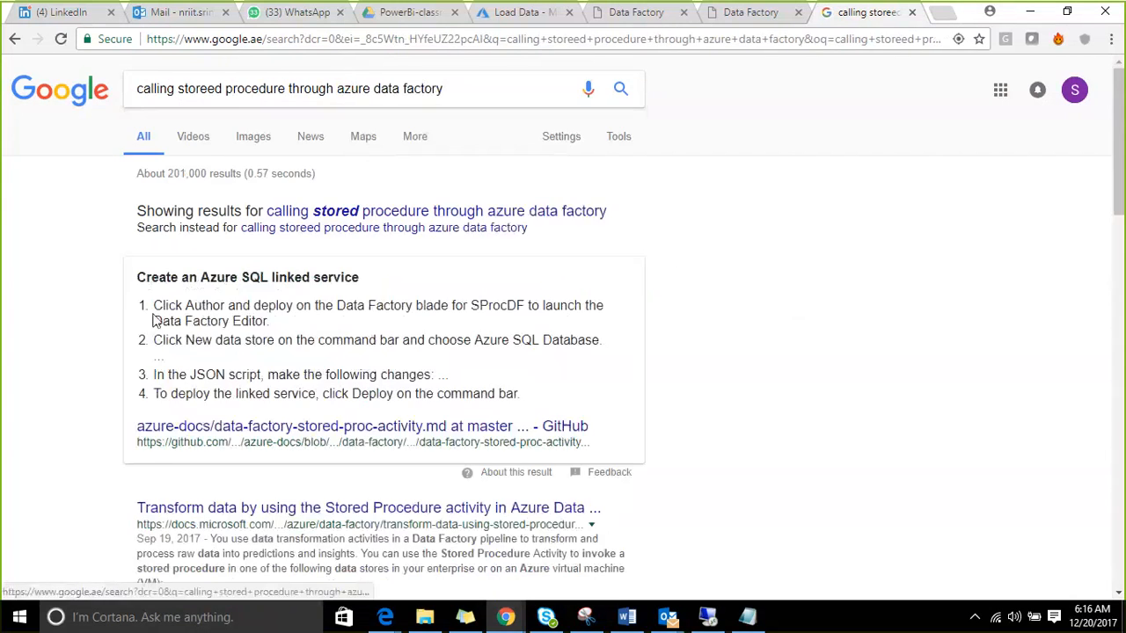
{"action": "scroll", "coordinate": [129, 352], "scroll_direction": "down", "scroll_amount": 2}
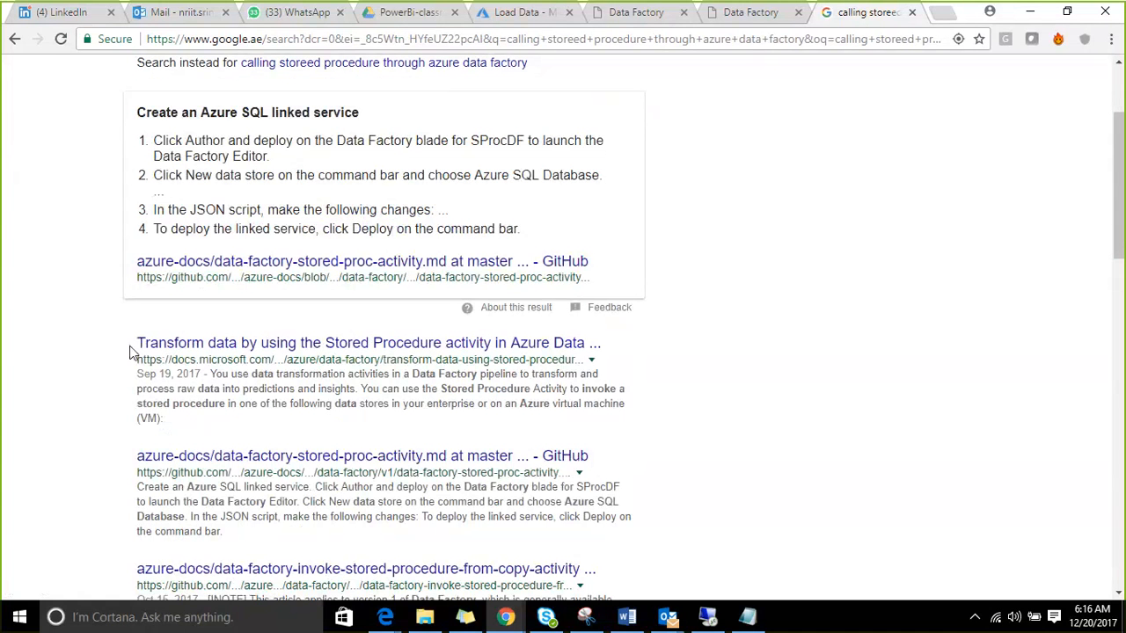
{"action": "left_click", "coordinate": [327, 351]}
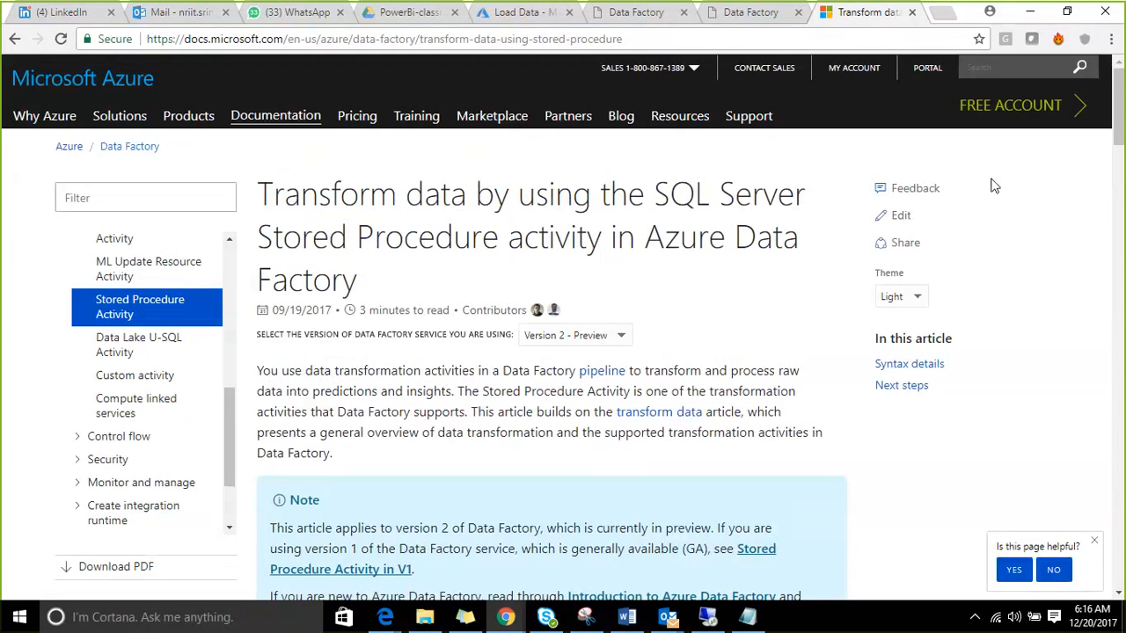
Scroll past the Note and Important boxes to the sp_sample JSON syntax and properties table.
{"action": "scroll", "coordinate": [698, 307], "scroll_direction": "down", "scroll_amount": 5}
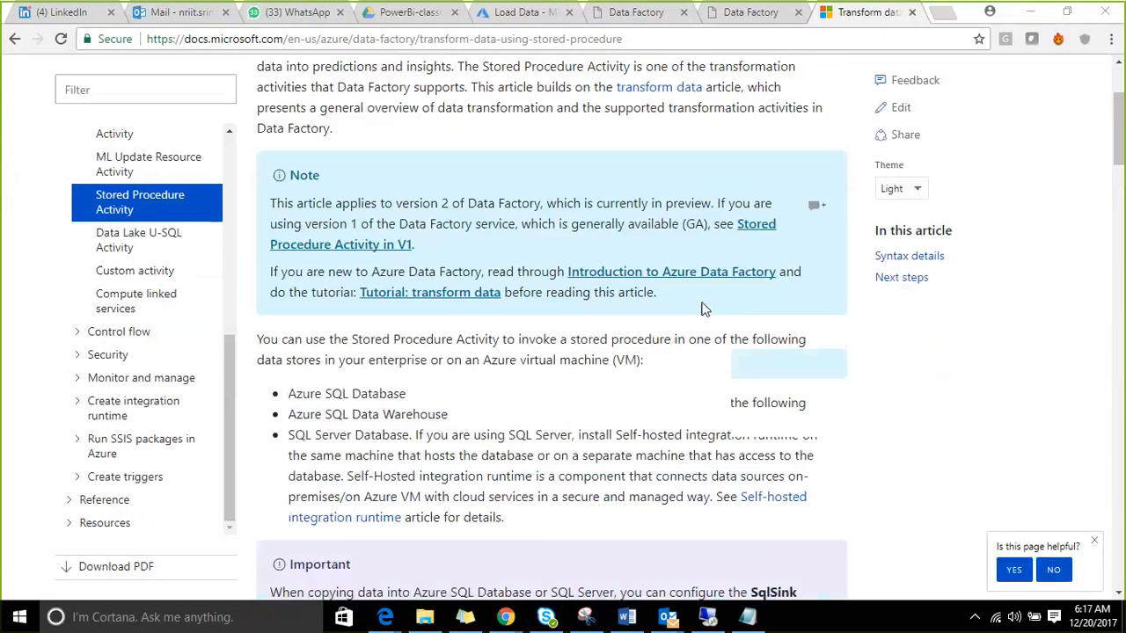
{"action": "scroll", "coordinate": [695, 308], "scroll_direction": "down", "scroll_amount": 4}
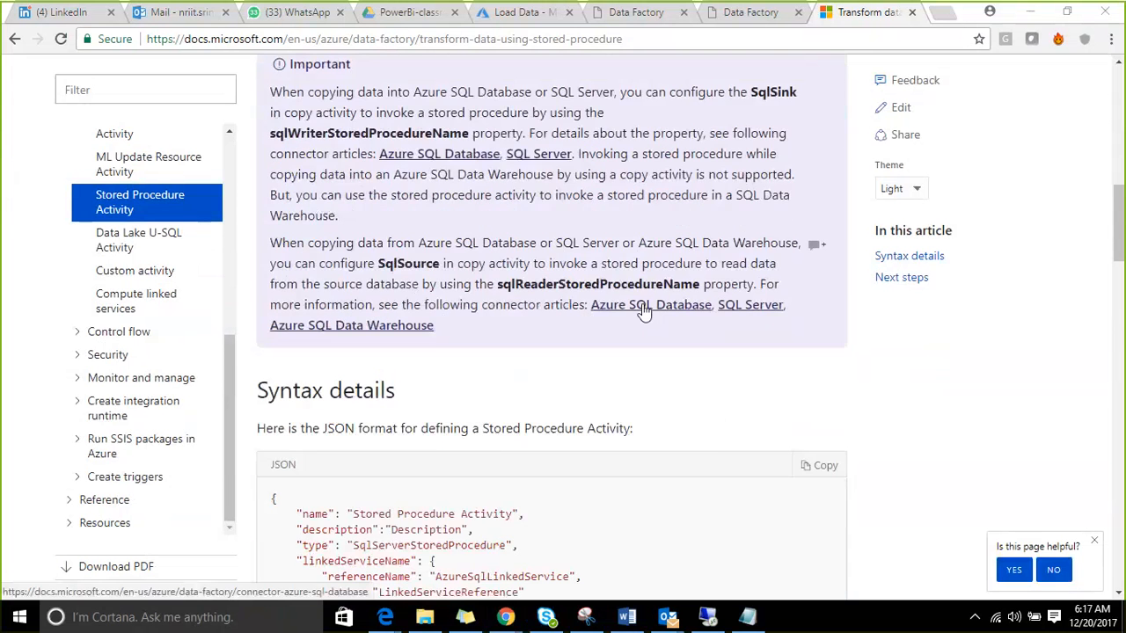
{"action": "scroll", "coordinate": [634, 308], "scroll_direction": "down", "scroll_amount": 6}
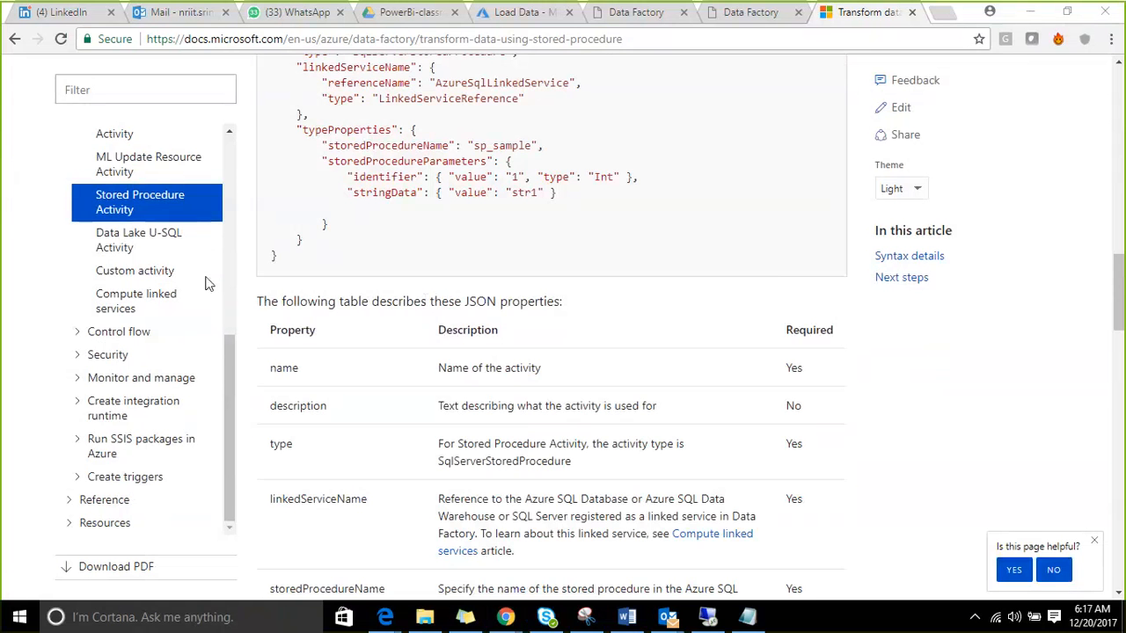
{"action": "scroll", "coordinate": [209, 278], "scroll_direction": "up", "scroll_amount": 4}
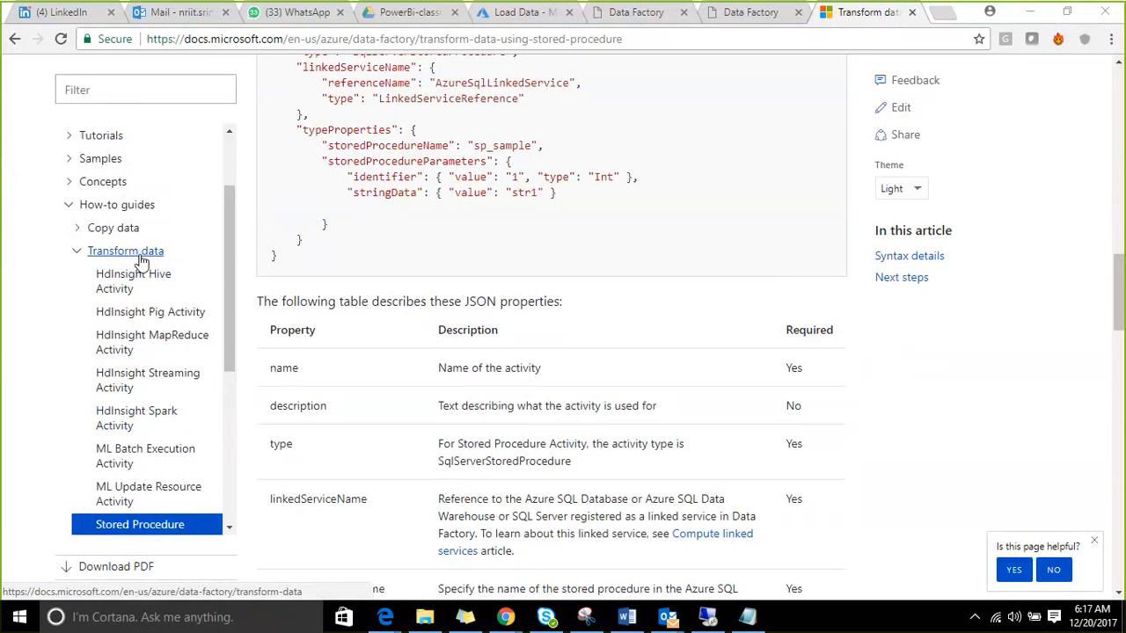
{"action": "left_click", "coordinate": [139, 258]}
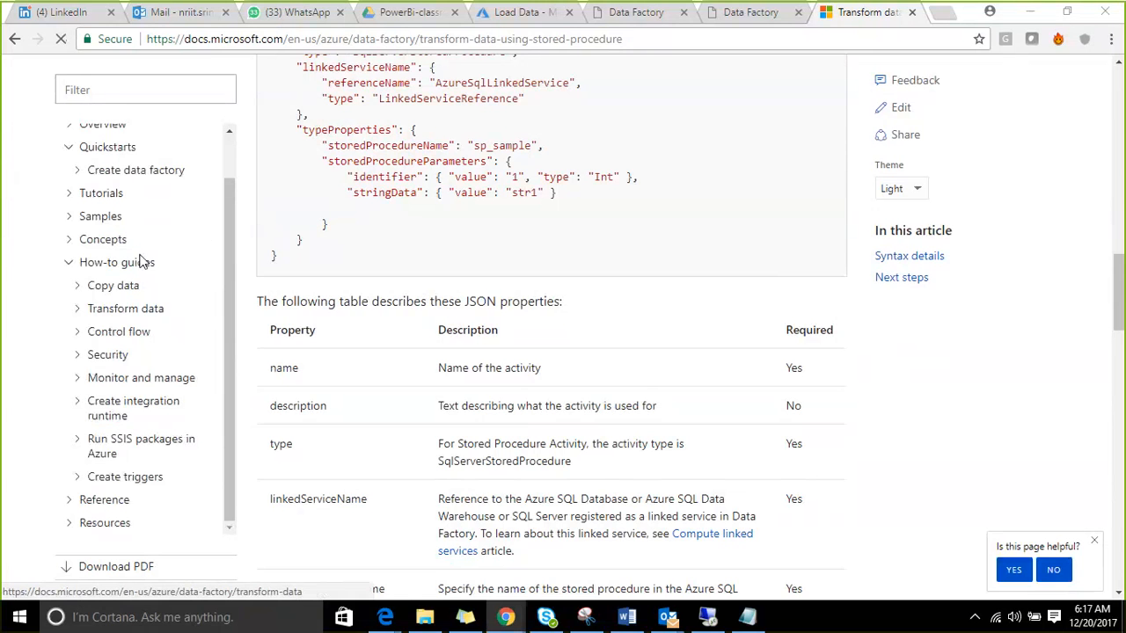
{"action": "scroll", "coordinate": [503, 264], "scroll_direction": "down", "scroll_amount": 4}
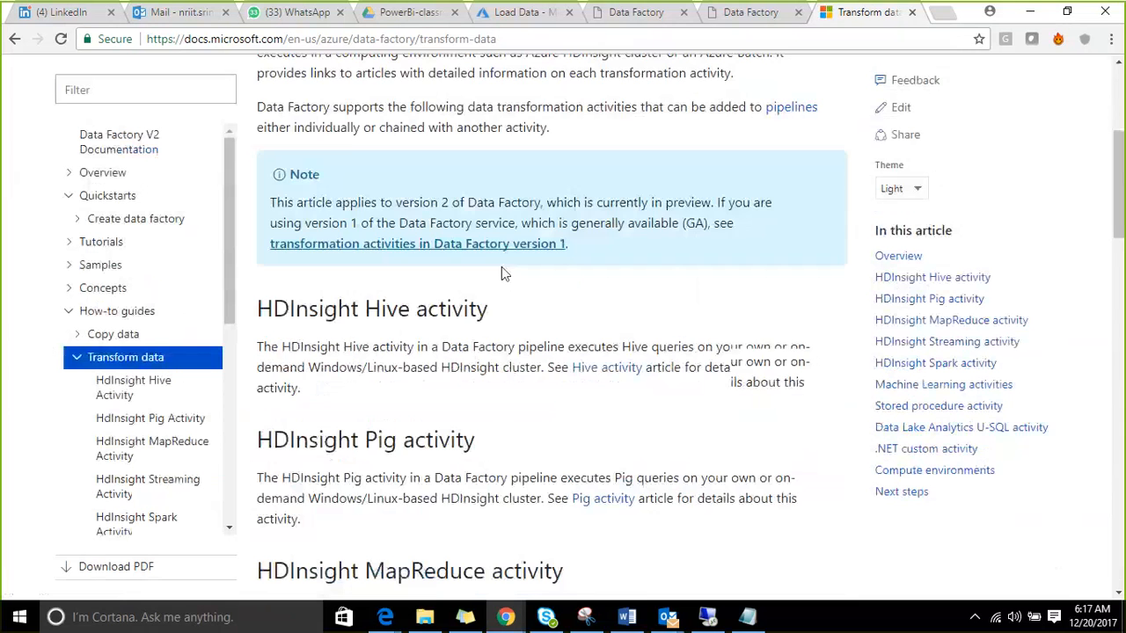
{"action": "scroll", "coordinate": [504, 263], "scroll_direction": "down", "scroll_amount": 2}
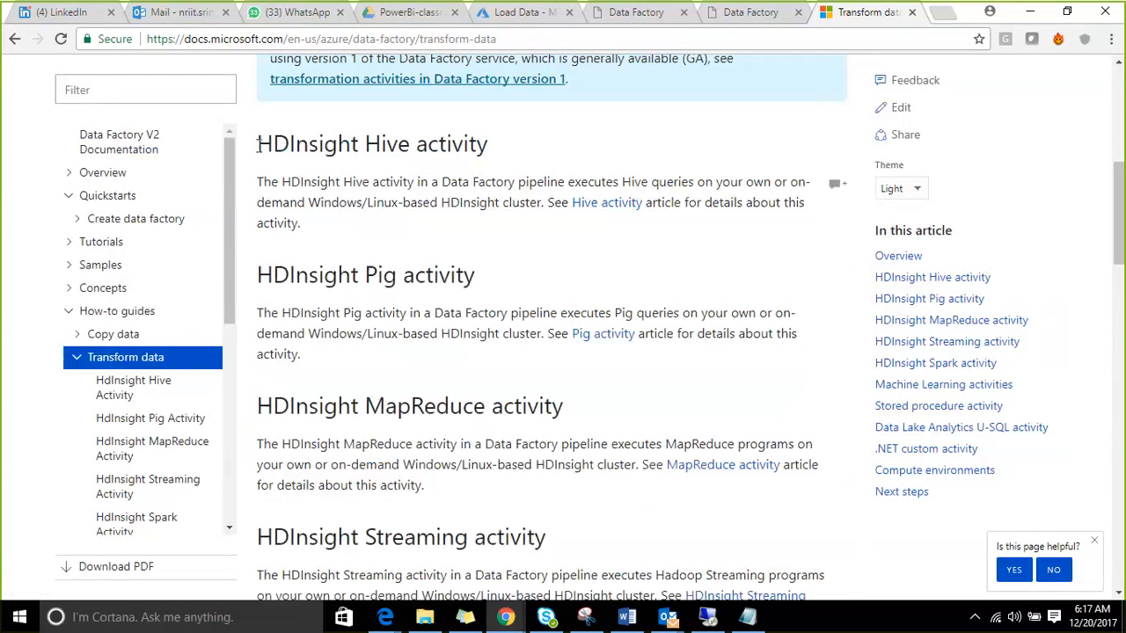
{"action": "left_click_drag", "start_coordinate": [258, 145], "coordinate": [488, 148]}
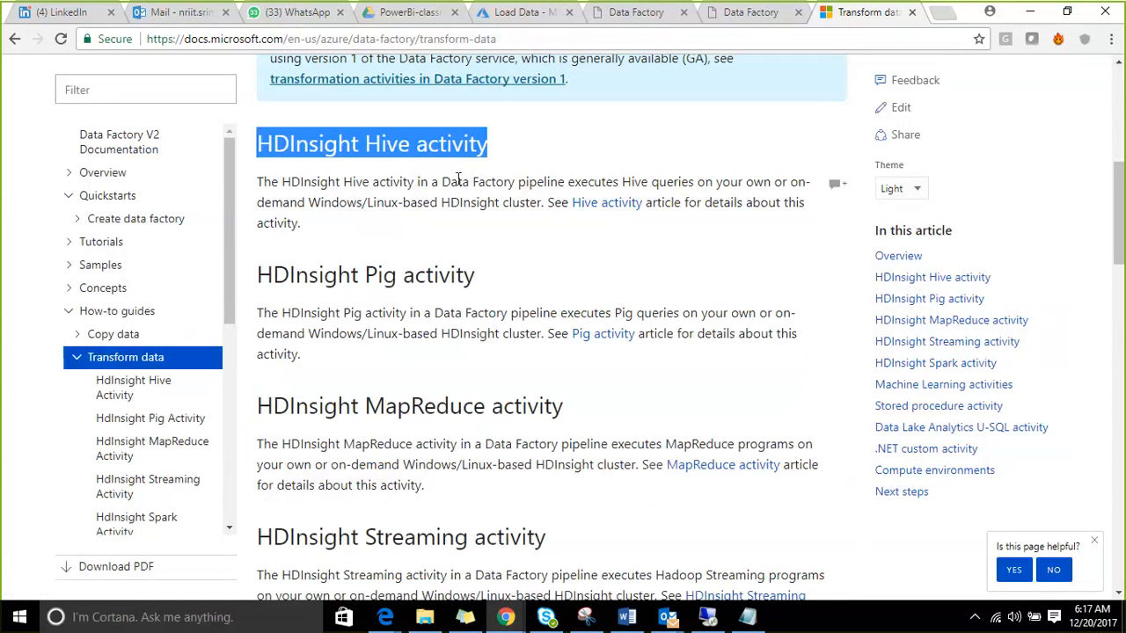
{"action": "left_click", "coordinate": [339, 176]}
{"action": "left_click_drag", "start_coordinate": [303, 148], "coordinate": [403, 145]}
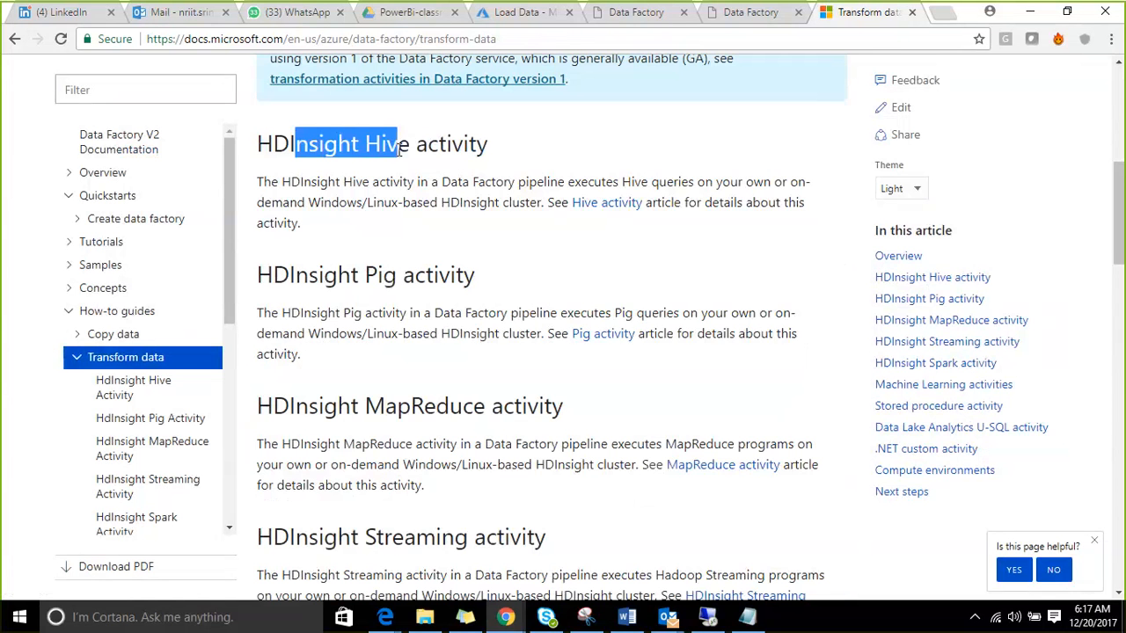
{"action": "left_click_drag", "start_coordinate": [320, 274], "coordinate": [425, 275]}
{"action": "left_click_drag", "start_coordinate": [385, 406], "coordinate": [484, 405]}
{"action": "scroll", "coordinate": [467, 402], "scroll_direction": "down", "scroll_amount": 2}
{"action": "left_click_drag", "start_coordinate": [384, 373], "coordinate": [503, 355]}
{"action": "scroll", "coordinate": [503, 355], "scroll_direction": "down", "scroll_amount": 3}
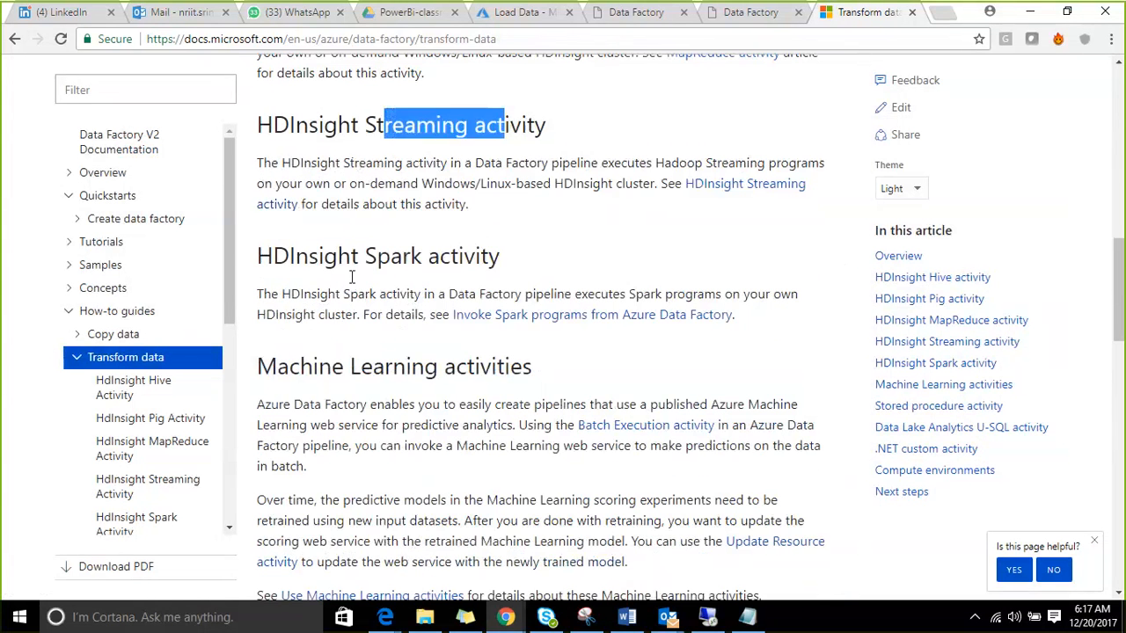
{"action": "left_click_drag", "start_coordinate": [369, 256], "coordinate": [524, 249]}
{"action": "left_click_drag", "start_coordinate": [373, 366], "coordinate": [567, 349]}
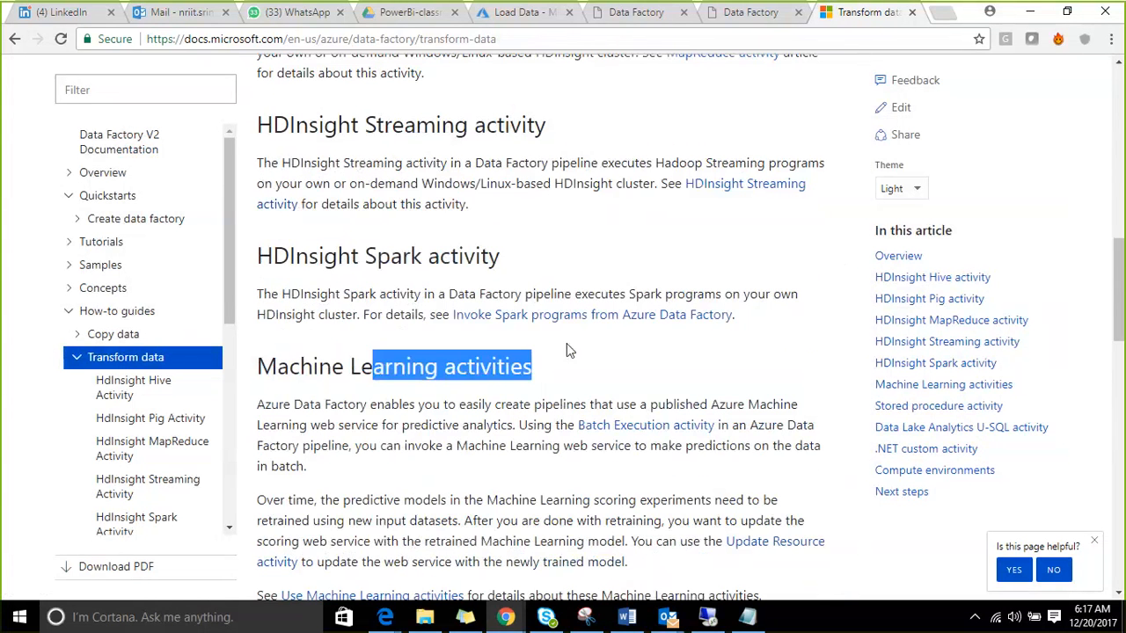
{"action": "scroll", "coordinate": [567, 349], "scroll_direction": "down", "scroll_amount": 4}
{"action": "left_click_drag", "start_coordinate": [387, 317], "coordinate": [525, 319]}
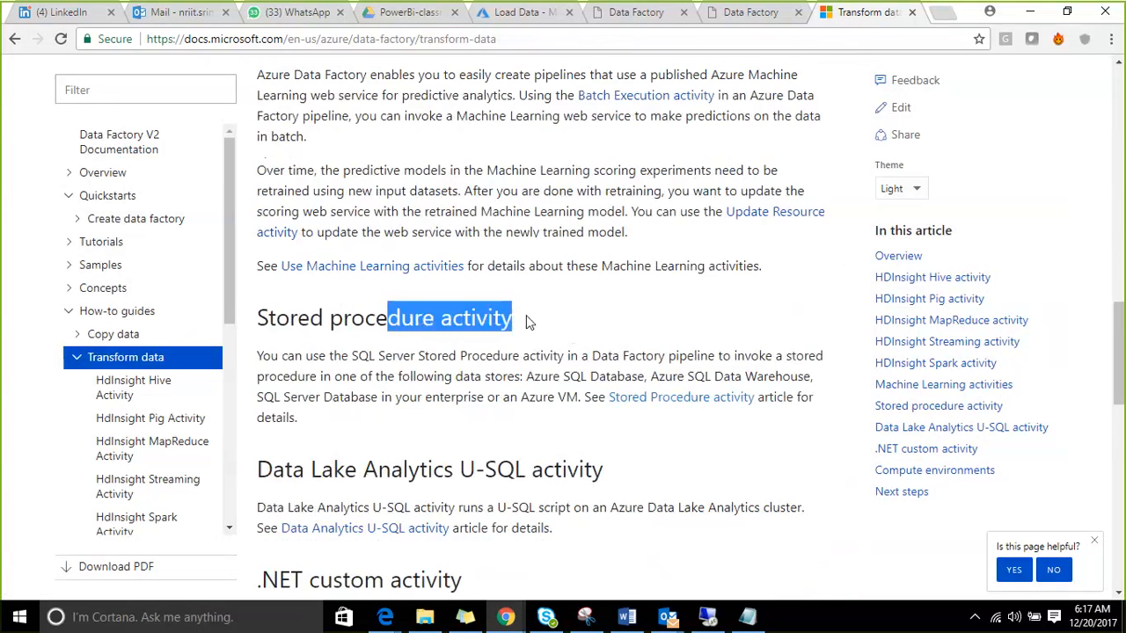
{"action": "scroll", "coordinate": [530, 324], "scroll_direction": "down", "scroll_amount": 3}
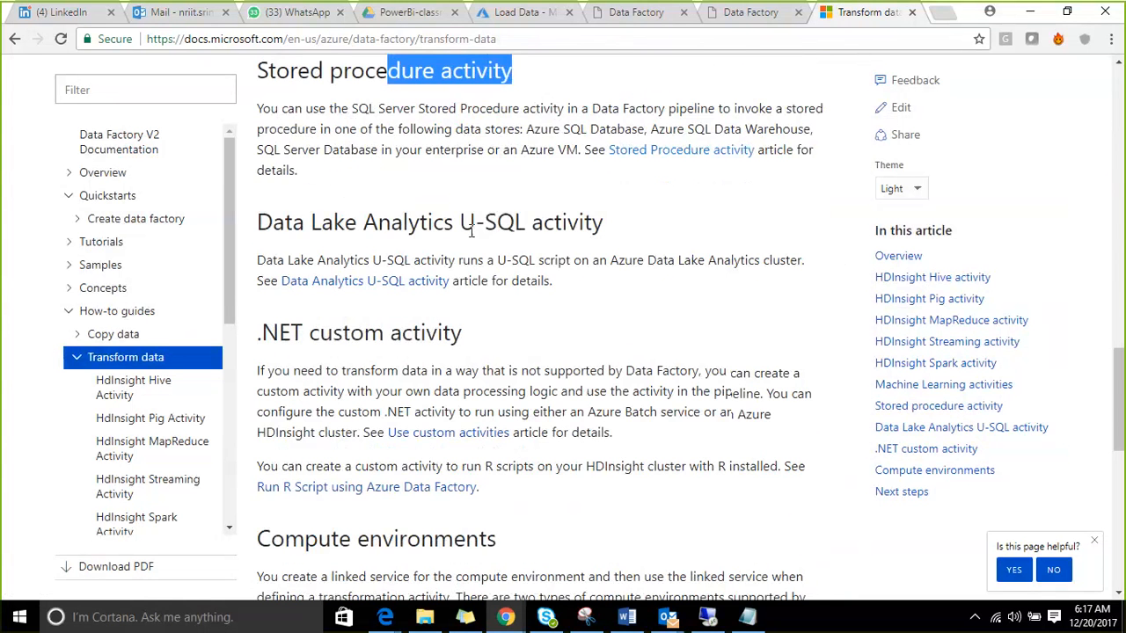
{"action": "left_click_drag", "start_coordinate": [481, 229], "coordinate": [527, 225]}
{"action": "left_click_drag", "start_coordinate": [343, 333], "coordinate": [453, 335]}
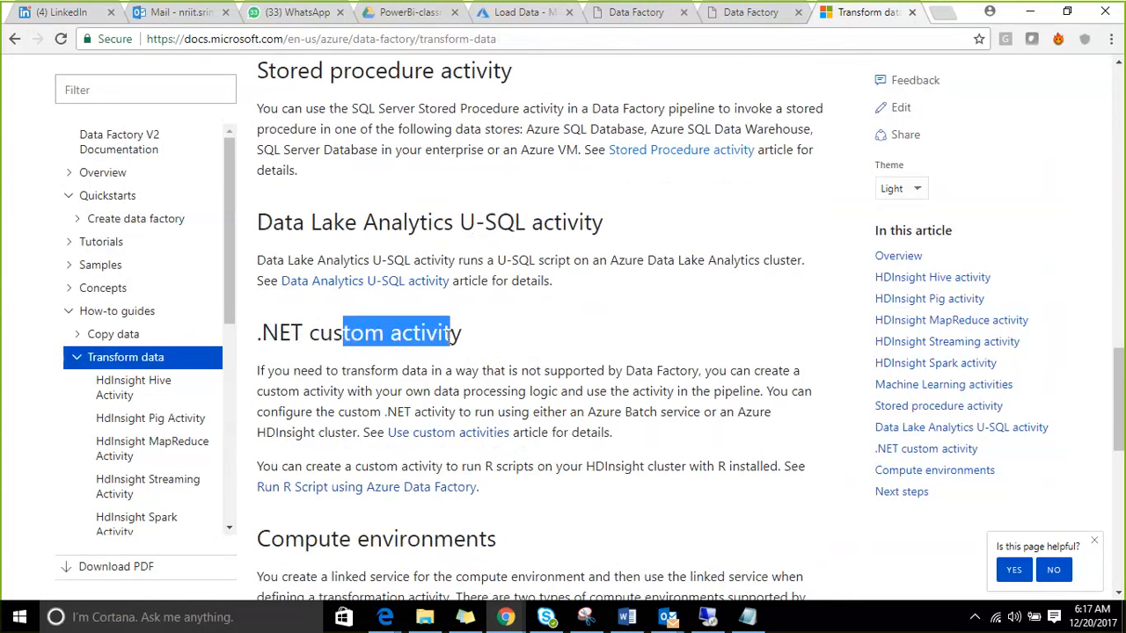
{"action": "scroll", "coordinate": [467, 317], "scroll_direction": "down", "scroll_amount": 7}
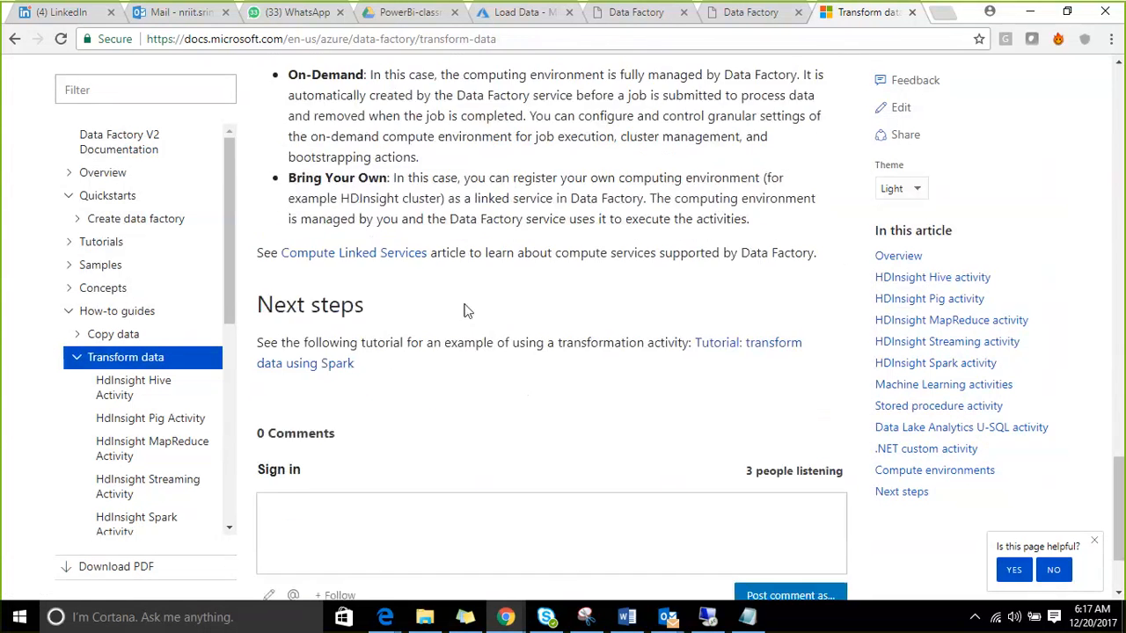
{"action": "scroll", "coordinate": [466, 311], "scroll_direction": "up", "scroll_amount": 10}
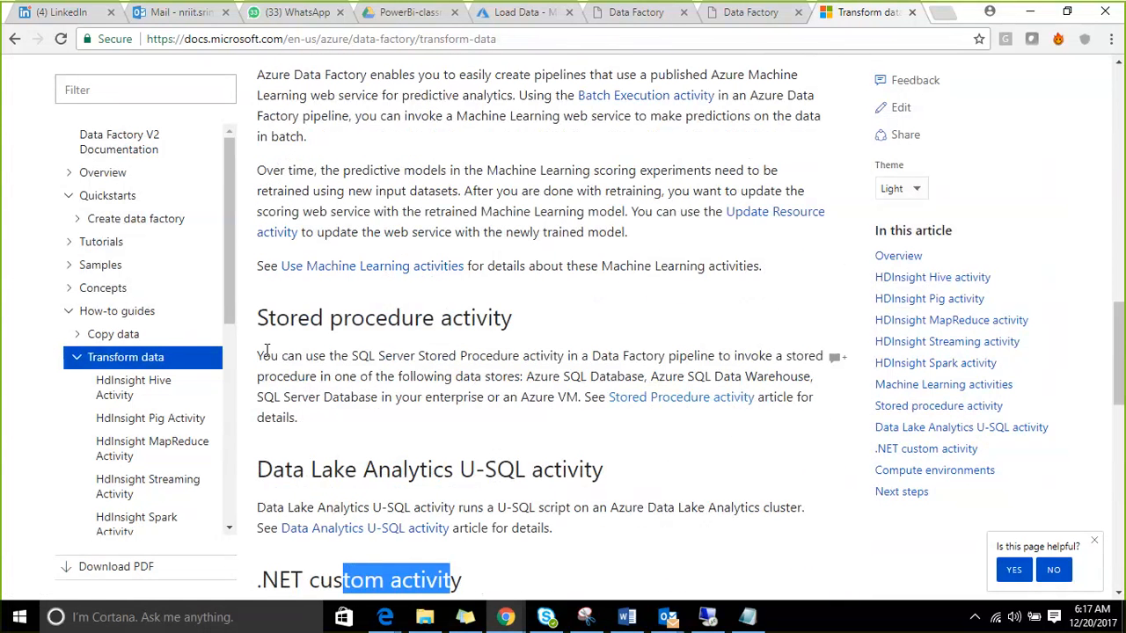
{"action": "left_click_drag", "start_coordinate": [267, 354], "coordinate": [366, 421]}
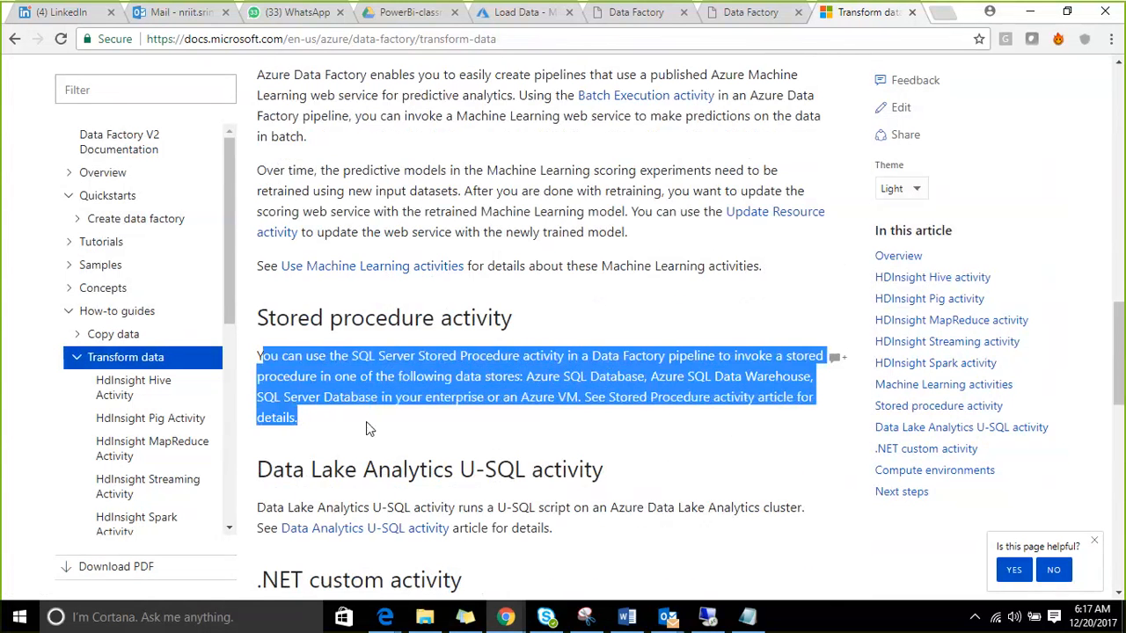
{"action": "left_click", "coordinate": [366, 422]}
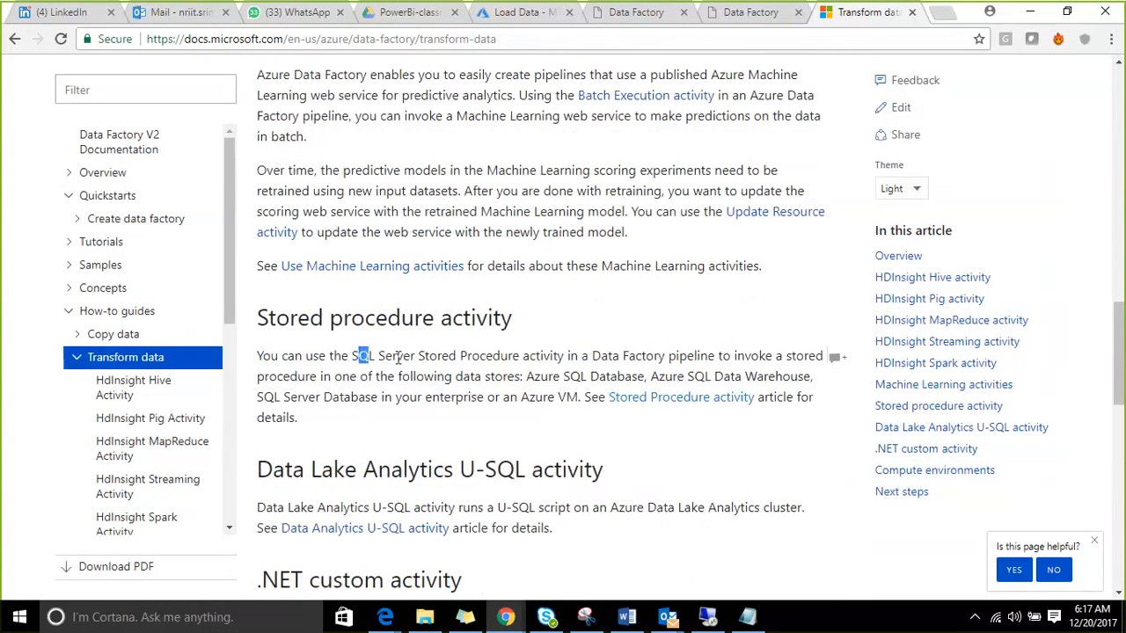
{"action": "left_click_drag", "start_coordinate": [356, 356], "coordinate": [695, 355]}
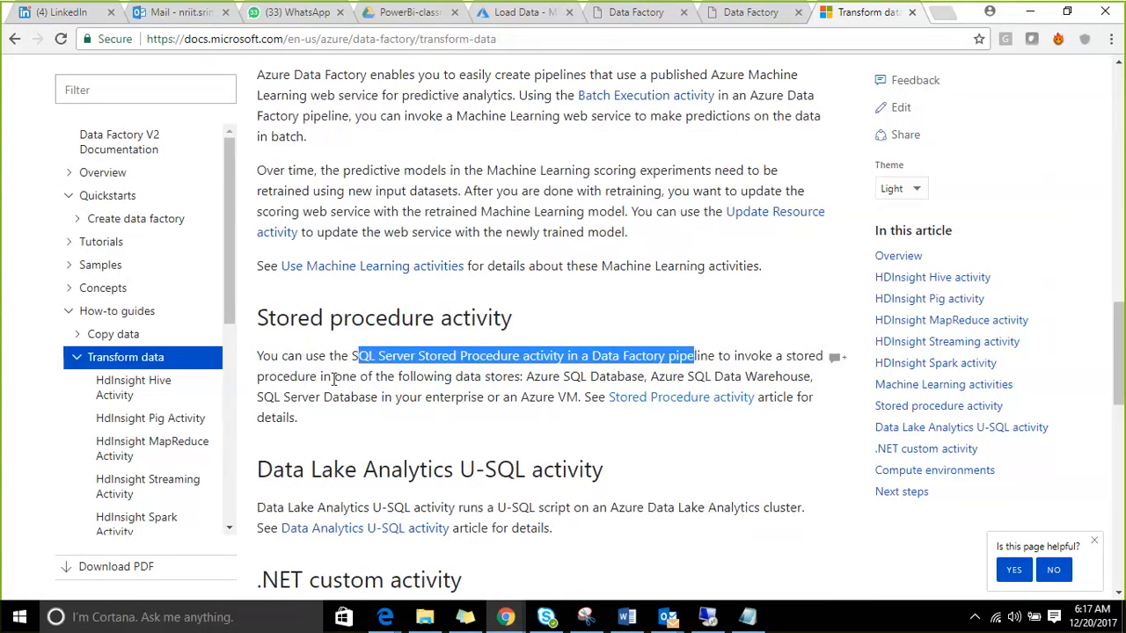
{"action": "left_click_drag", "start_coordinate": [334, 376], "coordinate": [505, 376]}
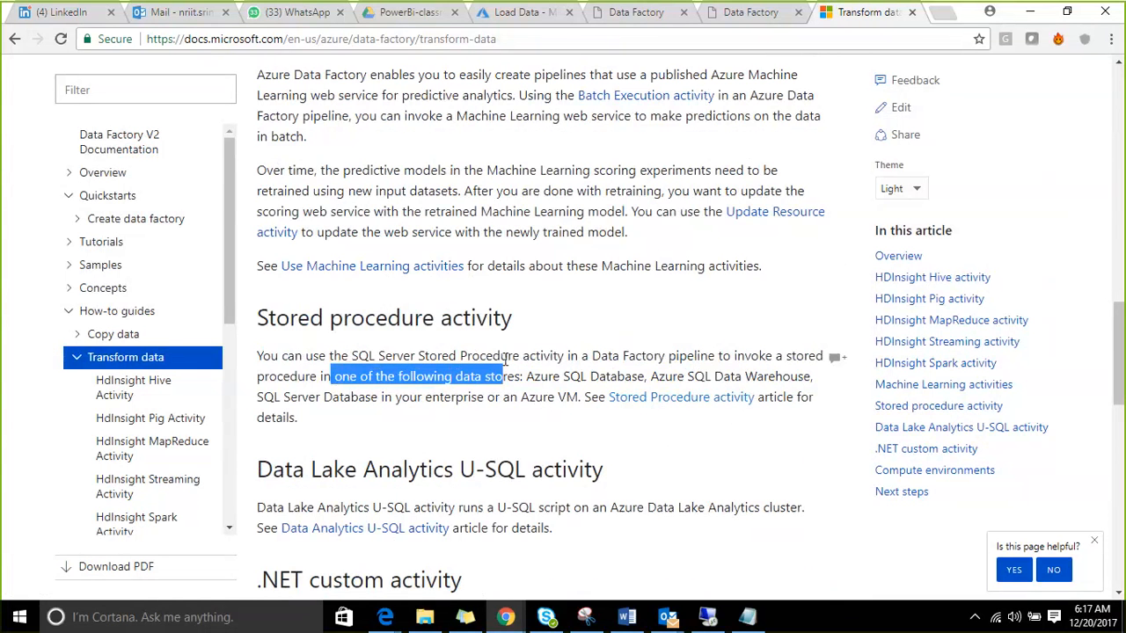
{"action": "scroll", "coordinate": [503, 343], "scroll_direction": "down", "scroll_amount": 1}
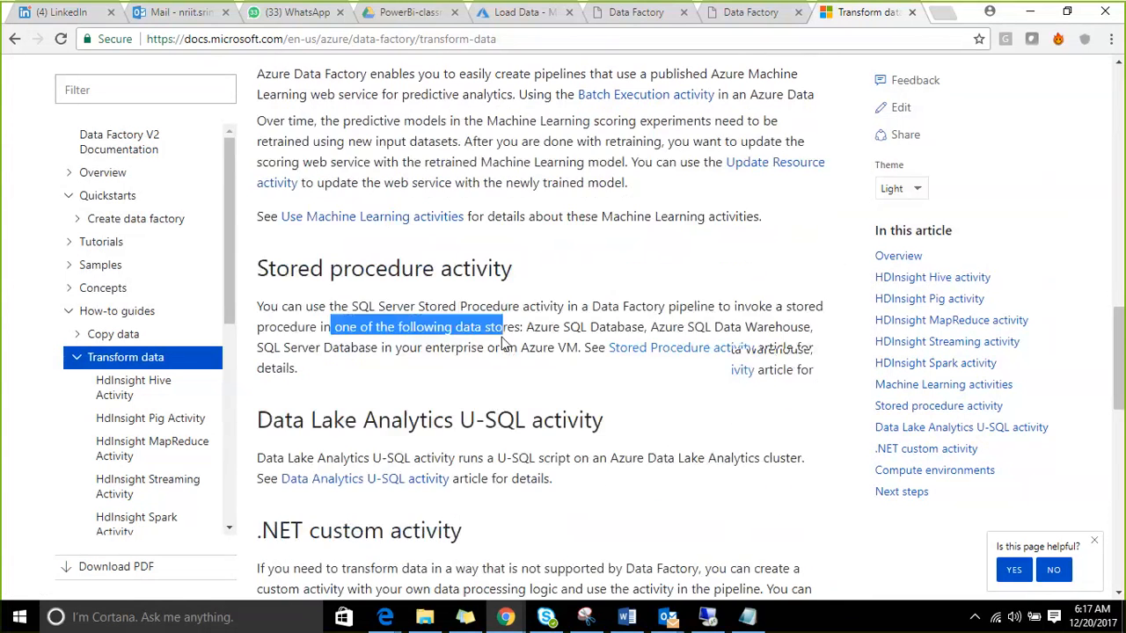
{"action": "left_click", "coordinate": [352, 315]}
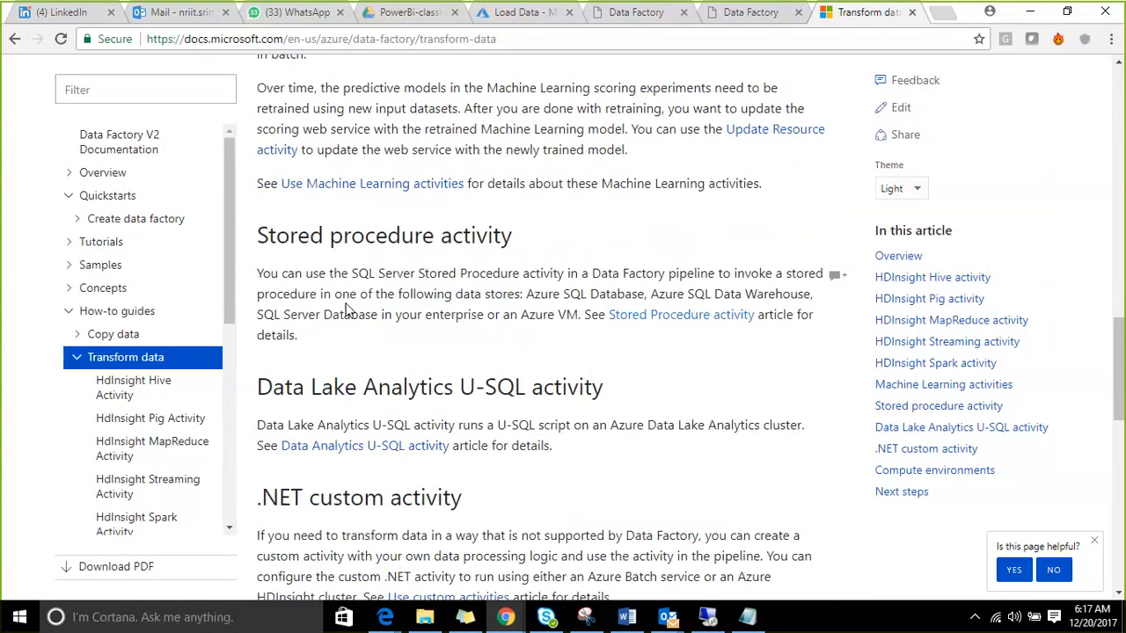
{"action": "left_click_drag", "start_coordinate": [349, 294], "coordinate": [441, 334]}
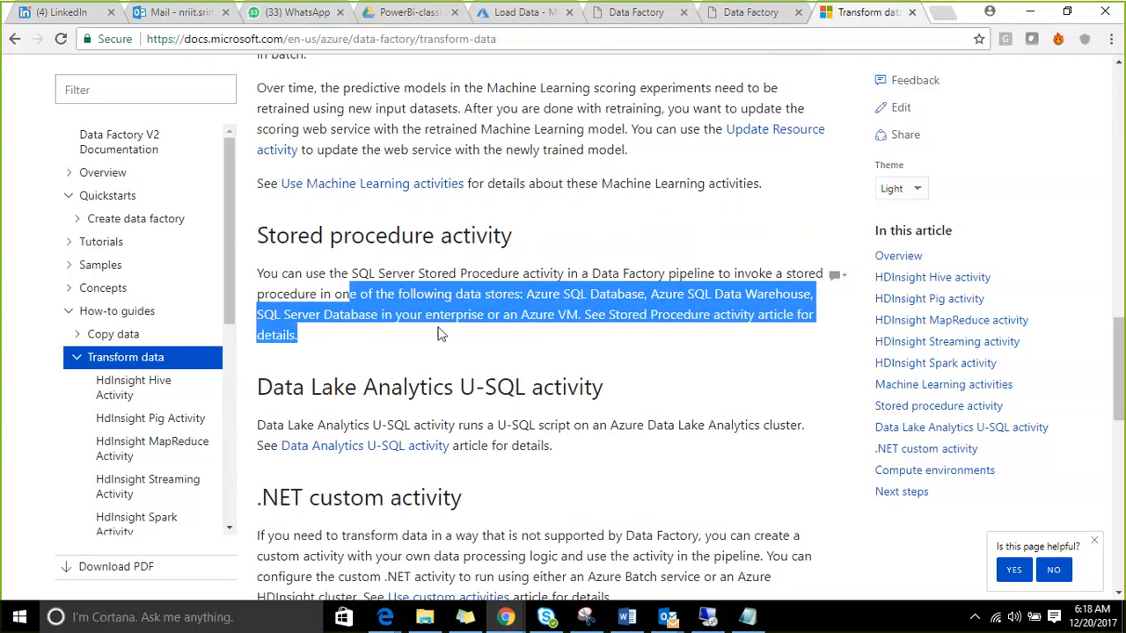
{"action": "left_click", "coordinate": [430, 344]}
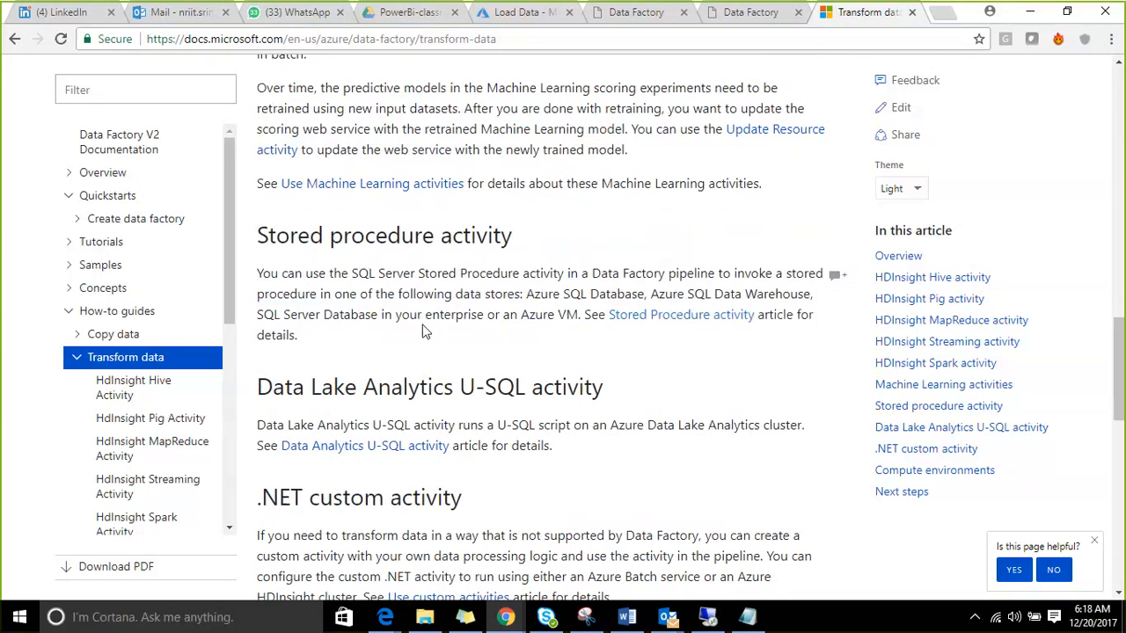
Open the Stored Procedure activity article and scroll down through its opening notes.
{"action": "left_click", "coordinate": [641, 319]}
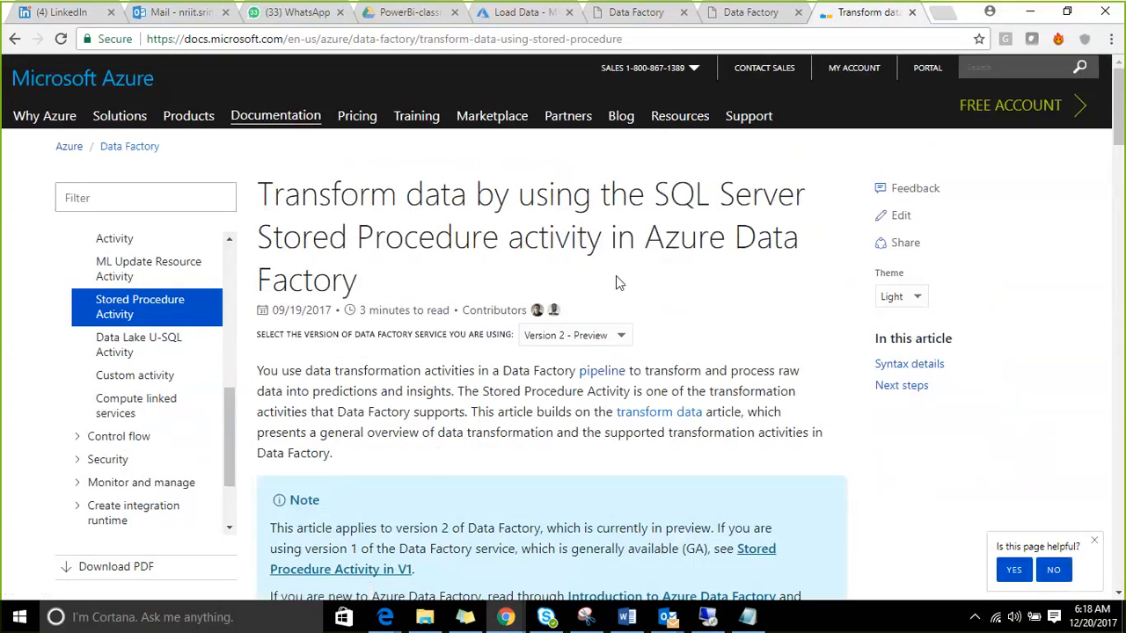
{"action": "scroll", "coordinate": [616, 283], "scroll_direction": "down", "scroll_amount": 10}
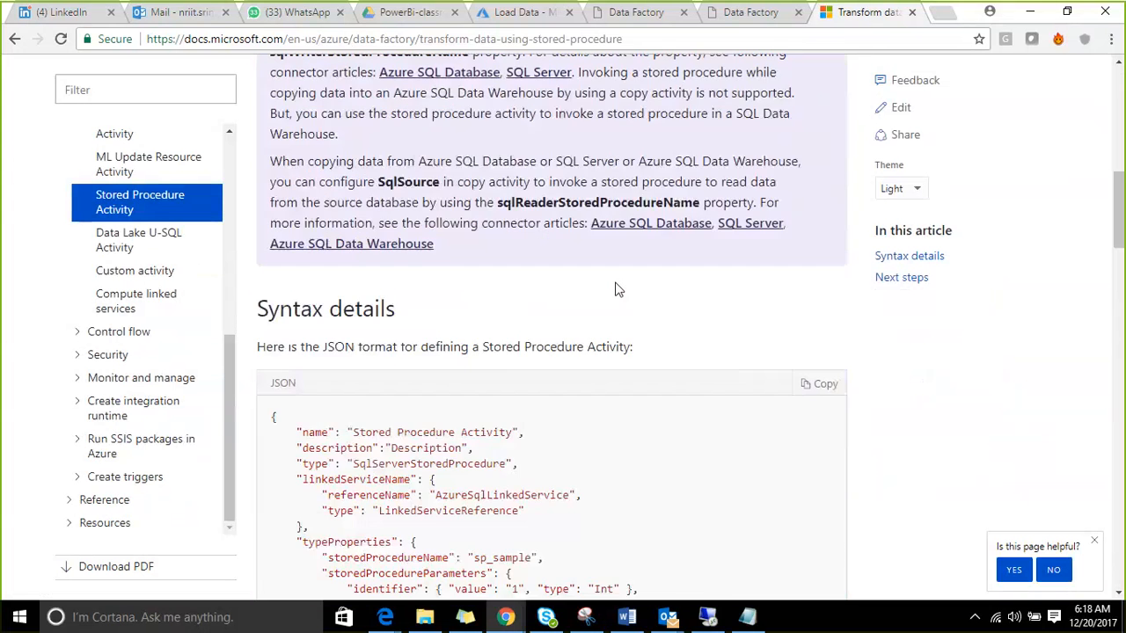
{"action": "scroll", "coordinate": [616, 289], "scroll_direction": "down", "scroll_amount": 15}
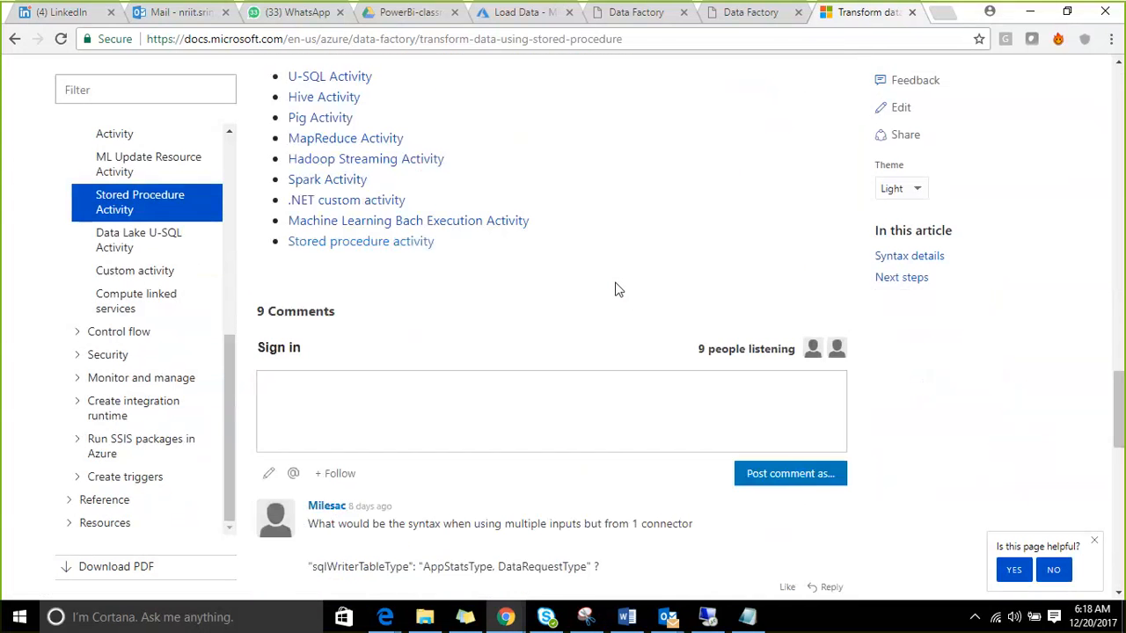
{"action": "scroll", "coordinate": [616, 289], "scroll_direction": "up", "scroll_amount": 12}
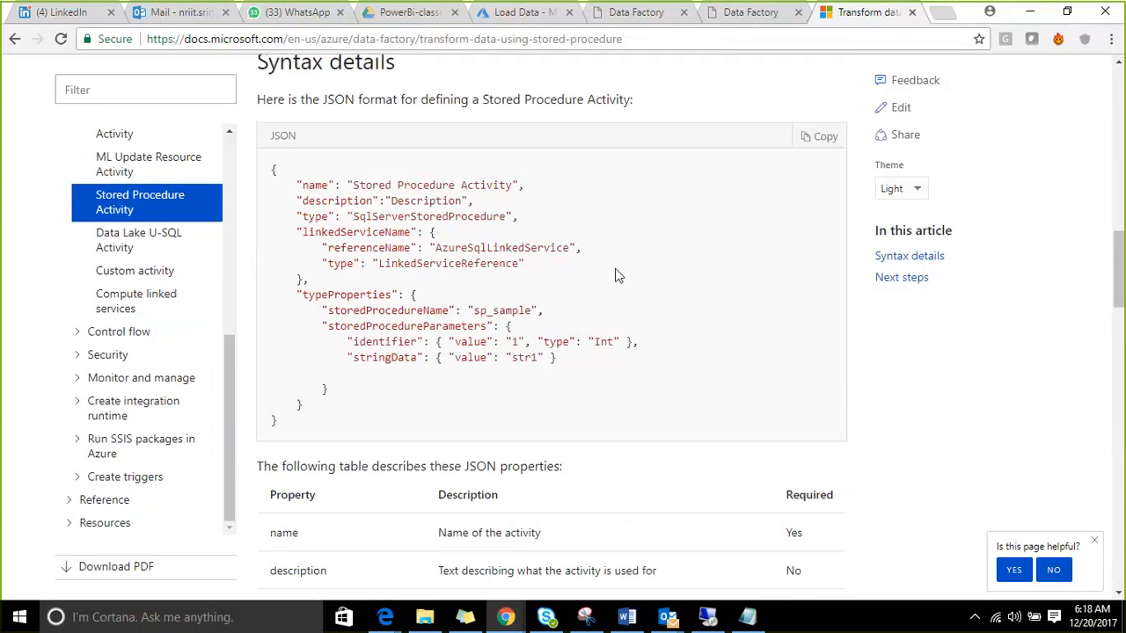
{"action": "scroll", "coordinate": [616, 276], "scroll_direction": "down", "scroll_amount": 2}
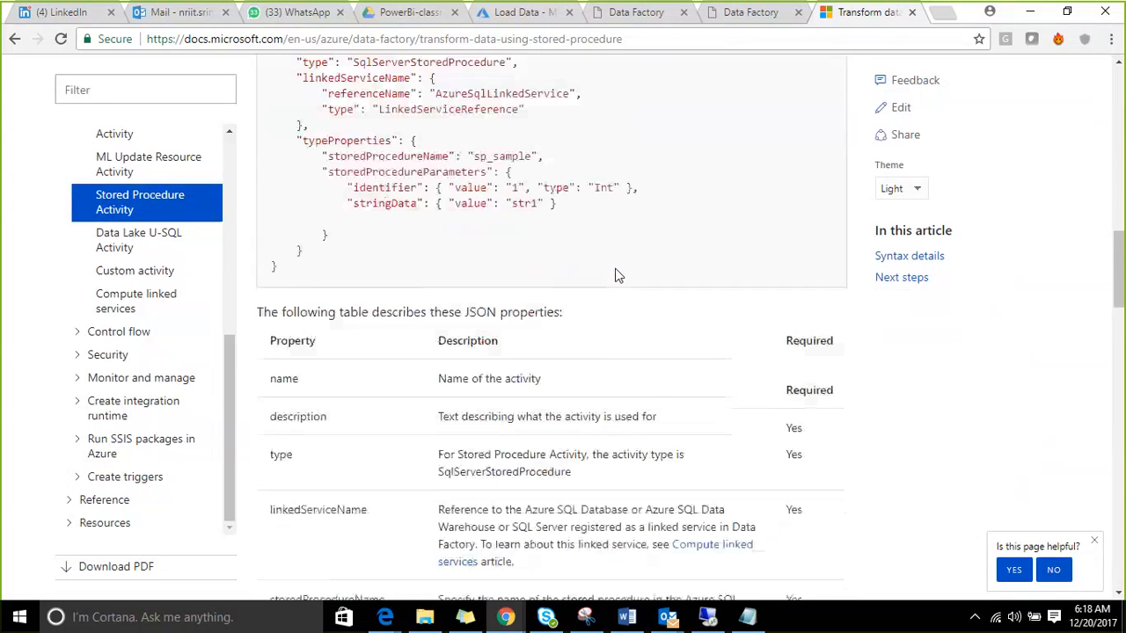
{"action": "scroll", "coordinate": [615, 276], "scroll_direction": "down", "scroll_amount": 1}
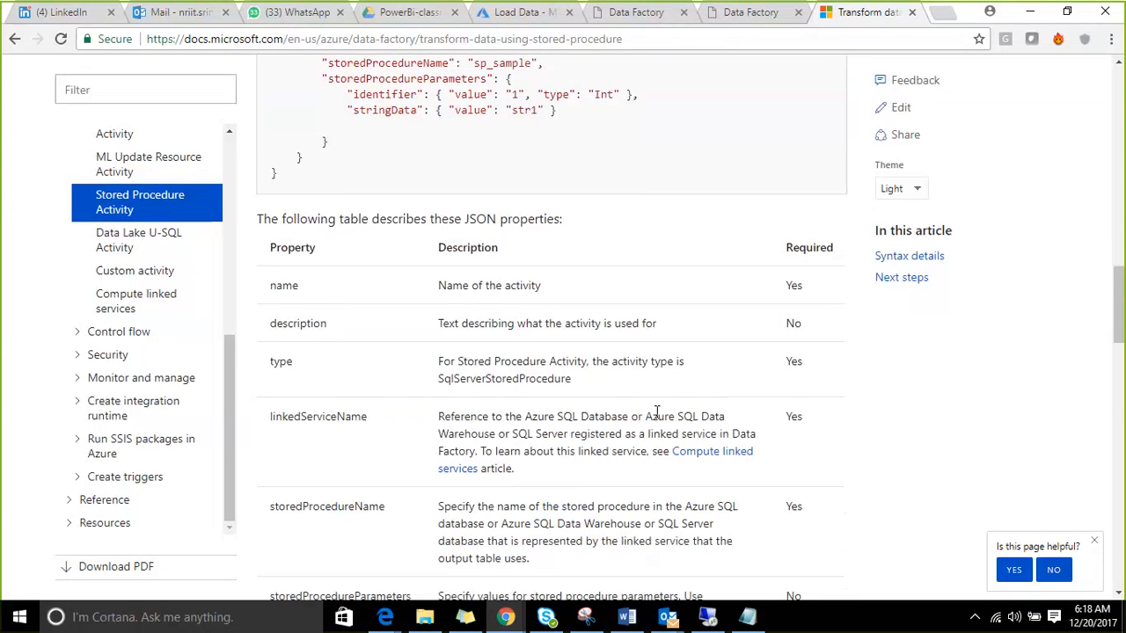
Review the Syntax details JSON sample calling sp_sample and its properties table.
{"action": "scroll", "coordinate": [50, 326], "scroll_direction": "up", "scroll_amount": 3}
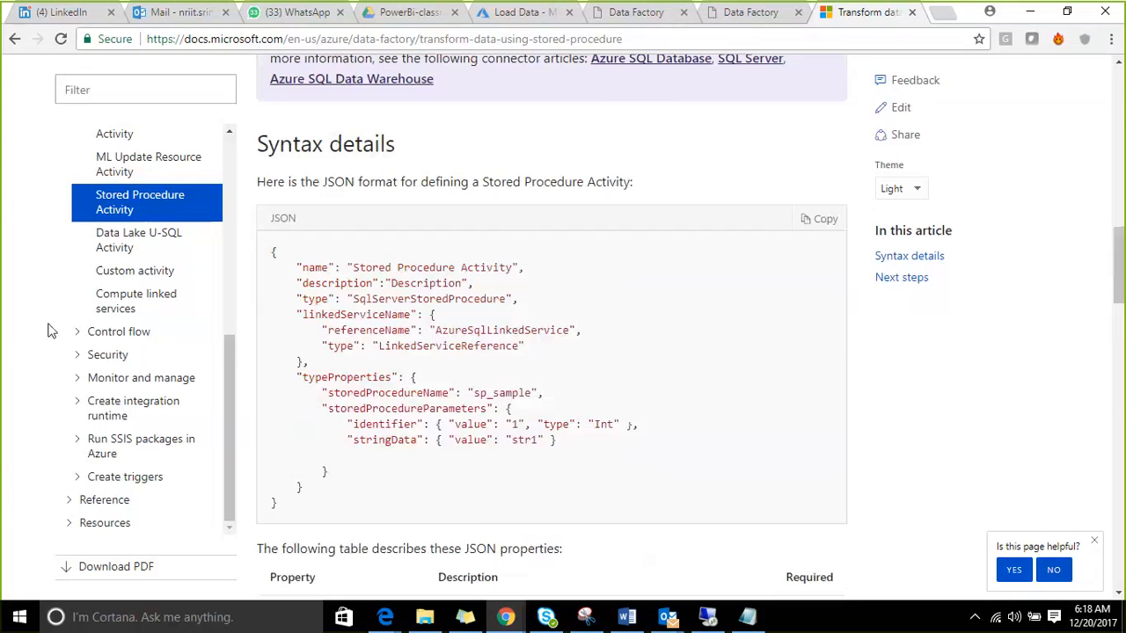
{"action": "scroll", "coordinate": [126, 280], "scroll_direction": "up", "scroll_amount": 2}
{"action": "scroll", "coordinate": [126, 280], "scroll_direction": "up", "scroll_amount": 2}
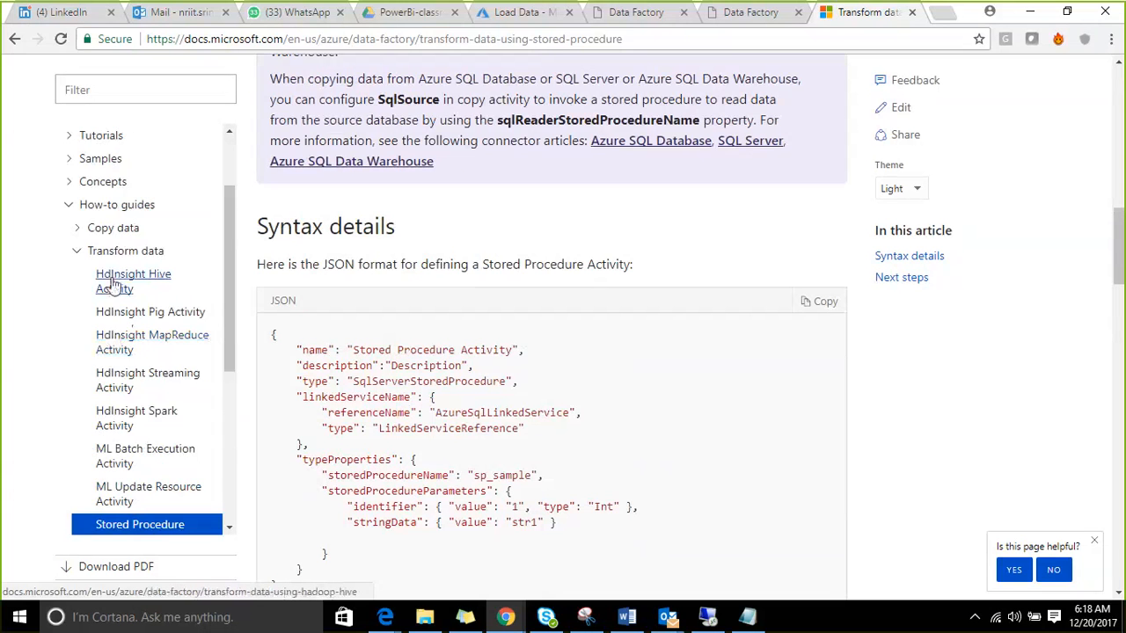
{"action": "scroll", "coordinate": [111, 284], "scroll_direction": "down", "scroll_amount": 3}
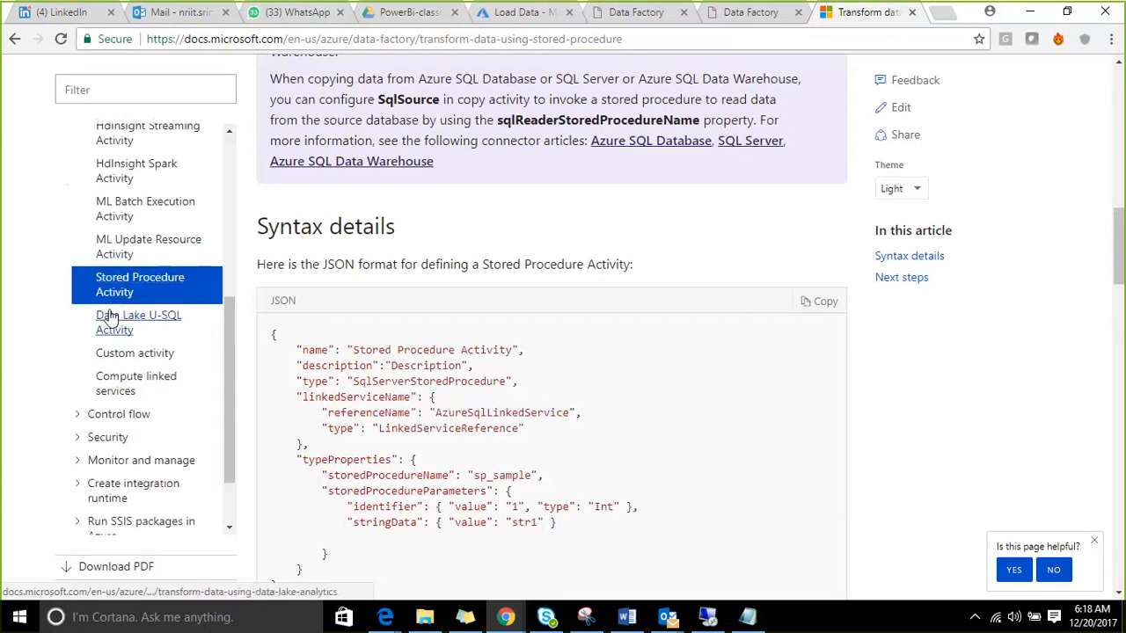
{"action": "scroll", "coordinate": [107, 319], "scroll_direction": "down", "scroll_amount": 2}
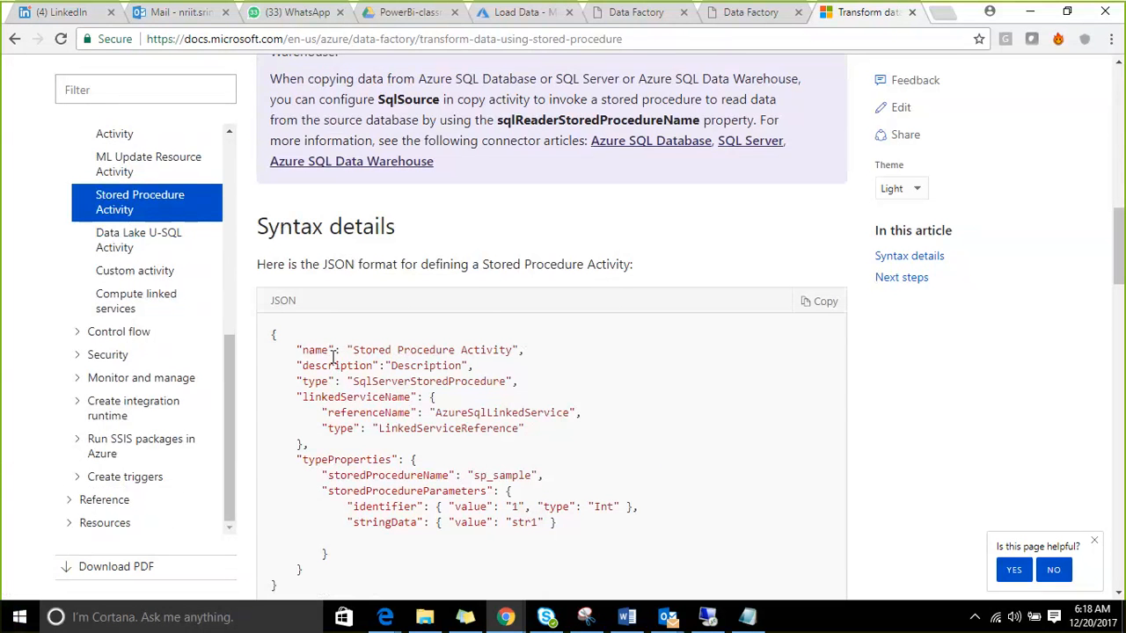
{"action": "scroll", "coordinate": [211, 321], "scroll_direction": "up", "scroll_amount": 2}
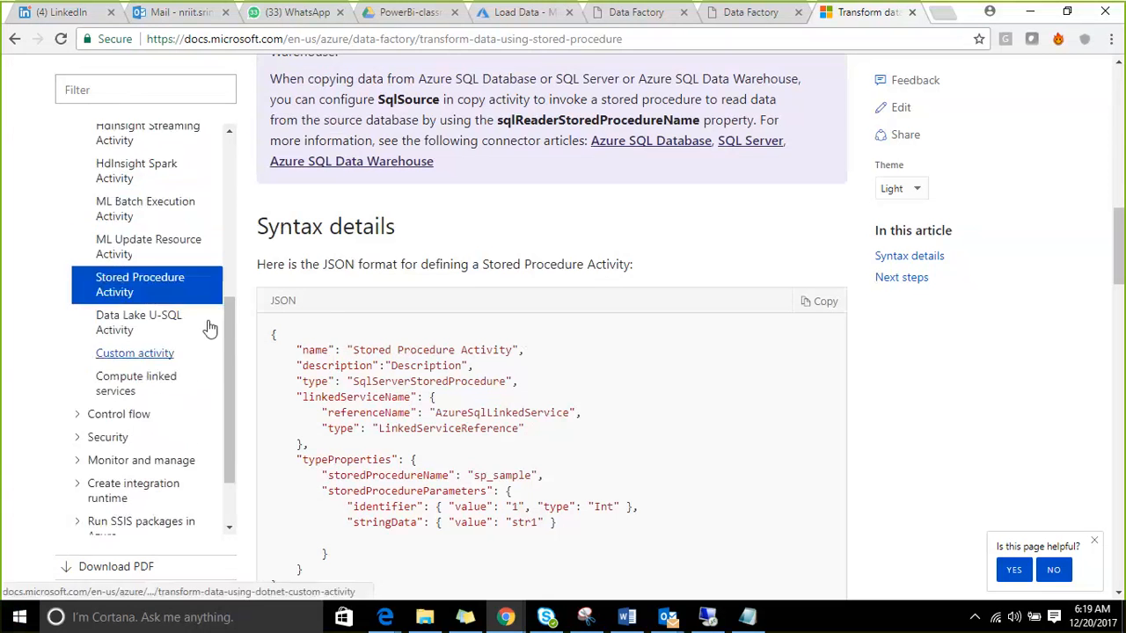
{"action": "scroll", "coordinate": [209, 328], "scroll_direction": "up", "scroll_amount": 8}
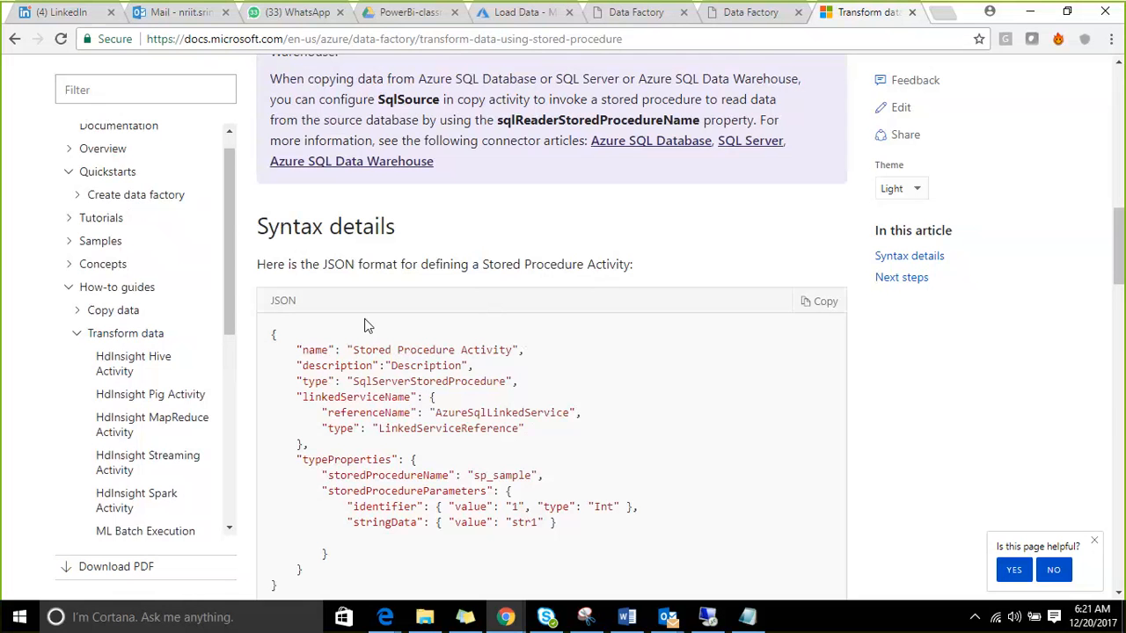
{"action": "scroll", "coordinate": [360, 317], "scroll_direction": "up", "scroll_amount": 10}
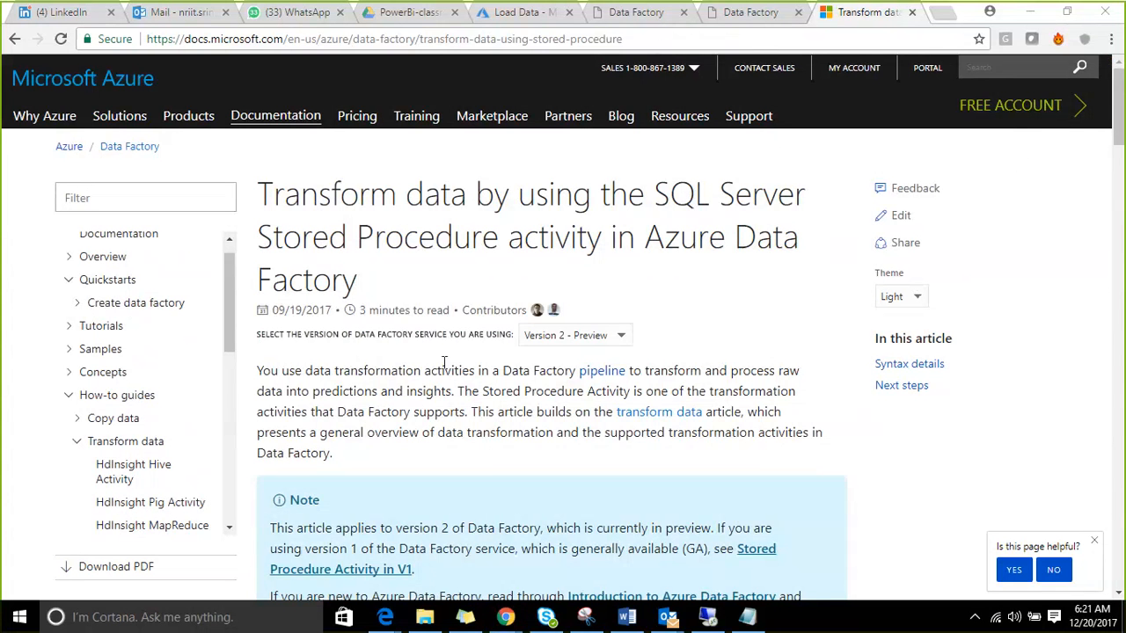
Dismiss the Symantec expired-certificate alert remotely, then return to the local Notepad data file.
{"action": "left_click", "coordinate": [705, 622]}
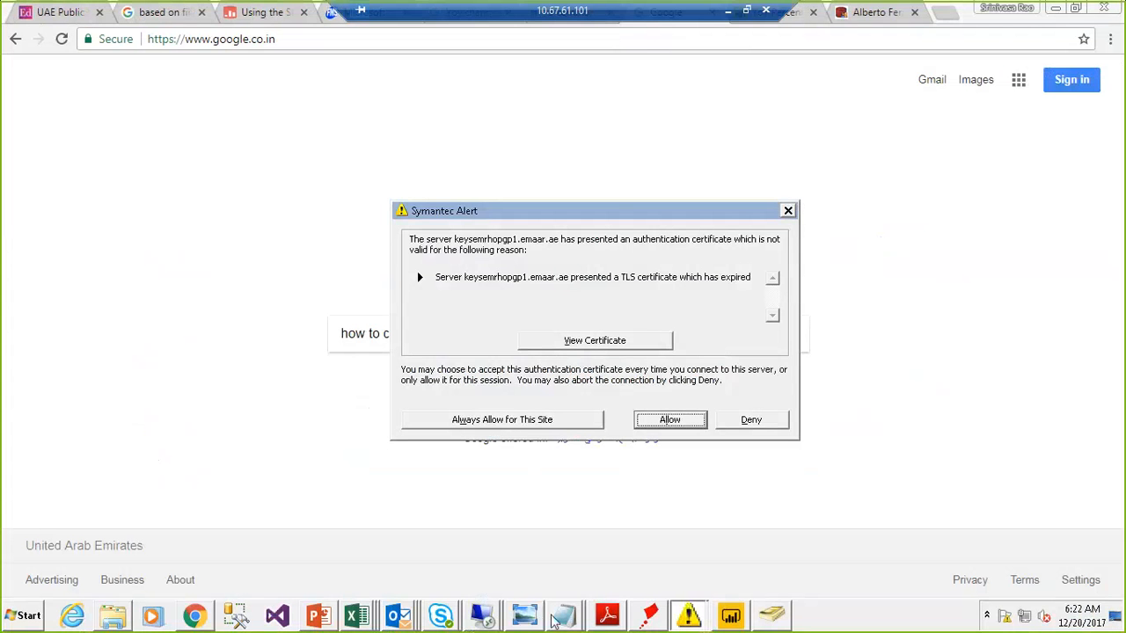
{"action": "mouse_move", "coordinate": [475, 617]}
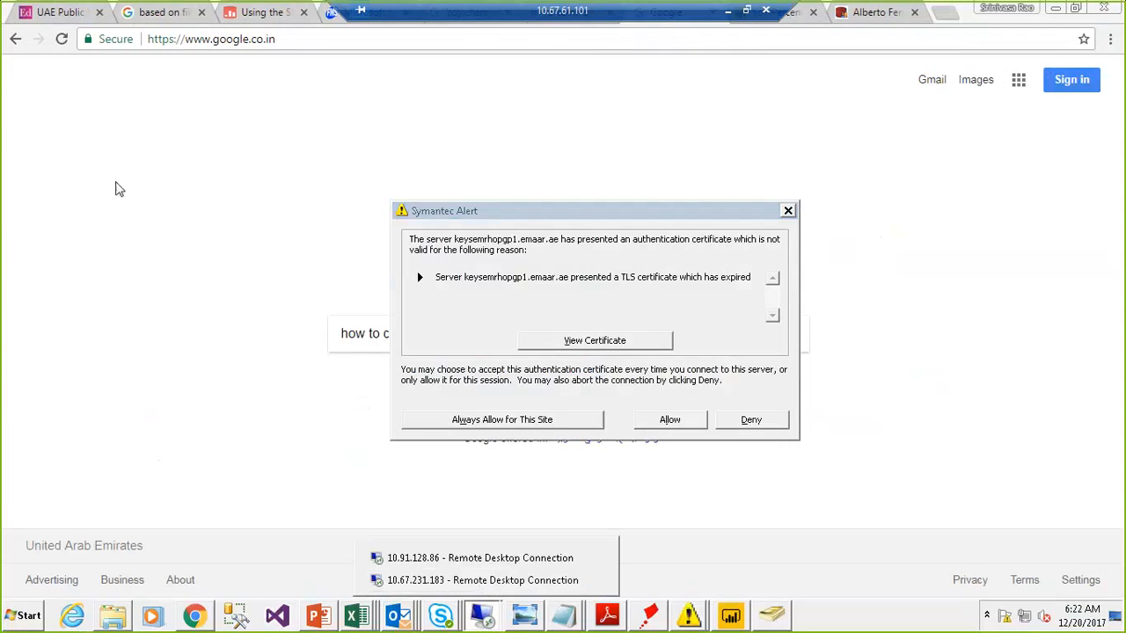
{"action": "left_click", "coordinate": [115, 183]}
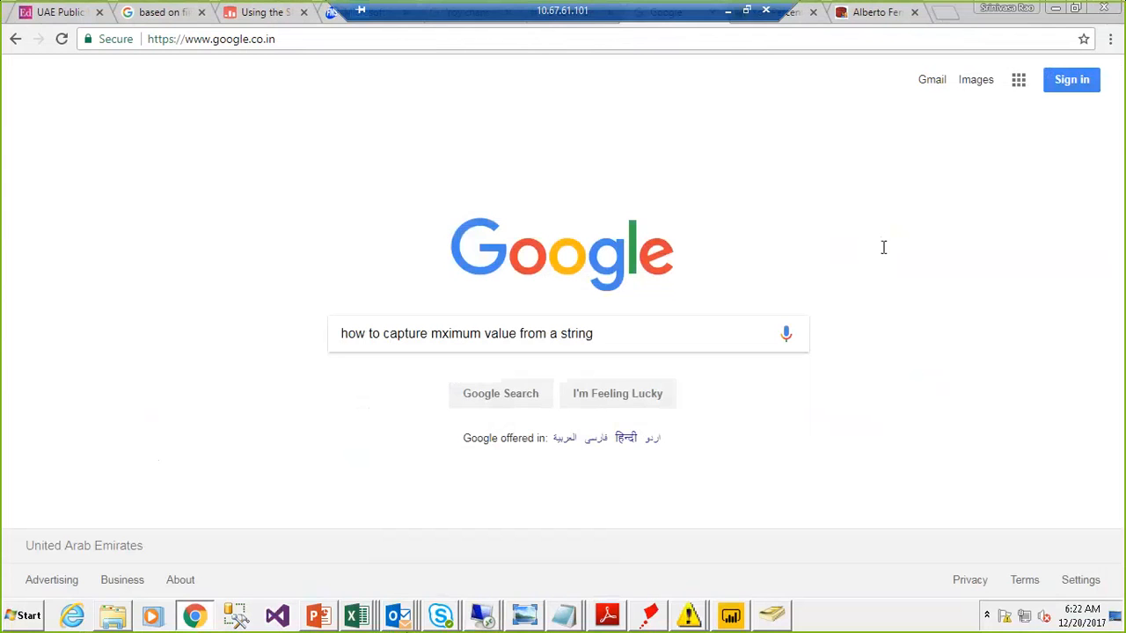
{"action": "left_click", "coordinate": [730, 13]}
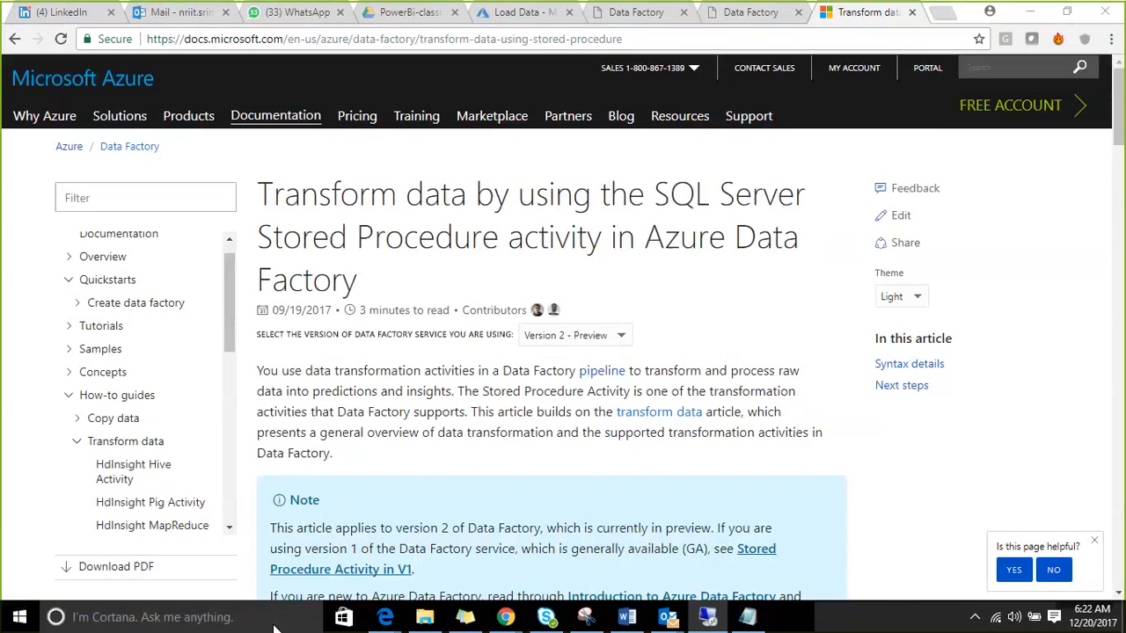
{"action": "left_click", "coordinate": [749, 617]}
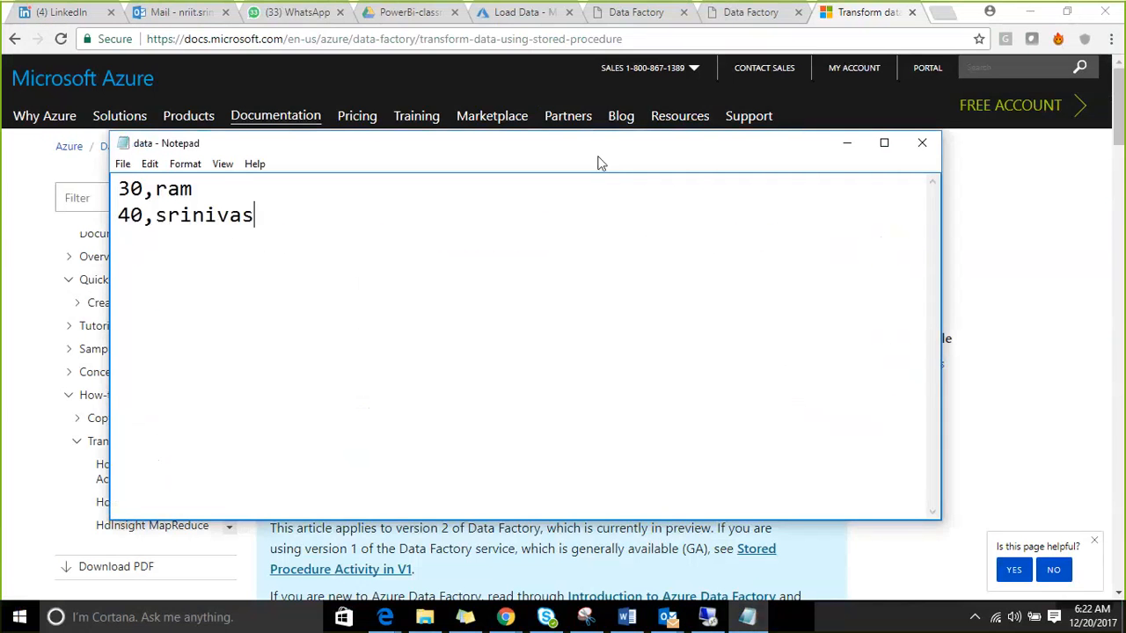
Maximize the data Notepad window and delete the two sample data rows.
{"action": "left_click_drag", "start_coordinate": [608, 146], "coordinate": [437, 190]}
{"action": "left_click", "coordinate": [705, 192]}
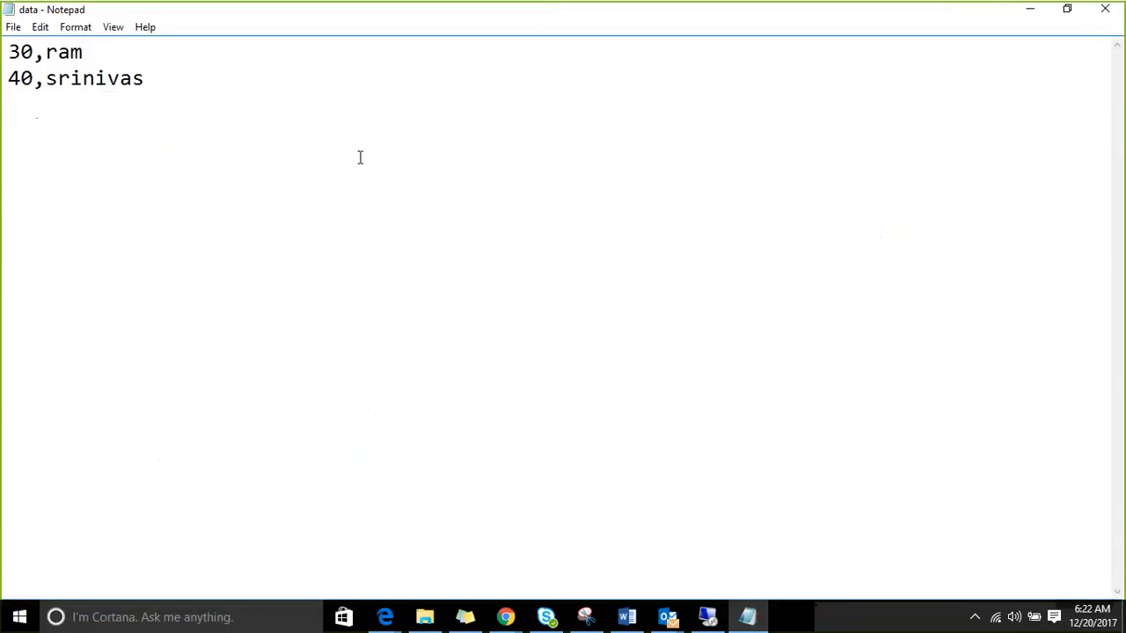
{"action": "key", "text": "shift+Up"}
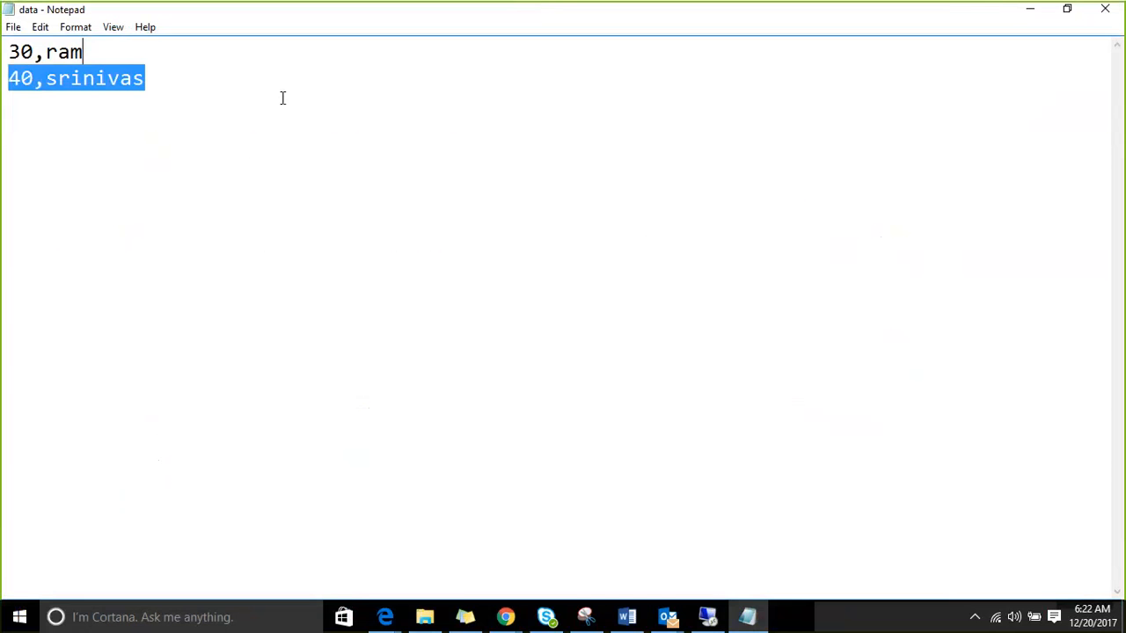
{"action": "key", "text": "shift+Home"}
{"action": "key", "text": "Delete"}
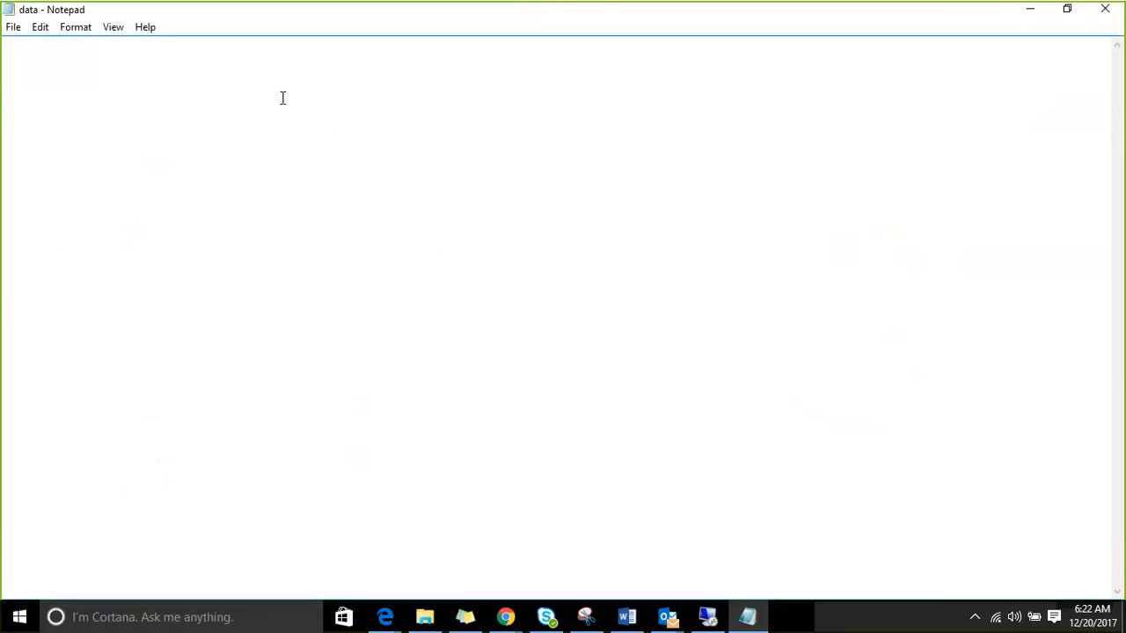
{"action": "key", "text": "Return"}
{"action": "key", "text": "Return"}
{"action": "key", "text": "Return"}
{"action": "left_click", "coordinate": [283, 98]}
Type the headings ADW, ADL and ADF on separate lines.
{"action": "type", "text": "ADW"}
{"action": "key", "text": "Return"}
{"action": "key", "text": "Return"}
{"action": "key", "text": "Return"}
{"action": "key", "text": "Return"}
{"action": "type", "text": "ADL"}
{"action": "key", "text": "Return"}
{"action": "key", "text": "Return"}
{"action": "key", "text": "Return"}
{"action": "type", "text": "A"}
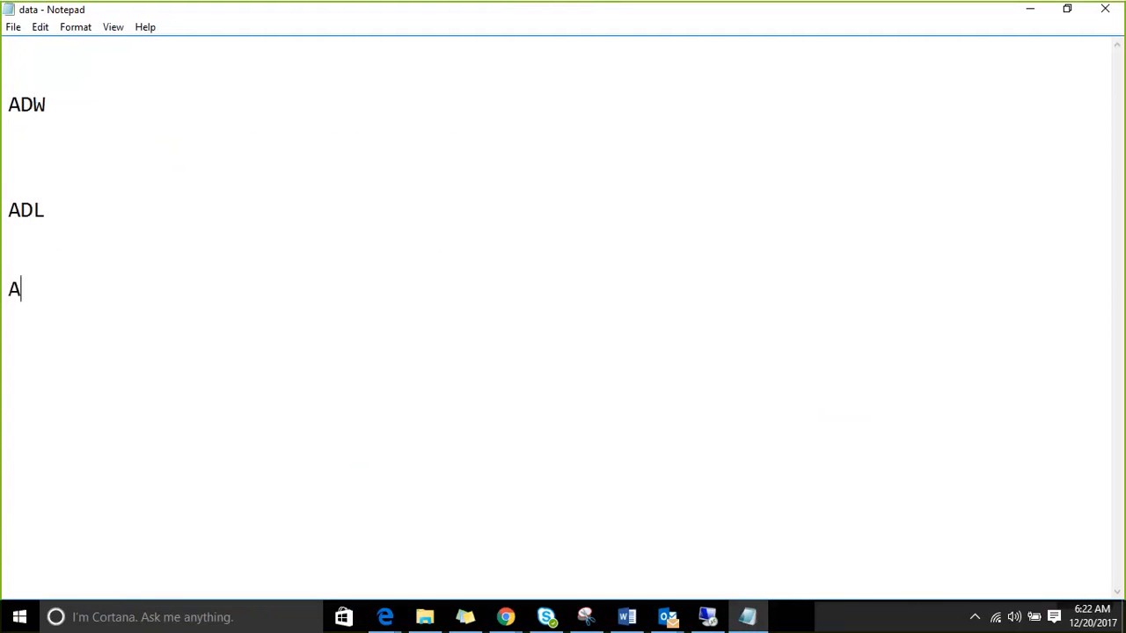
{"action": "type", "text": "DF"}
{"action": "key", "text": "Return"}
{"action": "key", "text": "Return"}
{"action": "key", "text": "Return"}
Leave blank lines under ADW and begin item '1) How to craete a Project in'.
{"action": "key", "text": "Up"}
{"action": "key", "text": "Up"}
{"action": "key", "text": "Up"}
{"action": "key", "text": "Up"}
{"action": "key", "text": "Up"}
{"action": "key", "text": "Up"}
{"action": "key", "text": "Up"}
{"action": "key", "text": "Up"}
{"action": "key", "text": "Up"}
{"action": "key", "text": "Down"}
{"action": "key", "text": "BackSpace"}
{"action": "key", "text": "Down"}
{"action": "key", "text": "Down"}
{"action": "key", "text": "Down"}
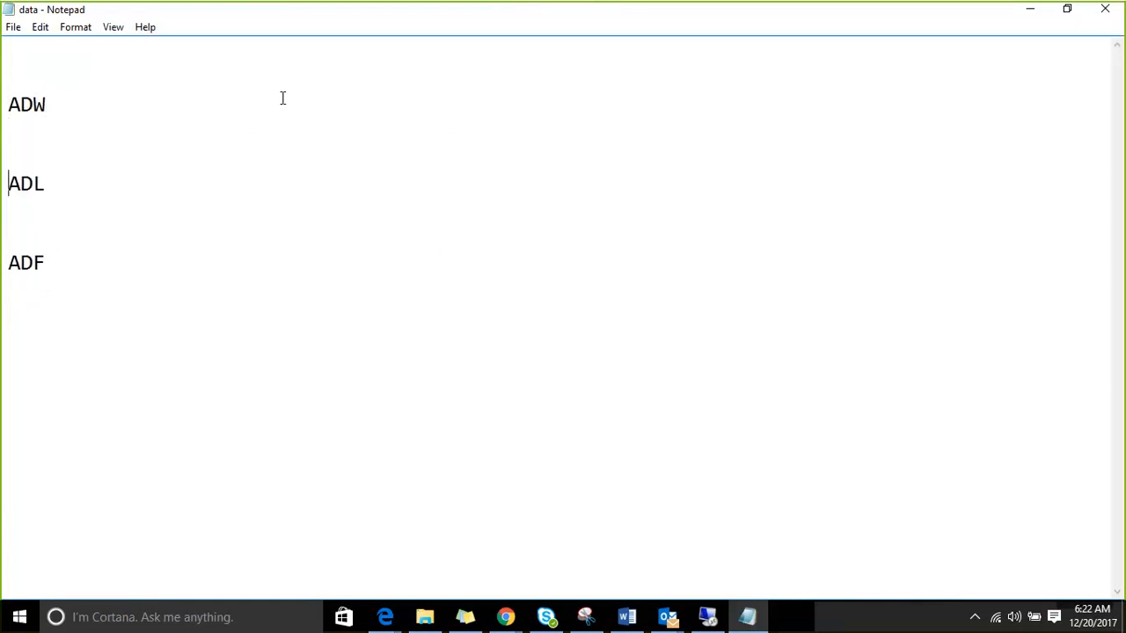
{"action": "key", "text": "Down"}
{"action": "key", "text": "Down"}
{"action": "key", "text": "Down"}
{"action": "key", "text": "Down"}
{"action": "key", "text": "Down"}
{"action": "key", "text": "Up"}
{"action": "key", "text": "Up"}
{"action": "key", "text": "Up"}
{"action": "key", "text": "Up"}
{"action": "key", "text": "Up"}
{"action": "key", "text": "Up"}
{"action": "key", "text": "Return"}
{"action": "key", "text": "Return"}
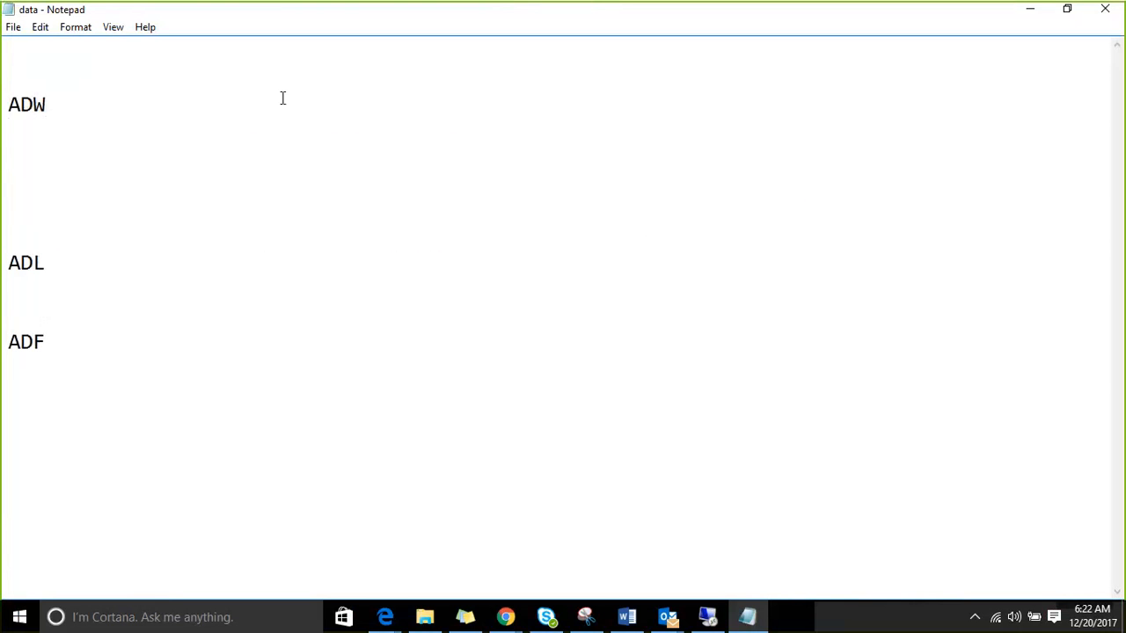
{"action": "key", "text": "Up"}
{"action": "key", "text": "Up"}
{"action": "type", "text": "1) How to crae"}
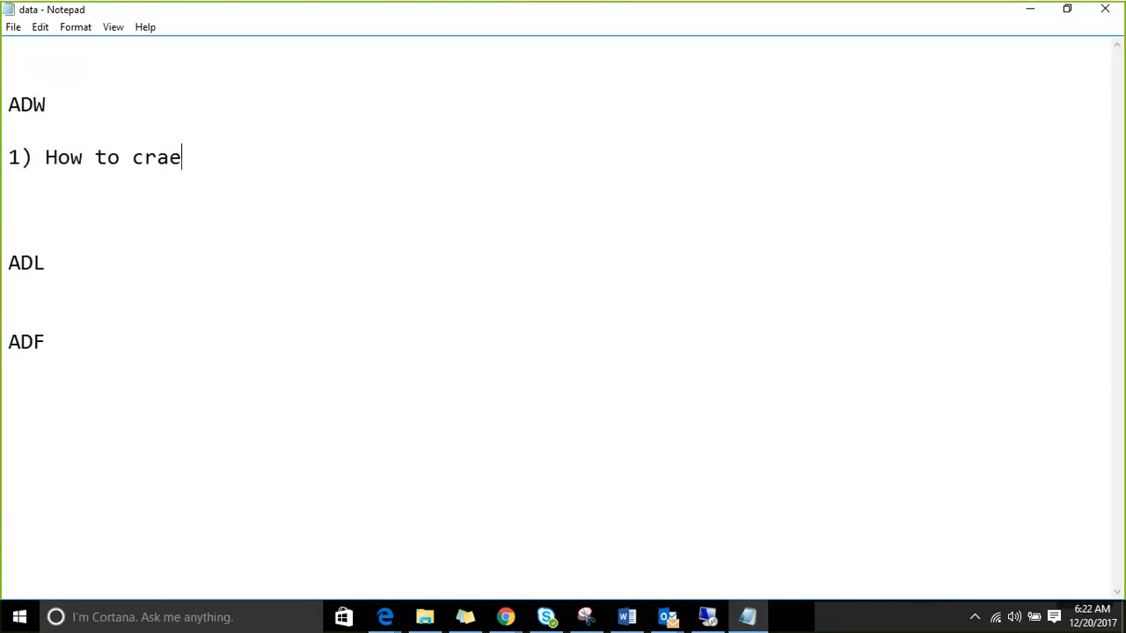
{"action": "type", "text": "te a Project "}
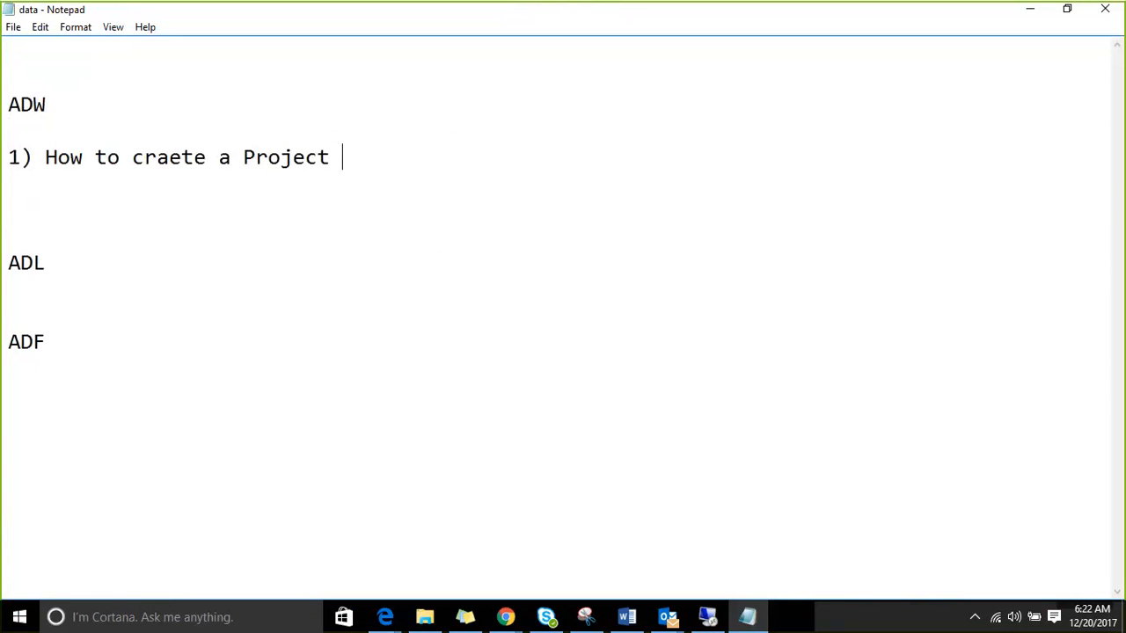
{"action": "type", "text": "in"}
Finish item 1 so it reads '...Project in visual studio & deploy in ADW'.
{"action": "key", "text": "BackSpace"}
{"action": "key", "text": "BackSpace"}
{"action": "key", "text": "BackSpace"}
{"action": "type", "text": "in visual st"}
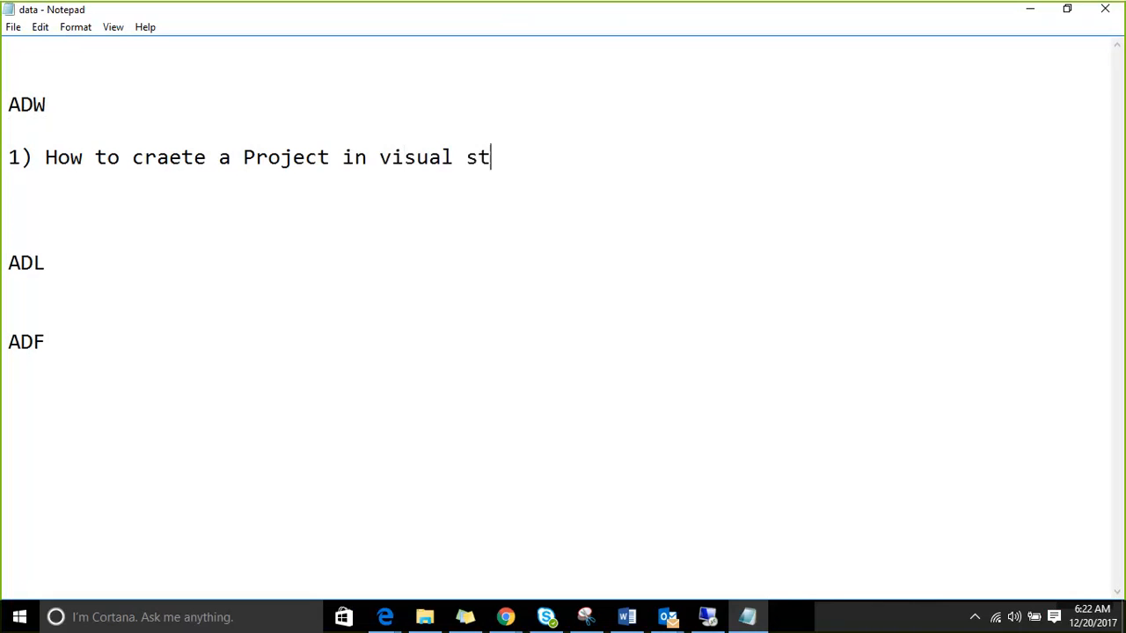
{"action": "type", "text": "udio & de"}
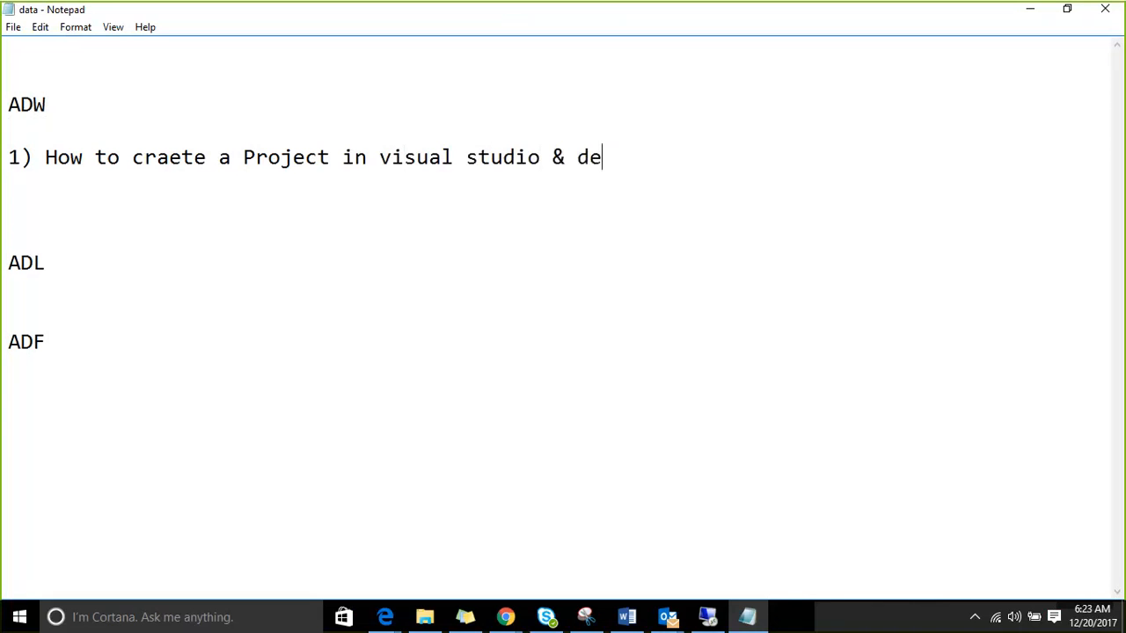
{"action": "type", "text": "ploy in "}
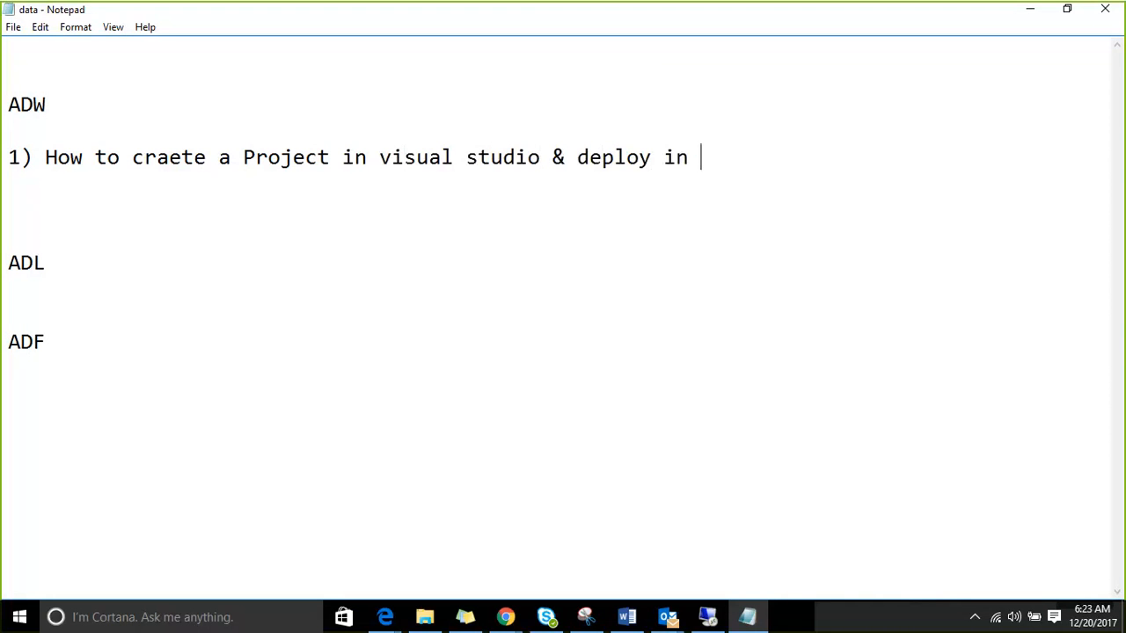
{"action": "type", "text": "ADW"}
{"action": "key", "text": "Left"}
{"action": "key", "text": "Down"}
{"action": "left_click", "coordinate": [739, 158]}
Discard the unfinished '2)How to create automatic bui' item and the extra blank lines above ADL.
{"action": "key", "text": "Return"}
{"action": "type", "text": "2)"}
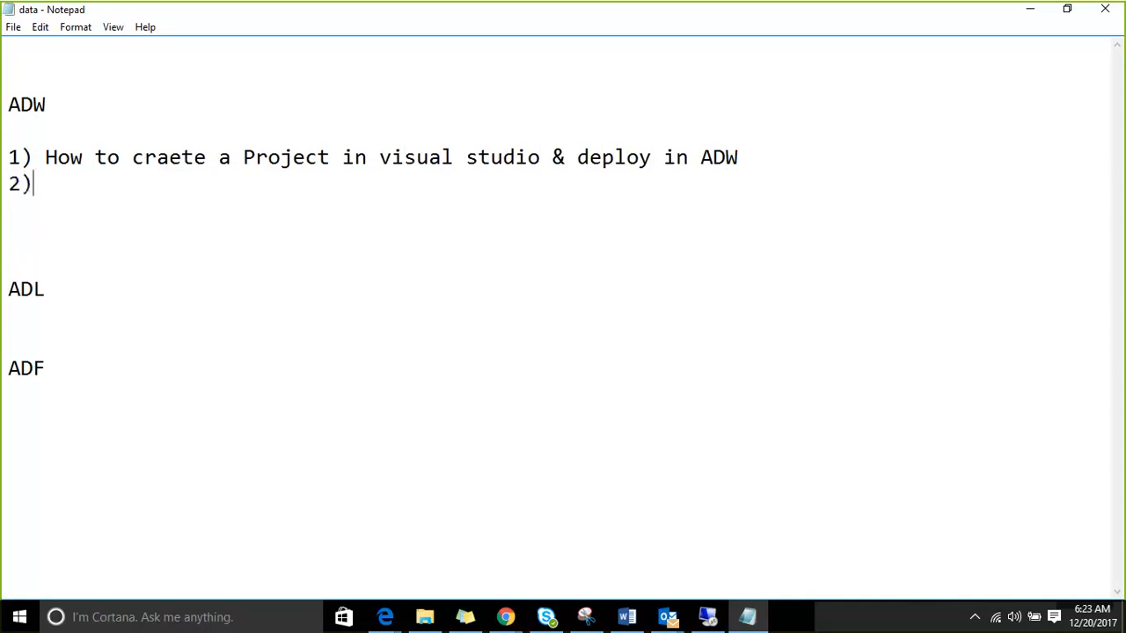
{"action": "type", "text": "How to "}
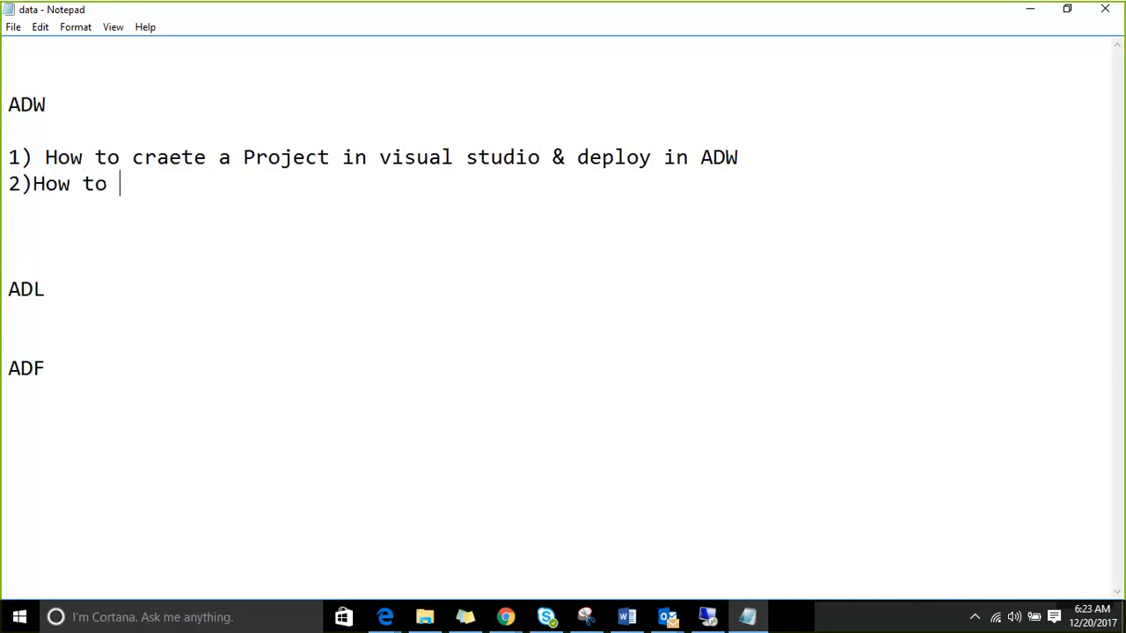
{"action": "type", "text": "create aut"}
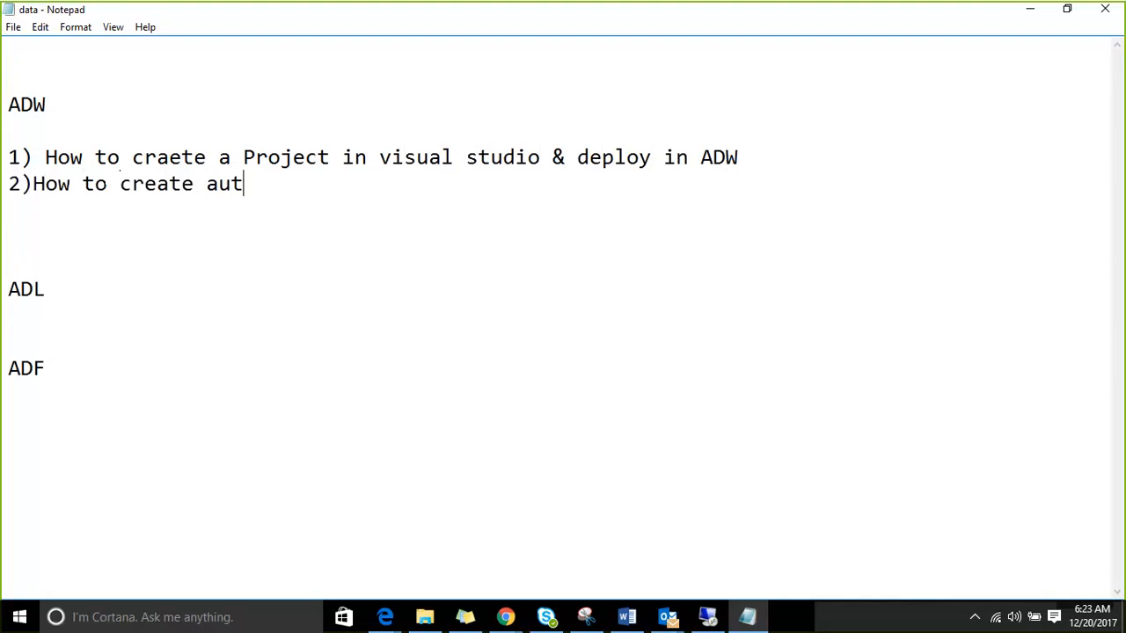
{"action": "type", "text": "omatic bu"}
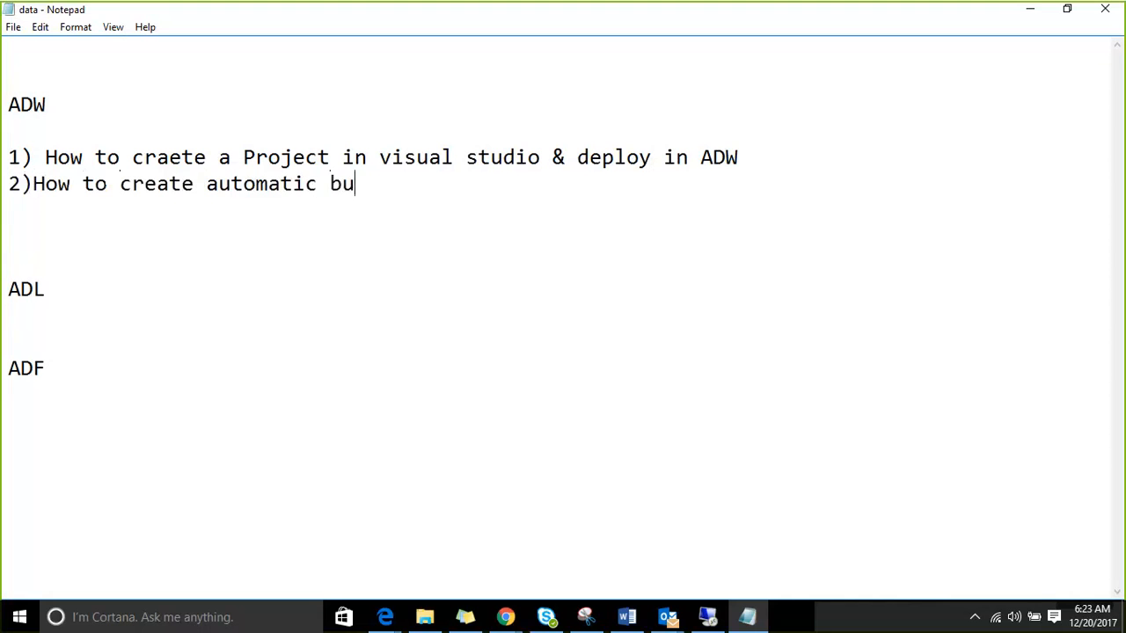
{"action": "type", "text": "i"}
{"action": "key", "text": "shift+Home"}
{"action": "key", "text": "BackSpace"}
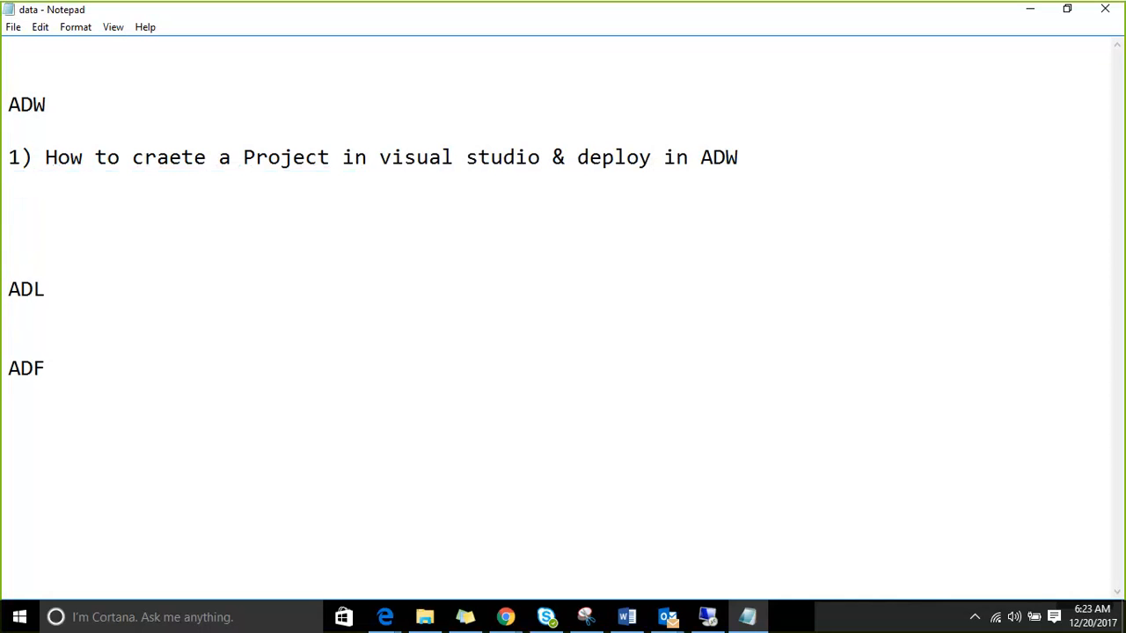
{"action": "key", "text": "Down"}
{"action": "key", "text": "Down"}
{"action": "key", "text": "Down"}
{"action": "key", "text": "BackSpace"}
{"action": "key", "text": "BackSpace"}
{"action": "key", "text": "BackSpace"}
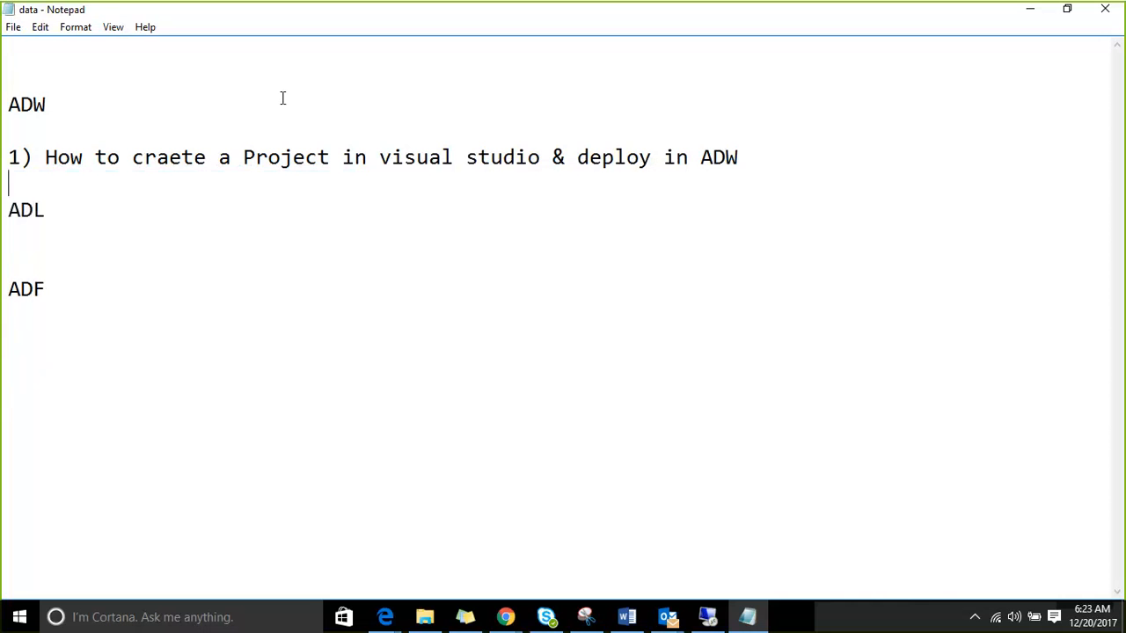
{"action": "key", "text": "Up"}
{"action": "key", "text": "shift+End"}
Add the item '2)scheduling adl to adl data movem' under the ADL heading.
{"action": "key", "text": "Down"}
{"action": "key", "text": "Down"}
{"action": "key", "text": "Down"}
{"action": "key", "text": "Return"}
{"action": "key", "text": "Up"}
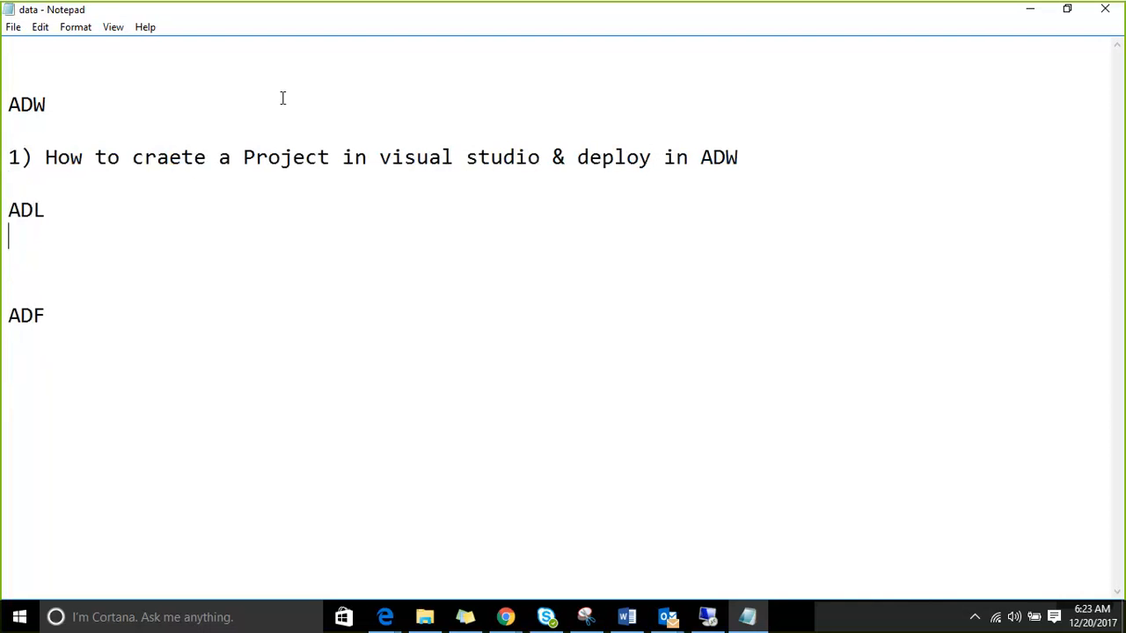
{"action": "key", "text": "Return"}
{"action": "type", "text": "20"}
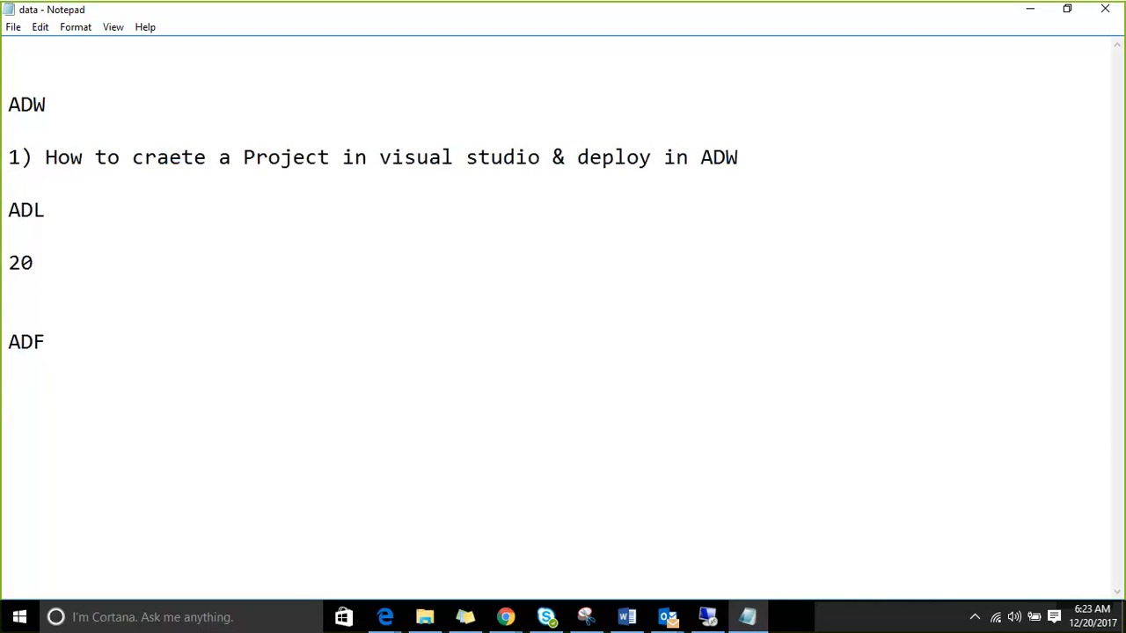
{"action": "key", "text": "BackSpace"}
{"action": "key", "text": "BackSpace"}
{"action": "type", "text": ")"}
{"action": "key", "text": "BackSpace"}
{"action": "type", "text": "2)scheduling "}
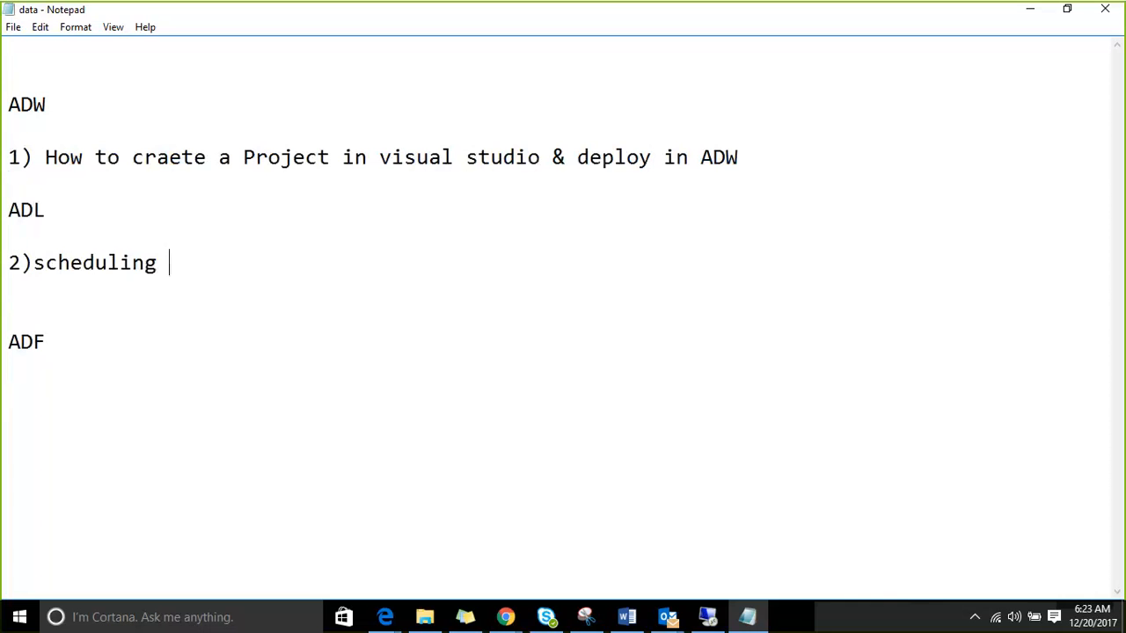
{"action": "type", "text": "adl to ad"}
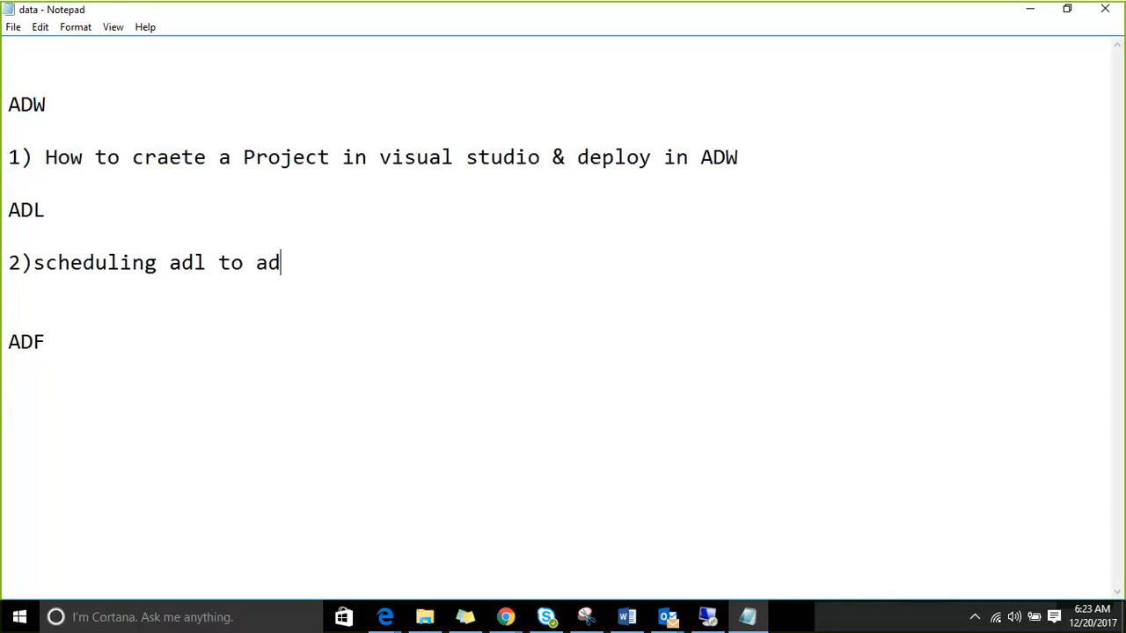
{"action": "type", "text": "l data mov"}
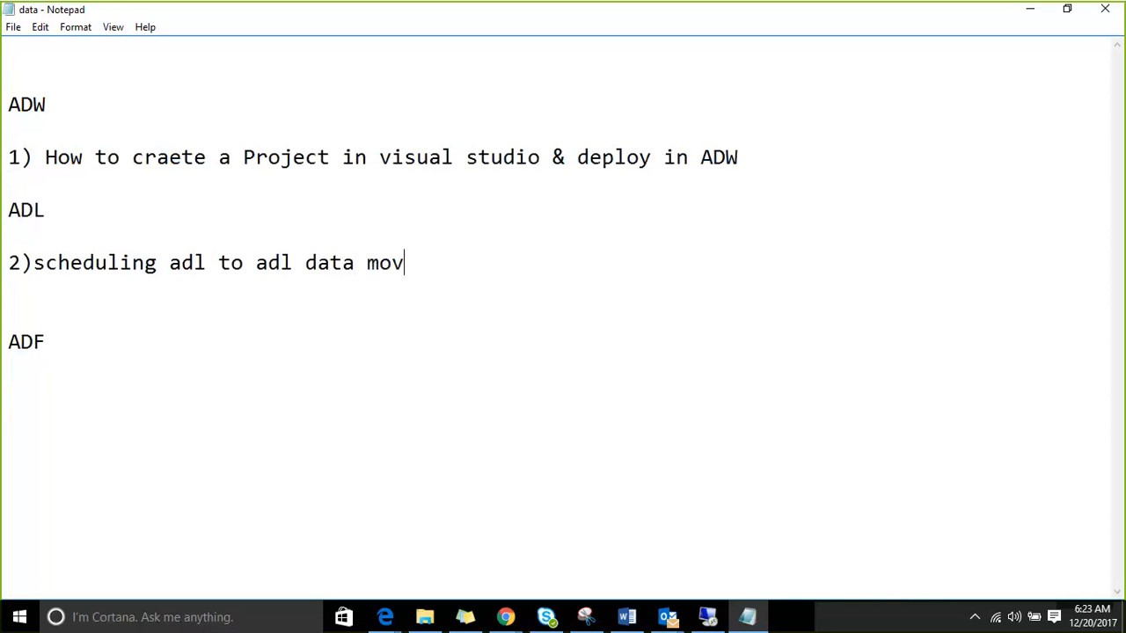
{"action": "type", "text": "emme"}
{"action": "key", "text": "BackSpace"}
{"action": "key", "text": "BackSpace"}
{"action": "key", "text": "shift+Home"}
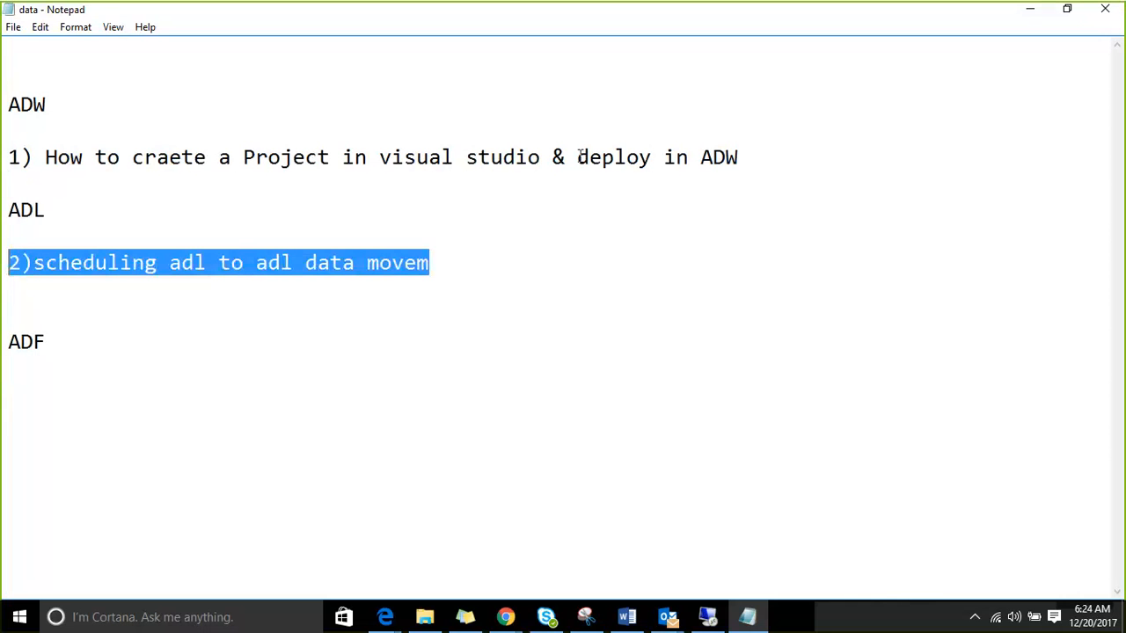
{"action": "left_click", "coordinate": [757, 163]}
{"action": "key", "text": "shift+Home"}
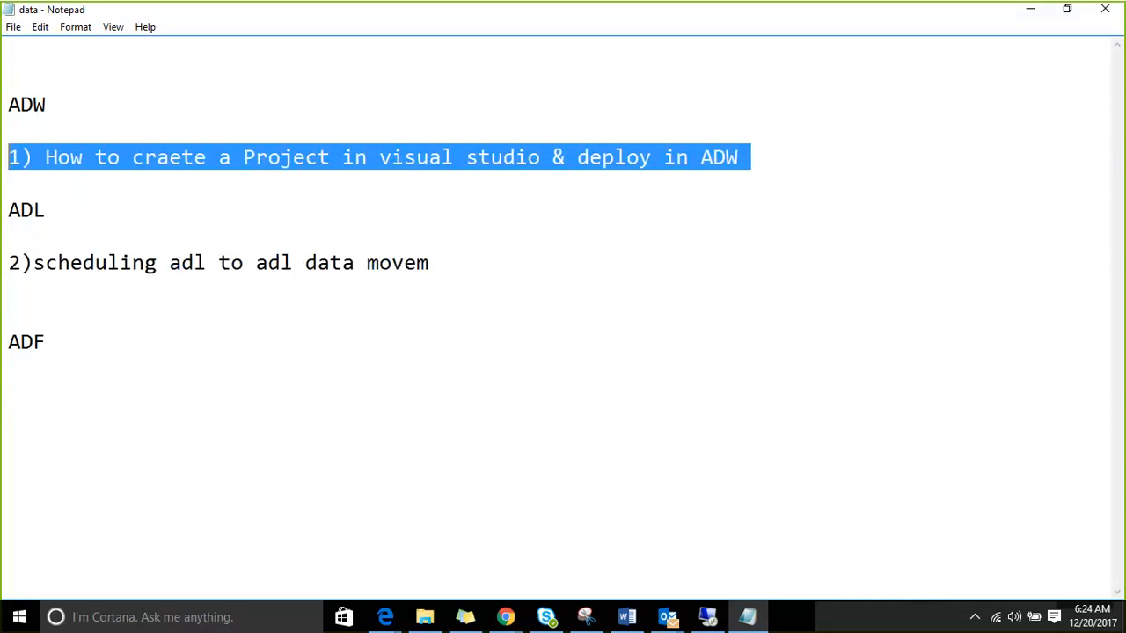
{"action": "key", "text": "shift+Up"}
{"action": "key", "text": "shift+Up"}
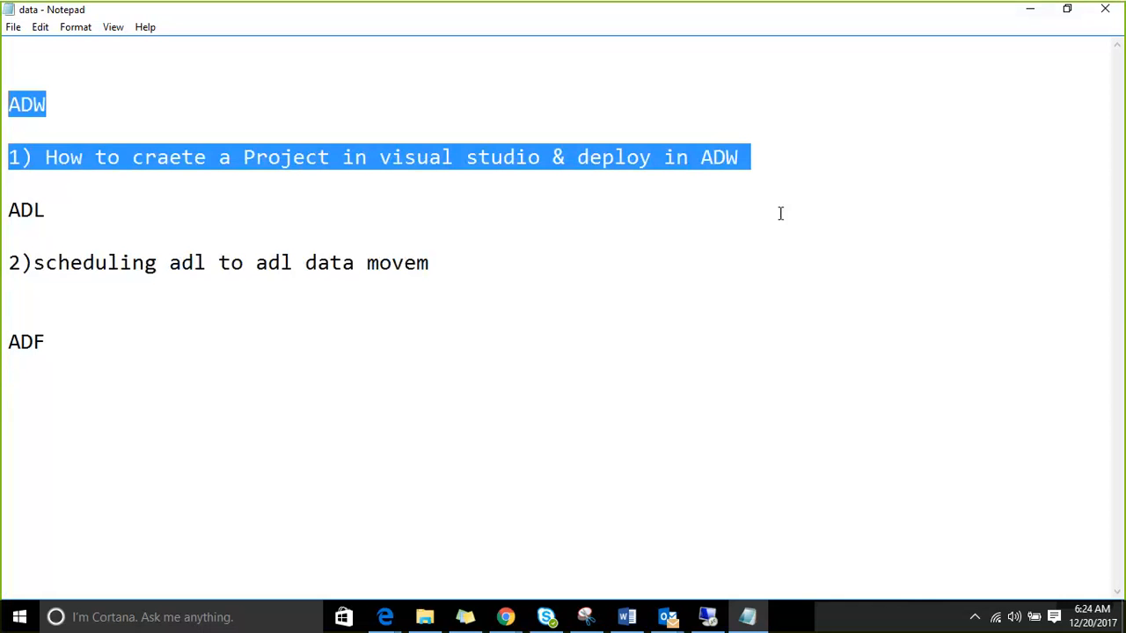
{"action": "left_click", "coordinate": [636, 184]}
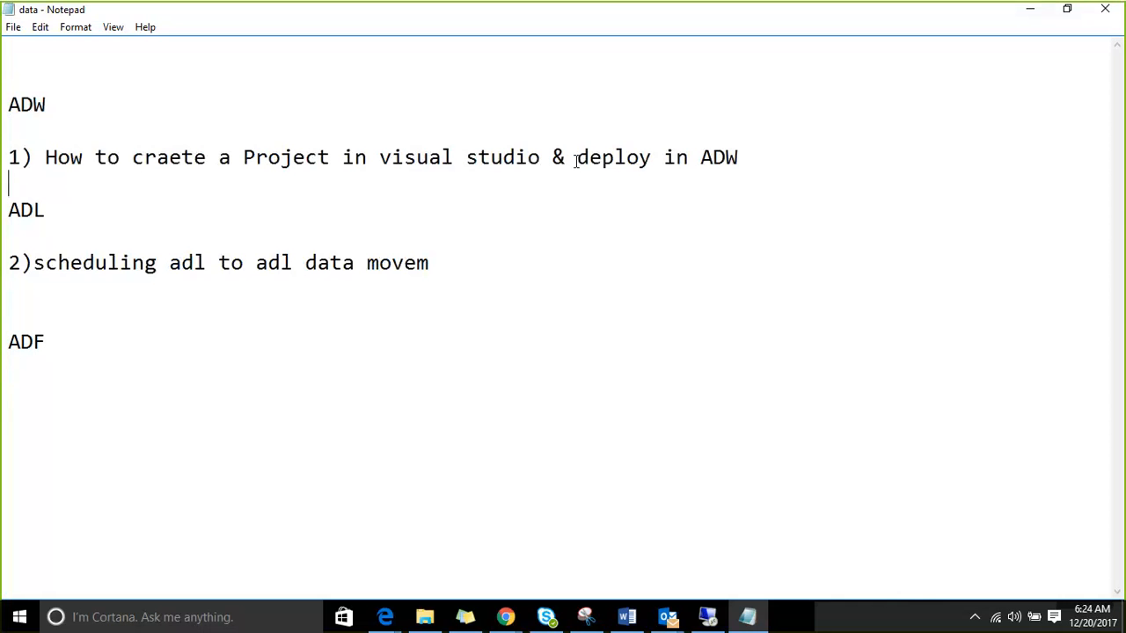
{"action": "left_click_drag", "start_coordinate": [577, 156], "coordinate": [9, 79]}
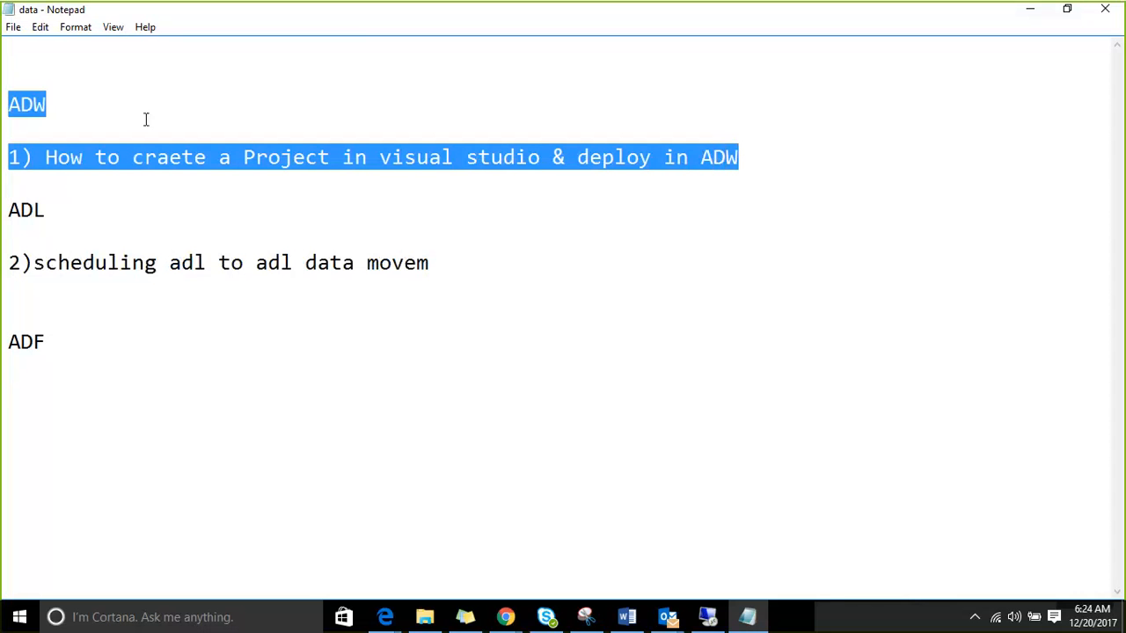
{"action": "left_click", "coordinate": [103, 206]}
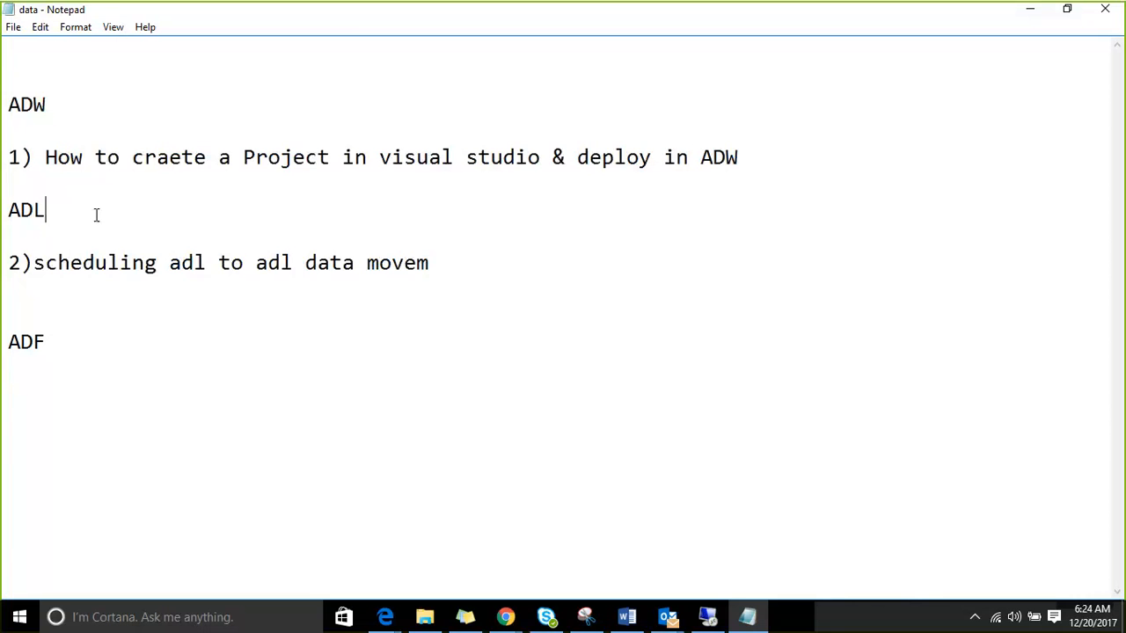
{"action": "left_click_drag", "start_coordinate": [46, 345], "coordinate": [9, 187]}
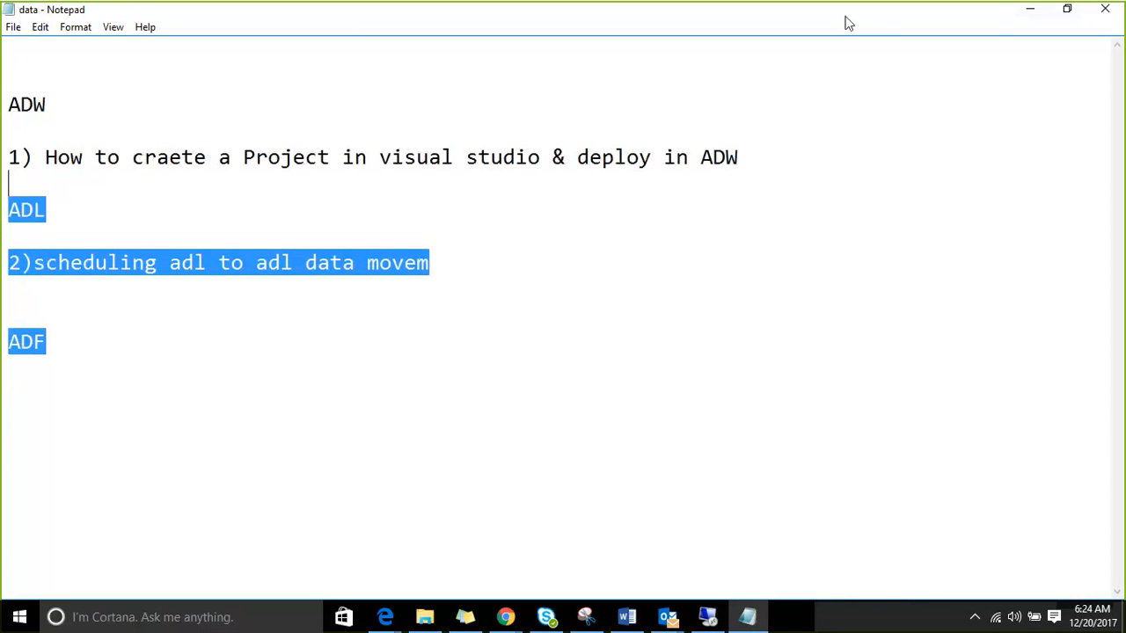
{"action": "left_click", "coordinate": [873, 21]}
Draw the first box with an arrow pointing down into it.
{"action": "mouse_move", "coordinate": [150, 314]}
{"action": "left_mouse_down"}
{"action": "mouse_move", "coordinate": [213, 303]}
{"action": "mouse_move", "coordinate": [329, 325]}
{"action": "mouse_move", "coordinate": [339, 446]}
{"action": "left_mouse_up"}
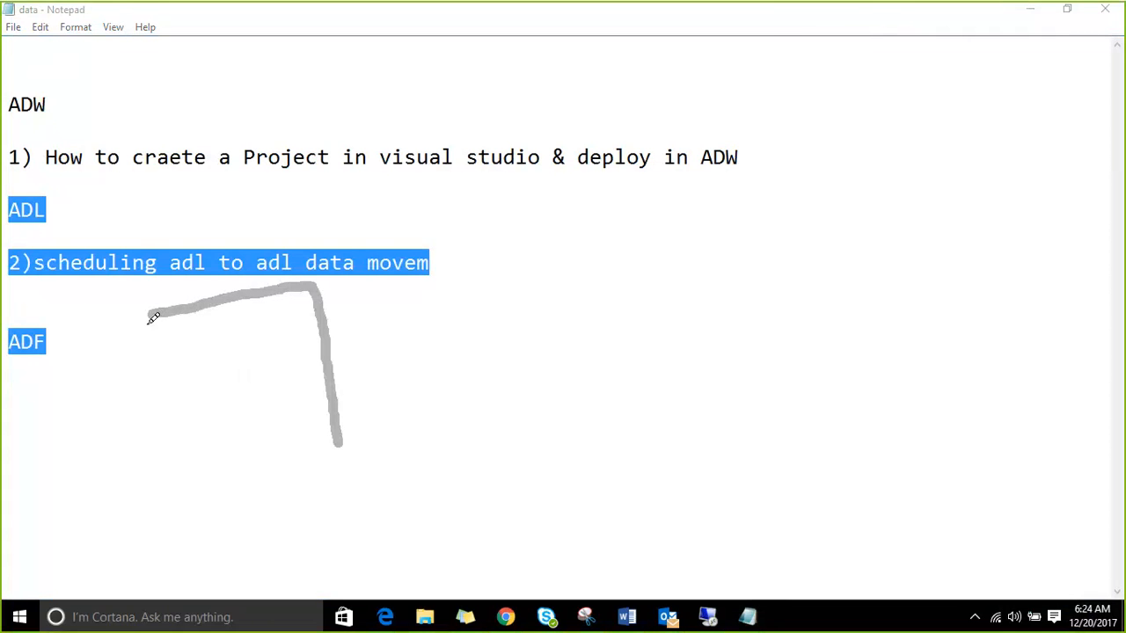
{"action": "mouse_move", "coordinate": [152, 318]}
{"action": "left_mouse_down"}
{"action": "mouse_move", "coordinate": [184, 440]}
{"action": "mouse_move", "coordinate": [234, 477]}
{"action": "mouse_move", "coordinate": [338, 446]}
{"action": "left_mouse_up"}
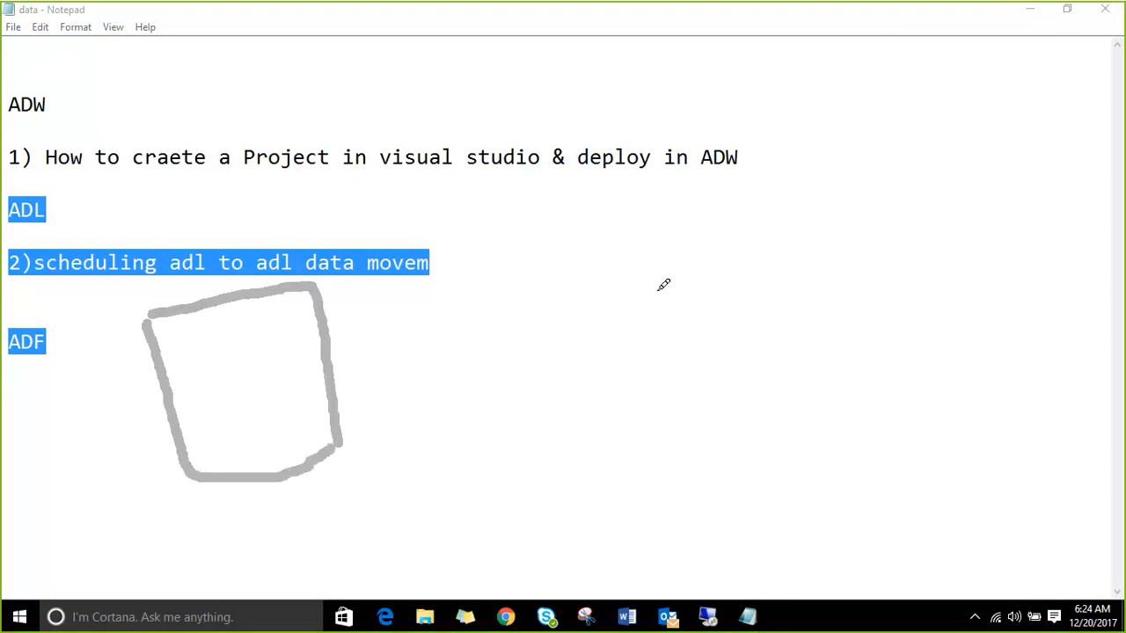
{"action": "mouse_move", "coordinate": [528, 248]}
{"action": "left_mouse_down"}
{"action": "mouse_move", "coordinate": [568, 413]}
{"action": "mouse_move", "coordinate": [742, 344]}
{"action": "mouse_move", "coordinate": [704, 202]}
{"action": "mouse_move", "coordinate": [510, 241]}
{"action": "left_mouse_up"}
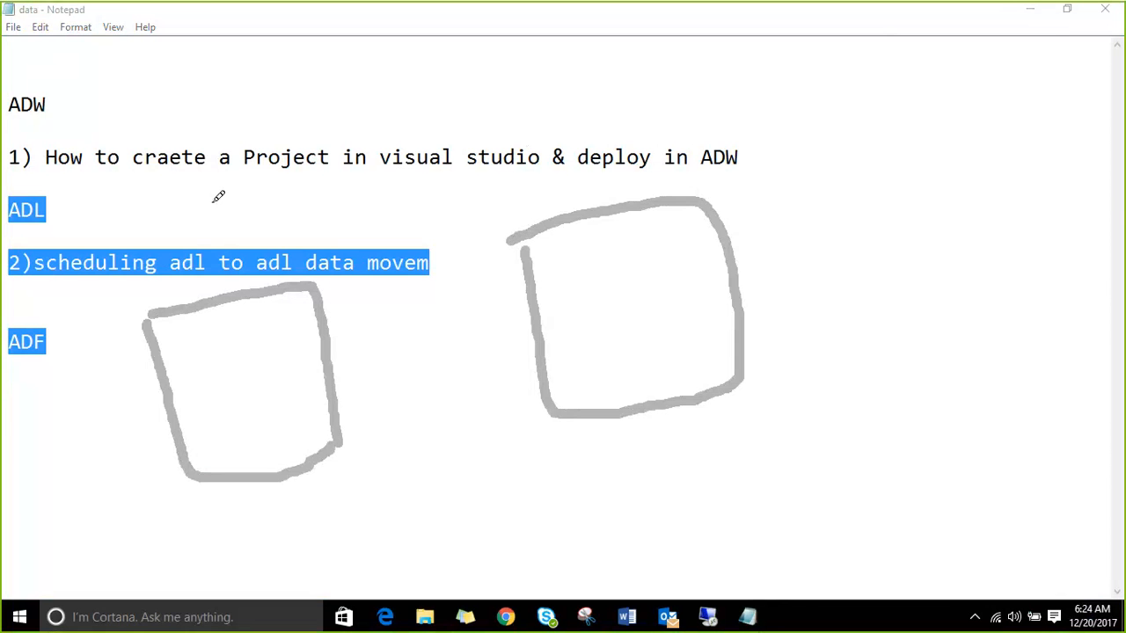
{"action": "mouse_move", "coordinate": [211, 113]}
{"action": "left_mouse_down"}
{"action": "mouse_move", "coordinate": [215, 250]}
{"action": "mouse_move", "coordinate": [243, 243]}
{"action": "mouse_move", "coordinate": [222, 286]}
{"action": "left_mouse_up"}
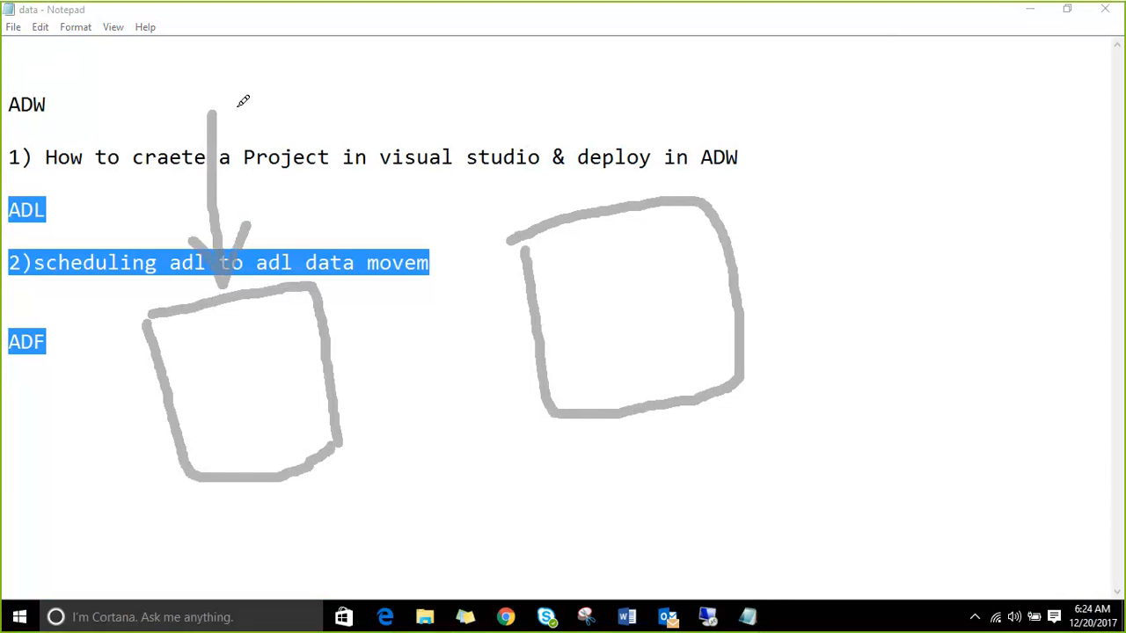
{"action": "left_click_drag", "start_coordinate": [214, 109], "coordinate": [324, 93]}
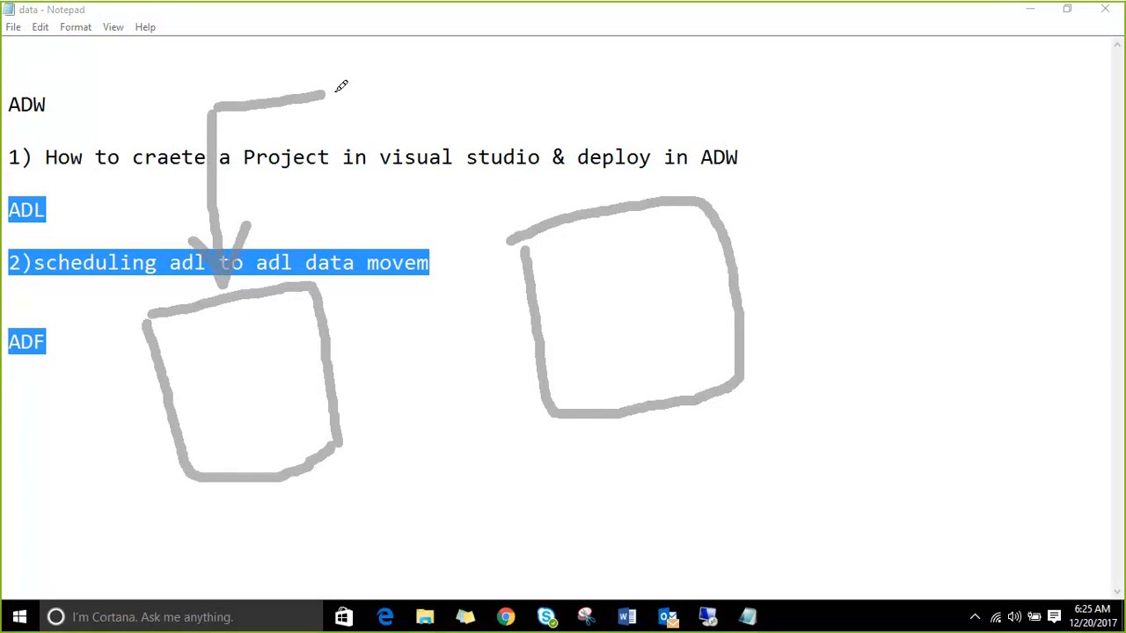
Connect the first box to a second one and write the DW and USQL labels.
{"action": "mouse_move", "coordinate": [281, 378]}
{"action": "left_mouse_down"}
{"action": "mouse_move", "coordinate": [344, 349]}
{"action": "mouse_move", "coordinate": [532, 327]}
{"action": "left_mouse_up"}
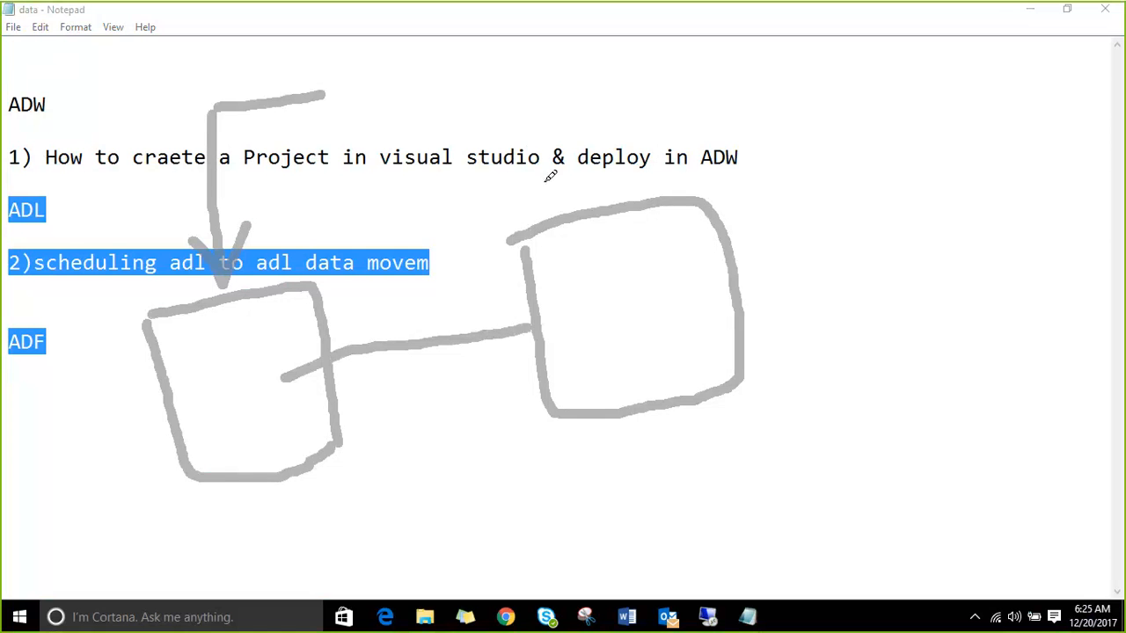
{"action": "mouse_move", "coordinate": [539, 147]}
{"action": "left_mouse_down"}
{"action": "mouse_move", "coordinate": [550, 188]}
{"action": "mouse_move", "coordinate": [573, 161]}
{"action": "mouse_move", "coordinate": [544, 190]}
{"action": "left_mouse_up"}
{"action": "mouse_move", "coordinate": [600, 113]}
{"action": "left_mouse_down"}
{"action": "mouse_move", "coordinate": [627, 128]}
{"action": "mouse_move", "coordinate": [641, 85]}
{"action": "left_mouse_up"}
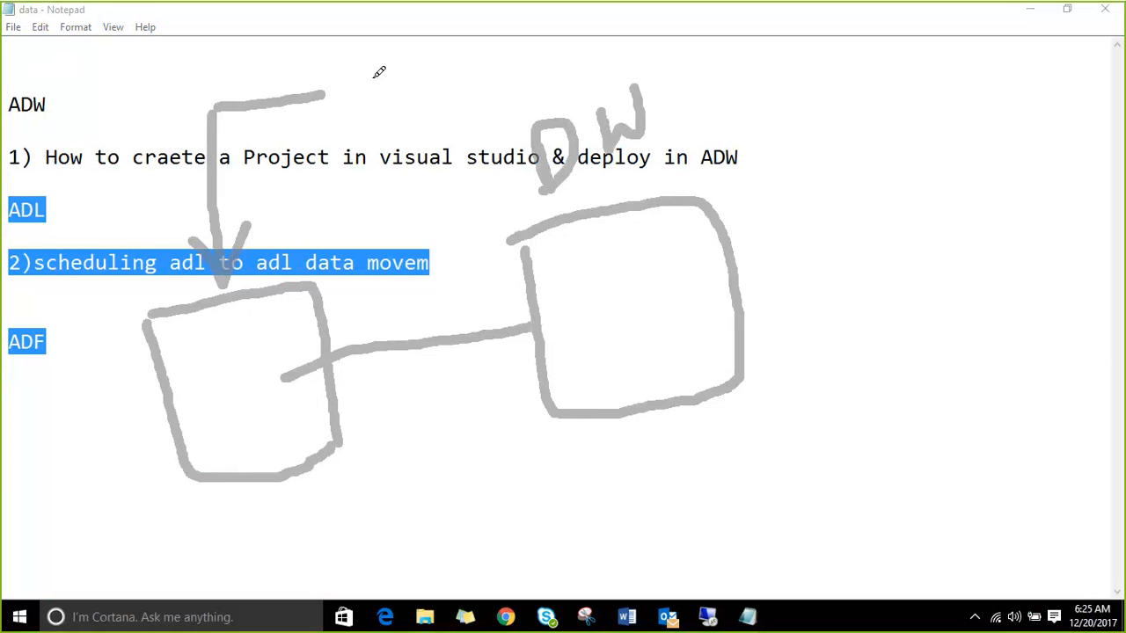
{"action": "mouse_move", "coordinate": [370, 72]}
{"action": "left_mouse_down"}
{"action": "mouse_move", "coordinate": [403, 123]}
{"action": "mouse_move", "coordinate": [426, 63]}
{"action": "left_mouse_up"}
{"action": "mouse_move", "coordinate": [498, 46]}
{"action": "left_mouse_down"}
{"action": "mouse_move", "coordinate": [502, 101]}
{"action": "mouse_move", "coordinate": [462, 132]}
{"action": "left_mouse_up"}
{"action": "mouse_move", "coordinate": [537, 34]}
{"action": "left_mouse_down"}
{"action": "mouse_move", "coordinate": [525, 70]}
{"action": "mouse_move", "coordinate": [533, 88]}
{"action": "left_mouse_up"}
{"action": "mouse_move", "coordinate": [556, 51]}
{"action": "left_mouse_down"}
{"action": "mouse_move", "coordinate": [534, 88]}
{"action": "mouse_move", "coordinate": [580, 101]}
{"action": "left_mouse_up"}
{"action": "left_click_drag", "start_coordinate": [588, 30], "coordinate": [634, 53]}
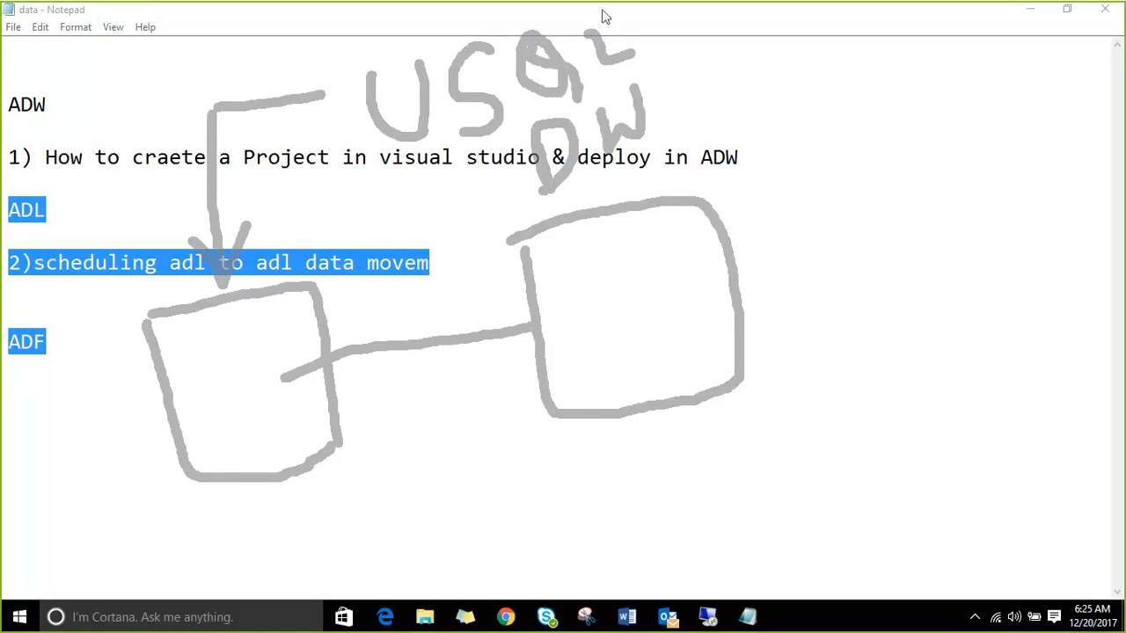
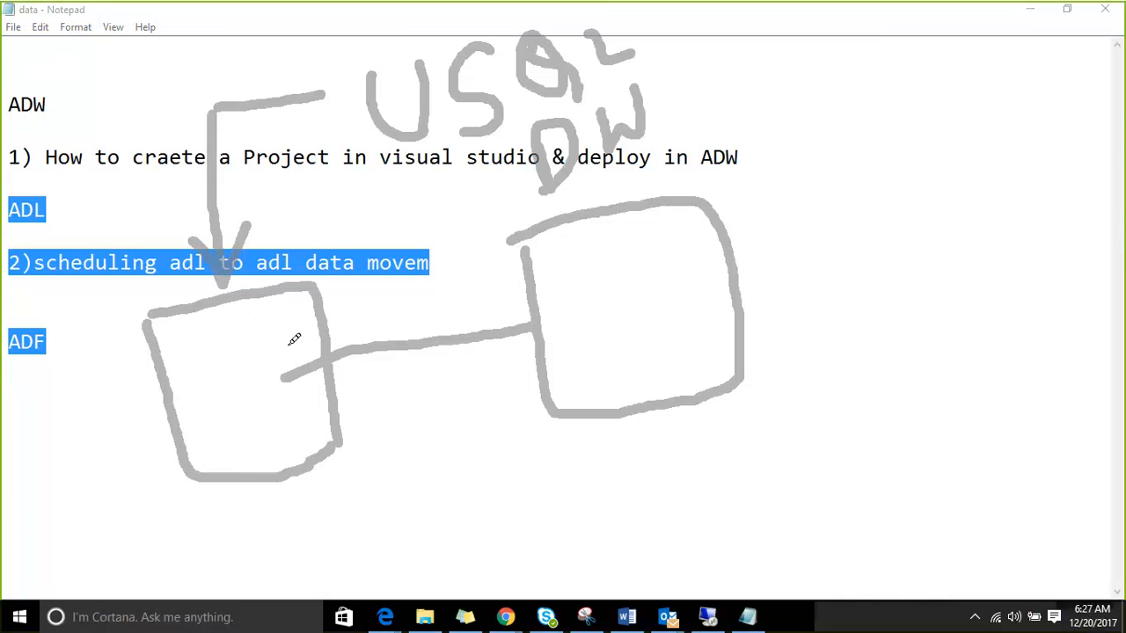
Write C# beneath the left box and curve a link toward the right box.
{"action": "left_click_drag", "start_coordinate": [398, 490], "coordinate": [385, 552]}
{"action": "left_click_drag", "start_coordinate": [429, 503], "coordinate": [515, 467]}
{"action": "left_click_drag", "start_coordinate": [446, 545], "coordinate": [510, 518]}
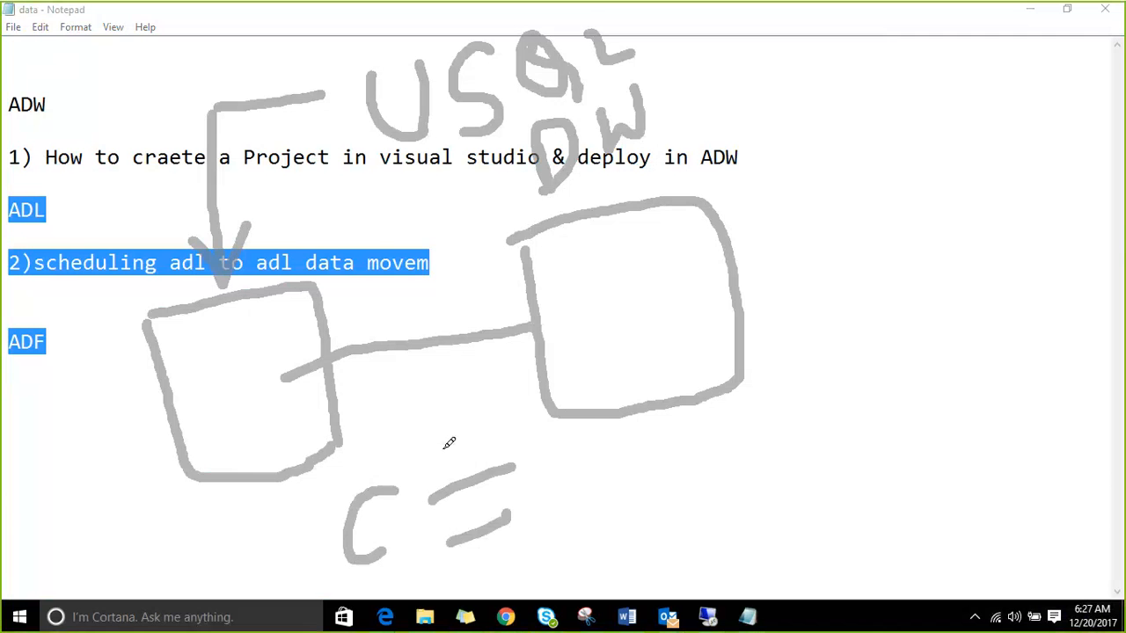
{"action": "left_click_drag", "start_coordinate": [443, 450], "coordinate": [475, 556]}
{"action": "left_click_drag", "start_coordinate": [484, 431], "coordinate": [506, 512]}
{"action": "mouse_move", "coordinate": [607, 482]}
{"action": "left_mouse_down"}
{"action": "mouse_move", "coordinate": [593, 413]}
{"action": "mouse_move", "coordinate": [610, 548]}
{"action": "left_mouse_up"}
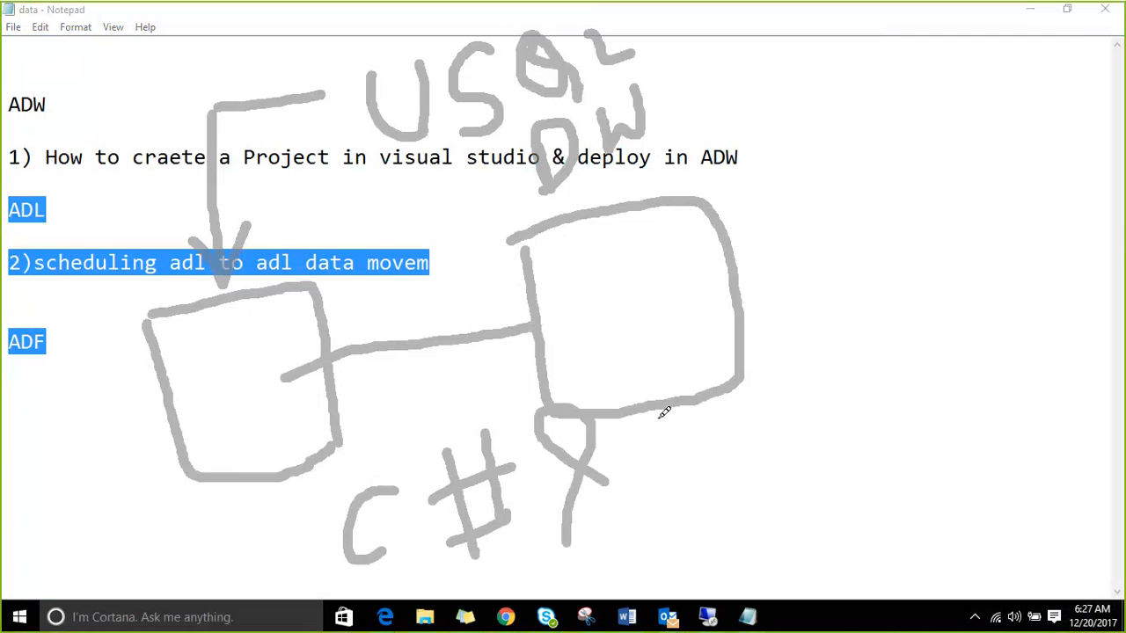
Write SQL under the right box, add an upward arrow, then clear all drawings.
{"action": "mouse_move", "coordinate": [658, 415]}
{"action": "left_mouse_down"}
{"action": "mouse_move", "coordinate": [639, 547]}
{"action": "mouse_move", "coordinate": [629, 536]}
{"action": "mouse_move", "coordinate": [676, 451]}
{"action": "left_mouse_up"}
{"action": "mouse_move", "coordinate": [691, 387]}
{"action": "left_mouse_down"}
{"action": "mouse_move", "coordinate": [703, 414]}
{"action": "mouse_move", "coordinate": [695, 457]}
{"action": "left_mouse_up"}
{"action": "left_click_drag", "start_coordinate": [714, 466], "coordinate": [720, 510]}
{"action": "left_click_drag", "start_coordinate": [728, 347], "coordinate": [796, 456]}
{"action": "mouse_move", "coordinate": [607, 345]}
{"action": "left_mouse_down"}
{"action": "mouse_move", "coordinate": [620, 400]}
{"action": "mouse_move", "coordinate": [616, 326]}
{"action": "left_mouse_up"}
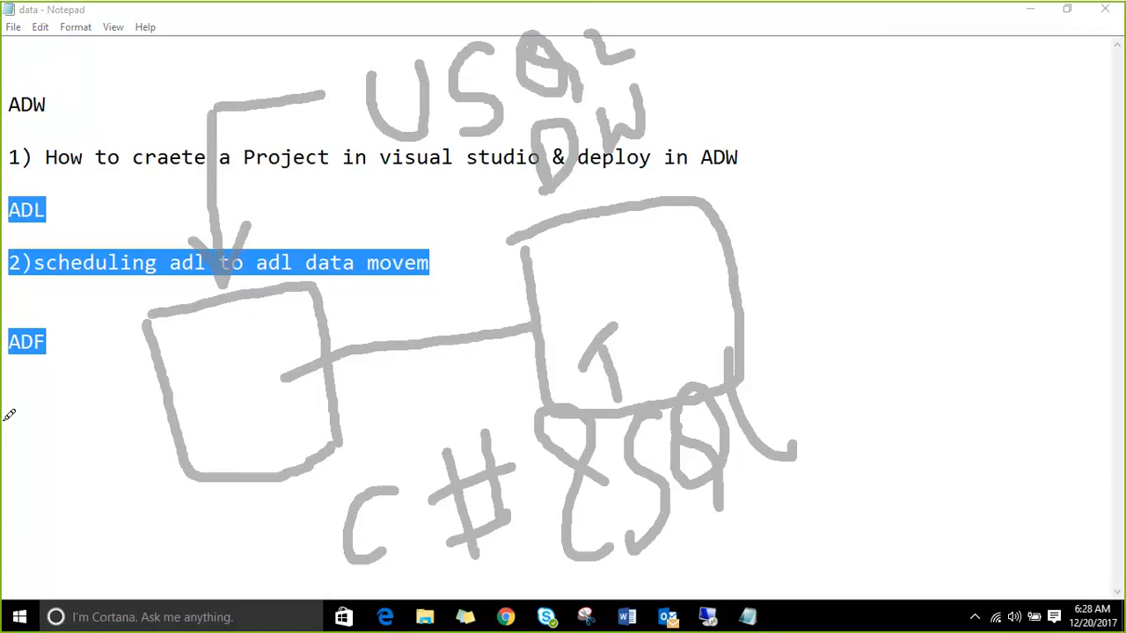
{"action": "left_click", "coordinate": [866, 23]}
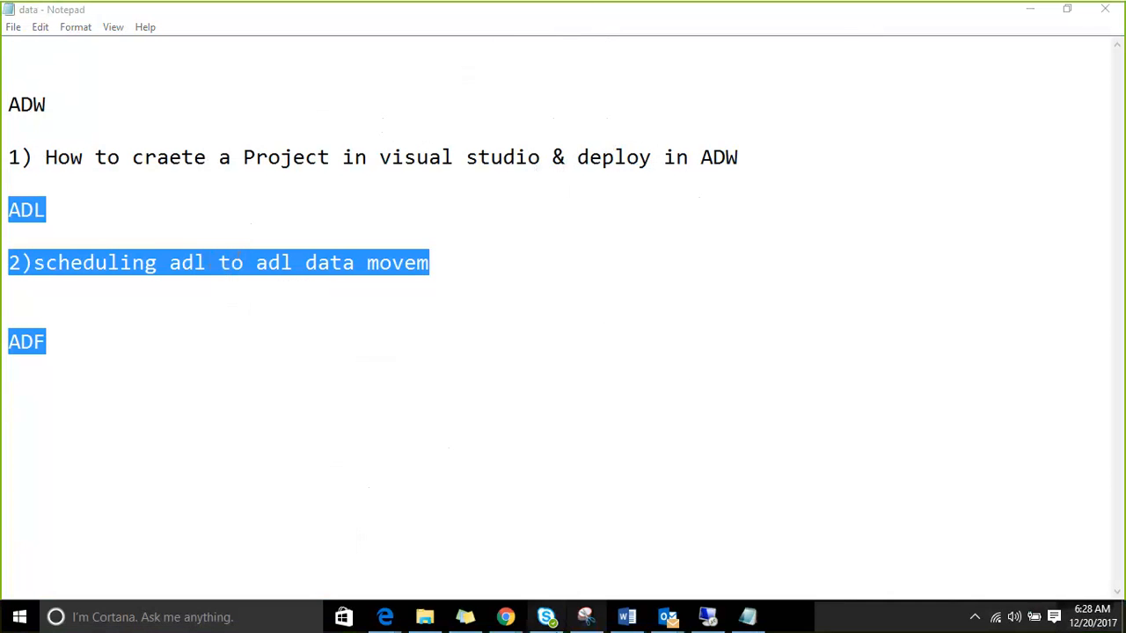
{"action": "mouse_move", "coordinate": [506, 616]}
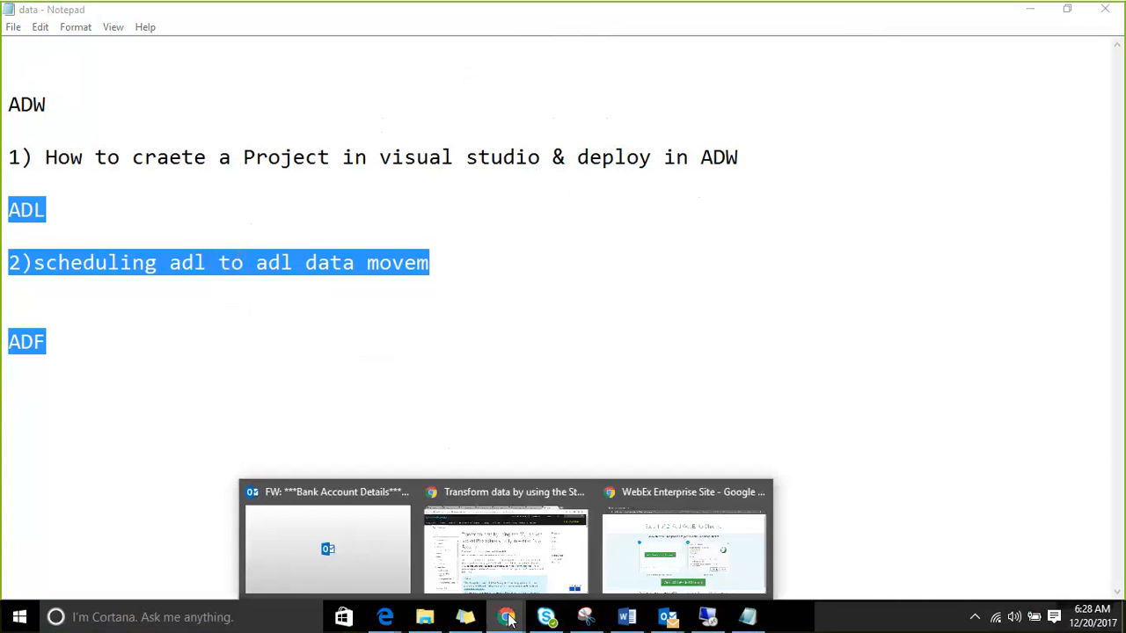
Switch to the Chrome tab for the Azure Data Factory 'Transform data' article.
{"action": "left_click", "coordinate": [490, 505]}
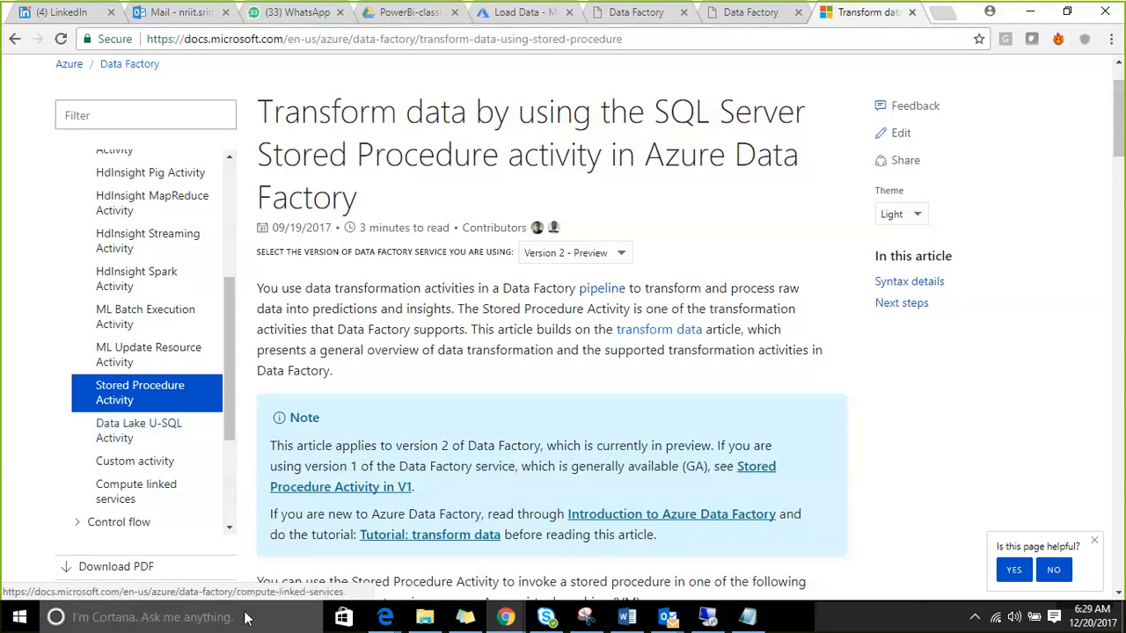
Switch back to the 'data - Notepad' window.
{"action": "left_click", "coordinate": [744, 618]}
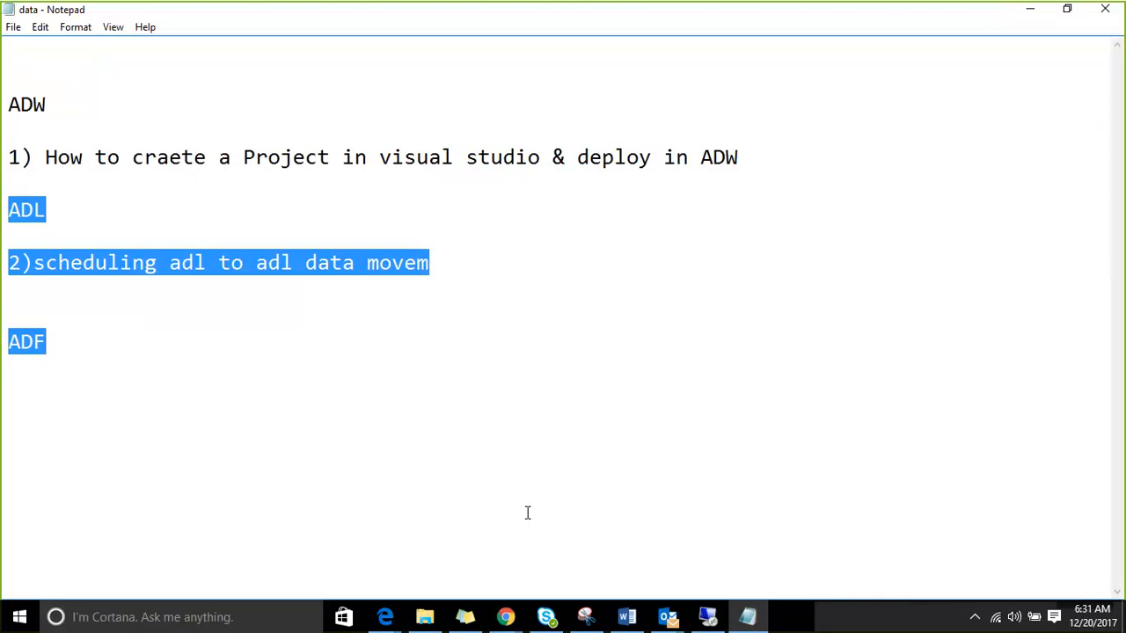
Move the scheduling text below '2)' onto its own line and add blank lines under it.
{"action": "left_click", "coordinate": [396, 317]}
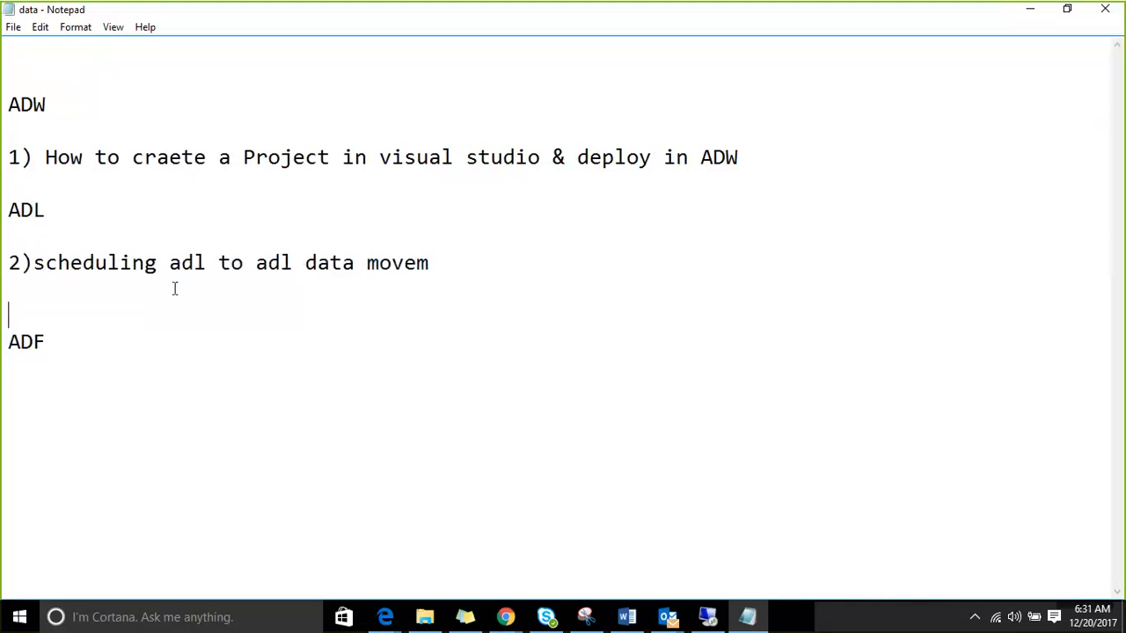
{"action": "left_click", "coordinate": [35, 263]}
{"action": "key", "text": "Return"}
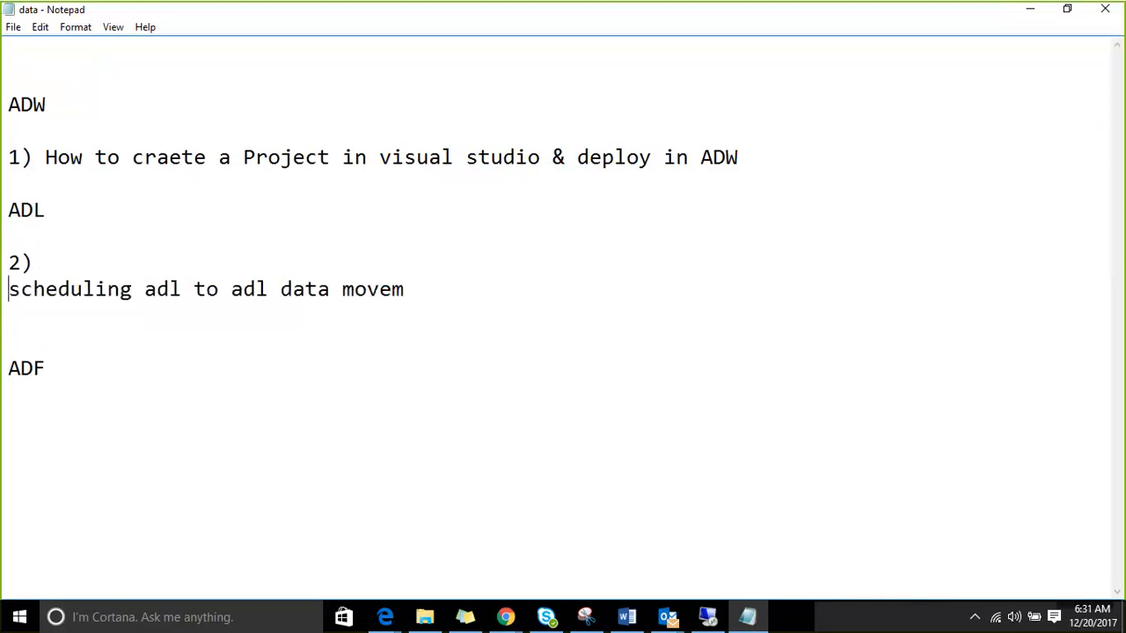
{"action": "key", "text": "Down"}
{"action": "key", "text": "End"}
{"action": "key", "text": "Return"}
{"action": "key", "text": "Return"}
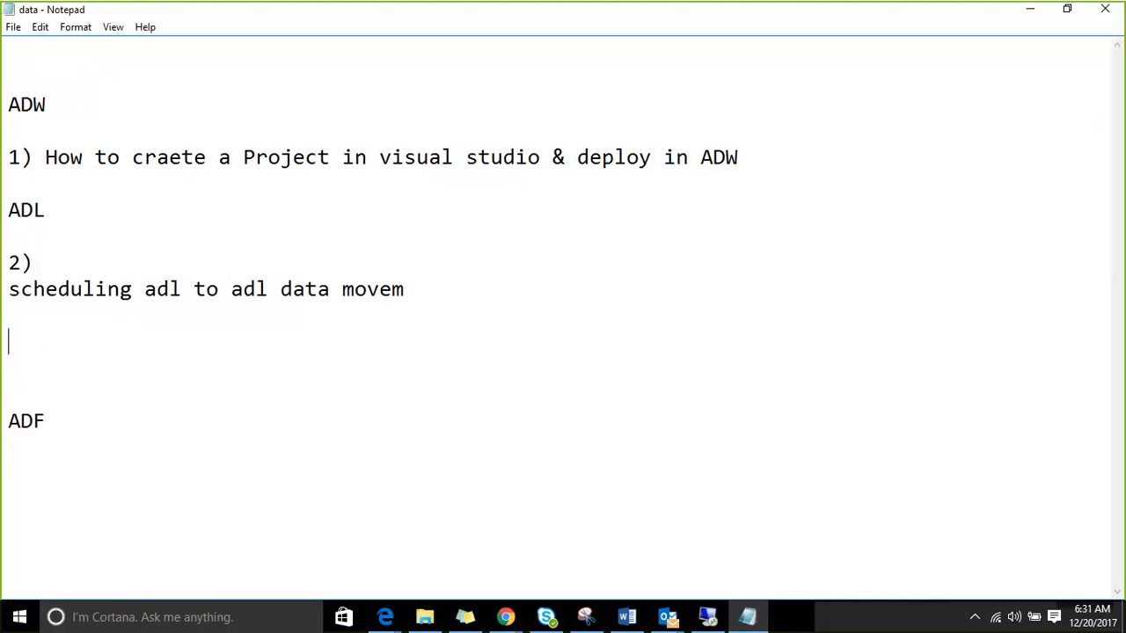
{"action": "key", "text": "Return"}
Add the lines 'Azure data lake analytics' and 'Azure data lake storage--->Folder'.
{"action": "type", "text": "Azure "}
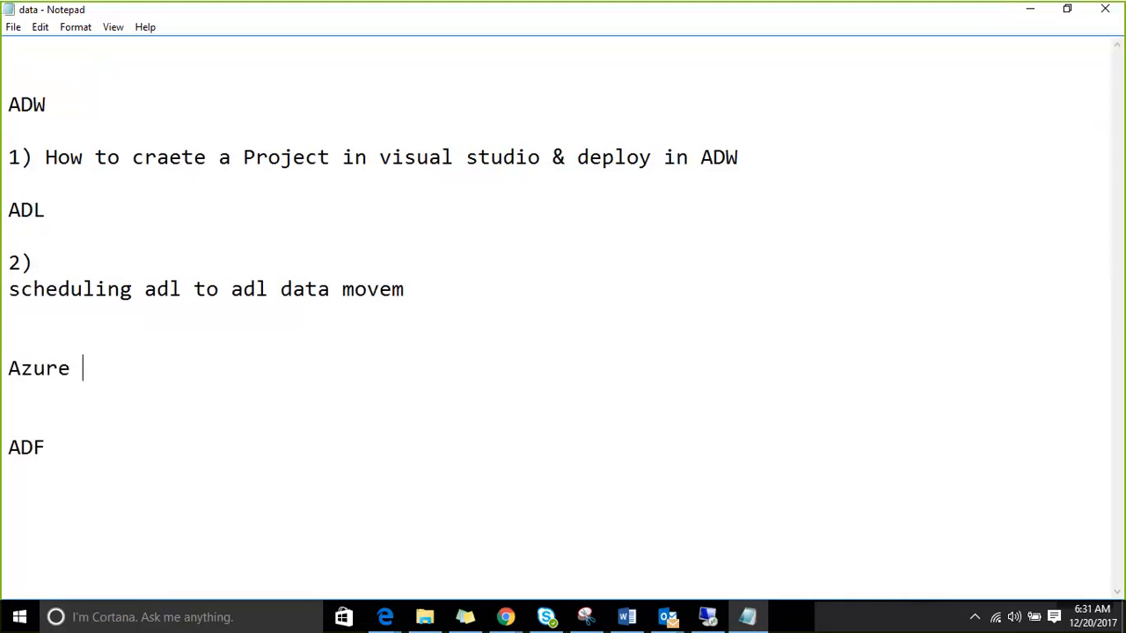
{"action": "type", "text": "data lake anal"}
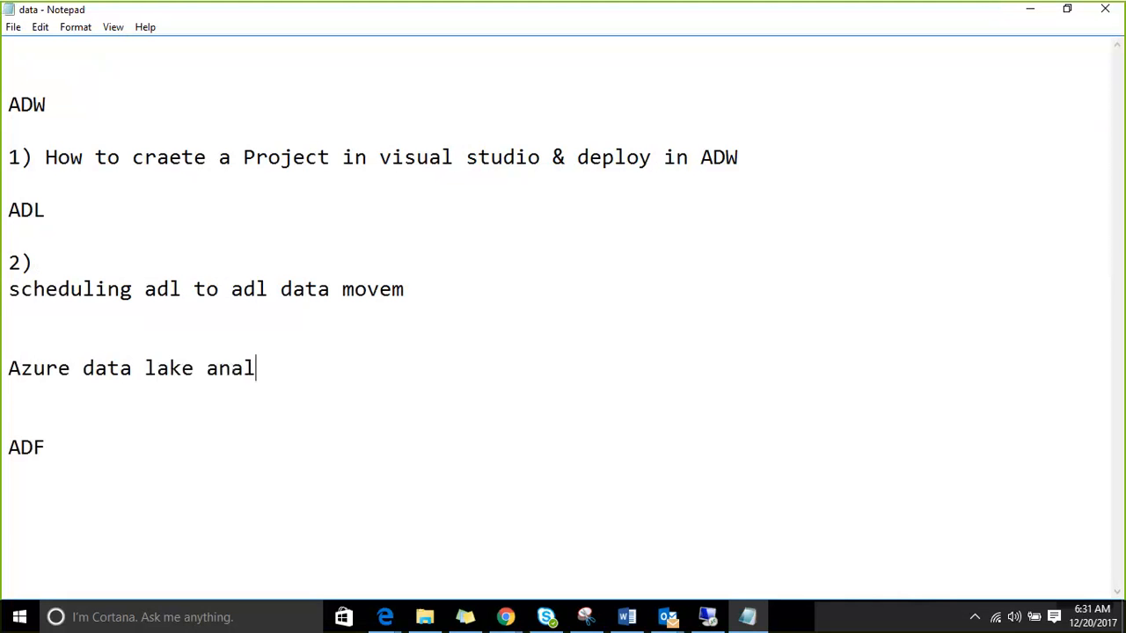
{"action": "type", "text": "ytrics"}
{"action": "key", "text": "BackSpace"}
{"action": "key", "text": "BackSpace"}
{"action": "key", "text": "BackSpace"}
{"action": "key", "text": "BackSpace"}
{"action": "key", "text": "BackSpace"}
{"action": "type", "text": "ics"}
{"action": "key", "text": "Return"}
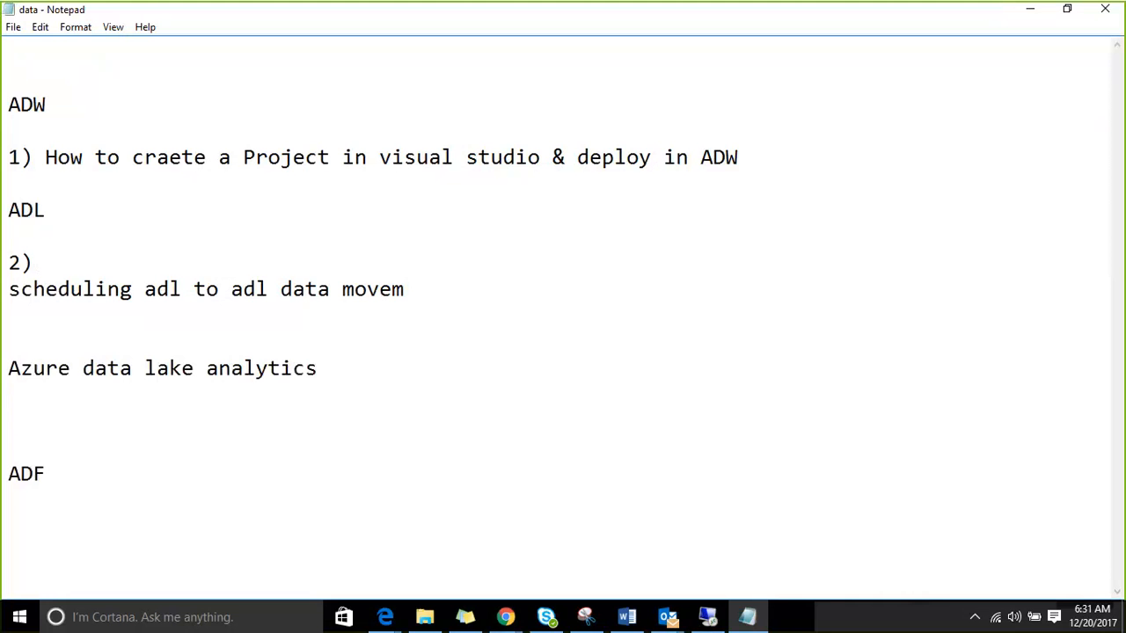
{"action": "type", "text": "Azure data "}
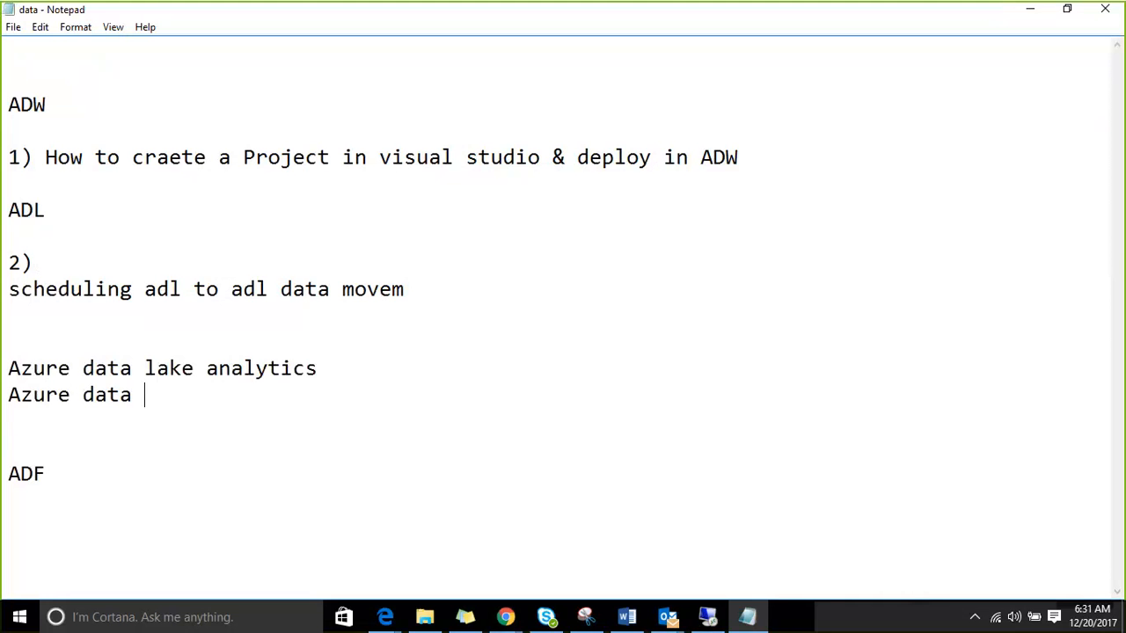
{"action": "type", "text": "lake storeage"}
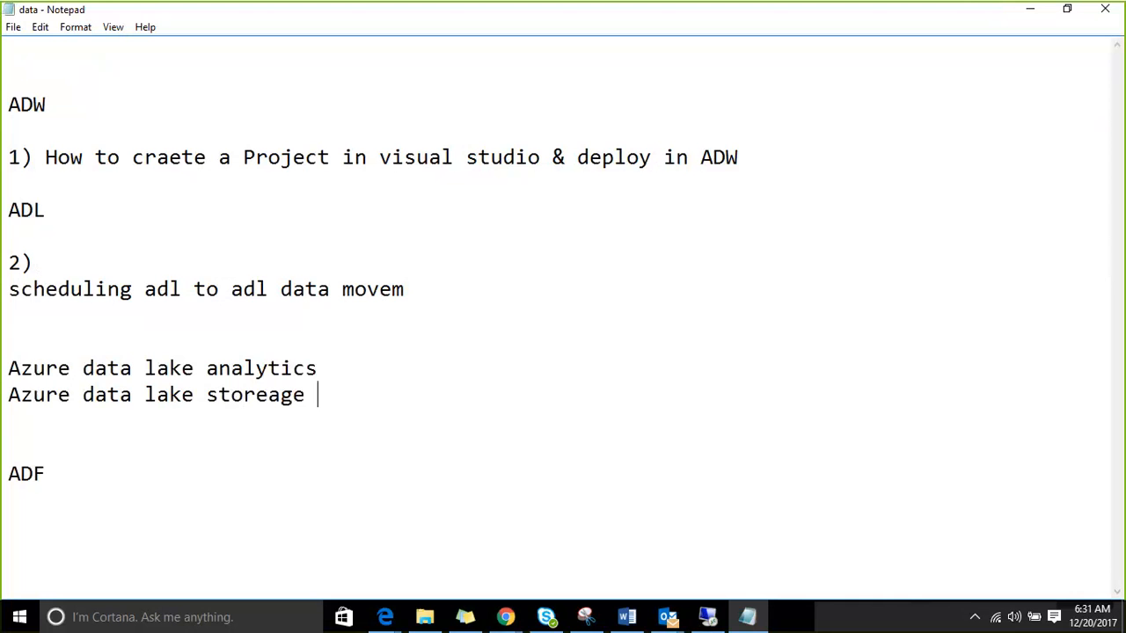
{"action": "key", "text": "BackSpace"}
{"action": "key", "text": "BackSpace"}
{"action": "key", "text": "BackSpace"}
{"action": "key", "text": "BackSpace"}
{"action": "key", "text": "BackSpace"}
{"action": "type", "text": "age--->Fo"}
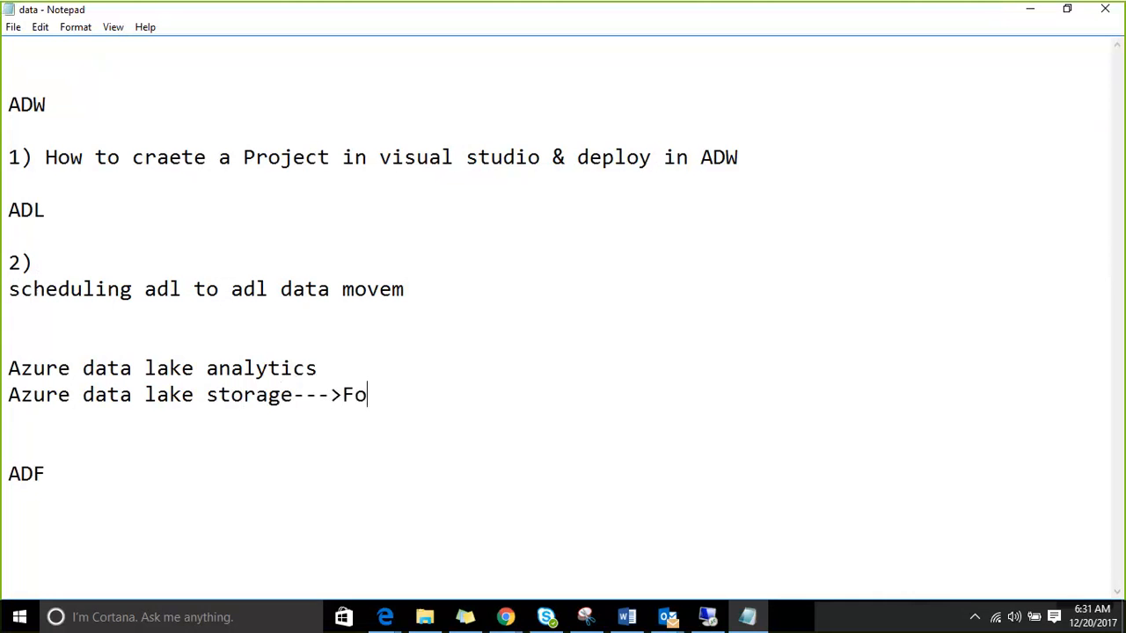
{"action": "type", "text": "lder"}
Append '--->run usql code' to the Azure data lake analytics line.
{"action": "key", "text": "ctrl+shift+Left"}
{"action": "key", "text": "shift+Left"}
{"action": "key", "text": "shift+Right"}
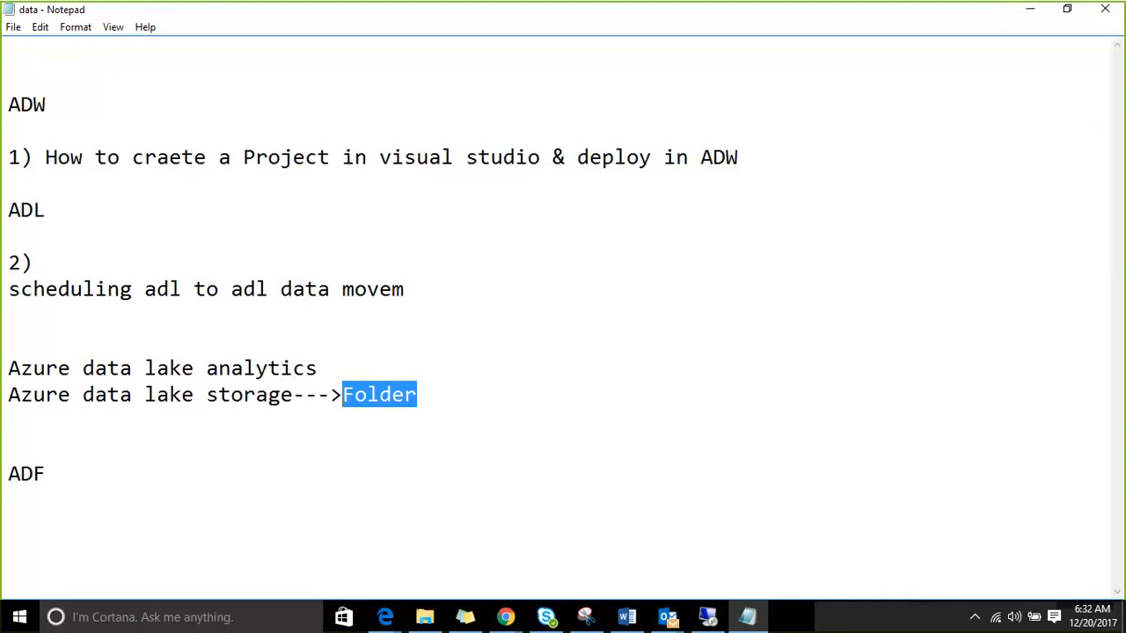
{"action": "key", "text": "Up"}
{"action": "type", "text": "--"}
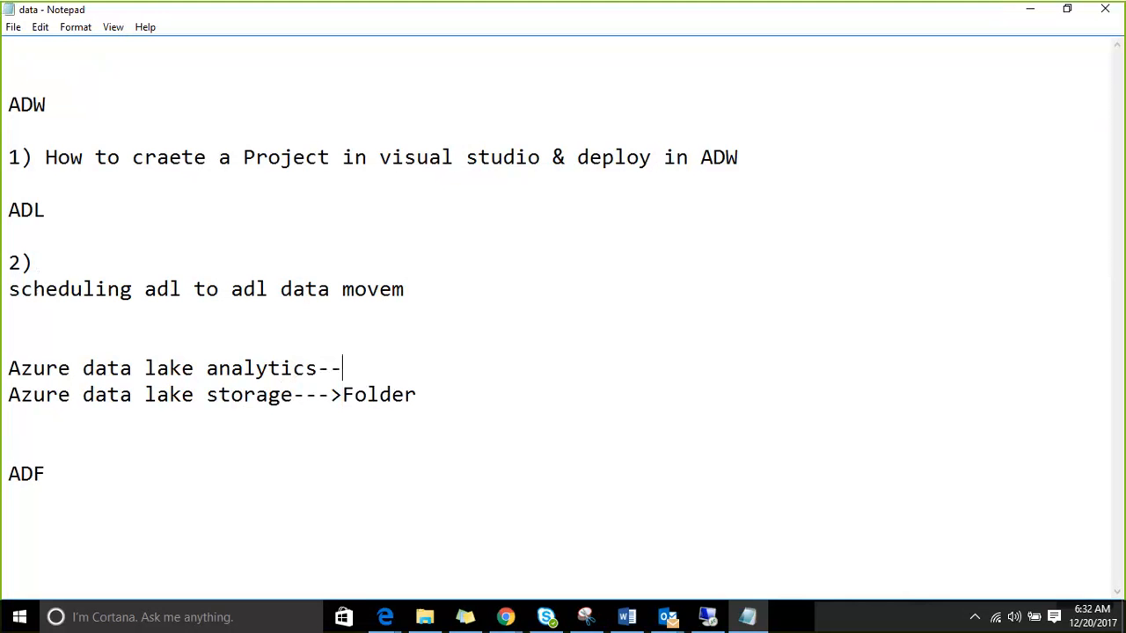
{"action": "type", "text": "->run usqkl"}
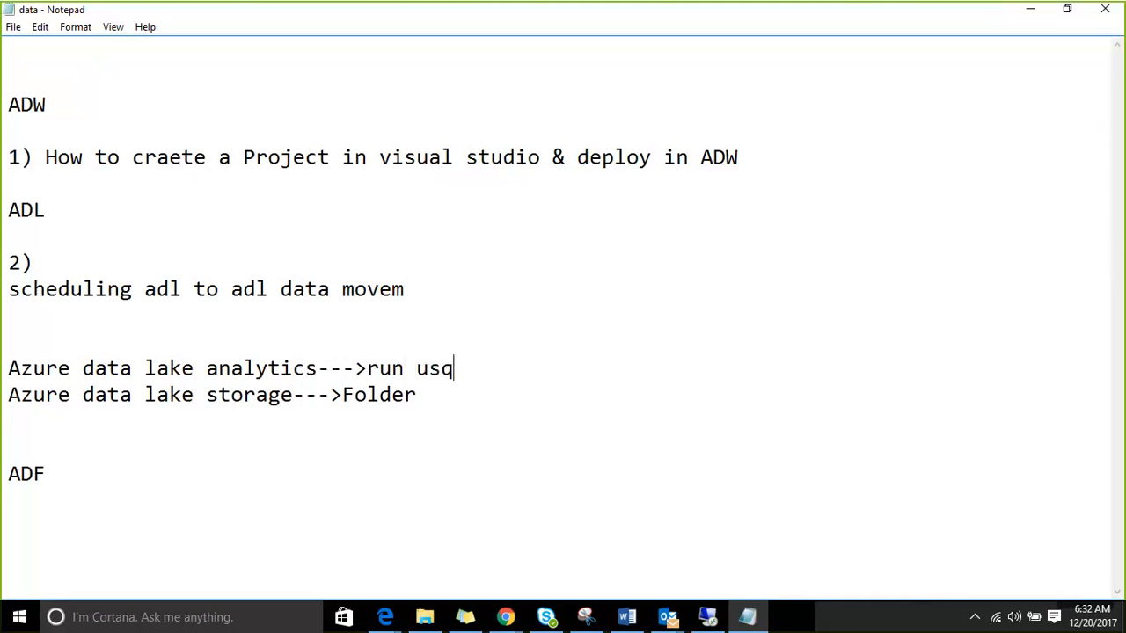
{"action": "key", "text": "BackSpace"}
{"action": "key", "text": "BackSpace"}
{"action": "type", "text": "l code"}
Remove a briefly inserted 'Job--' prefix, then highlight 'usql code'.
{"action": "left_click", "coordinate": [367, 368]}
{"action": "type", "text": "Job"}
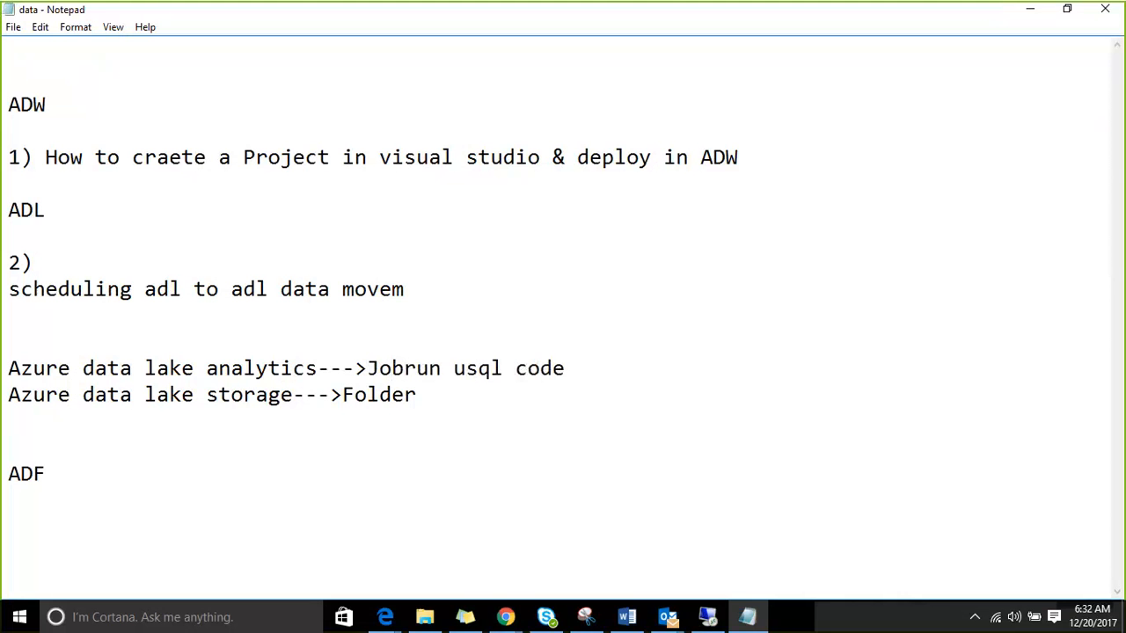
{"action": "type", "text": "--"}
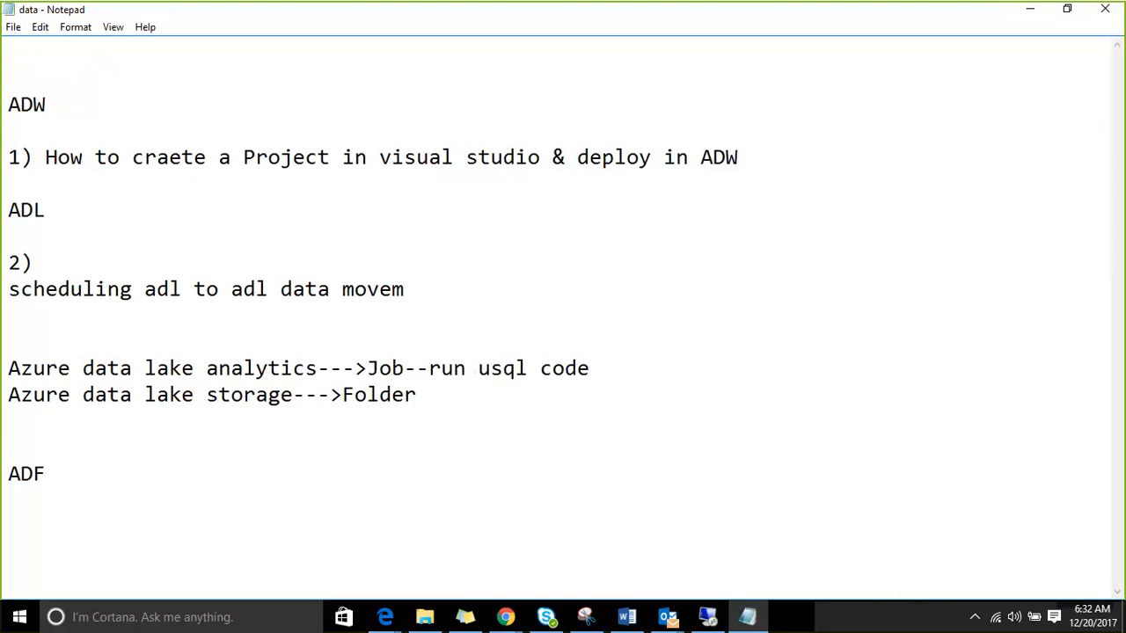
{"action": "key", "text": "shift+Left"}
{"action": "key", "text": "shift+Left"}
{"action": "key", "text": "shift+Left"}
{"action": "key", "text": "shift+Left"}
{"action": "key", "text": "shift+Left"}
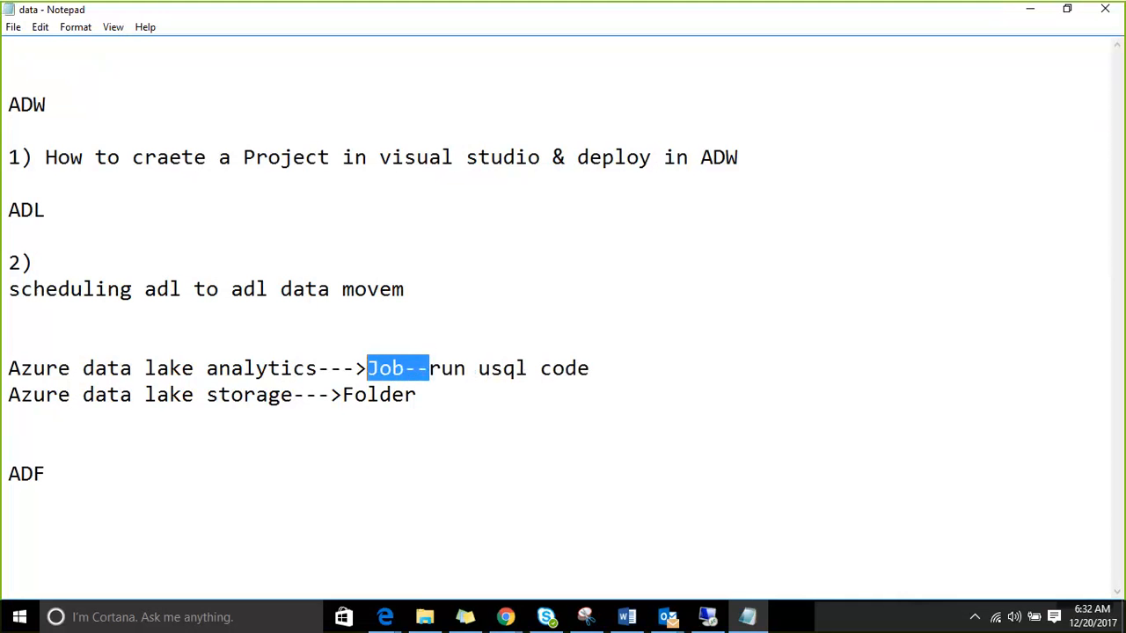
{"action": "key", "text": "BackSpace"}
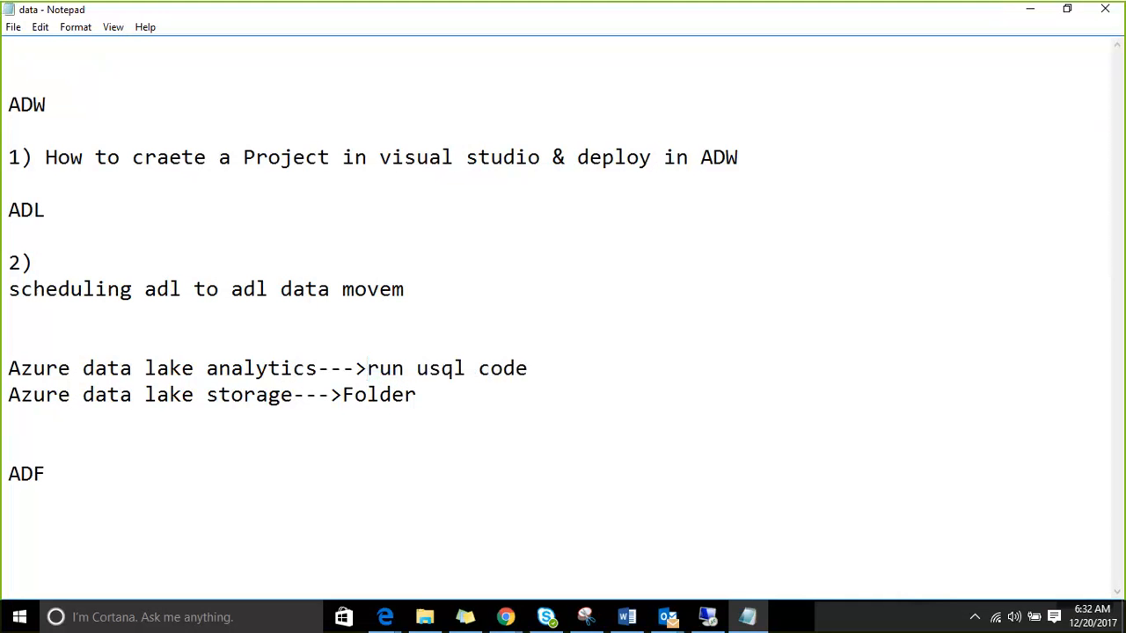
{"action": "key", "text": "Down"}
{"action": "key", "text": "Down"}
{"action": "key", "text": "Down"}
{"action": "key", "text": "Up"}
{"action": "key", "text": "shift+Up"}
{"action": "key", "text": "shift+Up"}
{"action": "key", "text": "shift+Up"}
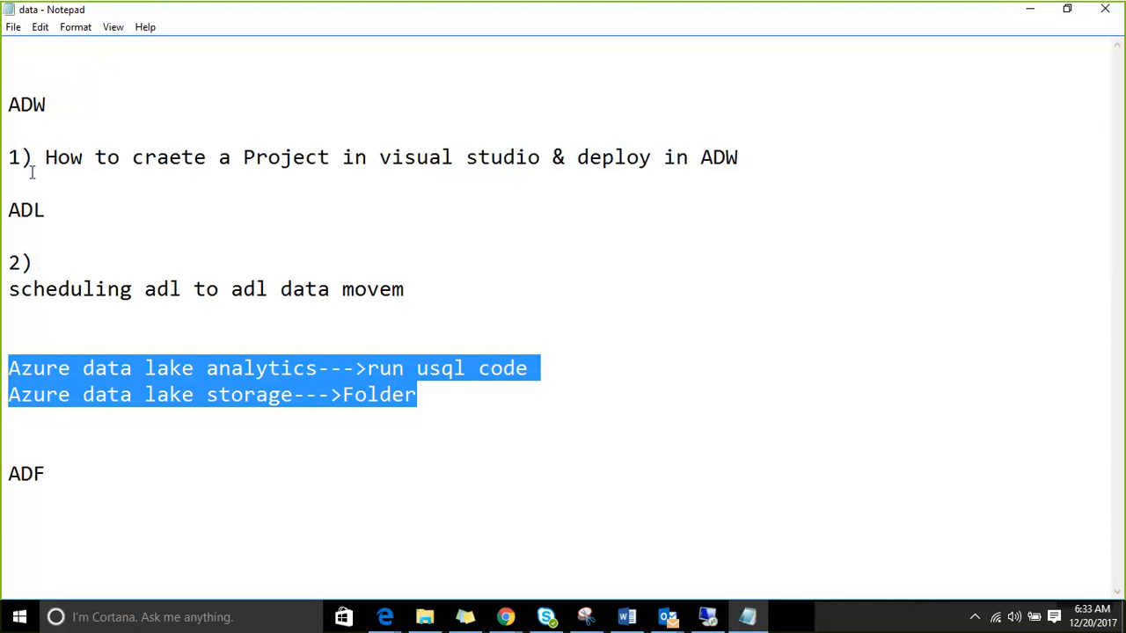
{"action": "key", "text": "ctrl+End"}
{"action": "left_click_drag", "start_coordinate": [410, 368], "coordinate": [528, 369]}
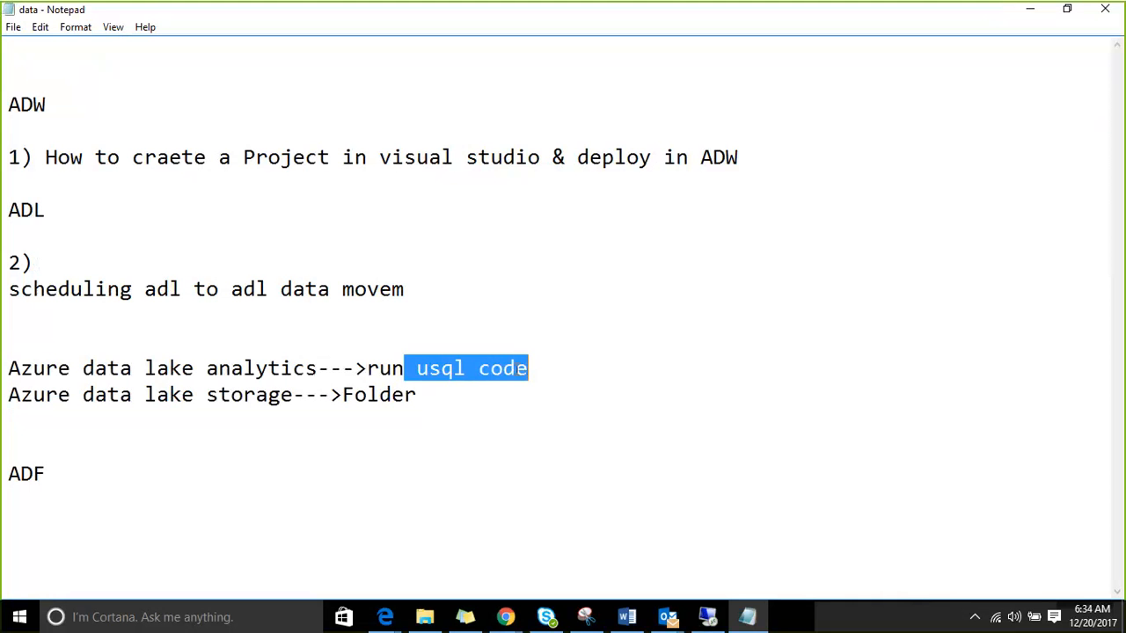
{"action": "left_click", "coordinate": [517, 623]}
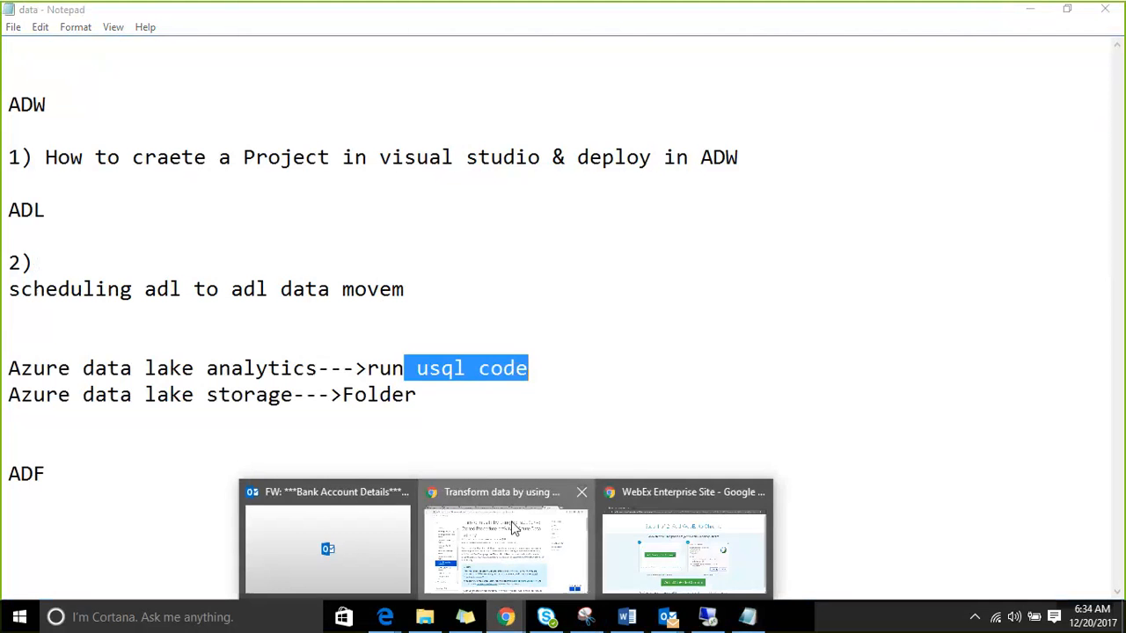
Switch to the Transform data documentation page and scroll through it.
{"action": "left_click", "coordinate": [515, 526]}
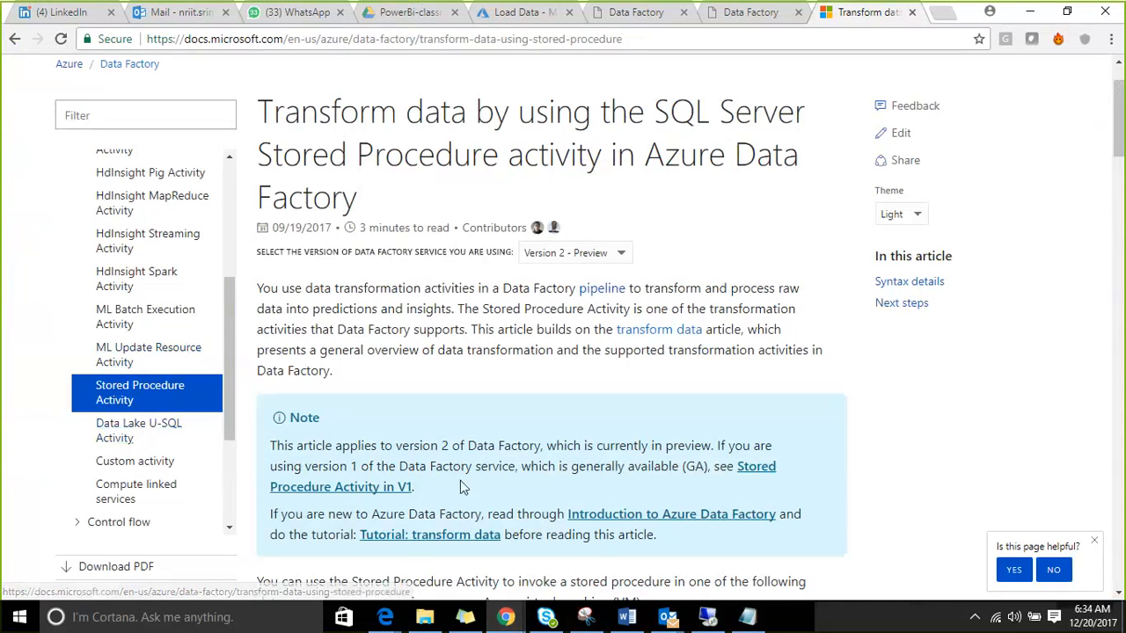
{"action": "scroll", "coordinate": [460, 481], "scroll_direction": "down", "scroll_amount": 15}
{"action": "scroll", "coordinate": [471, 449], "scroll_direction": "down", "scroll_amount": 4}
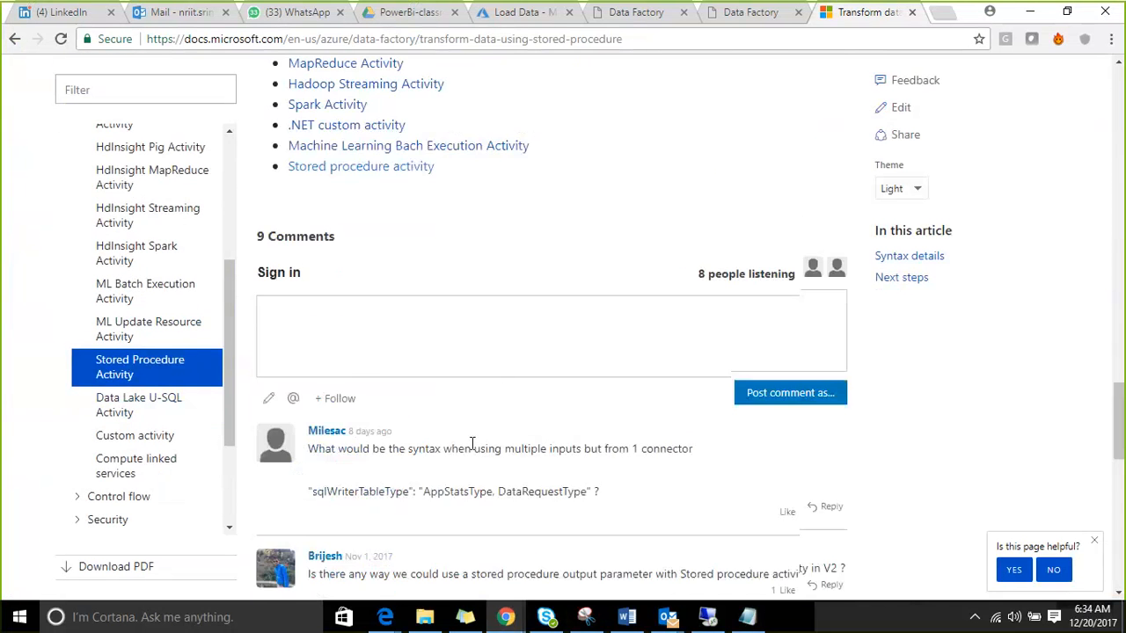
{"action": "scroll", "coordinate": [471, 449], "scroll_direction": "up", "scroll_amount": 4}
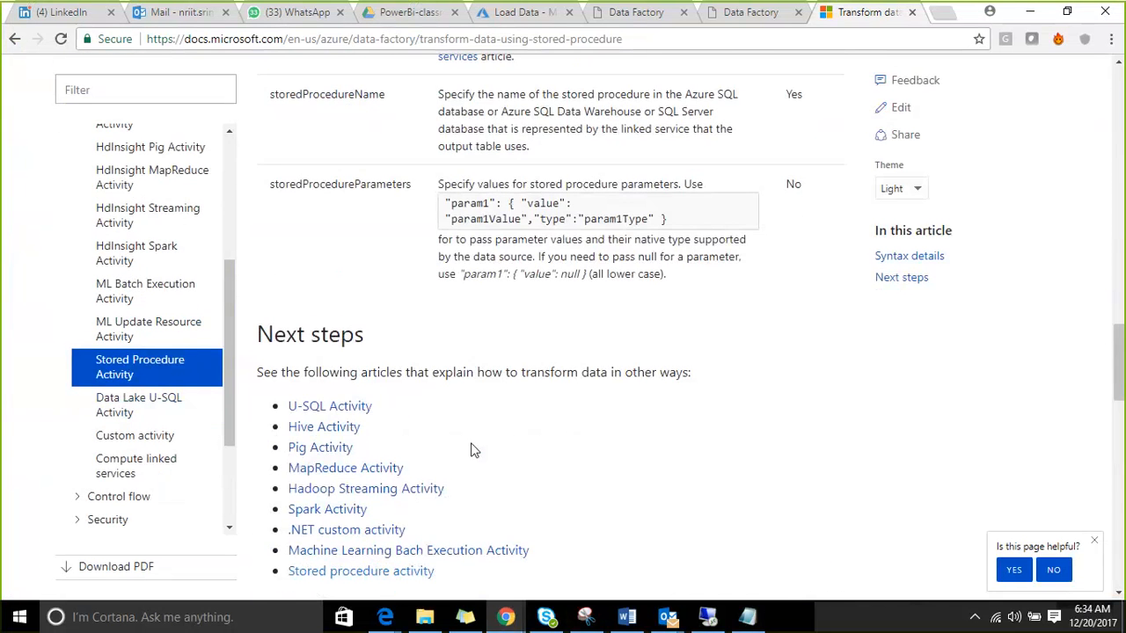
Read the U-SQL Activity article, then return to Notepad and highlight the two data lake lines.
{"action": "left_click", "coordinate": [351, 410]}
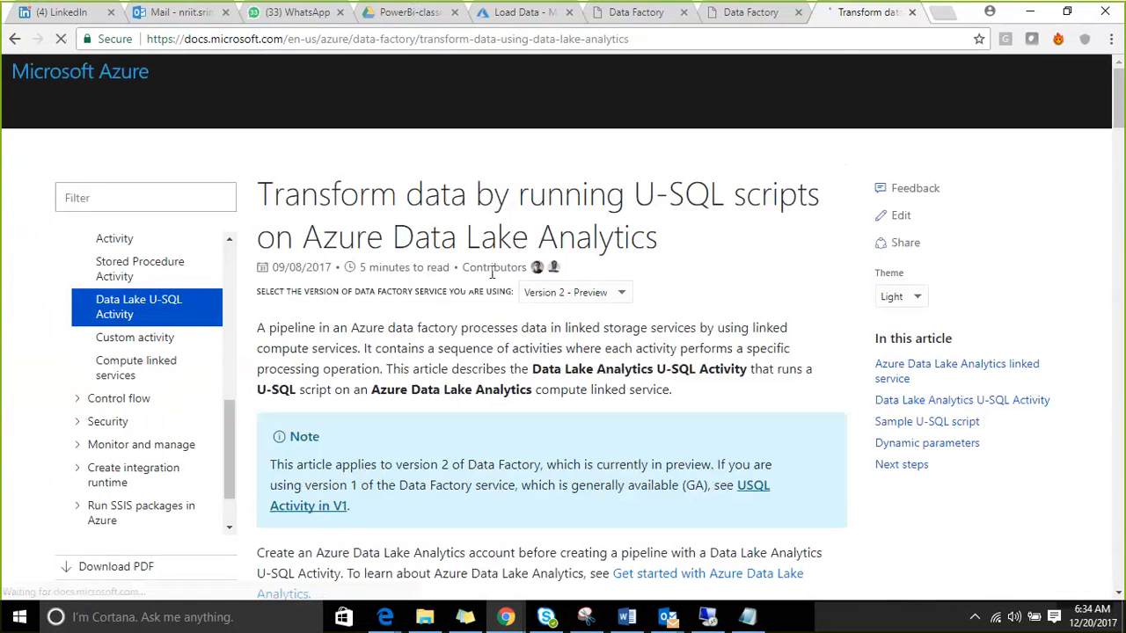
{"action": "scroll", "coordinate": [492, 272], "scroll_direction": "down", "scroll_amount": 20}
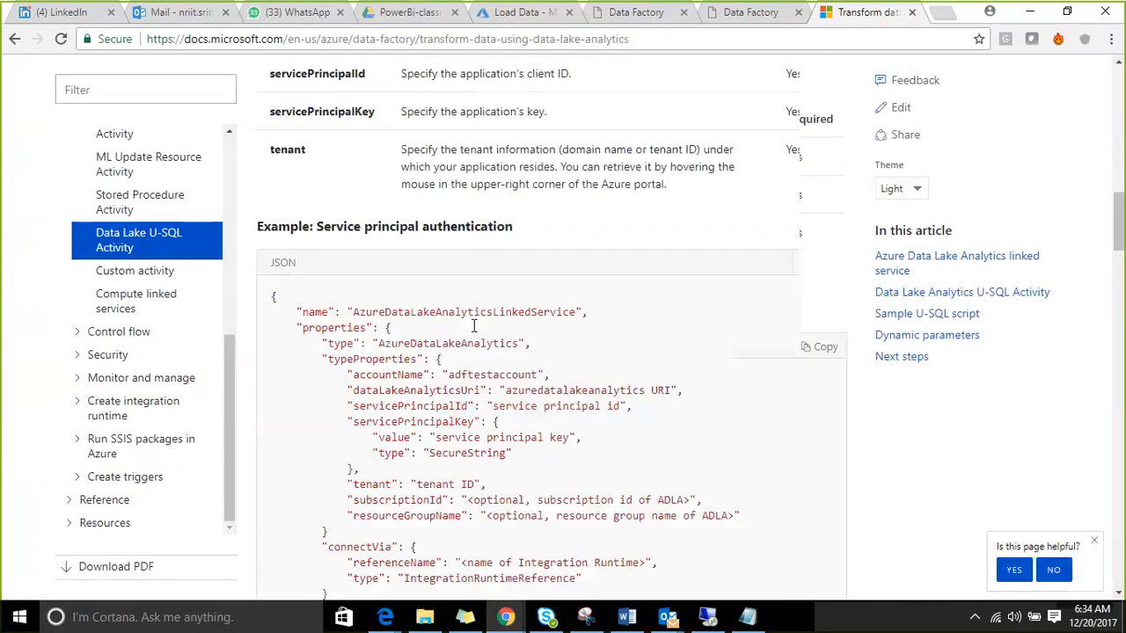
{"action": "scroll", "coordinate": [473, 332], "scroll_direction": "down", "scroll_amount": 15}
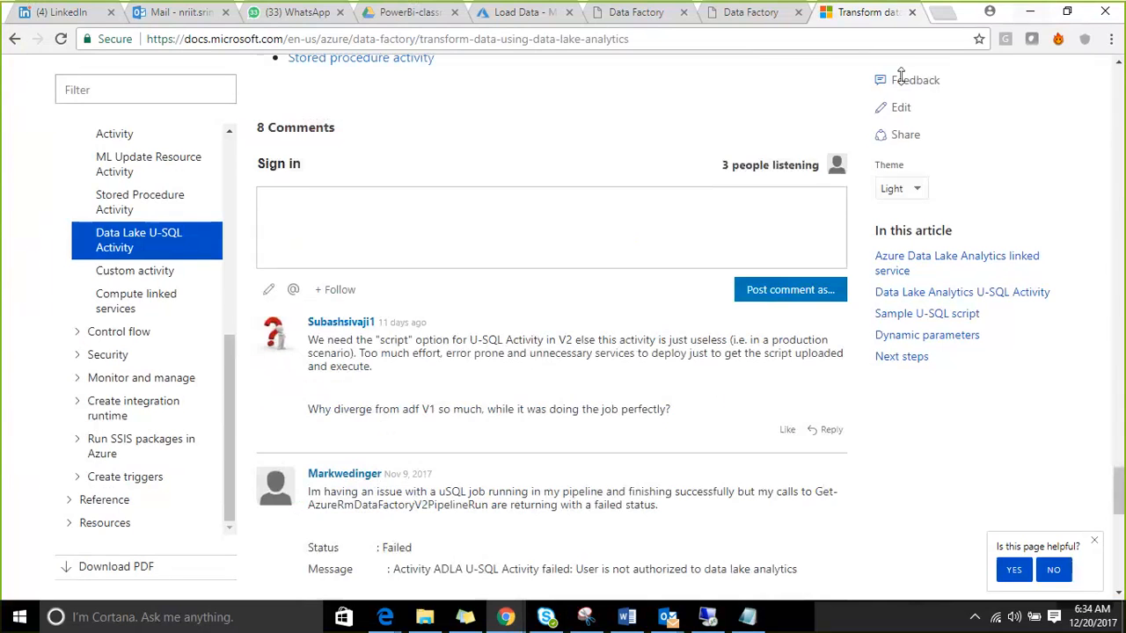
{"action": "left_click", "coordinate": [1033, 15]}
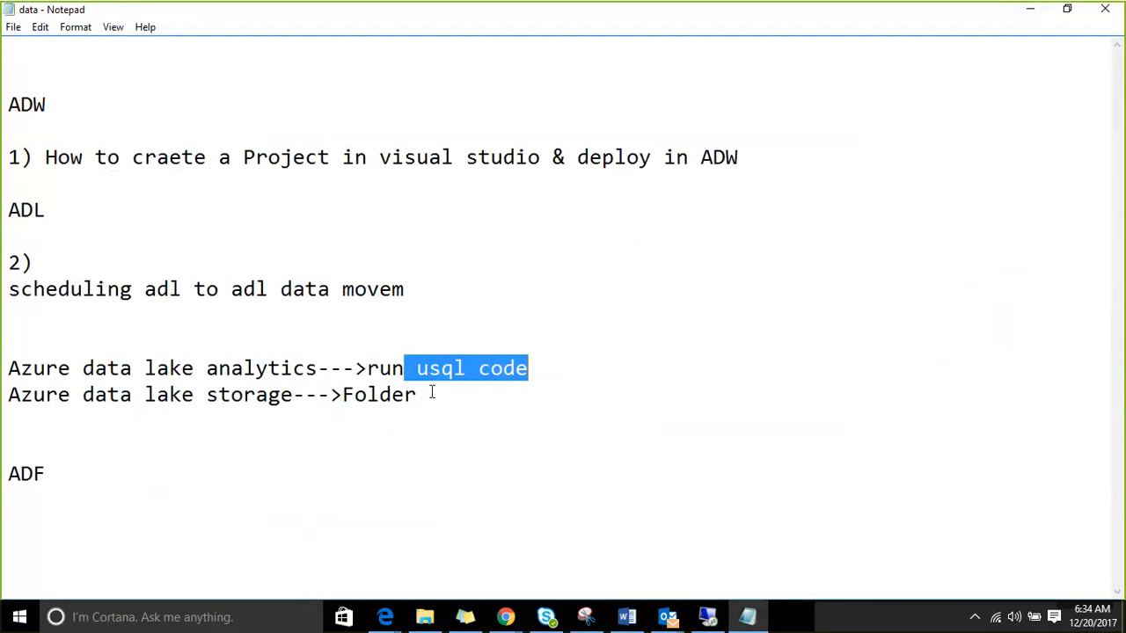
{"action": "left_click_drag", "start_coordinate": [432, 392], "coordinate": [9, 342]}
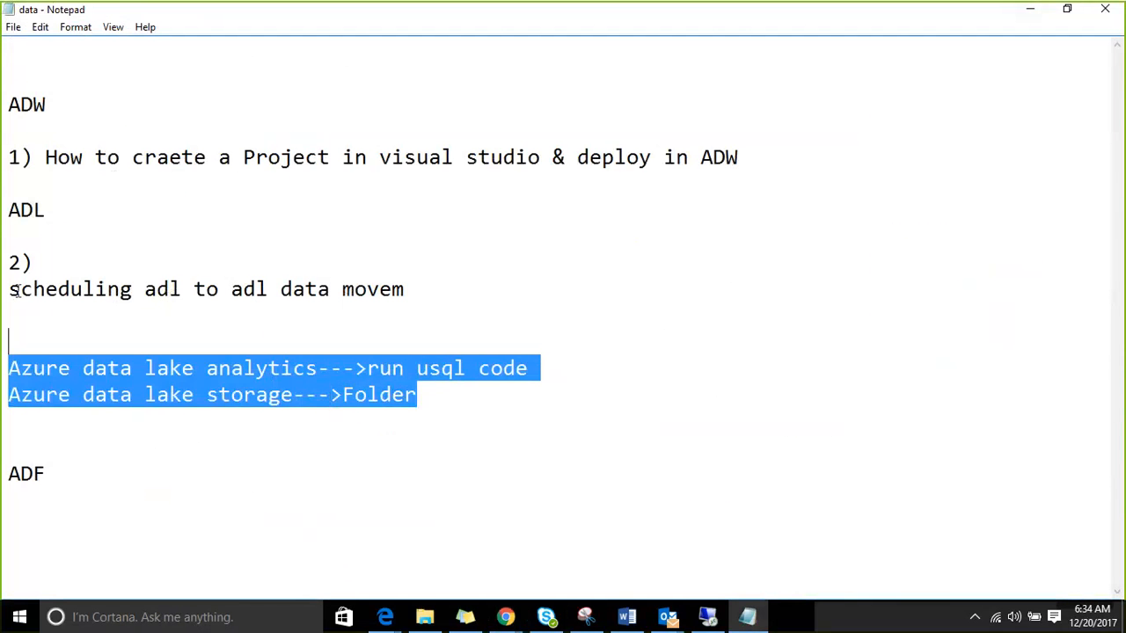
Label item 2) as ADL and add blank lines beneath it.
{"action": "left_click", "coordinate": [58, 261]}
{"action": "type", "text": "ADL"}
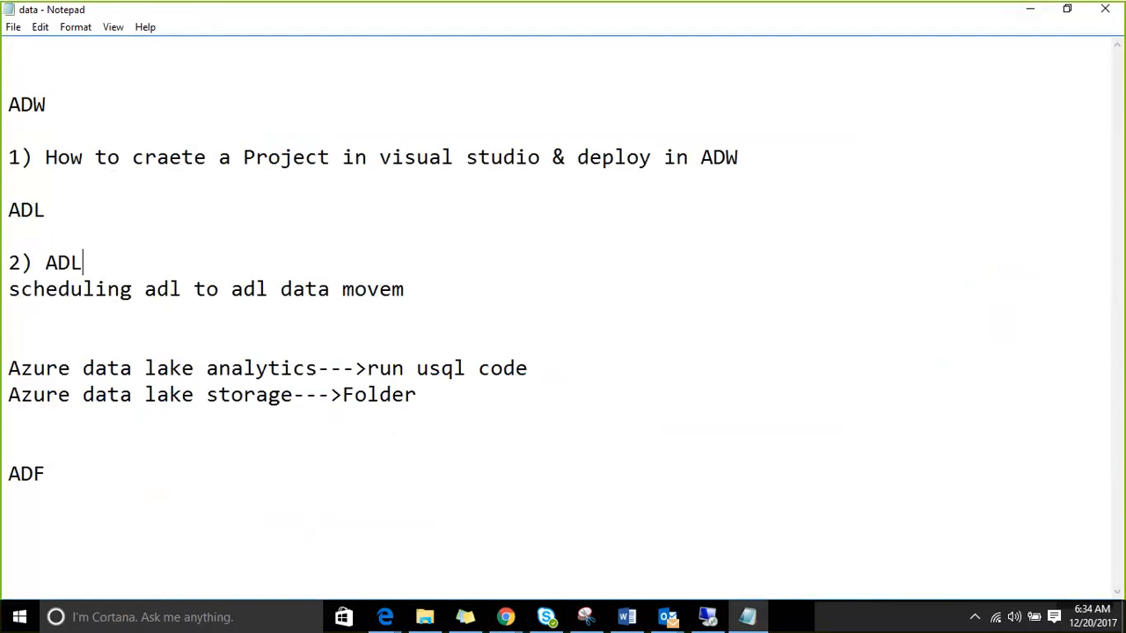
{"action": "key", "text": "Return"}
{"action": "key", "text": "Return"}
{"action": "key", "text": "Return"}
{"action": "key", "text": "Return"}
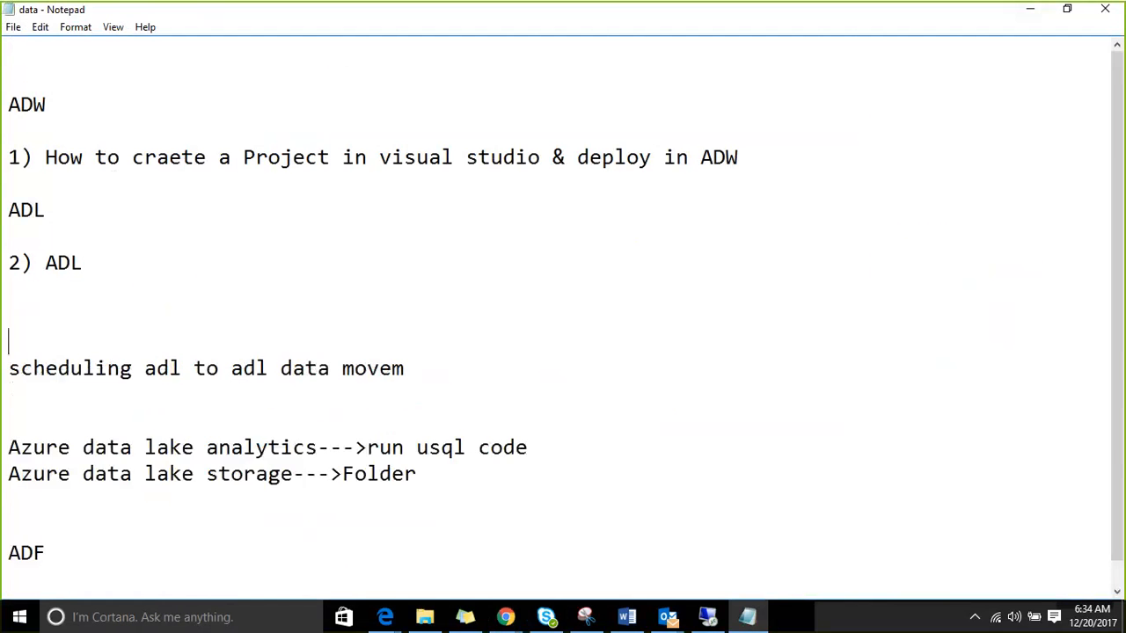
{"action": "key", "text": "Up"}
{"action": "key", "text": "Up"}
{"action": "key", "text": "Return"}
{"action": "key", "text": "Return"}
{"action": "key", "text": "Return"}
{"action": "key", "text": "Up"}
{"action": "key", "text": "Up"}
{"action": "key", "text": "Up"}
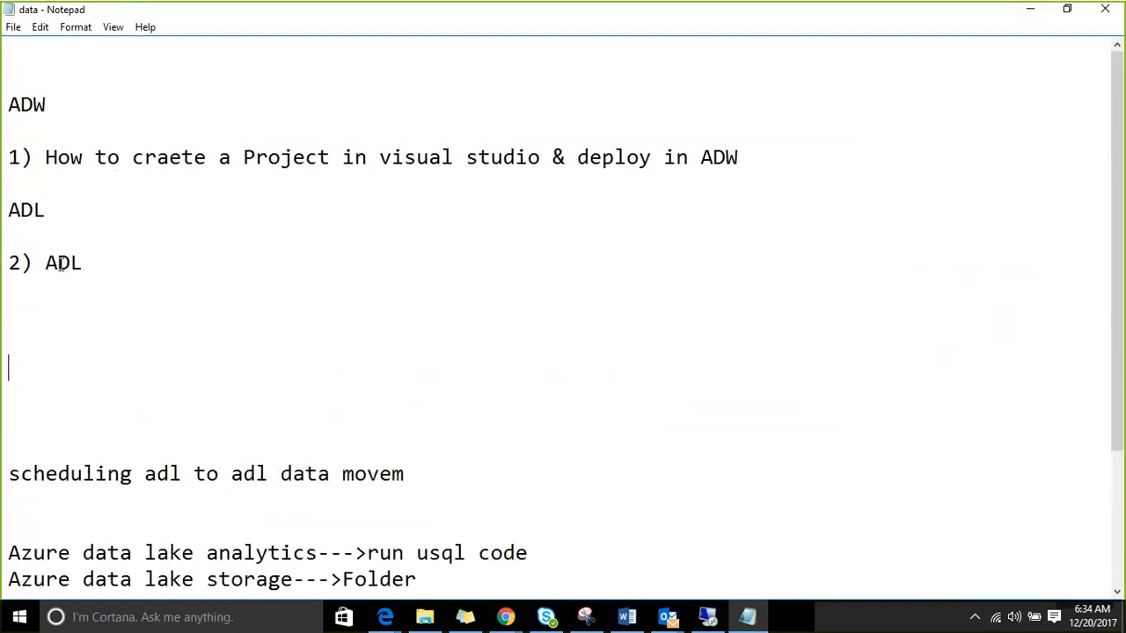
Add the first ADL topic, 'How to create adl analytics'.
{"action": "type", "text": "How to co"}
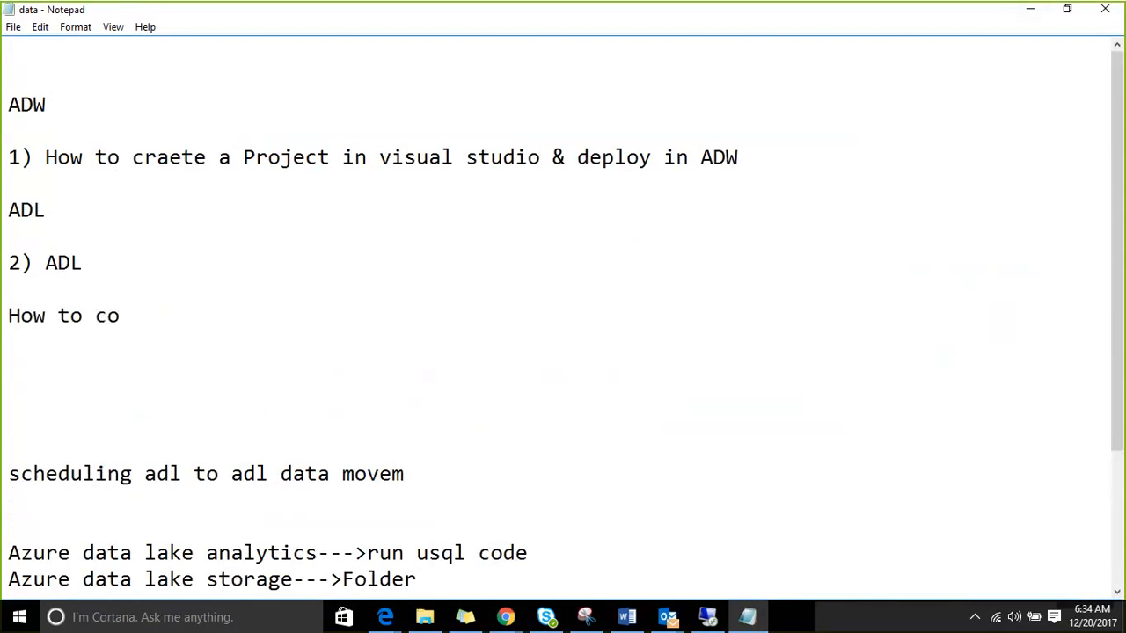
{"action": "key", "text": "BackSpace"}
{"action": "type", "text": "reate adl ana"}
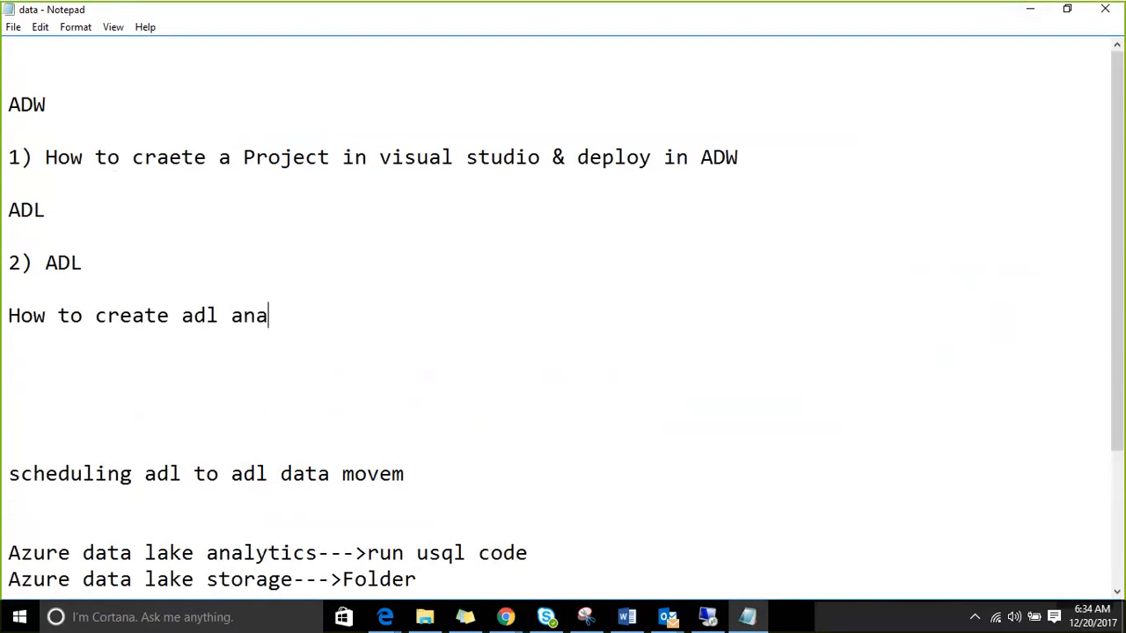
{"action": "type", "text": "lytics"}
{"action": "key", "text": "Return"}
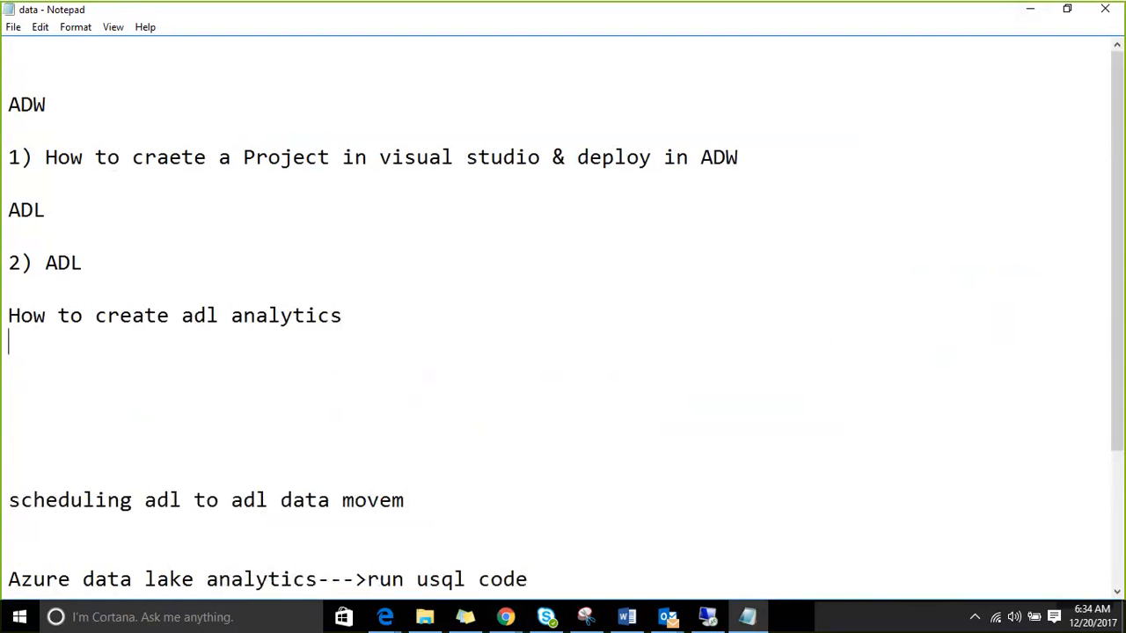
{"action": "key", "text": "Up"}
{"action": "key", "text": "shift+Down"}
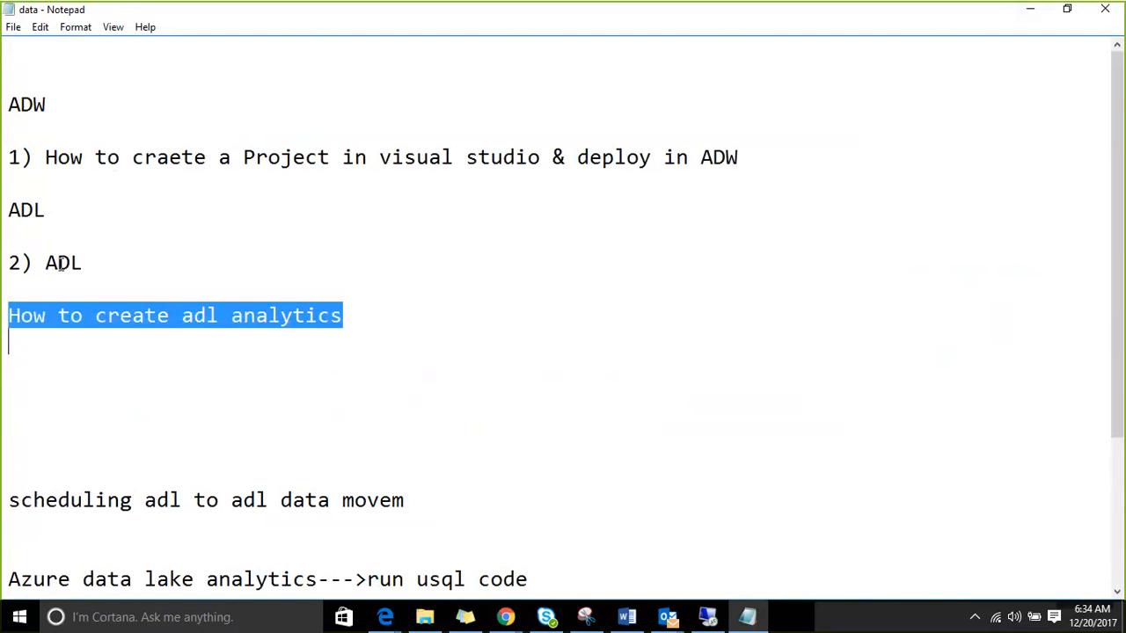
{"action": "key", "text": "Down"}
{"action": "key", "text": "Up"}
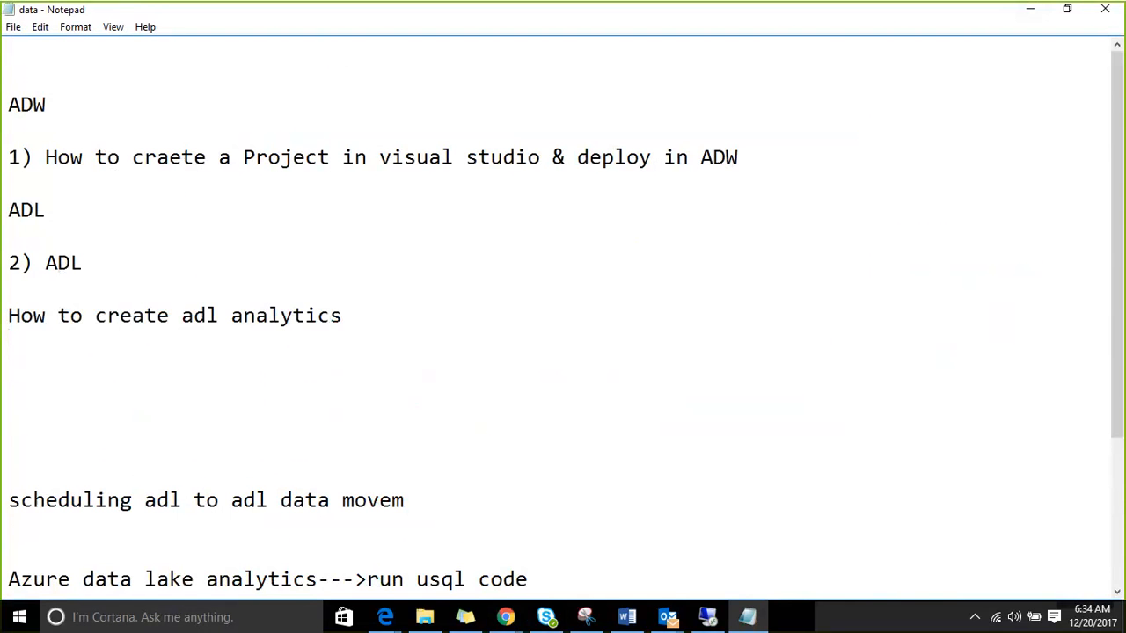
Add topics 'How to execute usql script', 'wht is usql' and 'how to automate usql script'.
{"action": "type", "text": "How to exec"}
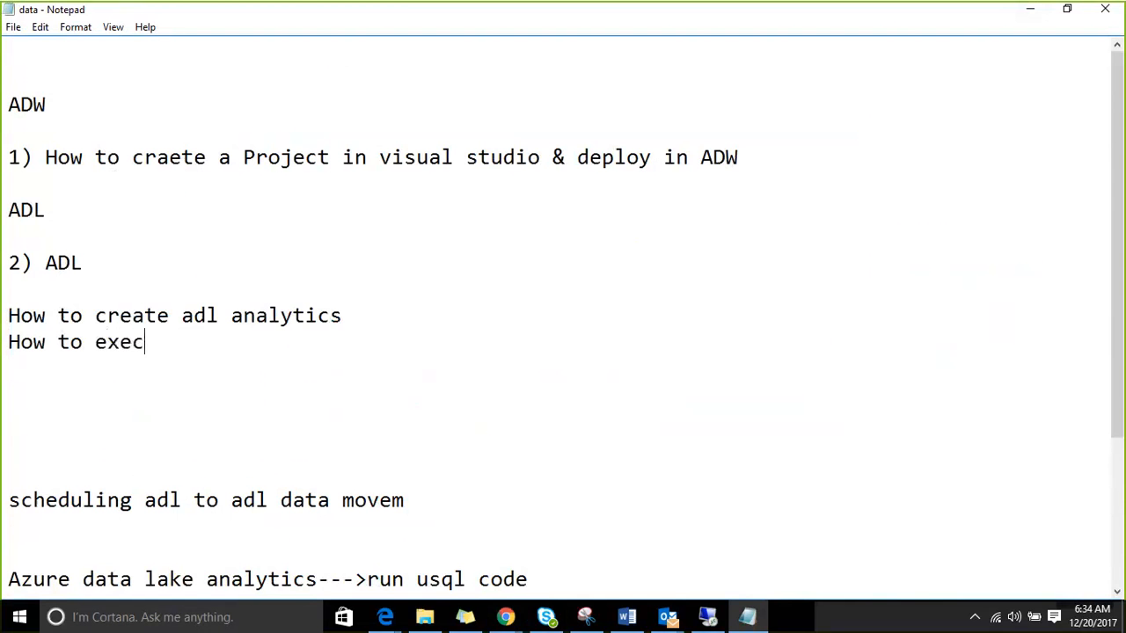
{"action": "type", "text": "ute usql script"}
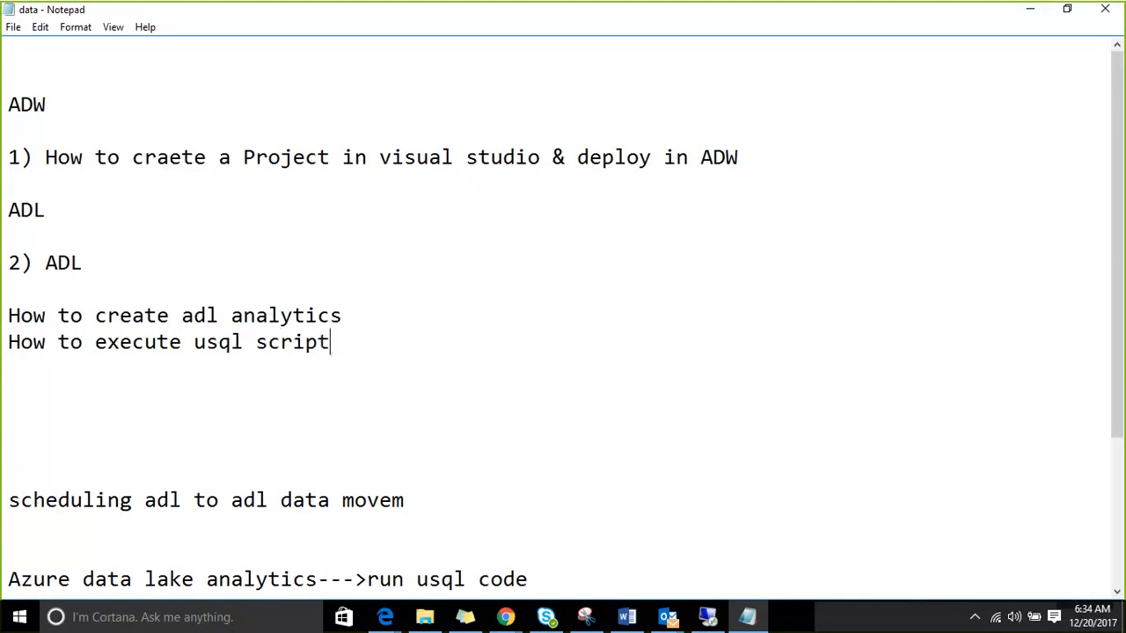
{"action": "key", "text": "Return"}
{"action": "type", "text": "wht"}
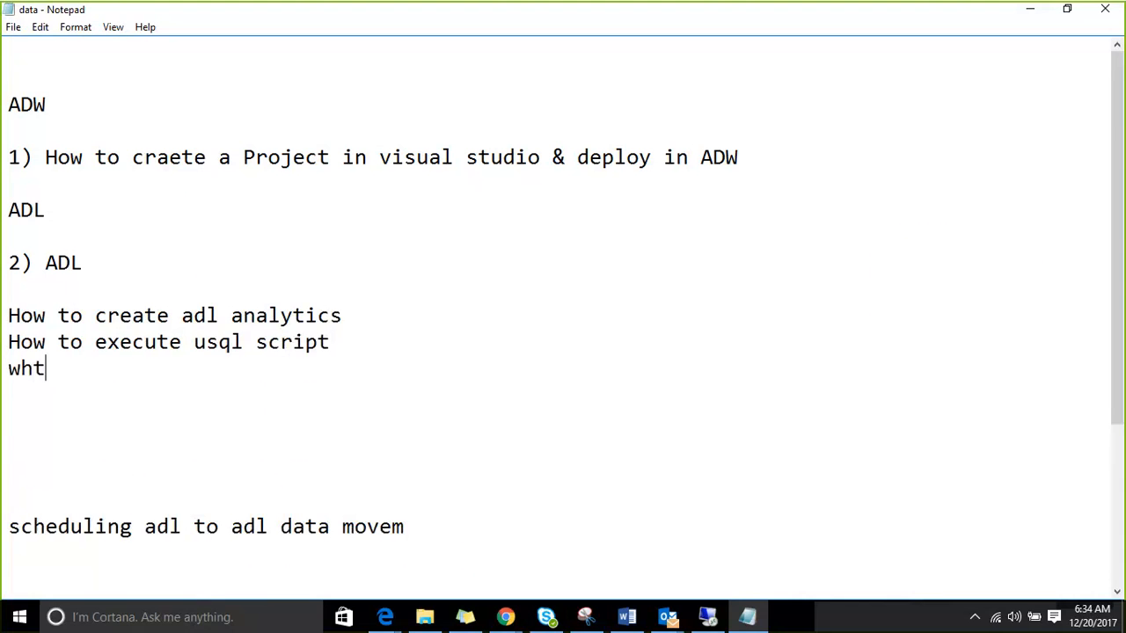
{"action": "type", "text": " is usql"}
{"action": "key", "text": "Return"}
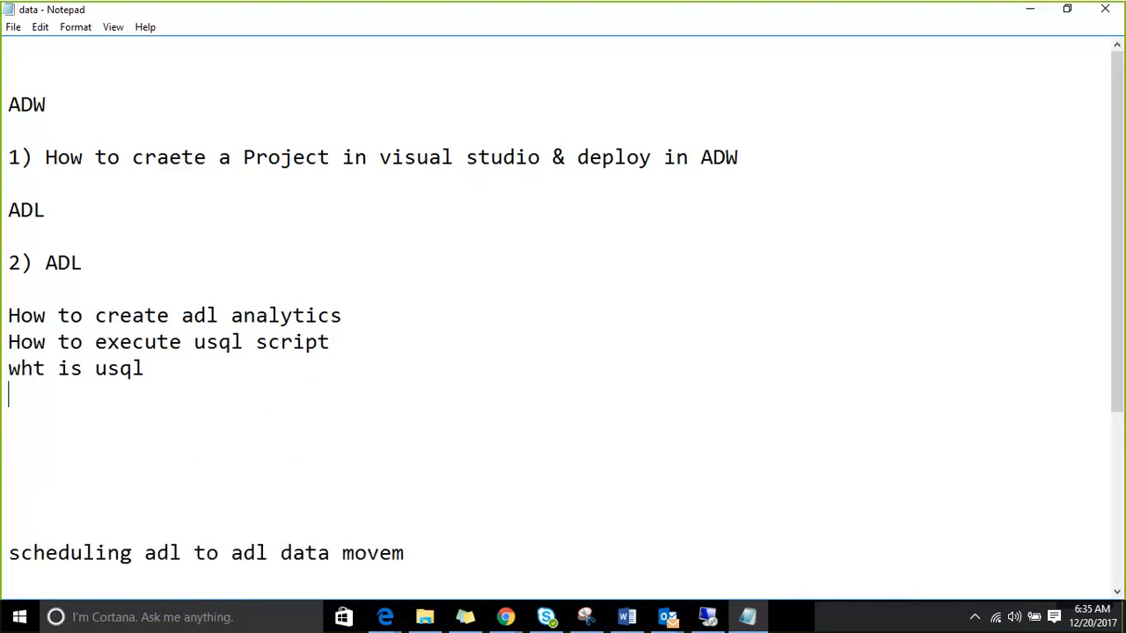
{"action": "type", "text": "how to au"}
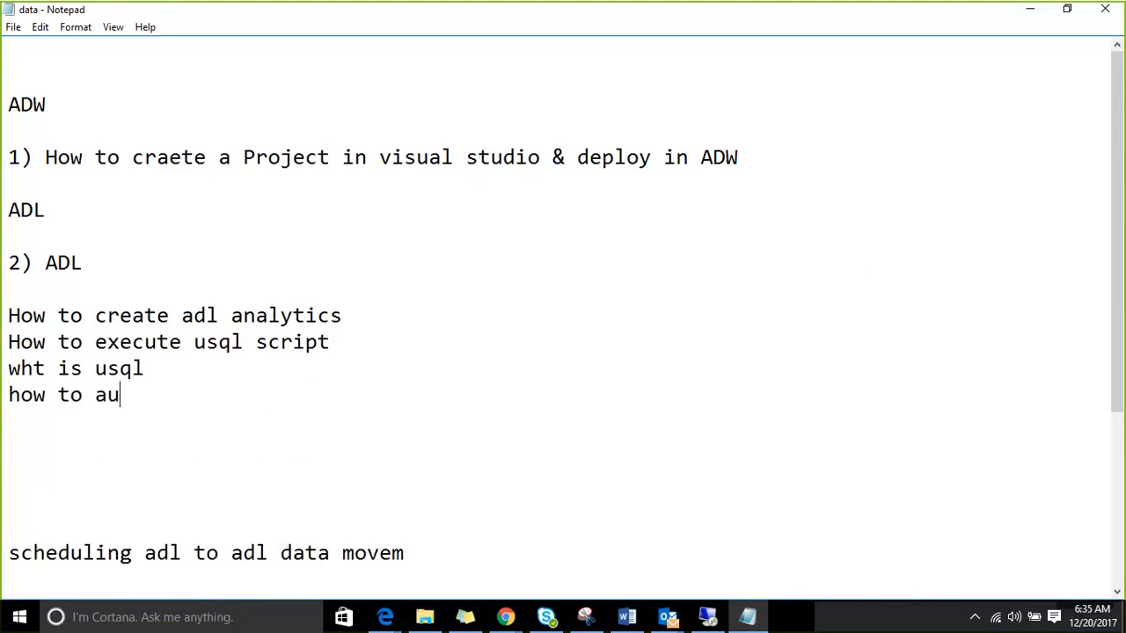
{"action": "type", "text": "tomate us"}
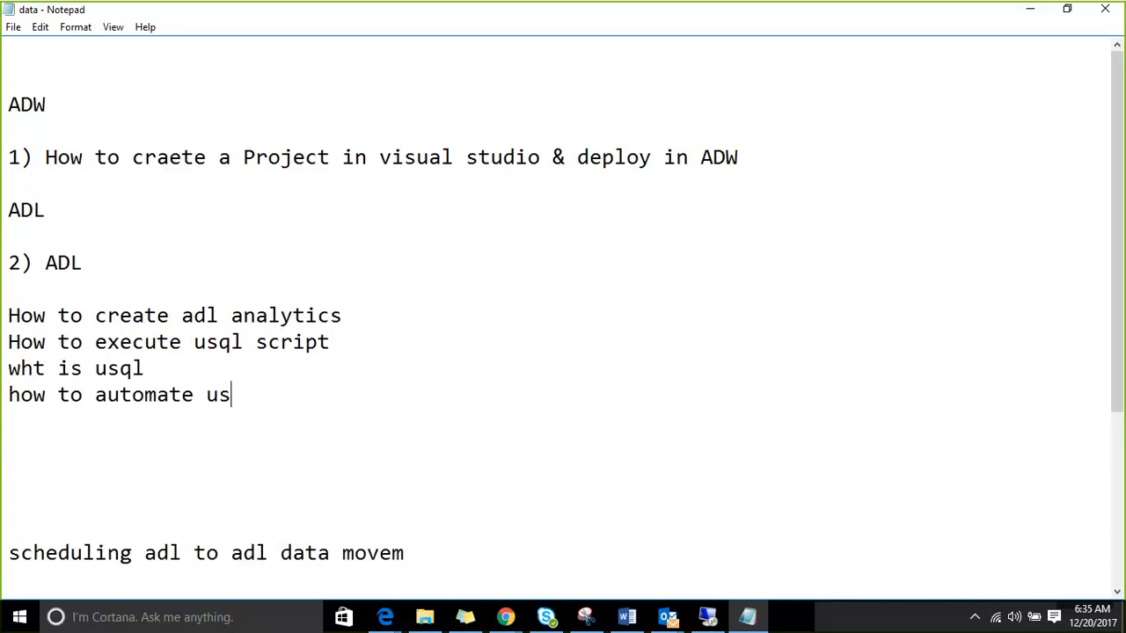
{"action": "type", "text": "ql script"}
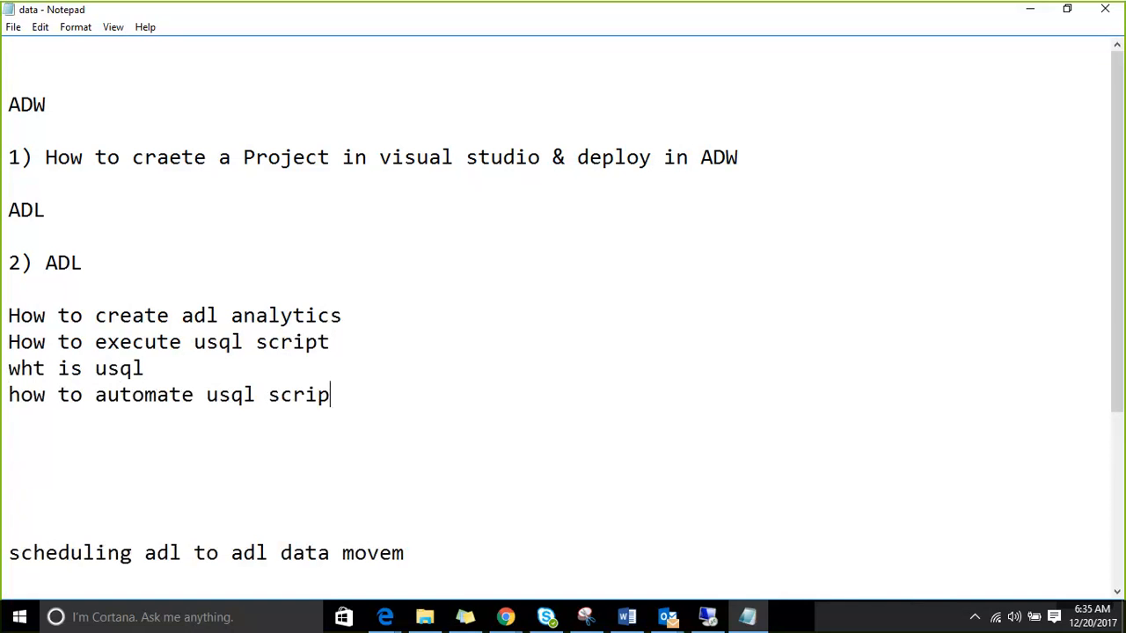
{"action": "key", "text": "shift+Up"}
{"action": "key", "text": "shift+Up"}
{"action": "key", "text": "shift+Up"}
{"action": "key", "text": "shift+Up"}
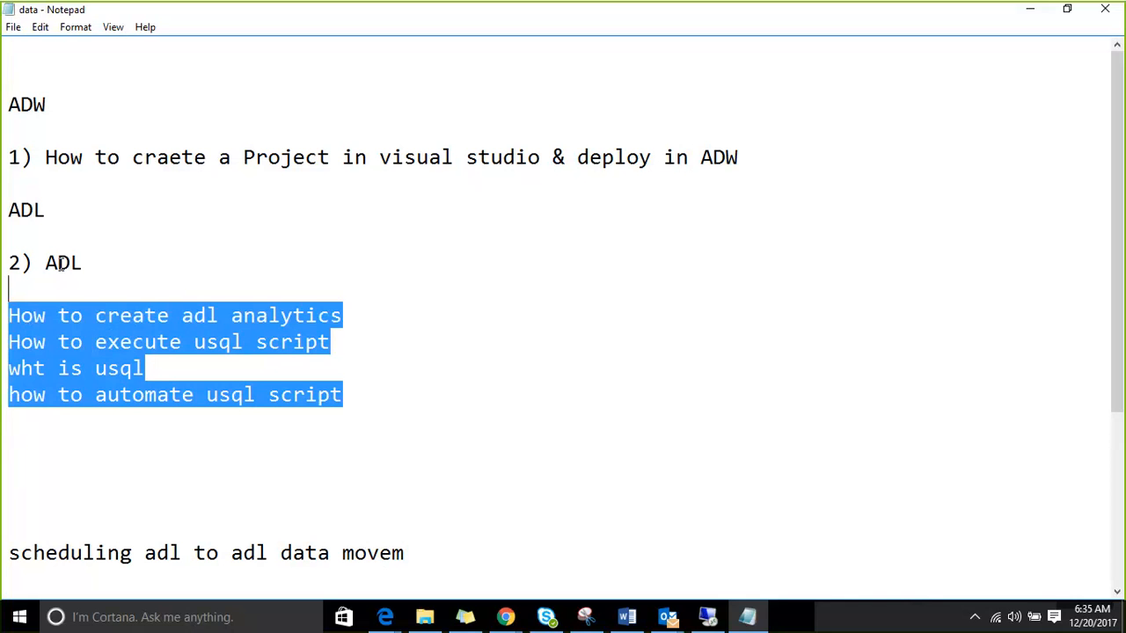
Prefix the 'wht is usql' line with ***.
{"action": "key", "text": "Down"}
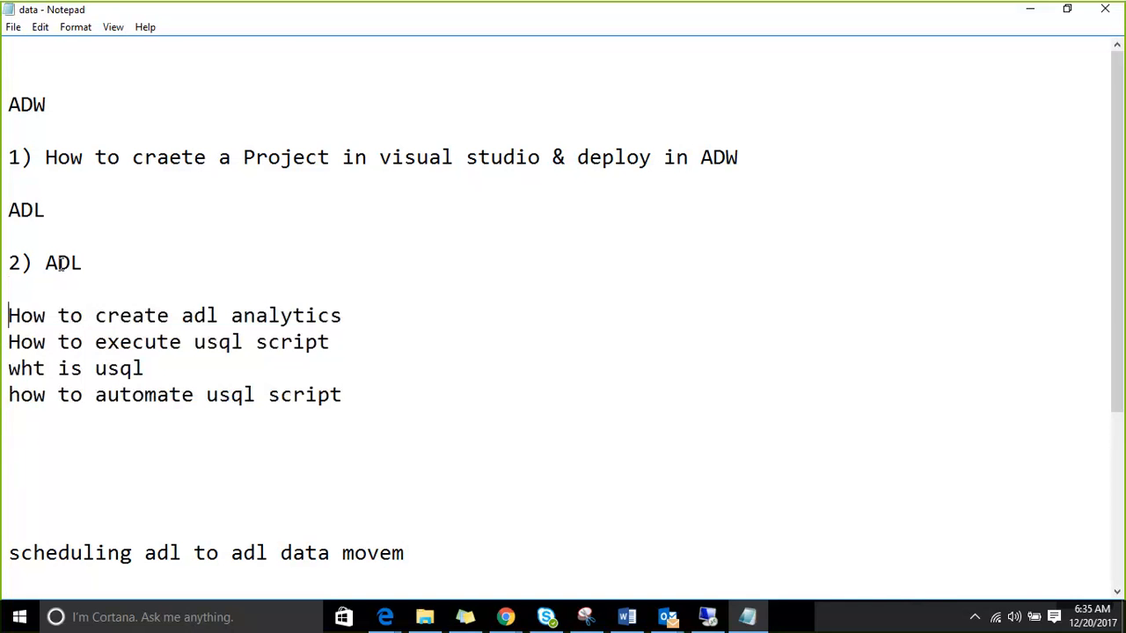
{"action": "key", "text": "Right"}
{"action": "key", "text": "Down"}
{"action": "key", "text": "Down"}
{"action": "key", "text": "Left"}
{"action": "type", "text": "***"}
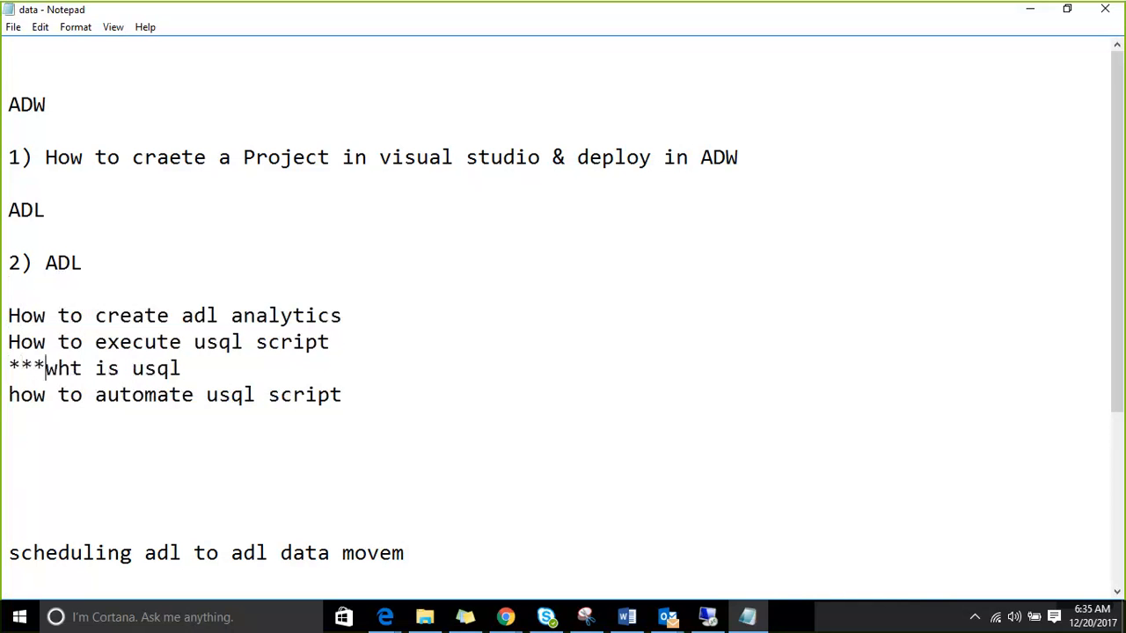
Prefix 'how to automate usql script' with *** and start item '3)' below.
{"action": "key", "text": "Up"}
{"action": "key", "text": "End"}
{"action": "key", "text": "Up"}
{"action": "key", "text": "Up"}
{"action": "key", "text": "Down"}
{"action": "key", "text": "shift+End"}
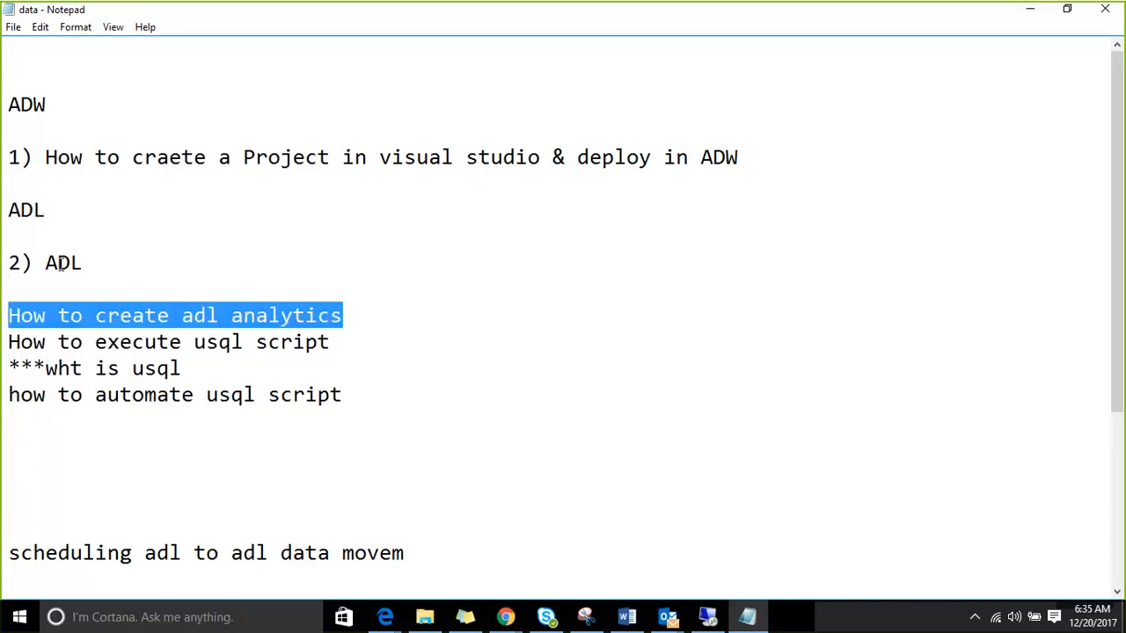
{"action": "key", "text": "Down"}
{"action": "key", "text": "Down"}
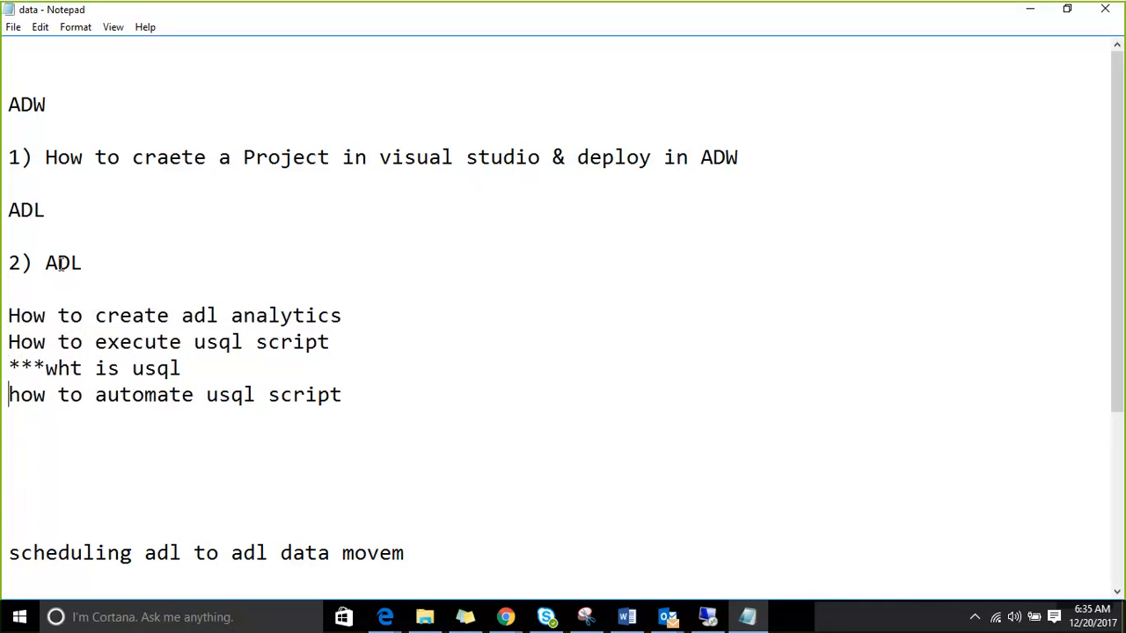
{"action": "type", "text": "***"}
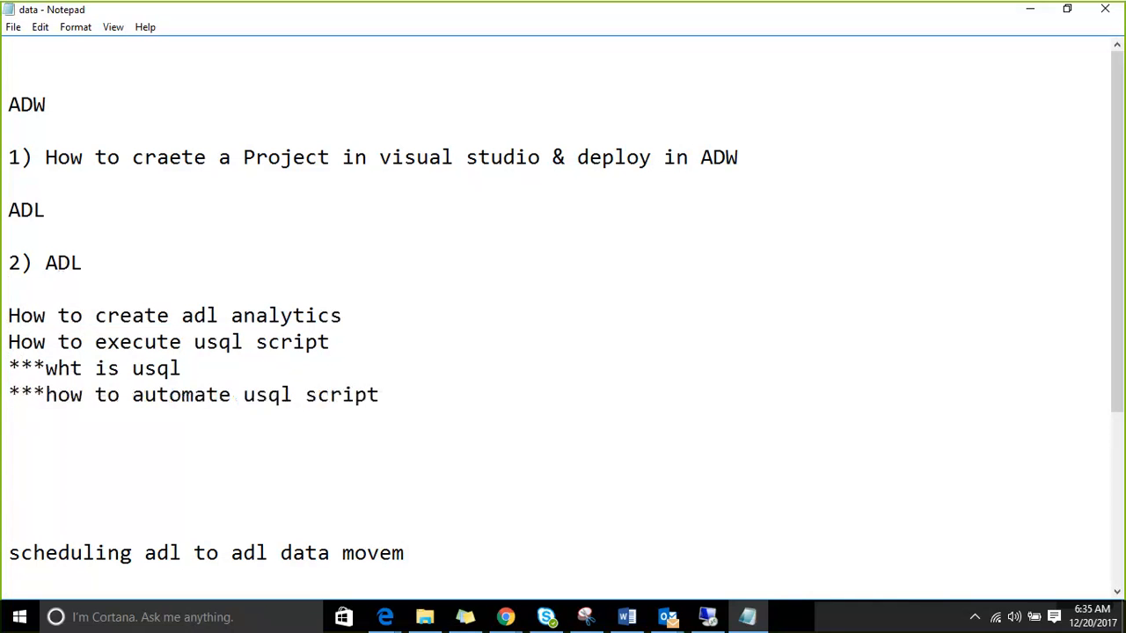
{"action": "key", "text": "Up"}
{"action": "type", "text": "3)"}
Rework the blank lines under '3)' and begin typing 'What is the termin'.
{"action": "key", "text": "Up"}
{"action": "key", "text": "Up"}
{"action": "key", "text": "Up"}
{"action": "key", "text": "Up"}
{"action": "key", "text": "Up"}
{"action": "key", "text": "Up"}
{"action": "key", "text": "Up"}
{"action": "key", "text": "Up"}
{"action": "key", "text": "Up"}
{"action": "key", "text": "Up"}
{"action": "key", "text": "Up"}
{"action": "key", "text": "shift+Down"}
{"action": "key", "text": "shift+Down"}
{"action": "key", "text": "Down"}
{"action": "key", "text": "Up"}
{"action": "key", "text": "Up"}
{"action": "key", "text": "Up"}
{"action": "key", "text": "shift+Down"}
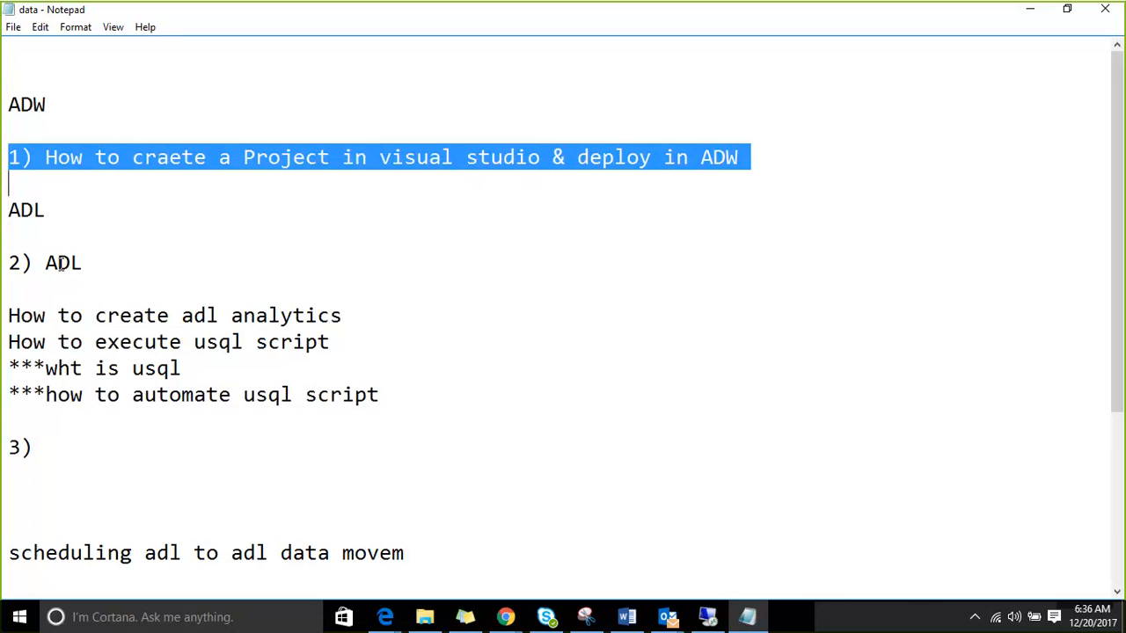
{"action": "key", "text": "Down"}
{"action": "key", "text": "Down"}
{"action": "key", "text": "Down"}
{"action": "key", "text": "Down"}
{"action": "key", "text": "Down"}
{"action": "key", "text": "Down"}
{"action": "key", "text": "Down"}
{"action": "key", "text": "Down"}
{"action": "key", "text": "Down"}
{"action": "key", "text": "Down"}
{"action": "key", "text": "Down"}
{"action": "key", "text": "Down"}
{"action": "key", "text": "Down"}
{"action": "key", "text": "Down"}
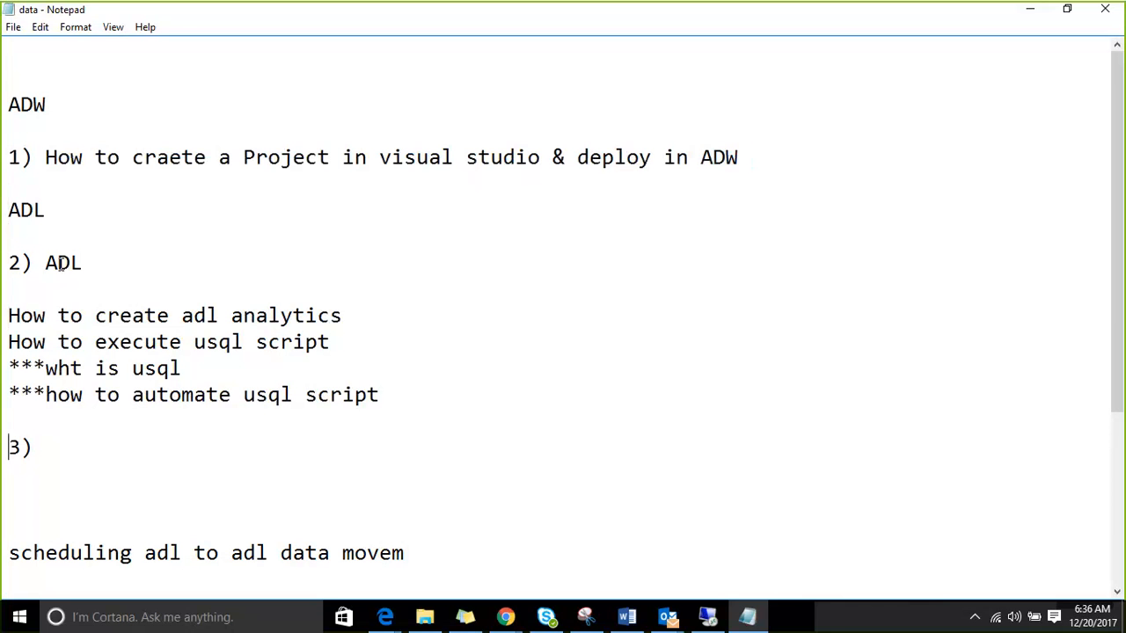
{"action": "key", "text": "BackSpace"}
{"action": "key", "text": "BackSpace"}
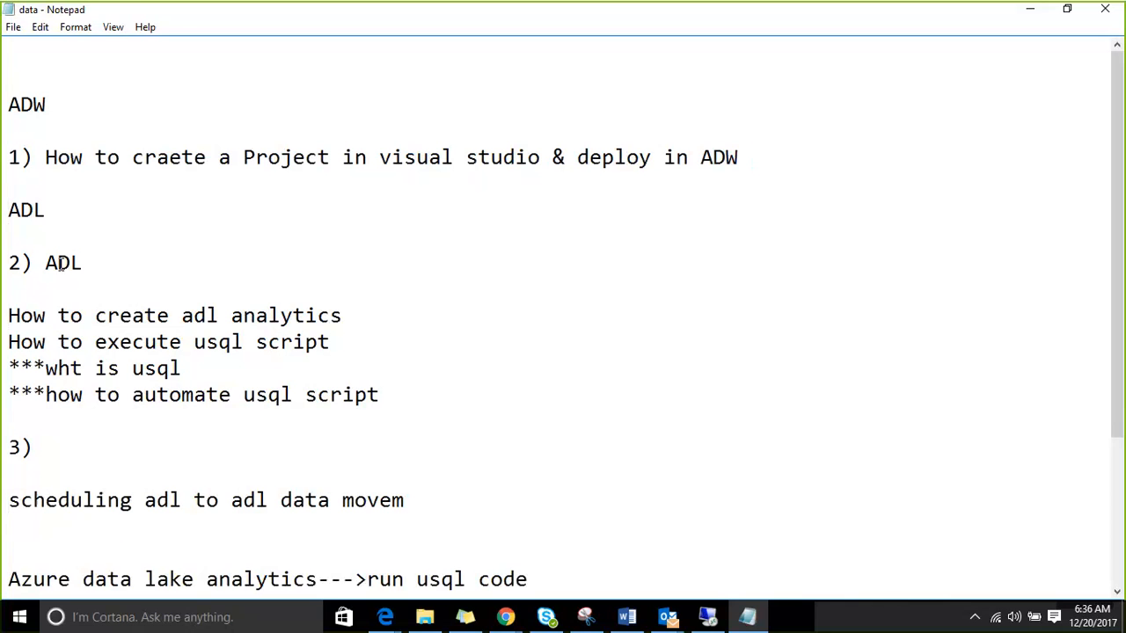
{"action": "key", "text": "Return"}
{"action": "key", "text": "Return"}
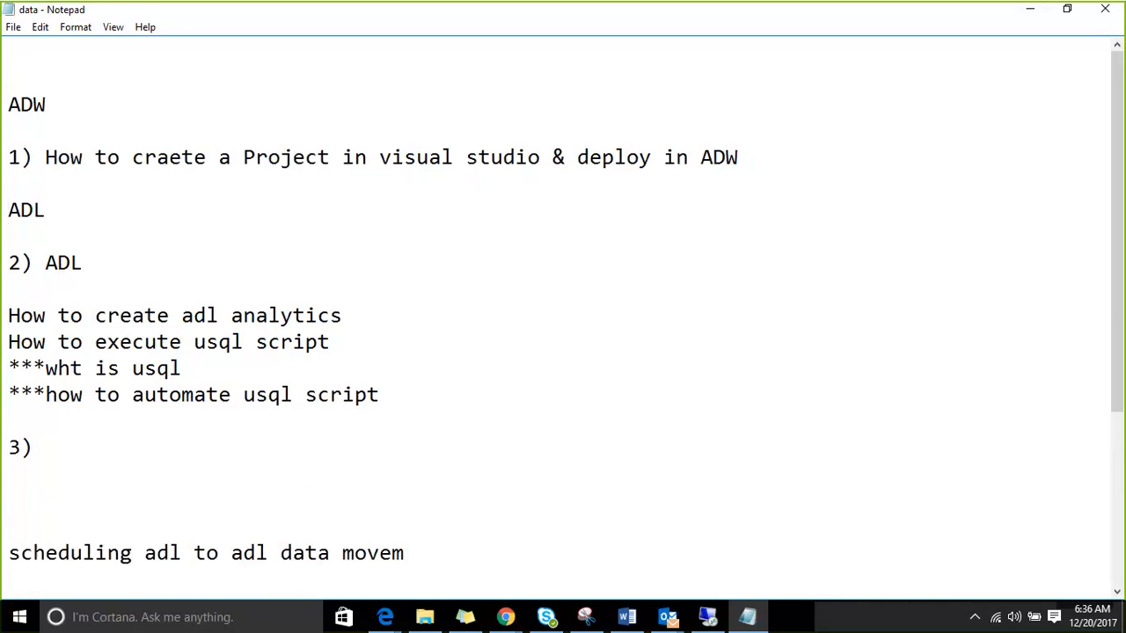
{"action": "type", "text": "What is the ter"}
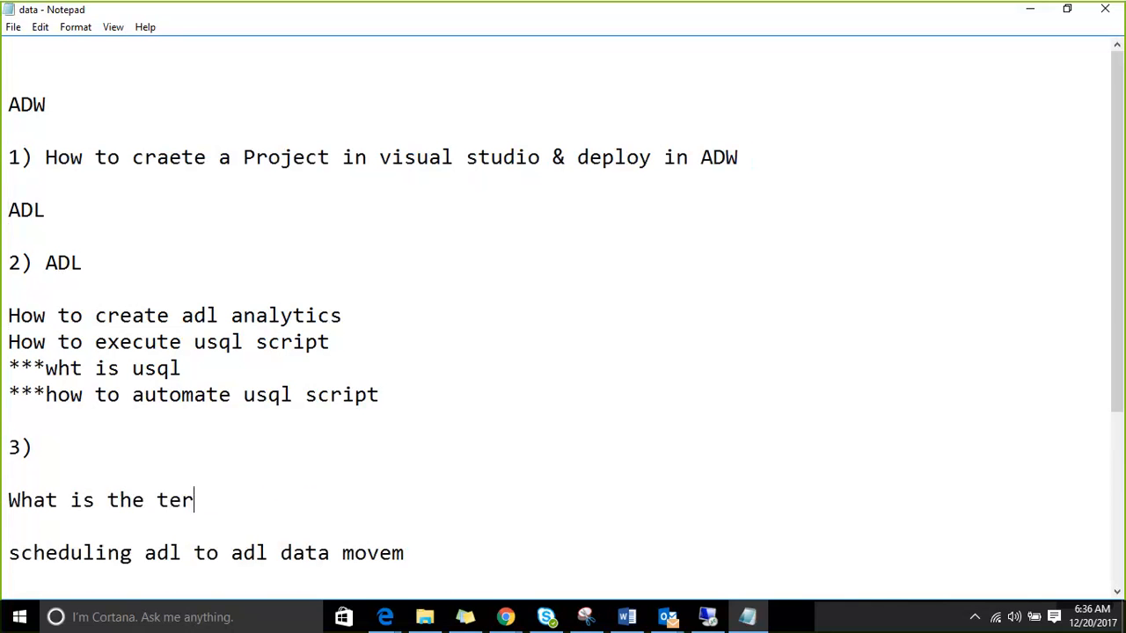
{"action": "type", "text": "mina"}
{"action": "key", "text": "BackSpace"}
Complete 'What is the terminology' and remove the empty line below it.
{"action": "type", "text": "ology"}
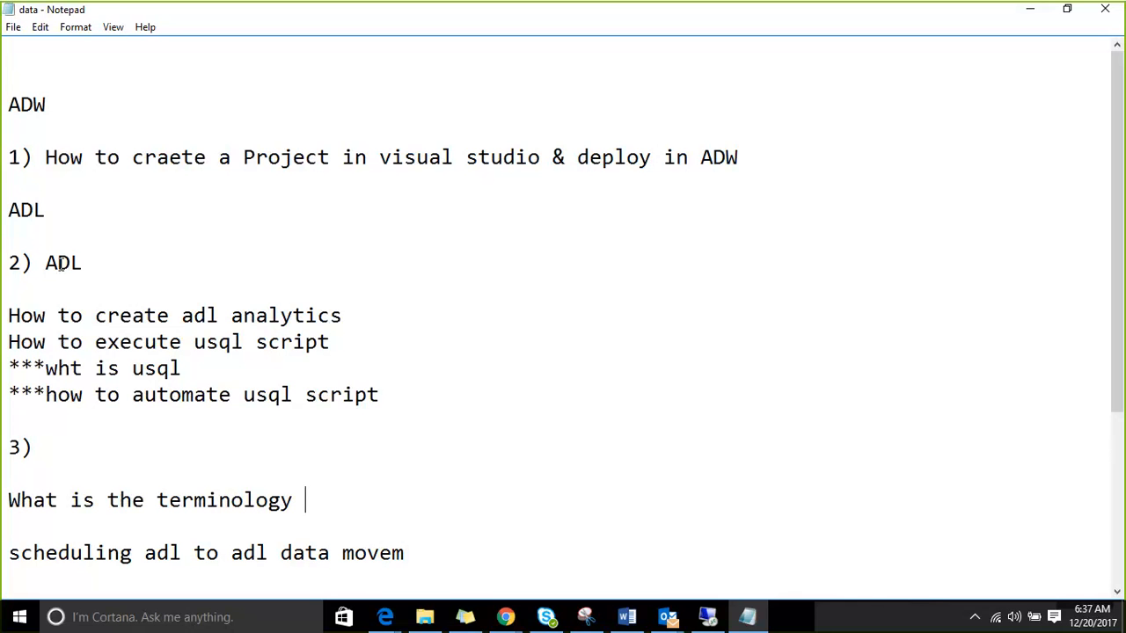
{"action": "key", "text": "Down"}
{"action": "key", "text": "BackSpace"}
Replace the 'scheduling adl to adl' line with 'how to run usql/procedure with adf'.
{"action": "key", "text": "Down"}
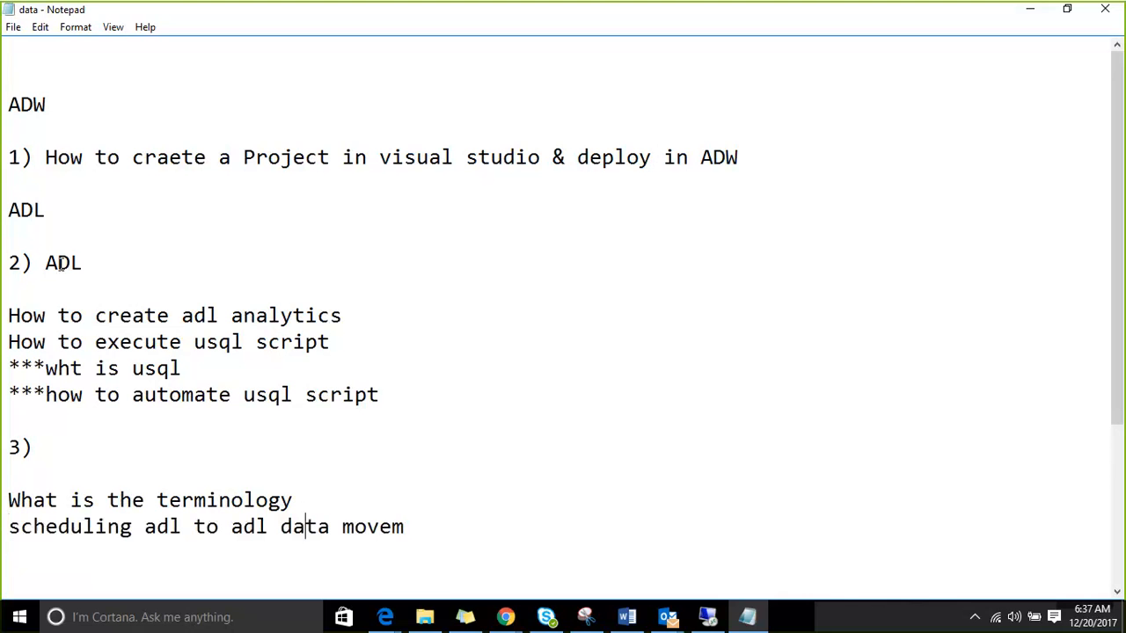
{"action": "key", "text": "Left"}
{"action": "key", "text": "Left"}
{"action": "key", "text": "Left"}
{"action": "key", "text": "Left"}
{"action": "key", "text": "Left"}
{"action": "key", "text": "Left"}
{"action": "key", "text": "Left"}
{"action": "key", "text": "Left"}
{"action": "key", "text": "Left"}
{"action": "key", "text": "Left"}
{"action": "key", "text": "End"}
{"action": "key", "text": "shift+Home"}
{"action": "key", "text": "BackSpace"}
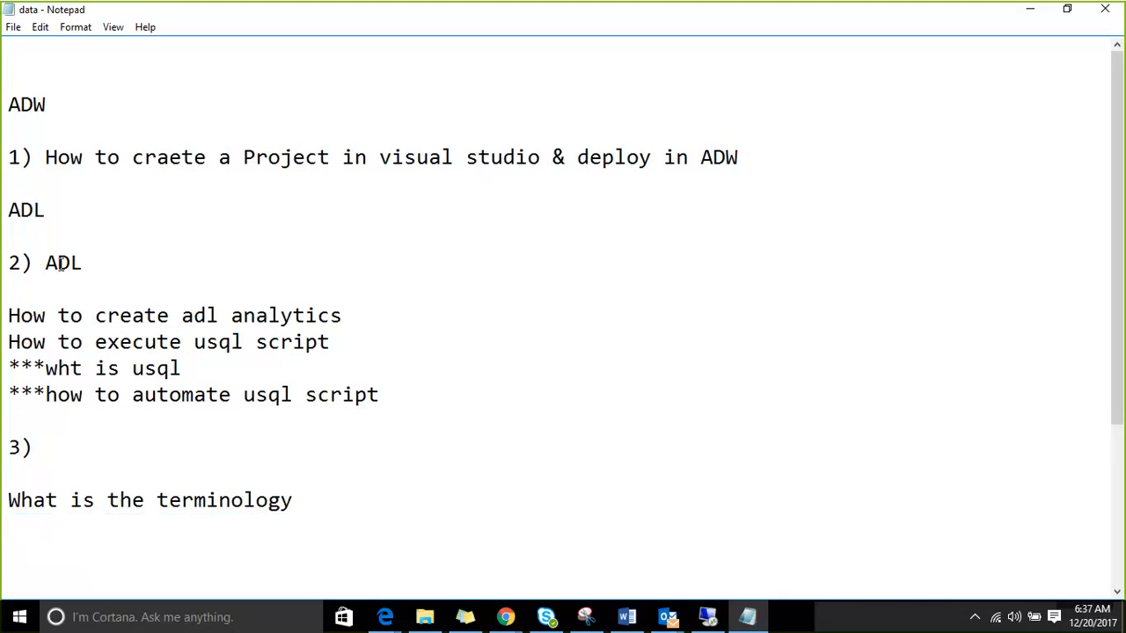
{"action": "type", "text": "how to run u"}
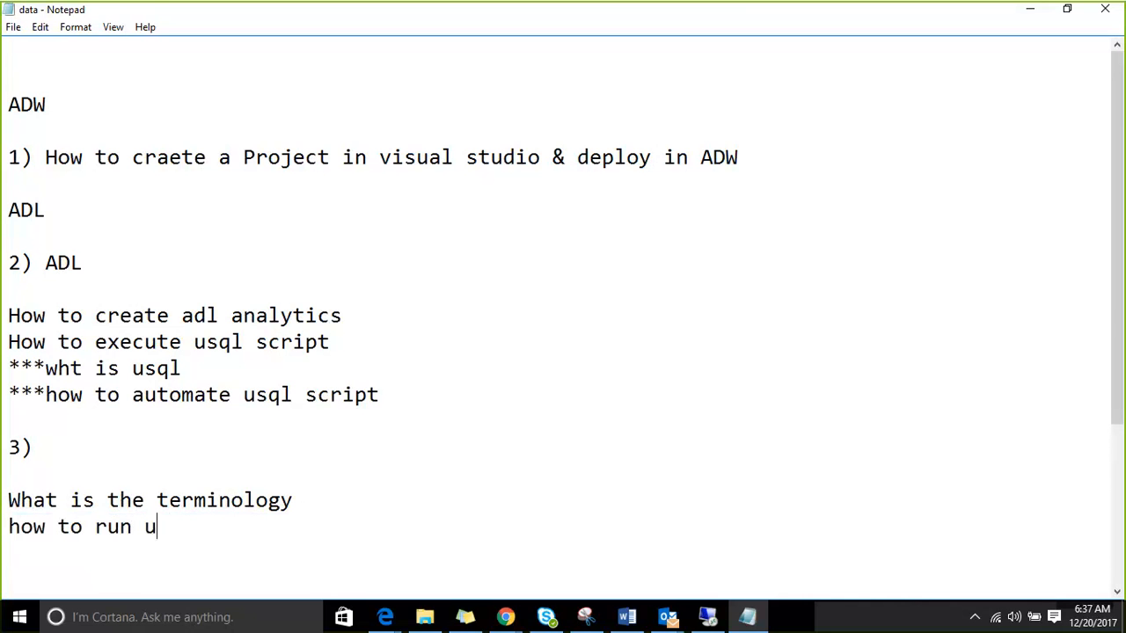
{"action": "type", "text": "sql/procedur"}
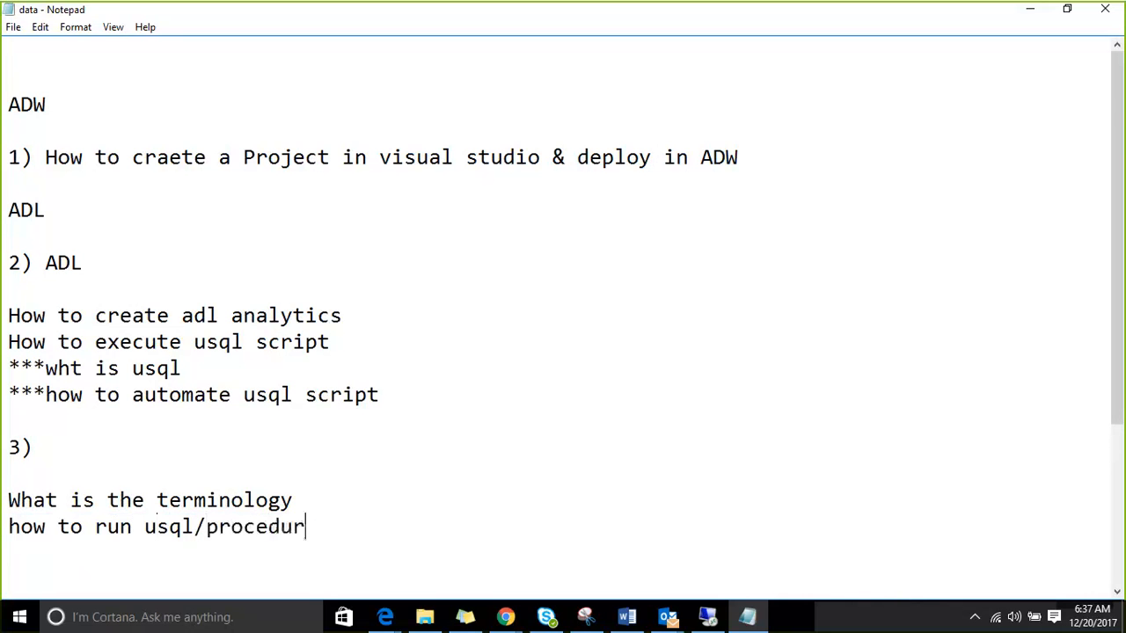
{"action": "type", "text": "e with adf"}
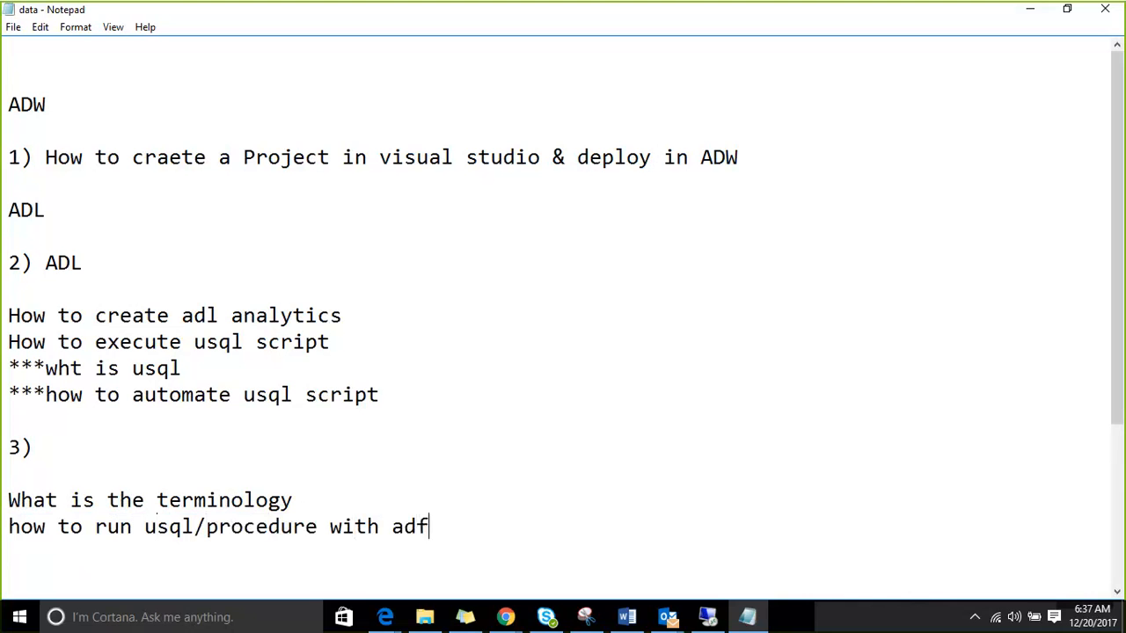
{"action": "key", "text": "Return"}
Start the Poc: section with the step 'keep the data in onprimise sql server'.
{"action": "key", "text": "Return"}
{"action": "type", "text": "Poc:"}
{"action": "key", "text": "Return"}
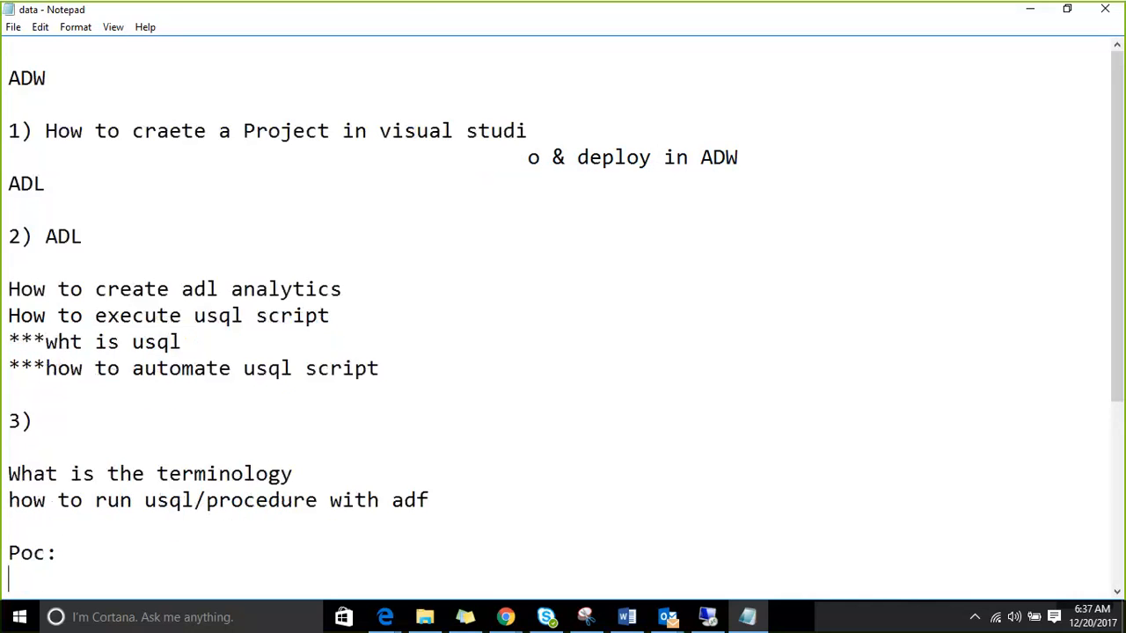
{"action": "key", "text": "Return"}
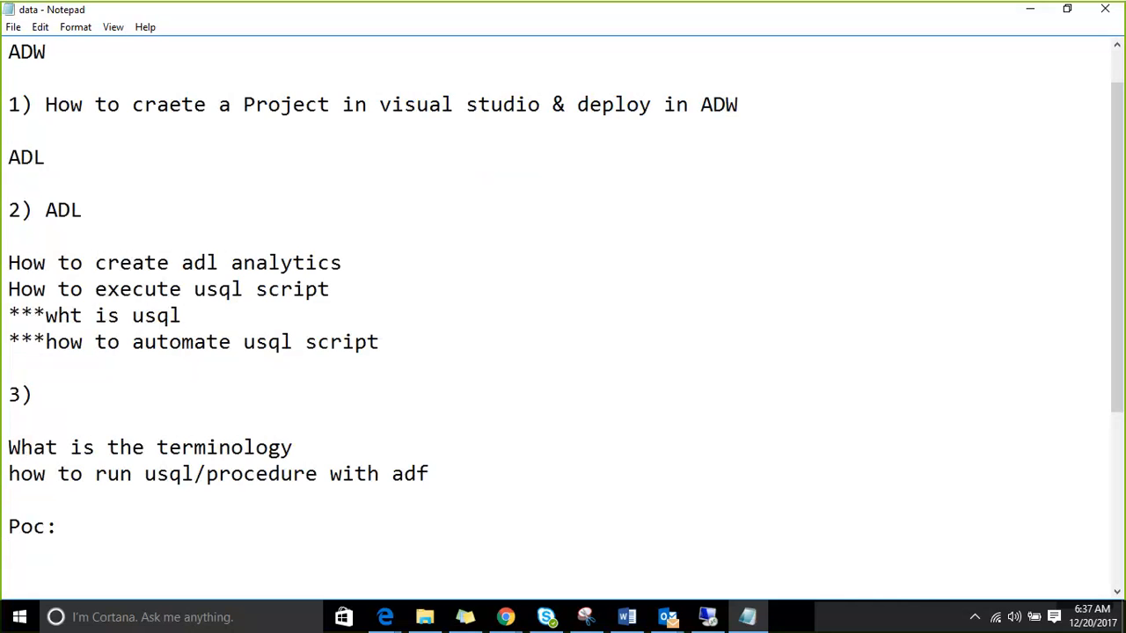
{"action": "type", "text": "keep the data in o"}
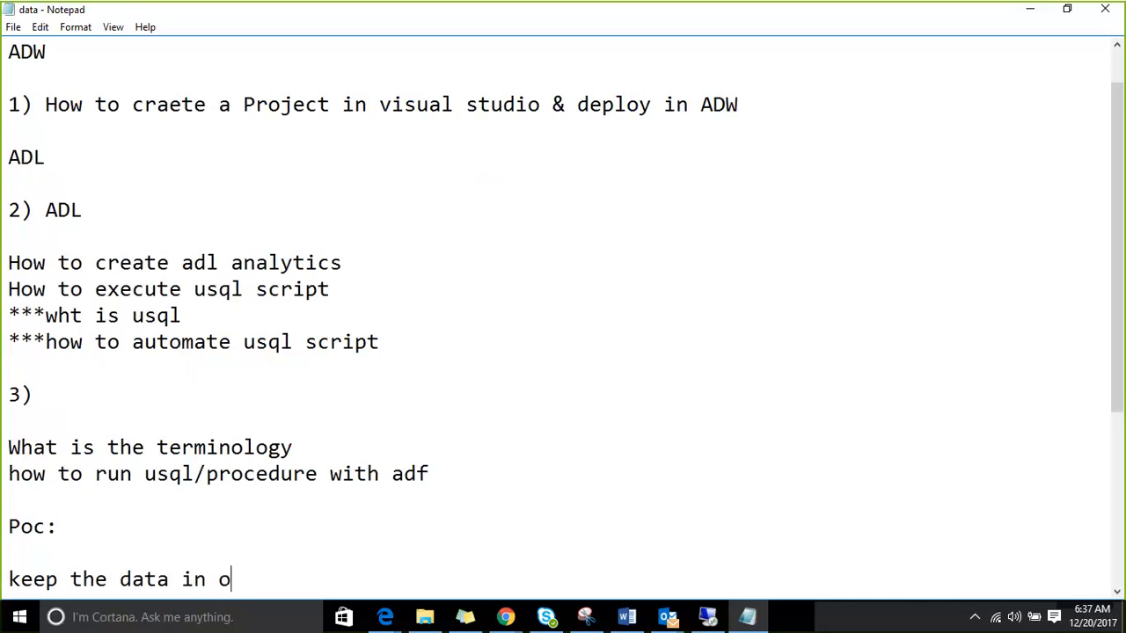
{"action": "type", "text": "nprimise "}
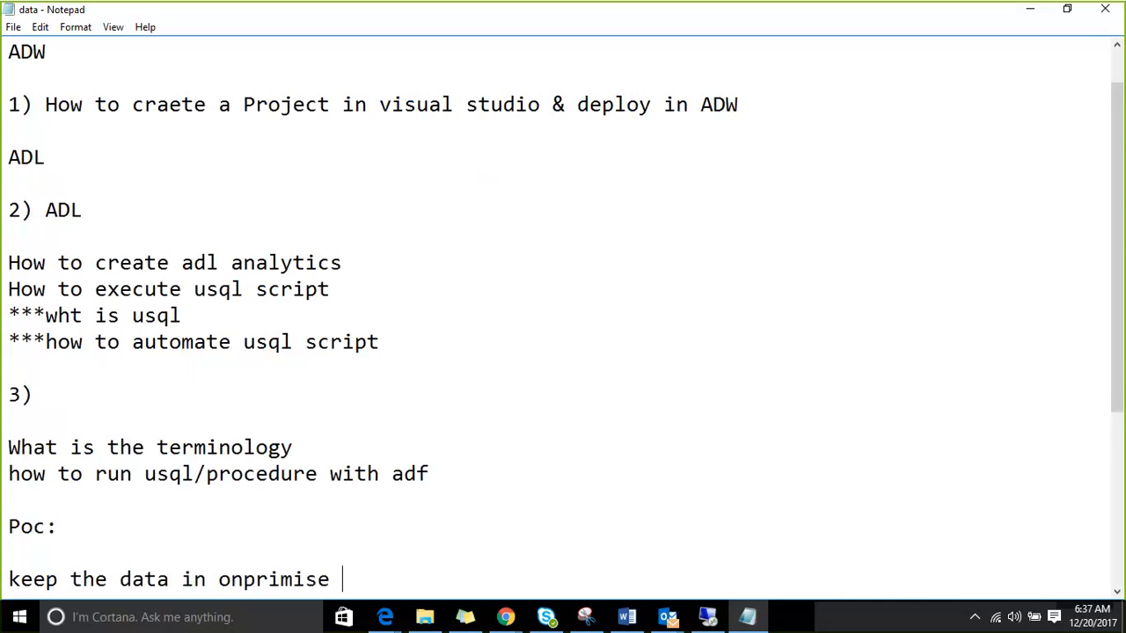
{"action": "type", "text": "sql server"}
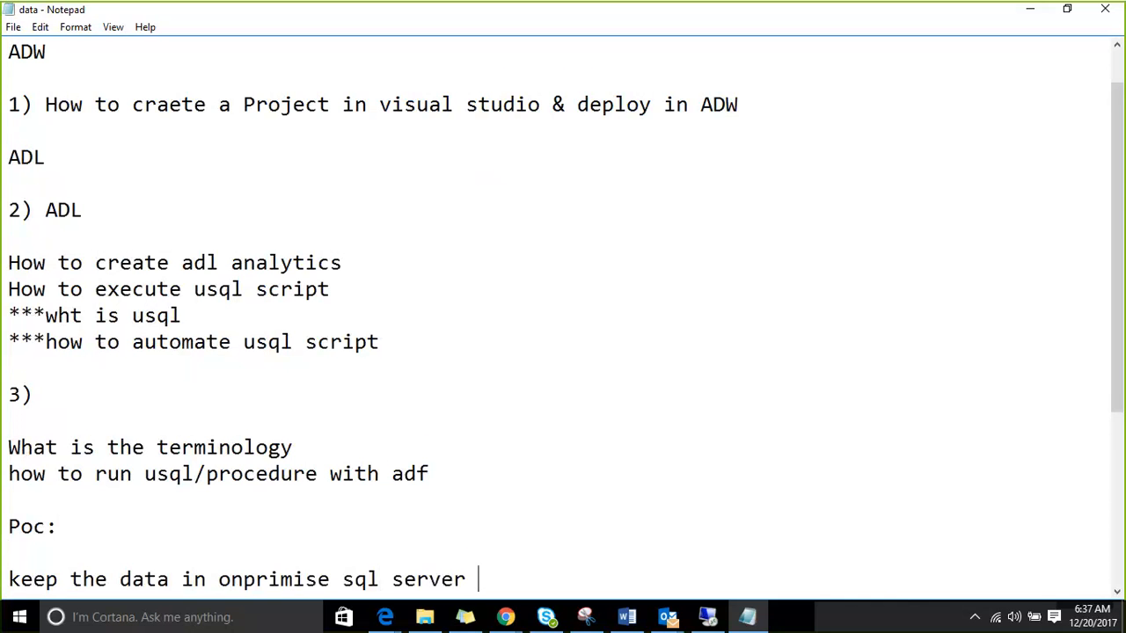
{"action": "key", "text": "Return"}
Tag that line '(transcational data)' and add the step 'load the data into adw with adf'.
{"action": "type", "text": "load the"}
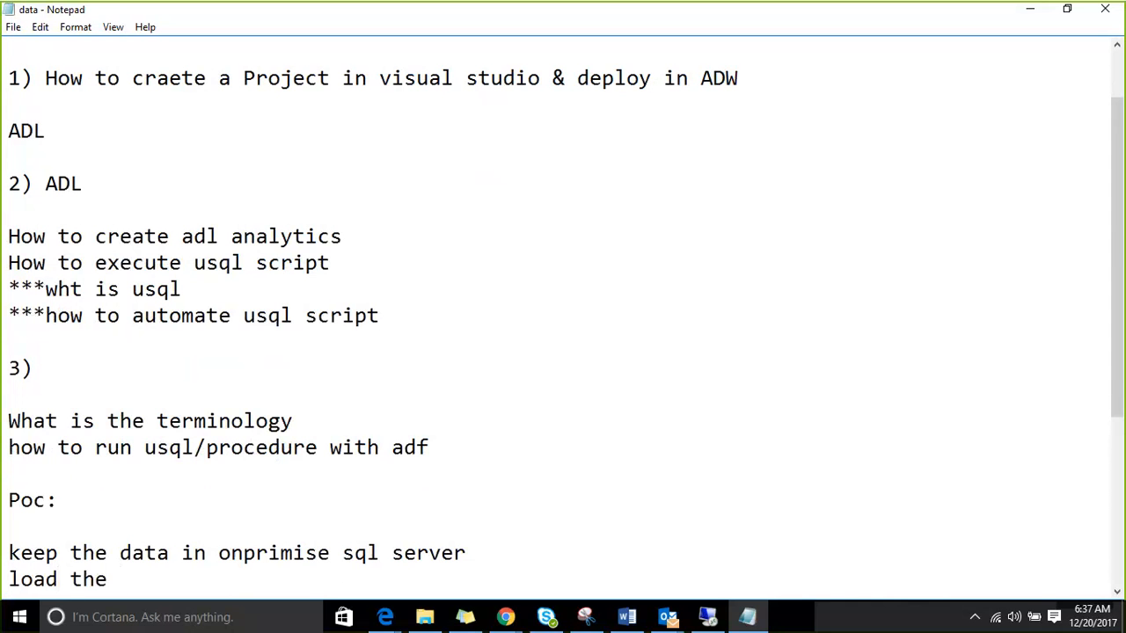
{"action": "key", "text": "Up"}
{"action": "key", "text": "End"}
{"action": "type", "text": "()"}
{"action": "key", "text": "Left"}
{"action": "type", "text": "transcational "}
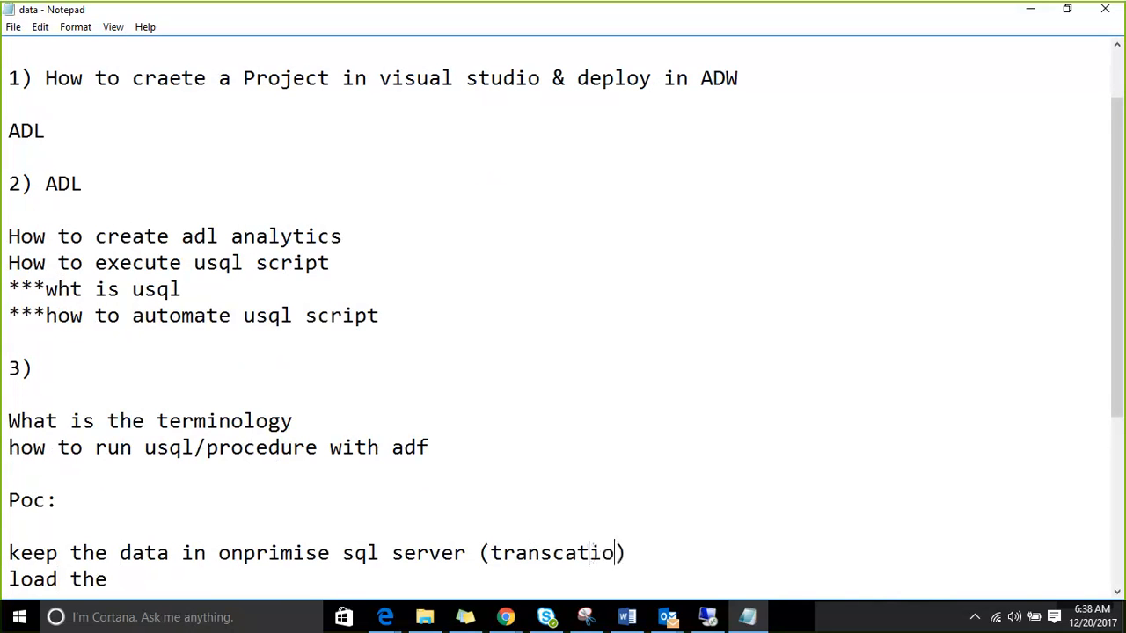
{"action": "type", "text": "data"}
{"action": "key", "text": "Down"}
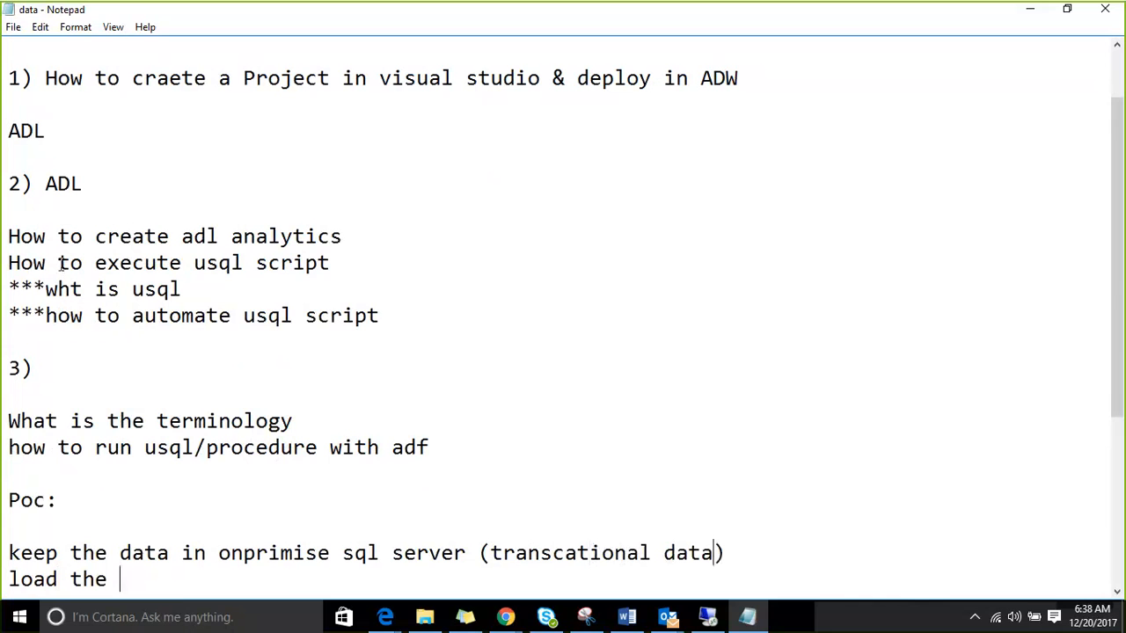
{"action": "type", "text": "data into"}
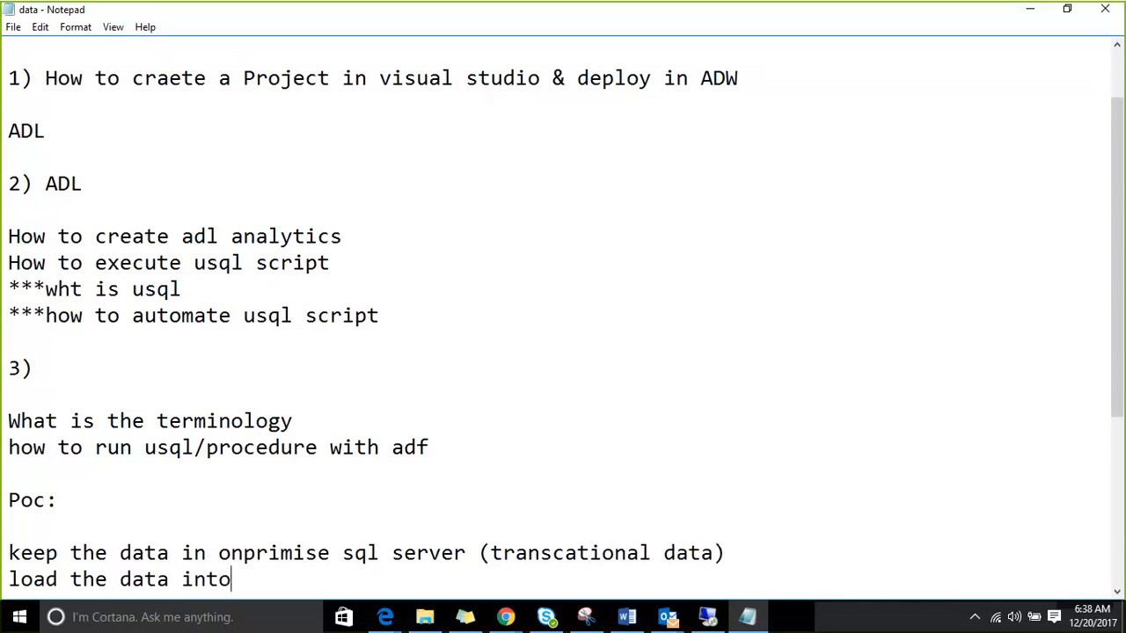
{"action": "type", "text": " adw wi"}
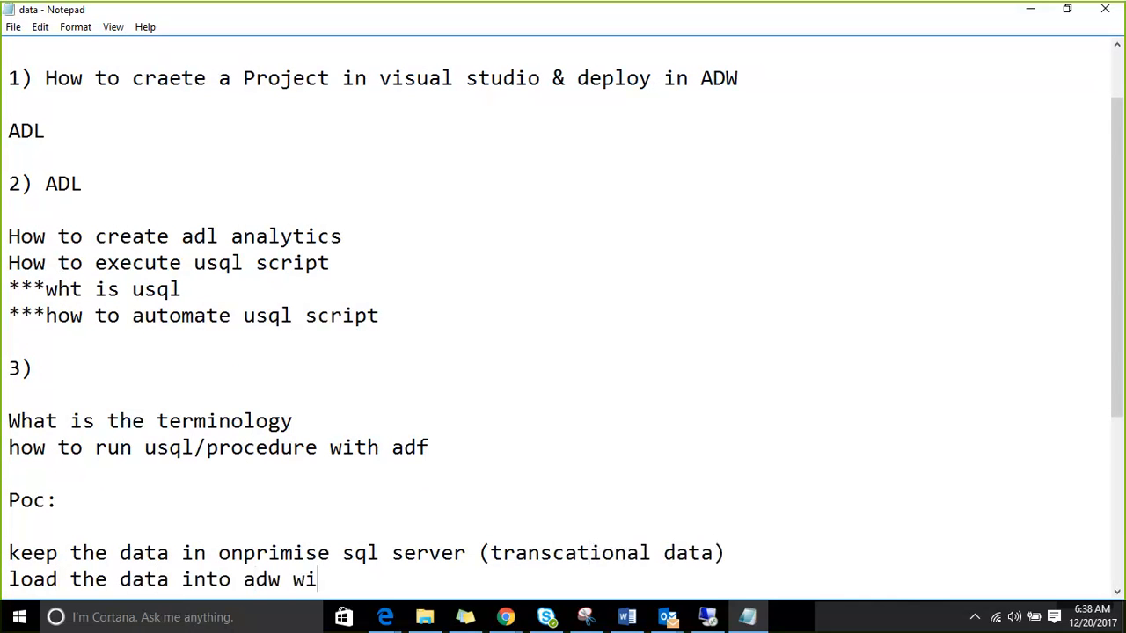
{"action": "type", "text": "th adf"}
Add the step 'call a procedure which is adw with the help adf after data movement' and select the three POC lines.
{"action": "key", "text": "Return"}
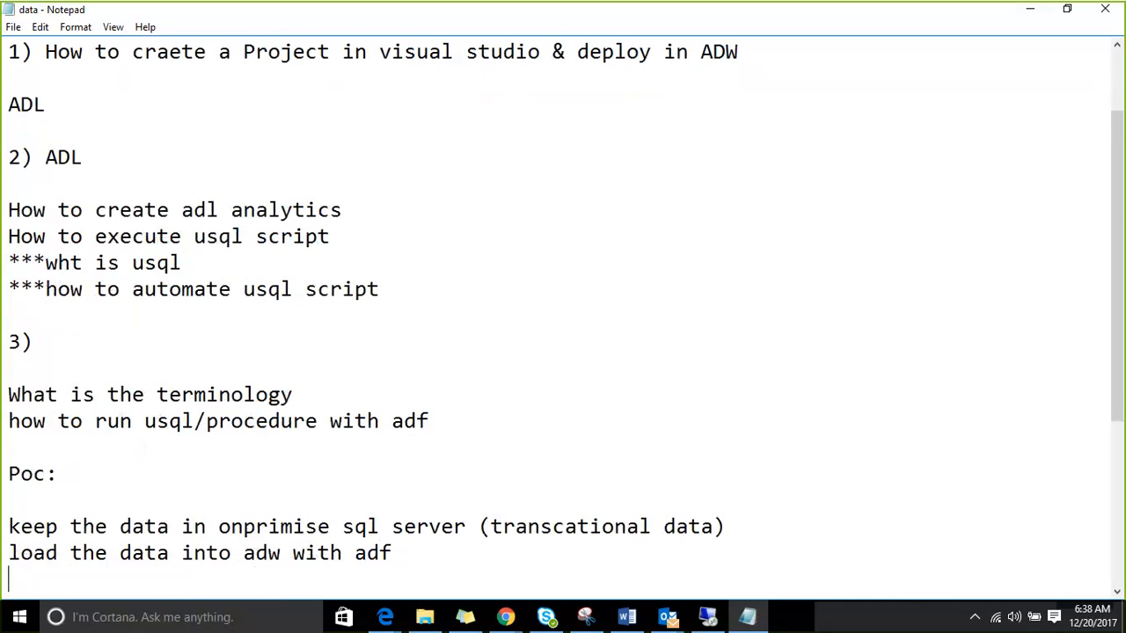
{"action": "type", "text": "call a proce"}
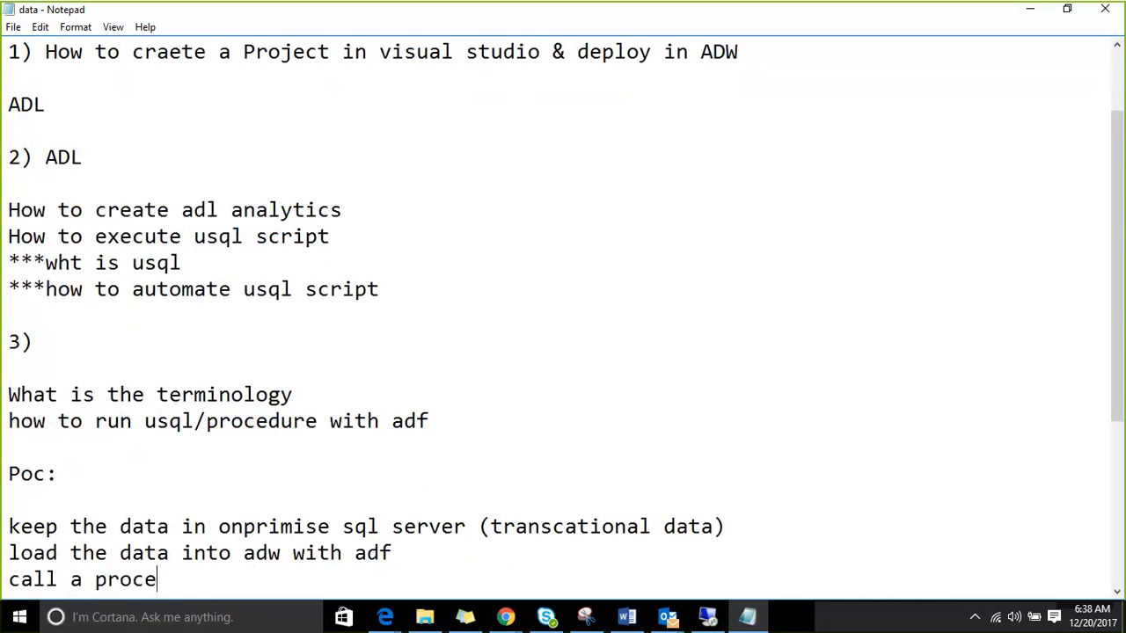
{"action": "type", "text": "dure which i"}
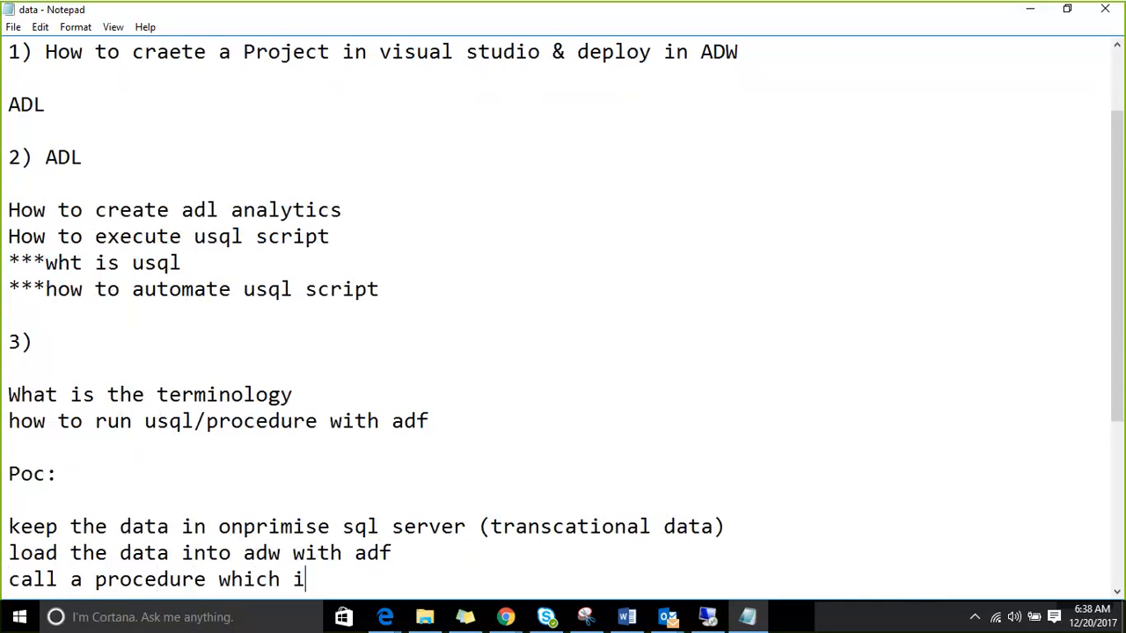
{"action": "type", "text": "s adw with the "}
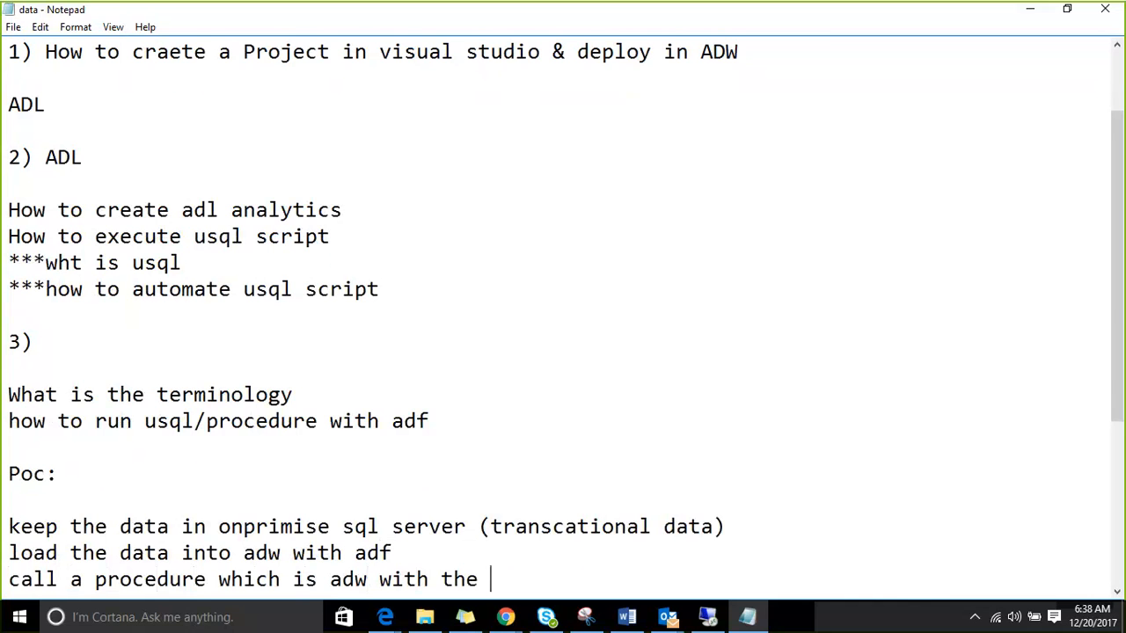
{"action": "type", "text": "help adf "}
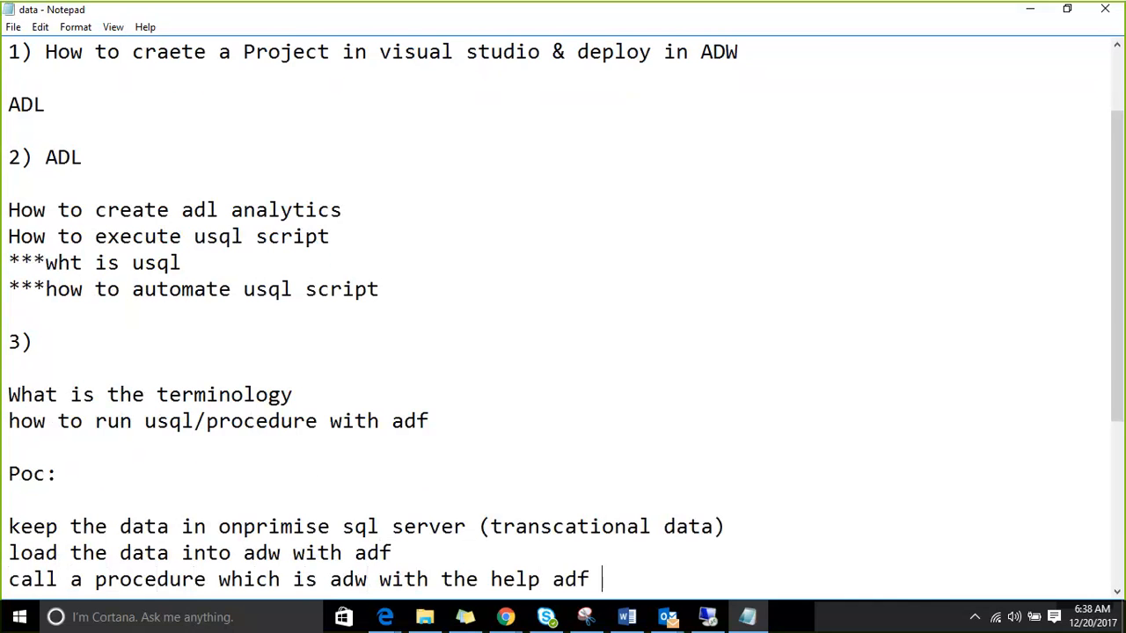
{"action": "type", "text": "after data "}
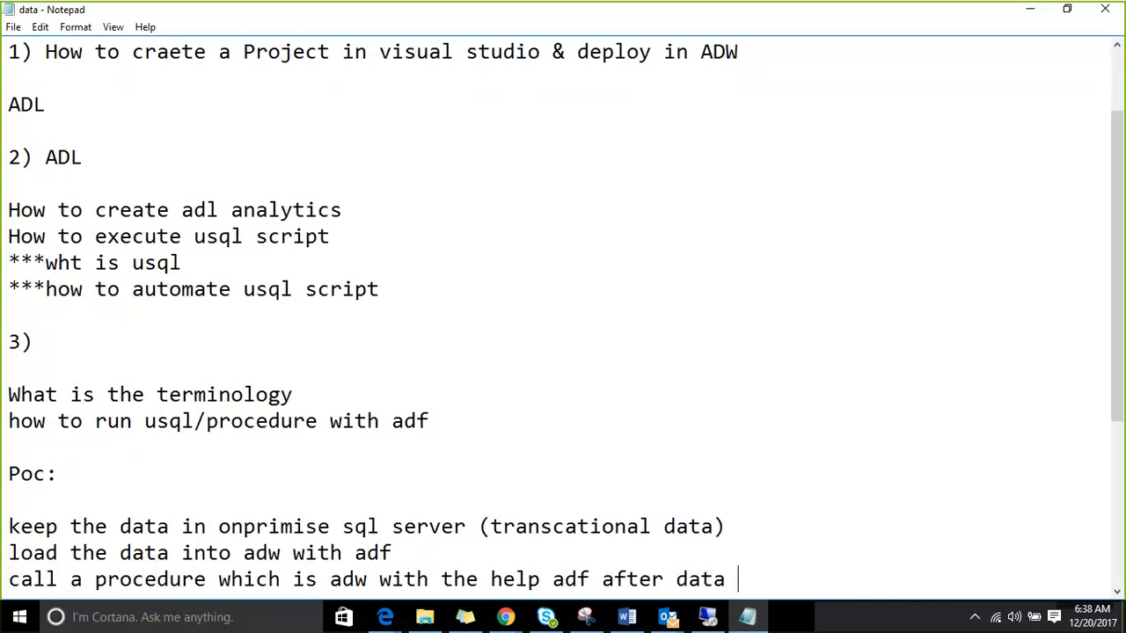
{"action": "type", "text": "mo vemnety"}
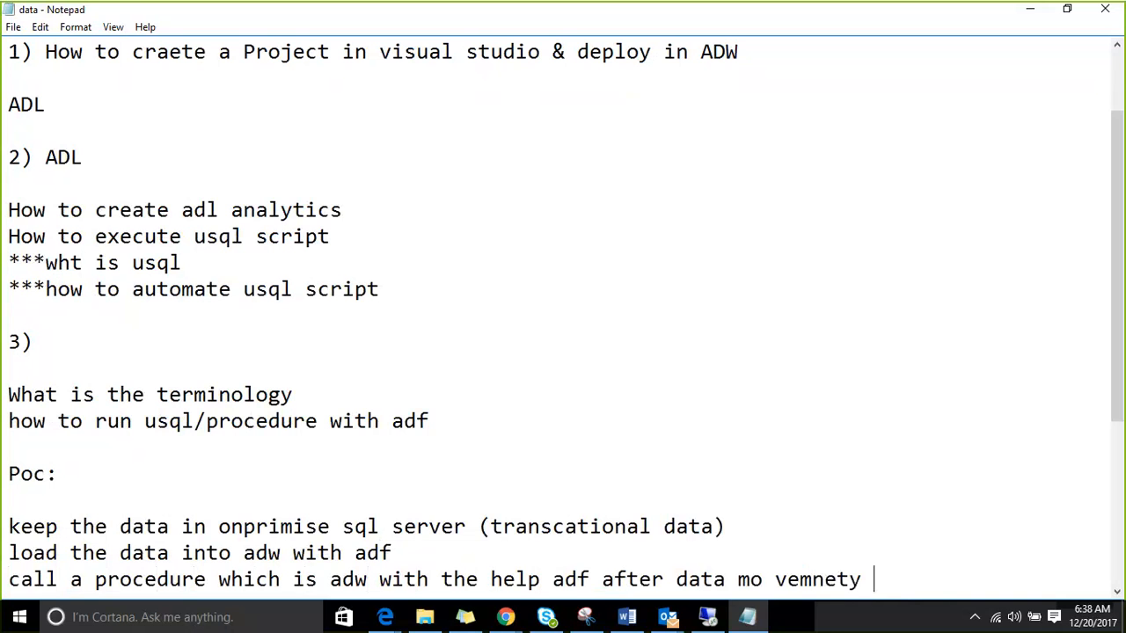
{"action": "key", "text": "shift+Up"}
{"action": "key", "text": "shift+Up"}
{"action": "key", "text": "shift+Up"}
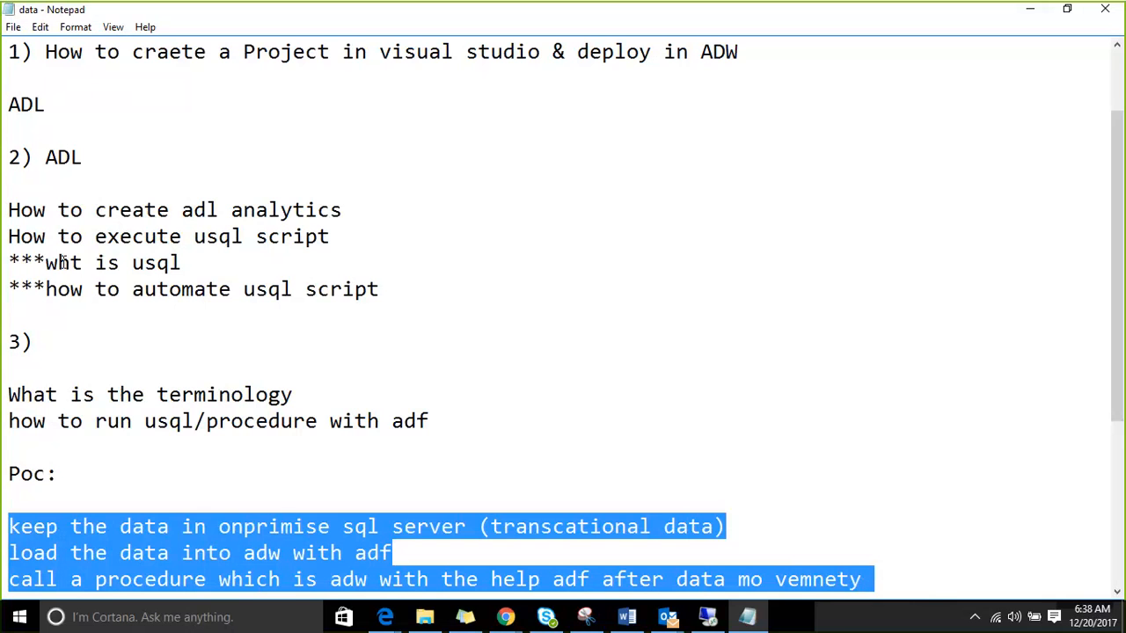
{"action": "key", "text": "Down"}
{"action": "key", "text": "Down"}
{"action": "key", "text": "Down"}
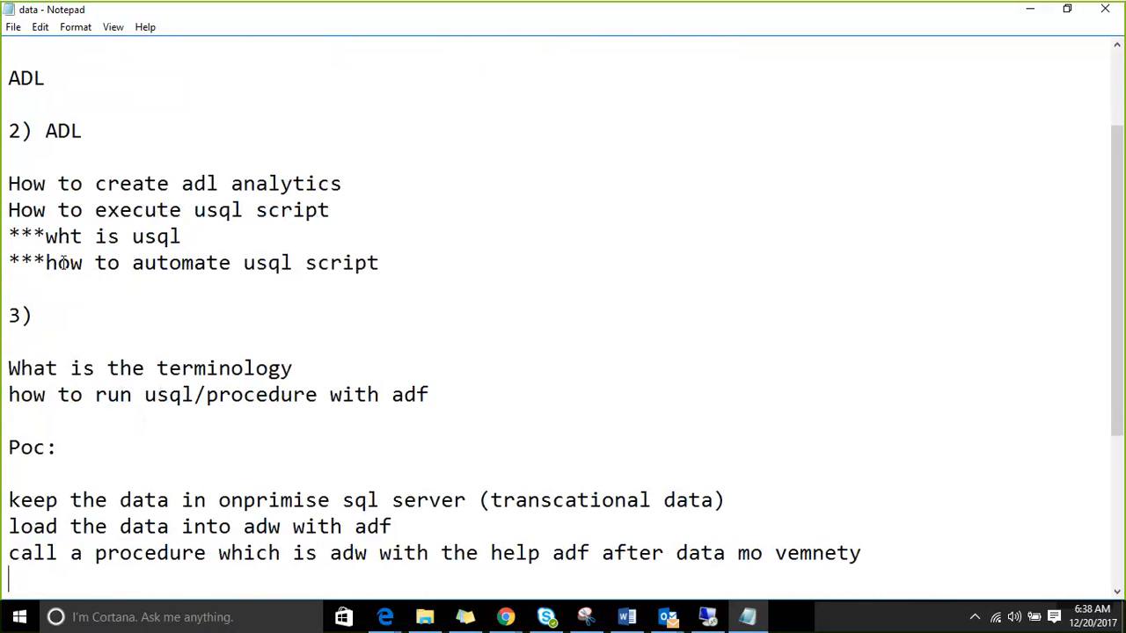
{"action": "type", "text": "scheduling"}
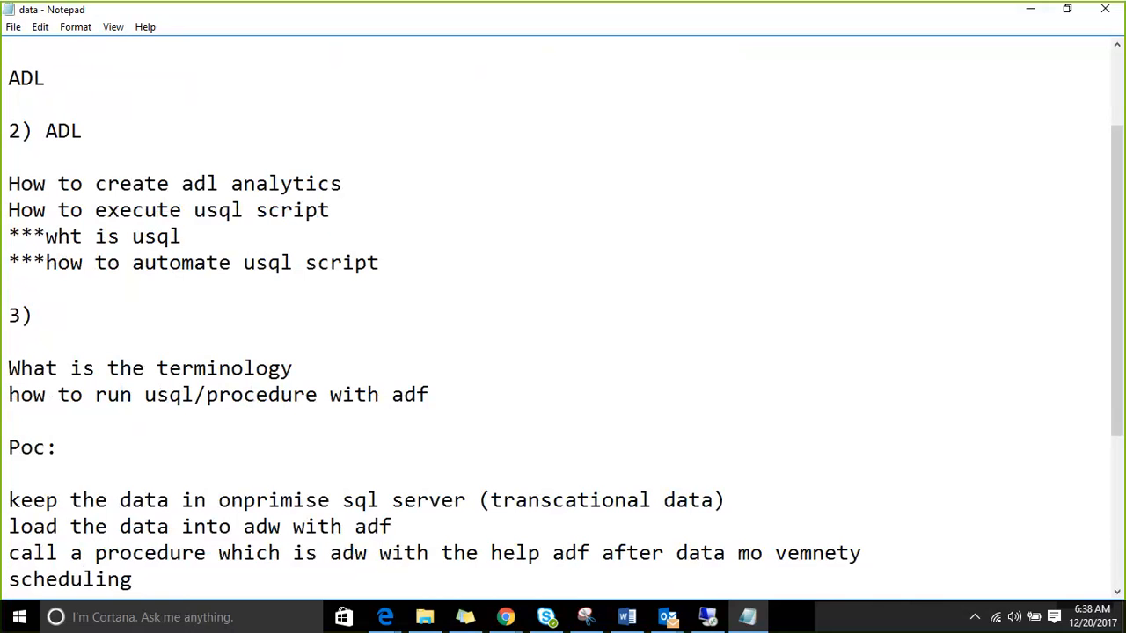
{"action": "type", "text": " is"}
{"action": "key", "text": "shift+Home"}
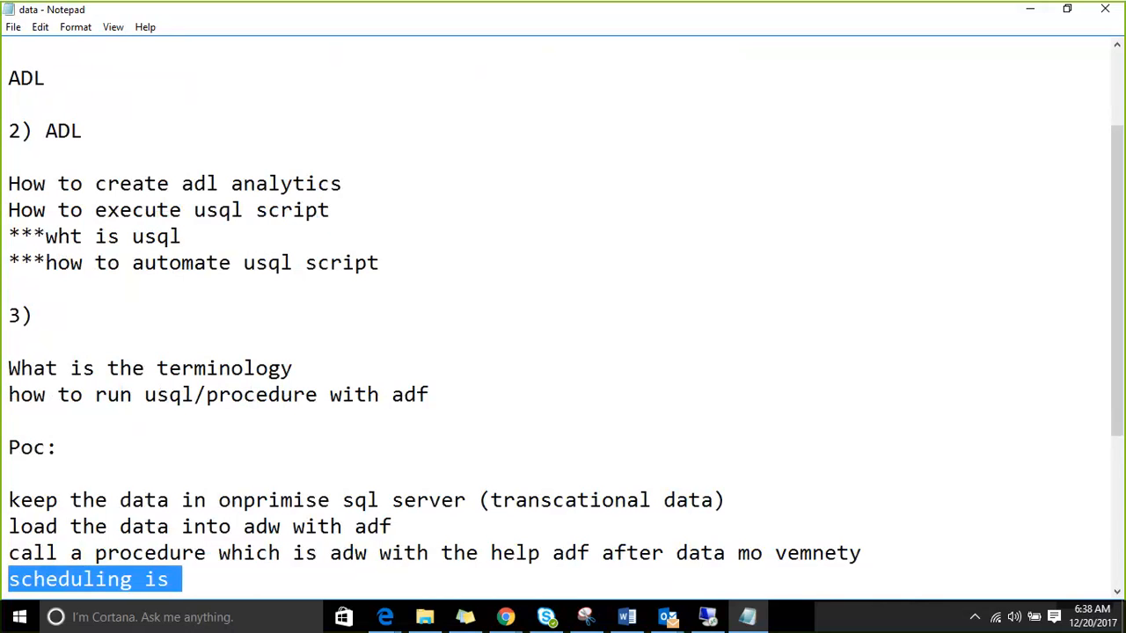
{"action": "key", "text": "BackSpace"}
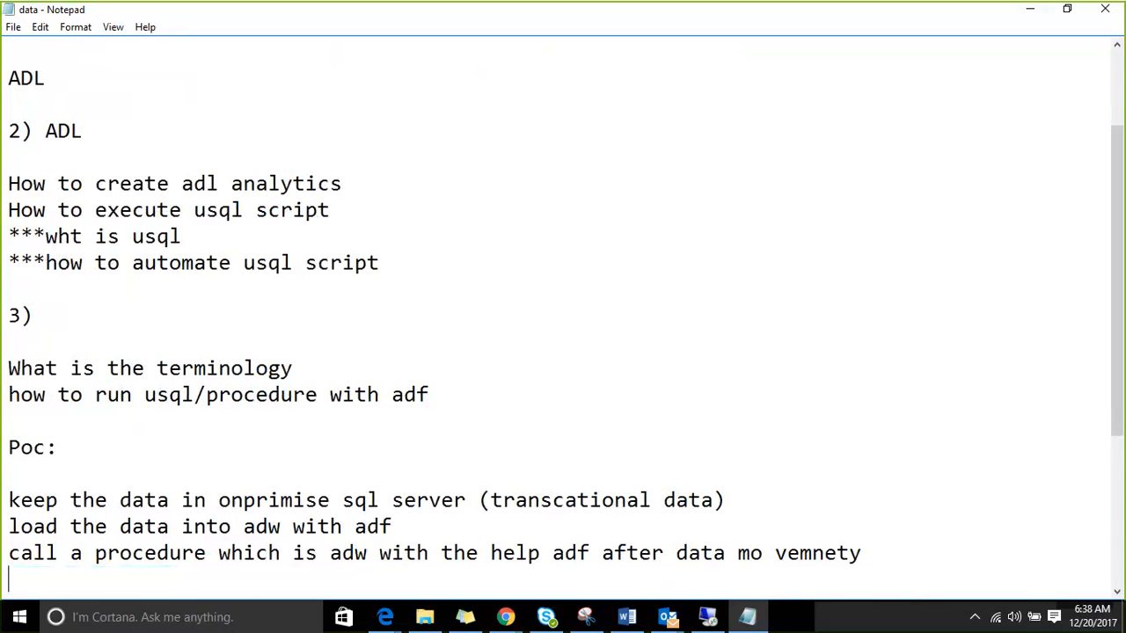
{"action": "key", "text": "shift+Up"}
{"action": "key", "text": "shift+Up"}
{"action": "key", "text": "shift+Up"}
{"action": "key", "text": "shift+Up"}
{"action": "key", "text": "shift+Up"}
{"action": "key", "text": "shift+Up"}
{"action": "key", "text": "shift+Up"}
{"action": "key", "text": "shift+Up"}
{"action": "key", "text": "shift+Up"}
{"action": "key", "text": "shift+Up"}
{"action": "key", "text": "shift+Up"}
{"action": "key", "text": "shift+Up"}
{"action": "key", "text": "shift+Up"}
{"action": "key", "text": "shift+Up"}
{"action": "key", "text": "shift+Up"}
{"action": "key", "text": "shift+Up"}
{"action": "key", "text": "shift+Up"}
{"action": "key", "text": "shift+Up"}
{"action": "key", "text": "shift+Up"}
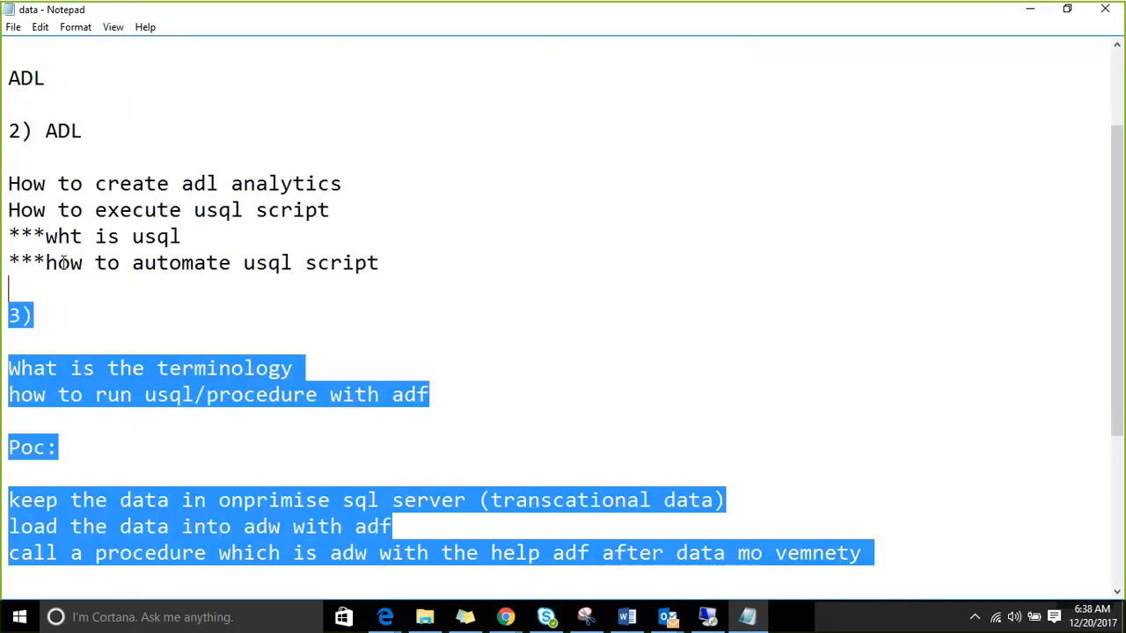
{"action": "key", "text": "shift+Up"}
{"action": "key", "text": "shift+Up"}
{"action": "key", "text": "shift+Up"}
{"action": "key", "text": "shift+Up"}
{"action": "key", "text": "shift+Up"}
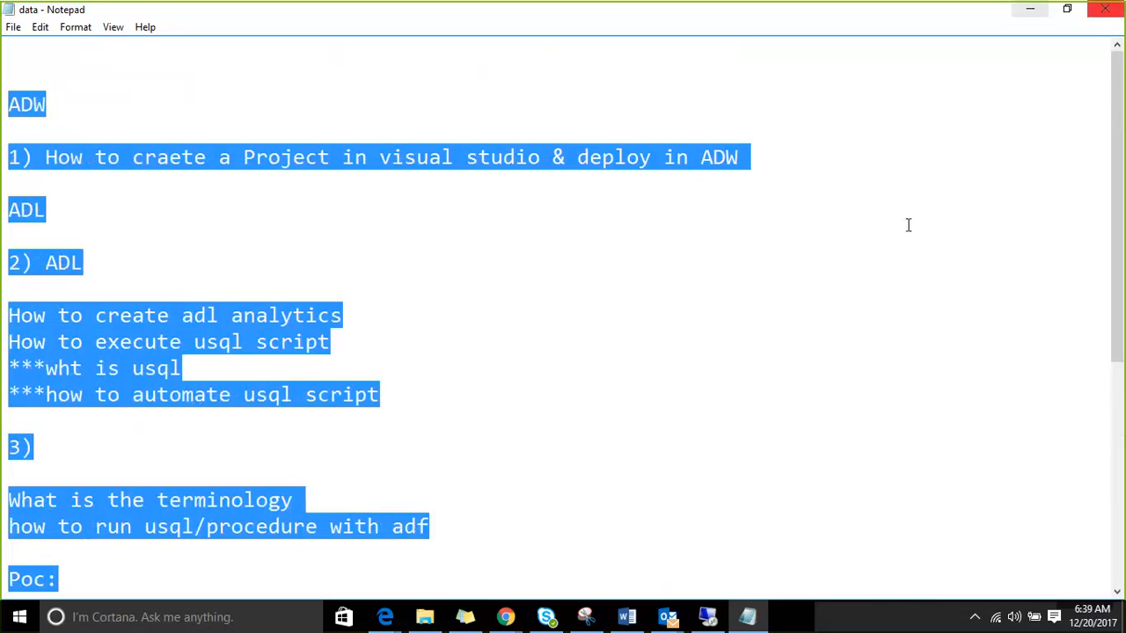
{"action": "scroll", "coordinate": [1002, 230], "scroll_direction": "down", "scroll_amount": 2}
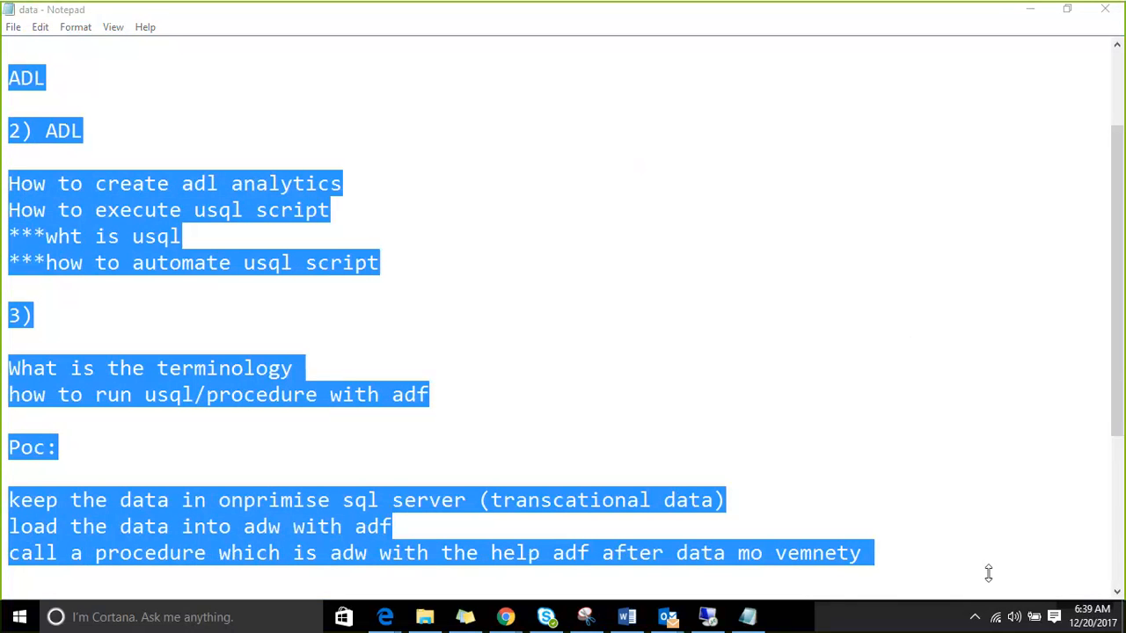
{"action": "left_click", "coordinate": [337, 255]}
{"action": "scroll", "coordinate": [259, 261], "scroll_direction": "up", "scroll_amount": 2}
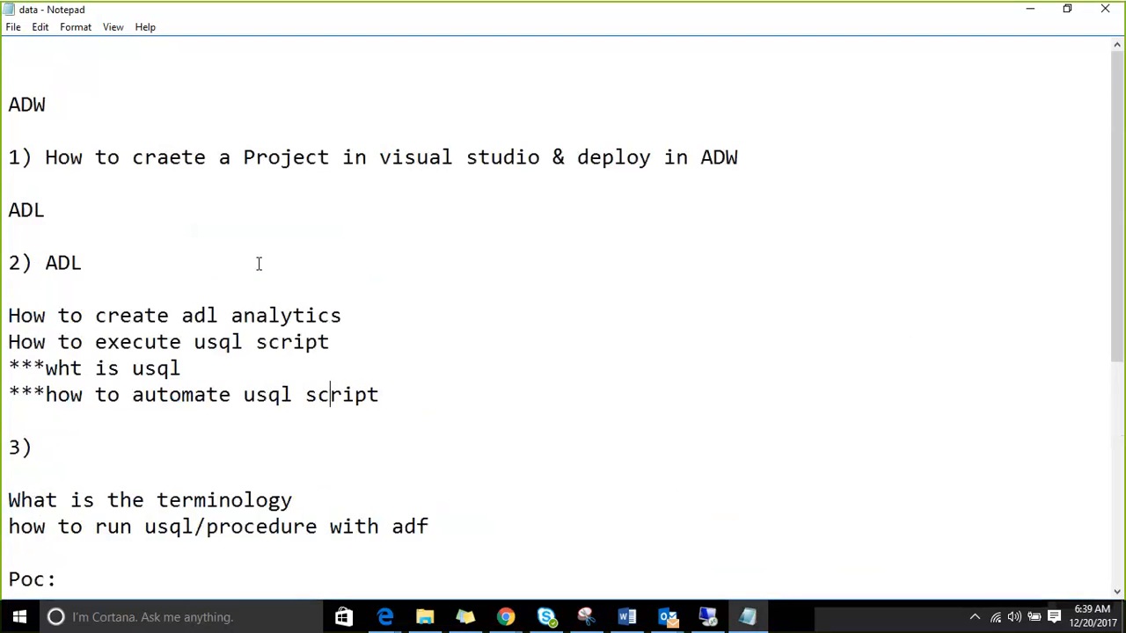
Below ADW item 1, add a line with the two owners' names separated by a slash.
{"action": "left_click", "coordinate": [568, 159]}
{"action": "key", "text": "End"}
{"action": "key", "text": "Return"}
{"action": "key", "text": "Return"}
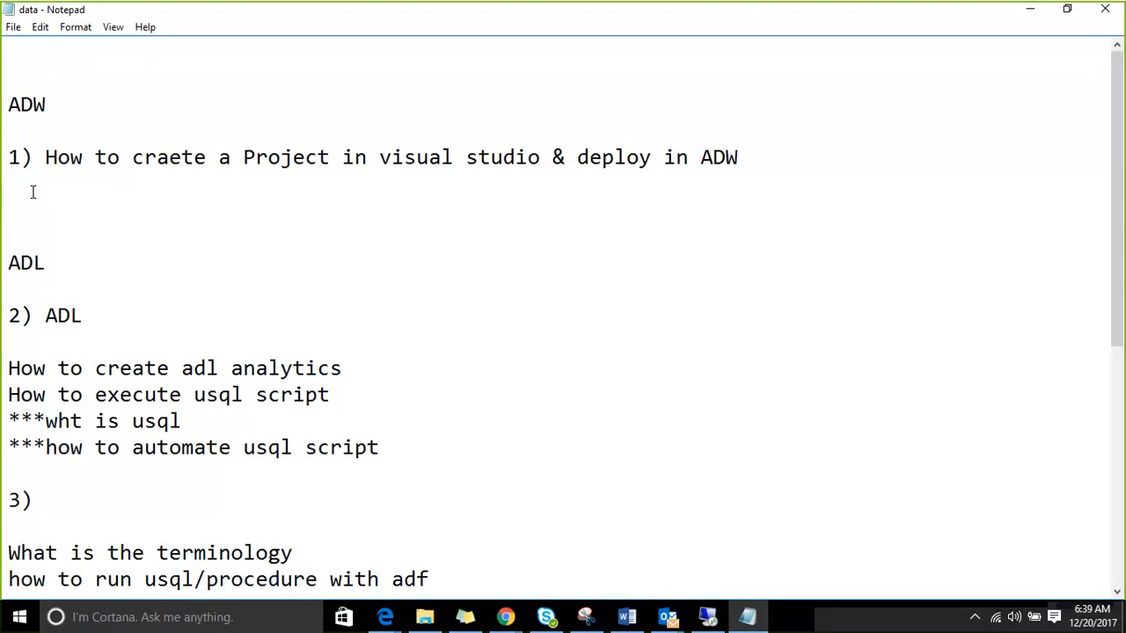
{"action": "type", "text": "Sreejith/Geethan"}
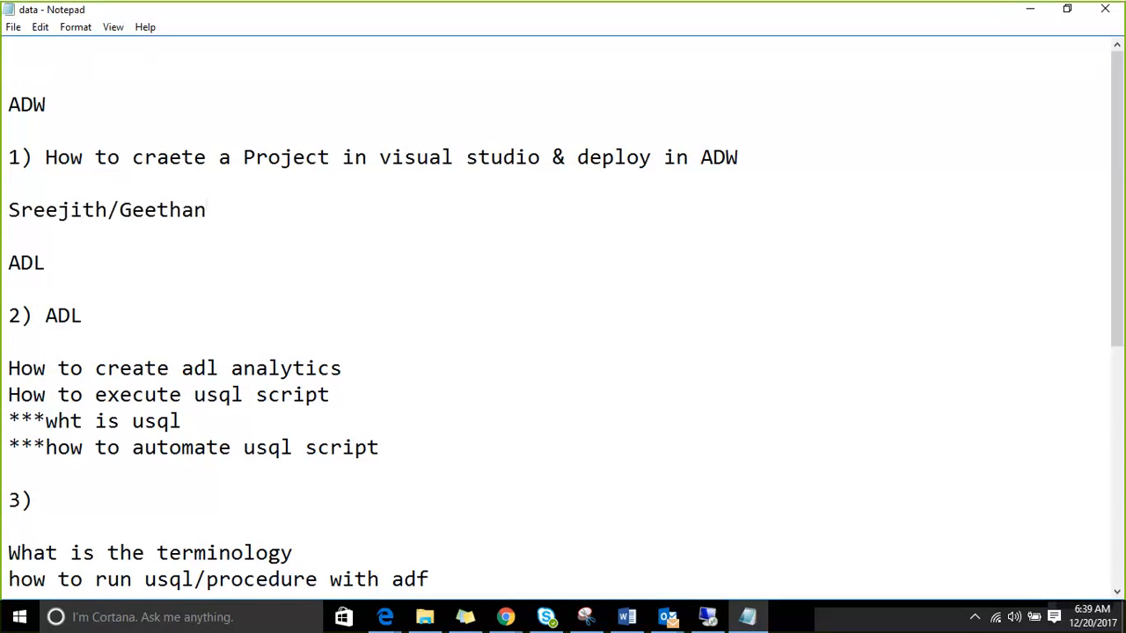
{"action": "key", "text": "shift+Left"}
{"action": "left_click_drag", "start_coordinate": [120, 211], "coordinate": [108, 210]}
Type a row of dashes on the blank line under 2) ADL.
{"action": "scroll", "coordinate": [219, 365], "scroll_direction": "down", "scroll_amount": 5}
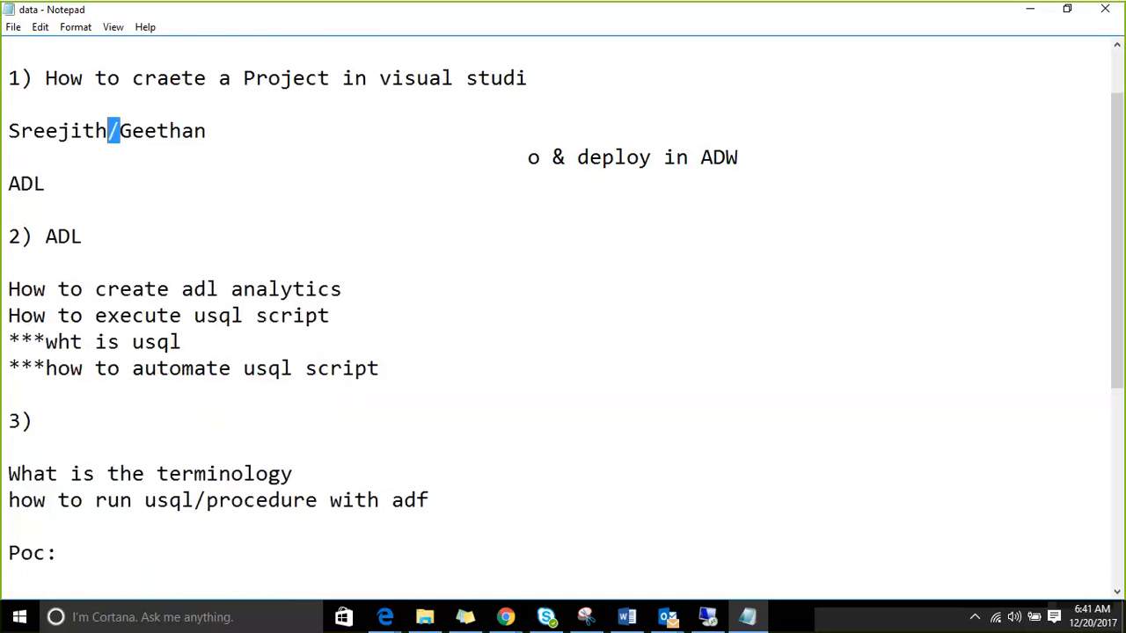
{"action": "left_click", "coordinate": [245, 367]}
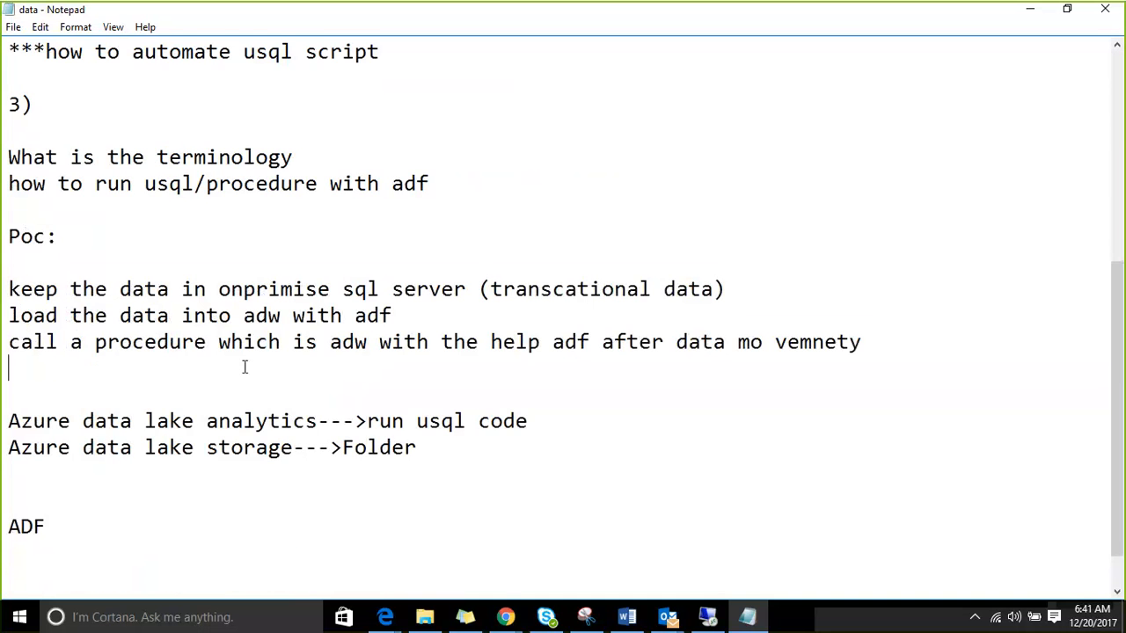
{"action": "left_click_drag", "start_coordinate": [245, 367], "coordinate": [180, 220]}
{"action": "scroll", "coordinate": [174, 282], "scroll_direction": "up", "scroll_amount": 5}
{"action": "left_click", "coordinate": [206, 212]}
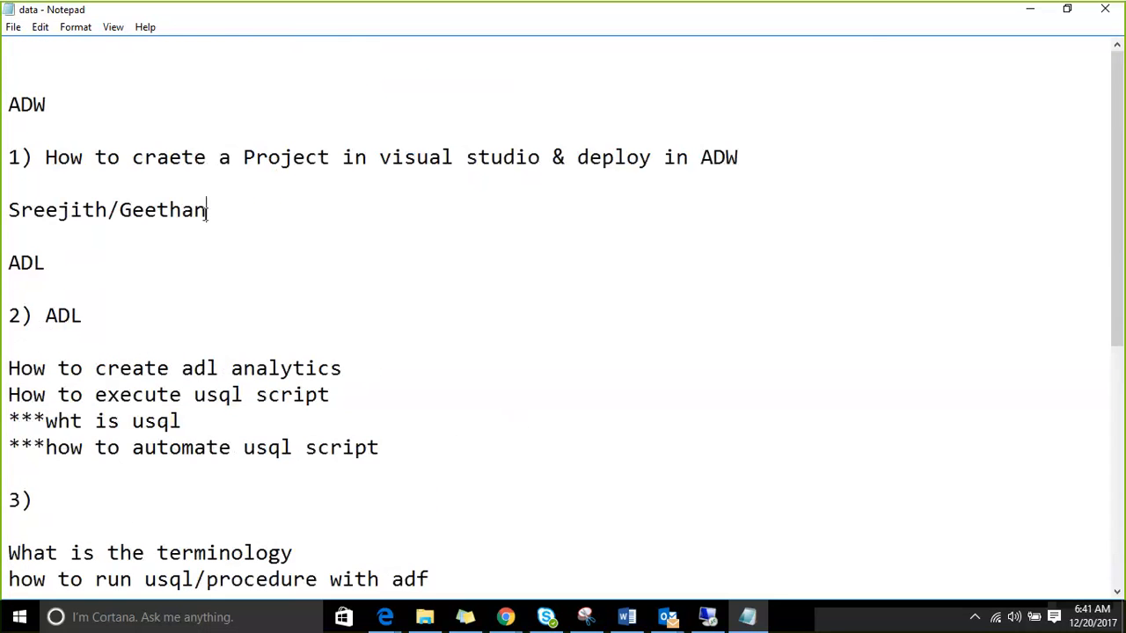
{"action": "left_click", "coordinate": [136, 325]}
{"action": "left_click", "coordinate": [8, 286]}
{"action": "type", "text": "-----------------------------------------------------"}
Append '---->' and the owner's name to the '***how to automate usql script' line.
{"action": "key", "text": "Down"}
{"action": "key", "text": "Down"}
{"action": "key", "text": "Down"}
{"action": "key", "text": "Down"}
{"action": "key", "text": "Down"}
{"action": "key", "text": "End"}
{"action": "key", "text": "Down"}
{"action": "key", "text": "End"}
{"action": "type", "text": "---->"}
{"action": "type", "text": "krishna"}
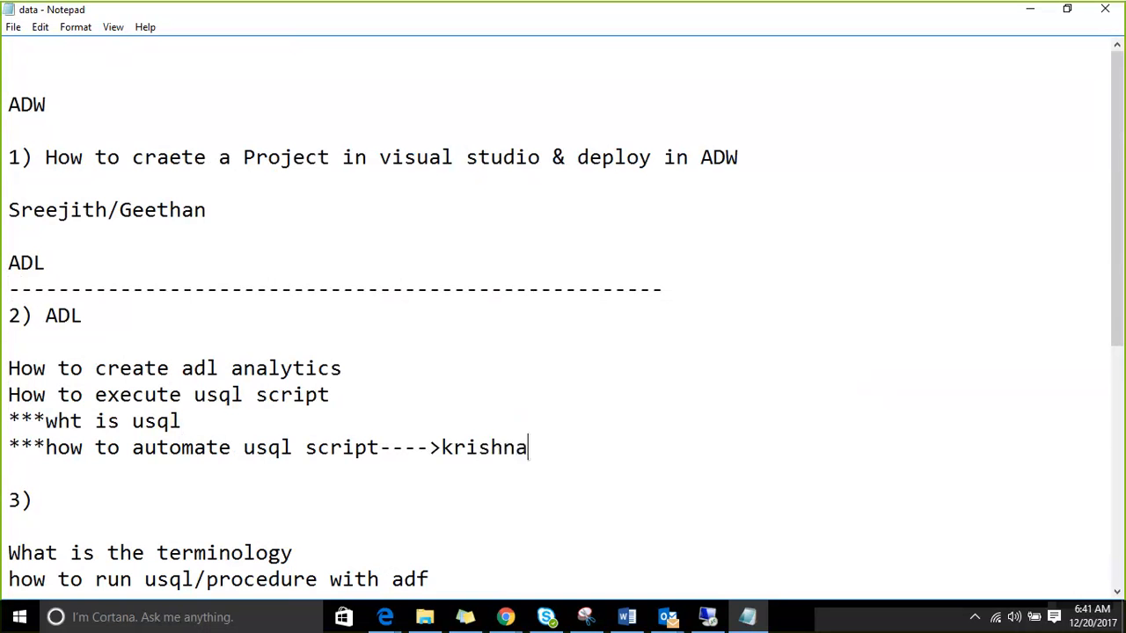
Delete the first asterisk from the 'wht is usql' line, undoing an accidental paste.
{"action": "key", "text": "shift+Left"}
{"action": "key", "text": "shift+Left"}
{"action": "key", "text": "shift+Left"}
{"action": "key", "text": "shift+Left"}
{"action": "key", "text": "shift+Left"}
{"action": "key", "text": "shift+Left"}
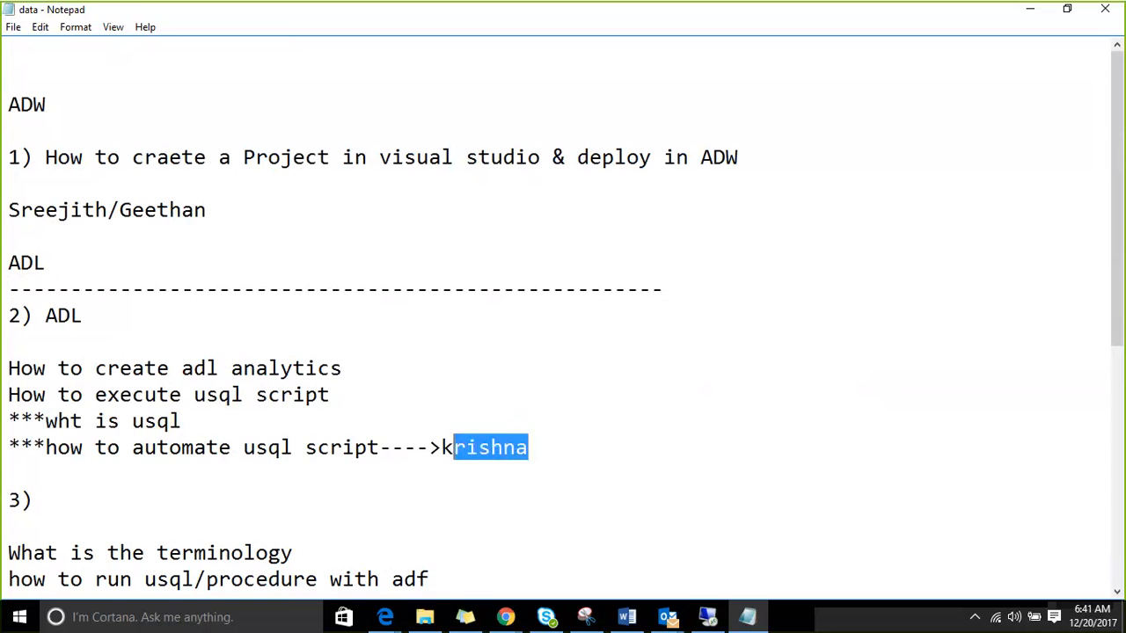
{"action": "key", "text": "Left"}
{"action": "key", "text": "Left"}
{"action": "key", "text": "Left"}
{"action": "key", "text": "Left"}
{"action": "key", "text": "Left"}
{"action": "key", "text": "Left"}
{"action": "key", "text": "Left"}
{"action": "key", "text": "shift+Home"}
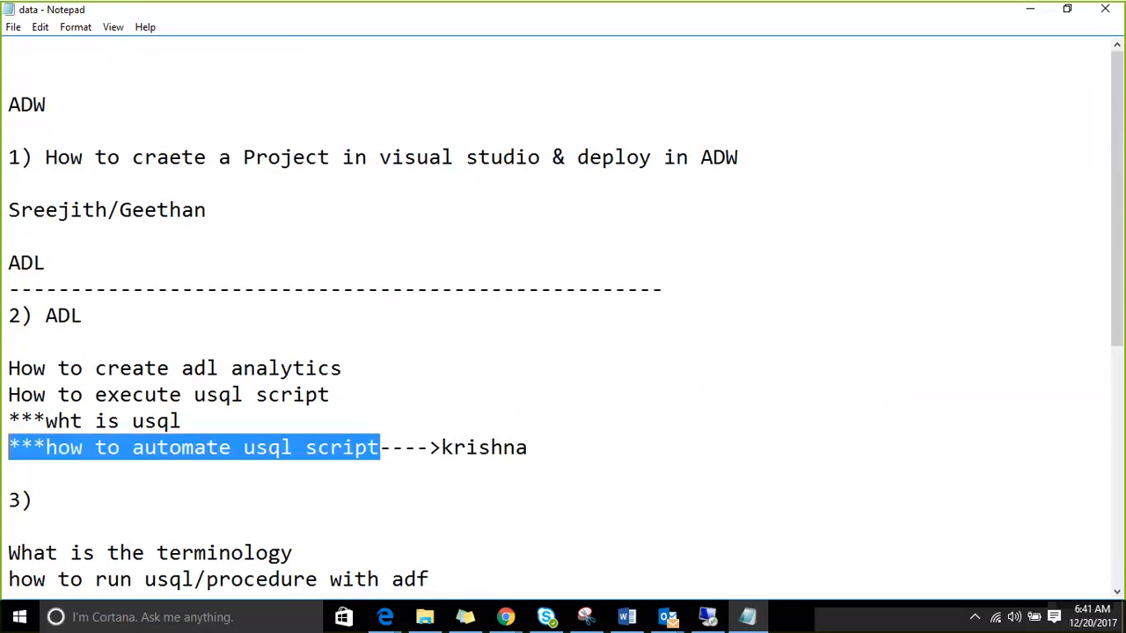
{"action": "key", "text": "Up"}
{"action": "key", "text": "shift+Right"}
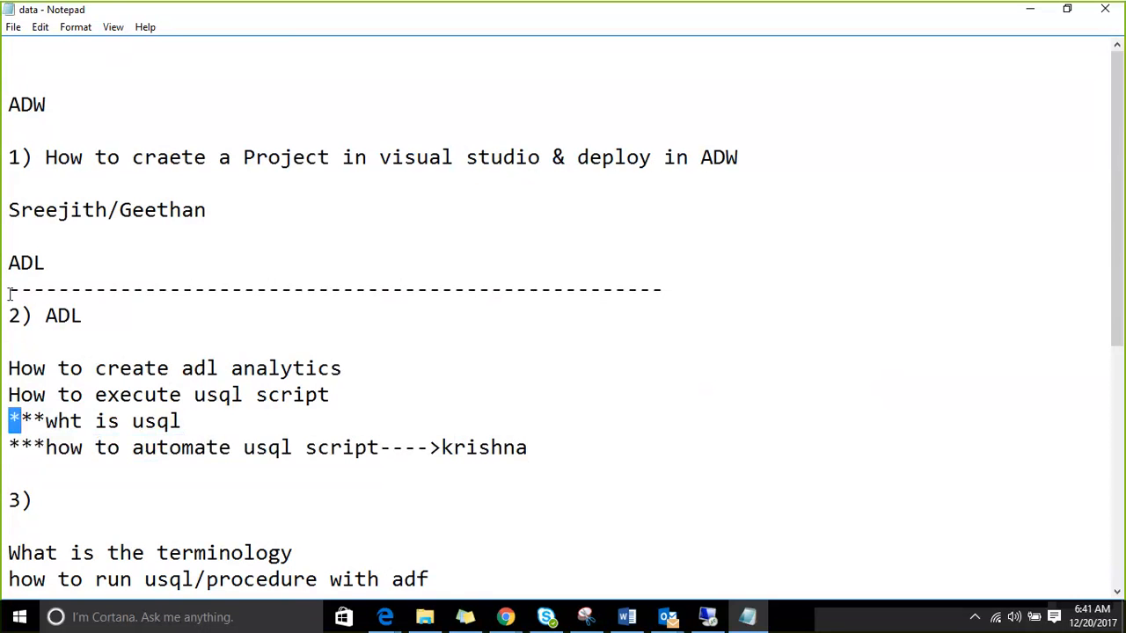
{"action": "key", "text": "Delete"}
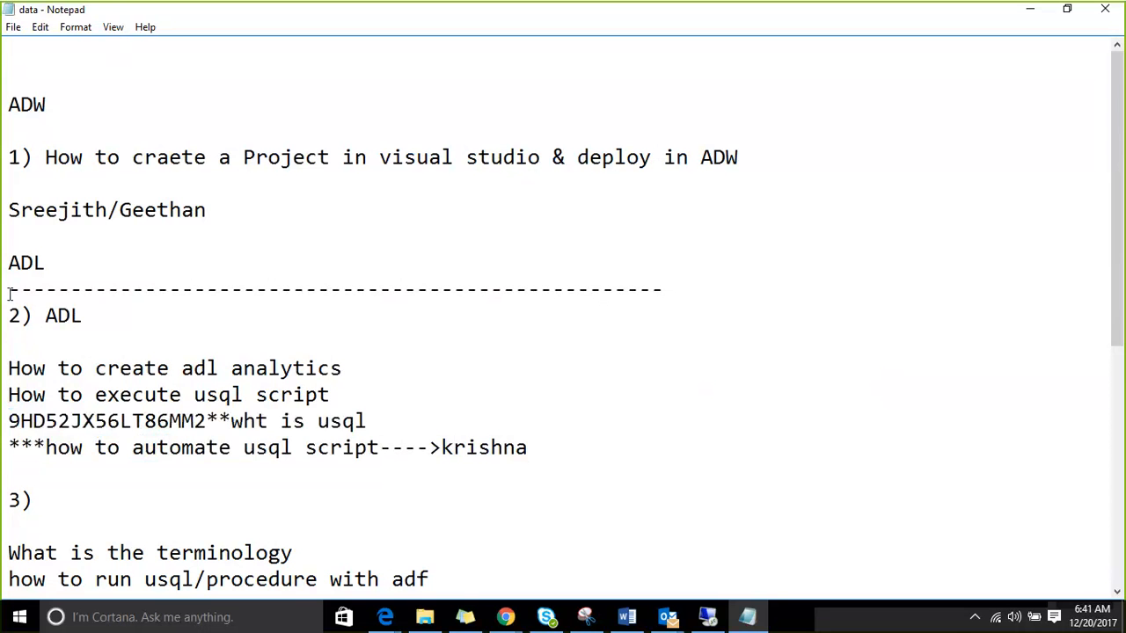
{"action": "key", "text": "ctrl+z"}
Review the ADL task lines by selecting and deselecting them, ending on the automate usql line.
{"action": "key", "text": "Up"}
{"action": "key", "text": "Up"}
{"action": "key", "text": "Up"}
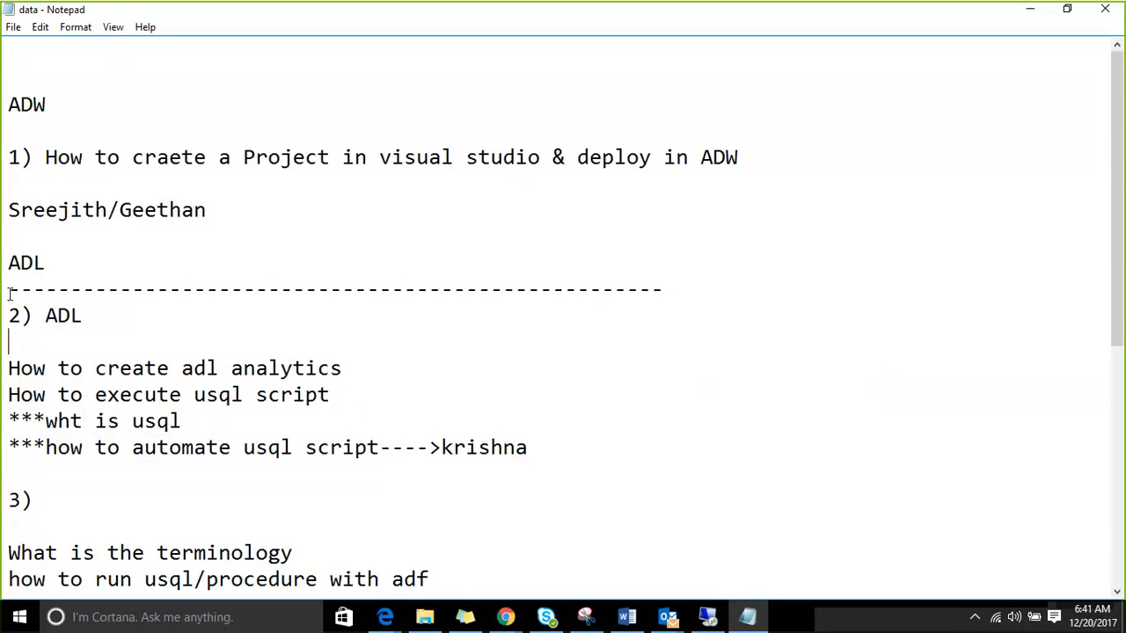
{"action": "key", "text": "Down"}
{"action": "key", "text": "shift+Down"}
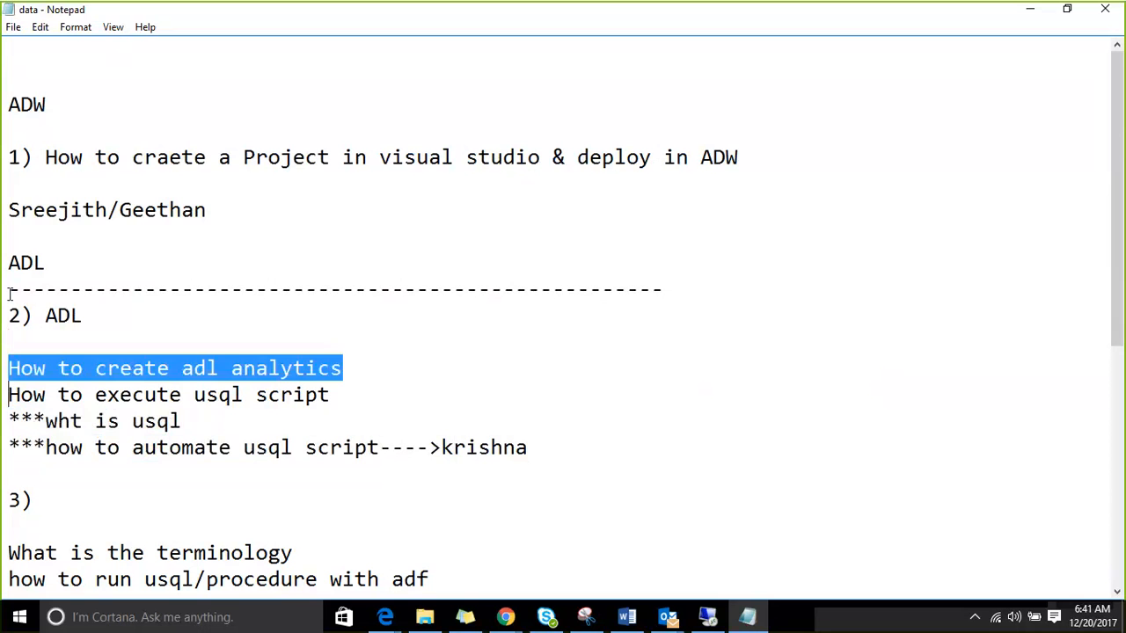
{"action": "key", "text": "Down"}
{"action": "key", "text": "Down"}
{"action": "key", "text": "Down"}
{"action": "key", "text": "Down"}
{"action": "key", "text": "Down"}
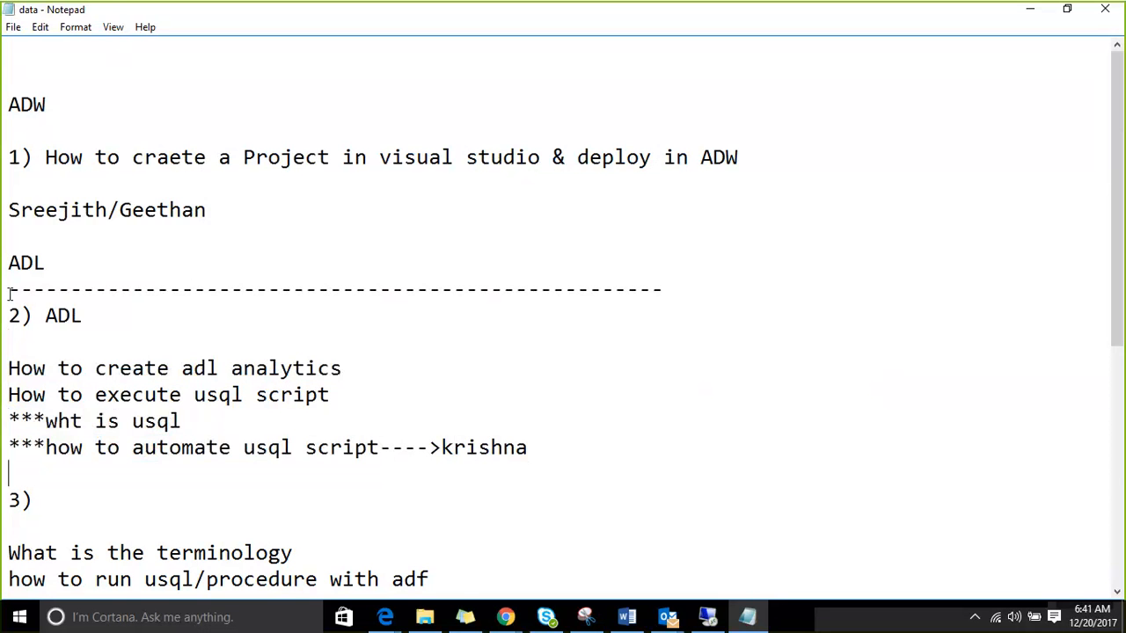
{"action": "key", "text": "Up"}
{"action": "key", "text": "Up"}
{"action": "key", "text": "shift+Up"}
{"action": "key", "text": "shift+Up"}
{"action": "key", "text": "shift+Up"}
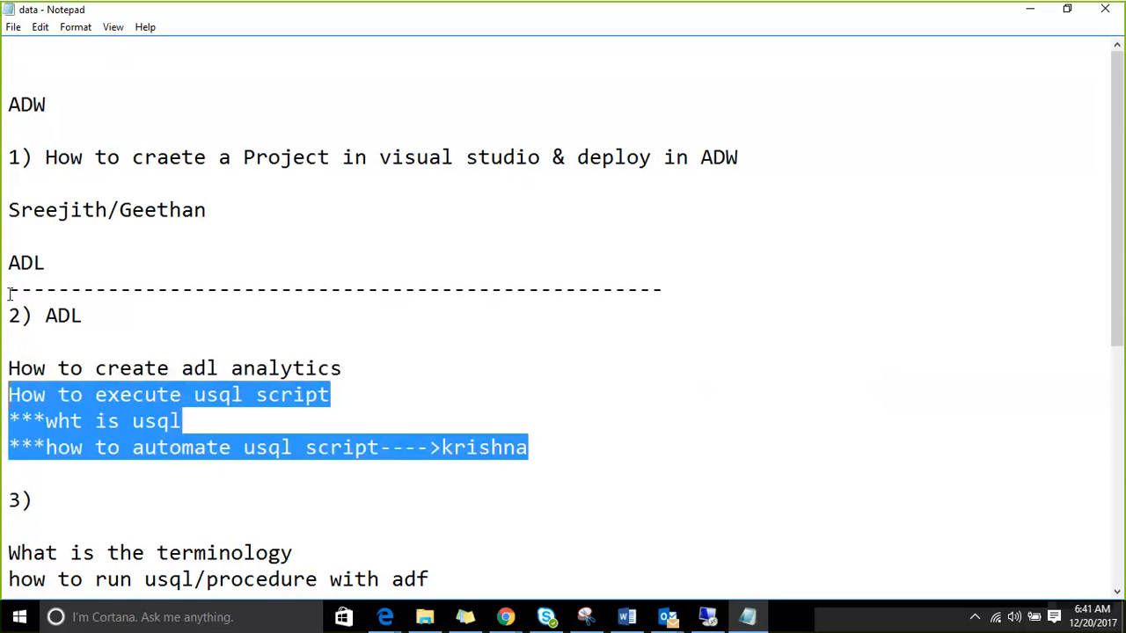
{"action": "key", "text": "shift+Up"}
{"action": "key", "text": "Down"}
{"action": "key", "text": "Down"}
{"action": "key", "text": "Down"}
{"action": "key", "text": "Down"}
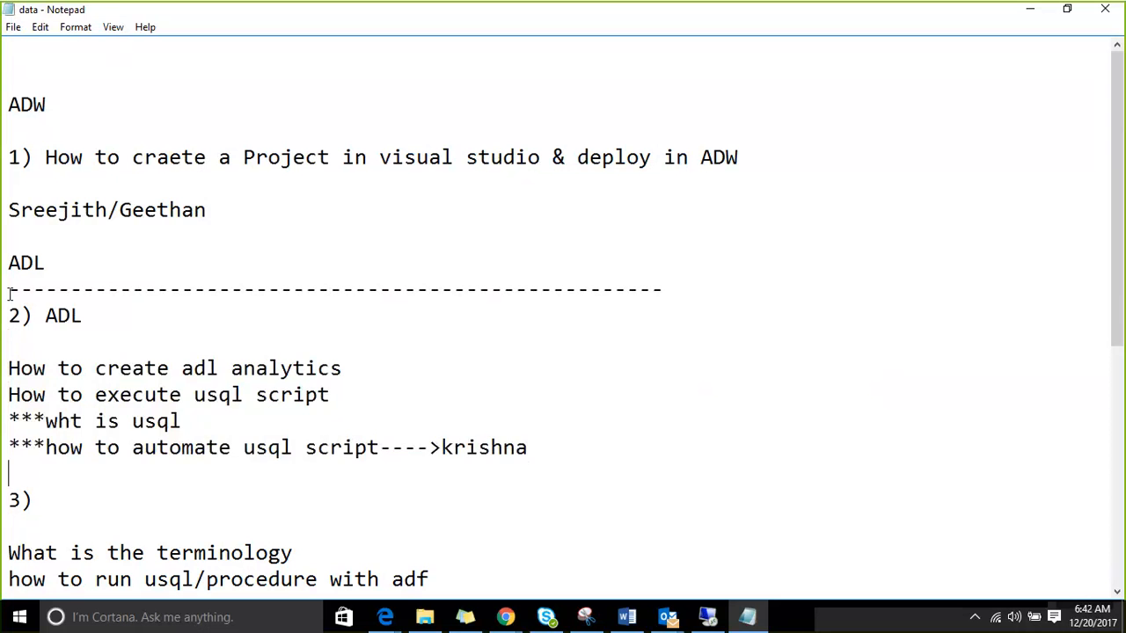
{"action": "key", "text": "shift+Up"}
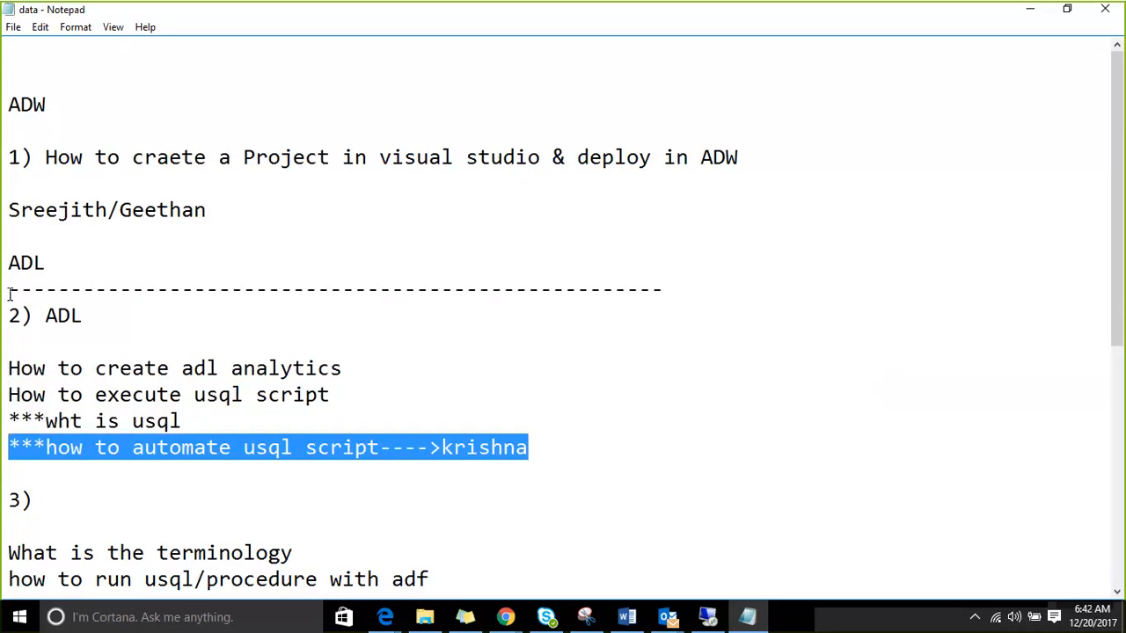
{"action": "key", "text": "shift+Up"}
{"action": "key", "text": "shift+Up"}
{"action": "key", "text": "shift+Up"}
{"action": "key", "text": "Right"}
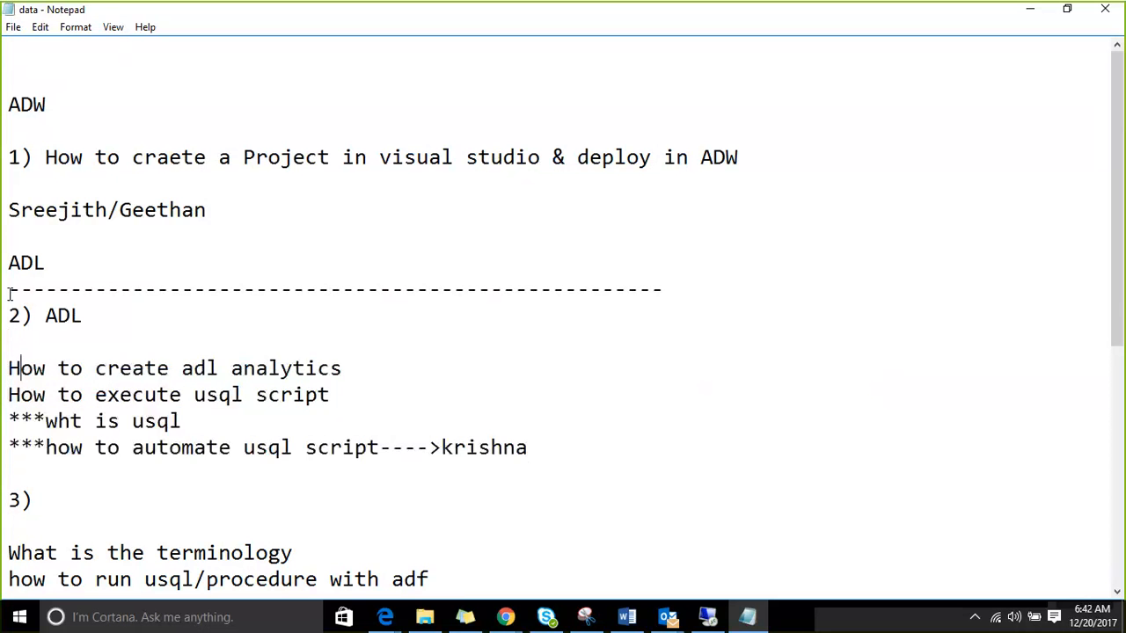
{"action": "key", "text": "Down"}
{"action": "key", "text": "Down"}
{"action": "key", "text": "Down"}
{"action": "key", "text": "Right"}
{"action": "key", "text": "Right"}
{"action": "key", "text": "Right"}
{"action": "key", "text": "Right"}
{"action": "key", "text": "Right"}
{"action": "key", "text": "Right"}
{"action": "key", "text": "Right"}
{"action": "key", "text": "Right"}
{"action": "key", "text": "Right"}
{"action": "key", "text": "Right"}
{"action": "key", "text": "Right"}
{"action": "key", "text": "Right"}
{"action": "key", "text": "Right"}
{"action": "key", "text": "Right"}
{"action": "key", "text": "Right"}
{"action": "key", "text": "Right"}
{"action": "key", "text": "Right"}
{"action": "key", "text": "Right"}
{"action": "key", "text": "Right"}
{"action": "key", "text": "Right"}
Add an arrow '---->' after the 'What is the terminology' topic.
{"action": "left_click", "coordinate": [603, 466]}
{"action": "scroll", "coordinate": [595, 430], "scroll_direction": "down", "scroll_amount": 3}
{"action": "scroll", "coordinate": [595, 430], "scroll_direction": "down", "scroll_amount": 2}
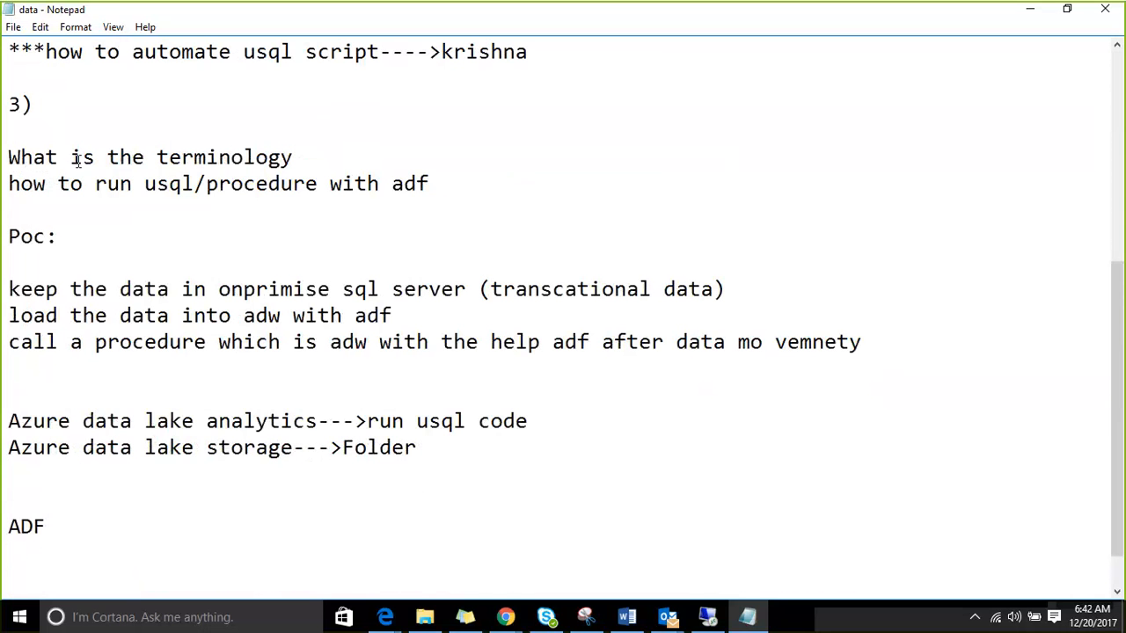
{"action": "left_click", "coordinate": [299, 155]}
{"action": "type", "text": "---->"}
{"action": "key", "text": "Down"}
{"action": "key", "text": "Right"}
{"action": "key", "text": "Right"}
{"action": "key", "text": "Right"}
{"action": "key", "text": "Right"}
{"action": "key", "text": "Up"}
{"action": "key", "text": "Up"}
{"action": "key", "text": "Down"}
{"action": "key", "text": "Down"}
Type the two owners' names, separated by a slash, after the terminology arrow.
{"action": "left_click", "coordinate": [414, 155]}
{"action": "type", "text": "Geetan/"}
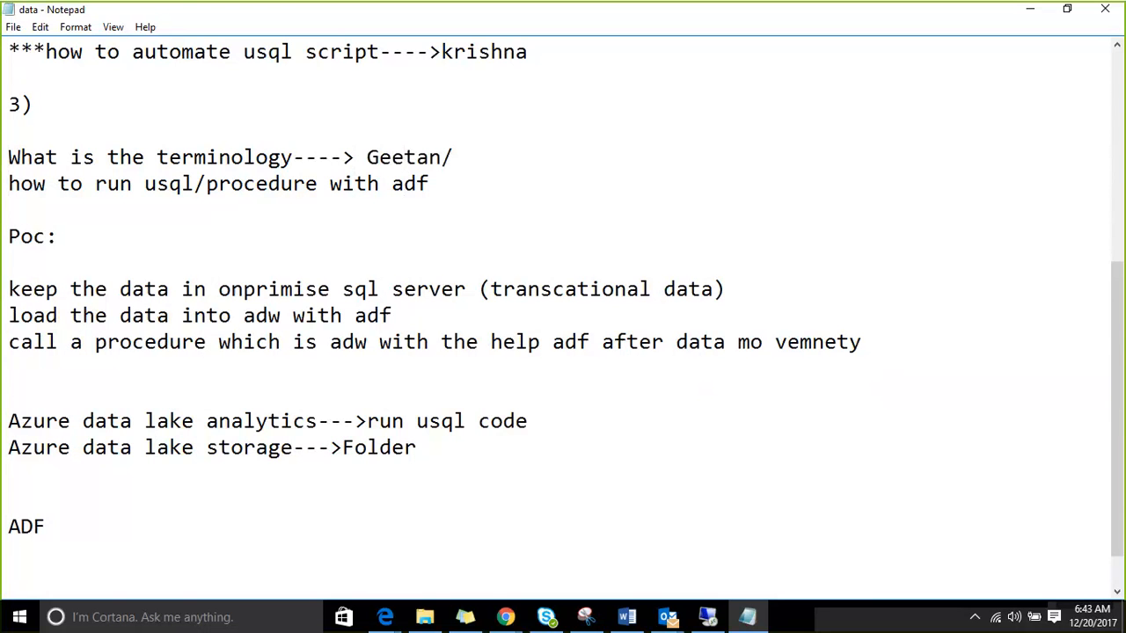
{"action": "type", "text": "venkatram"}
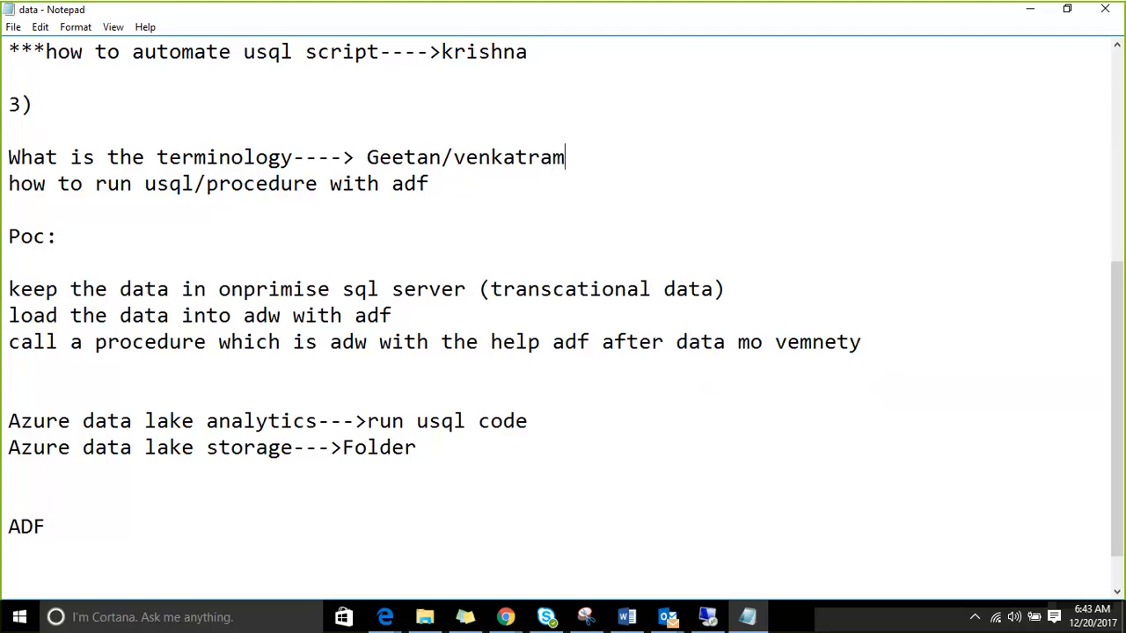
{"action": "key", "text": "BackSpace"}
{"action": "key", "text": "BackSpace"}
{"action": "key", "text": "BackSpace"}
{"action": "key", "text": "BackSpace"}
{"action": "key", "text": "BackSpace"}
{"action": "key", "text": "BackSpace"}
{"action": "key", "text": "BackSpace"}
{"action": "key", "text": "BackSpace"}
{"action": "key", "text": "BackSpace"}
{"action": "key", "text": "BackSpace"}
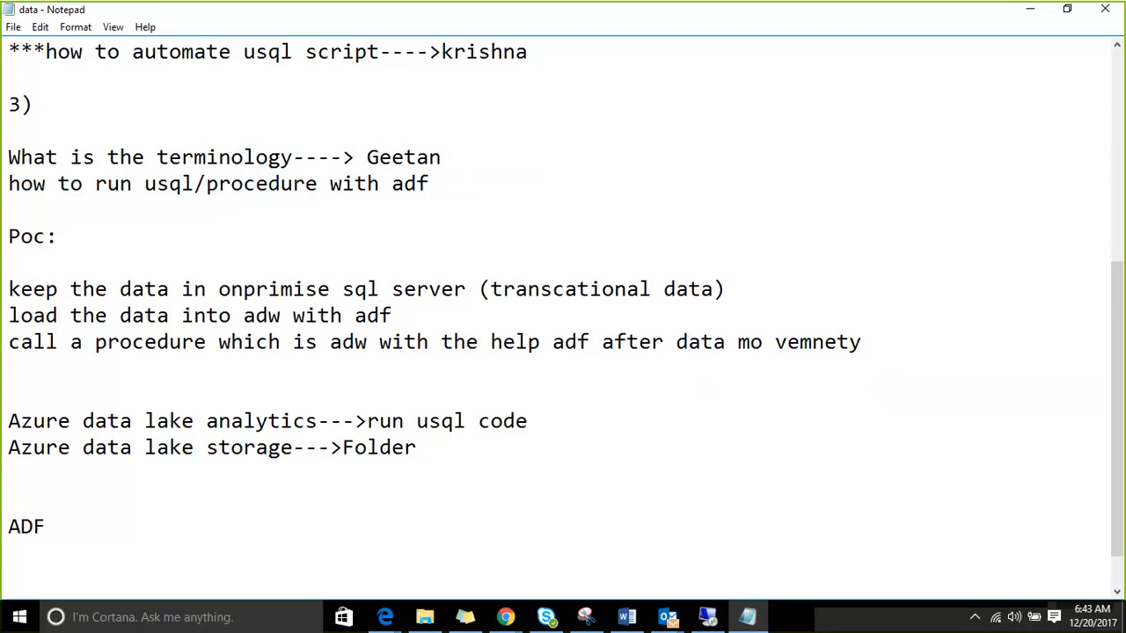
{"action": "type", "text": "krishnaveni"}
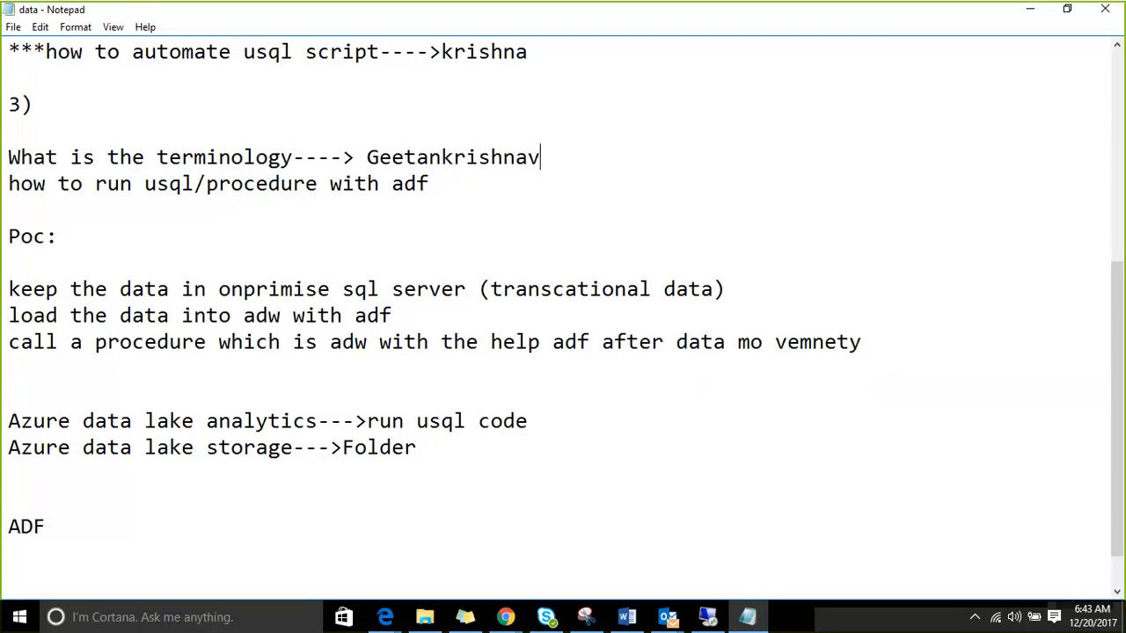
{"action": "key", "text": "Left"}
{"action": "key", "text": "Left"}
{"action": "key", "text": "Left"}
{"action": "key", "text": "Left"}
{"action": "key", "text": "Left"}
{"action": "key", "text": "Left"}
{"action": "key", "text": "Left"}
{"action": "key", "text": "Left"}
{"action": "key", "text": "Left"}
{"action": "key", "text": "Left"}
{"action": "key", "text": "Left"}
{"action": "type", "text": "/"}
{"action": "key", "text": "Left"}
{"action": "key", "text": "Left"}
{"action": "key", "text": "Left"}
{"action": "key", "text": "Left"}
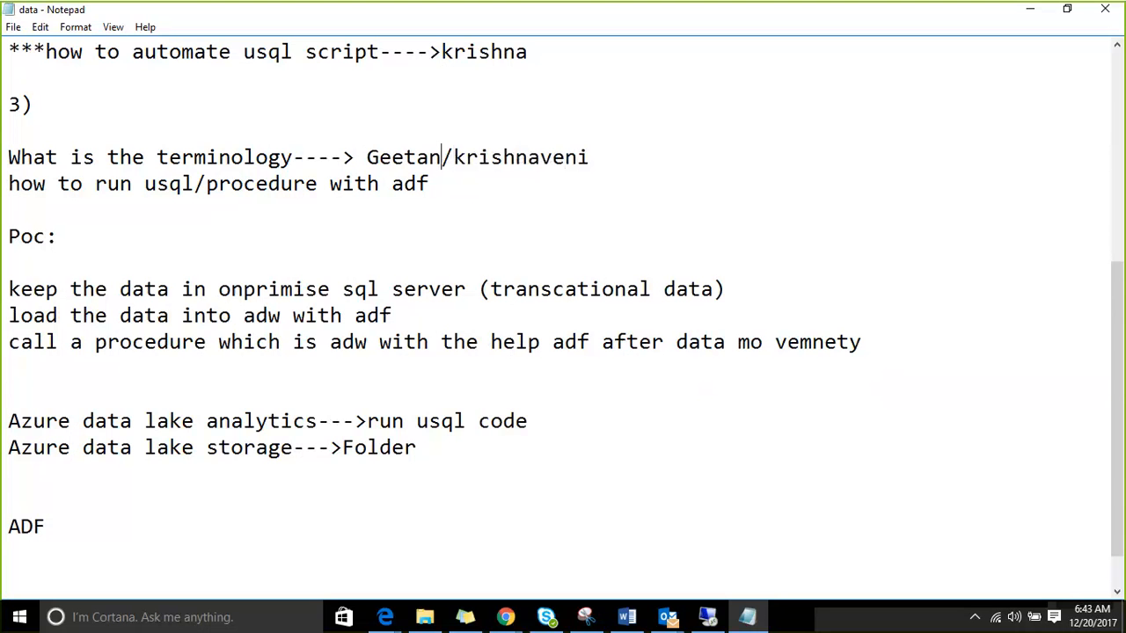
{"action": "key", "text": "Left"}
{"action": "key", "text": "Left"}
{"action": "key", "text": "Left"}
Copy those owners and paste them after '--->' on the run-usql/procedure-with-adf line.
{"action": "key", "text": "shift+End"}
{"action": "key", "text": "ctrl+c"}
{"action": "key", "text": "Down"}
{"action": "type", "text": "--->"}
{"action": "key", "text": "ctrl+v"}
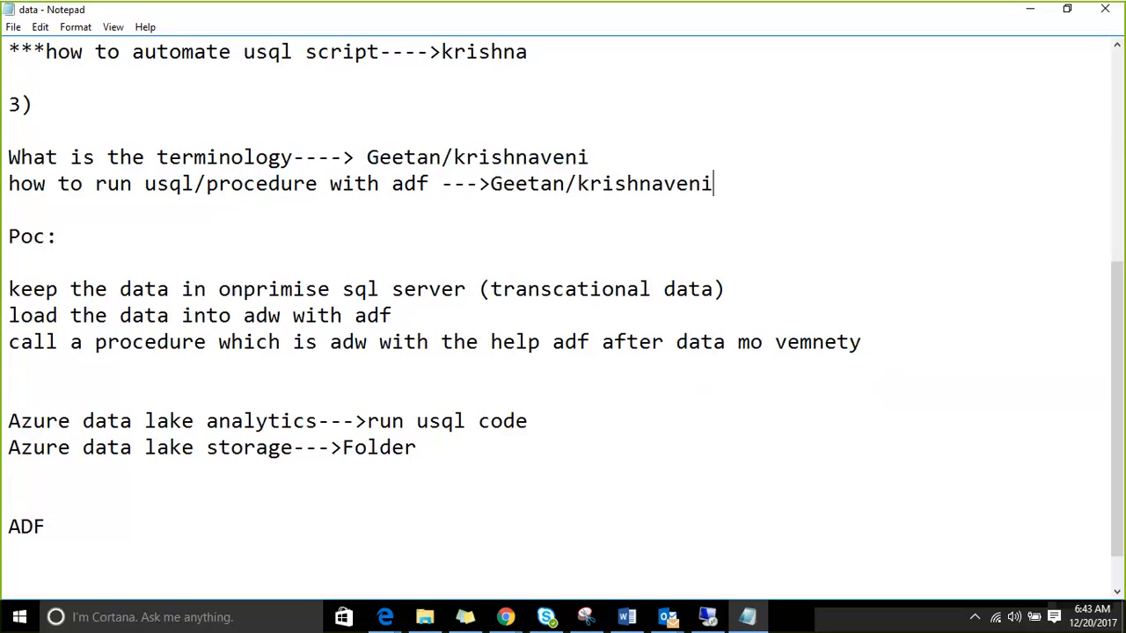
{"action": "key", "text": "shift+Up"}
{"action": "key", "text": "shift+Home"}
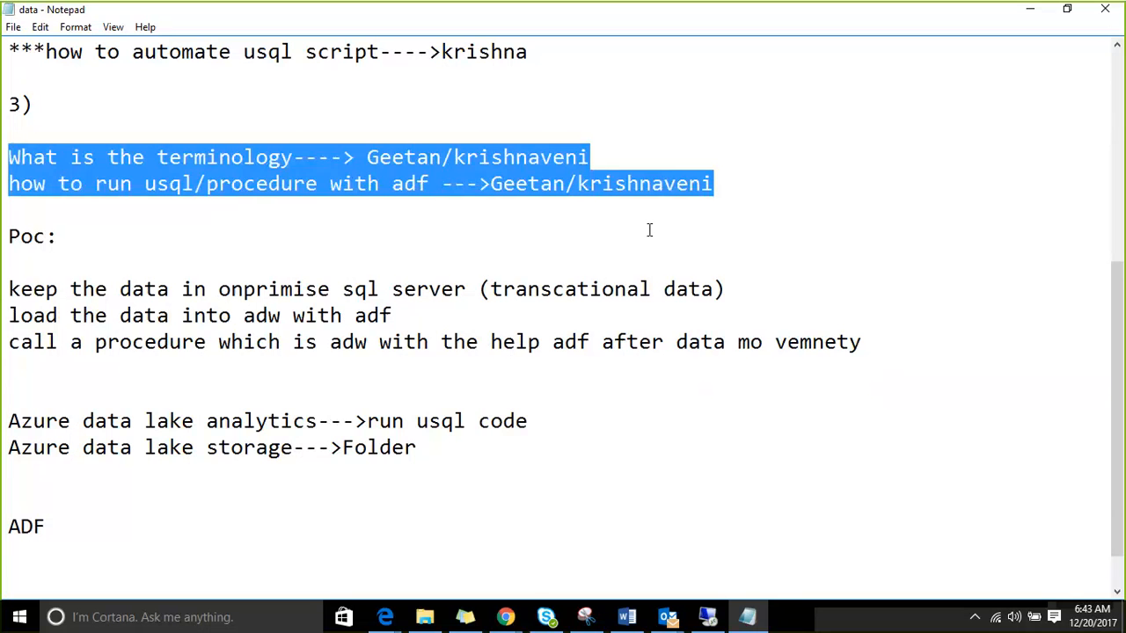
Move the Azure data lake analytics and storage lines below ADF.
{"action": "key", "text": "Down"}
{"action": "key", "text": "Down"}
{"action": "key", "text": "Down"}
{"action": "key", "text": "Down"}
{"action": "key", "text": "Down"}
{"action": "key", "text": "Down"}
{"action": "key", "text": "Down"}
{"action": "key", "text": "Down"}
{"action": "key", "text": "Down"}
{"action": "key", "text": "Down"}
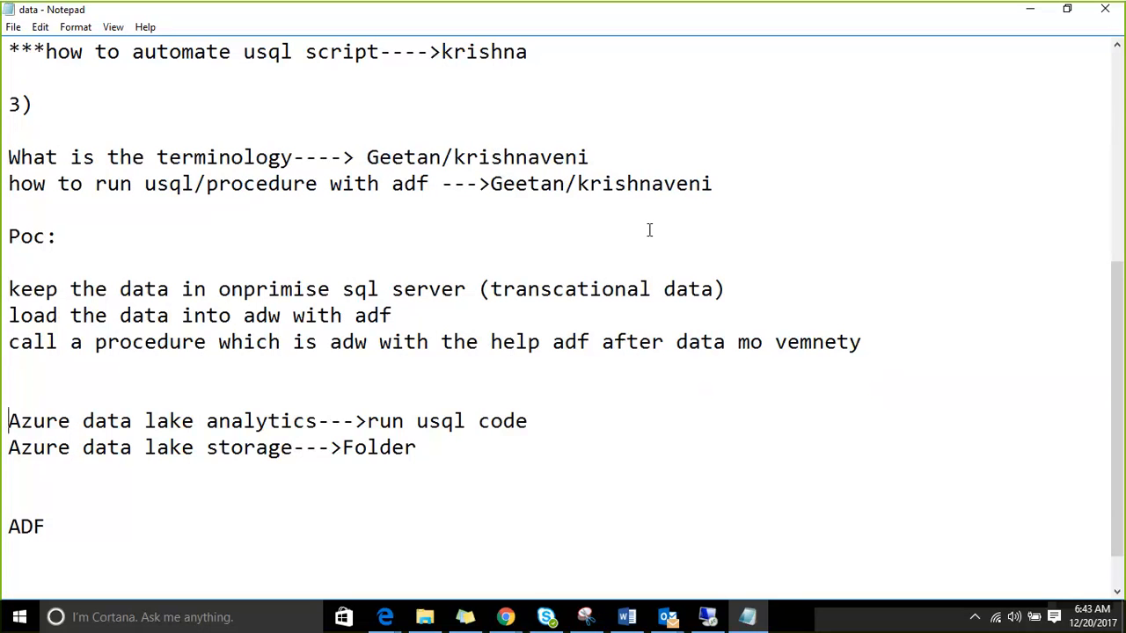
{"action": "key", "text": "shift+Down"}
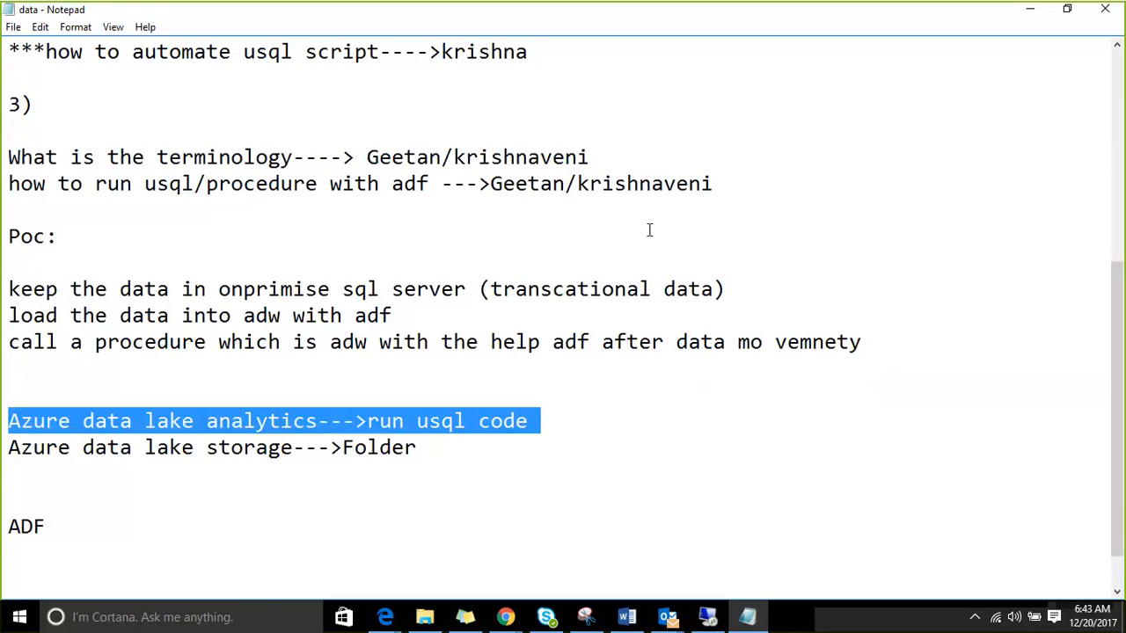
{"action": "key", "text": "shift+Down"}
{"action": "key", "text": "ctrl+x"}
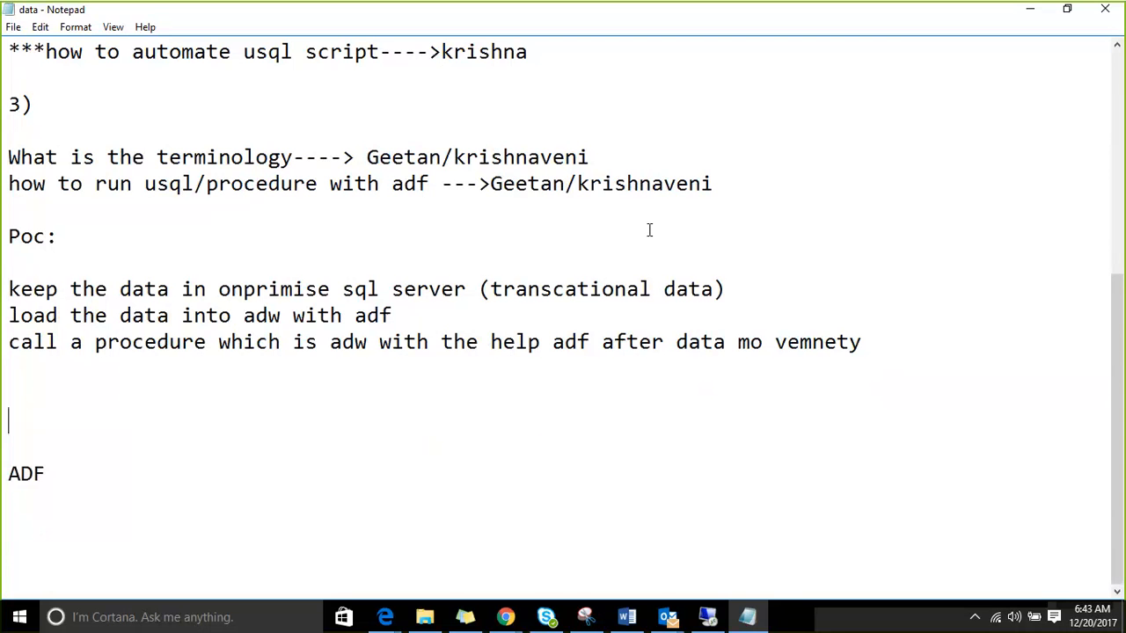
{"action": "key", "text": "Down"}
{"action": "key", "text": "Down"}
{"action": "key", "text": "Down"}
{"action": "key", "text": "Down"}
{"action": "key", "text": "Down"}
{"action": "key", "text": "ctrl+v"}
Under Poc:, add 'Oracle/' and 'sql server' on separate lines.
{"action": "key", "text": "Up"}
{"action": "key", "text": "Up"}
{"action": "key", "text": "Up"}
{"action": "key", "text": "Up"}
{"action": "key", "text": "Up"}
{"action": "key", "text": "Up"}
{"action": "key", "text": "Up"}
{"action": "key", "text": "Up"}
{"action": "key", "text": "Up"}
{"action": "key", "text": "Up"}
{"action": "key", "text": "Up"}
{"action": "key", "text": "Up"}
{"action": "key", "text": "Up"}
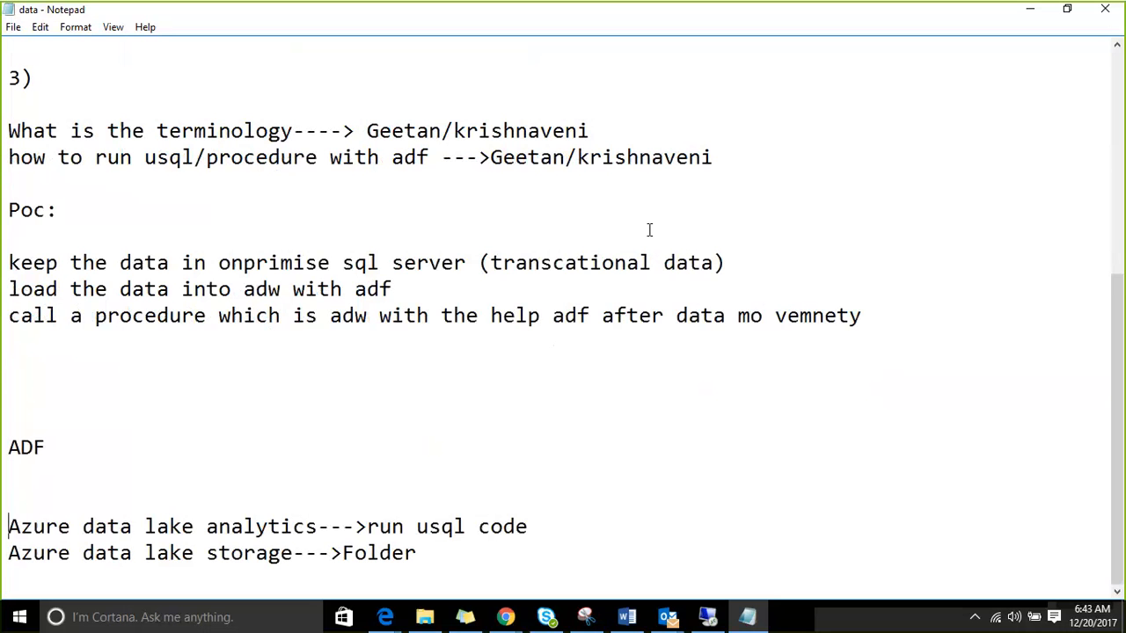
{"action": "key", "text": "Return"}
{"action": "key", "text": "Return"}
{"action": "key", "text": "Return"}
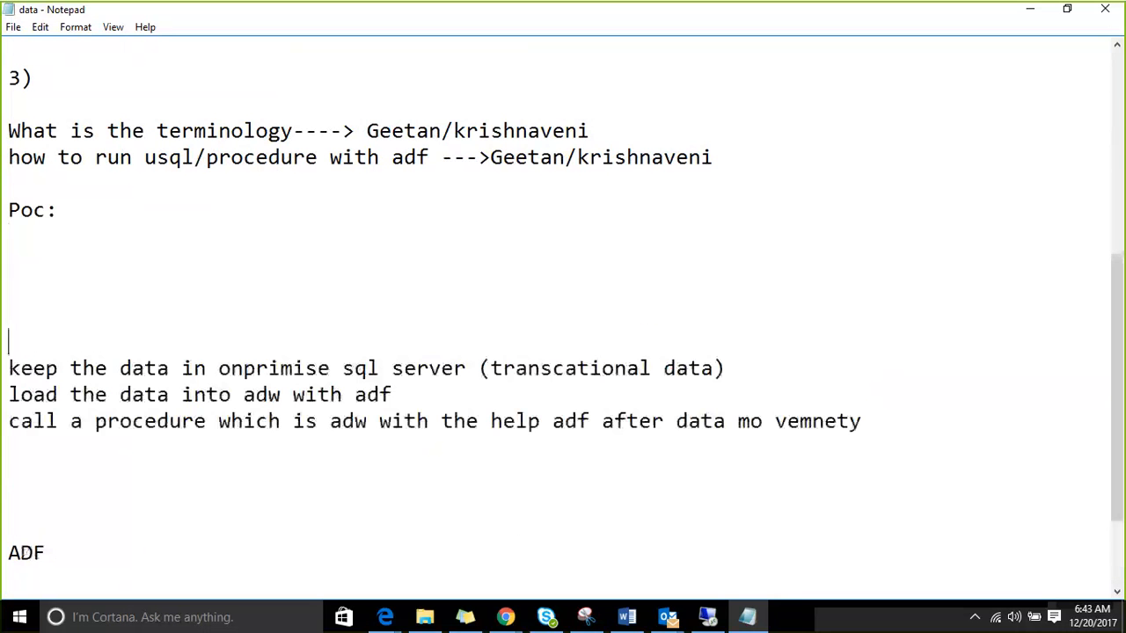
{"action": "key", "text": "Up"}
{"action": "key", "text": "Up"}
{"action": "type", "text": "Oracl"}
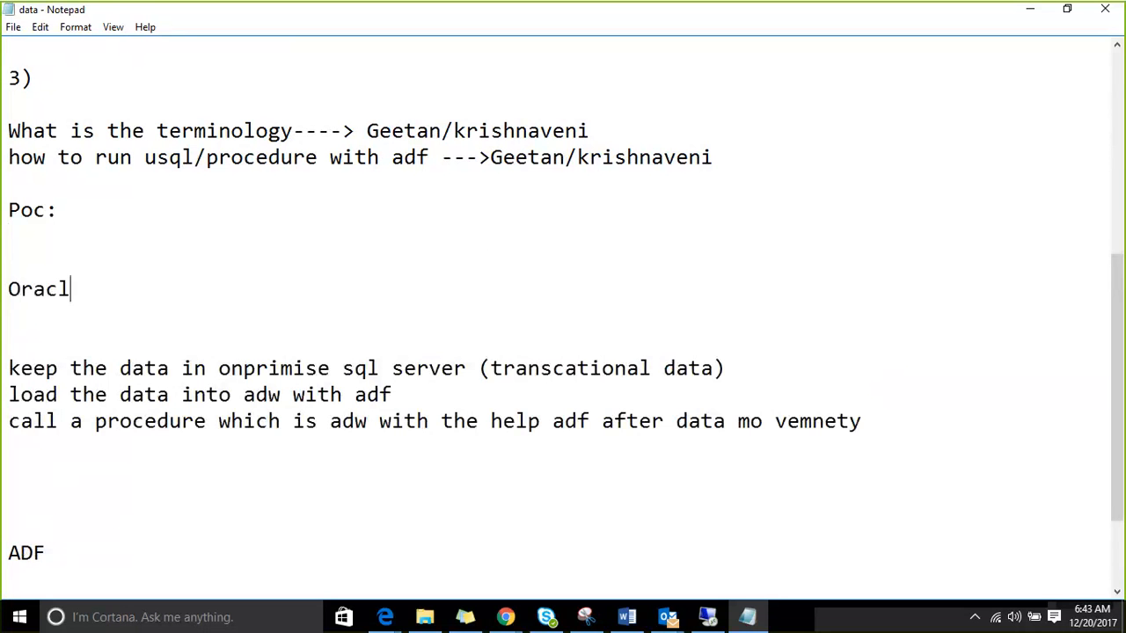
{"action": "type", "text": "e/sql server"}
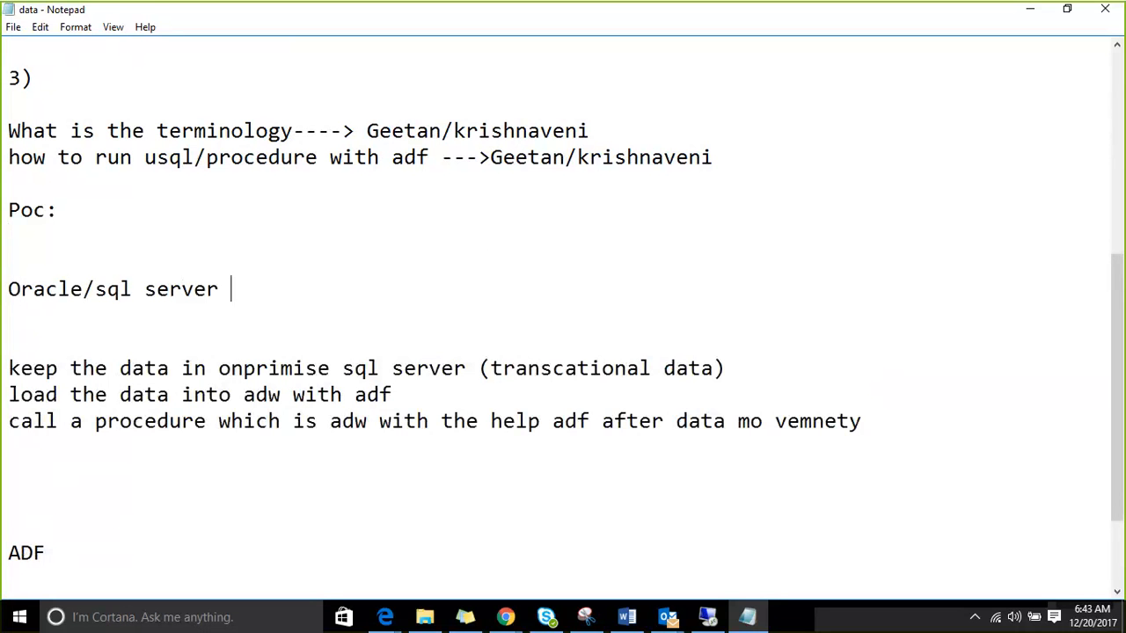
{"action": "key", "text": "BackSpace"}
{"action": "key", "text": "Left"}
{"action": "key", "text": "Left"}
{"action": "key", "text": "Left"}
{"action": "key", "text": "Left"}
{"action": "key", "text": "Left"}
{"action": "key", "text": "Left"}
{"action": "key", "text": "Left"}
{"action": "key", "text": "Left"}
{"action": "key", "text": "Left"}
{"action": "key", "text": "Left"}
{"action": "key", "text": "Return"}
Remove a stray ADL entry and the Oracle/ line, leaving sql server under Poc:.
{"action": "key", "text": "Down"}
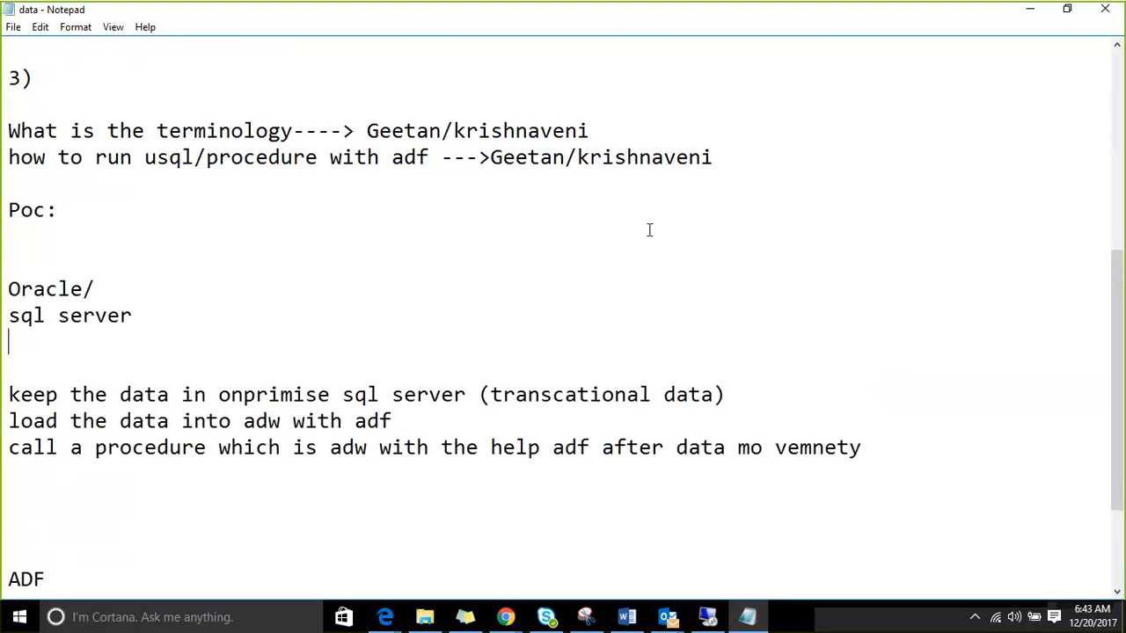
{"action": "type", "text": "ADL"}
{"action": "key", "text": "shift+Home"}
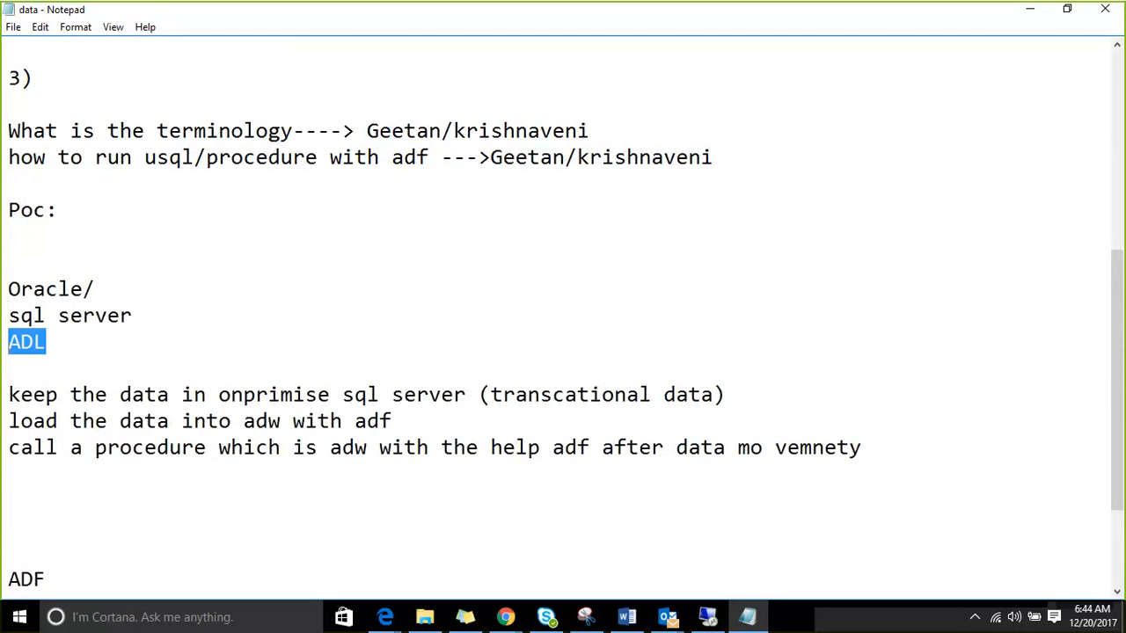
{"action": "key", "text": "BackSpace"}
{"action": "key", "text": "Up"}
{"action": "key", "text": "Up"}
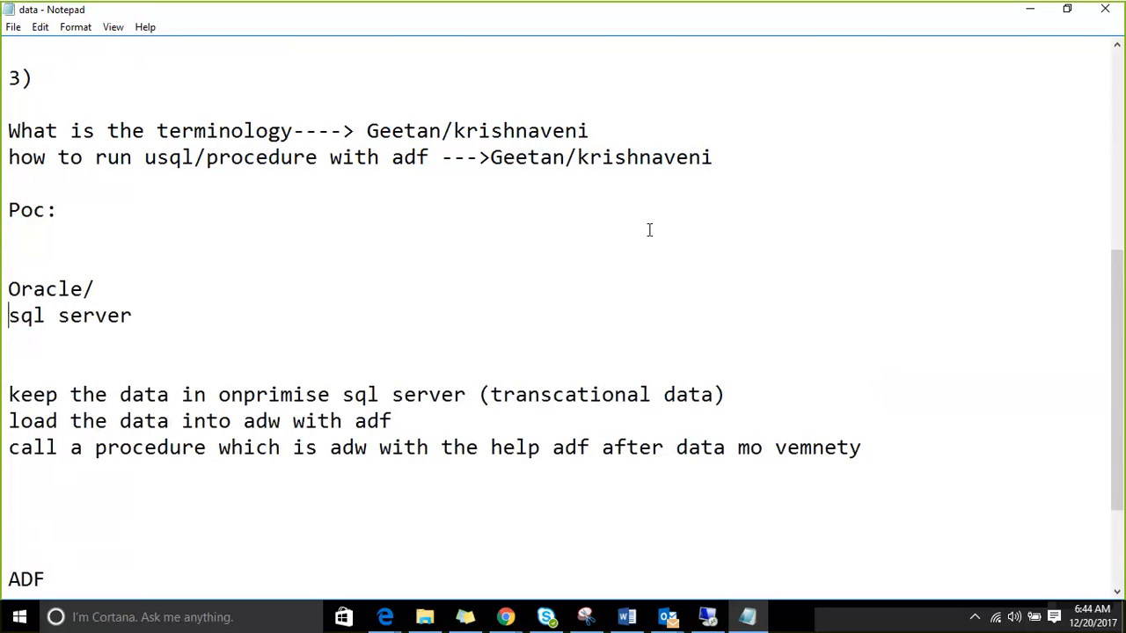
{"action": "key", "text": "shift+End"}
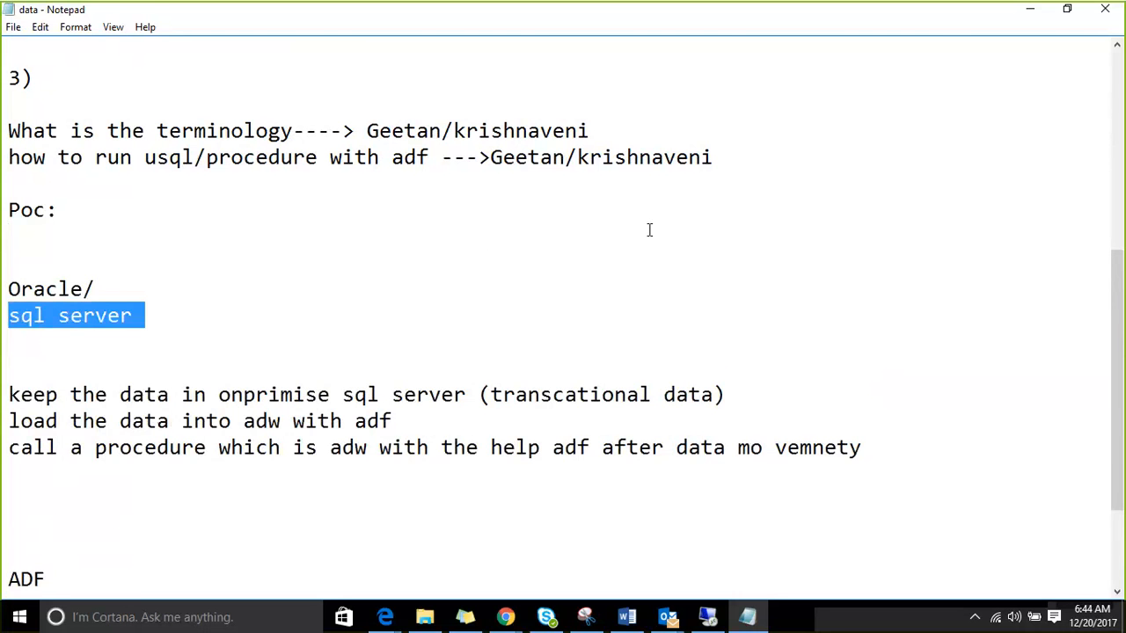
{"action": "key", "text": "Up"}
{"action": "key", "text": "Up"}
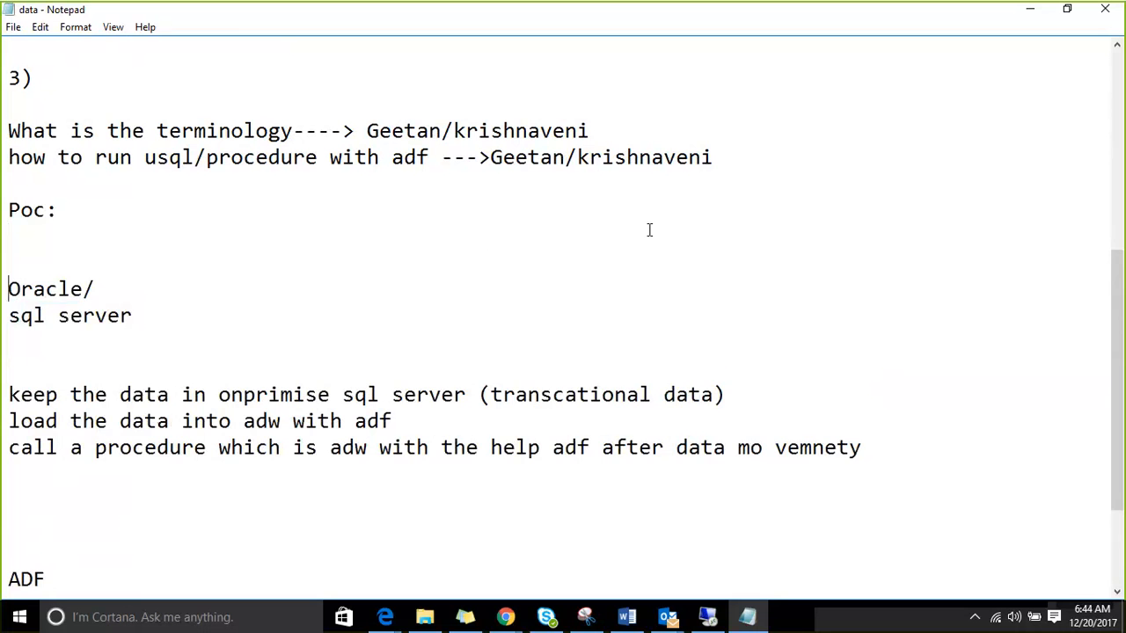
{"action": "key", "text": "shift+End"}
{"action": "key", "text": "Delete"}
{"action": "key", "text": "Delete"}
{"action": "key", "text": "Down"}
{"action": "key", "text": "Down"}
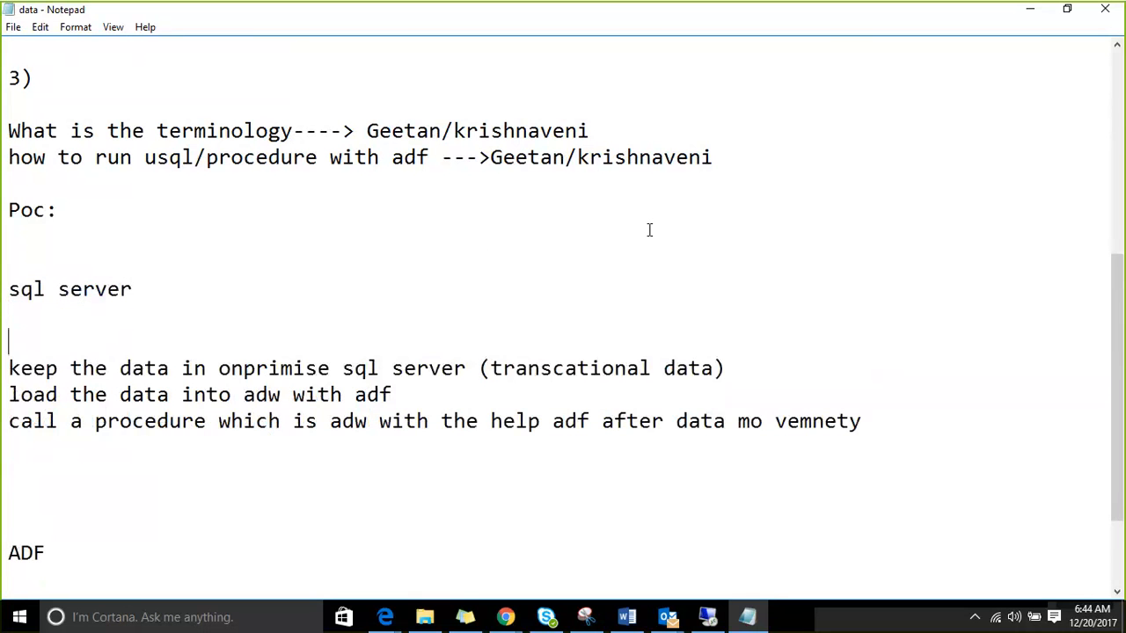
{"action": "key", "text": "Down"}
{"action": "key", "text": "Down"}
{"action": "key", "text": "Down"}
{"action": "key", "text": "Down"}
Below the 'call a procedure' step, list three POC owners' names separated by slashes.
{"action": "key", "text": "Return"}
{"action": "type", "text": "Sridevi"}
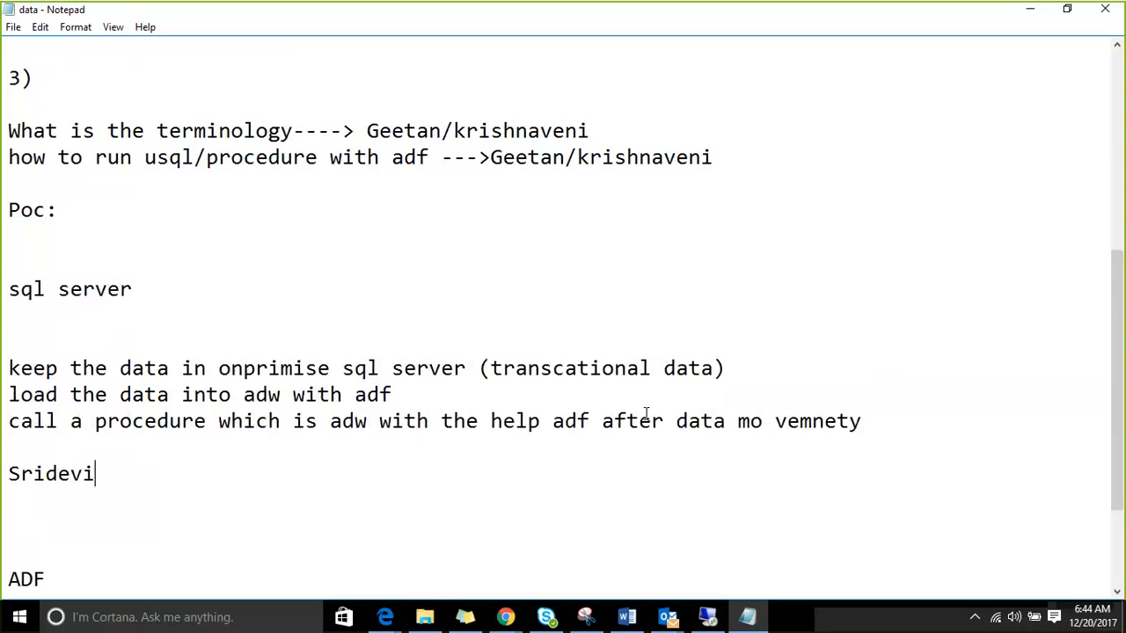
{"action": "type", "text": ">"}
{"action": "key", "text": "BackSpace"}
{"action": "type", "text": "/venkatram"}
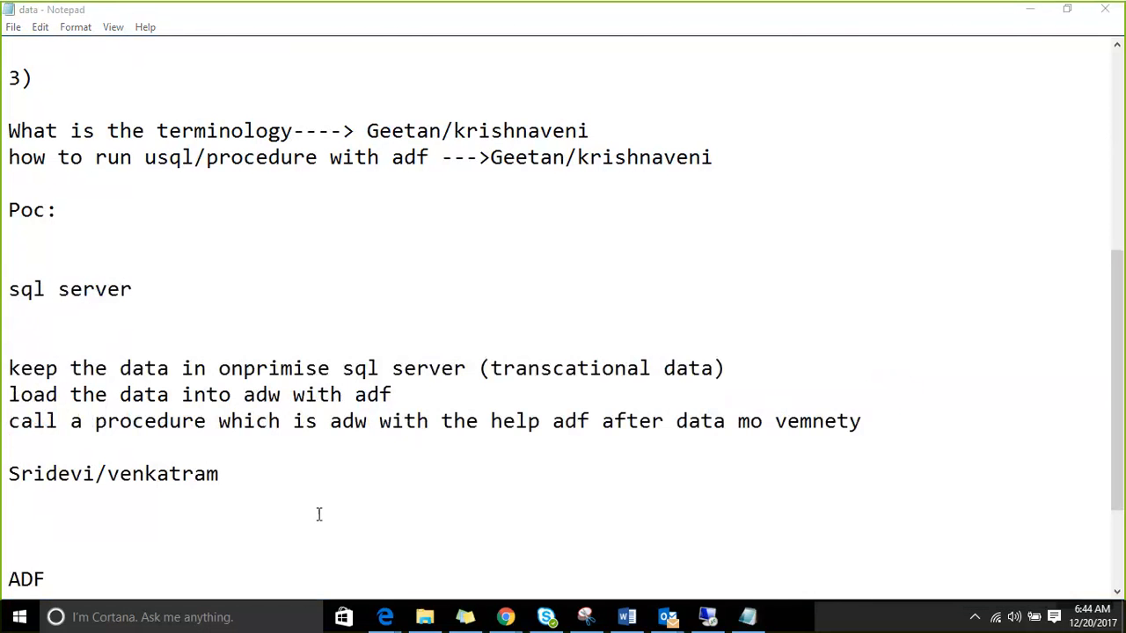
{"action": "type", "text": "/Sui"}
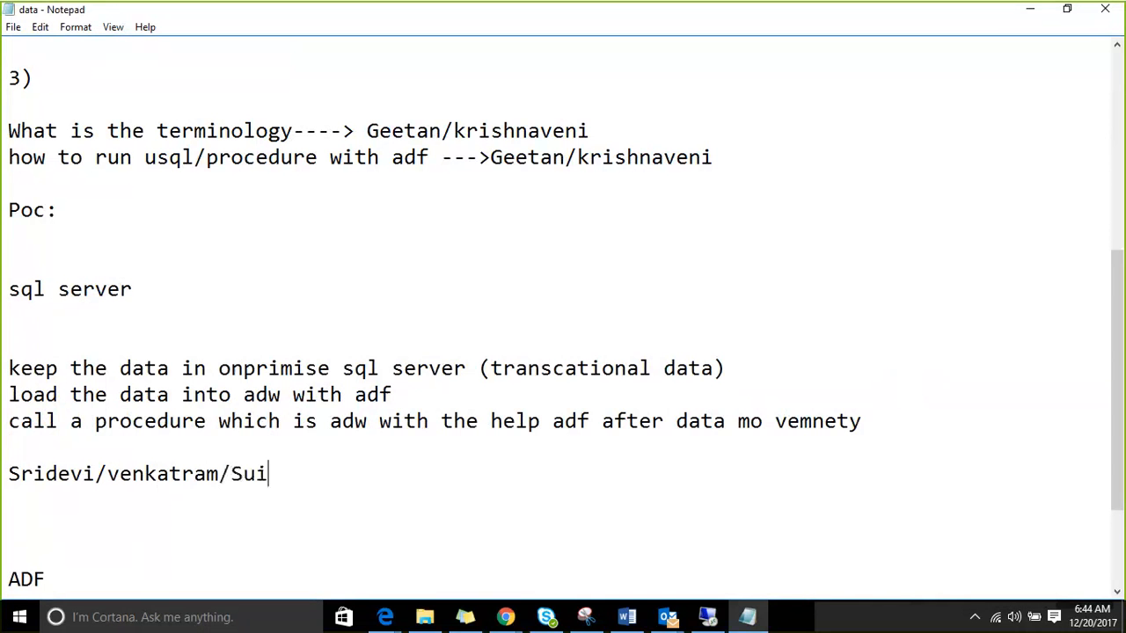
{"action": "key", "text": "BackSpace"}
{"action": "key", "text": "BackSpace"}
{"action": "type", "text": "ivaprasad"}
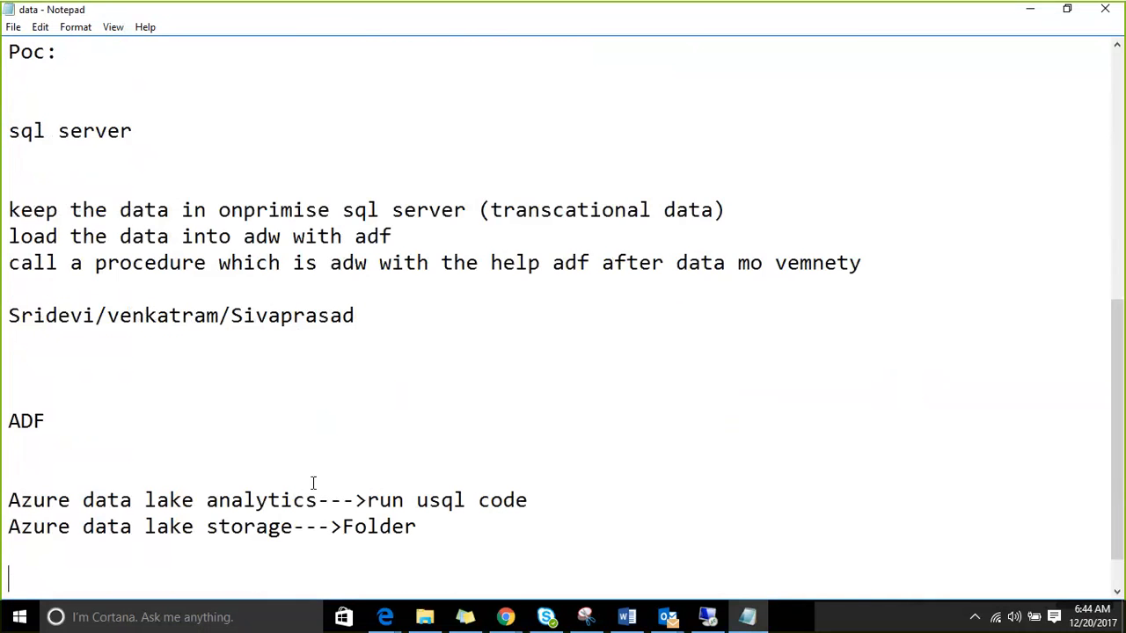
Delete the ADF heading and place a dashed divider above the two Azure data lake lines.
{"action": "key", "text": "Up"}
{"action": "key", "text": "Up"}
{"action": "key", "text": "Up"}
{"action": "key", "text": "Up"}
{"action": "key", "text": "Up"}
{"action": "key", "text": "shift+Up"}
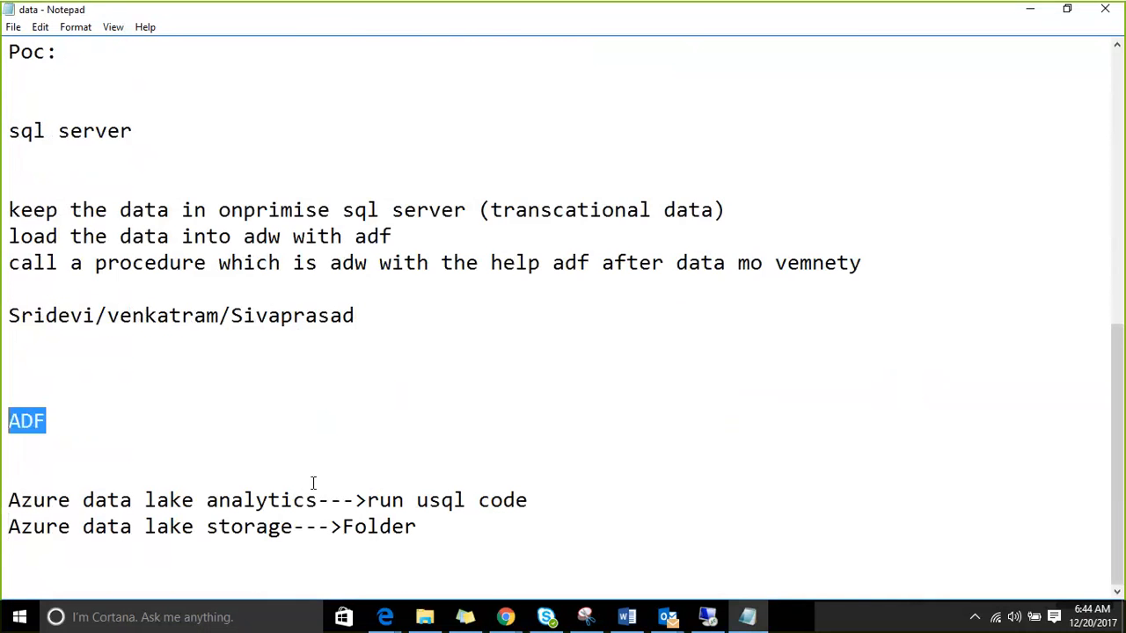
{"action": "key", "text": "BackSpace"}
{"action": "key", "text": "BackSpace"}
{"action": "key", "text": "BackSpace"}
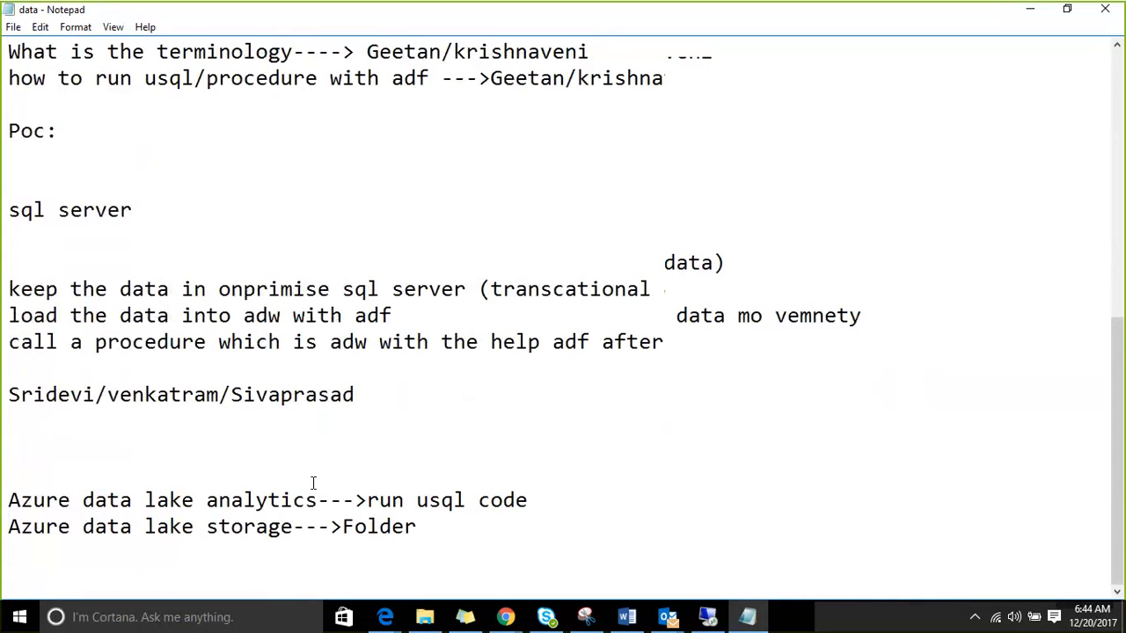
{"action": "key", "text": "BackSpace"}
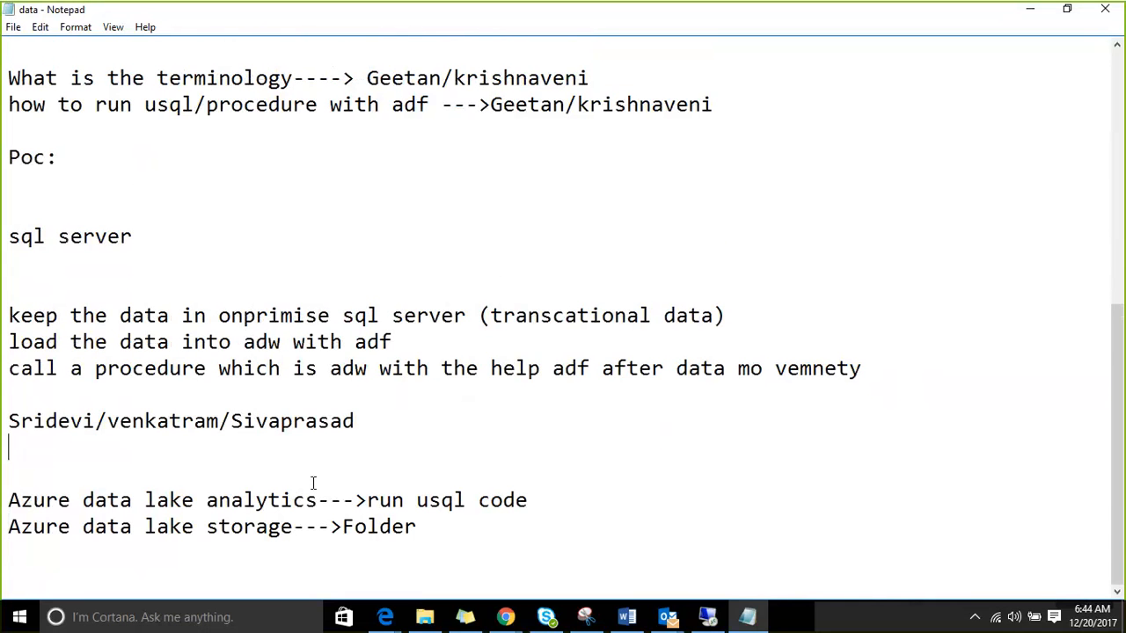
{"action": "key", "text": "Down"}
{"action": "key", "text": "Down"}
{"action": "key", "text": "BackSpace"}
{"action": "key", "text": "Return"}
{"action": "key", "text": "Return"}
{"action": "key", "text": "Up"}
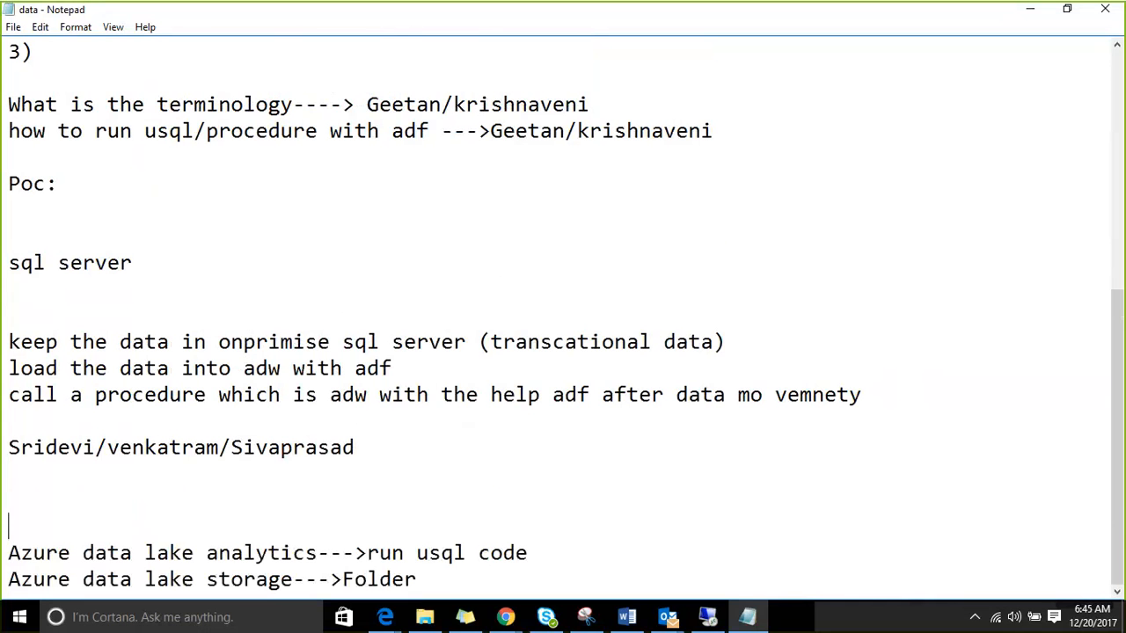
{"action": "type", "text": "--------------------------------------------"}
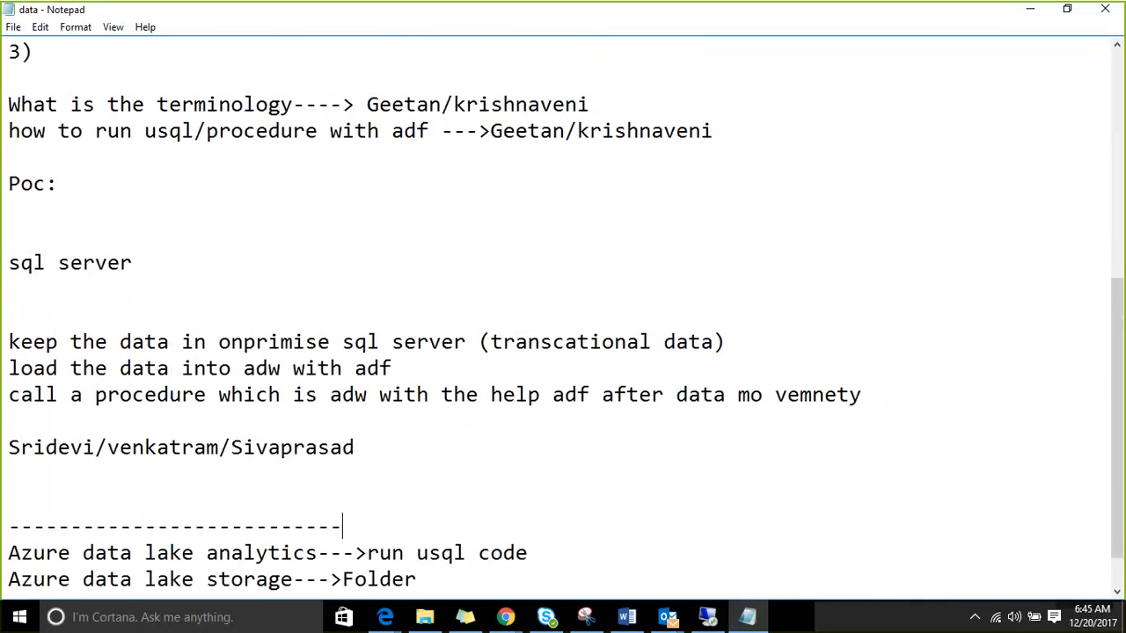
{"action": "type", "text": "-------------------------------------"}
{"action": "scroll", "coordinate": [314, 380], "scroll_direction": "down", "scroll_amount": 1}
{"action": "scroll", "coordinate": [309, 413], "scroll_direction": "up", "scroll_amount": 2}
{"action": "scroll", "coordinate": [311, 410], "scroll_direction": "up", "scroll_amount": 1}
{"action": "left_click_drag", "start_coordinate": [367, 289], "coordinate": [9, 289]}
{"action": "scroll", "coordinate": [171, 272], "scroll_direction": "up", "scroll_amount": 3}
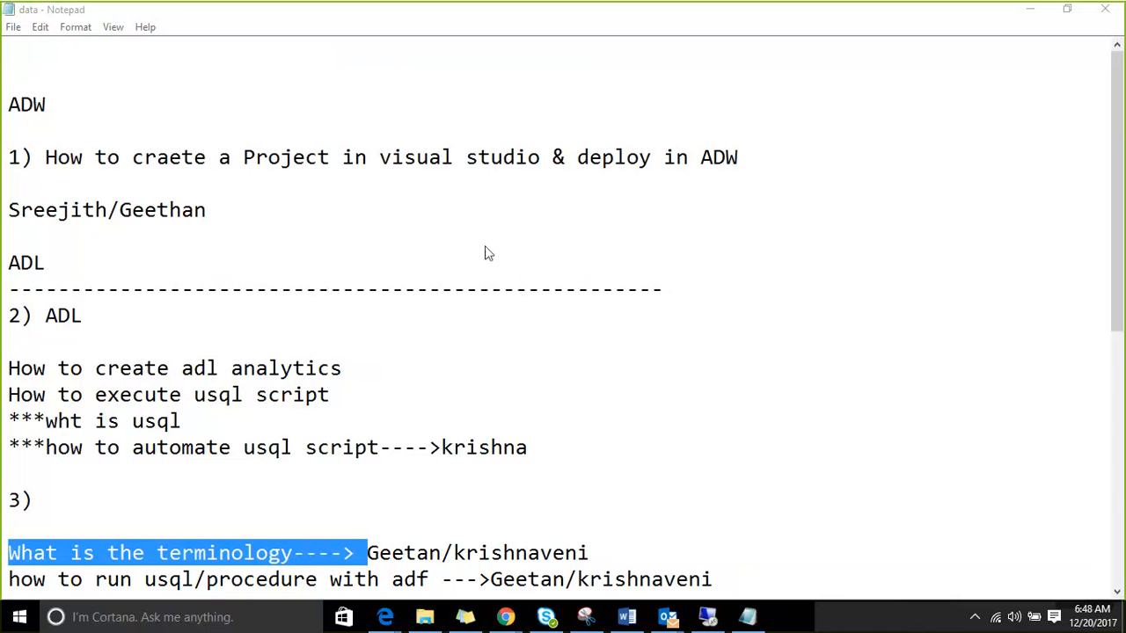
{"action": "left_click", "coordinate": [1091, 617]}
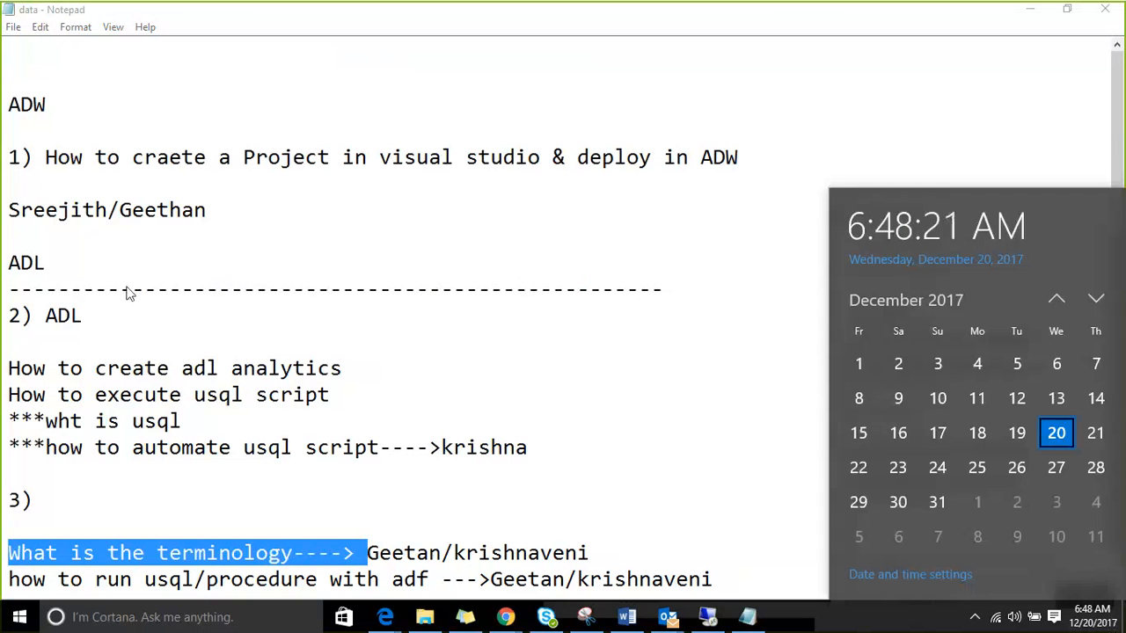
{"action": "left_click", "coordinate": [255, 392]}
{"action": "scroll", "coordinate": [247, 370], "scroll_direction": "down", "scroll_amount": 3}
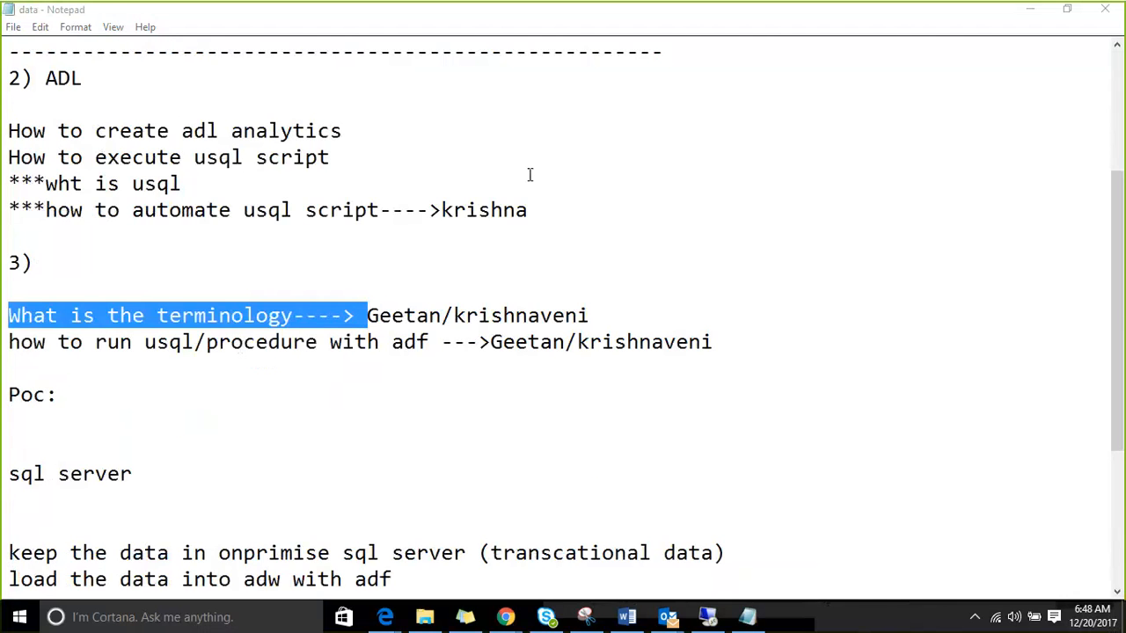
{"action": "scroll", "coordinate": [267, 339], "scroll_direction": "down", "scroll_amount": 3}
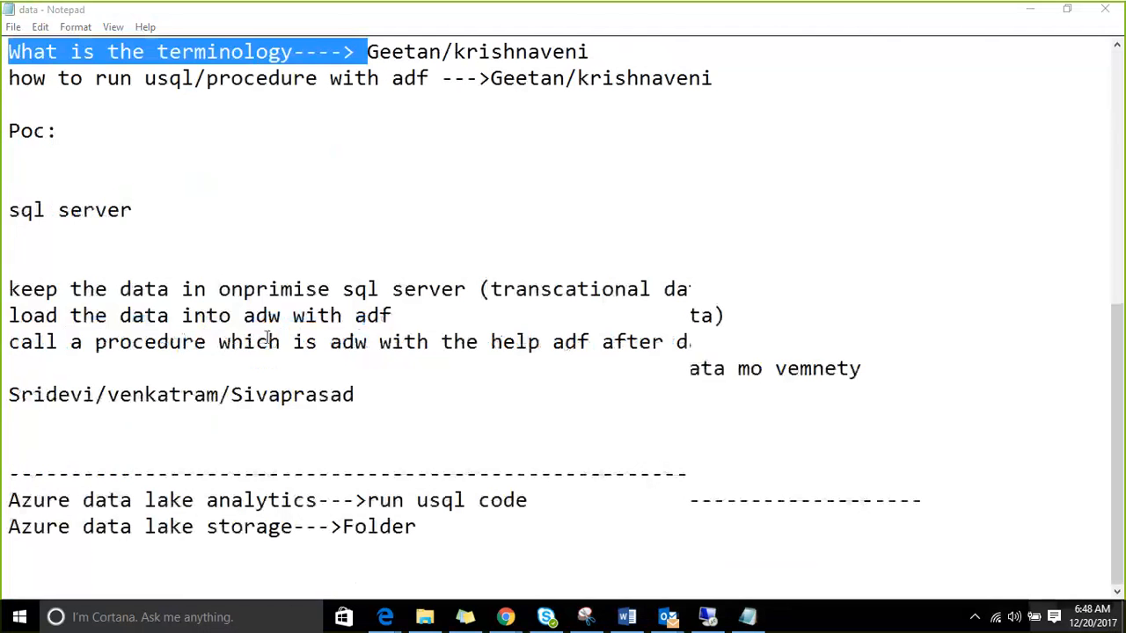
{"action": "left_click", "coordinate": [325, 374]}
{"action": "left_click", "coordinate": [168, 290]}
{"action": "left_click", "coordinate": [508, 399], "text": "shift"}
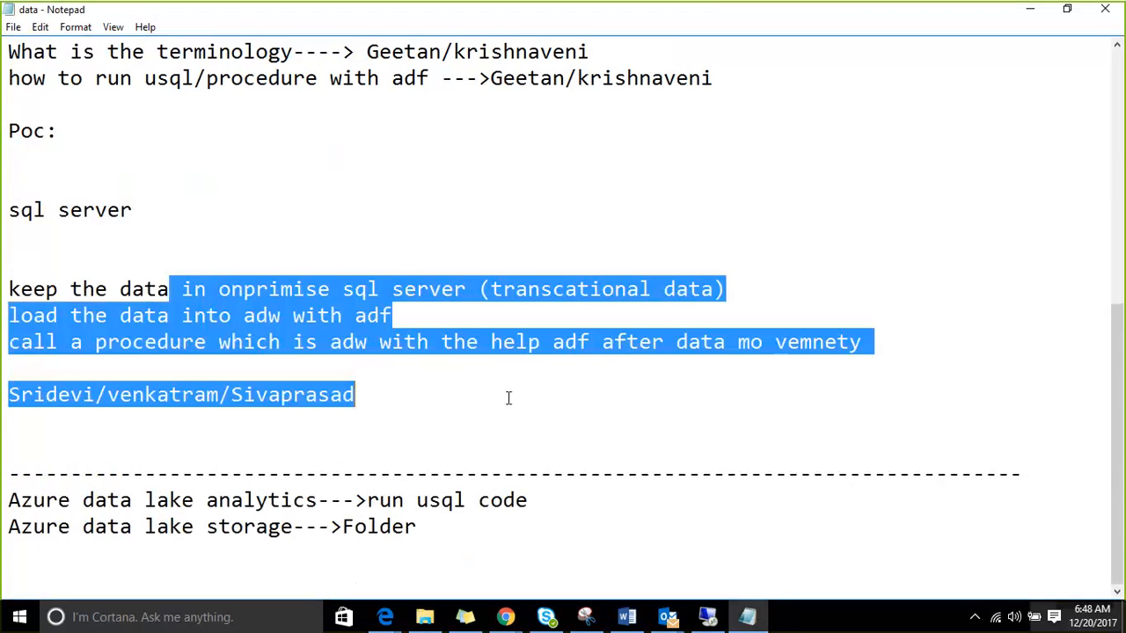
{"action": "left_click", "coordinate": [380, 398]}
{"action": "double_click", "coordinate": [353, 396]}
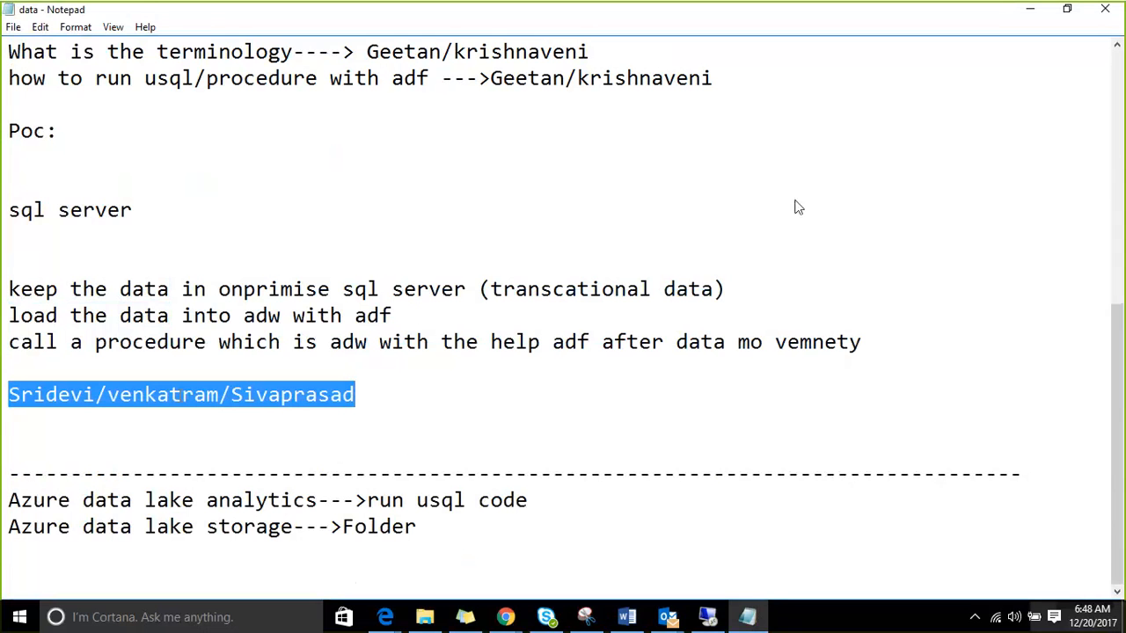
{"action": "left_click", "coordinate": [706, 198]}
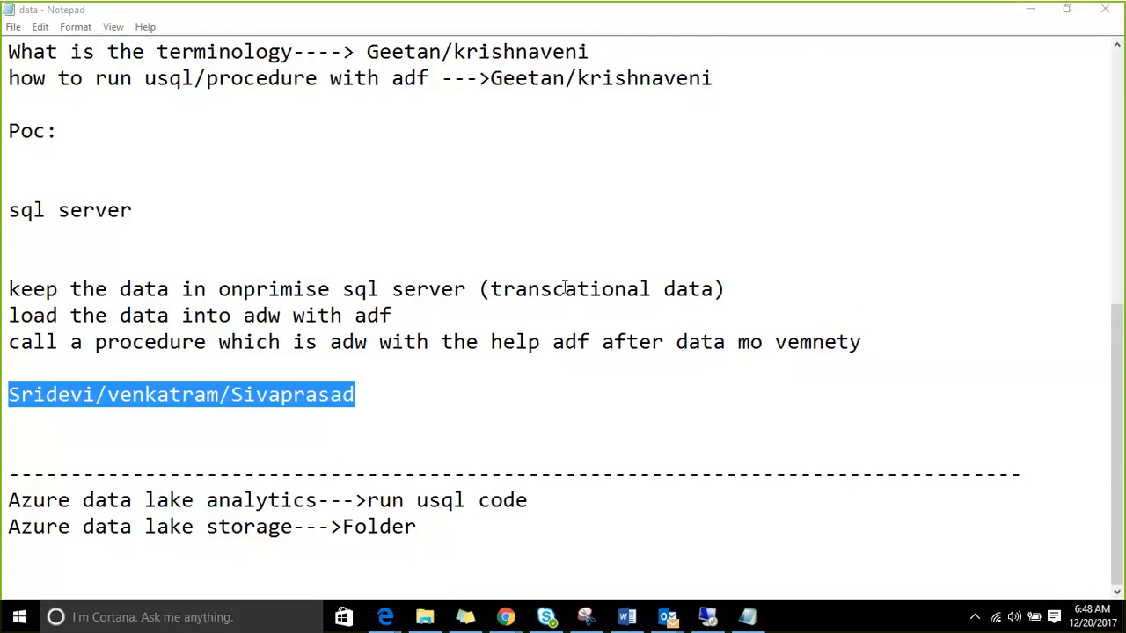
{"action": "left_click", "coordinate": [378, 393]}
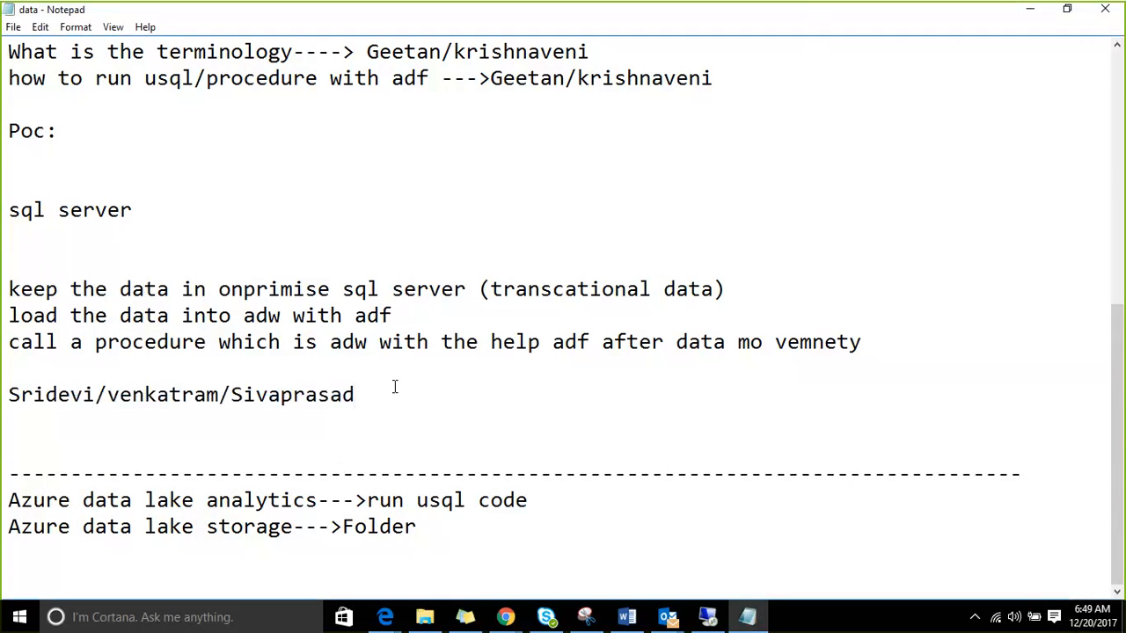
{"action": "left_click_drag", "start_coordinate": [395, 387], "coordinate": [9, 289]}
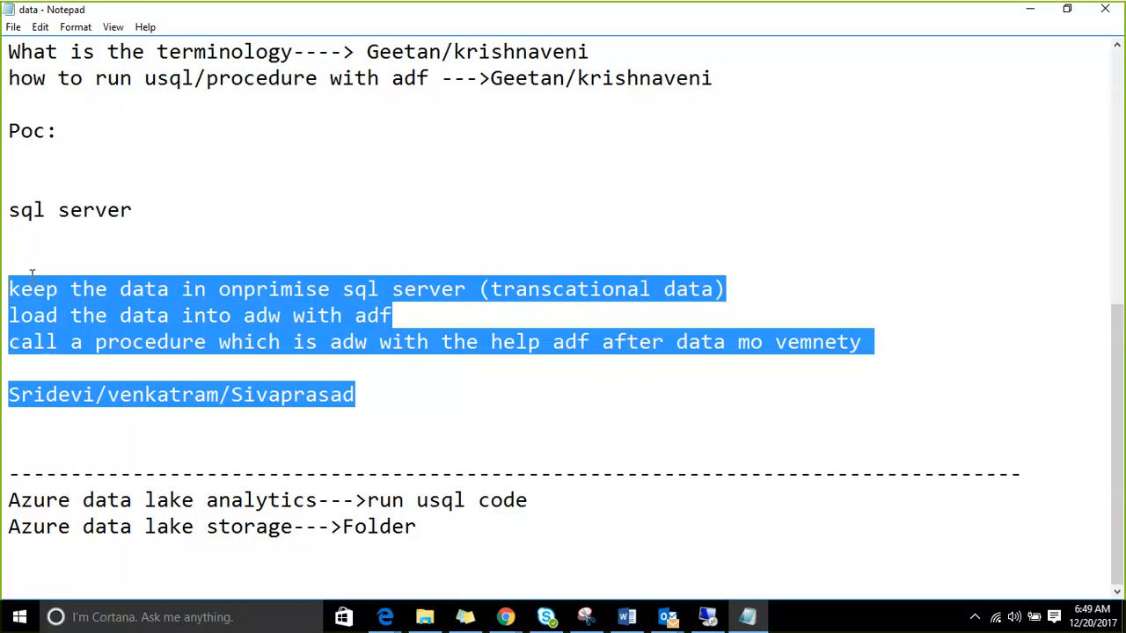
{"action": "left_click", "coordinate": [357, 248]}
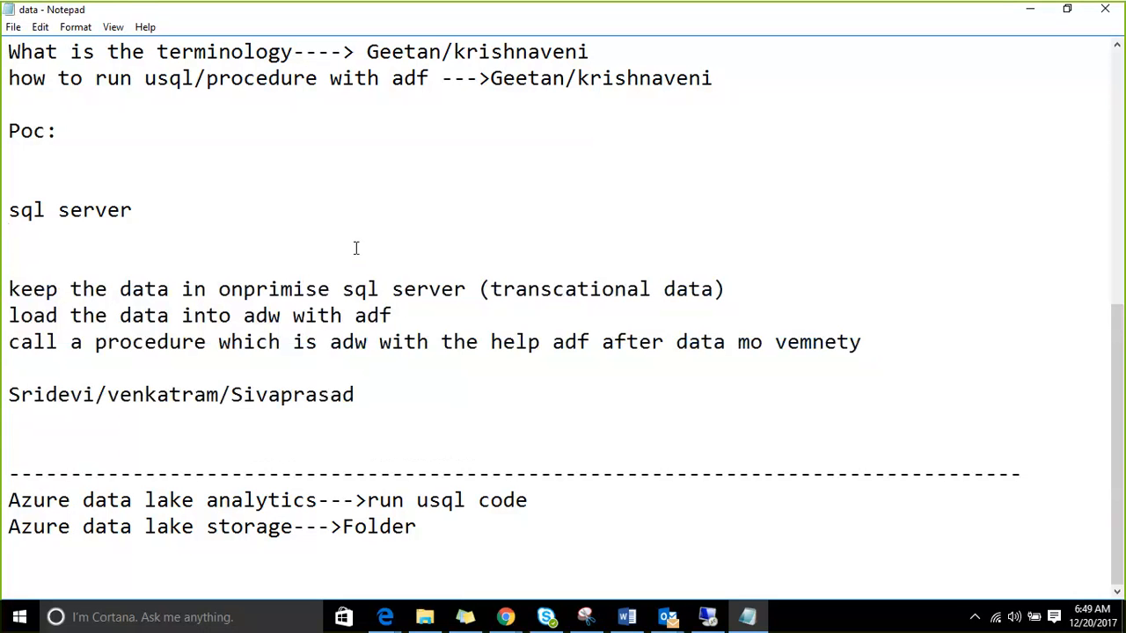
{"action": "left_click", "coordinate": [1083, 620]}
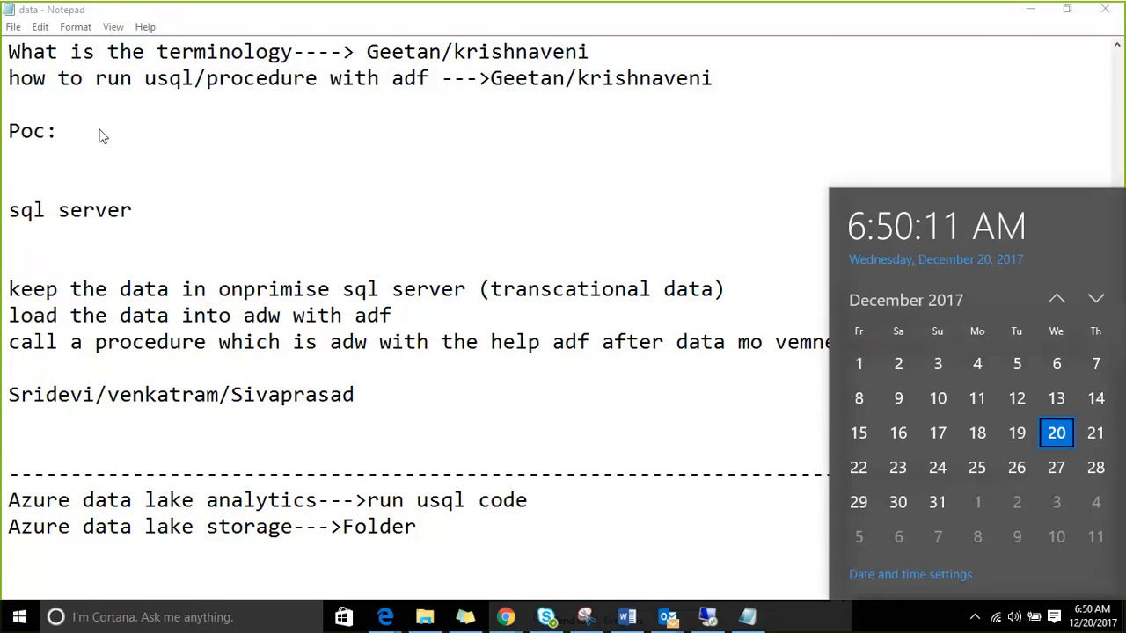
{"action": "left_click", "coordinate": [193, 151]}
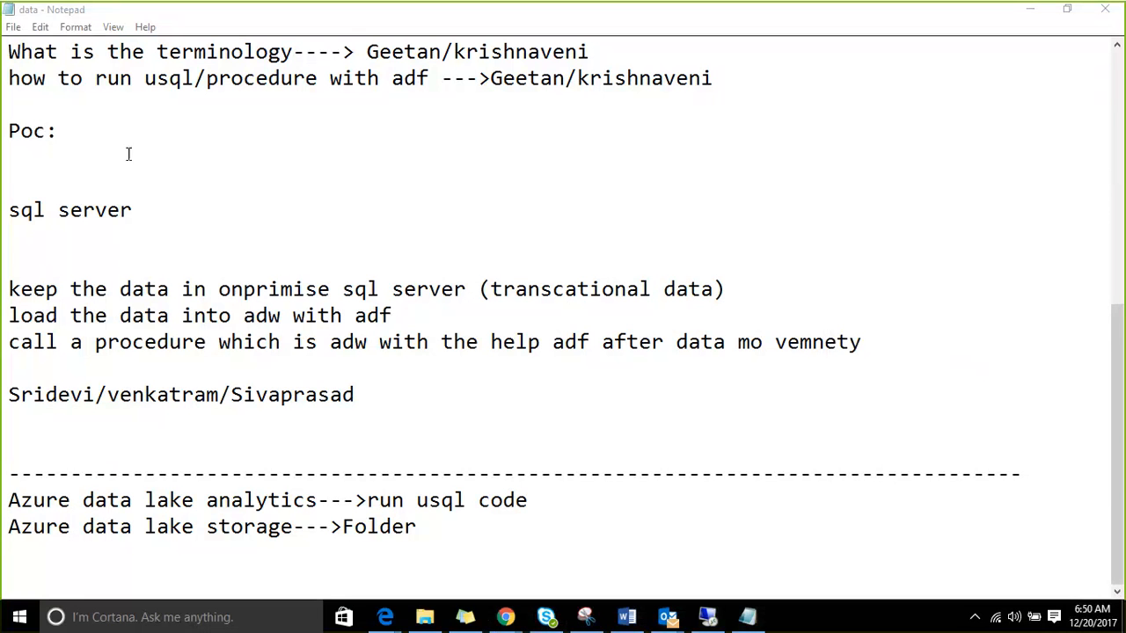
Save the notes to the Desktop as Azure-POC, then resave the latest changes.
{"action": "left_click", "coordinate": [13, 26]}
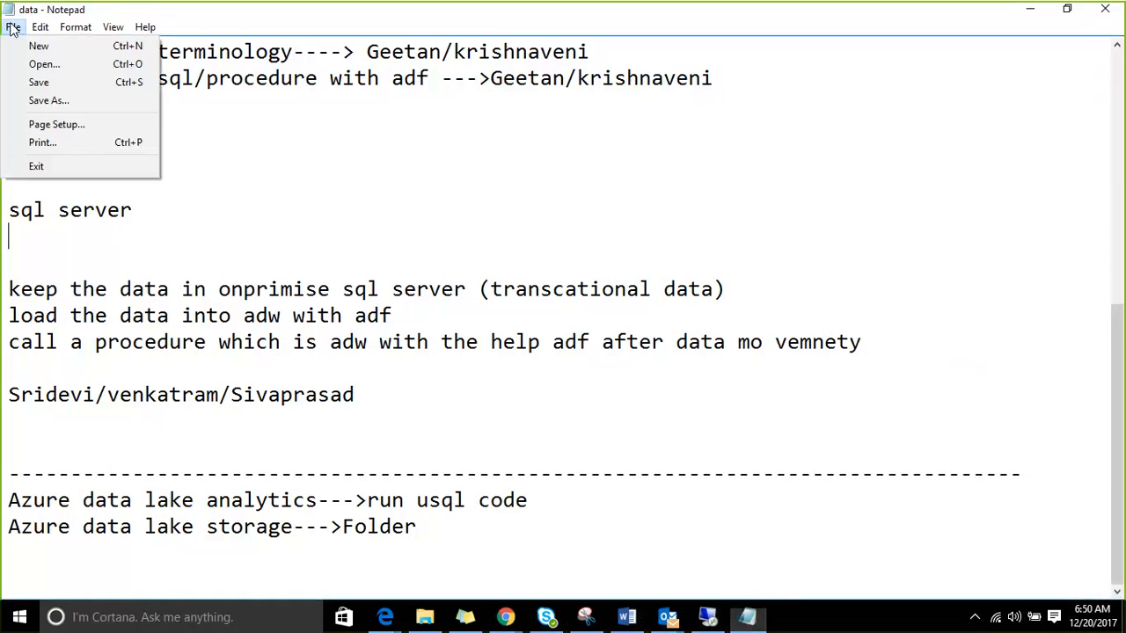
{"action": "left_click", "coordinate": [49, 100]}
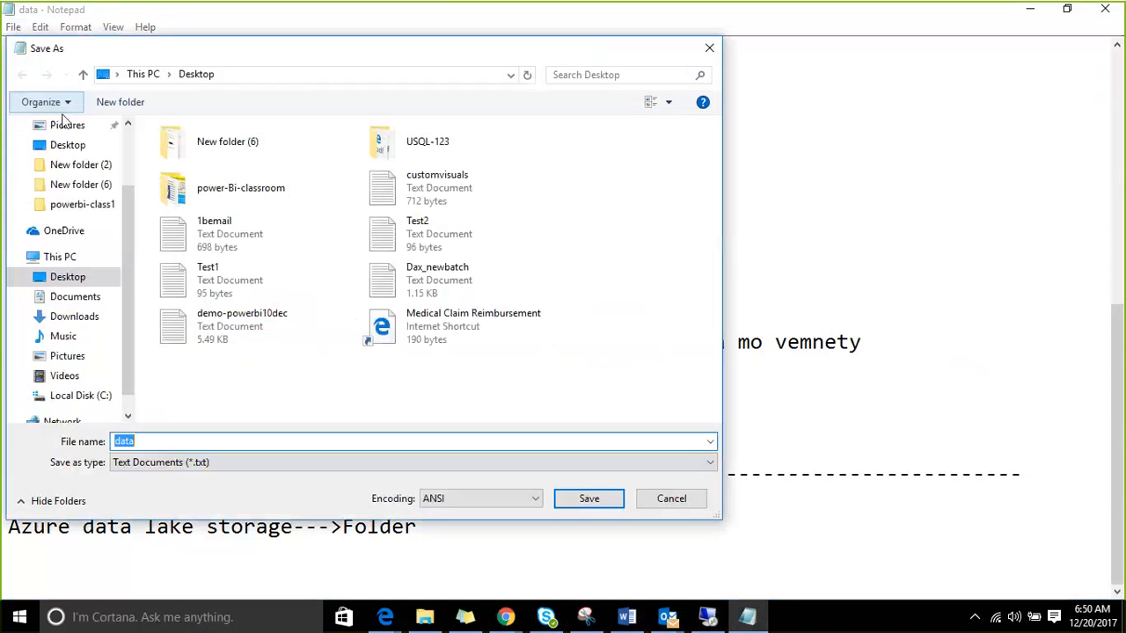
{"action": "left_click", "coordinate": [60, 146]}
{"action": "double_click", "coordinate": [141, 441]}
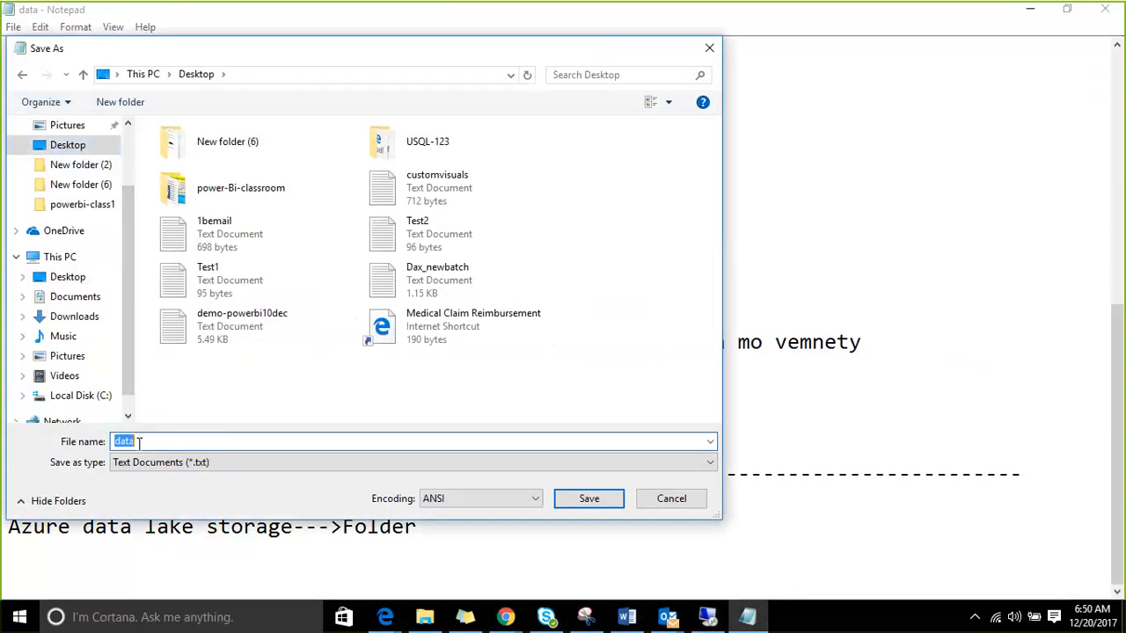
{"action": "type", "text": "Azure"}
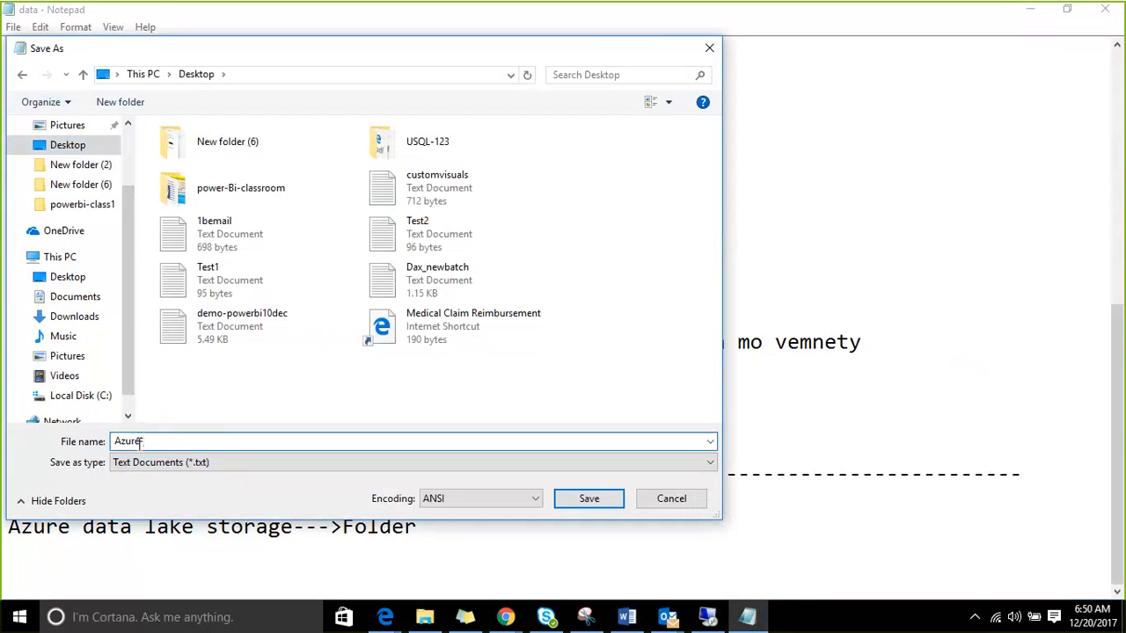
{"action": "type", "text": "-POC"}
{"action": "left_click", "coordinate": [588, 499]}
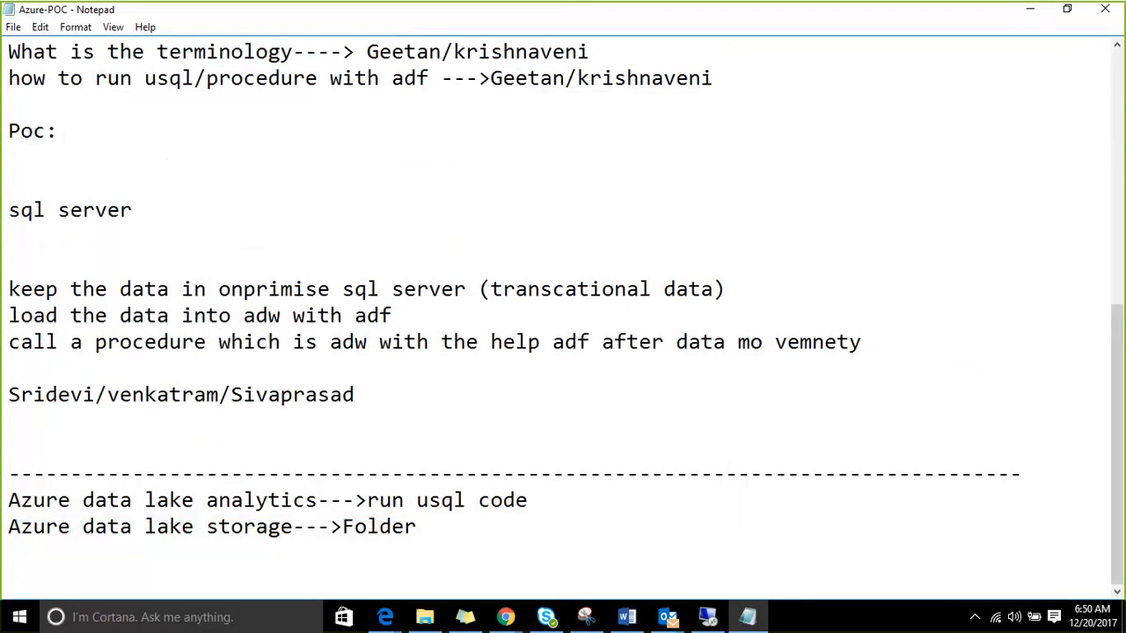
{"action": "left_click", "coordinate": [20, 29]}
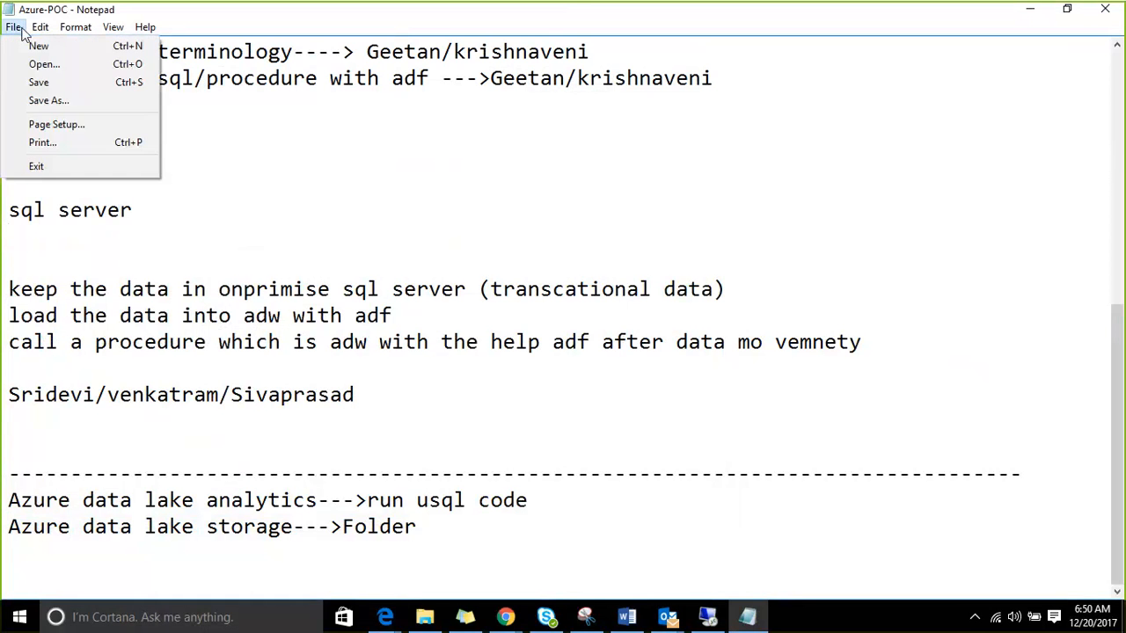
{"action": "left_click", "coordinate": [39, 82]}
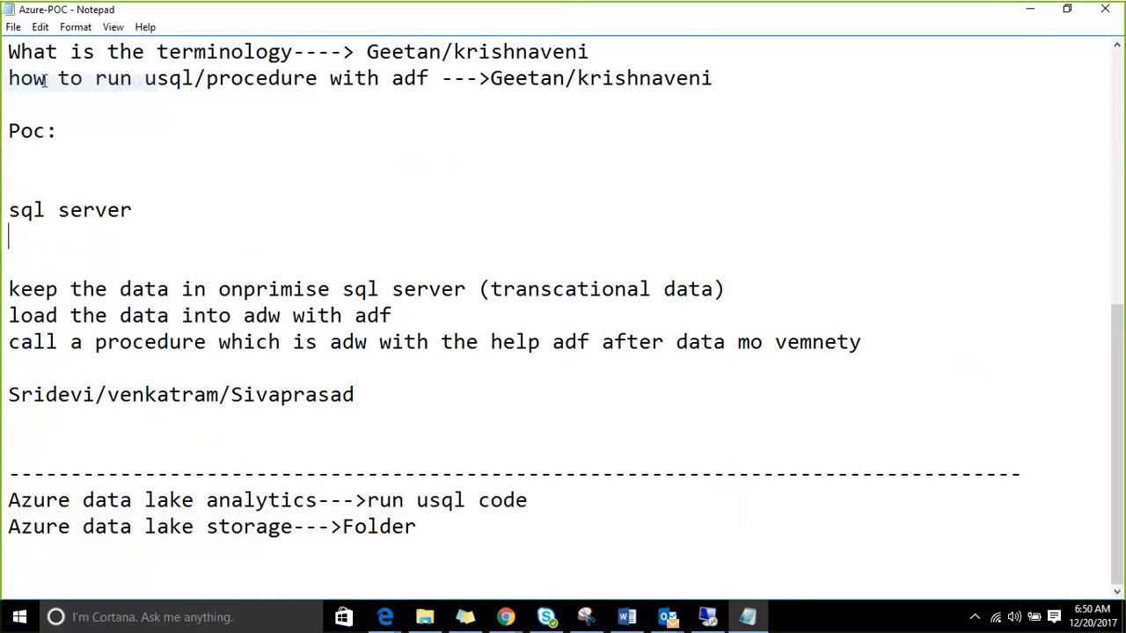
Minimize Notepad and bring up Chrome's Google Drive tab showing the PowerBi-classroom1 folder.
{"action": "left_click", "coordinate": [1038, 10]}
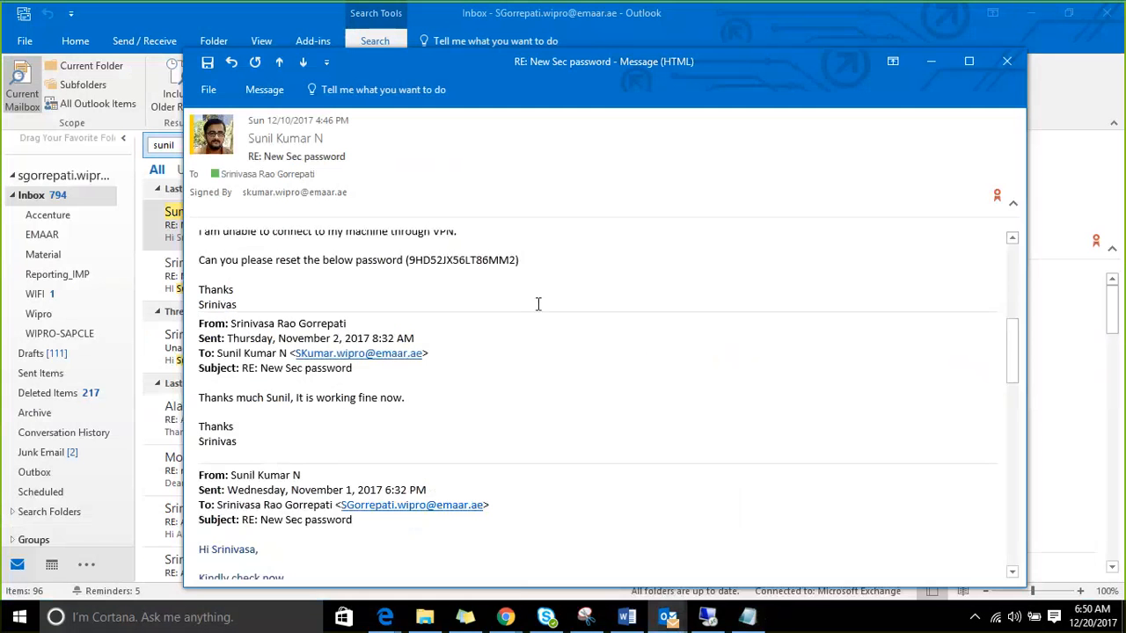
{"action": "left_click", "coordinate": [506, 620]}
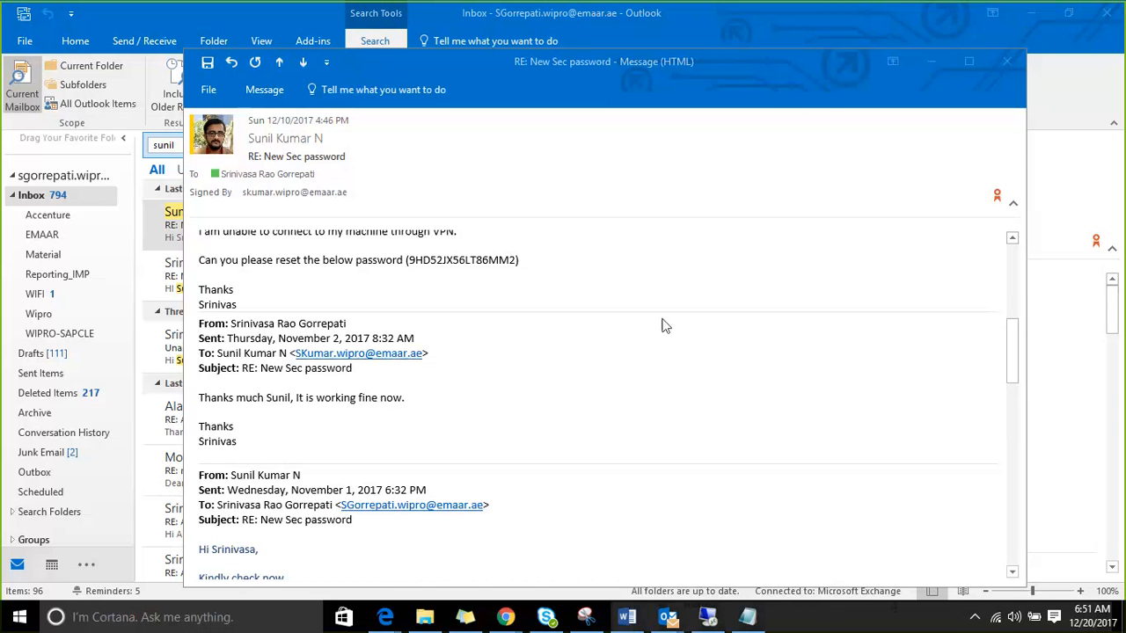
{"action": "mouse_move", "coordinate": [506, 616]}
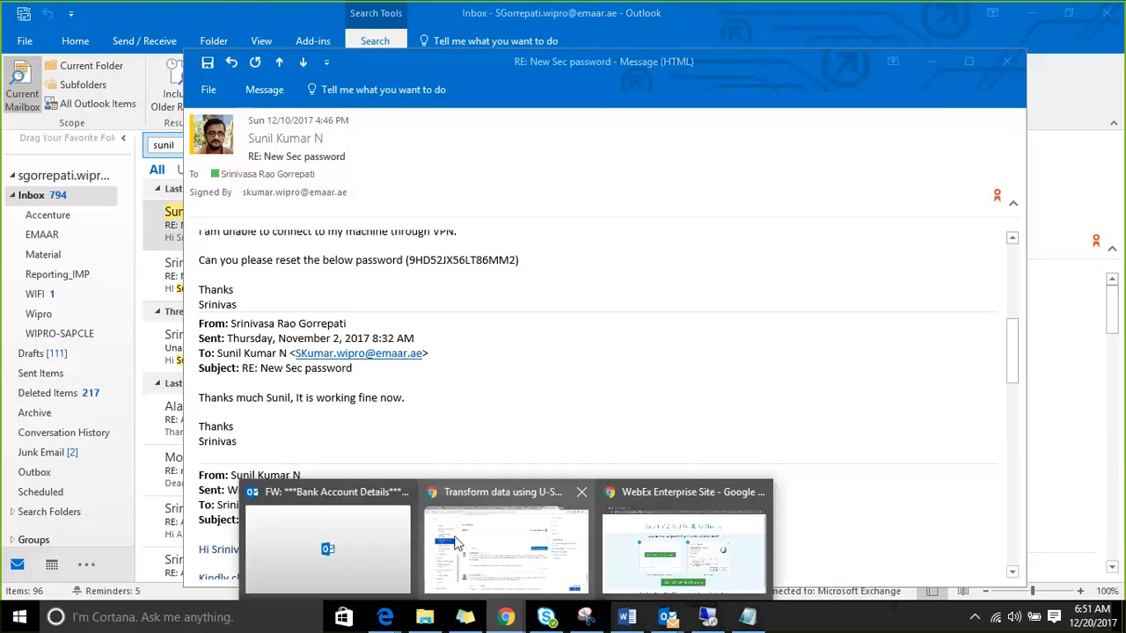
{"action": "left_click", "coordinate": [505, 563]}
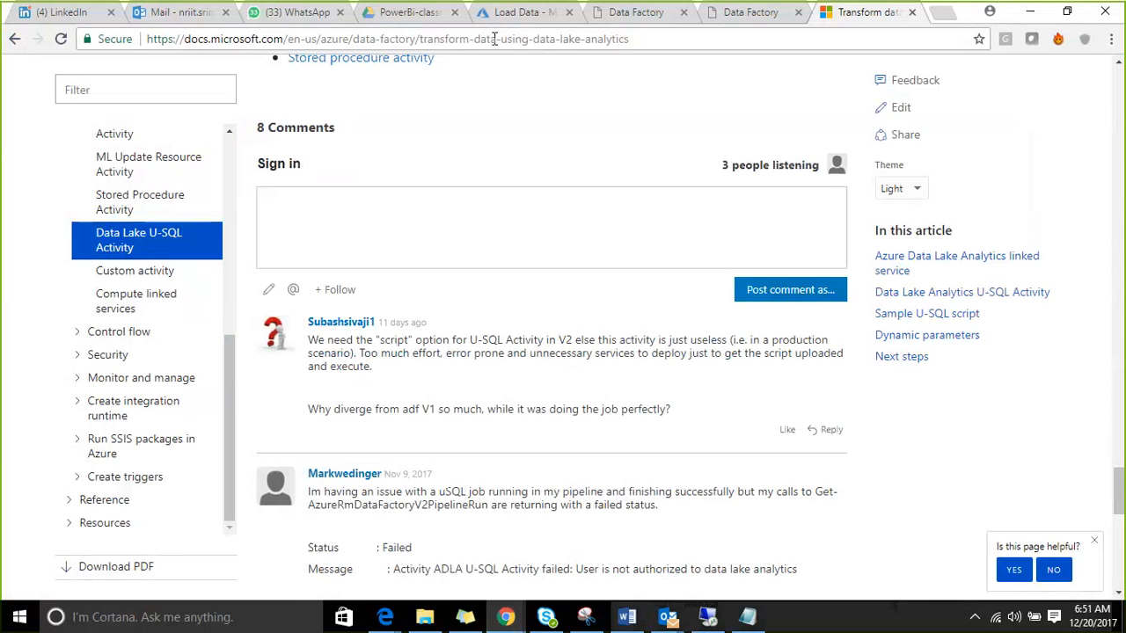
{"action": "left_click", "coordinate": [392, 18]}
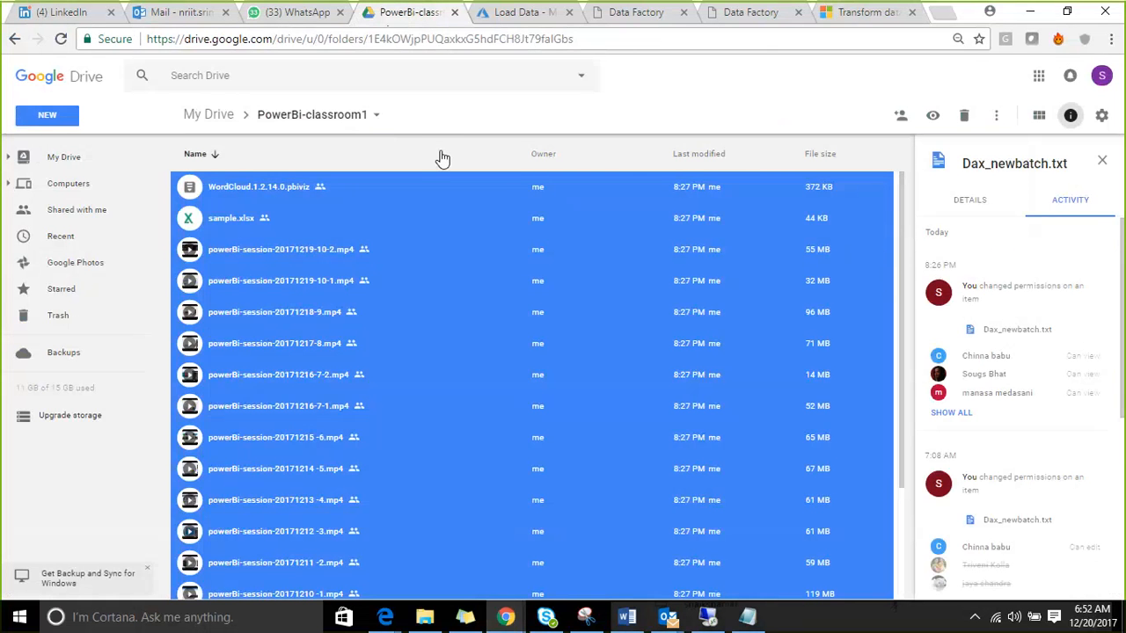
Set Chrome's zoom on the PowerBi-classroom1 folder page to 125%.
{"action": "key", "text": "ctrl+minus"}
{"action": "key", "text": "ctrl+plus"}
{"action": "key", "text": "ctrl+plus"}
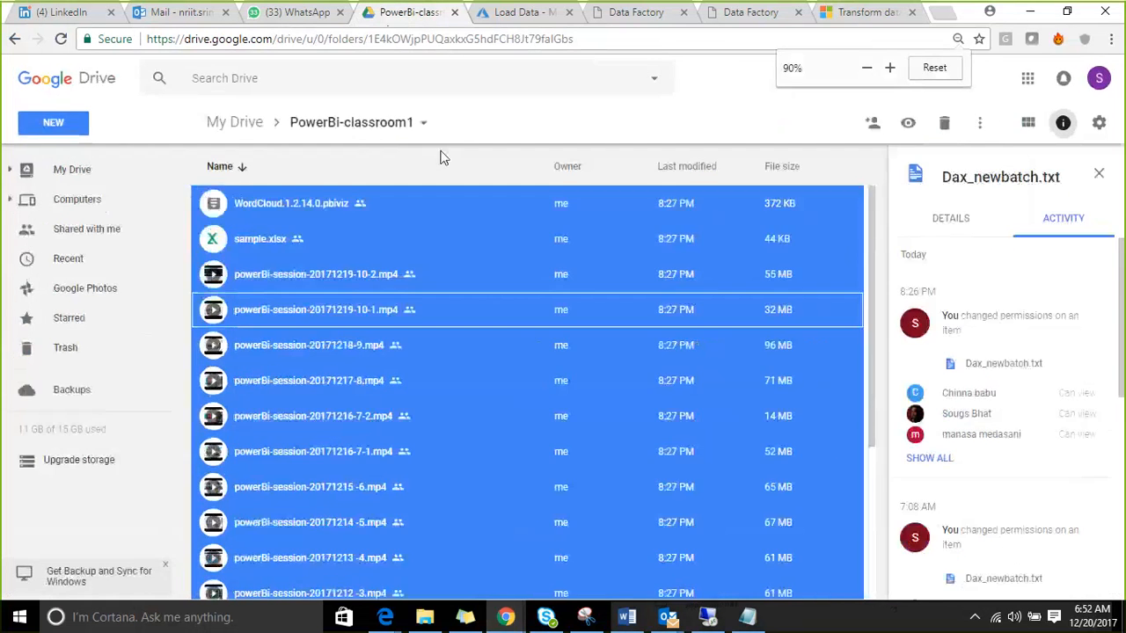
{"action": "key", "text": "ctrl+plus"}
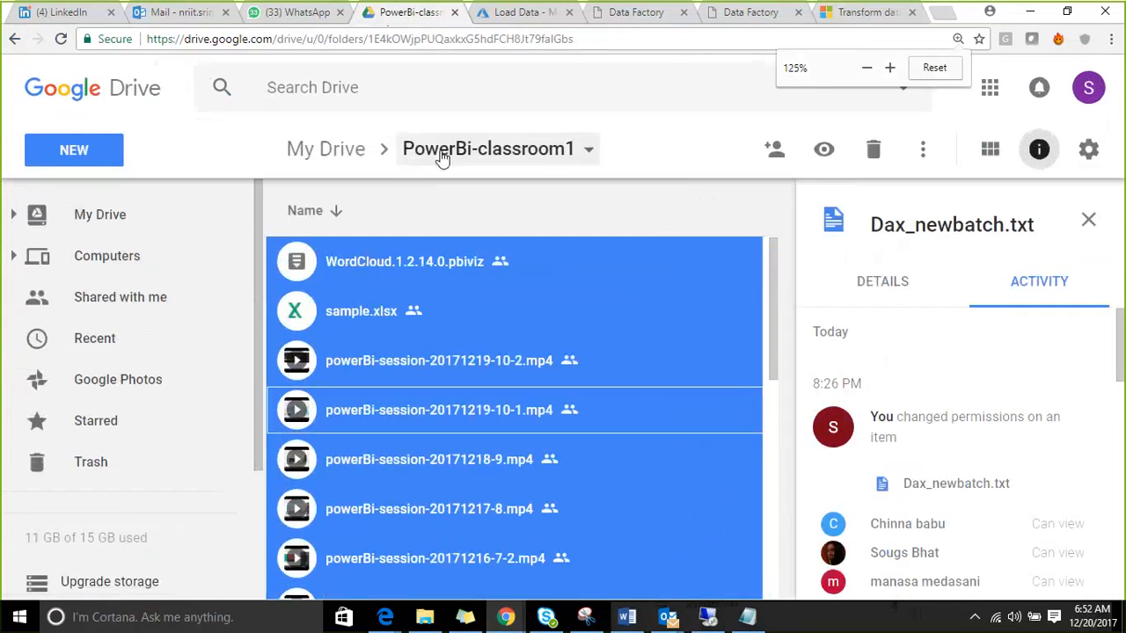